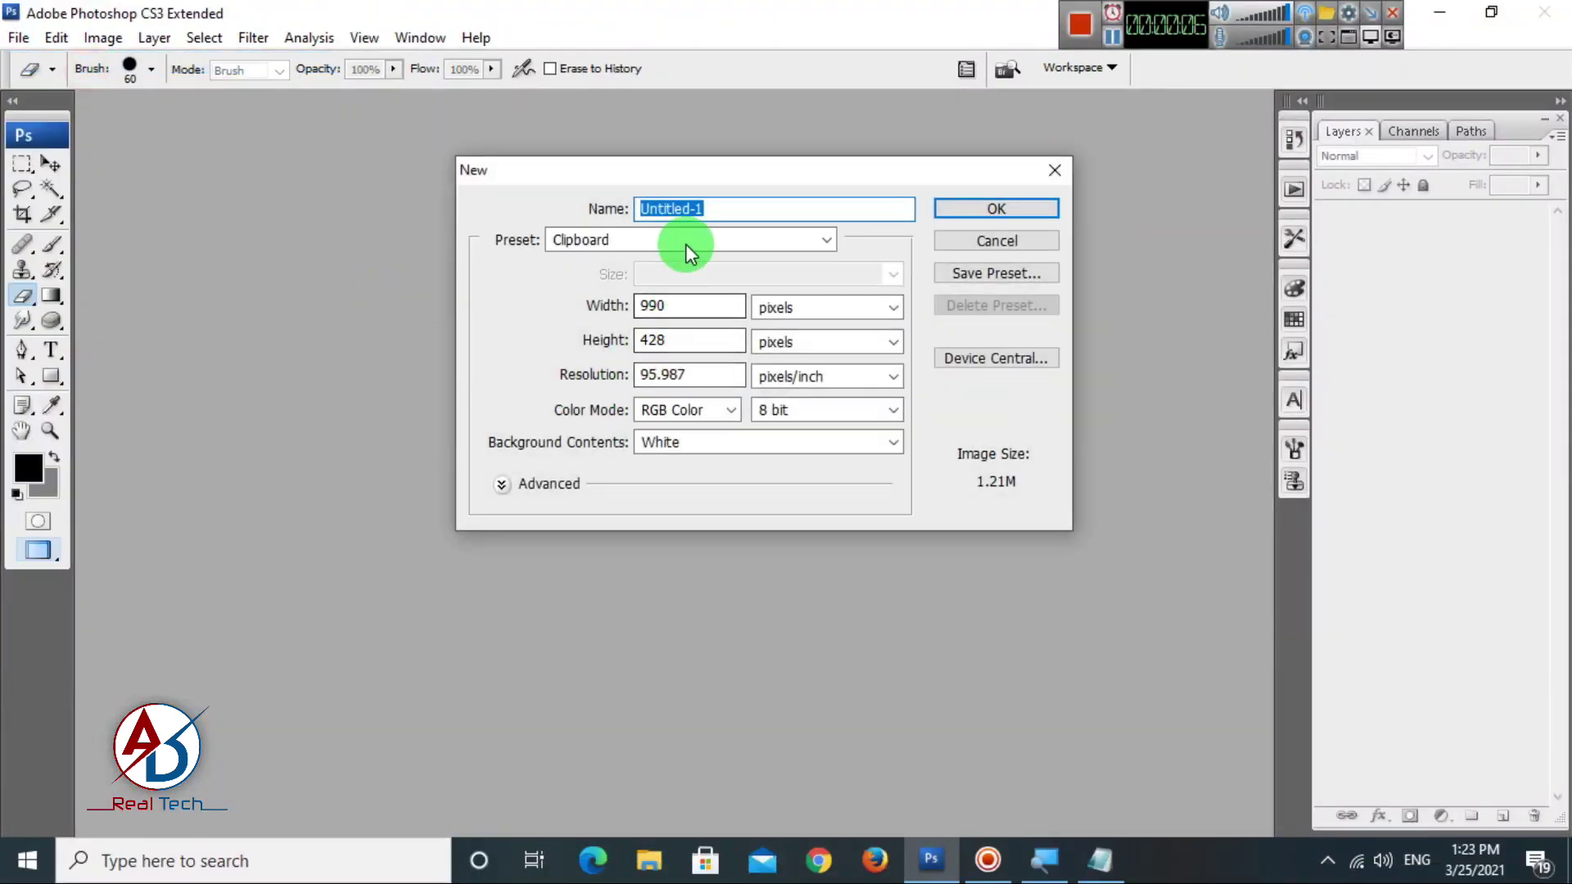
Create a new document from the Photo preset, Portrait 4 x 6 inches at 300 pixels/inch with a white background.
click(685, 244)
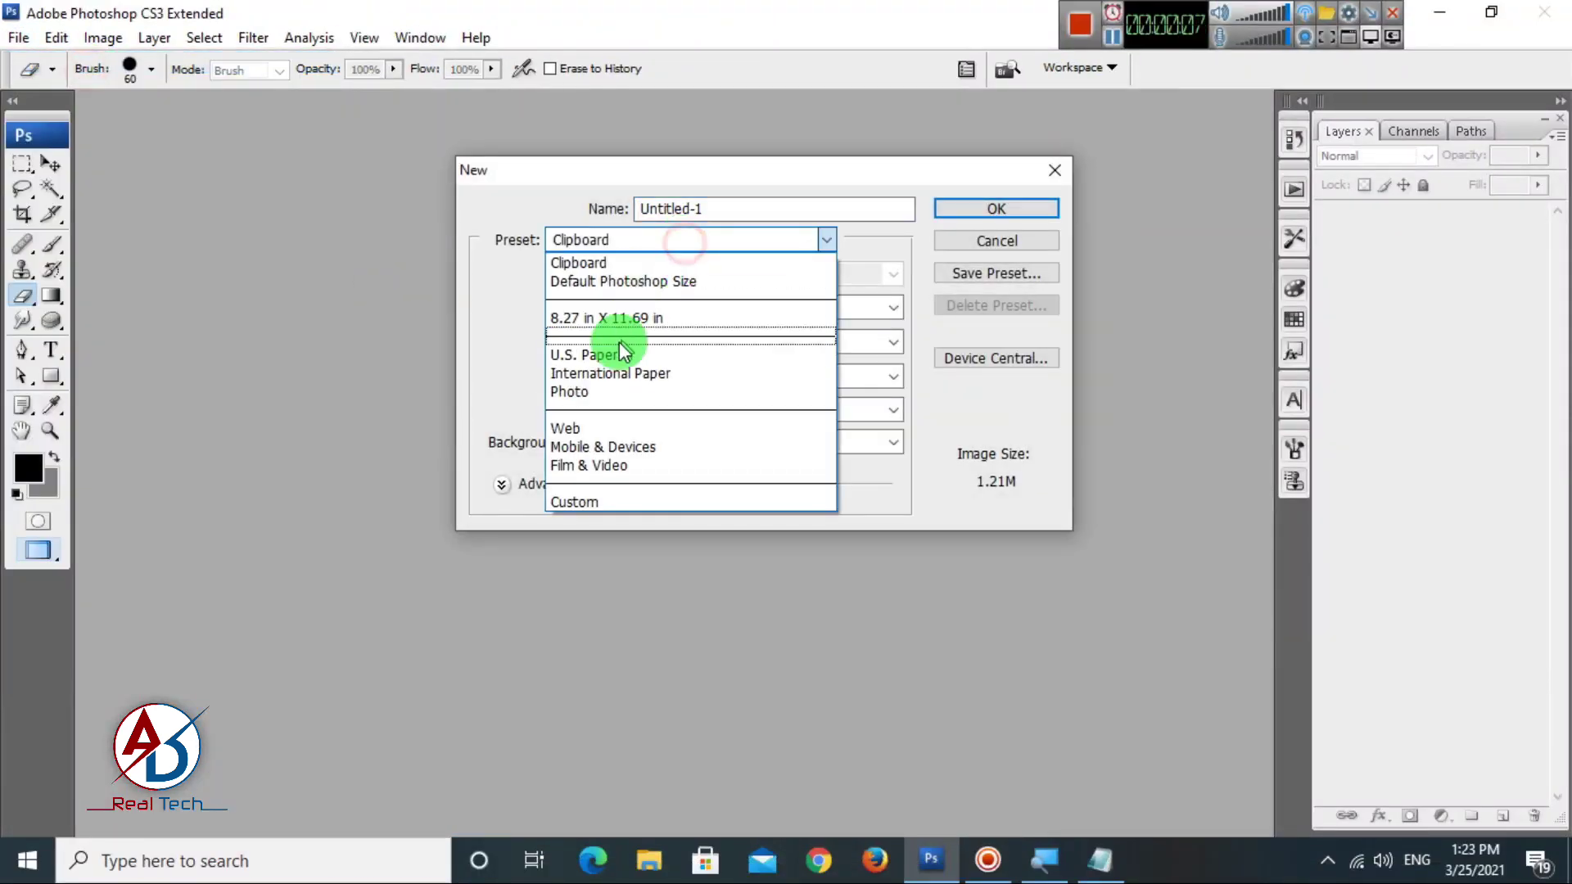
click(605, 393)
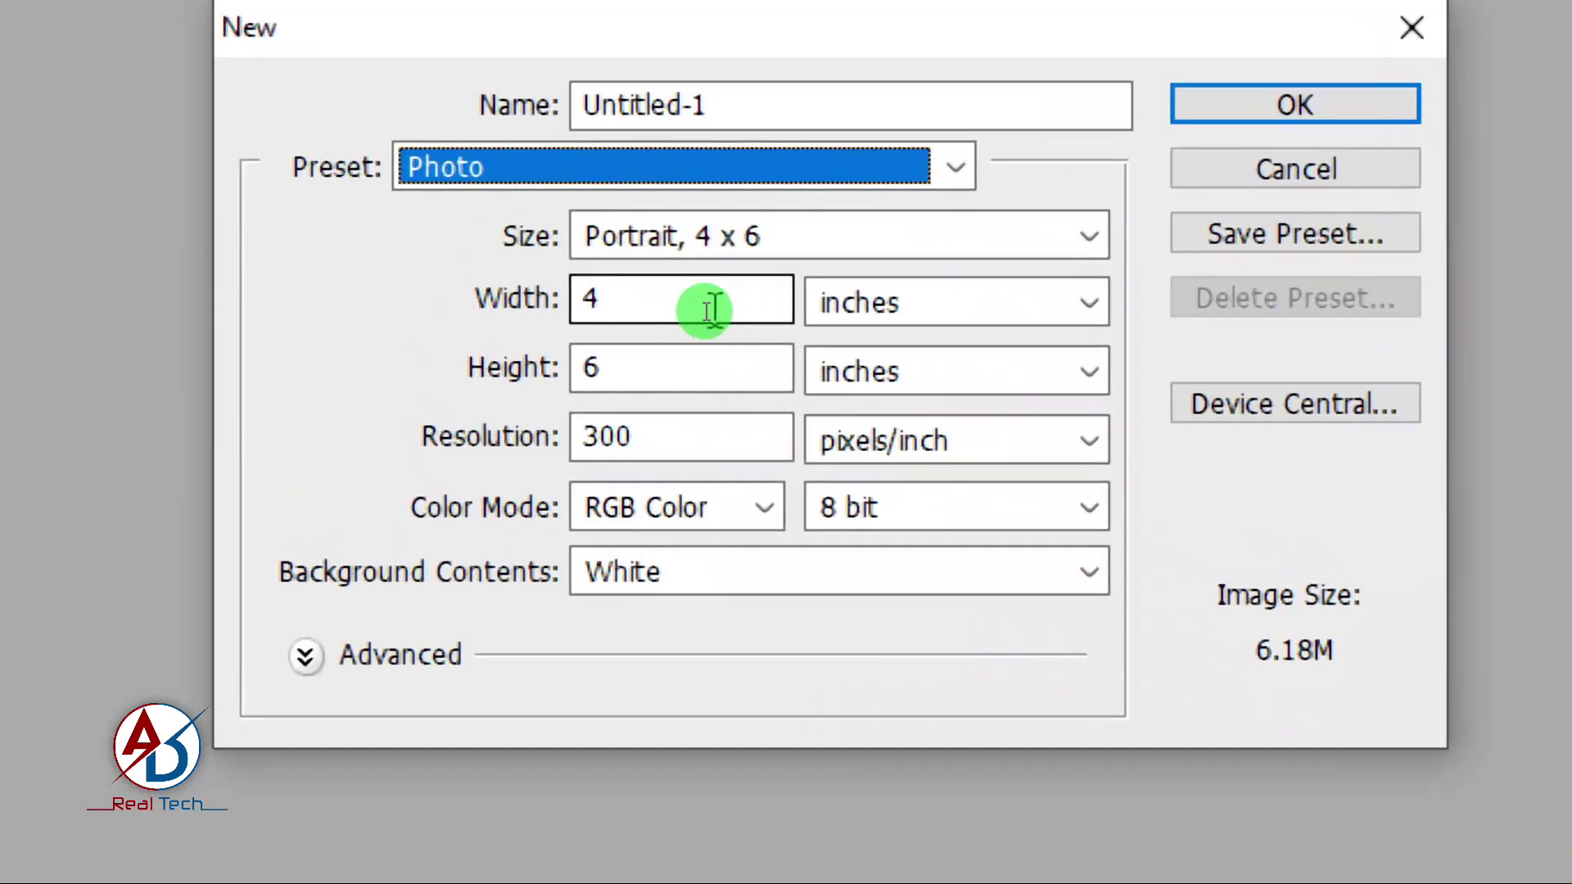
click(688, 310)
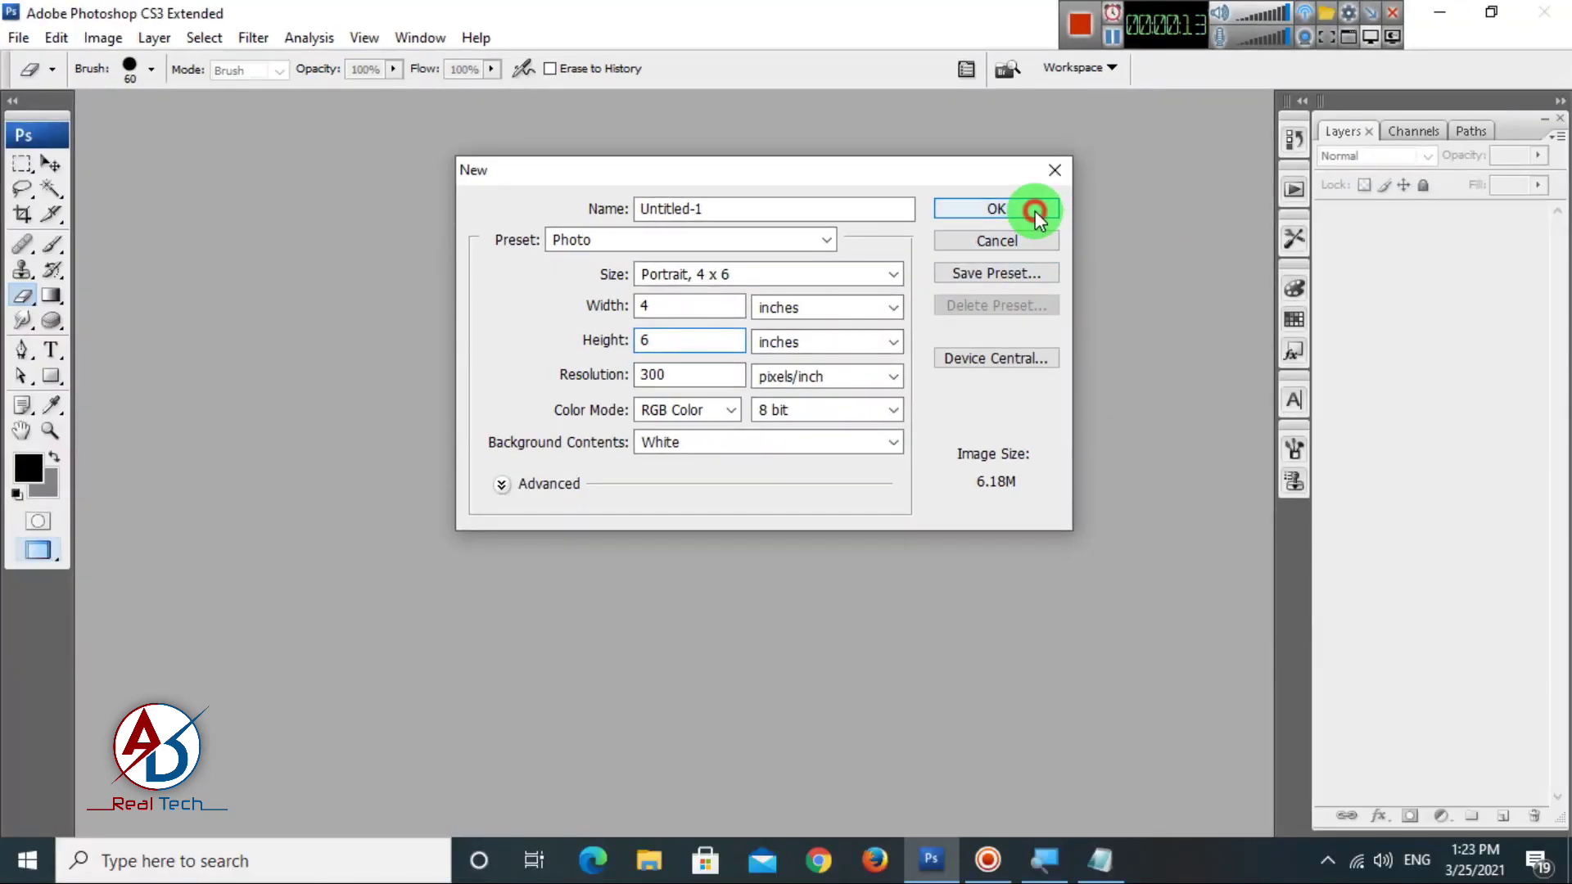
click(1036, 214)
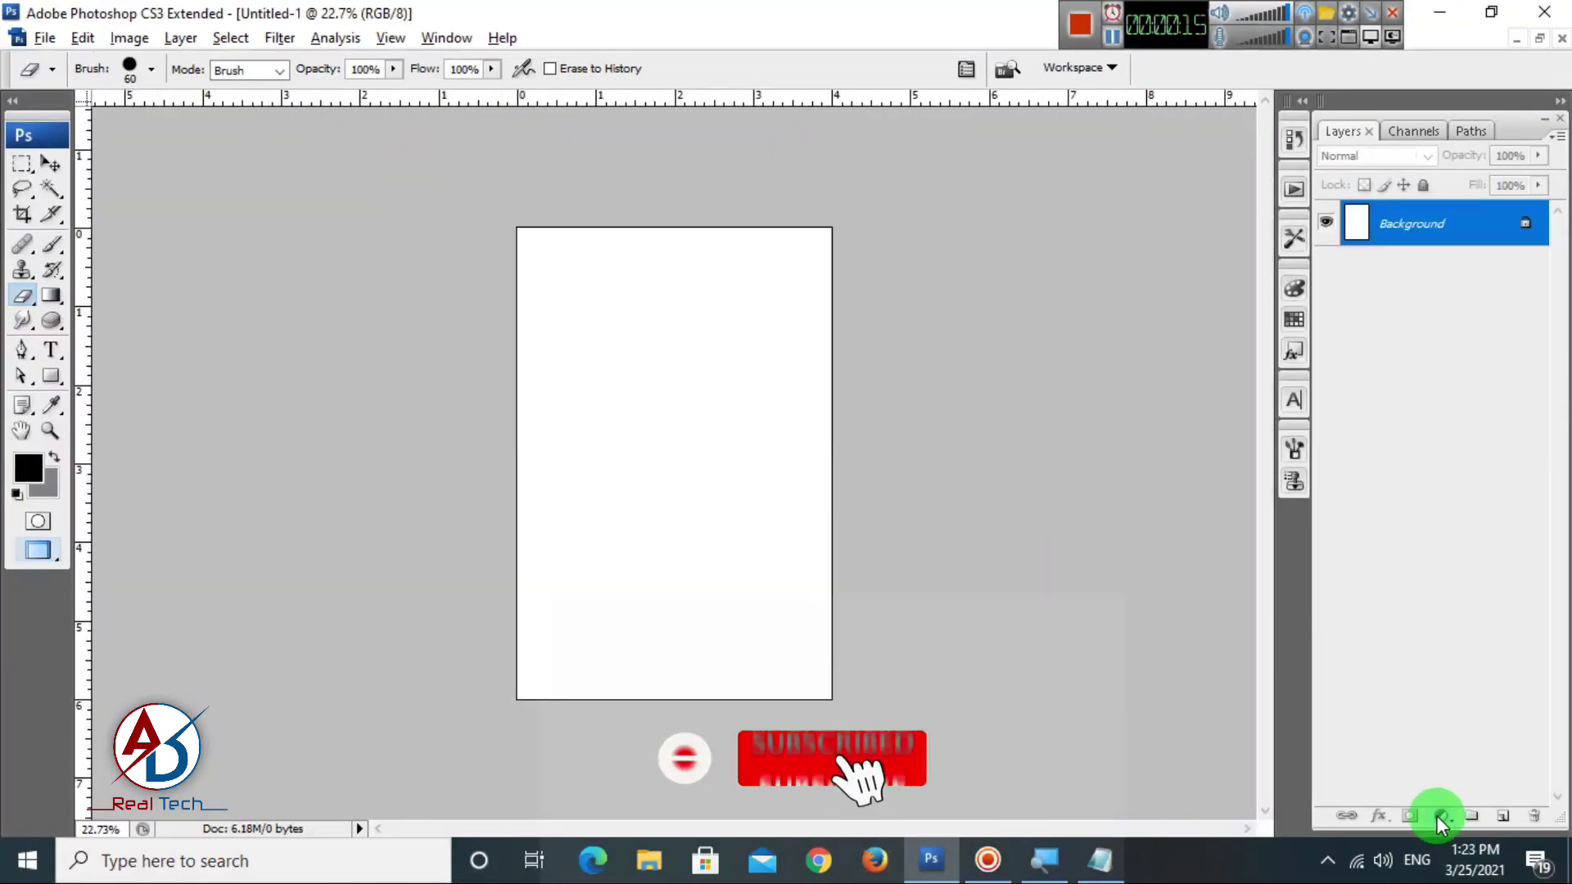
Add a Solid Color fill layer in dark blue (#013876) above the background.
click(1441, 817)
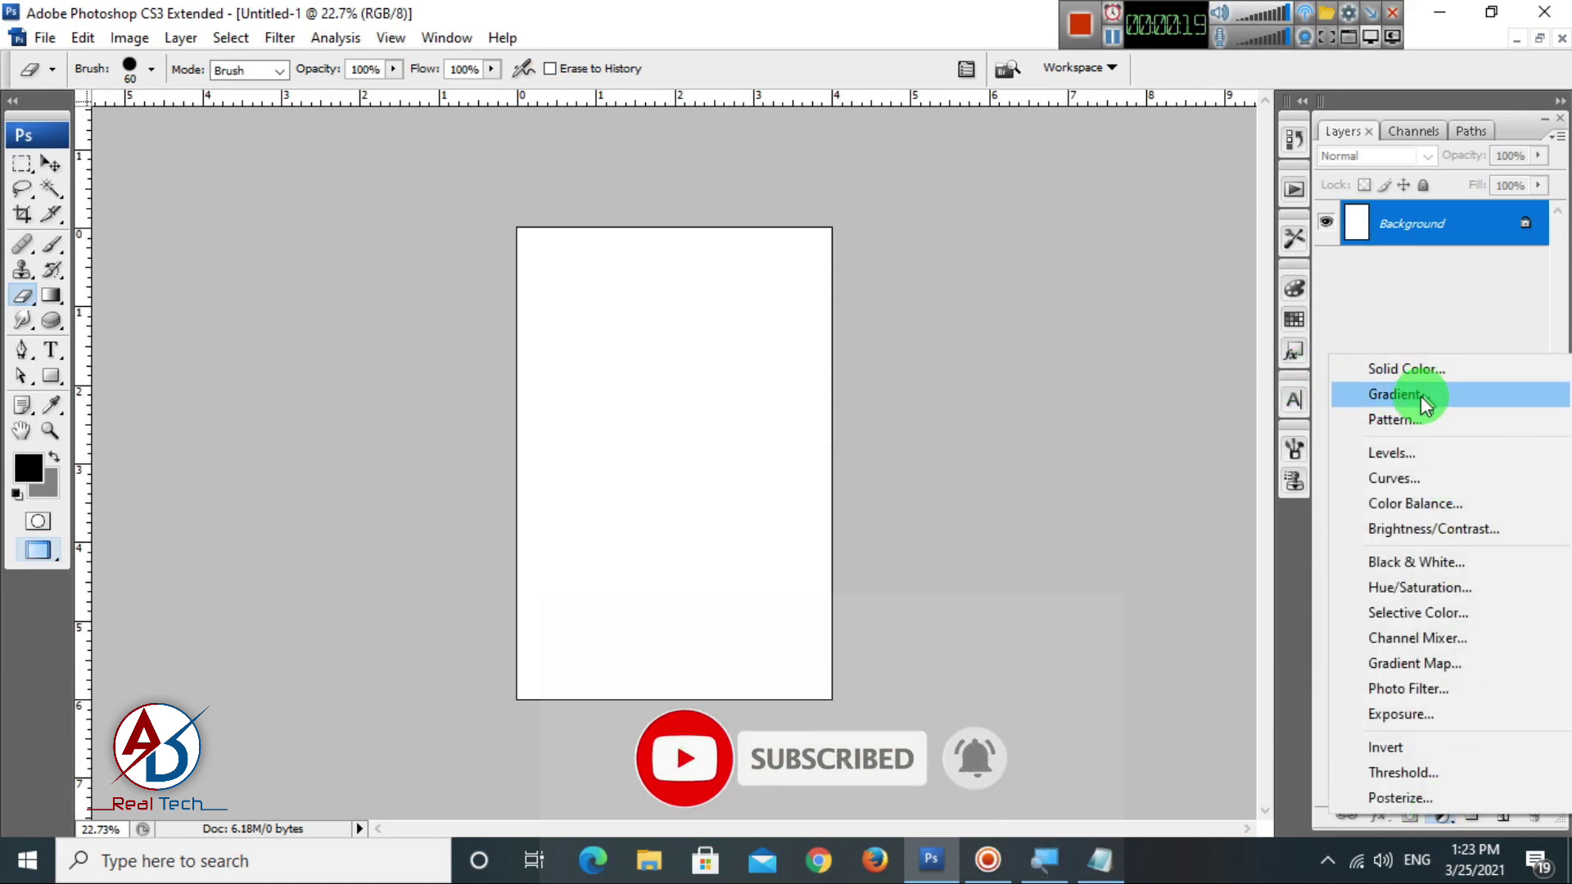
click(1404, 369)
drag(1212, 362, 1187, 332)
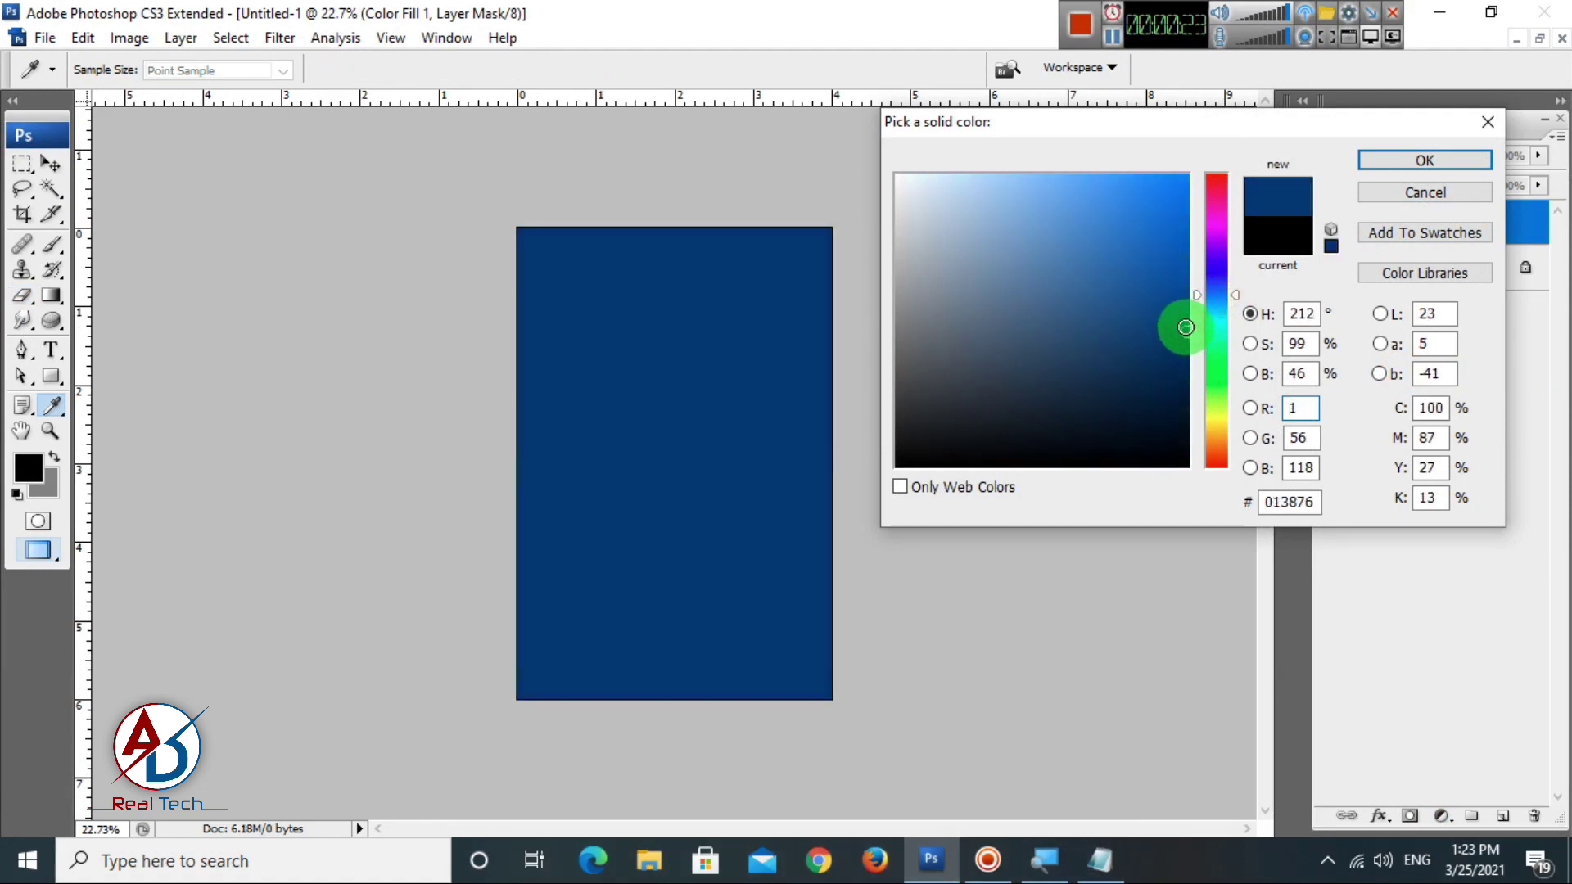
click(1392, 167)
scroll(401, 372, up, 5)
scroll(647, 450, down, 5)
scroll(670, 480, up, 2)
scroll(674, 484, down, 2)
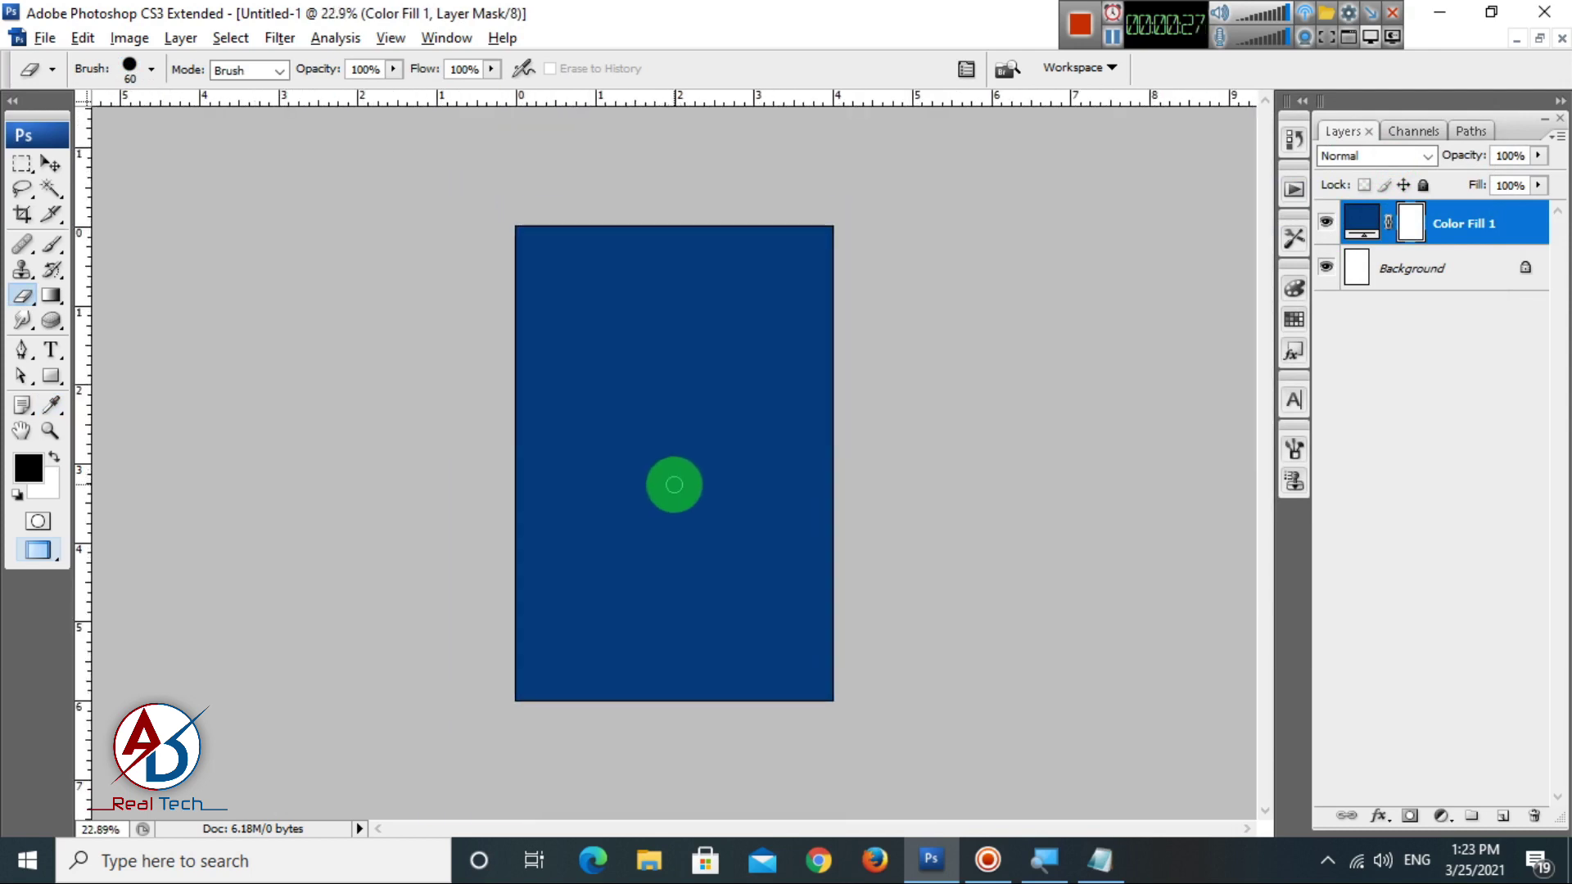
scroll(674, 485, up, 1)
scroll(656, 347, down, 3)
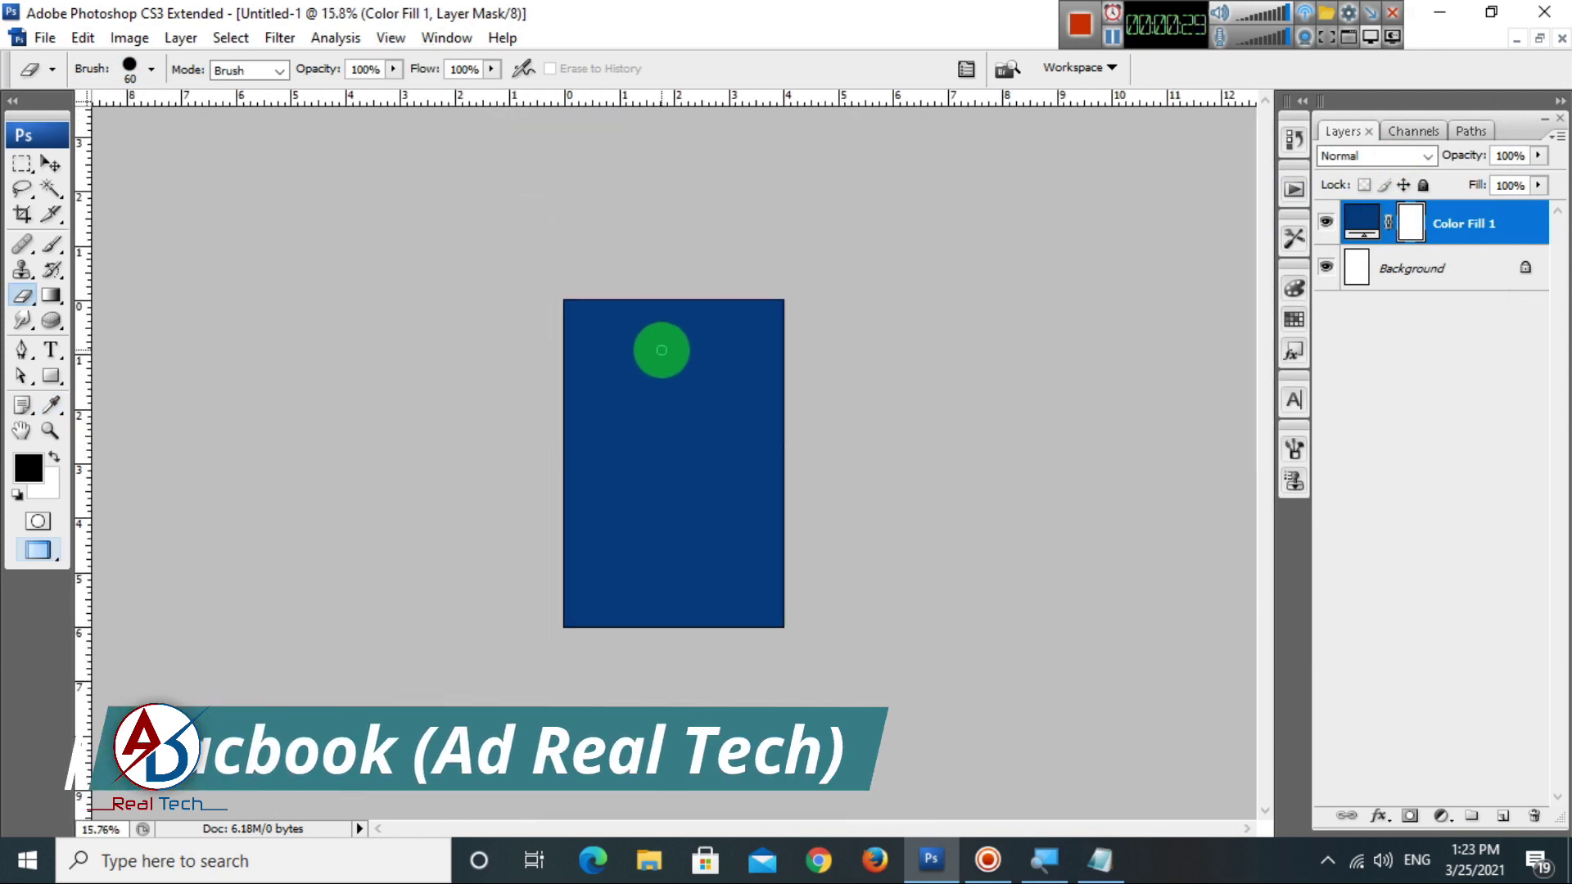
scroll(533, 292, up, 3)
scroll(713, 373, down, 1)
scroll(714, 373, up, 1)
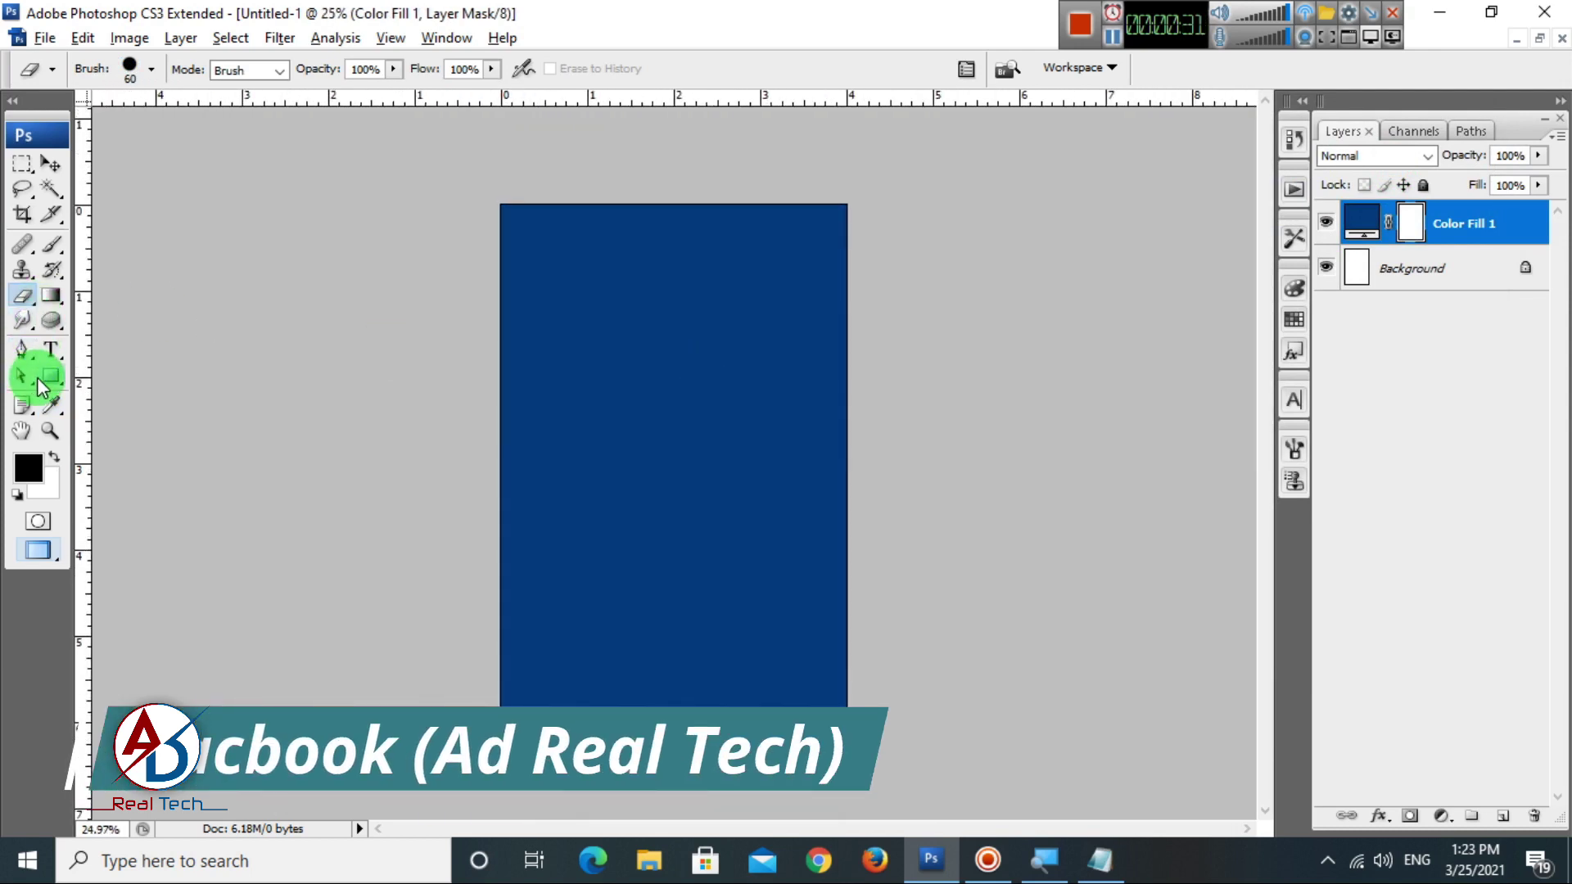
Draw a bright red square shape layer about 2.1 inches wide in the canvas's upper half and move it closer to the horizontal middle.
drag(45, 377, 129, 373)
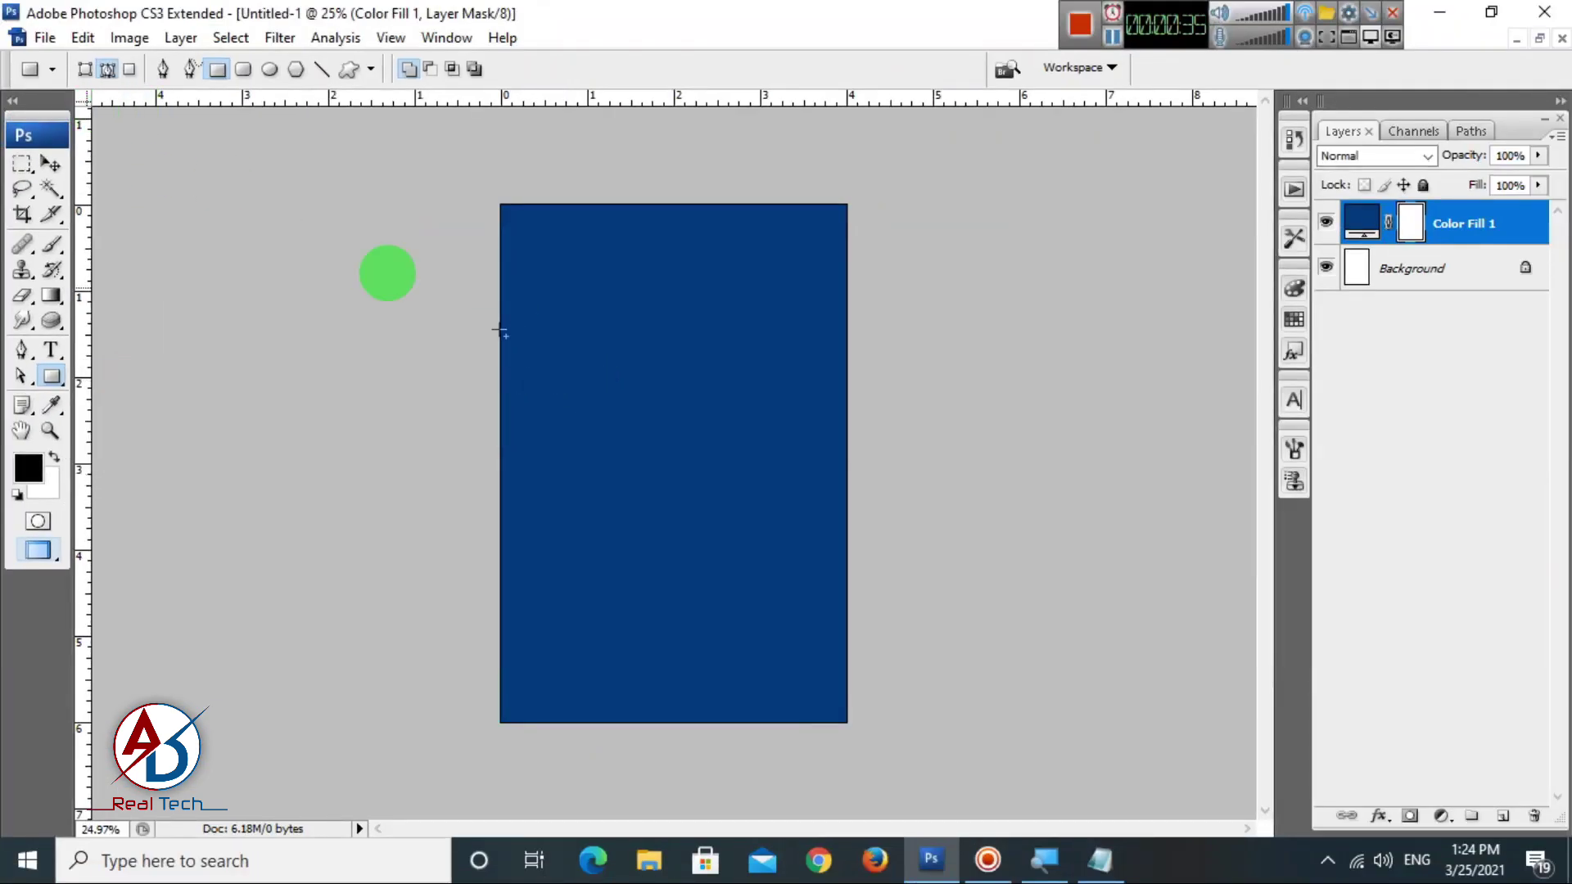
click(85, 71)
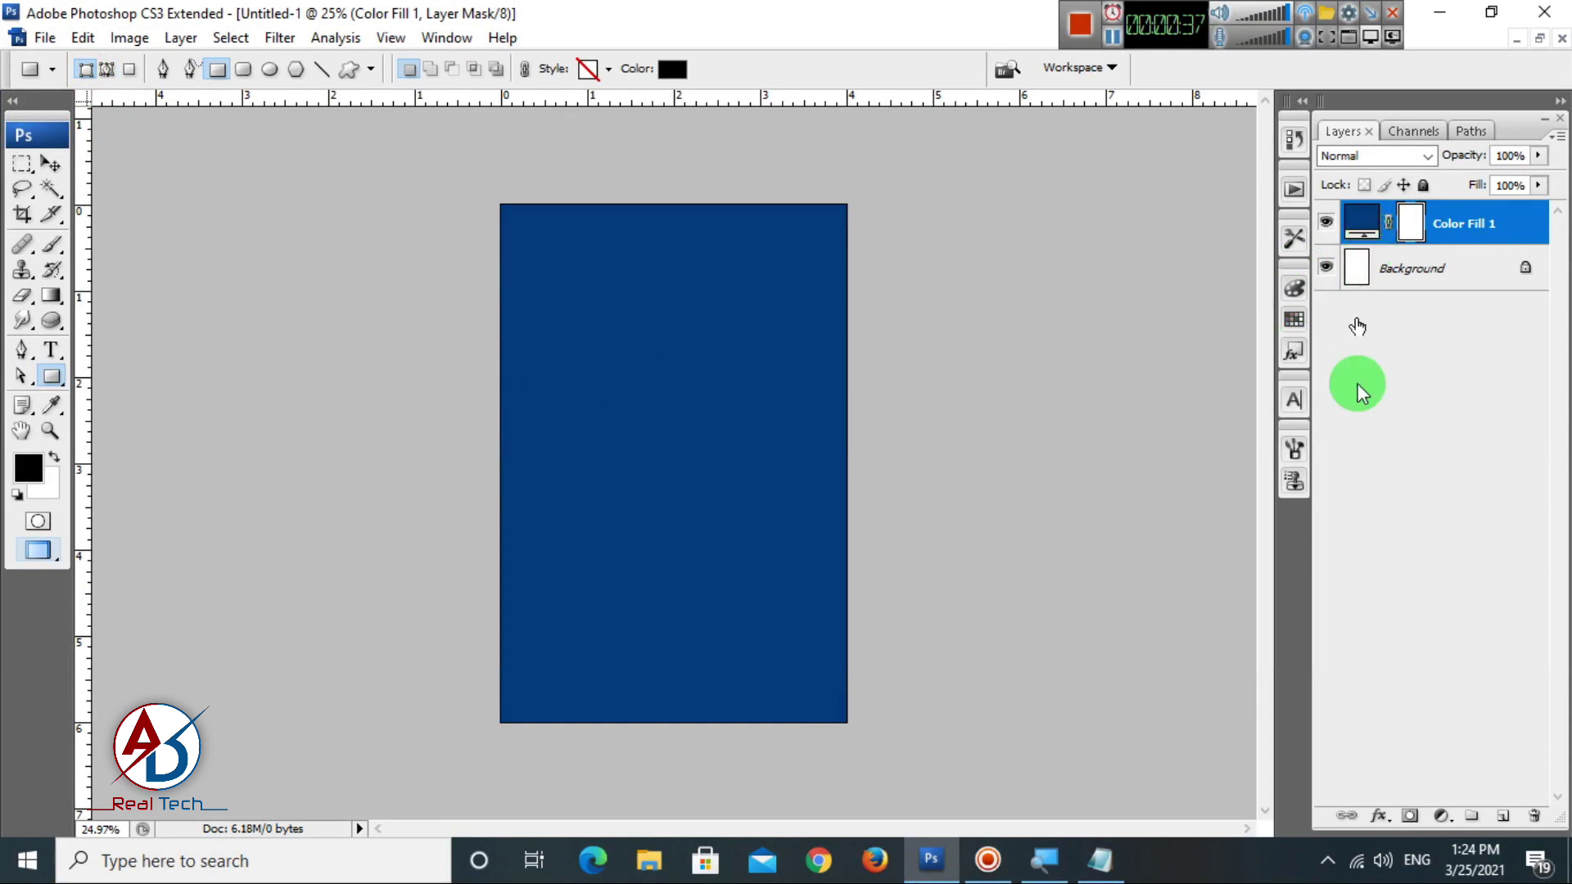
click(673, 69)
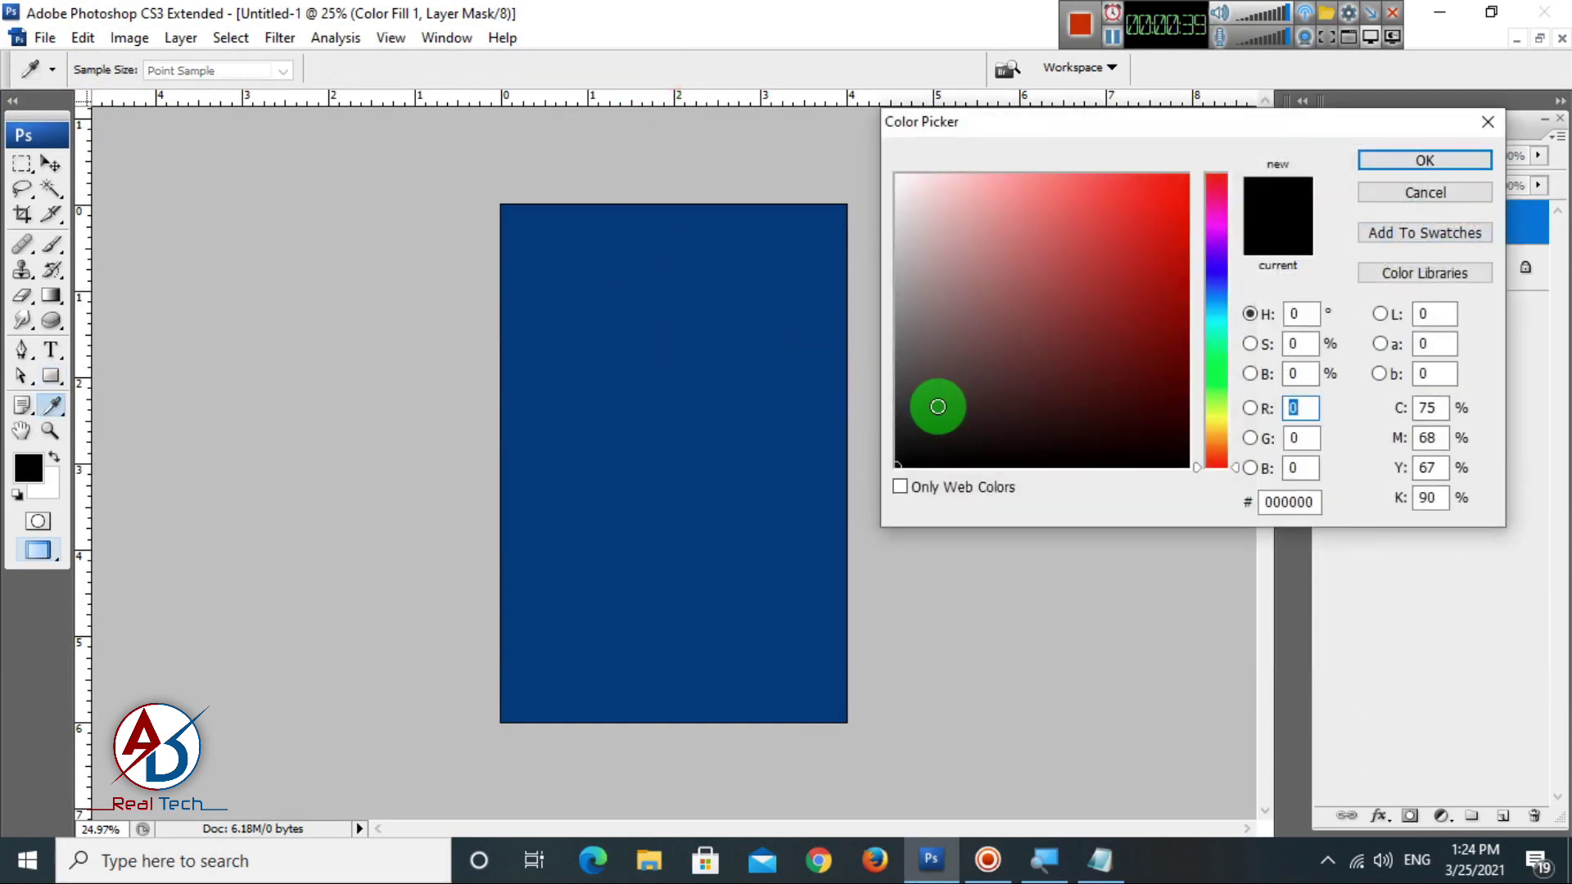
drag(1065, 295, 1192, 168)
click(1425, 160)
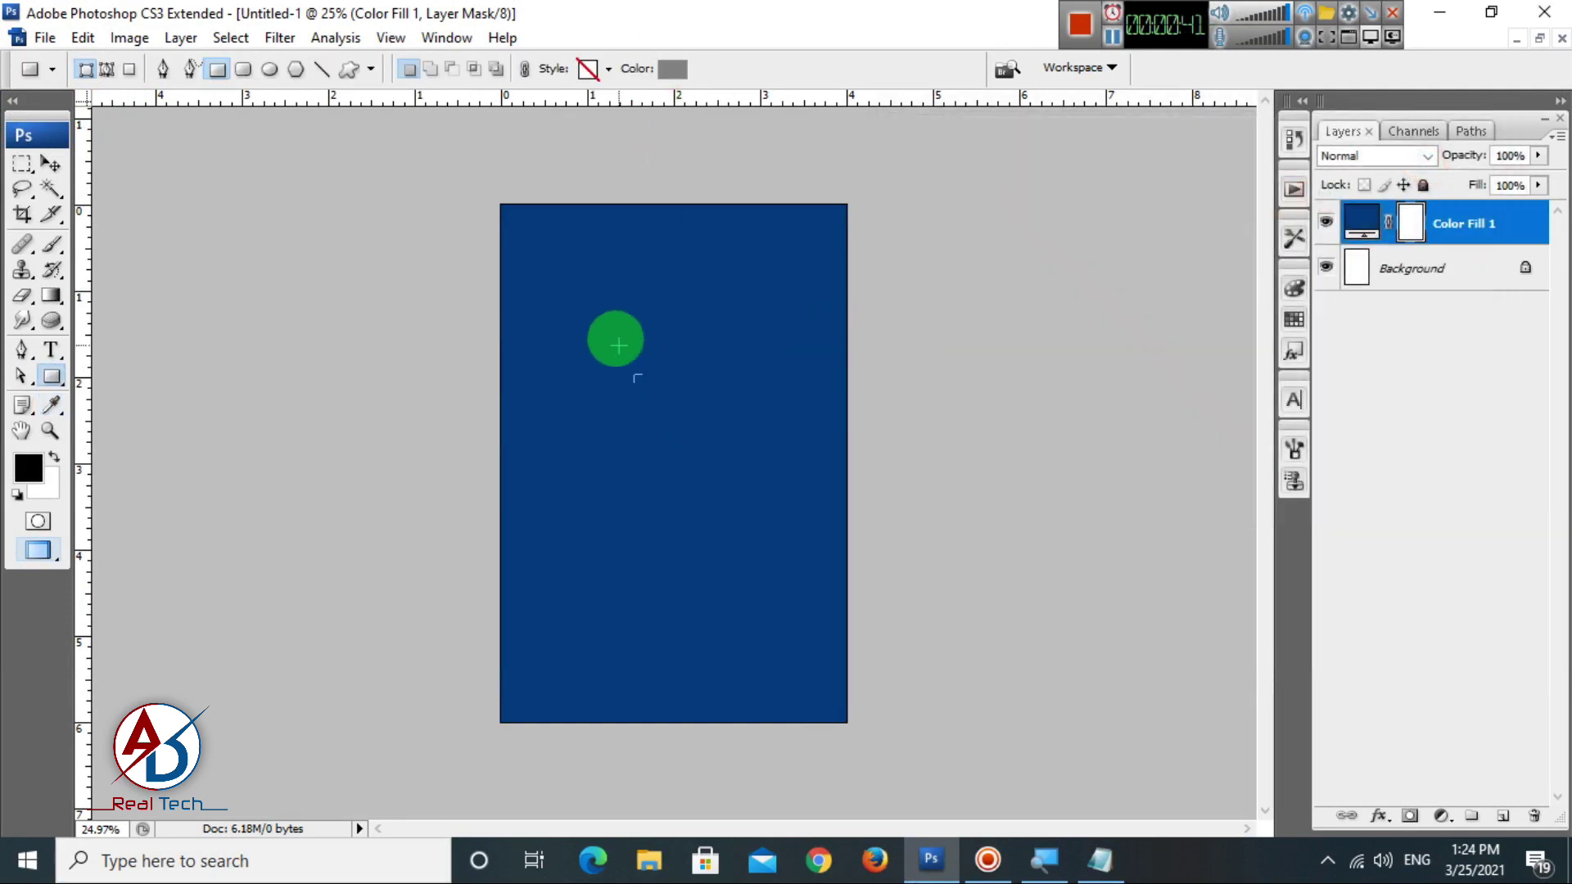
drag(604, 317, 789, 502)
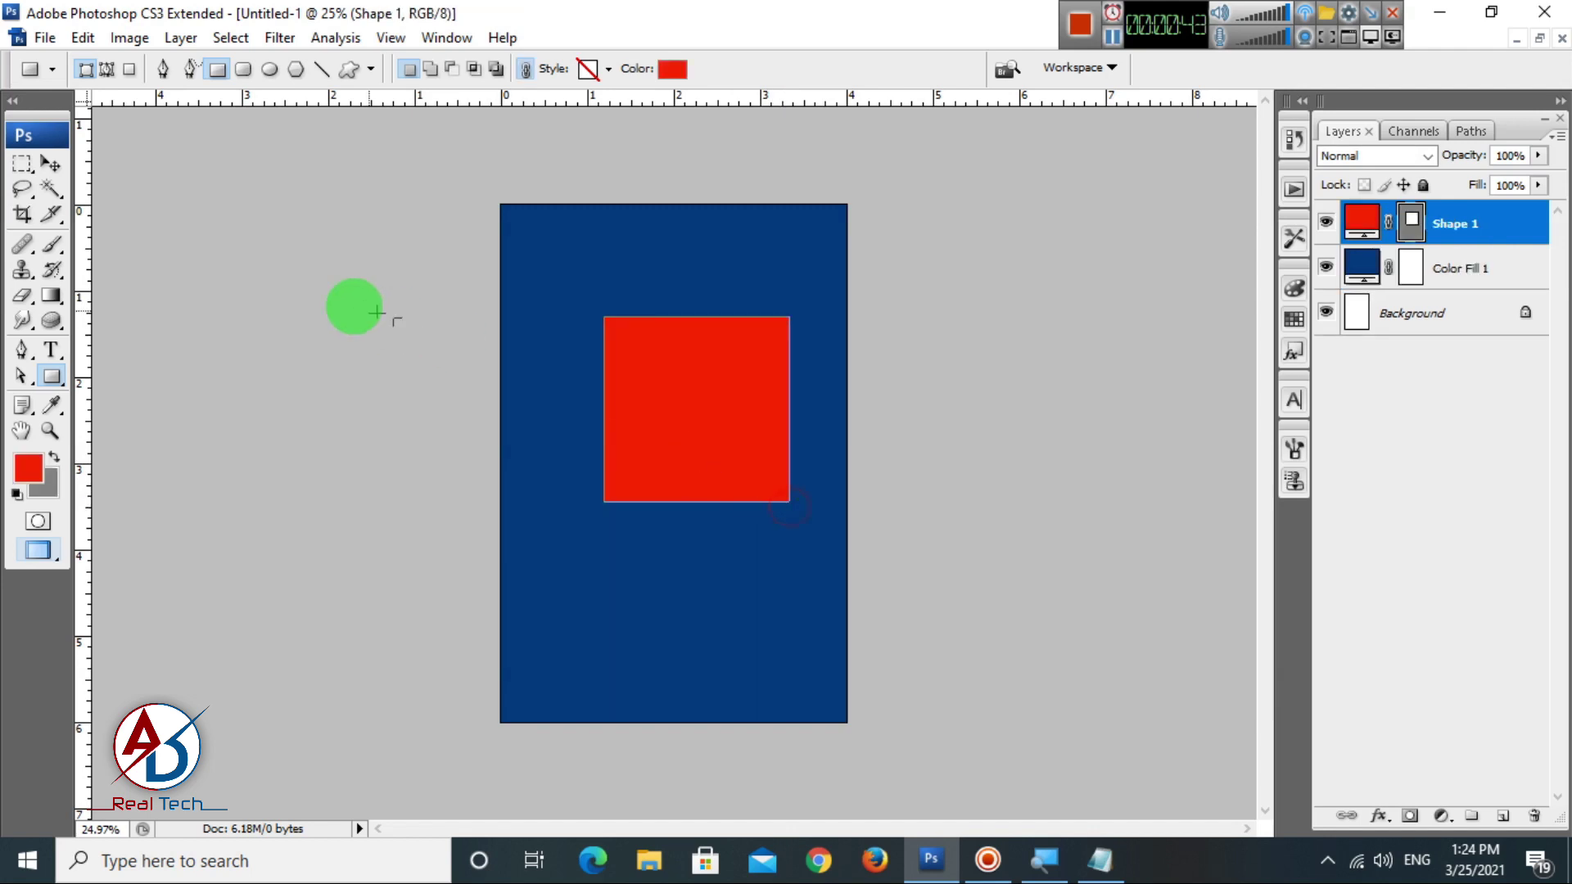
click(52, 166)
drag(698, 443, 672, 442)
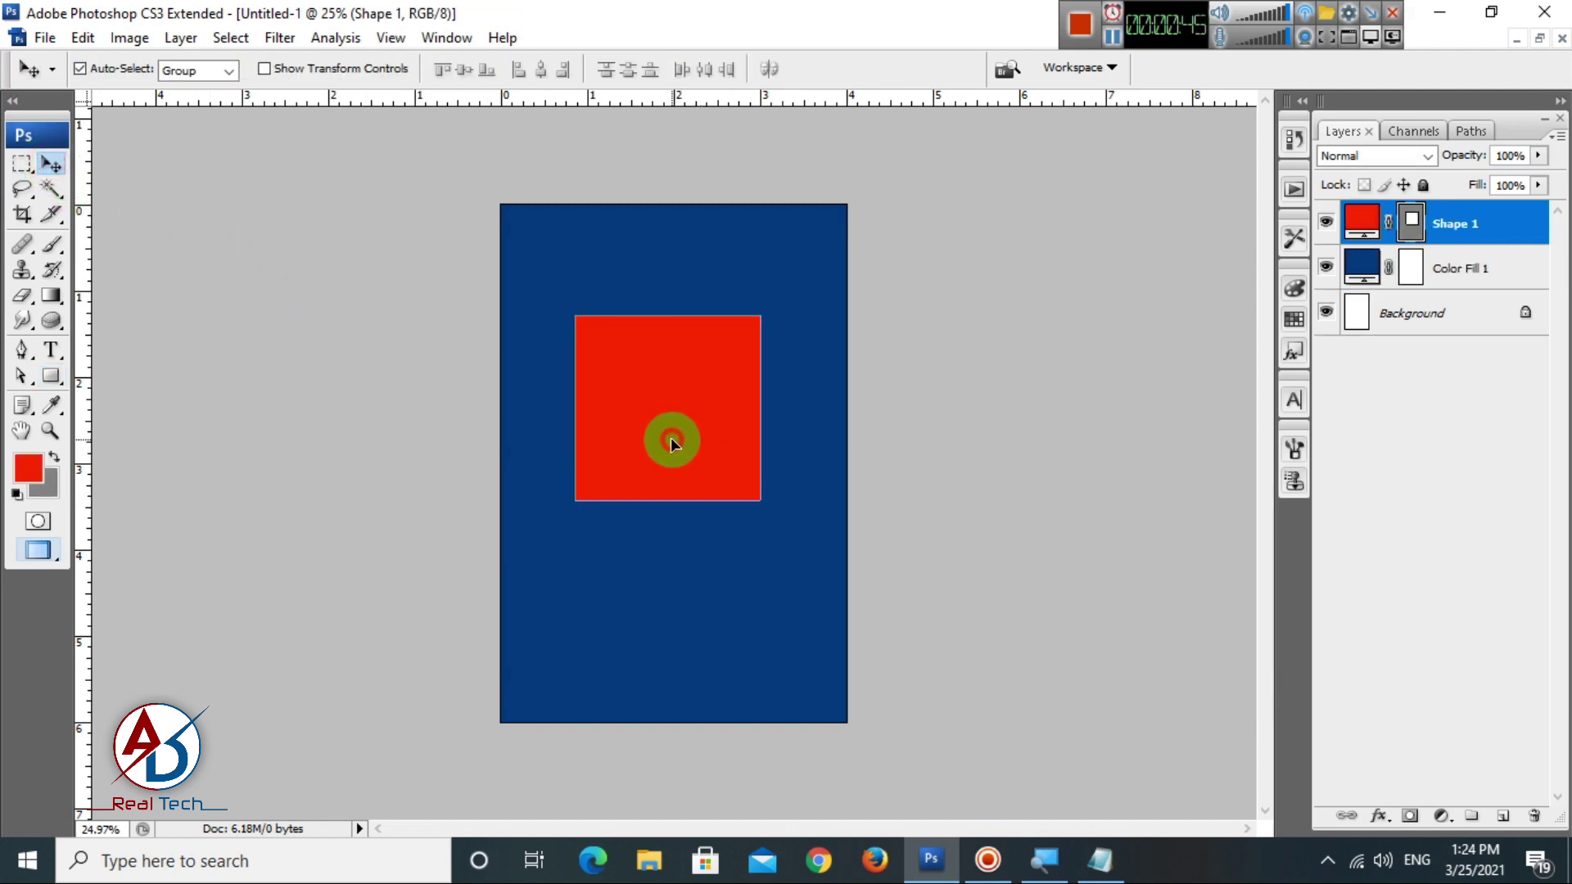
Add a Stroke layer effect to the red square and set the stroke color to white.
scroll(682, 486, up, 2)
key(alt+space)
click(722, 592)
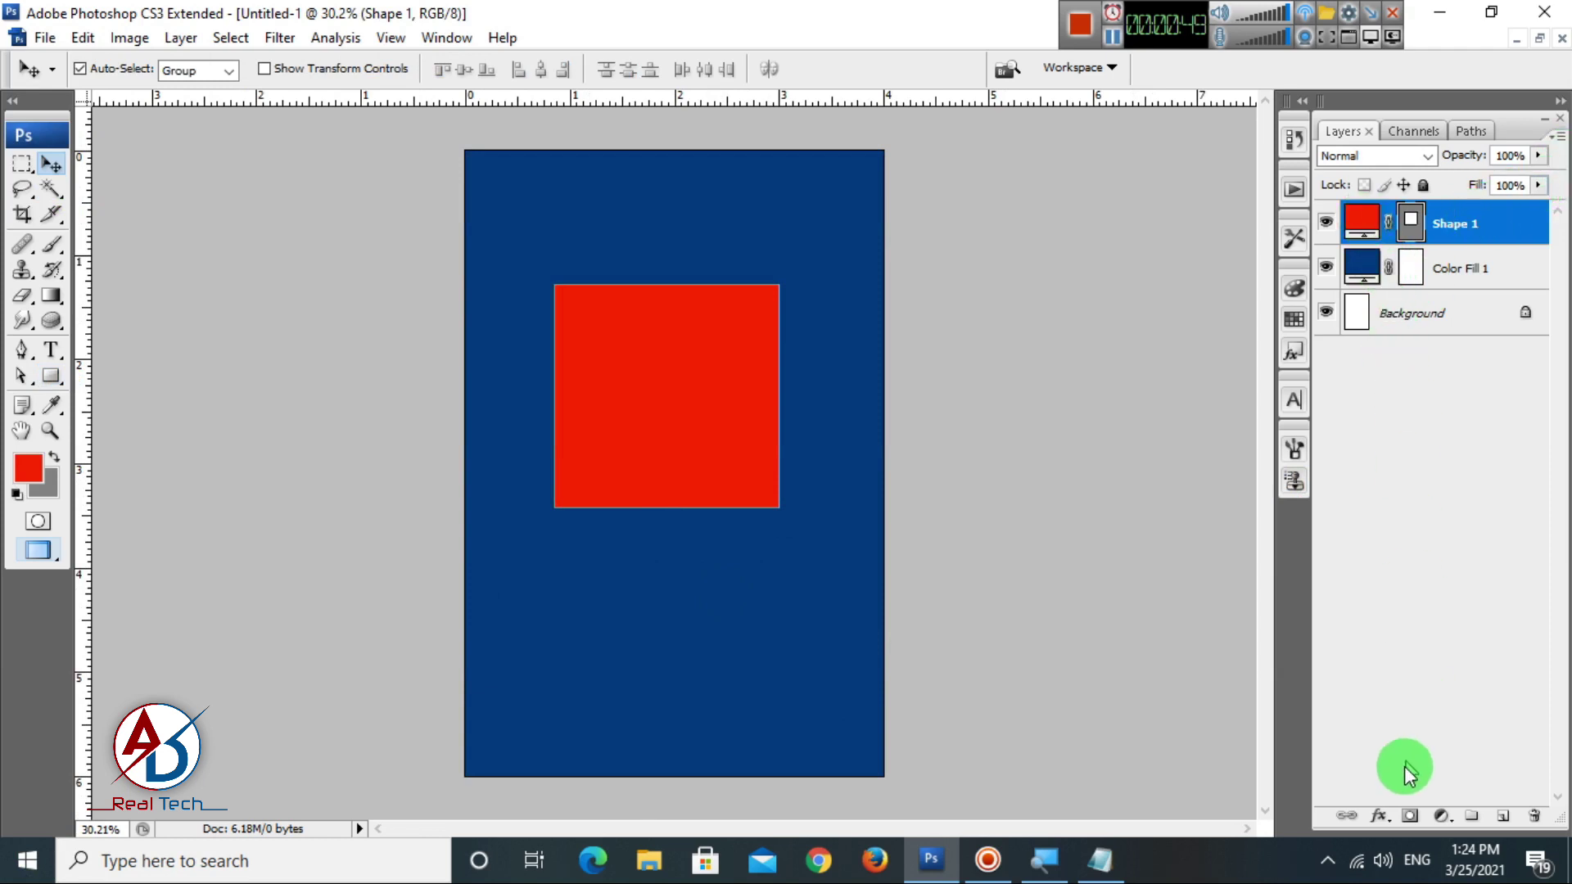
click(1379, 817)
click(1404, 799)
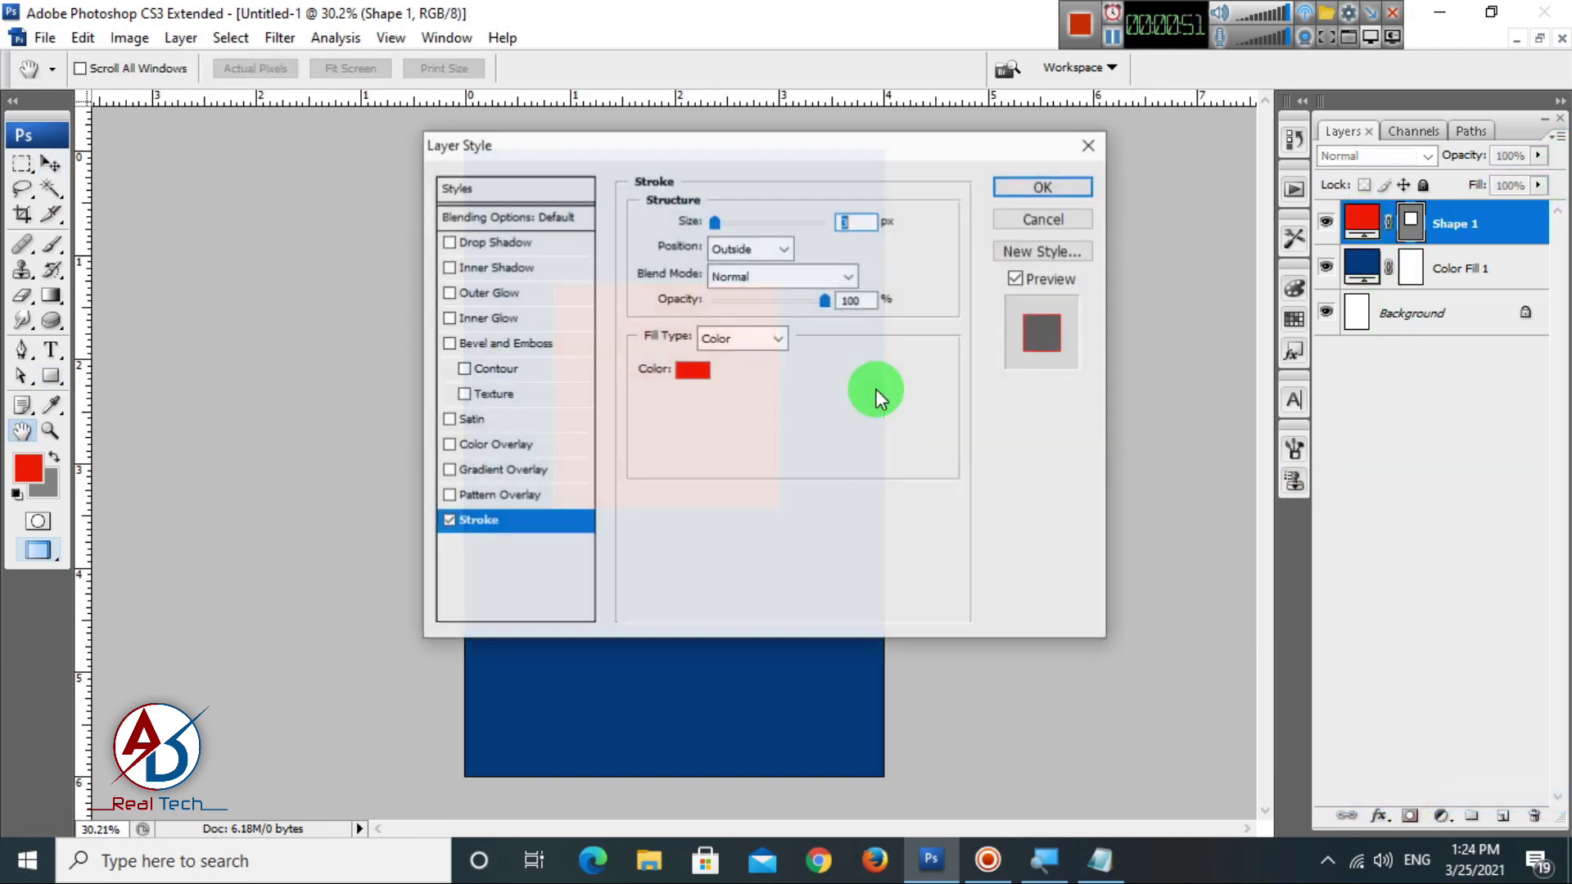
drag(725, 147, 1260, 195)
click(1229, 418)
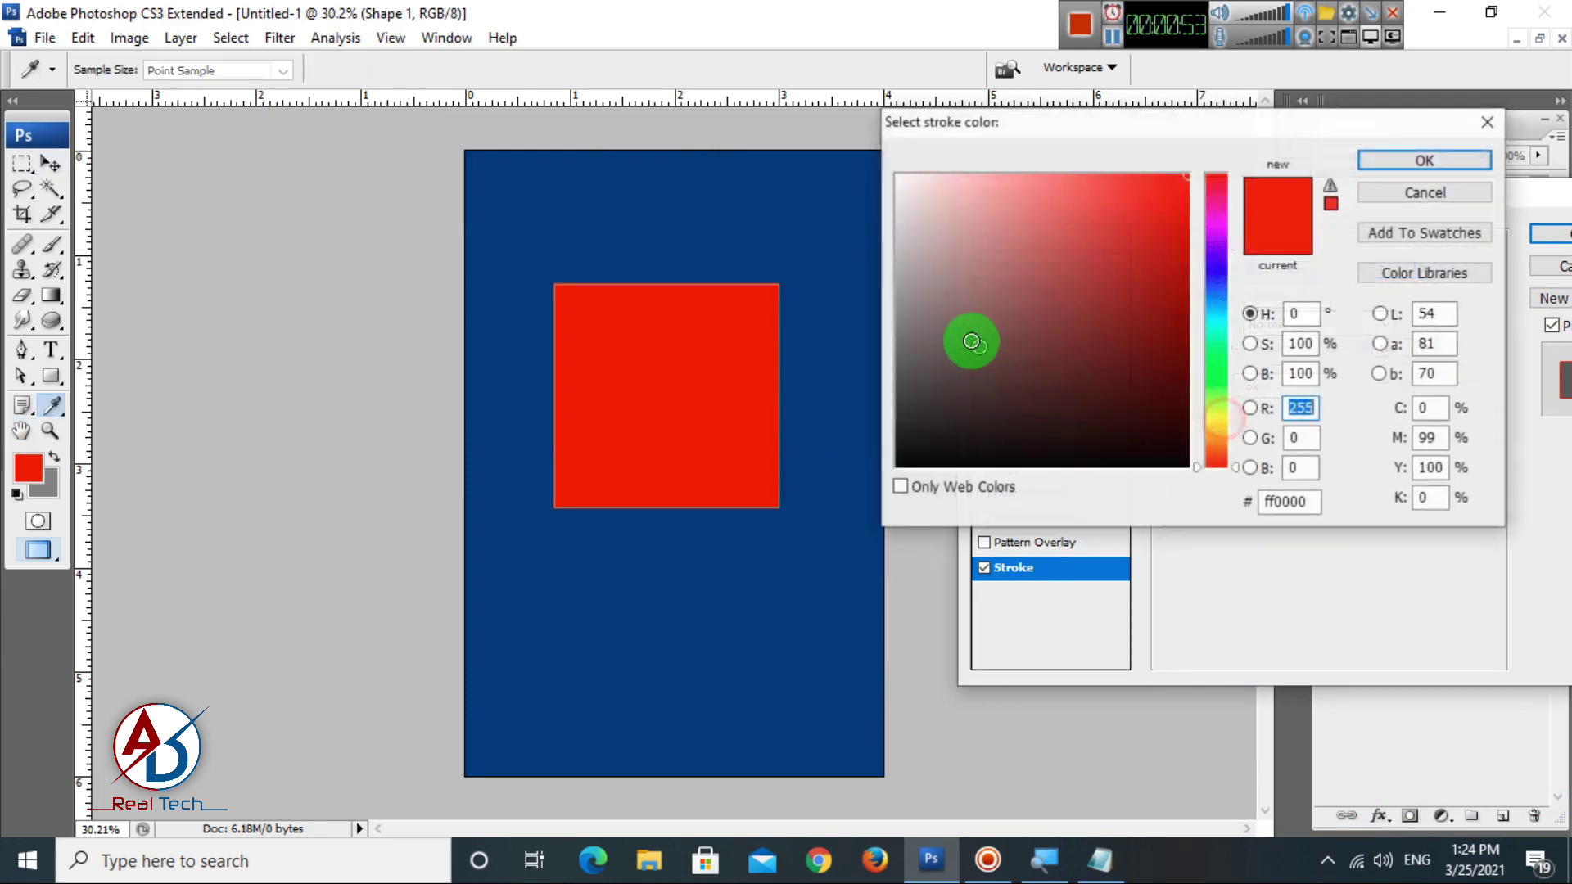
click(818, 104)
click(1462, 160)
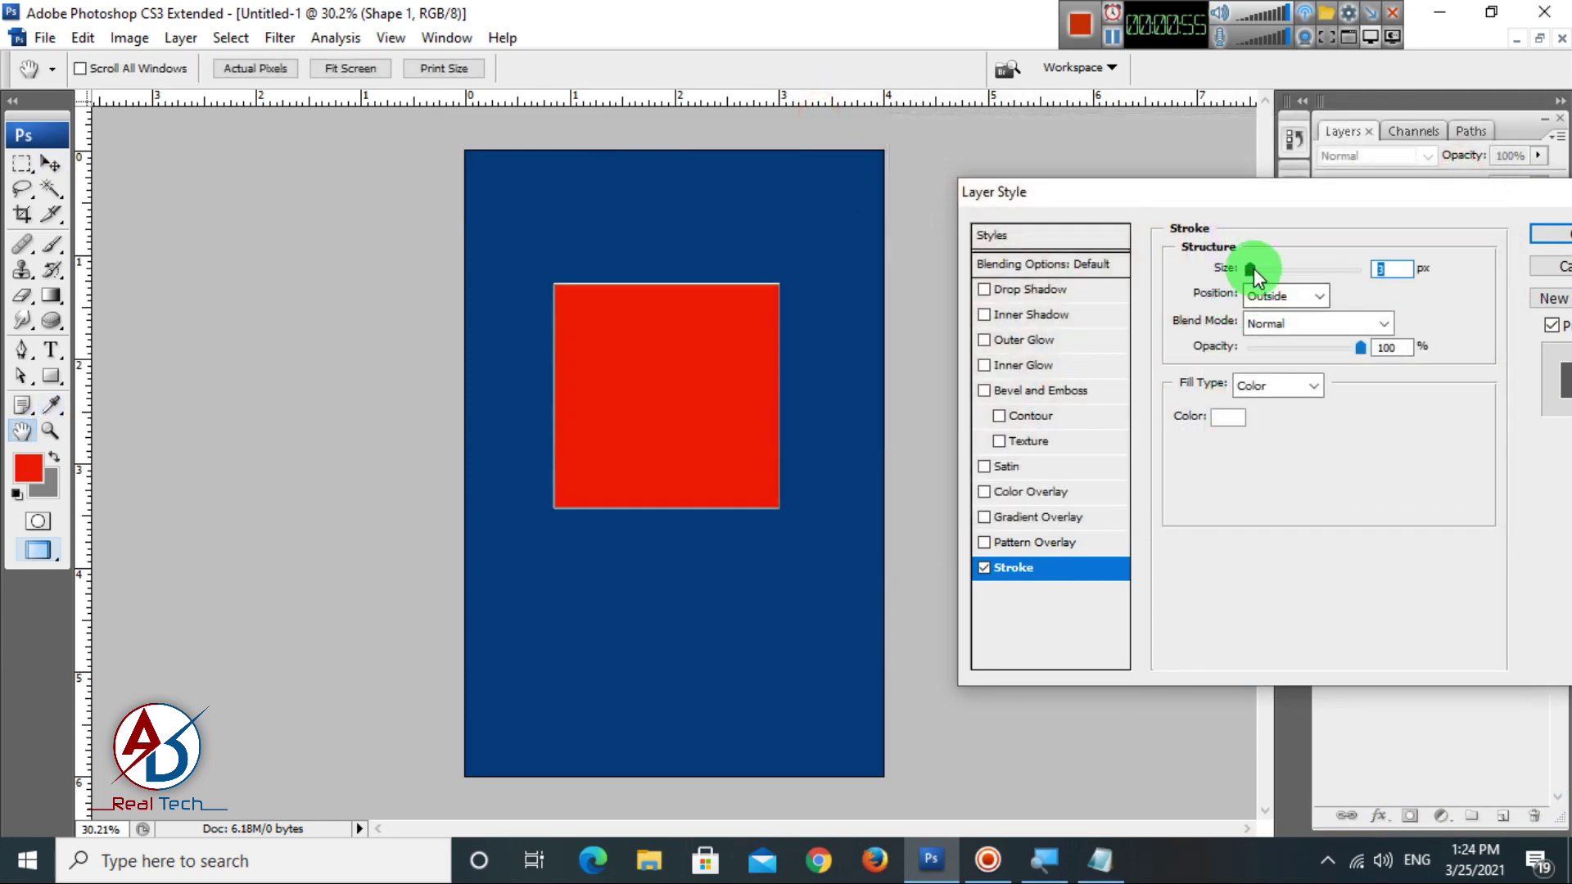
Set the square's stroke to 29 px with the Inside position and apply the layer style.
drag(1255, 267, 1270, 269)
click(1263, 296)
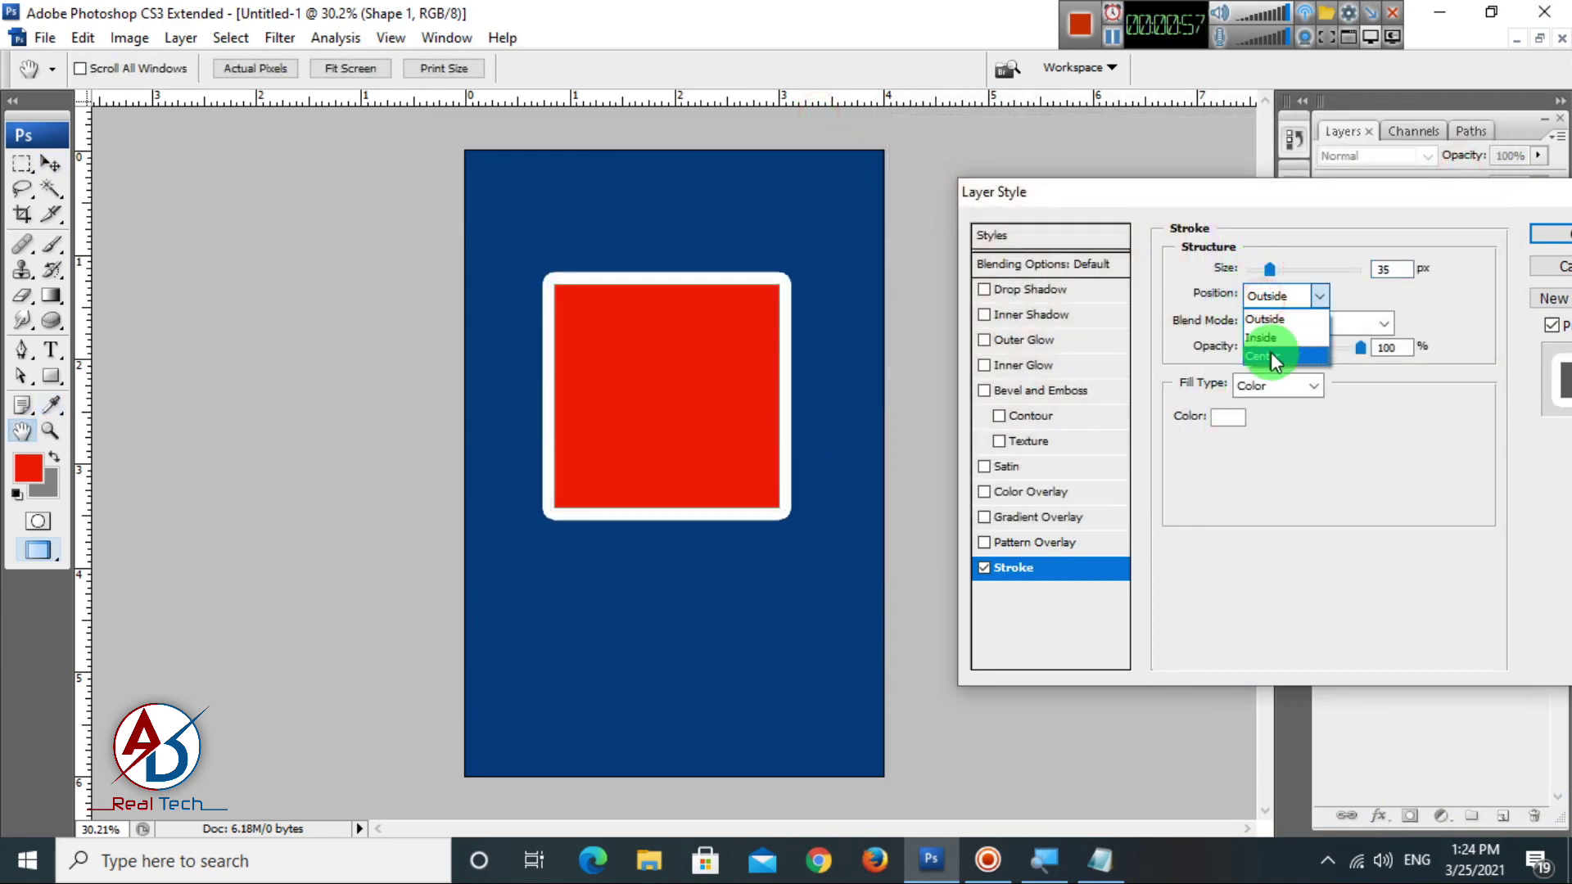
click(1274, 339)
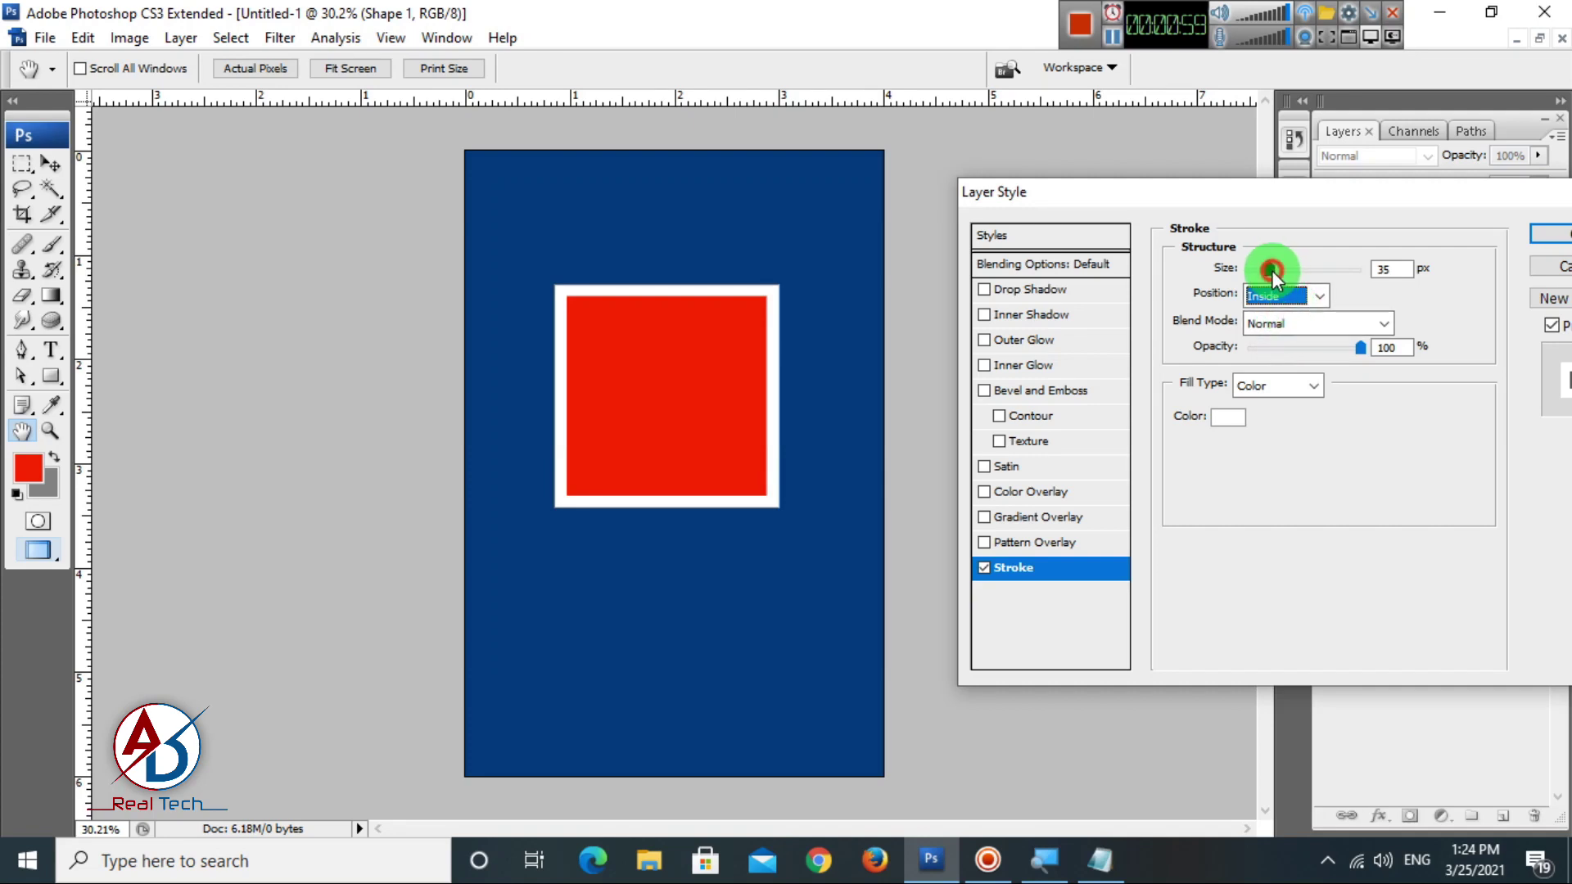
drag(1271, 270, 1267, 270)
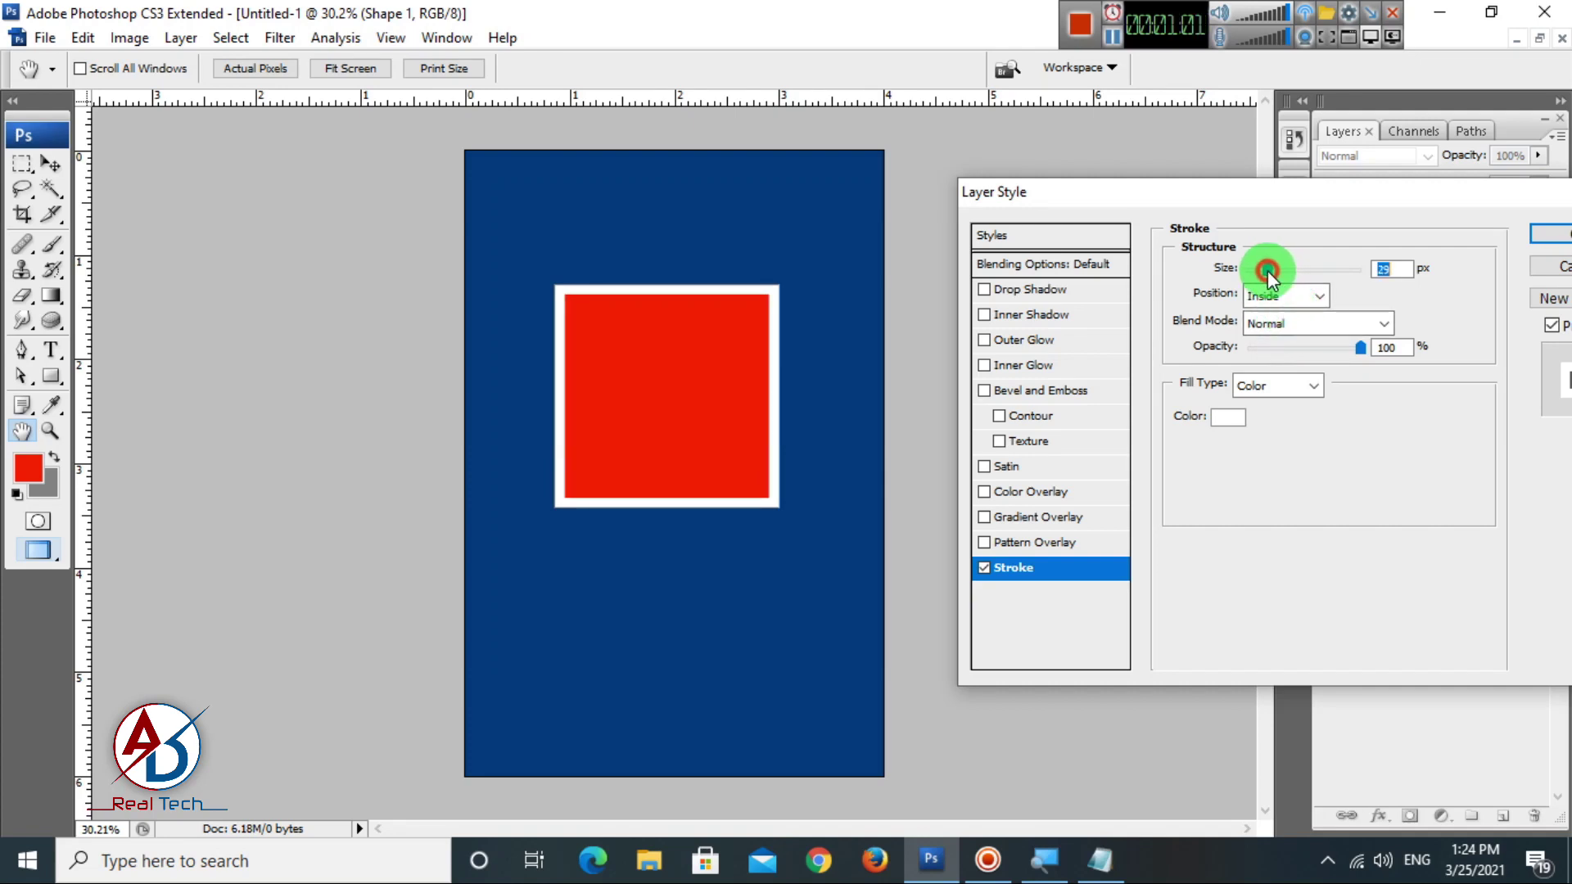
drag(1358, 199, 1198, 304)
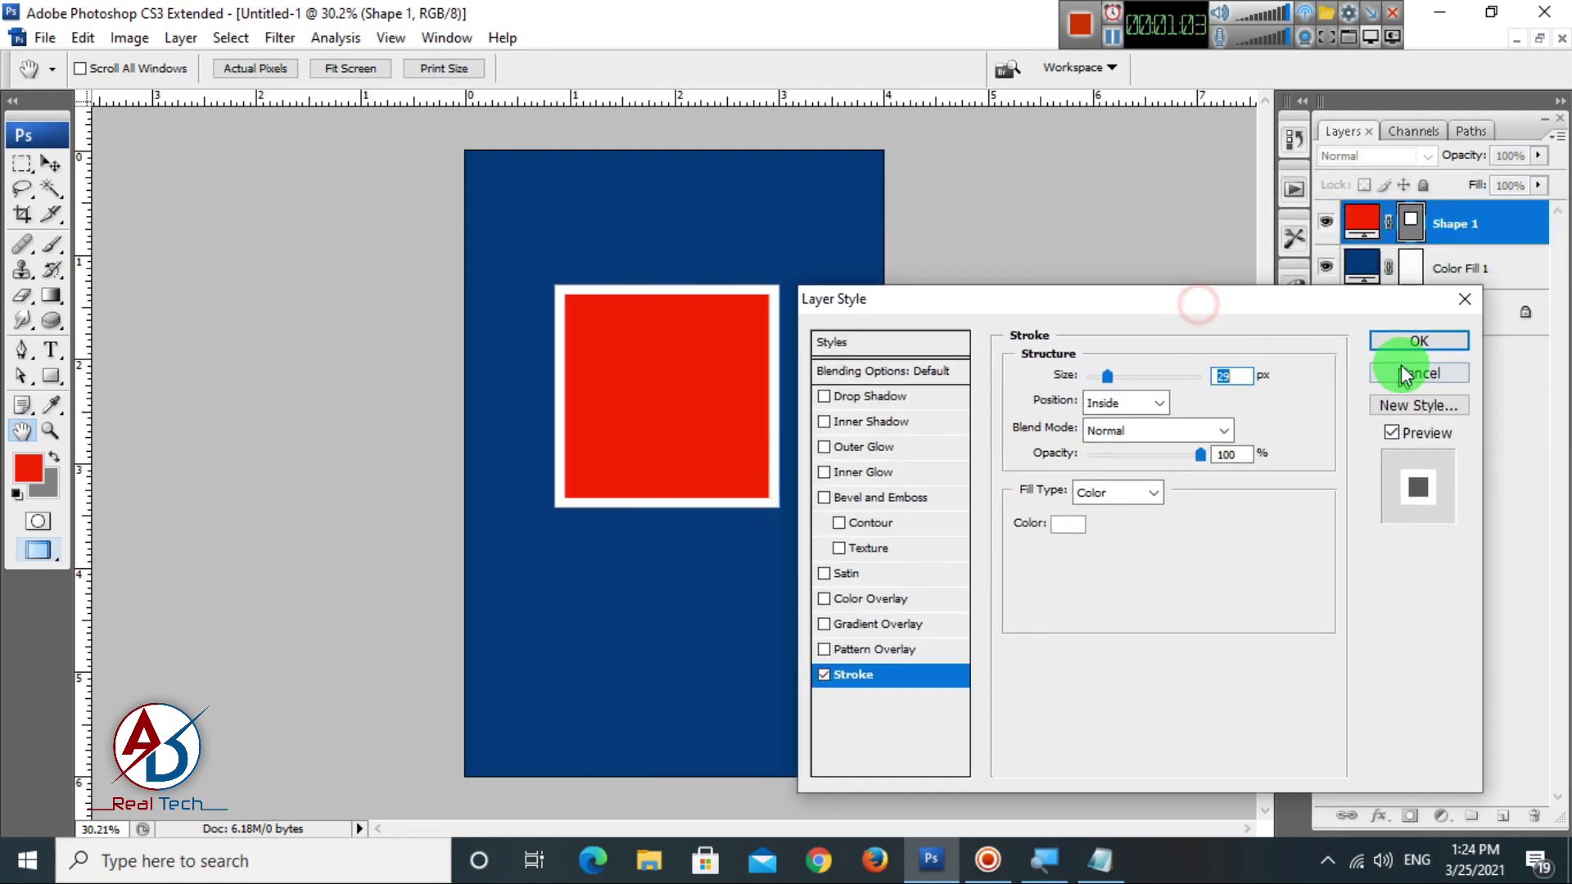
click(1419, 341)
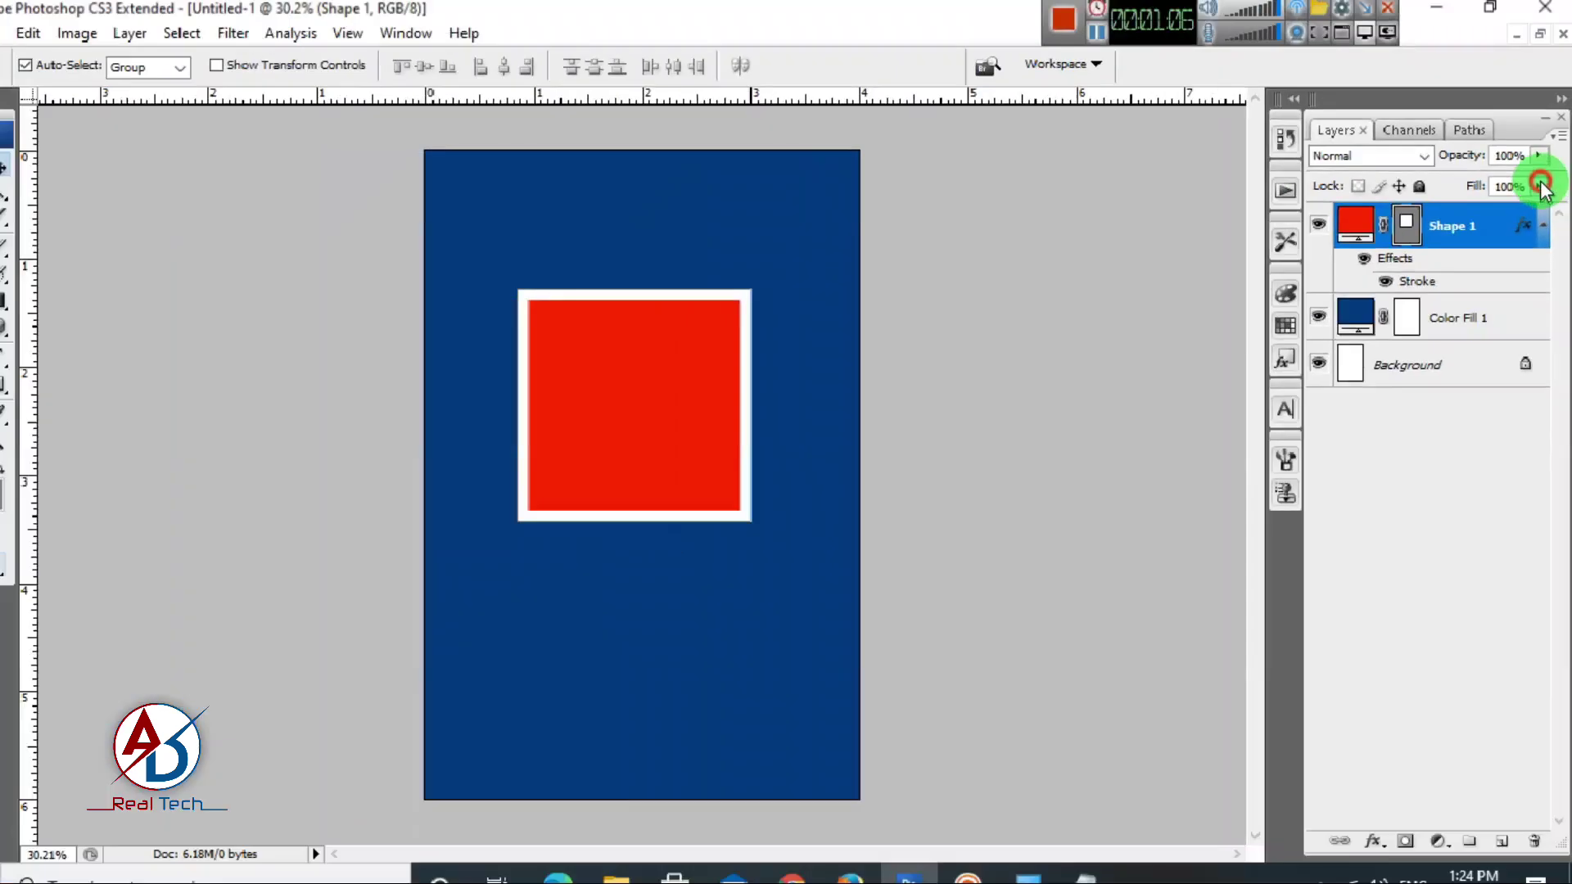
Set the square layer's fill to 0% and center the frame horizontally on the canvas.
click(1539, 186)
drag(1431, 220, 1410, 223)
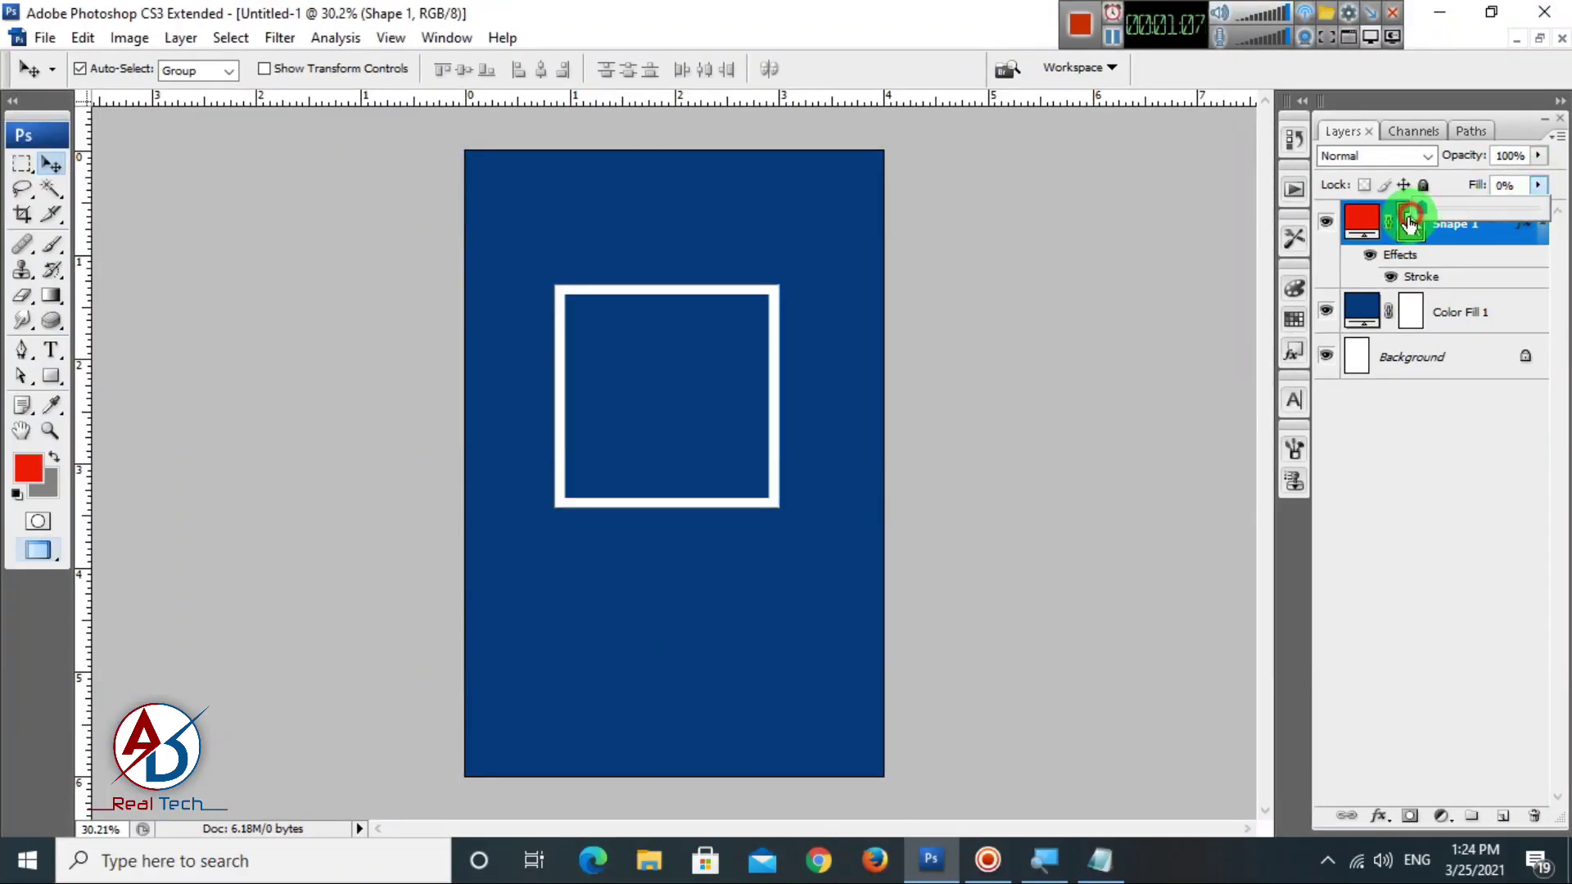
drag(778, 450, 791, 446)
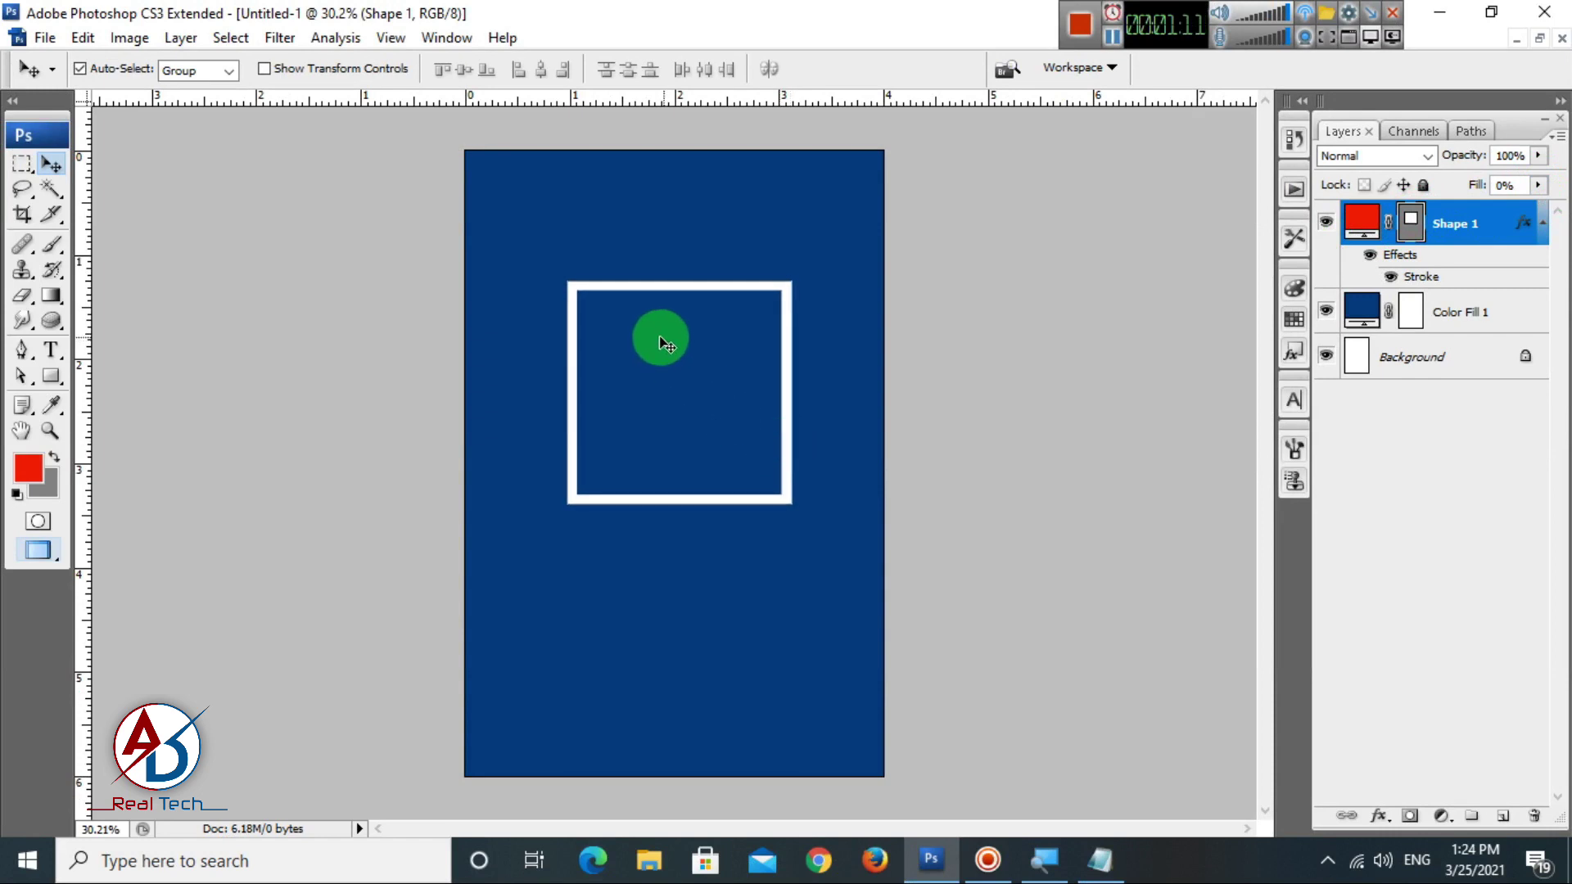
key(ctrl+a)
click(540, 69)
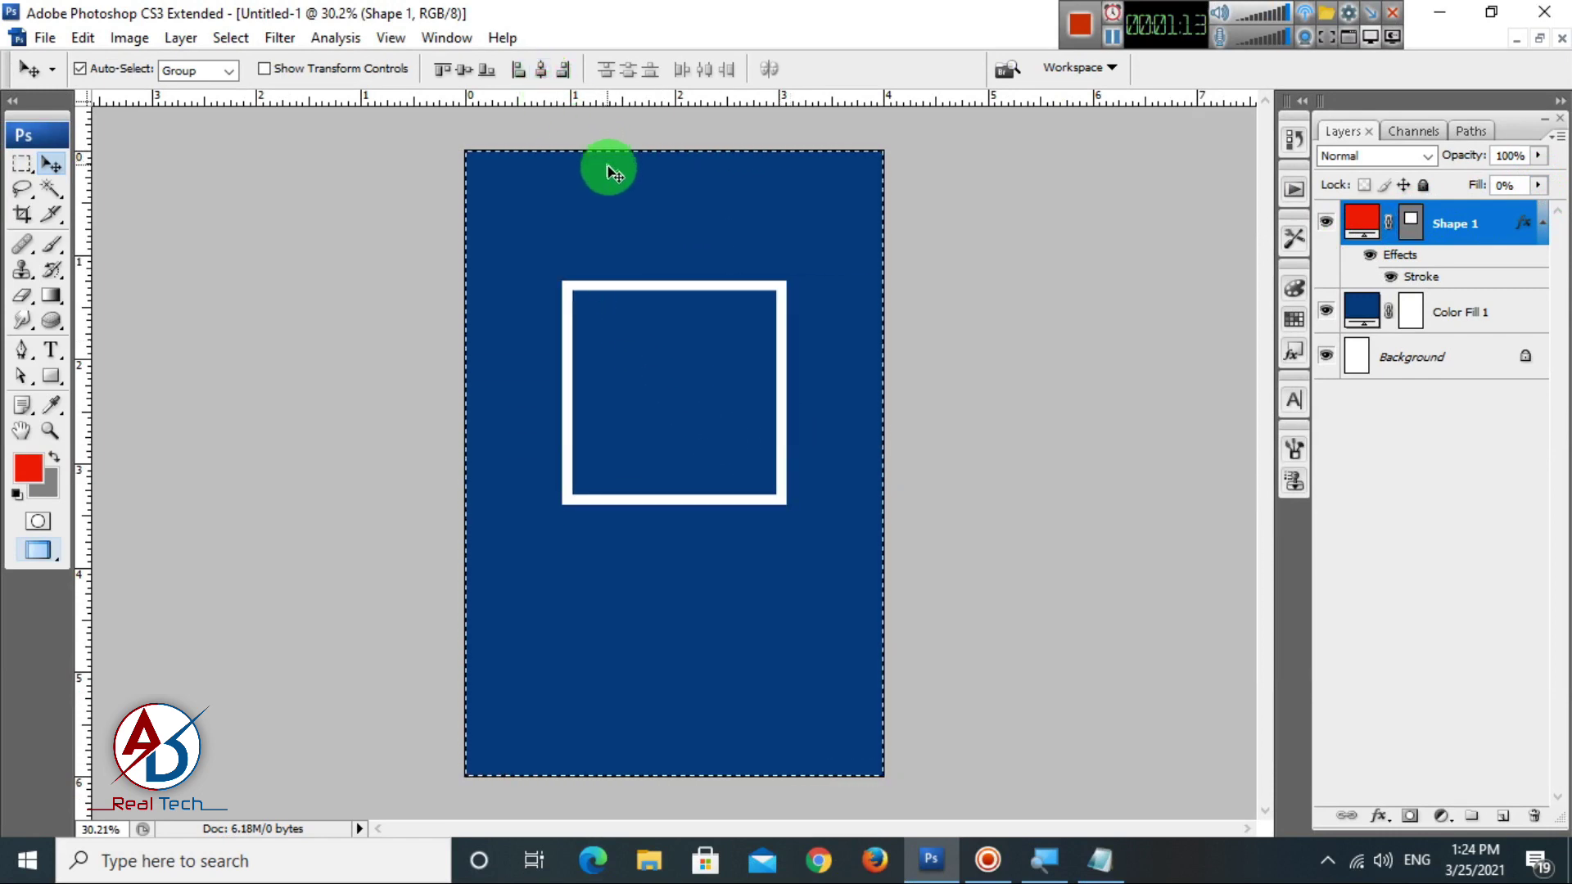
key(ctrl+d)
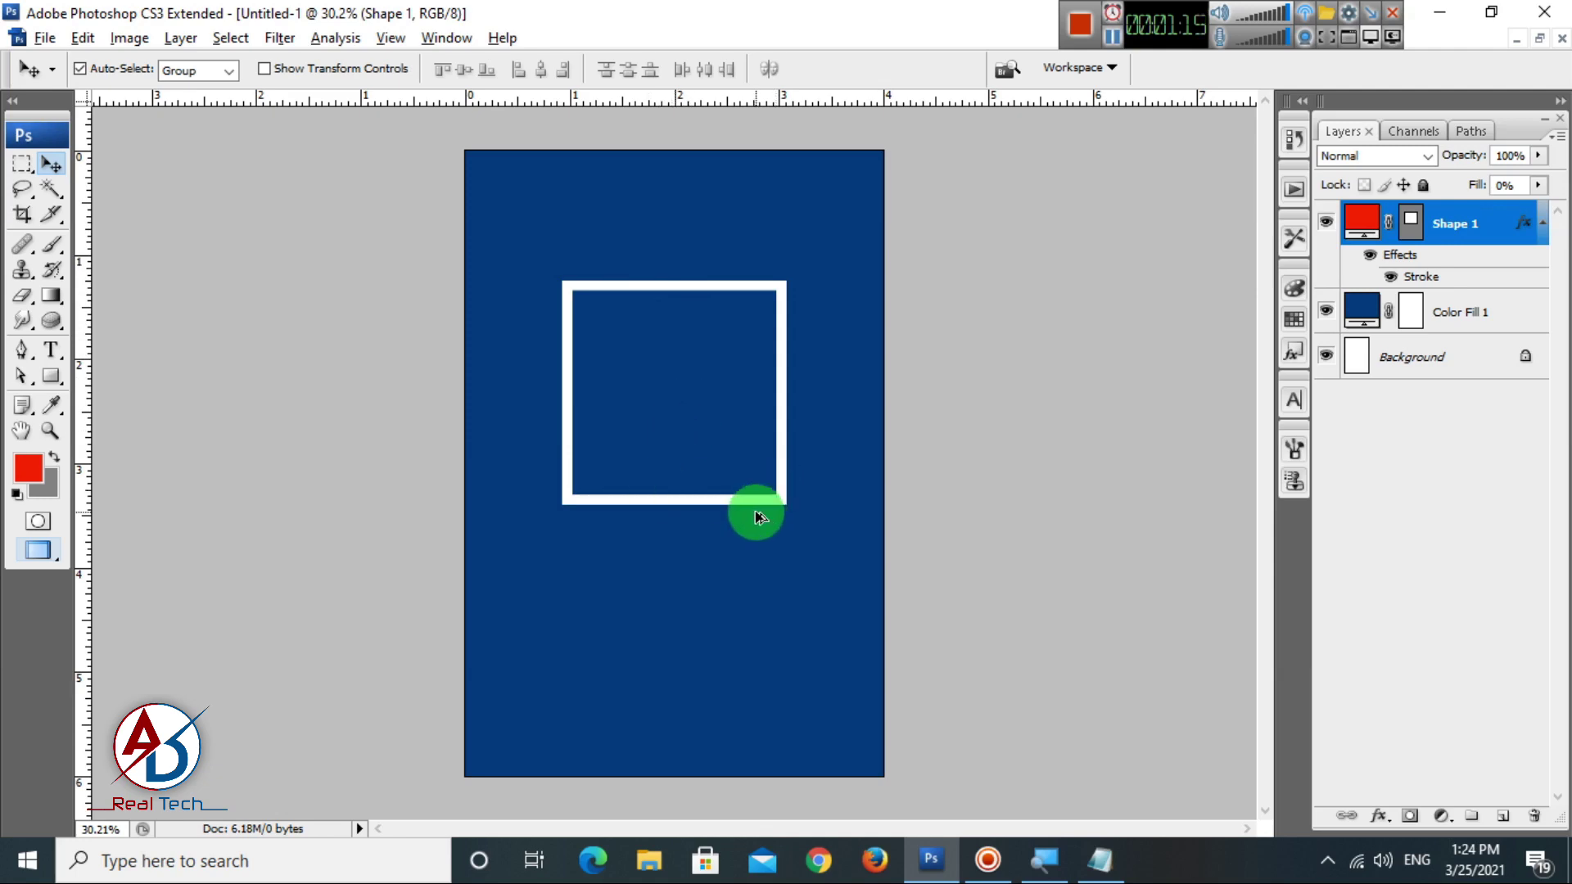
Open 1289121-holi-color-free-png-image-holi-color-png-1024_463_preview from the desktop's Holi folder in Photoshop.
scroll(756, 511, down, 2)
scroll(756, 511, up, 3)
key(alt+space)
click(814, 566)
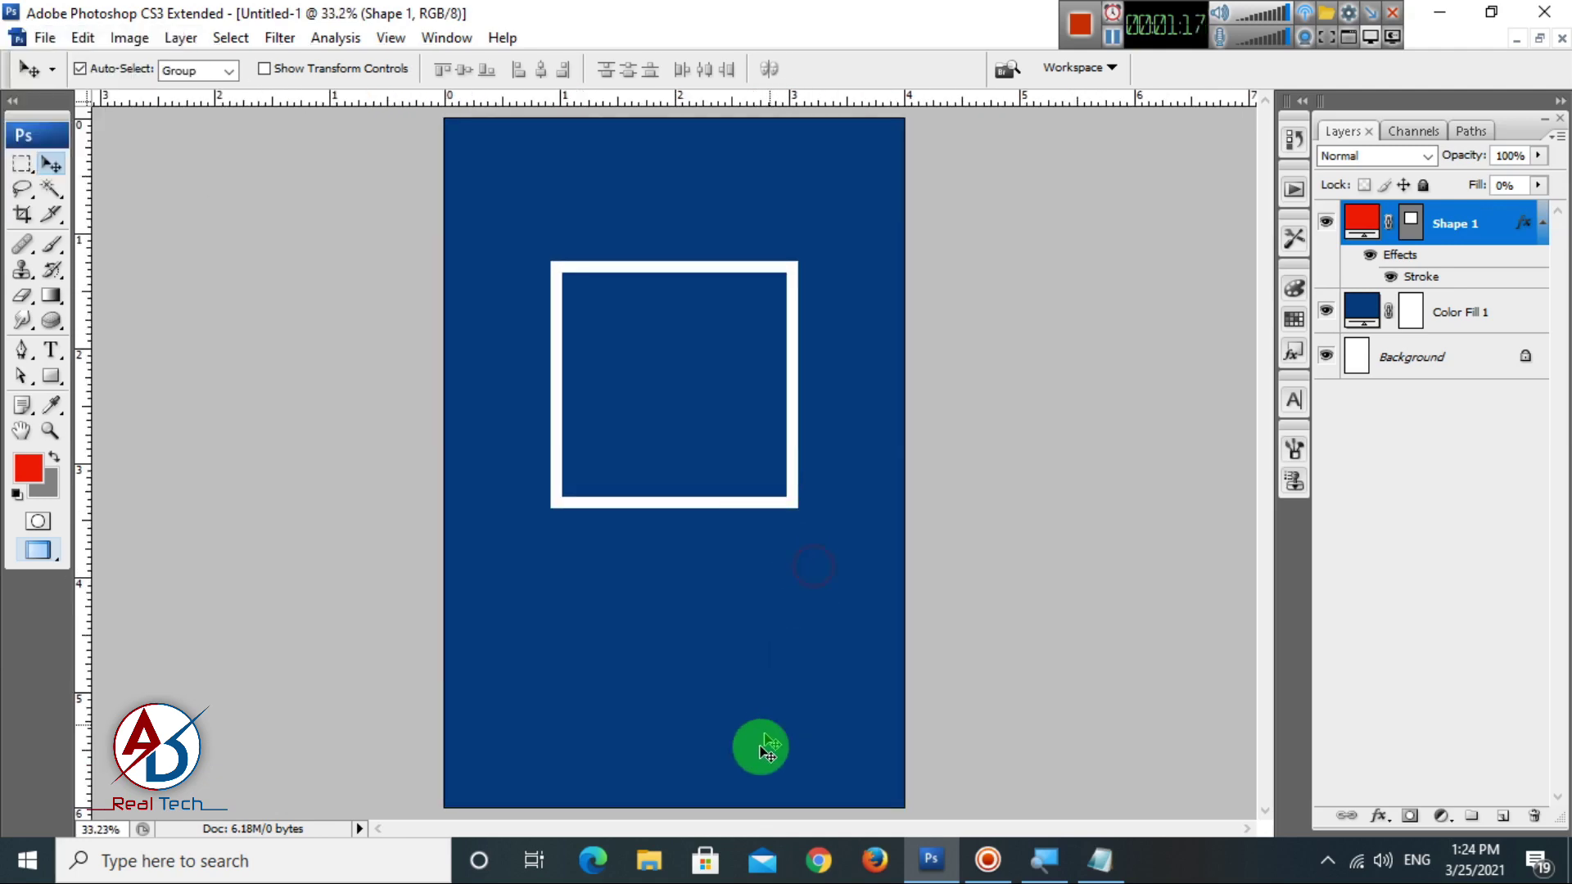
click(649, 866)
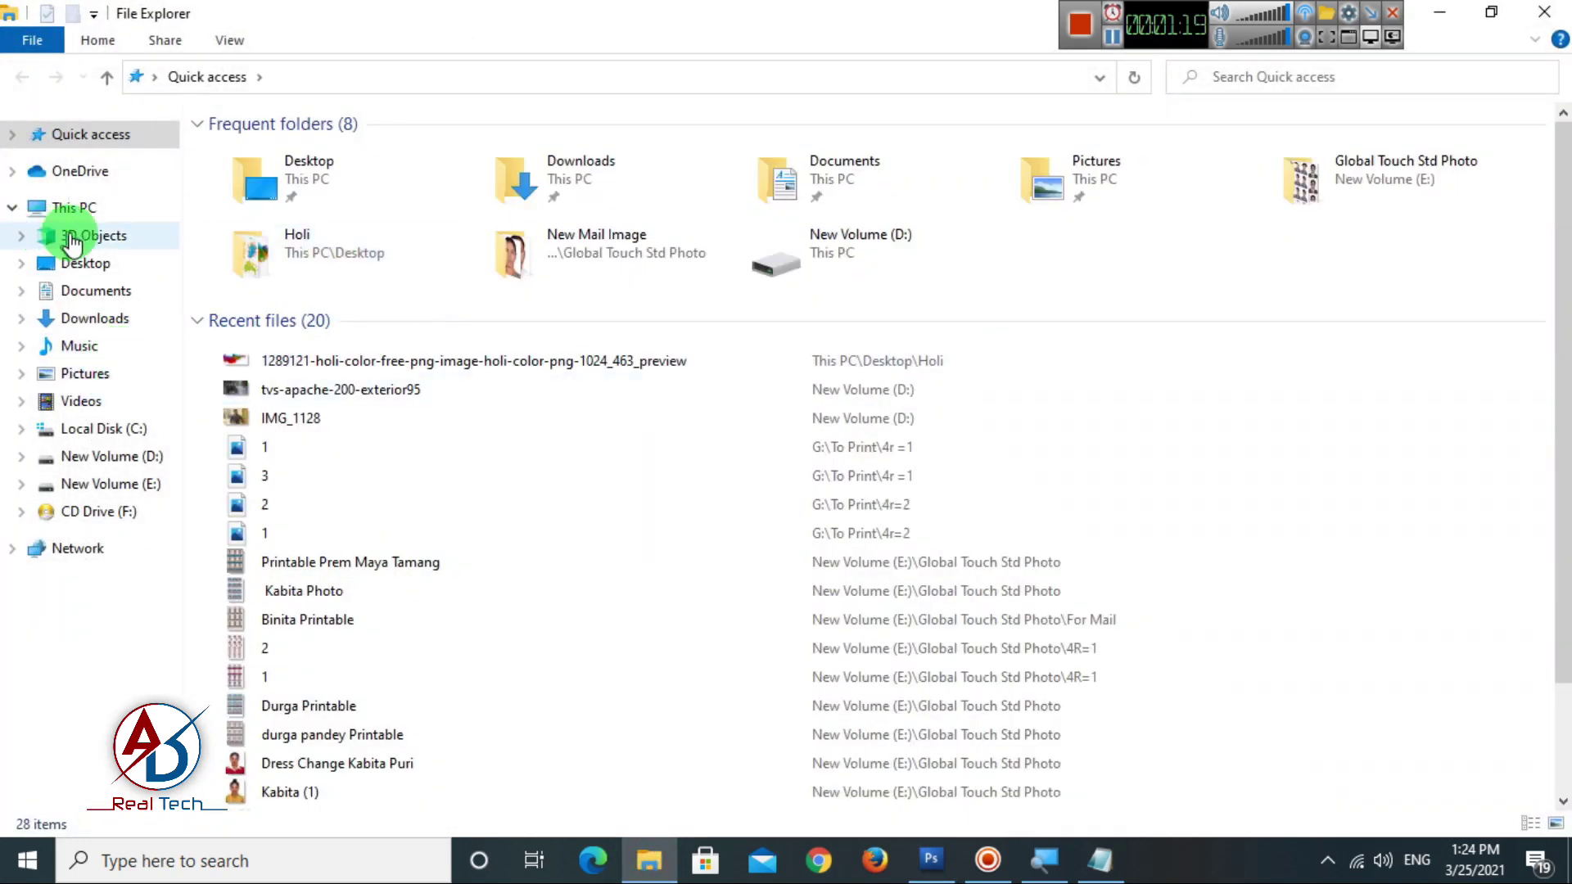
double_click(340, 165)
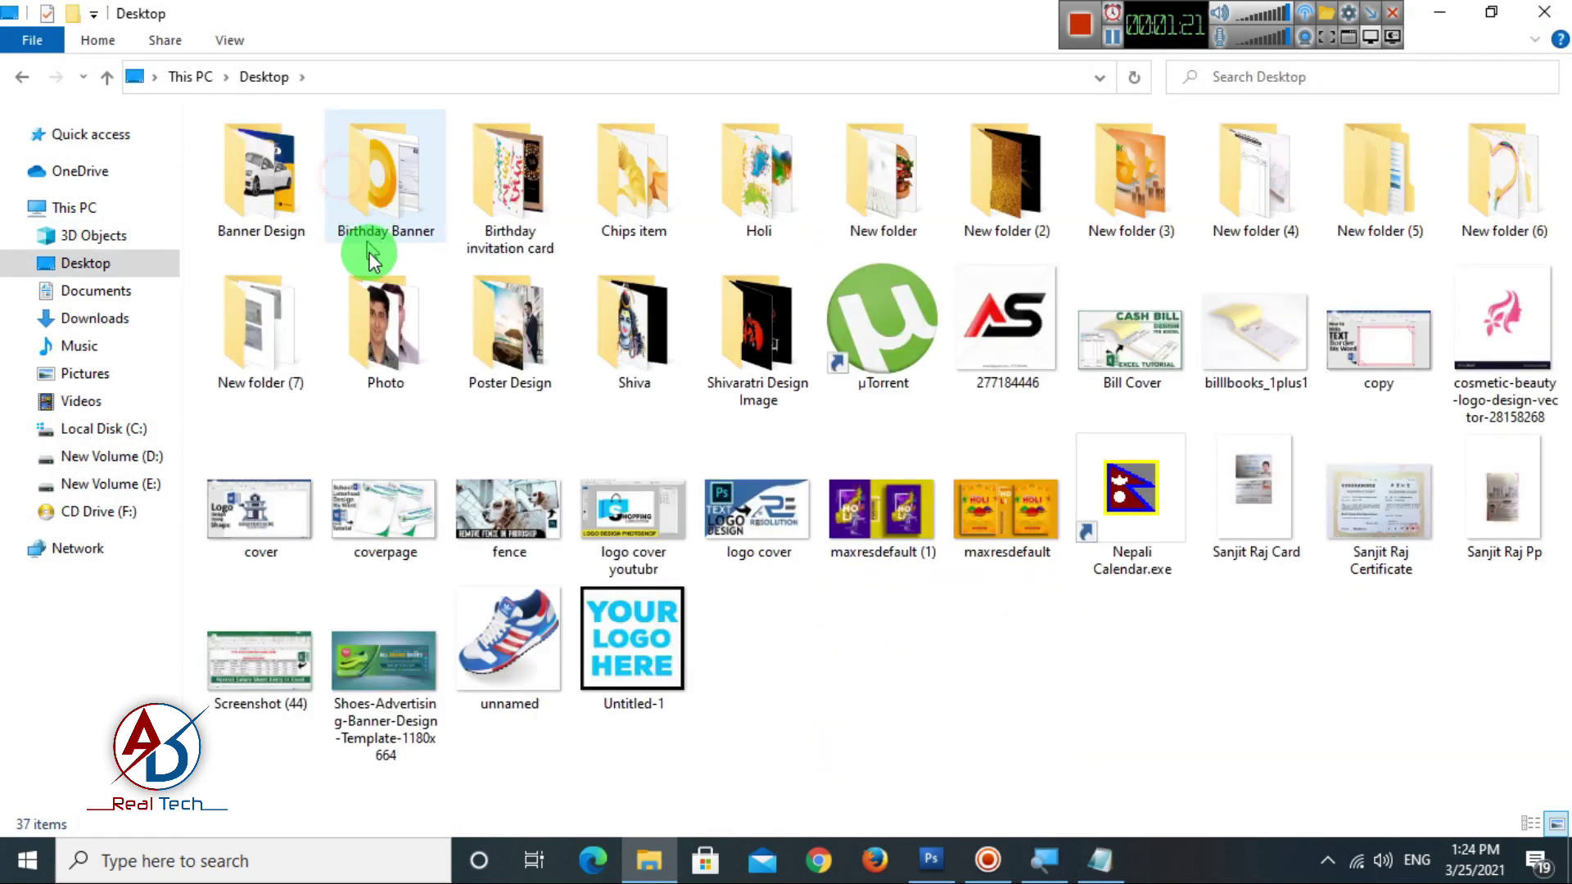
double_click(725, 237)
click(681, 260)
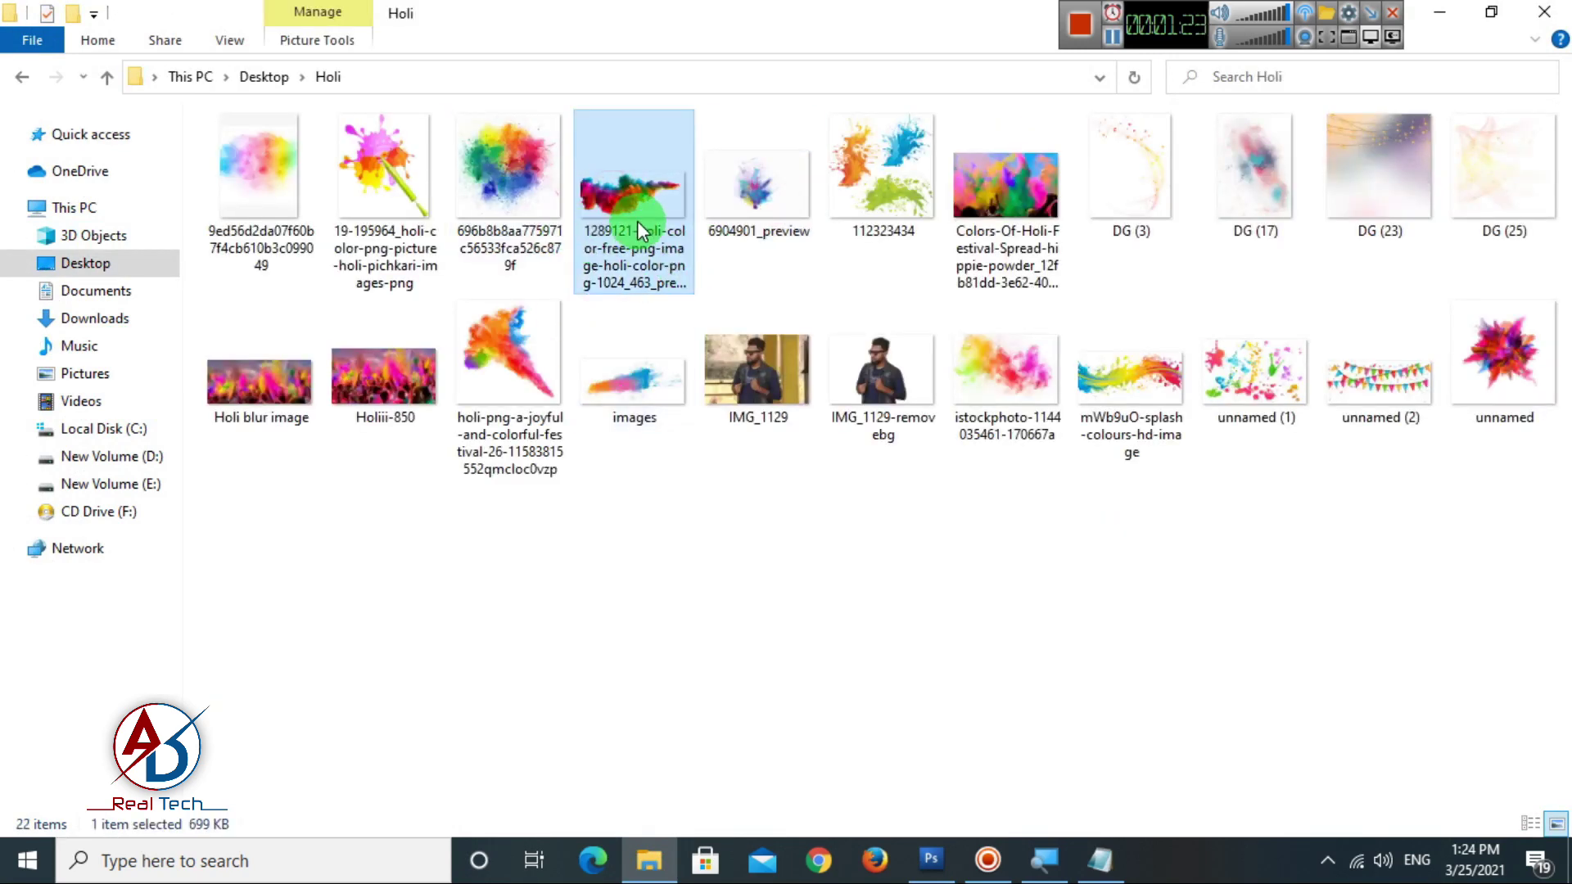
drag(641, 232, 780, 524)
drag(736, 445, 712, 395)
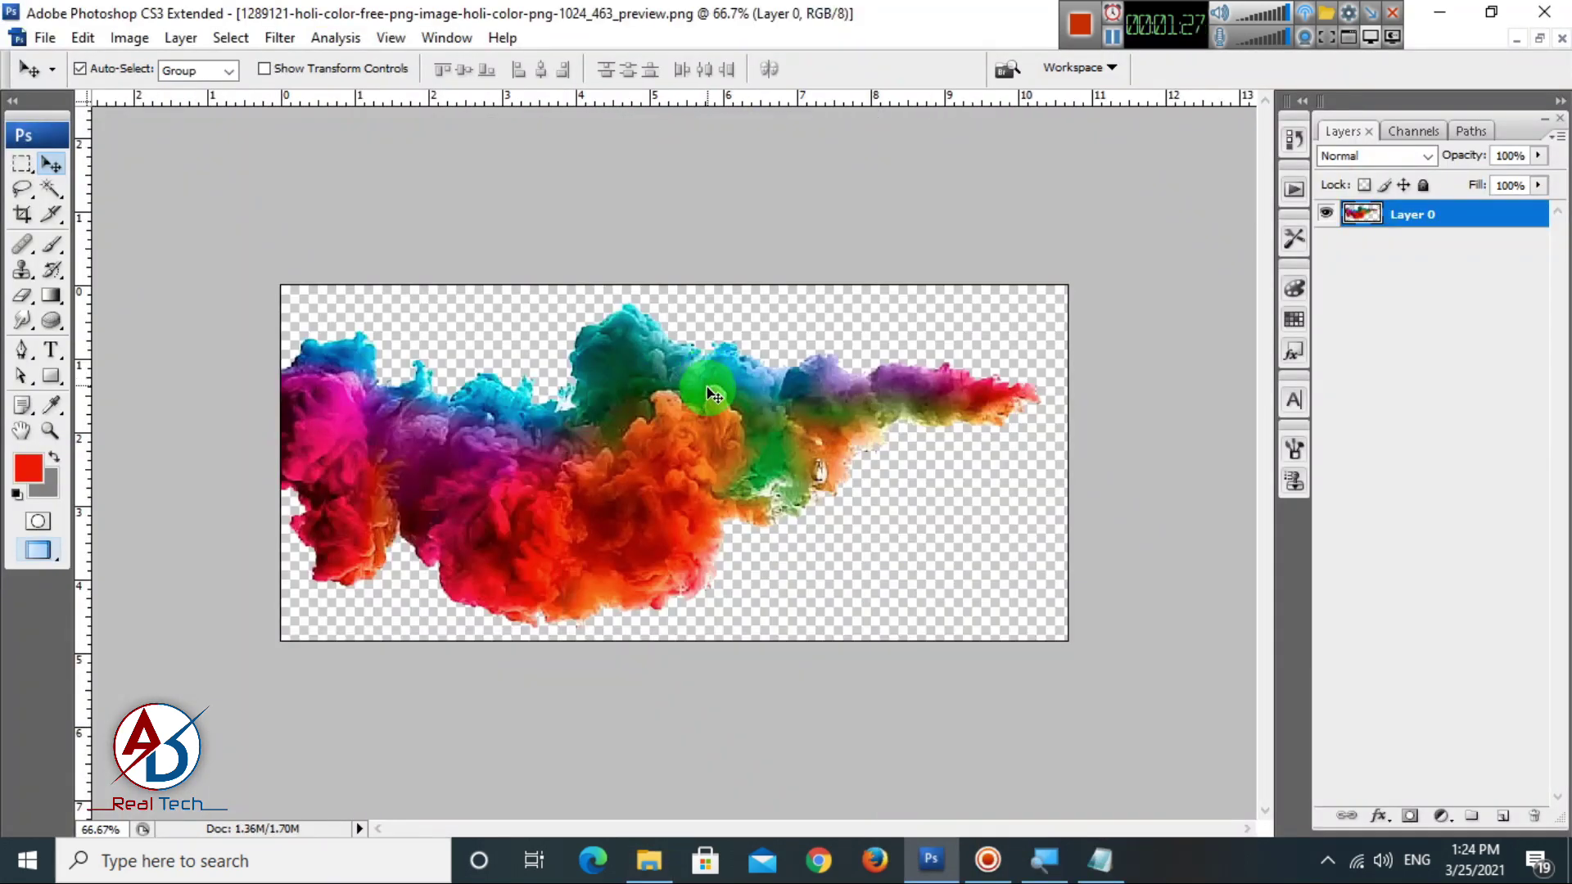
Copy the whole colored smoke image and paste it as a new layer into the Untitled-1 document.
key(ctrl+c)
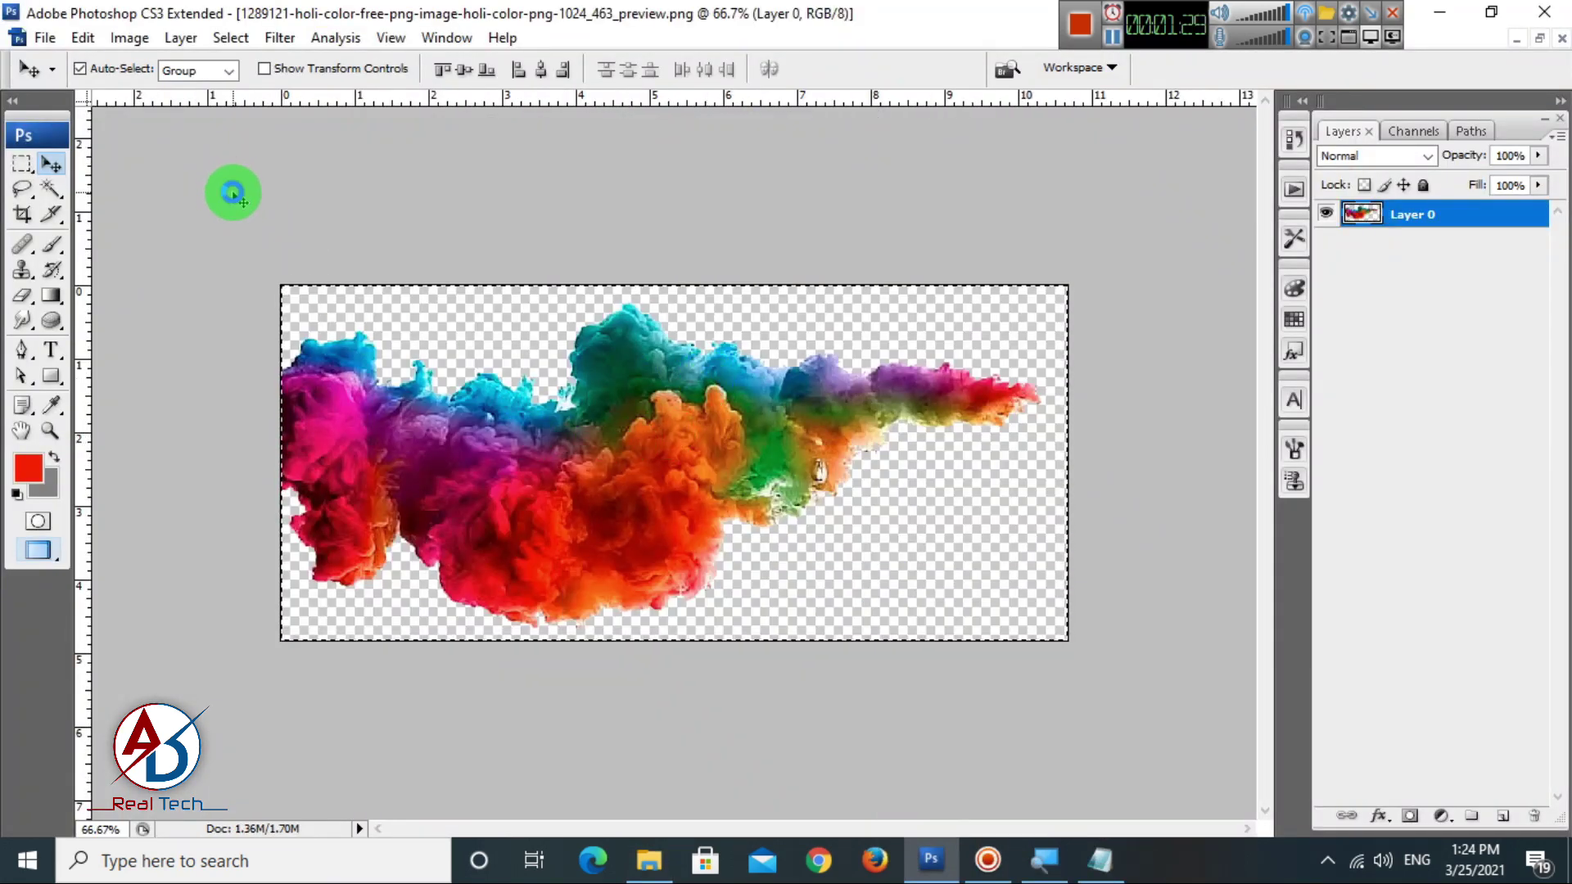
key(ctrl+Tab)
key(ctrl+v)
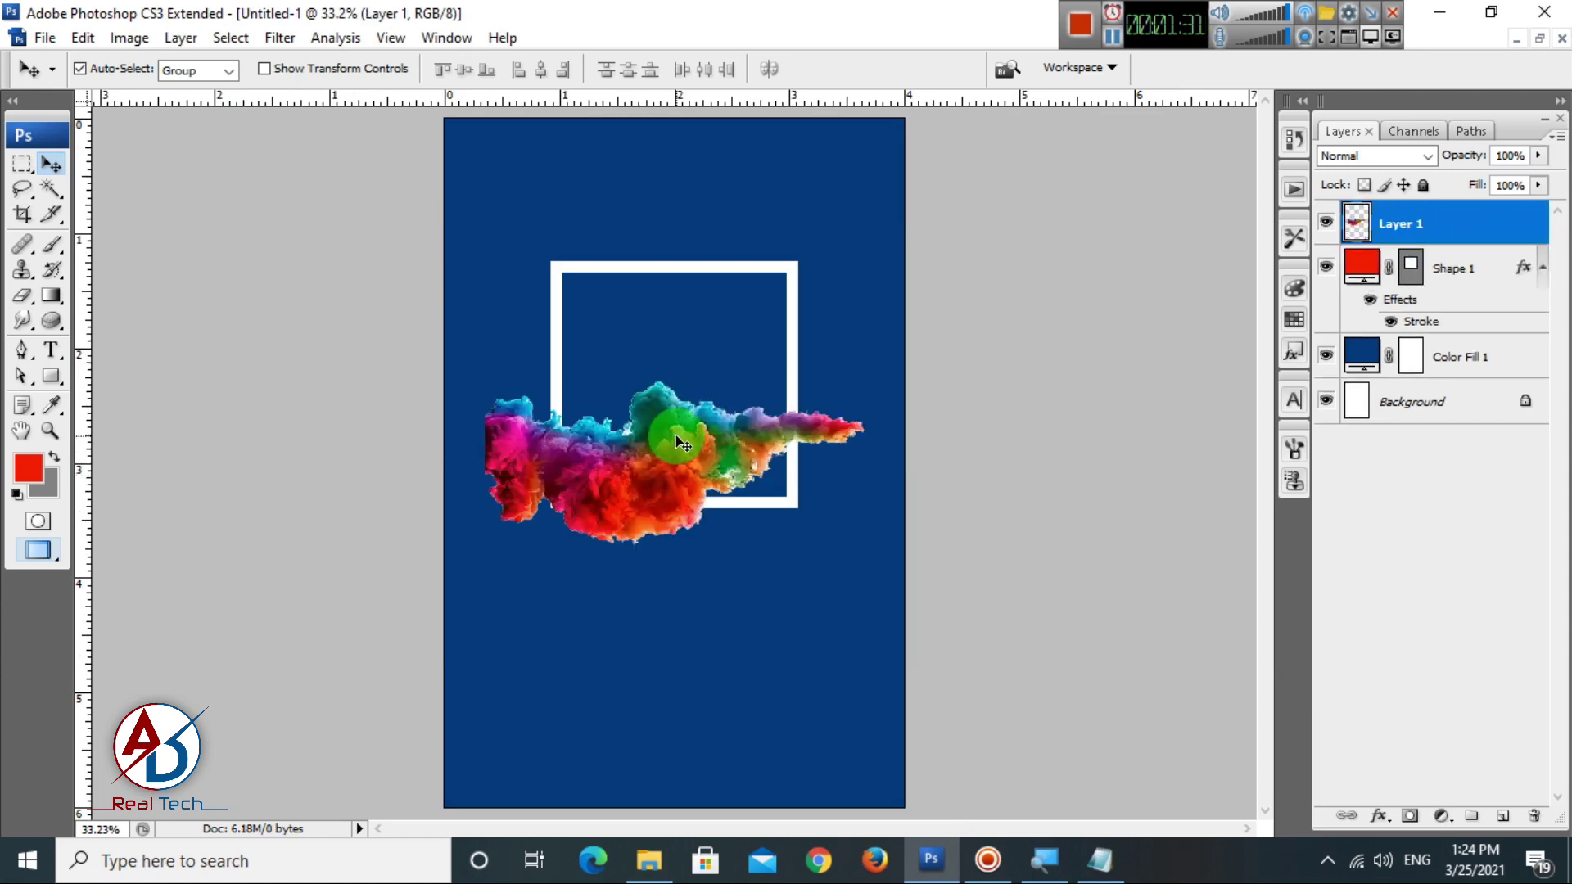
Rotate the colored smoke by about -52°, enlarge it and place it diagonally across the white frame.
drag(675, 435, 670, 452)
key(ctrl+t)
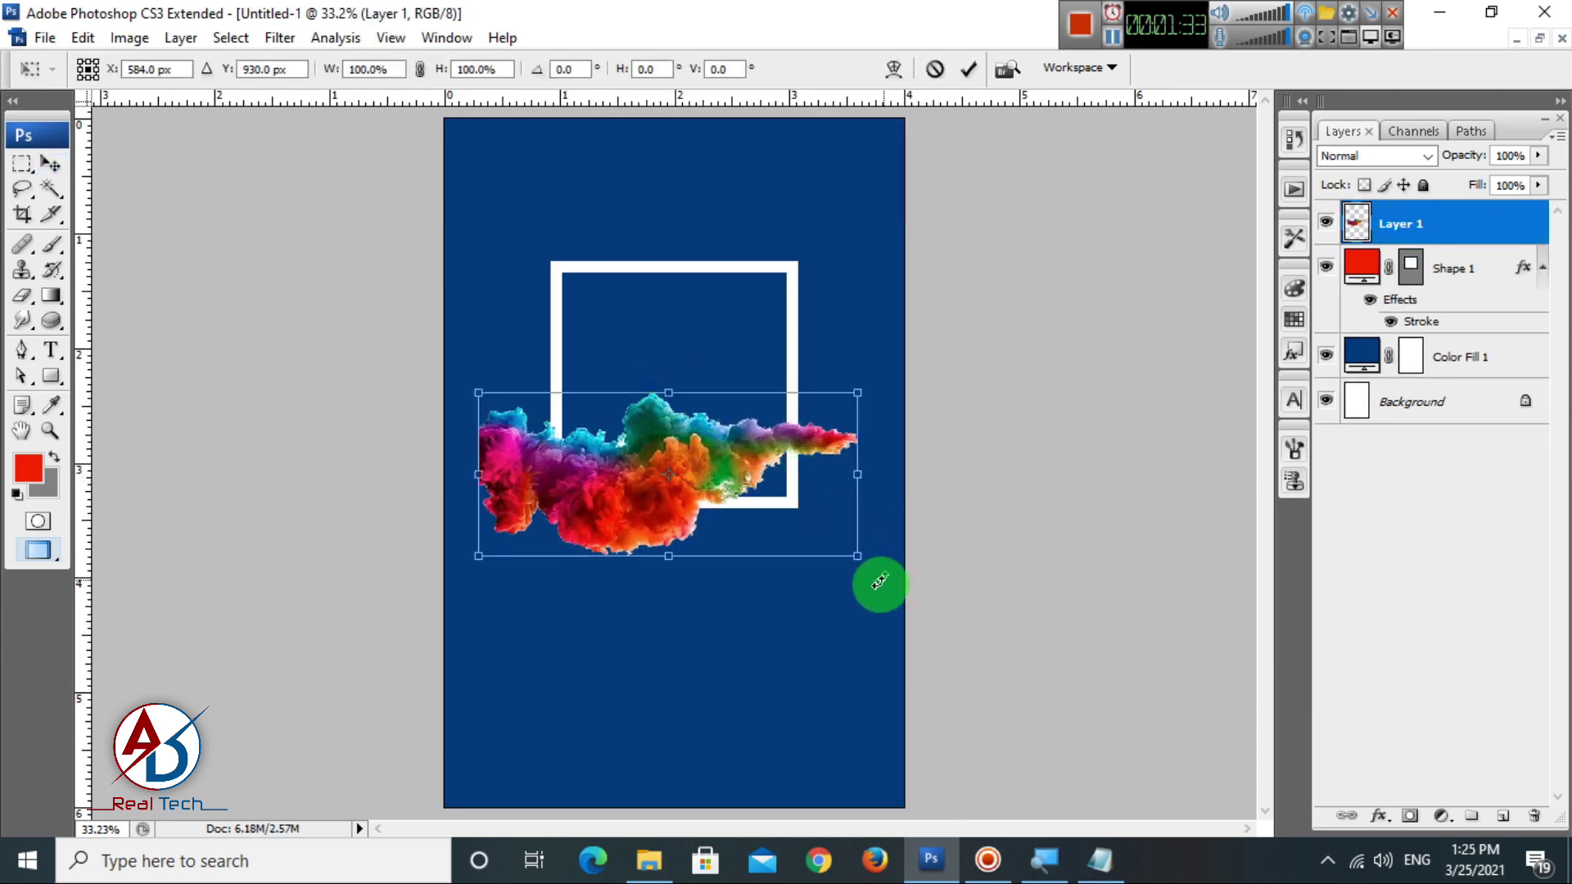
drag(843, 653, 825, 450)
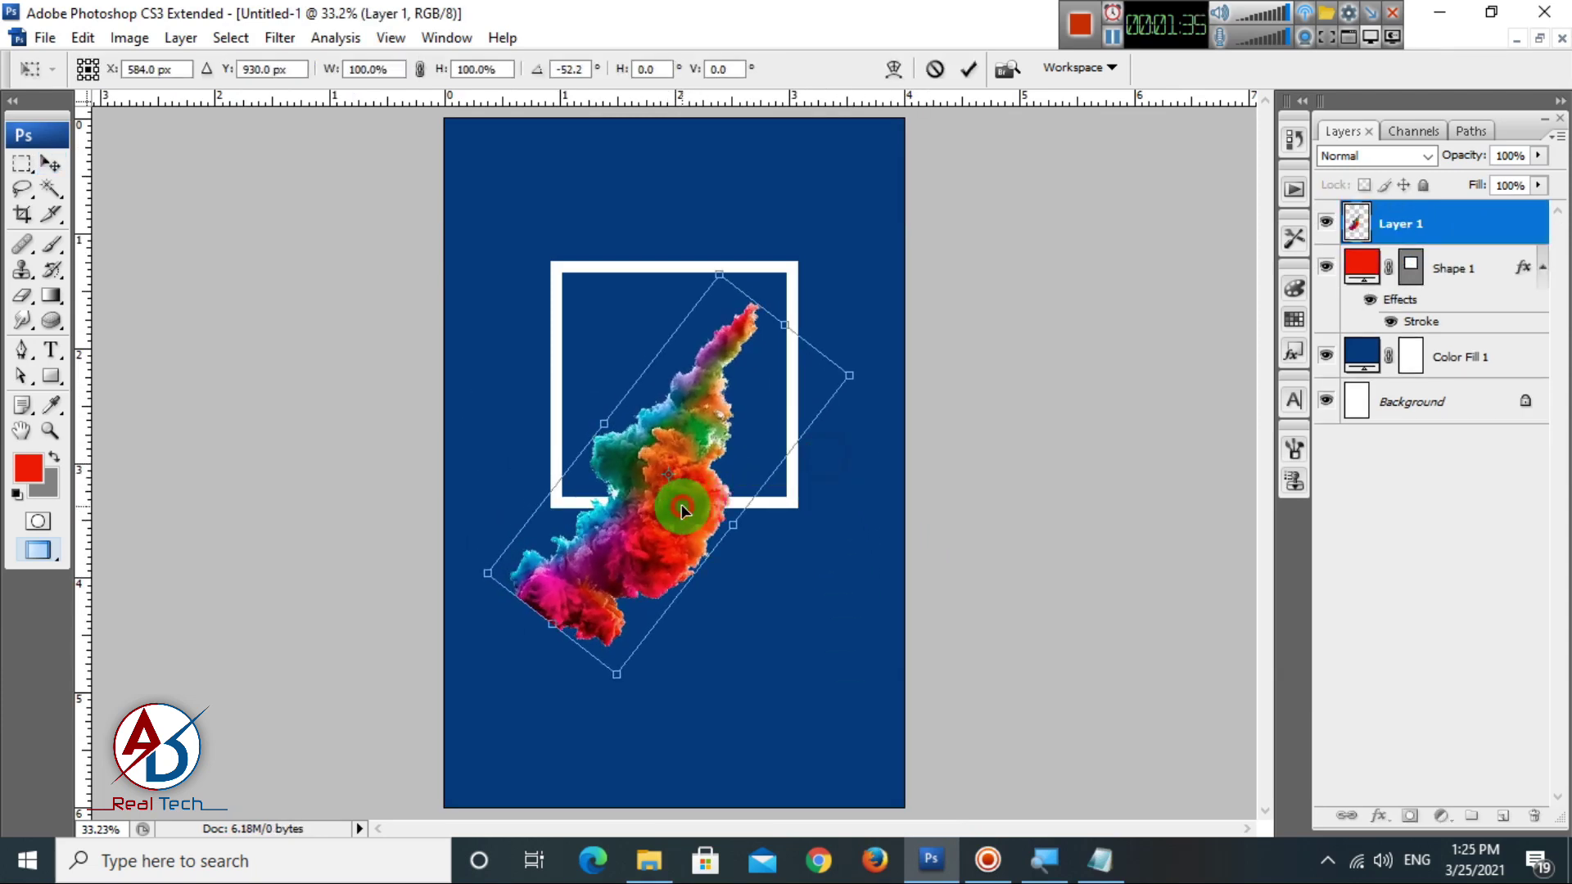
drag(684, 509, 748, 407)
drag(606, 521, 561, 577)
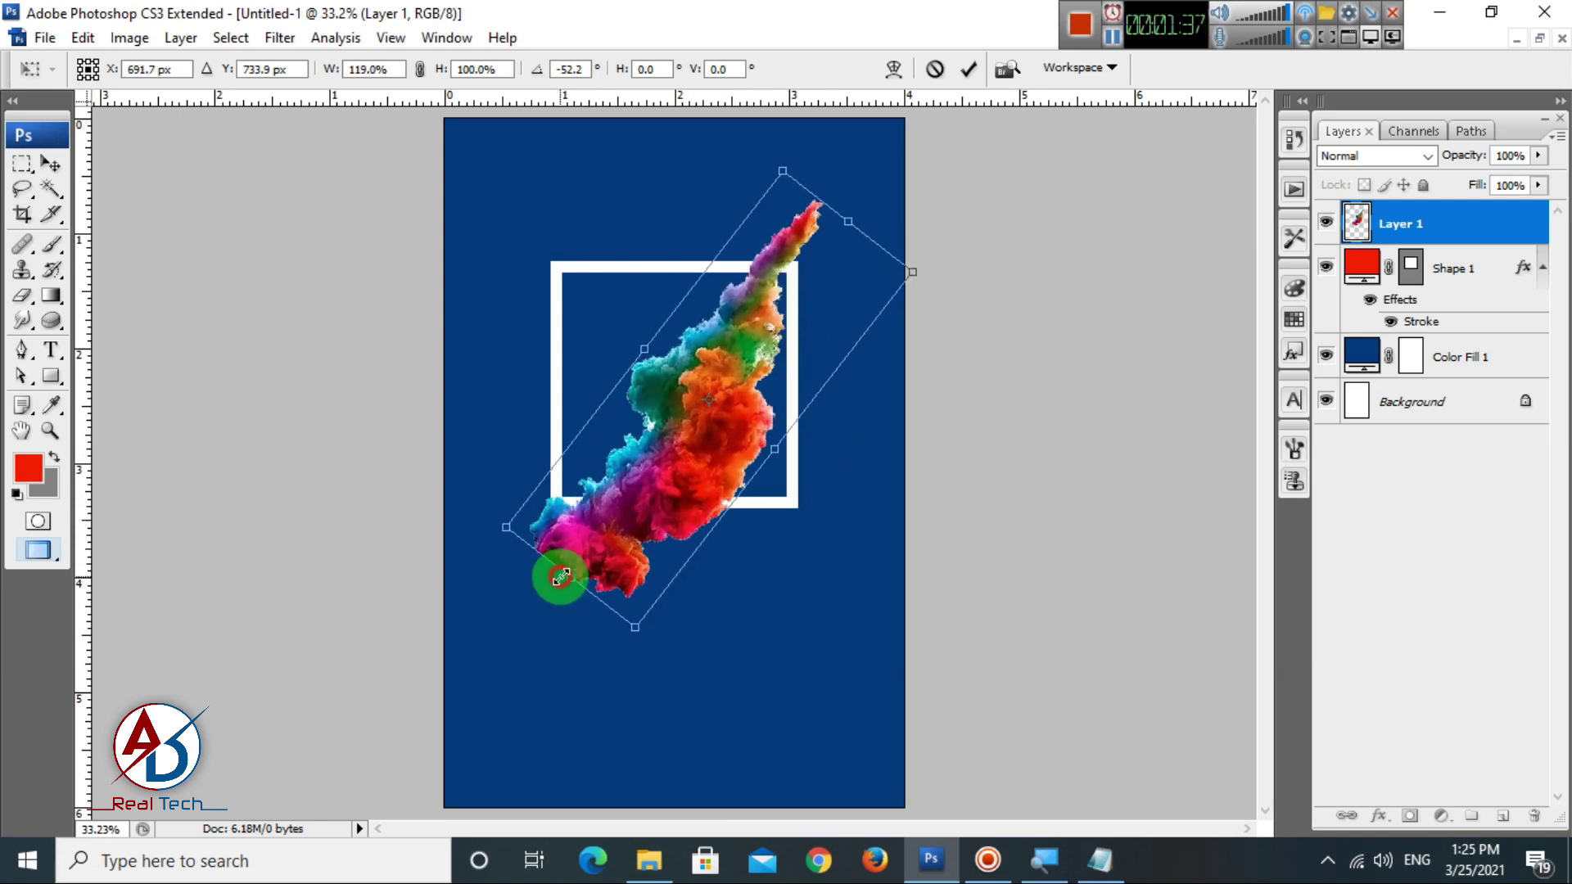
key(ctrl+z)
drag(684, 580, 656, 639)
drag(659, 538, 664, 534)
key(Return)
Shift the colored smoke slightly down and to the right over the white frame.
scroll(703, 529, up, 1)
scroll(703, 529, down, 1)
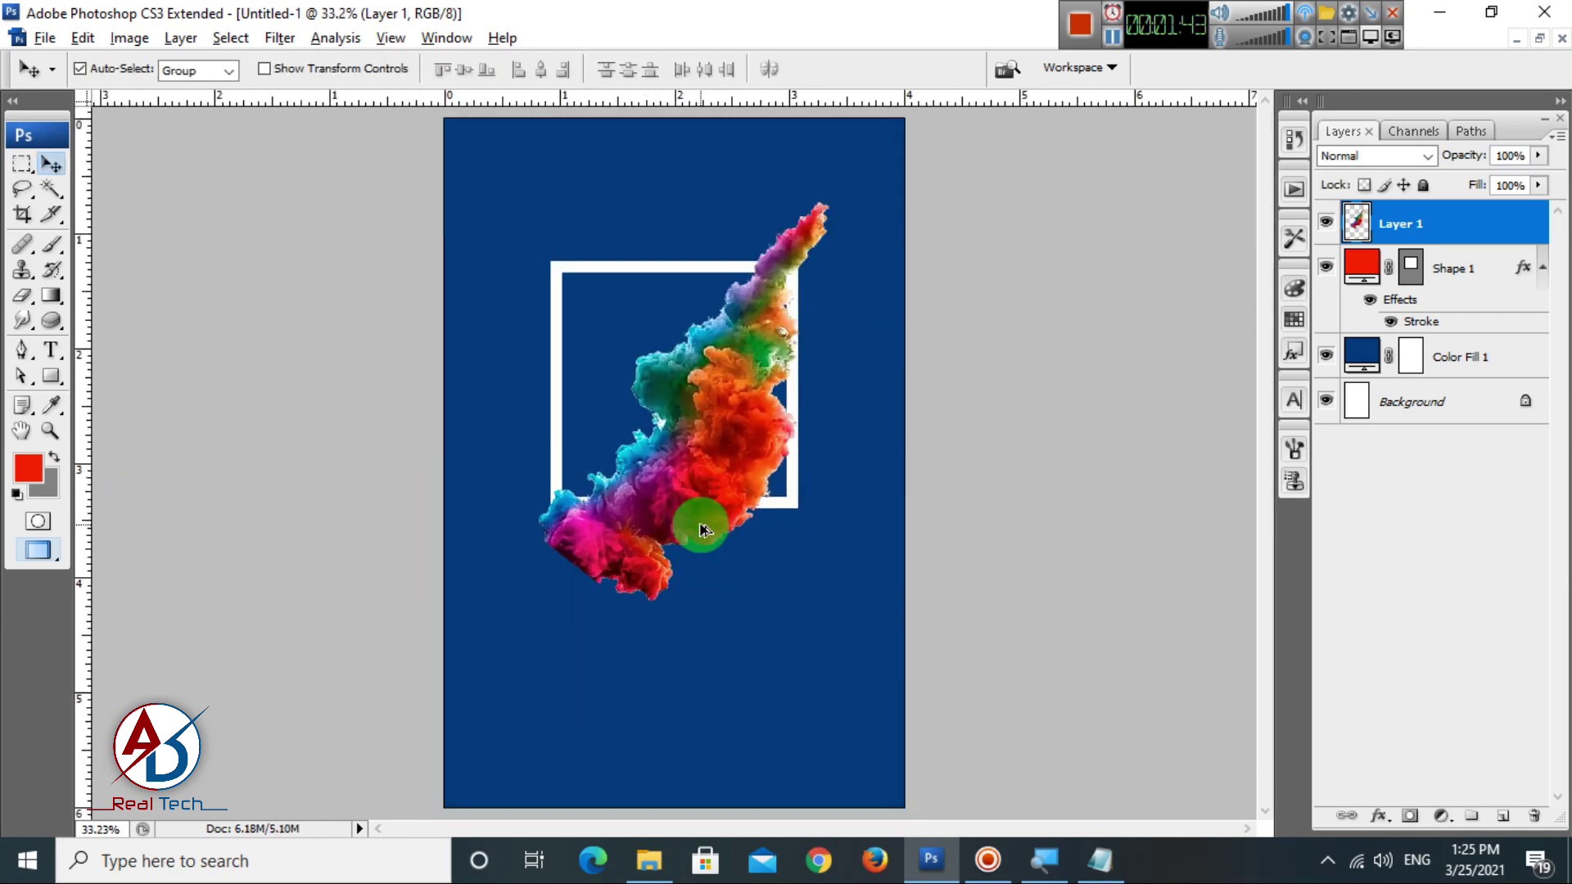
scroll(704, 524, up, 1)
scroll(703, 525, up, 2)
scroll(726, 512, up, 1)
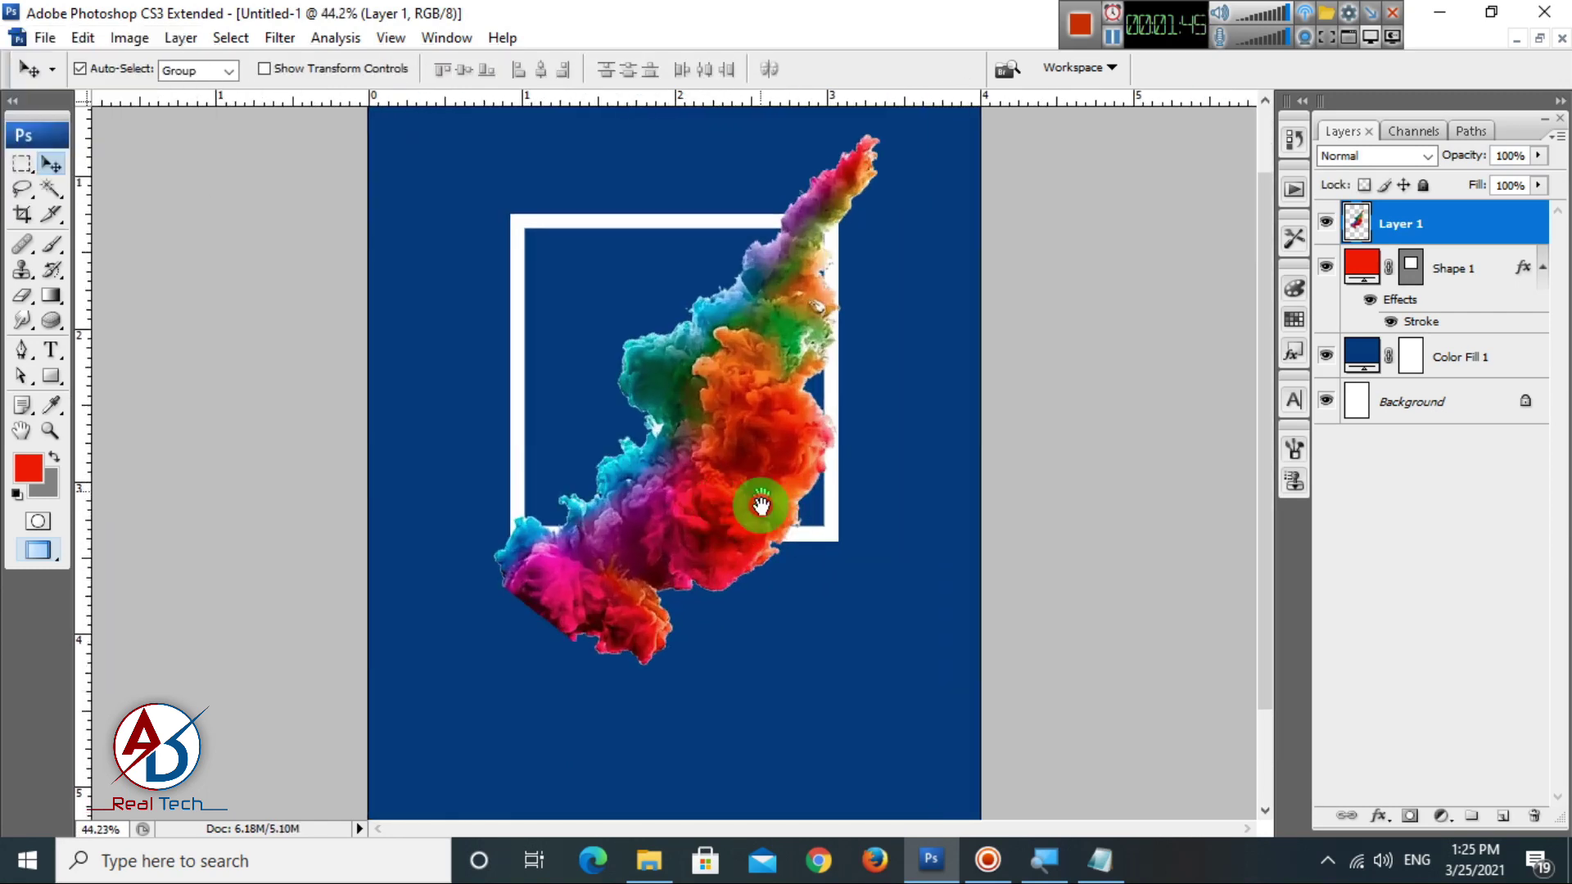
scroll(748, 491, down, 3)
scroll(740, 487, up, 1)
scroll(738, 487, up, 1)
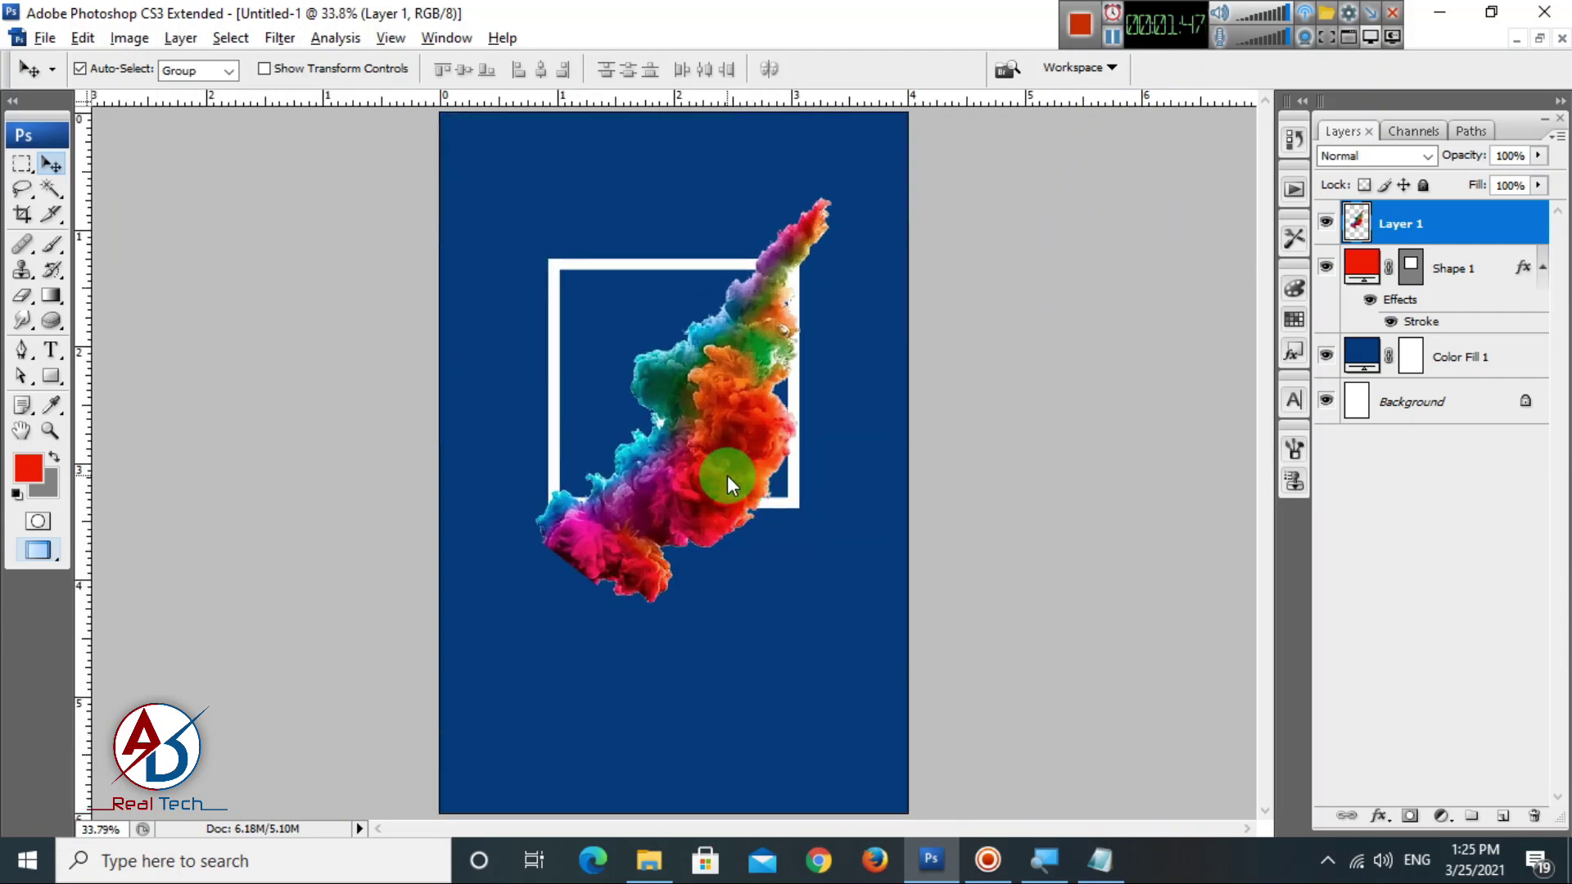
drag(728, 479, 742, 492)
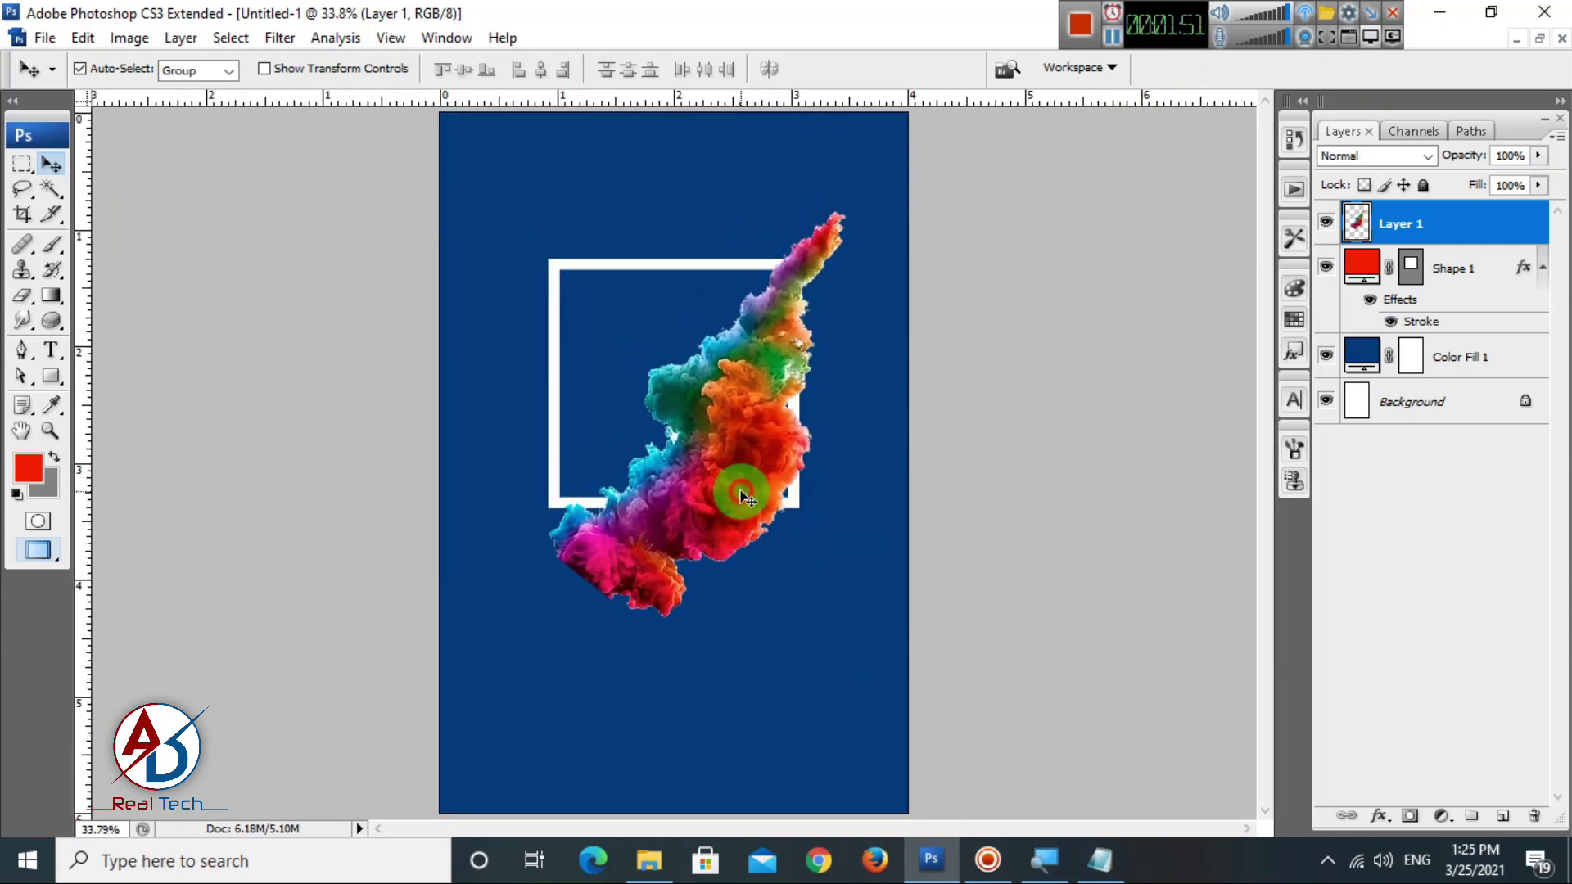
Lower the smoke layer's opacity to 91%.
scroll(742, 492, down, 1)
scroll(737, 516, up, 1)
scroll(741, 516, down, 1)
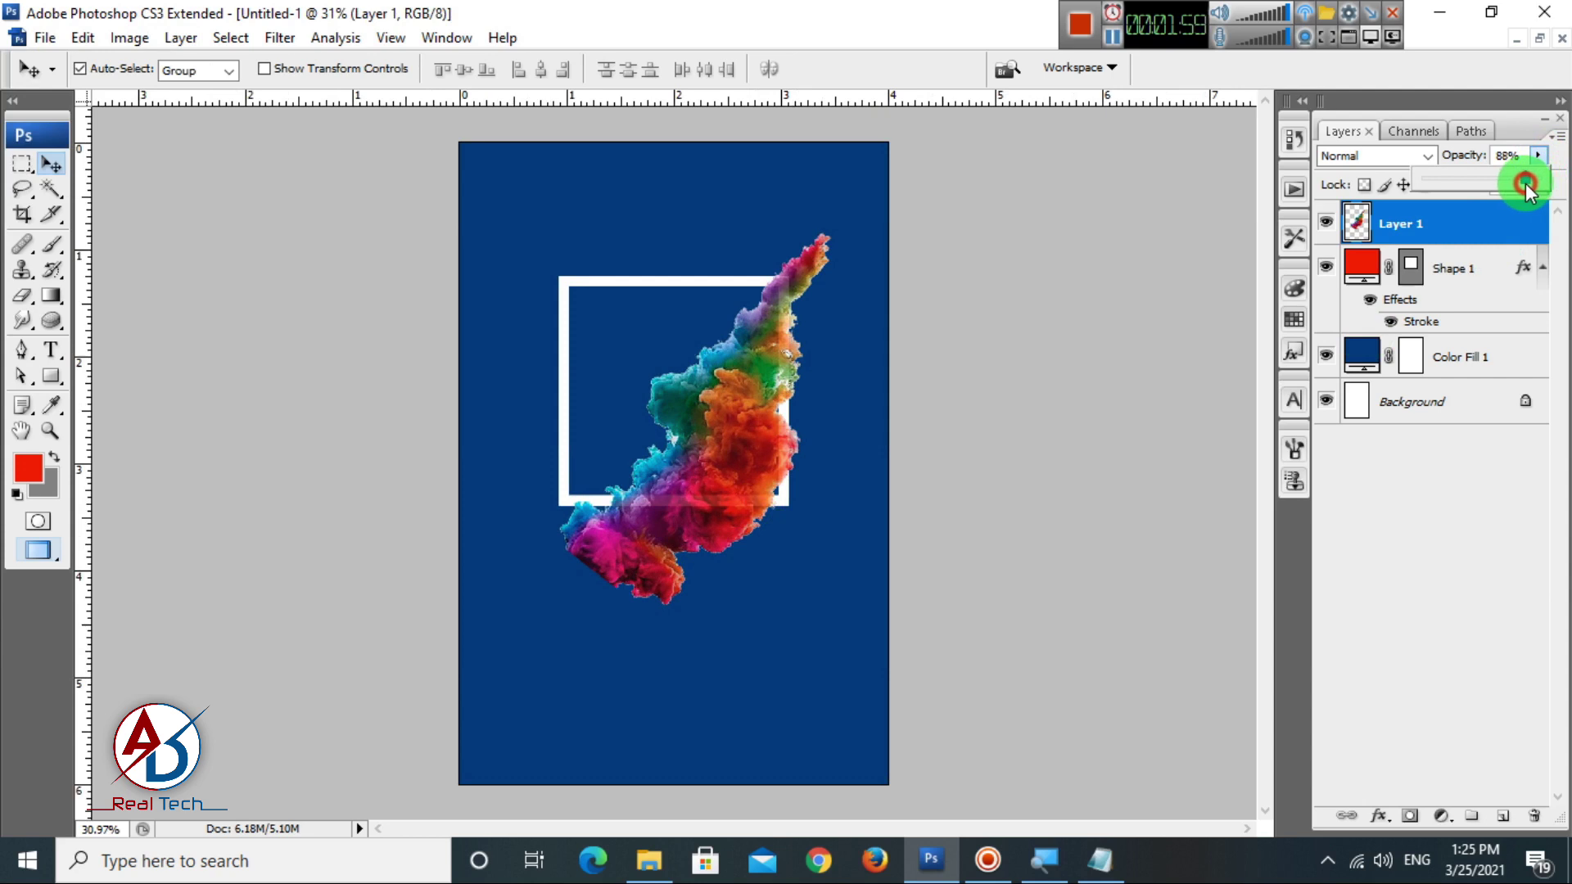
scroll(761, 483, up, 2)
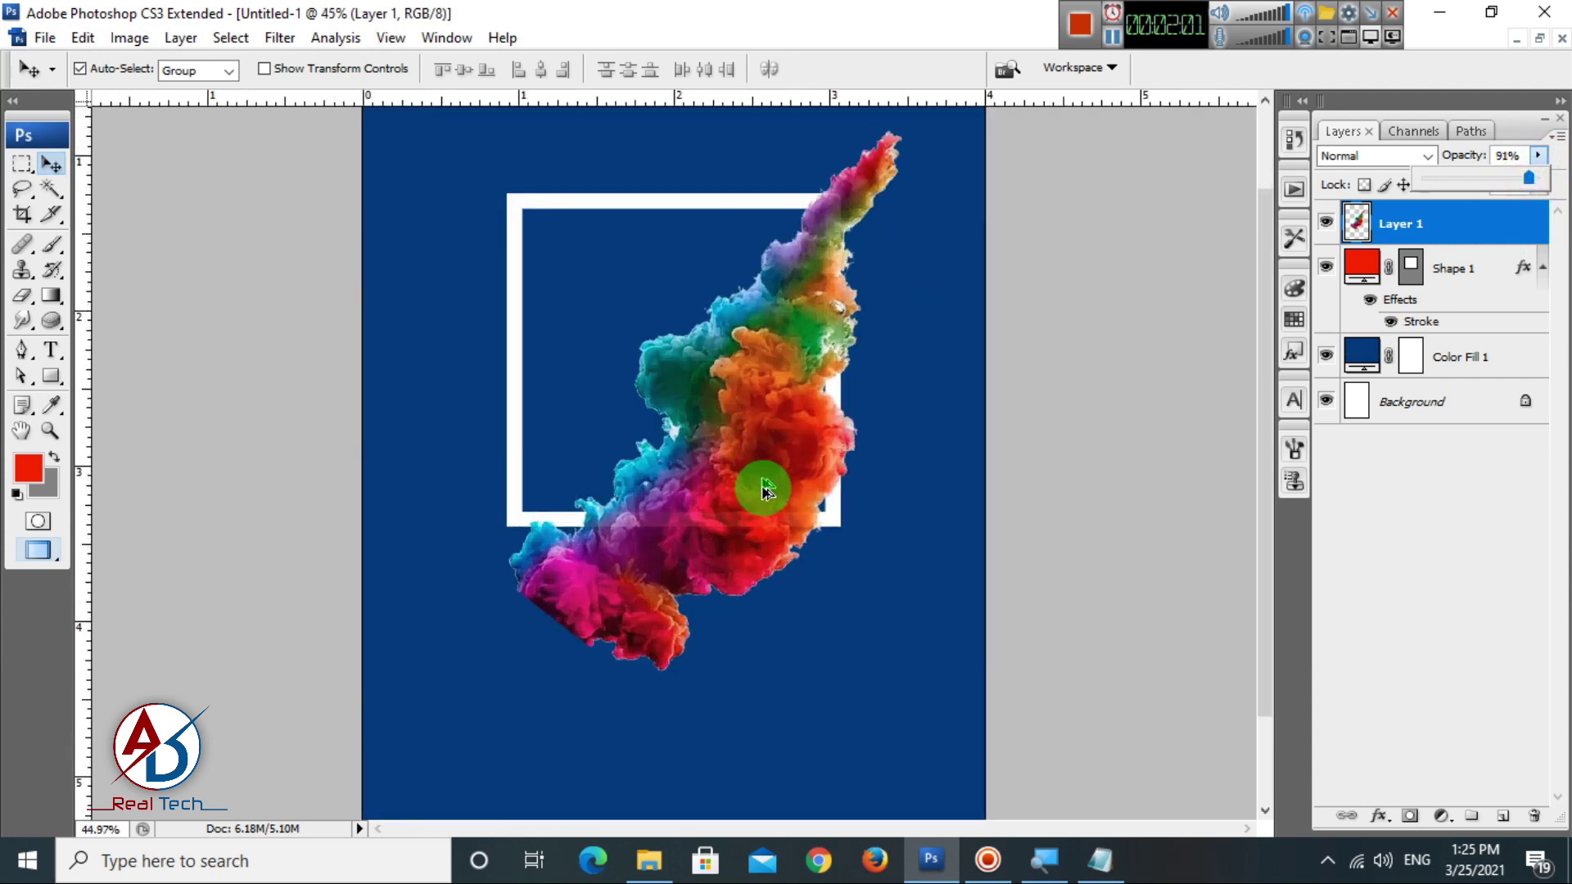
drag(821, 603, 822, 588)
scroll(704, 602, up, 2)
drag(727, 607, 829, 404)
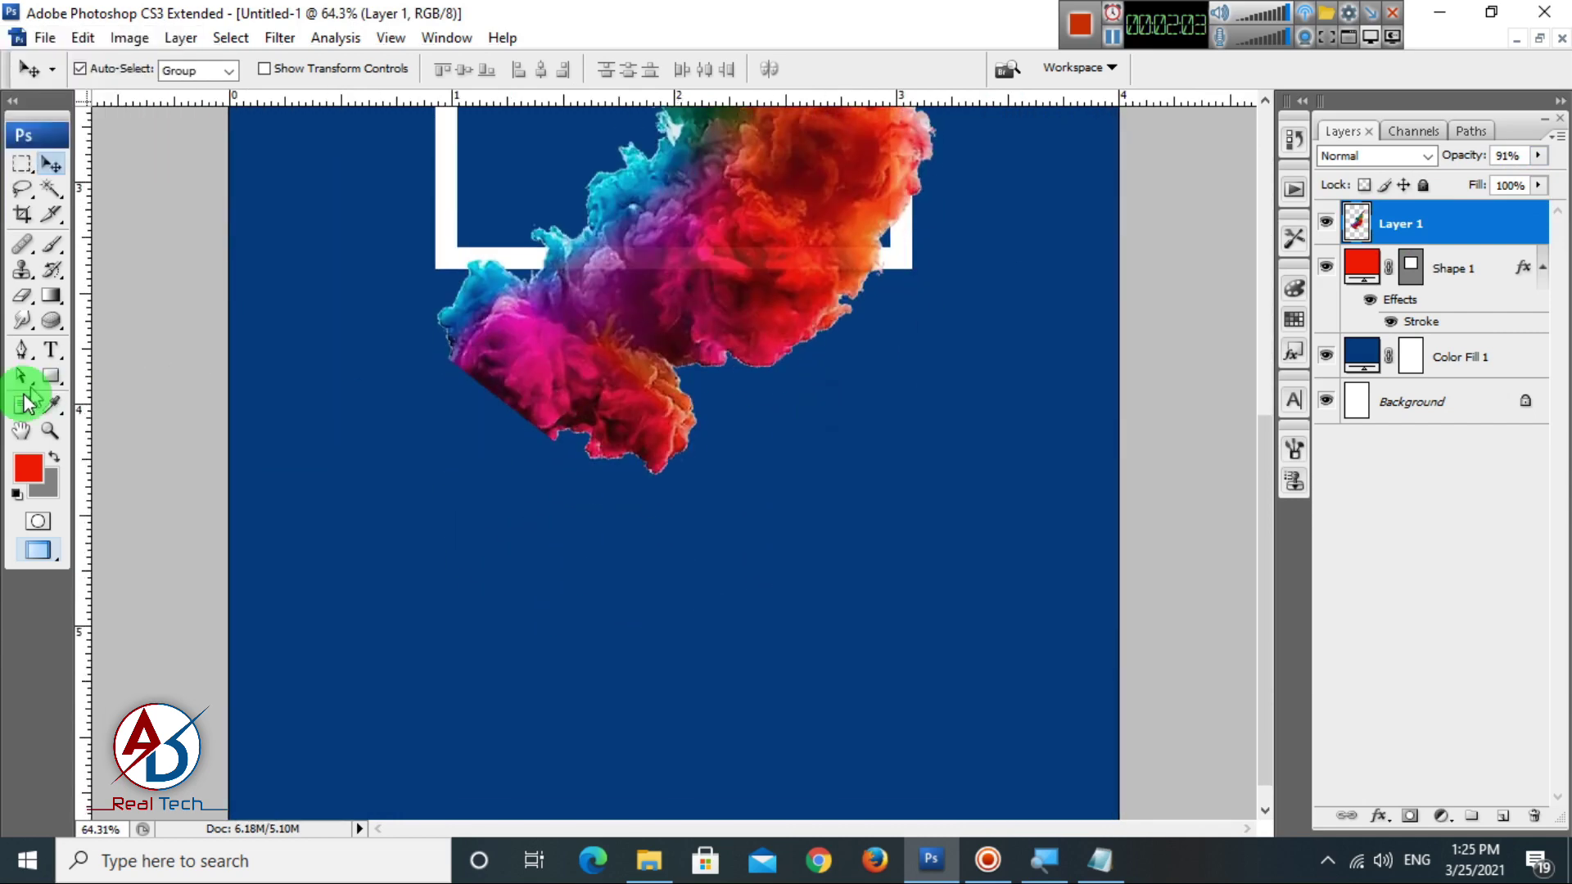
click(13, 165)
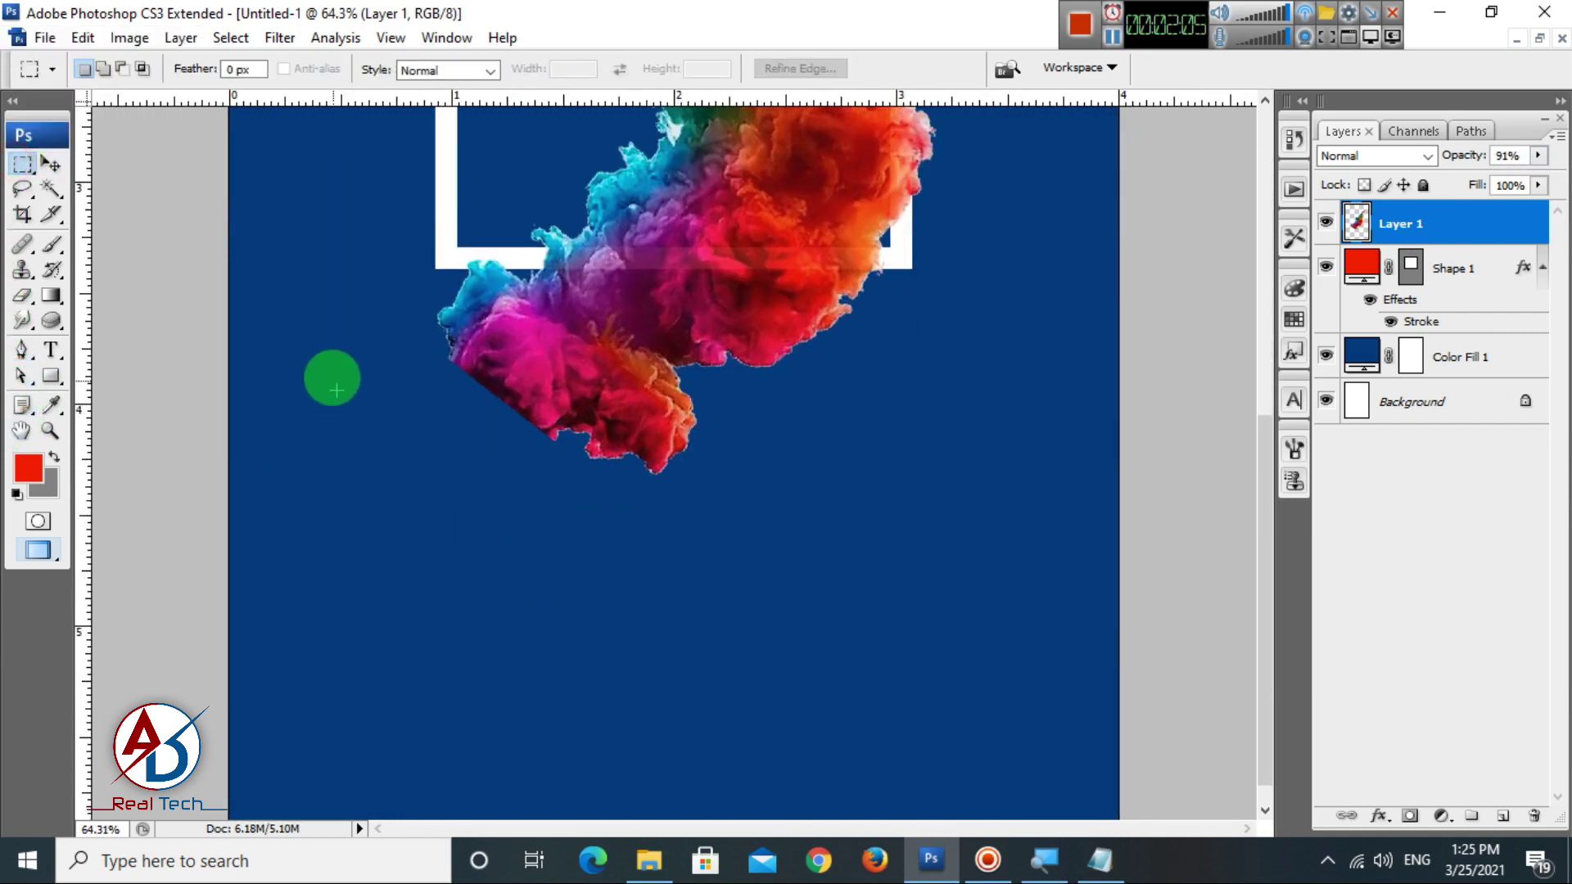
drag(325, 428, 624, 548)
drag(512, 525, 449, 488)
click(563, 587)
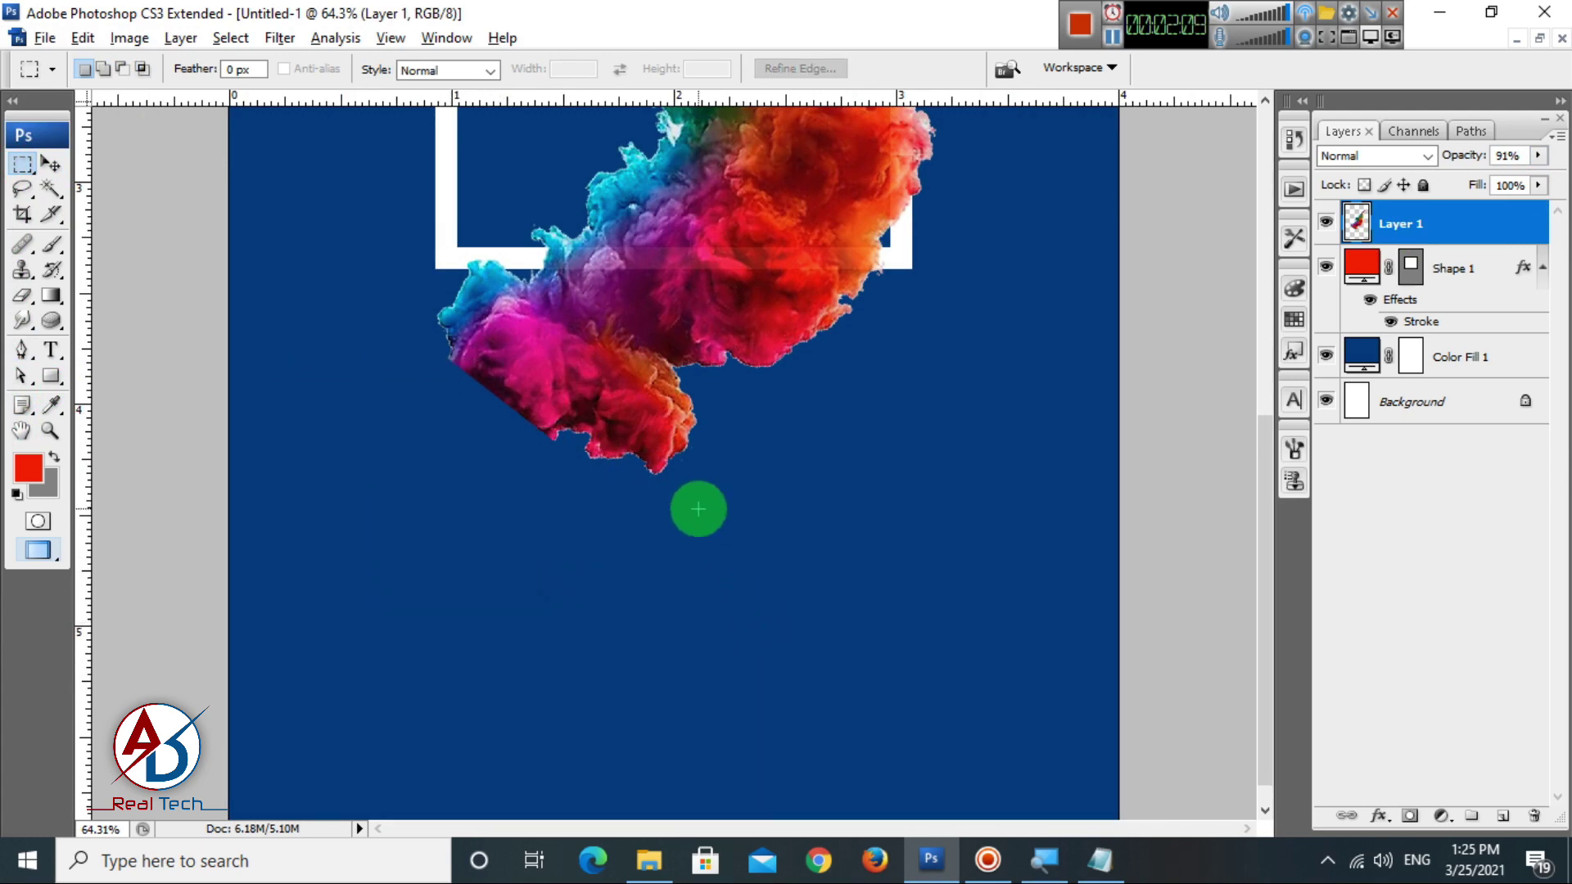
scroll(698, 510, down, 4)
scroll(698, 524, down, 1)
Rotate the smoke by -30° so that its cut-off base lies roughly horizontal.
click(50, 163)
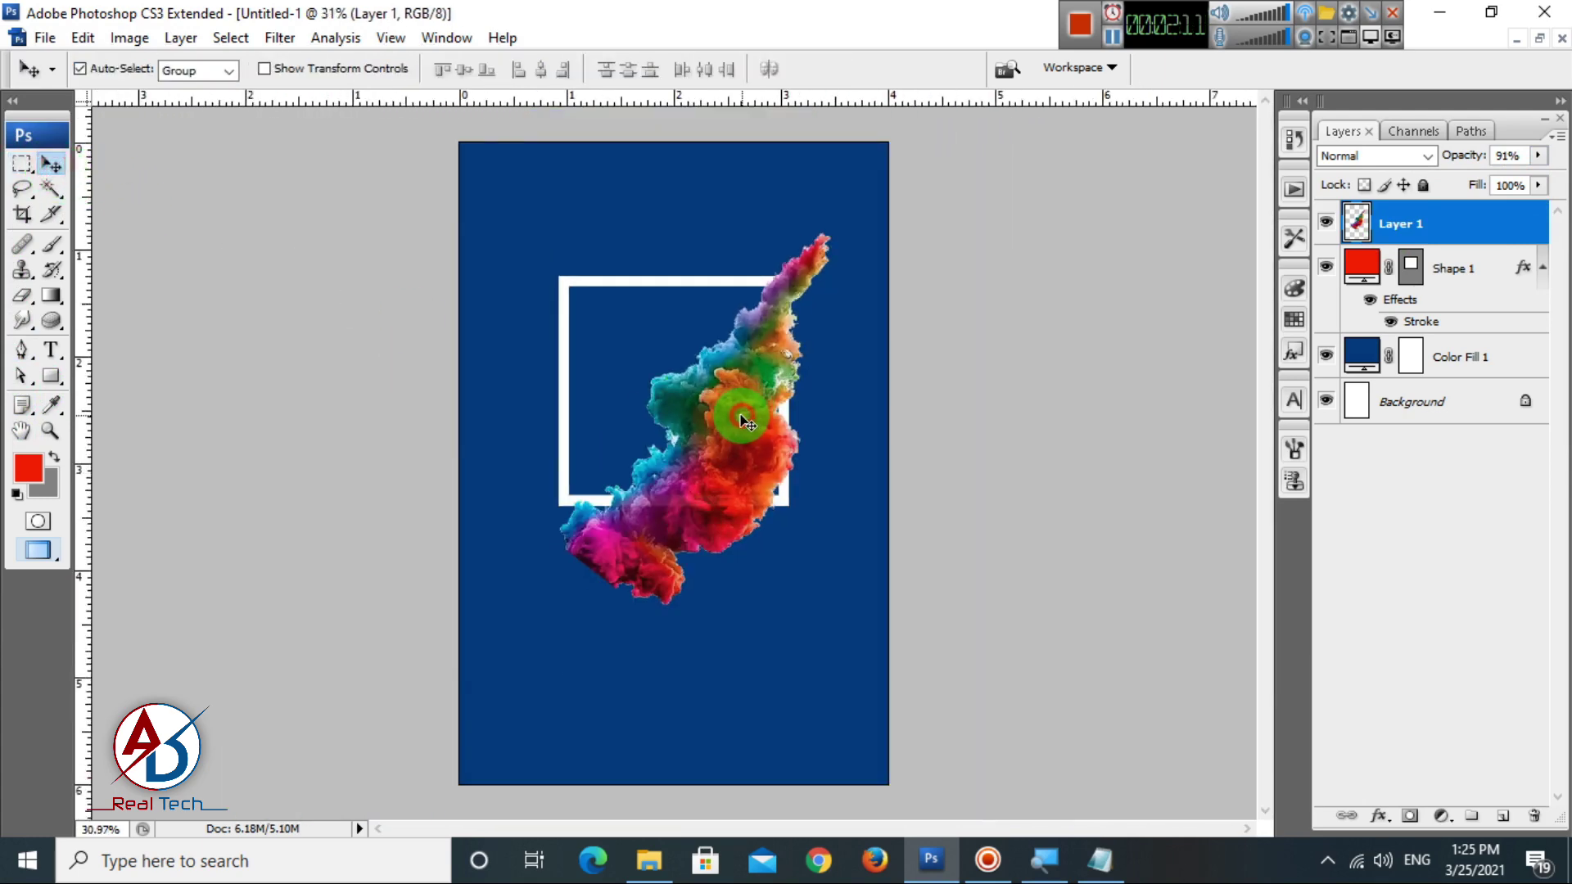
key(ctrl+t)
drag(883, 502, 860, 410)
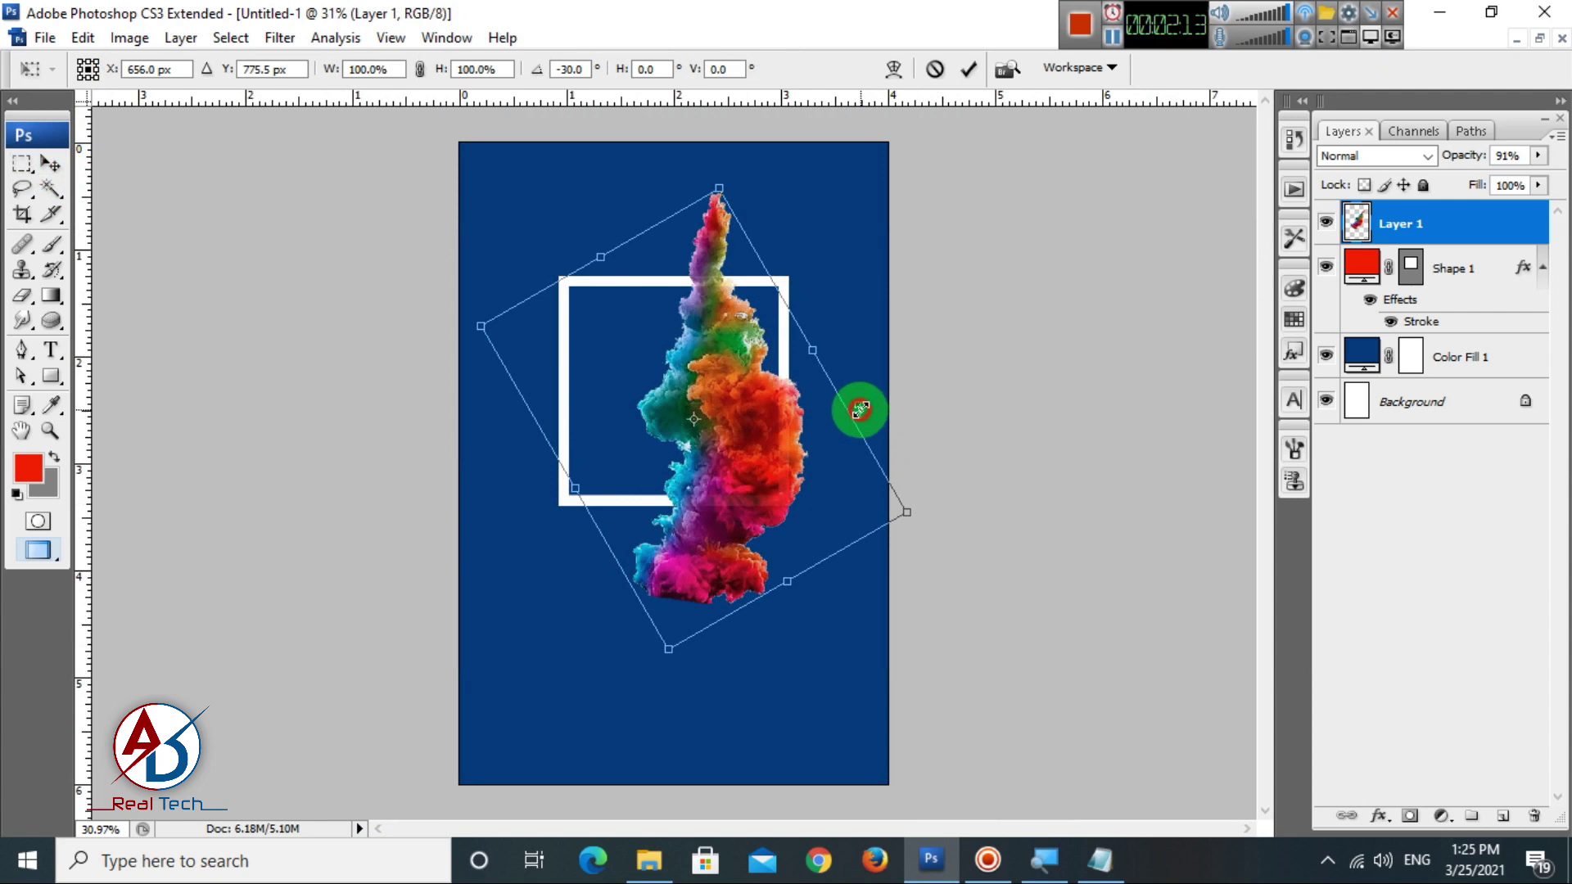
key(Escape)
Marquee-select the smoke's hard bottom edge, feather the selection, delete its content for a soft fade and deselect.
click(22, 163)
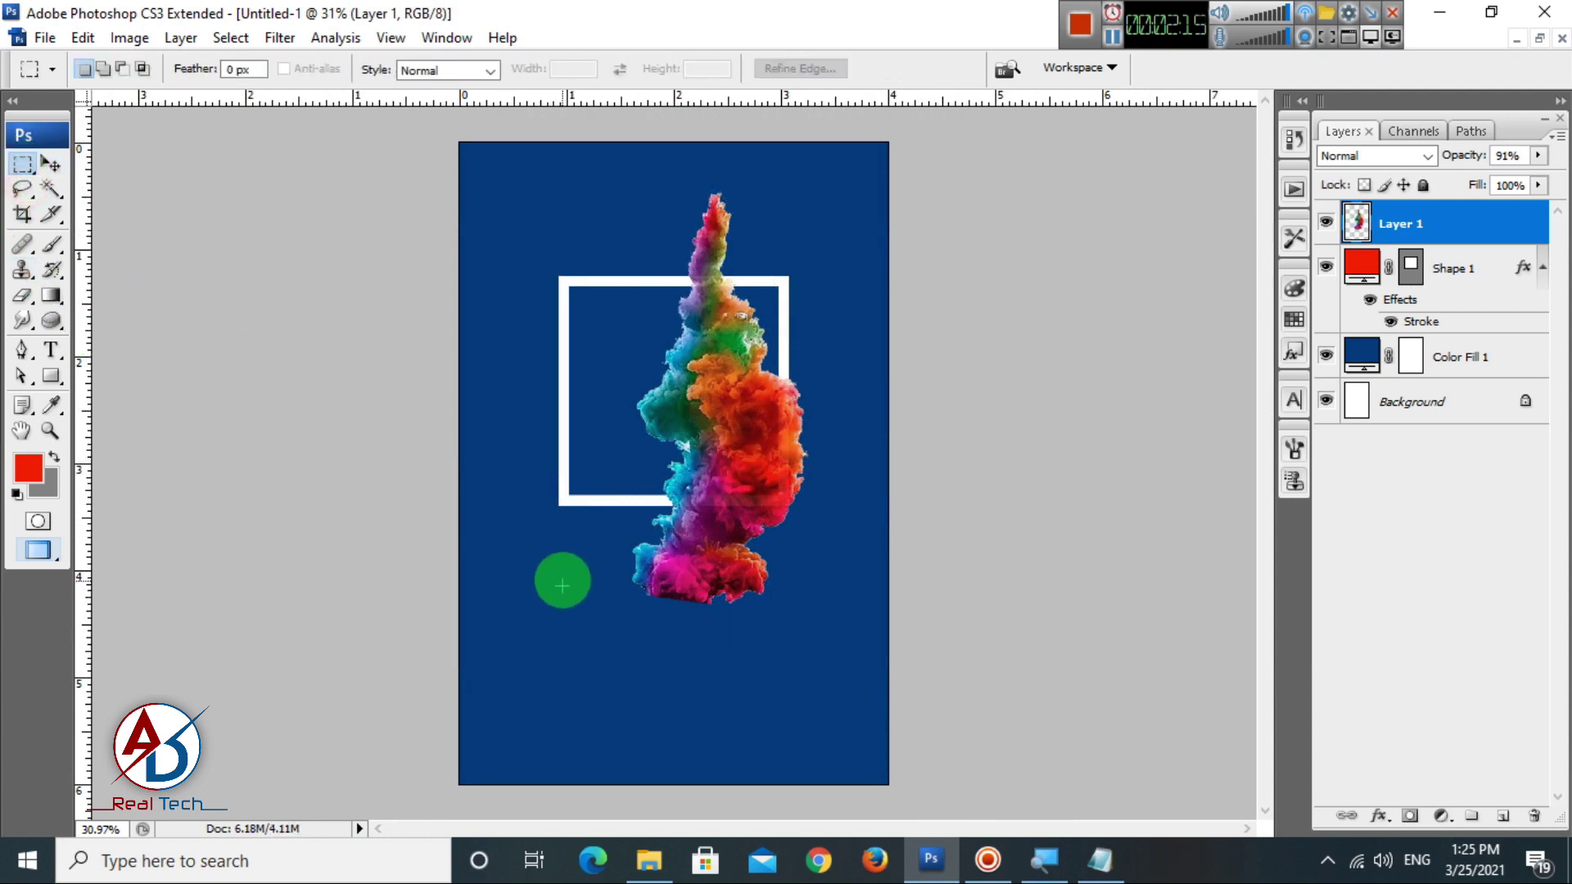
drag(558, 574, 837, 674)
right_click(772, 631)
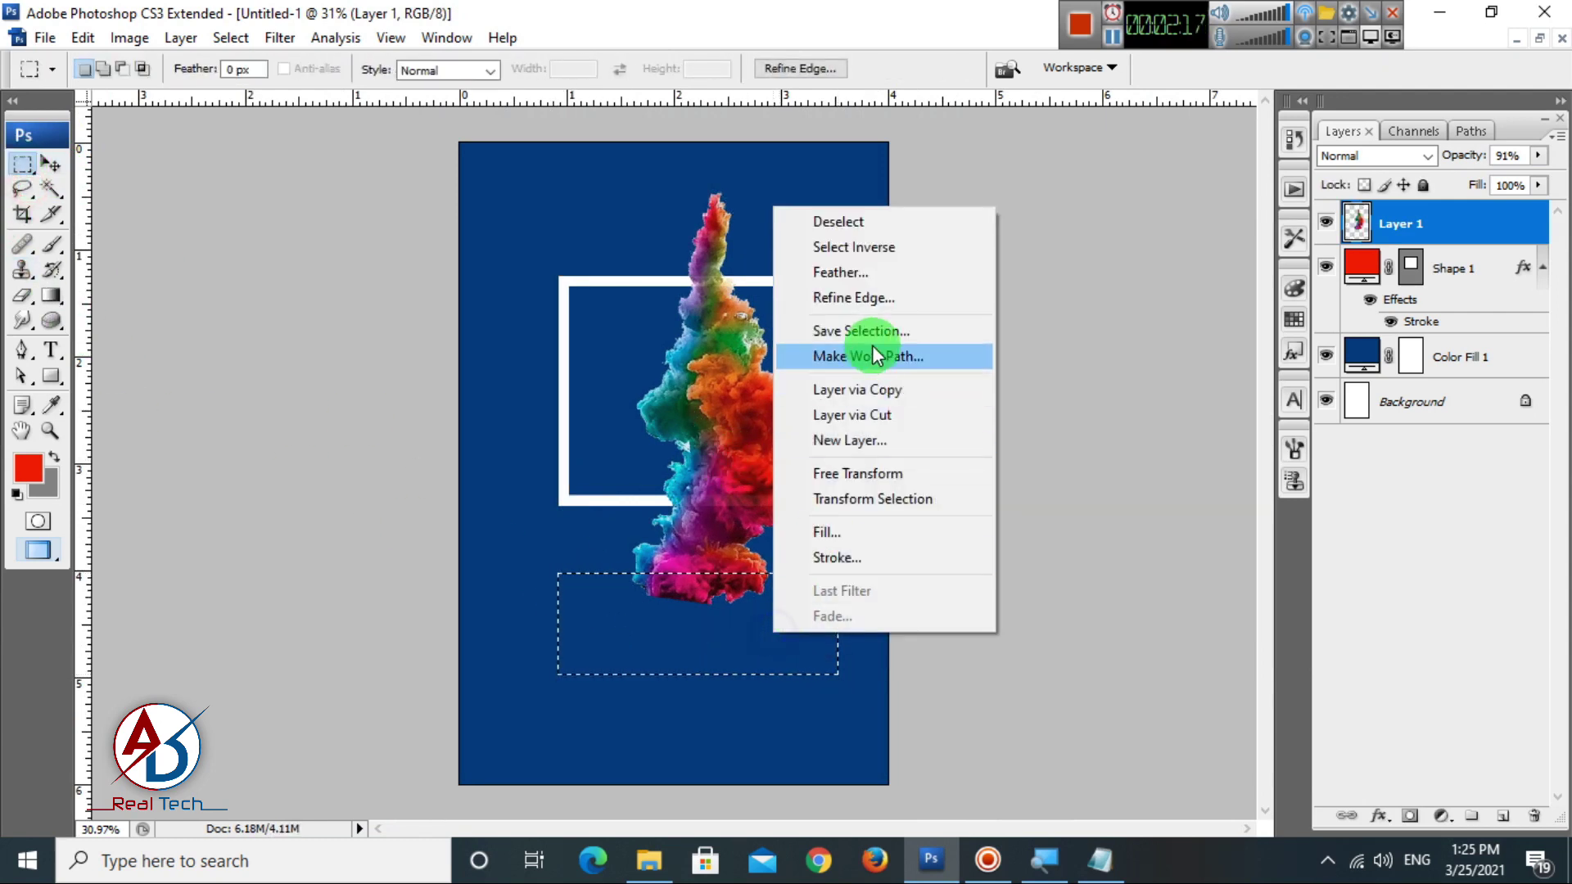
click(842, 274)
click(935, 292)
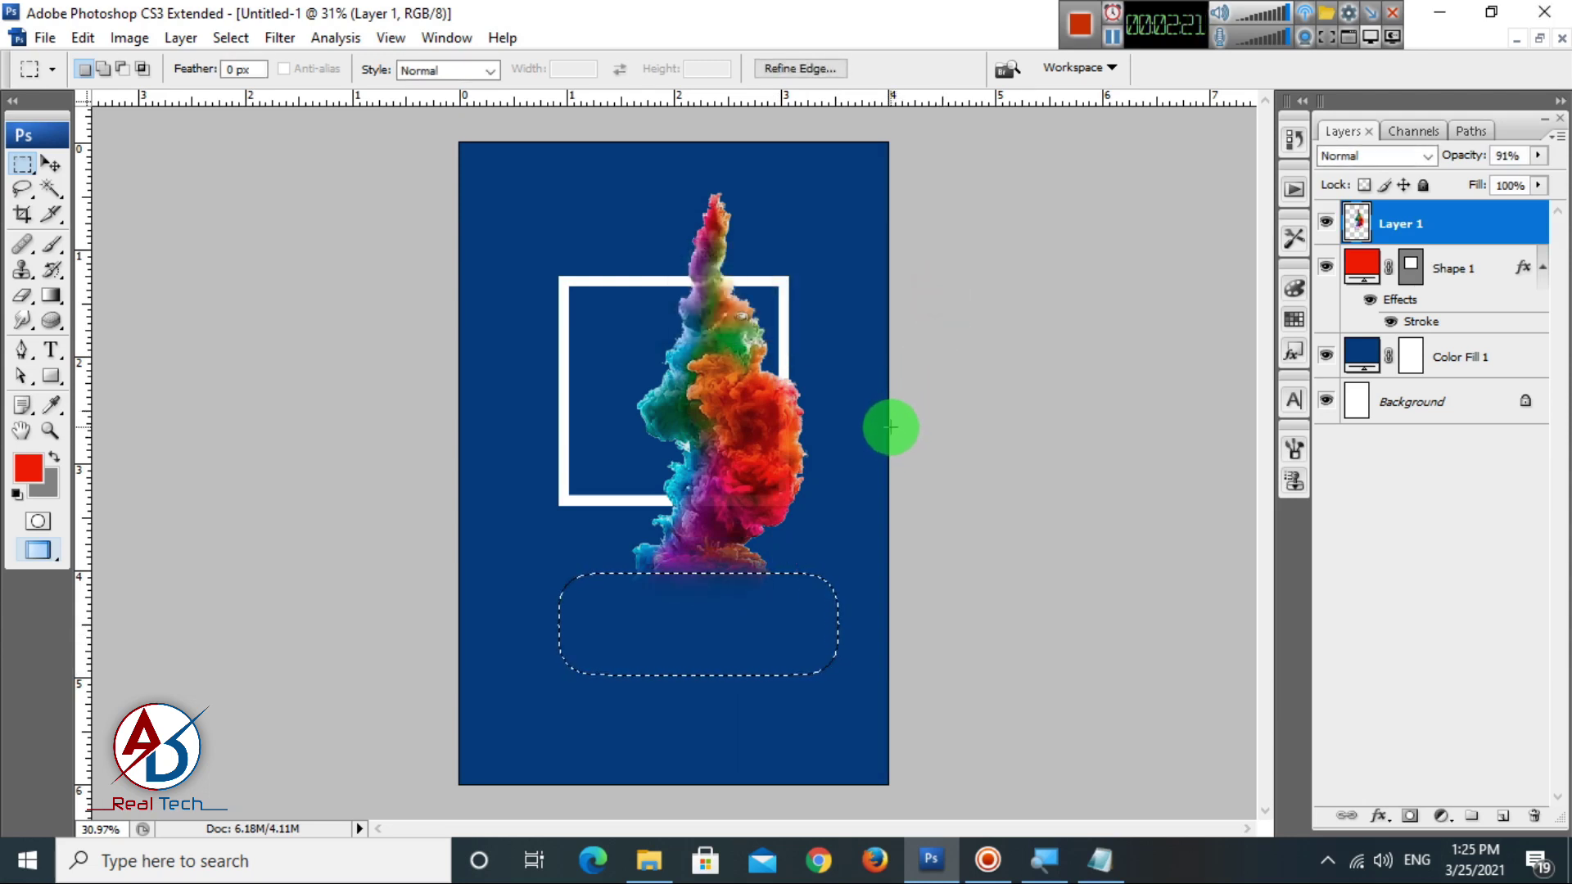
click(234, 412)
Rotate the faded smoke back to its diagonal position across the white frame.
click(67, 170)
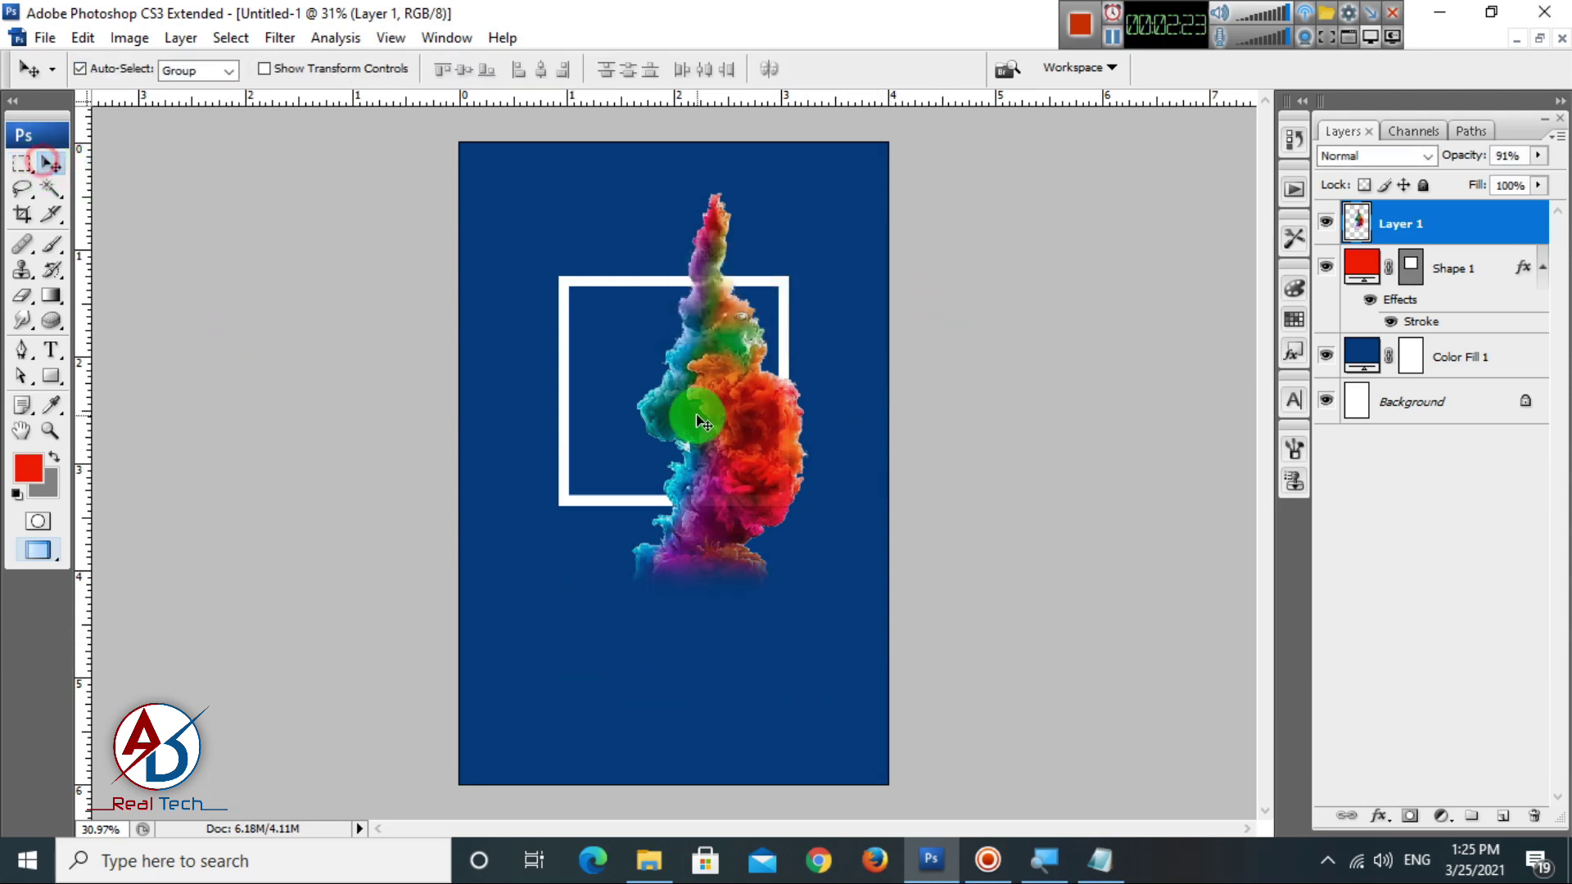
key(ctrl+t)
drag(843, 554, 688, 548)
key(Return)
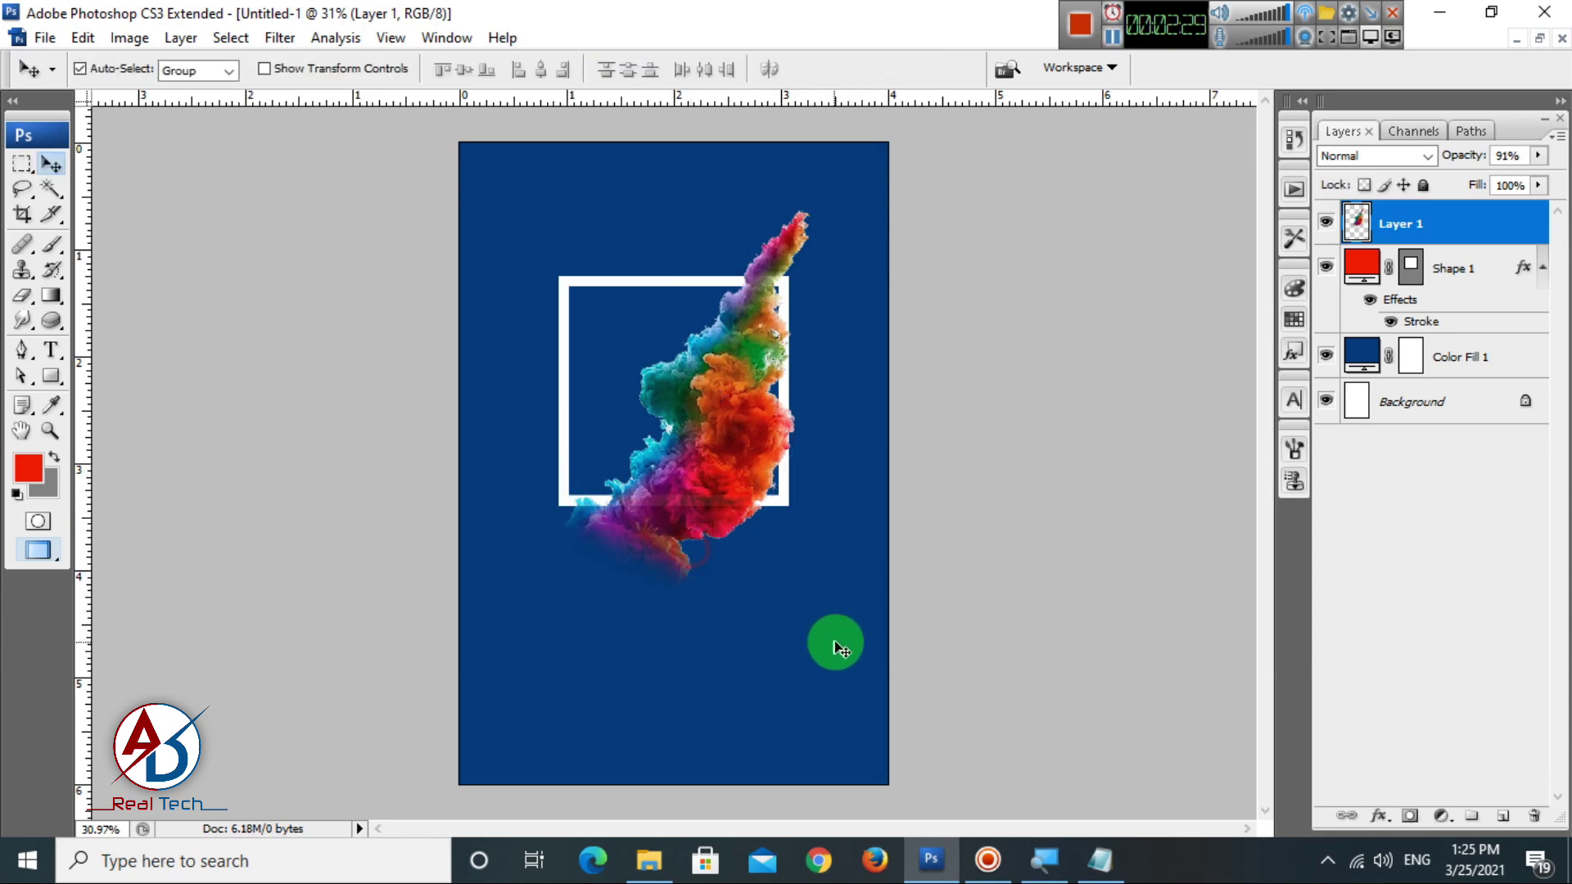
Open 696b8b8aa775971c56533fca526c879f from the Holi folder, copy the paint splash and paste it into Untitled-1.
key(alt+Tab)
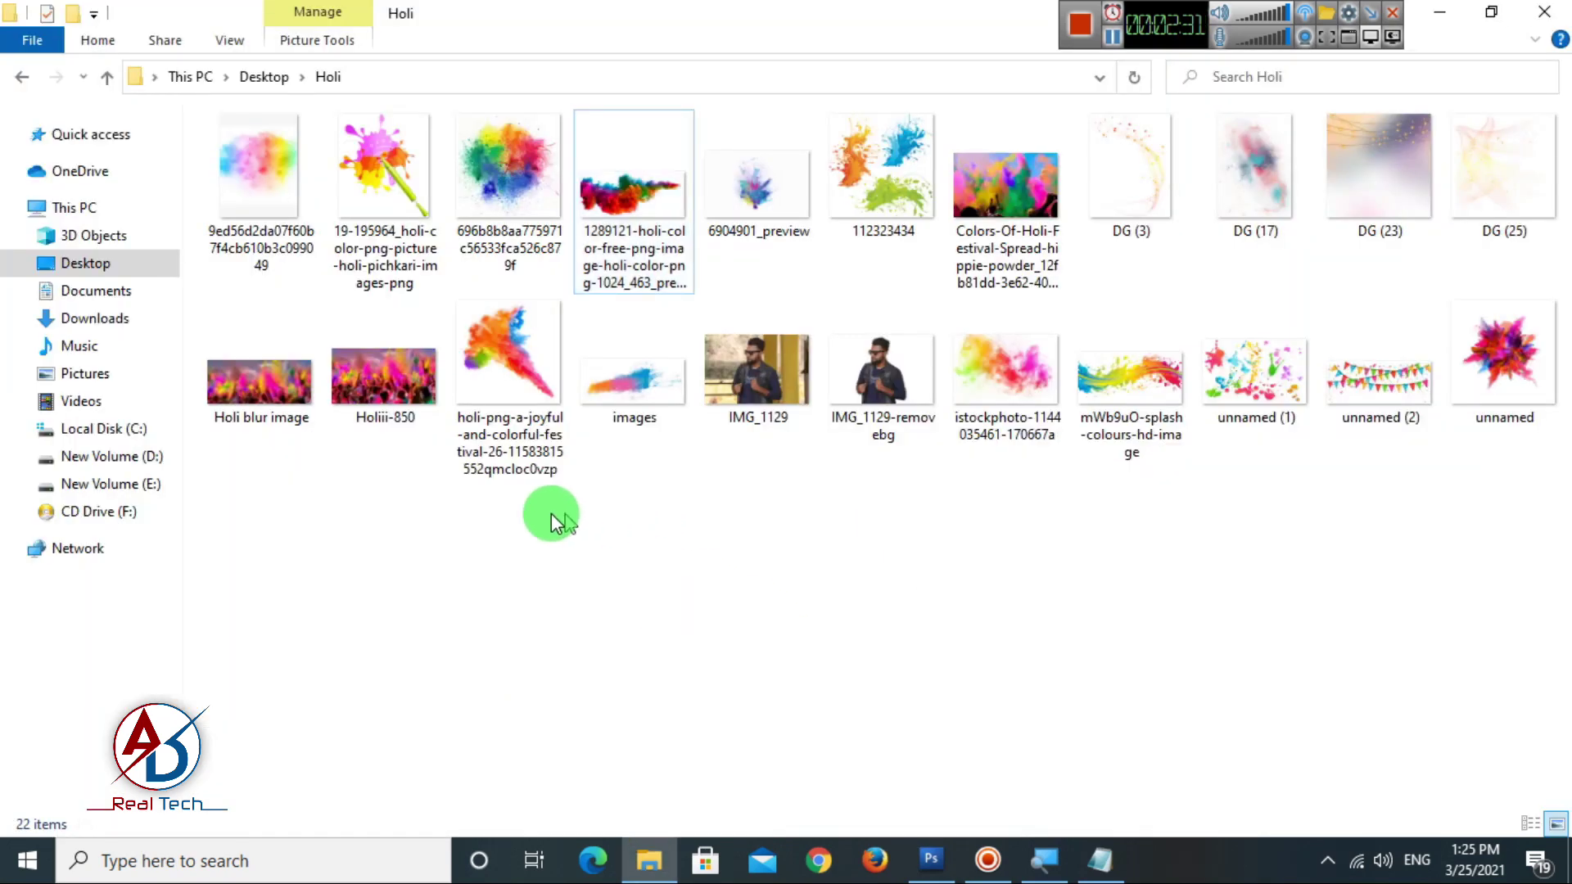
drag(522, 188, 774, 502)
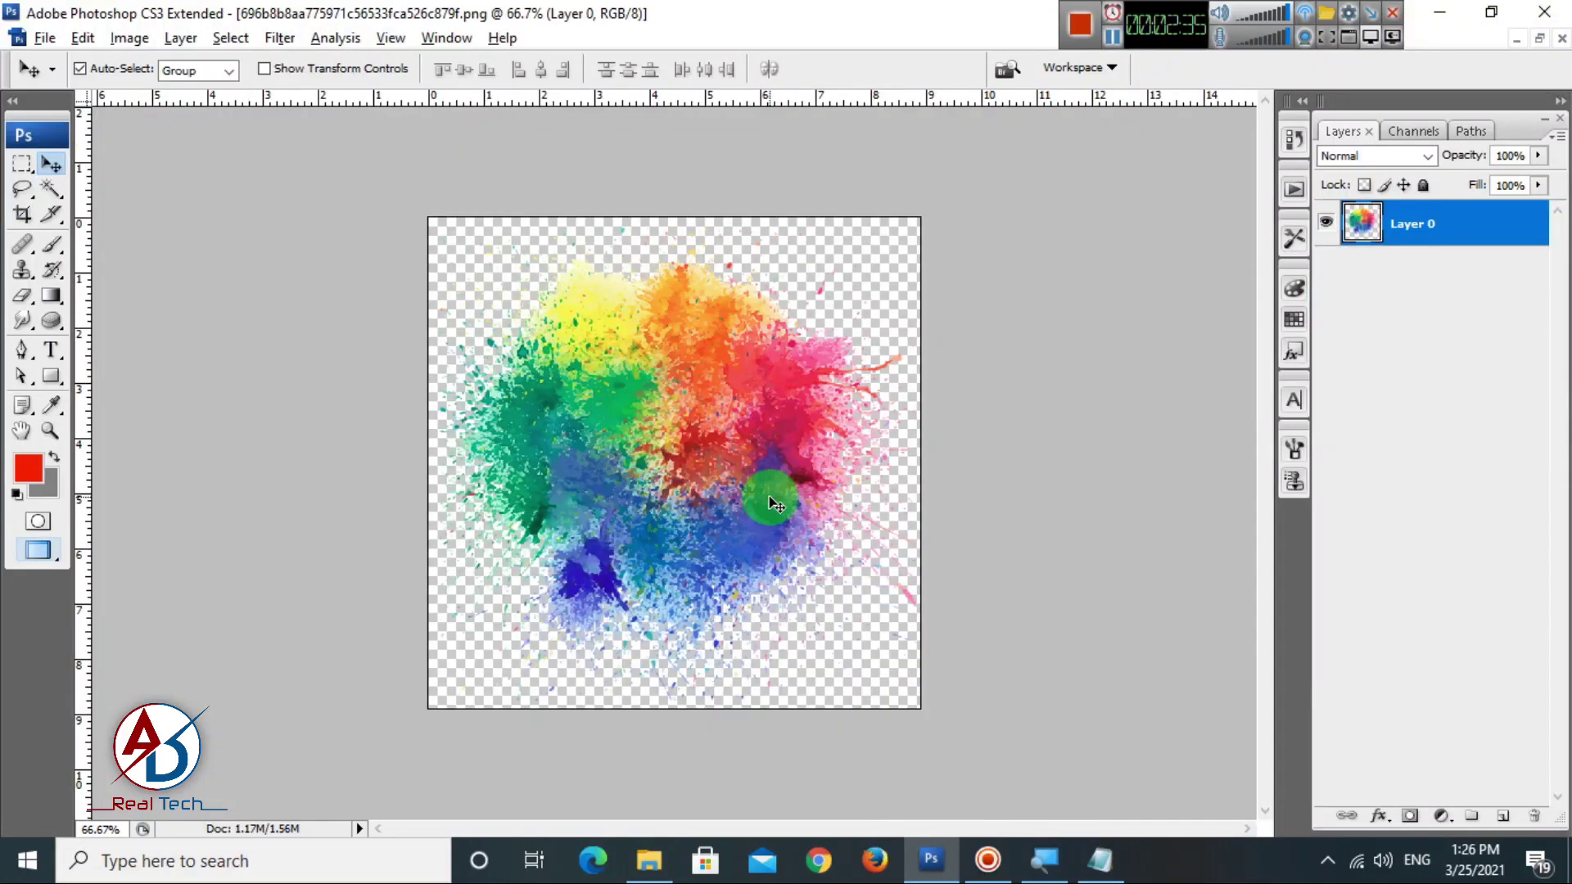
key(ctrl+w)
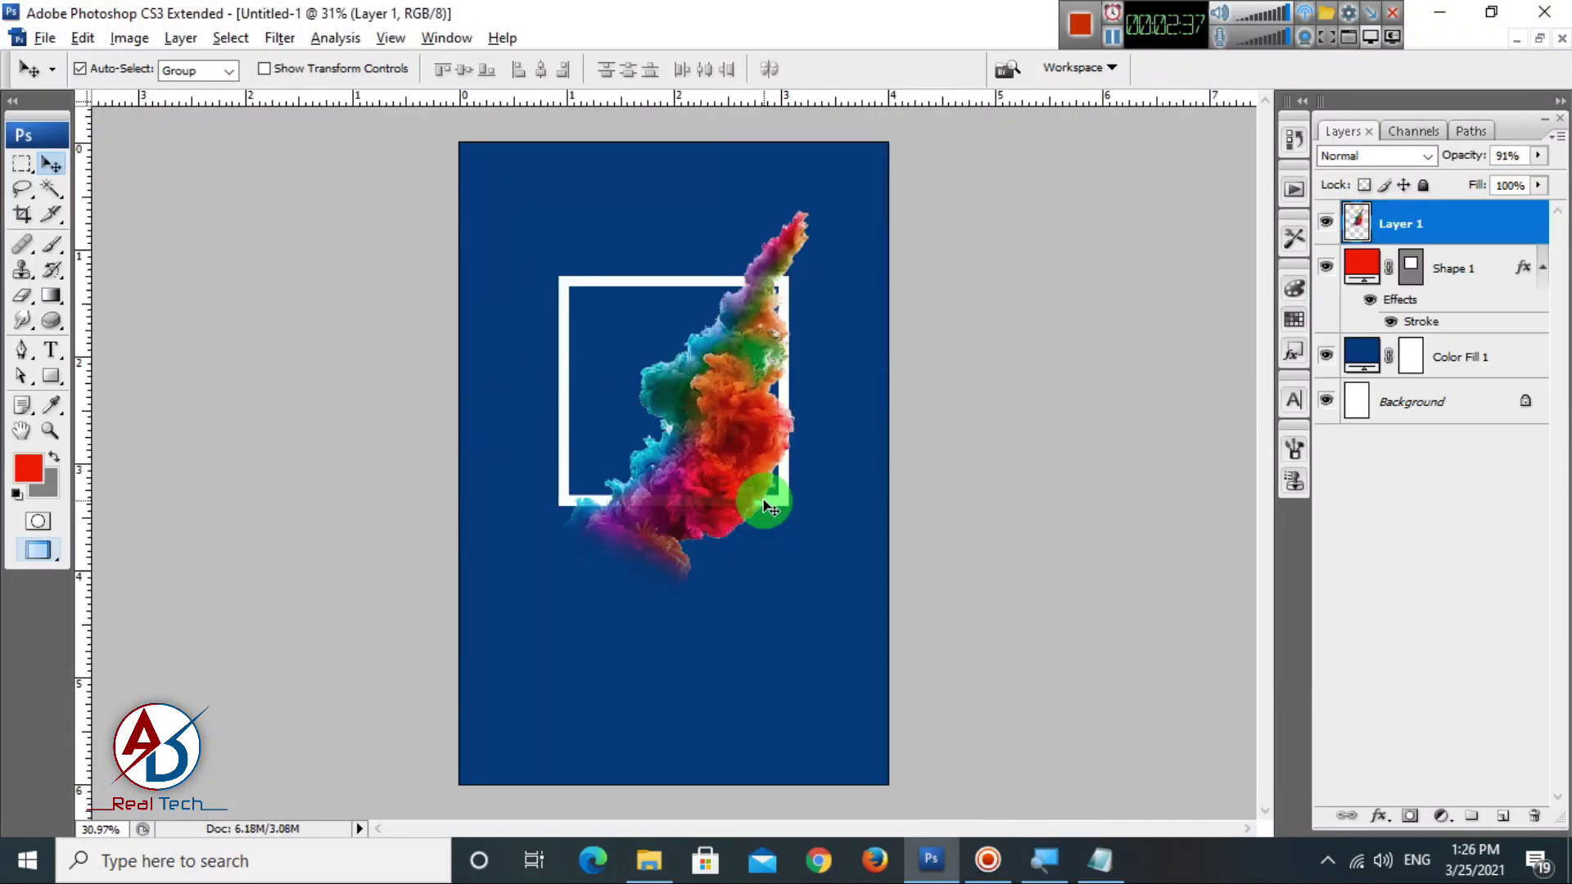
key(ctrl+v)
Enlarge the paint splash around the white frame and move Layer 2 below Shape 1 in the layer stack.
key(ctrl+t)
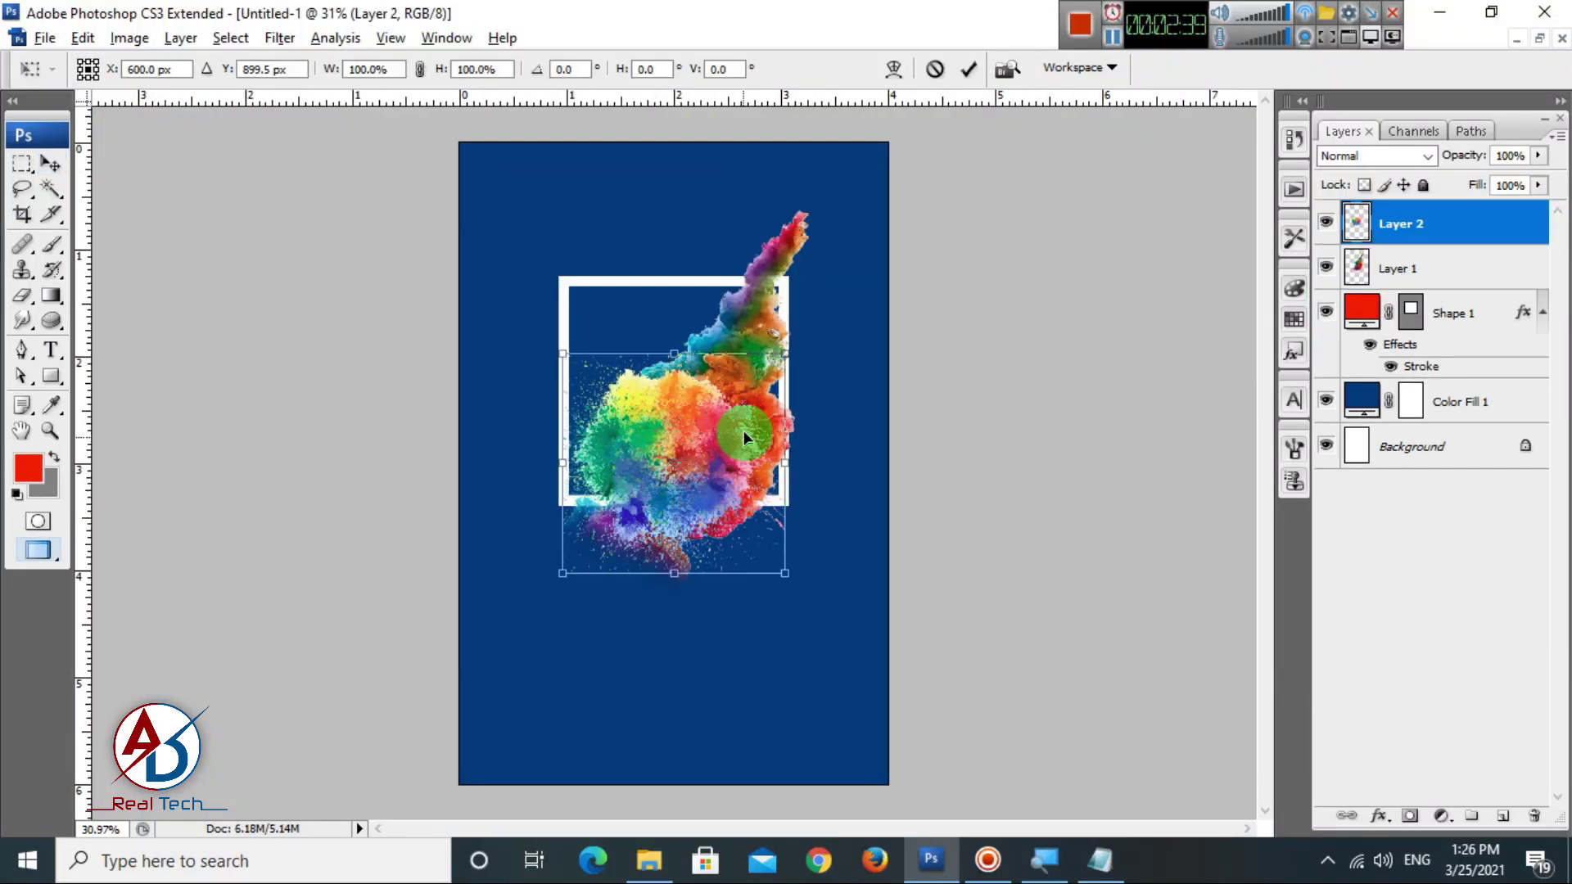
drag(784, 354, 836, 291)
drag(729, 393, 727, 357)
key(Return)
drag(1446, 221, 1458, 362)
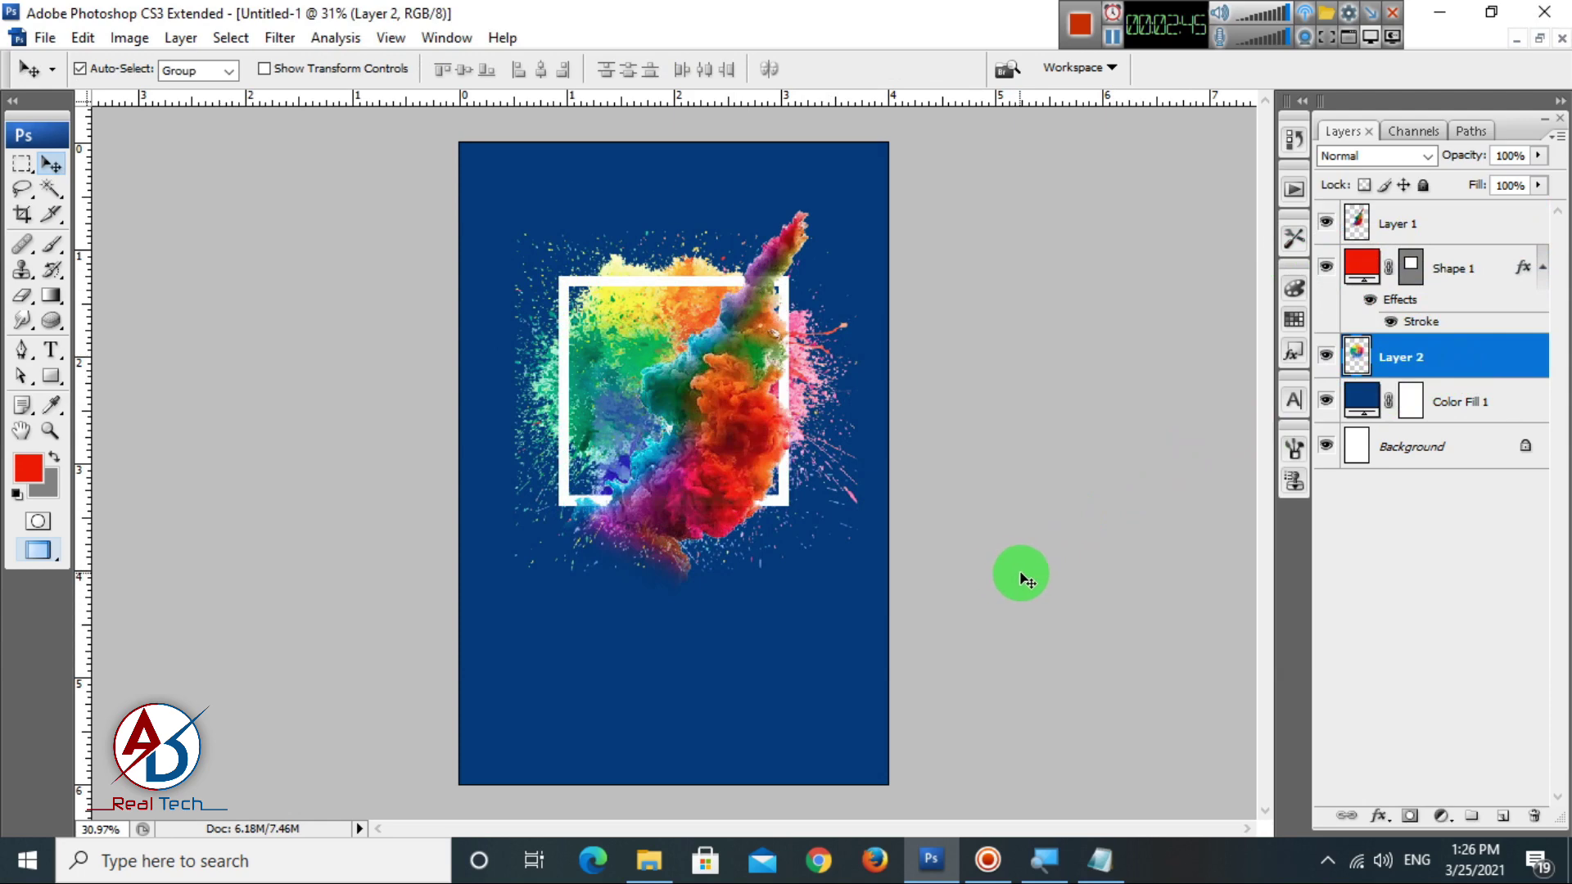
click(1021, 574)
scroll(822, 554, down, 1)
scroll(818, 554, up, 2)
scroll(629, 483, down, 3)
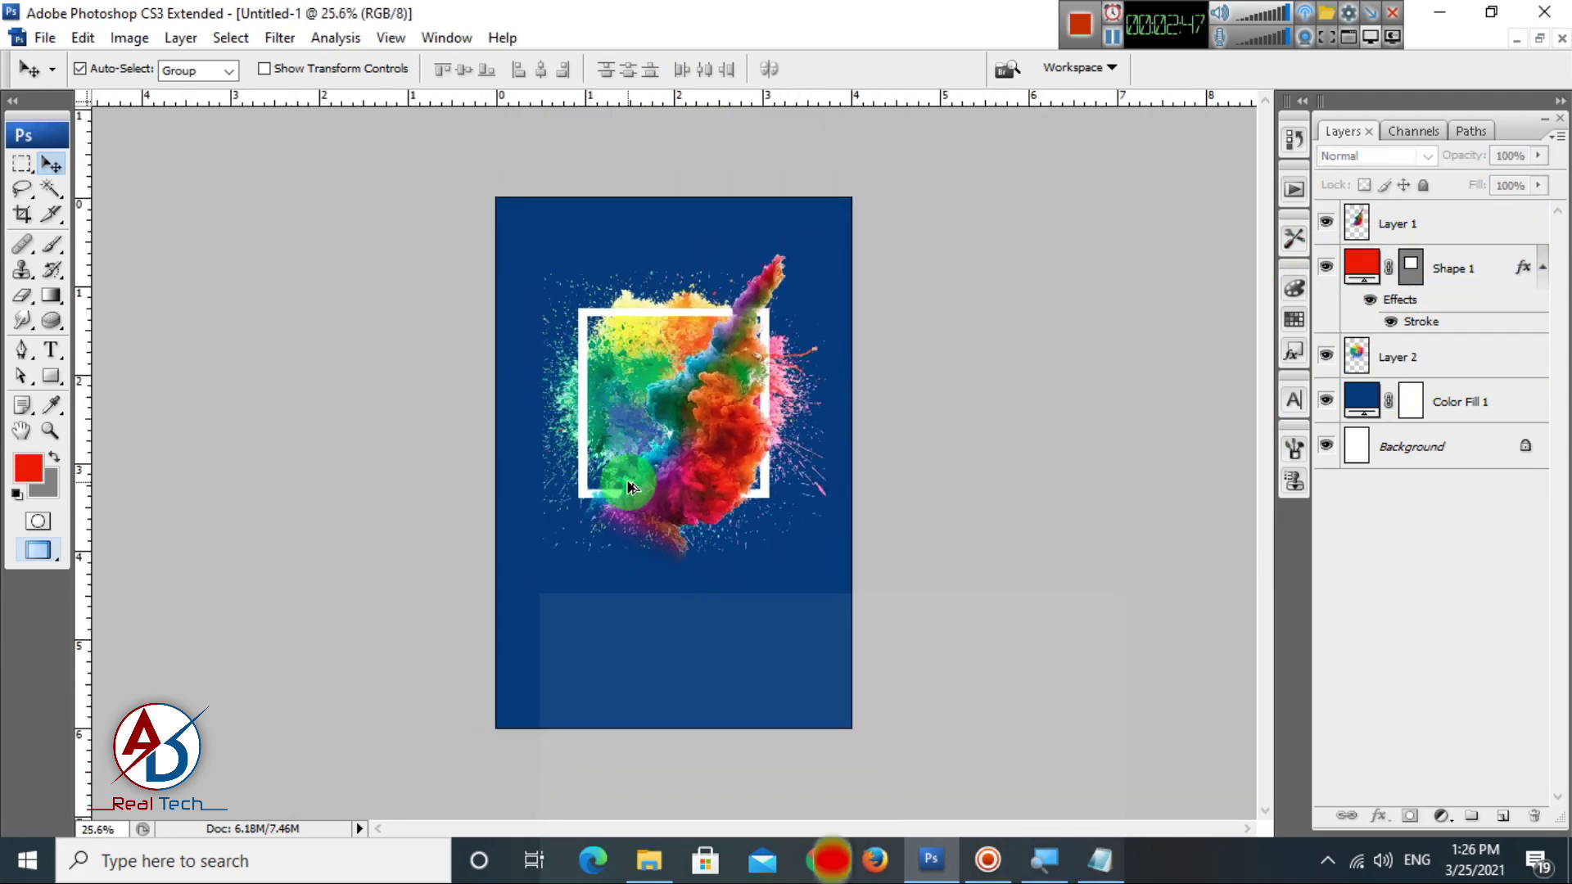
scroll(629, 487, up, 1)
click(743, 562)
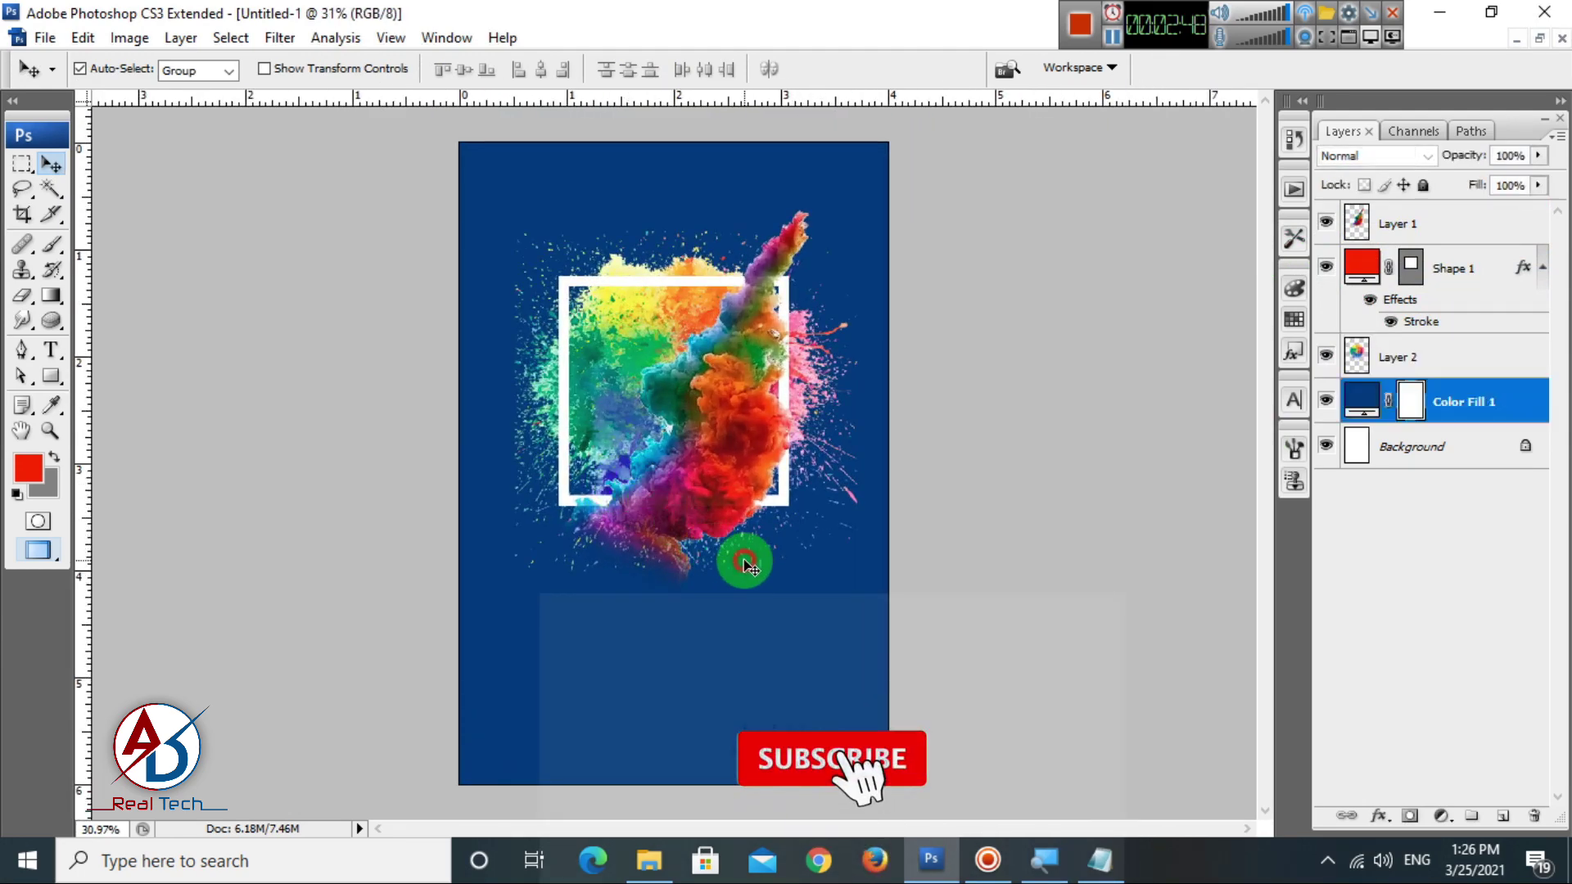
Scale the paint splash layer to 74.4% and reposition it inside the white frame.
click(1391, 361)
key(ctrl+t)
drag(863, 227, 834, 288)
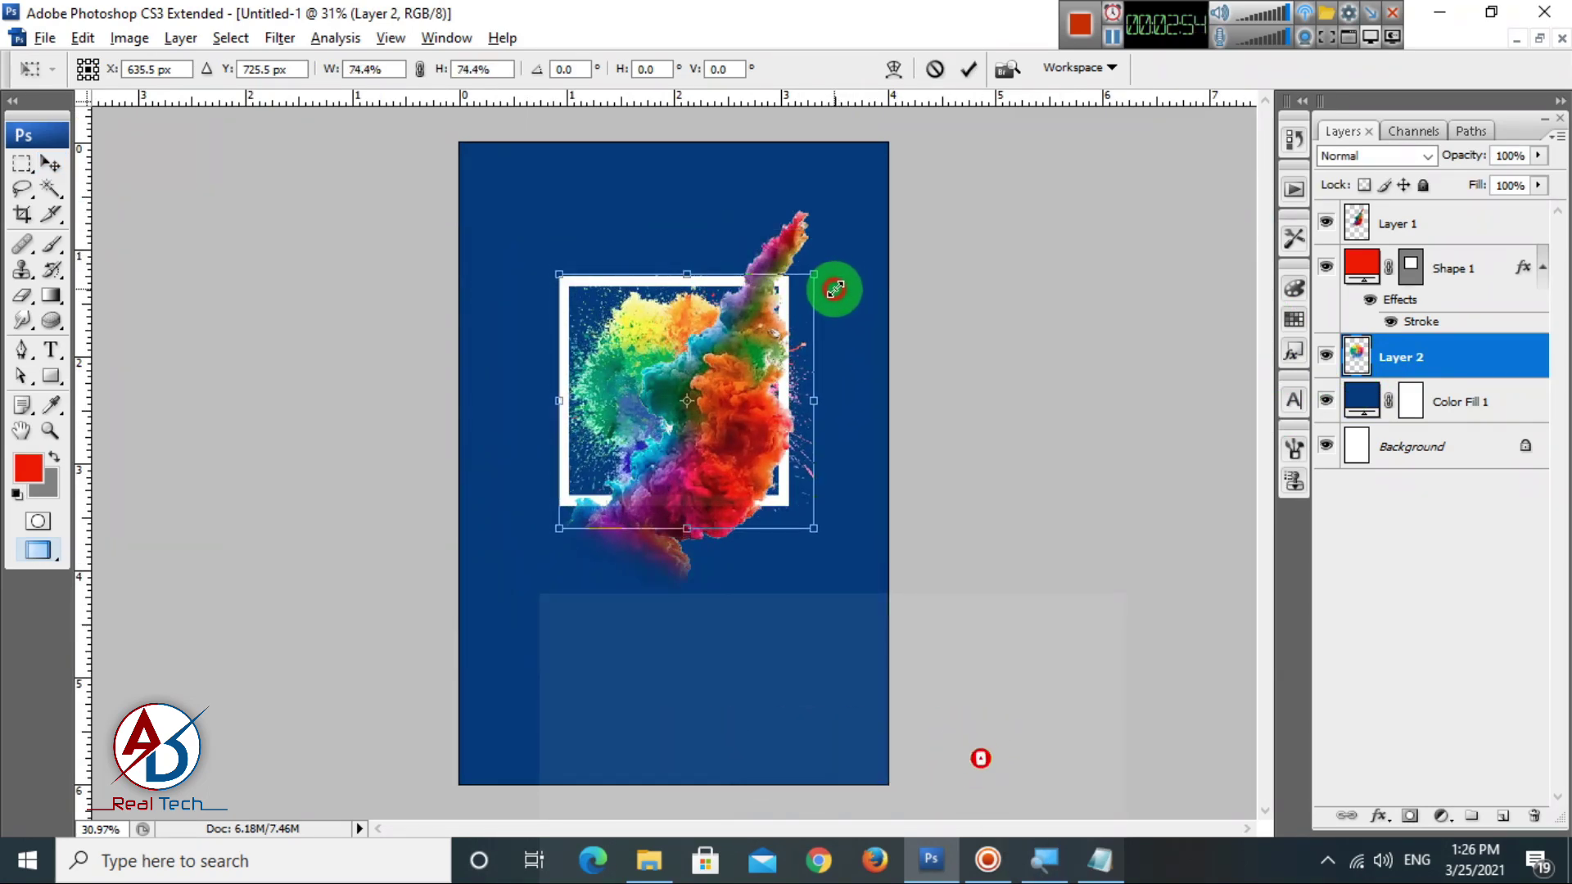
double_click(608, 384)
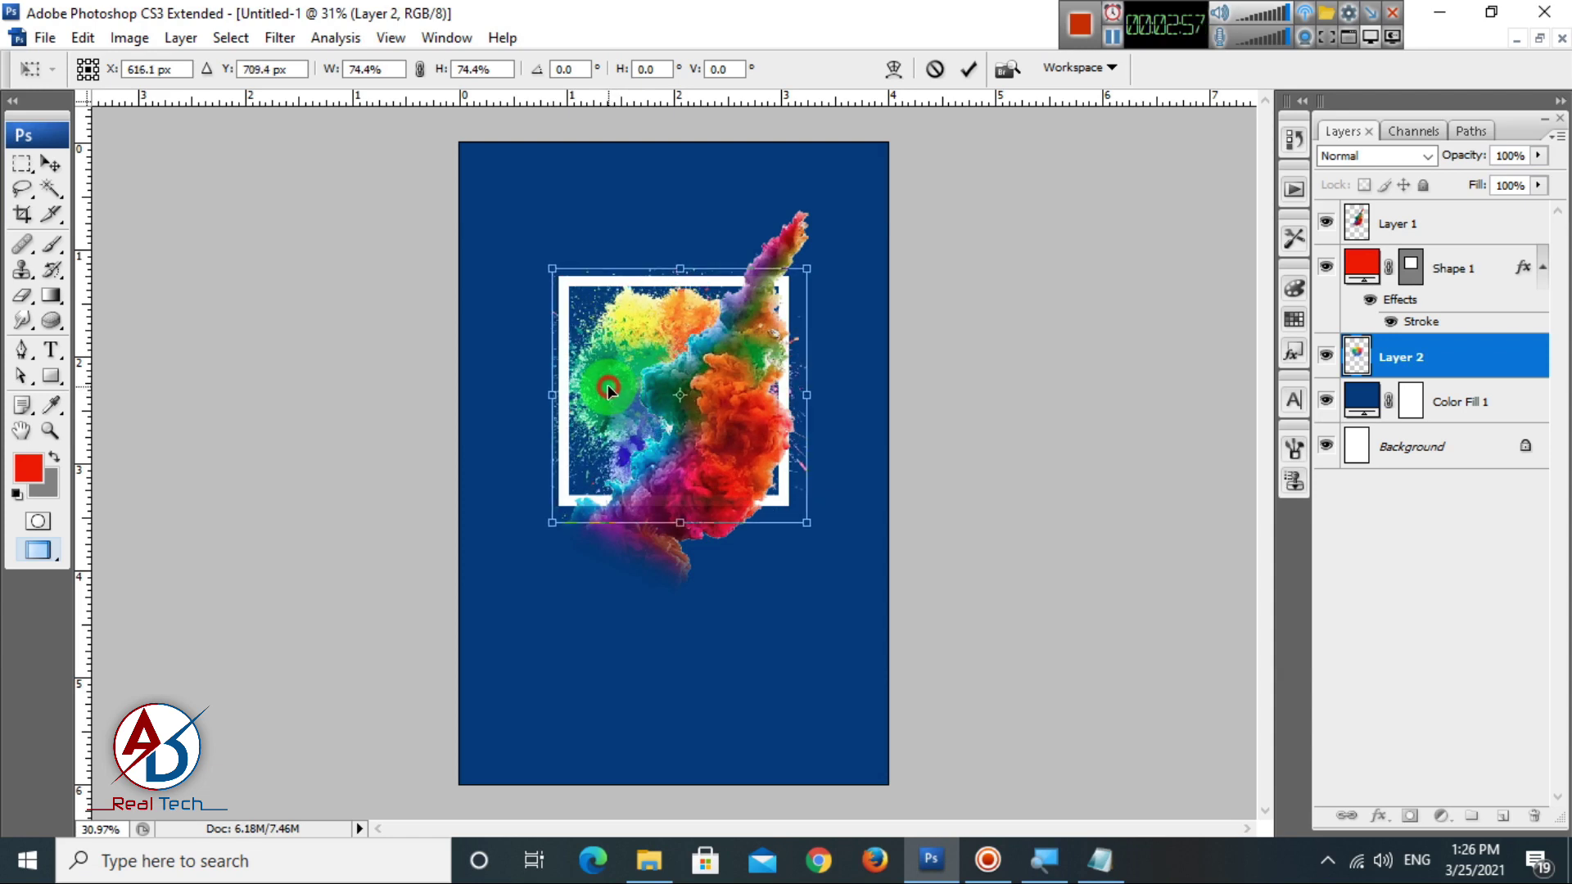
Try blend modes from Multiply through Luminosity on the paint splash layer and return it to Normal.
scroll(1008, 496, down, 2)
scroll(1008, 505, up, 4)
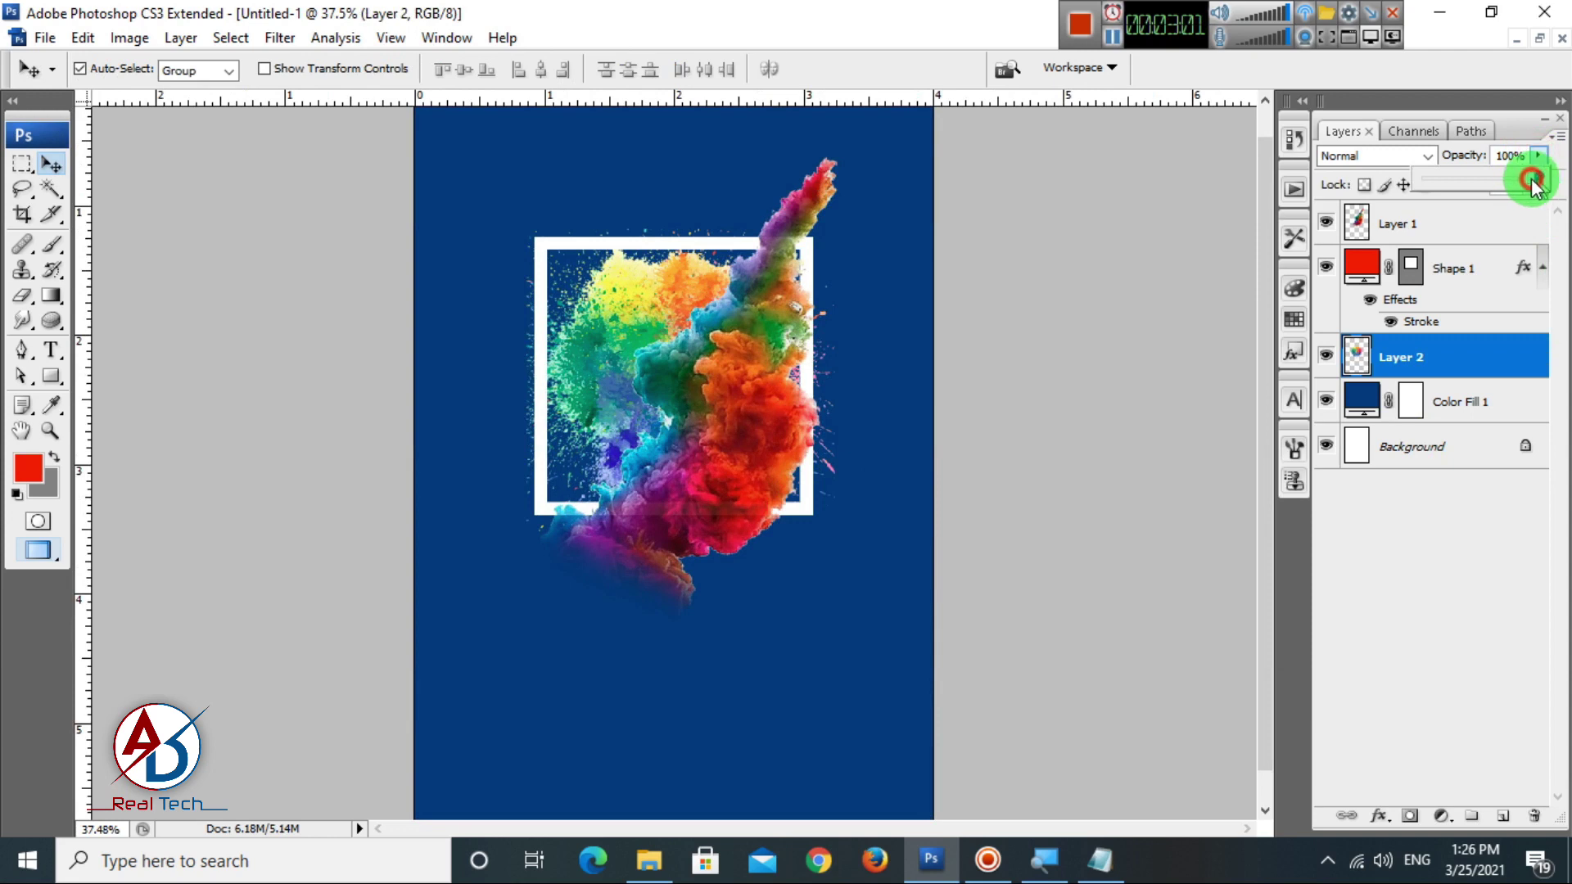
drag(1532, 182, 1565, 182)
click(1415, 160)
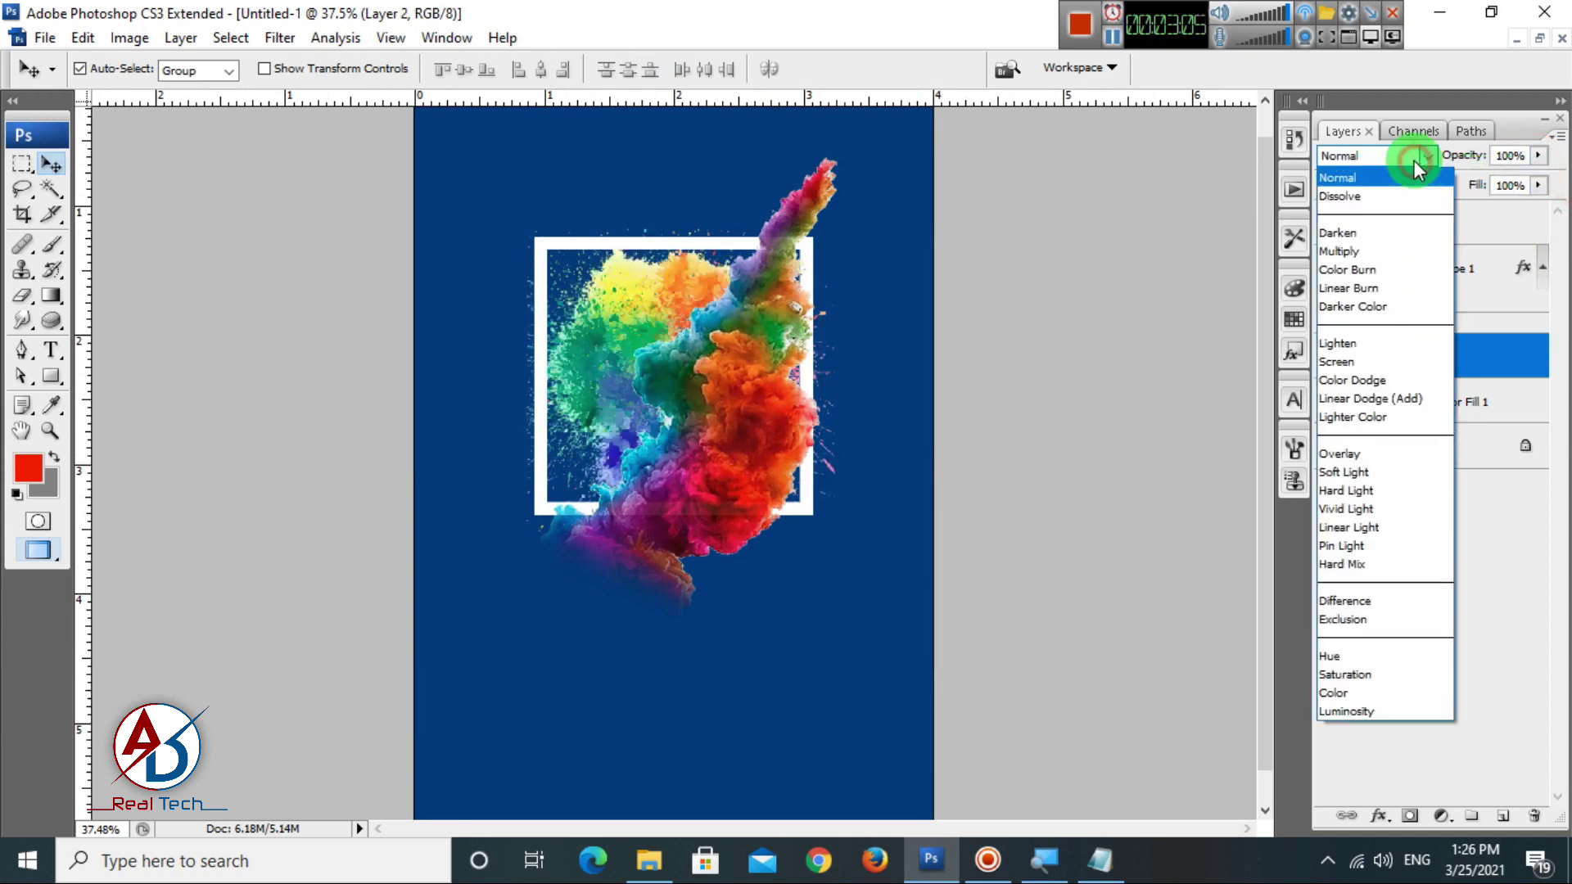
click(1381, 236)
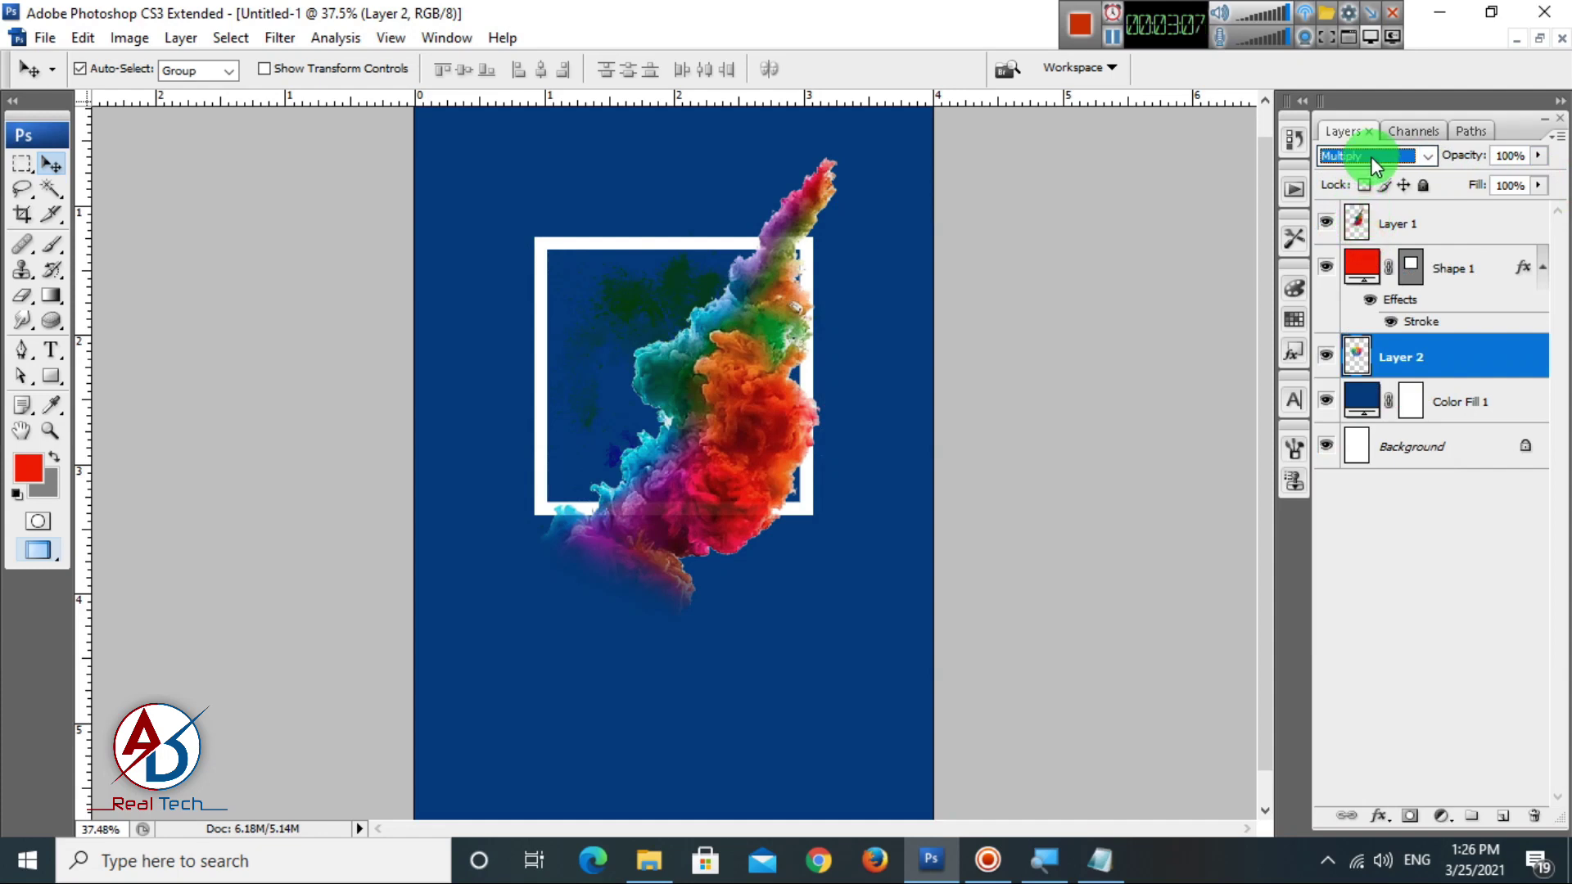
key(Down)
key(Down)
key(Down)
key(Down)
key(Down)
key(Down)
key(Down)
key(Down)
key(Down)
key(Down)
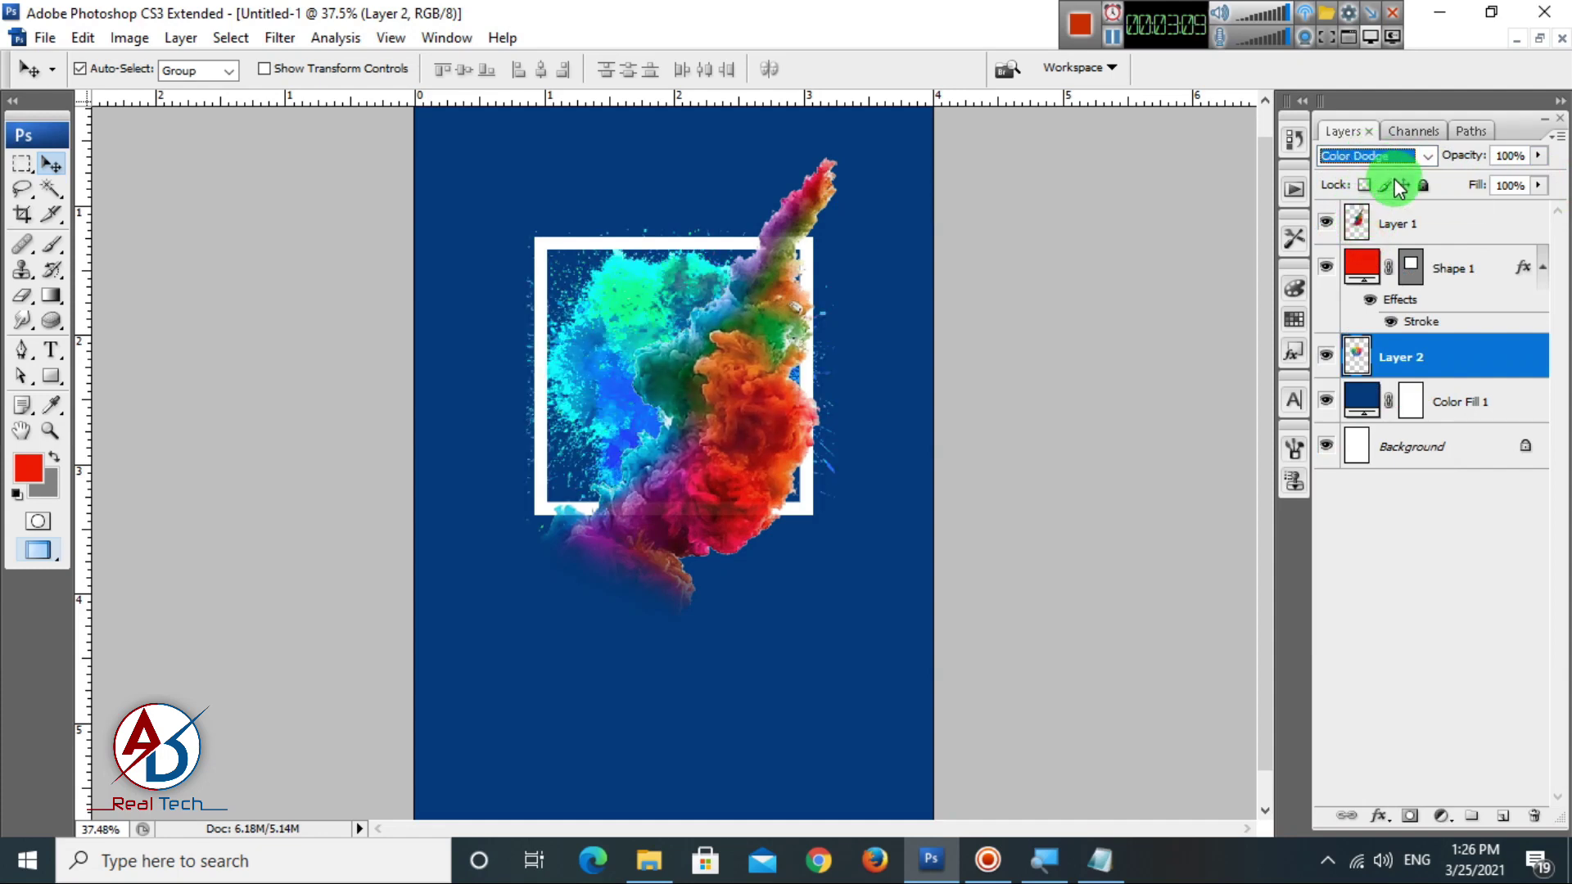
key(Down)
key(Down)
key(Down)
key(Down)
key(Down)
key(Down)
key(Down)
key(Down)
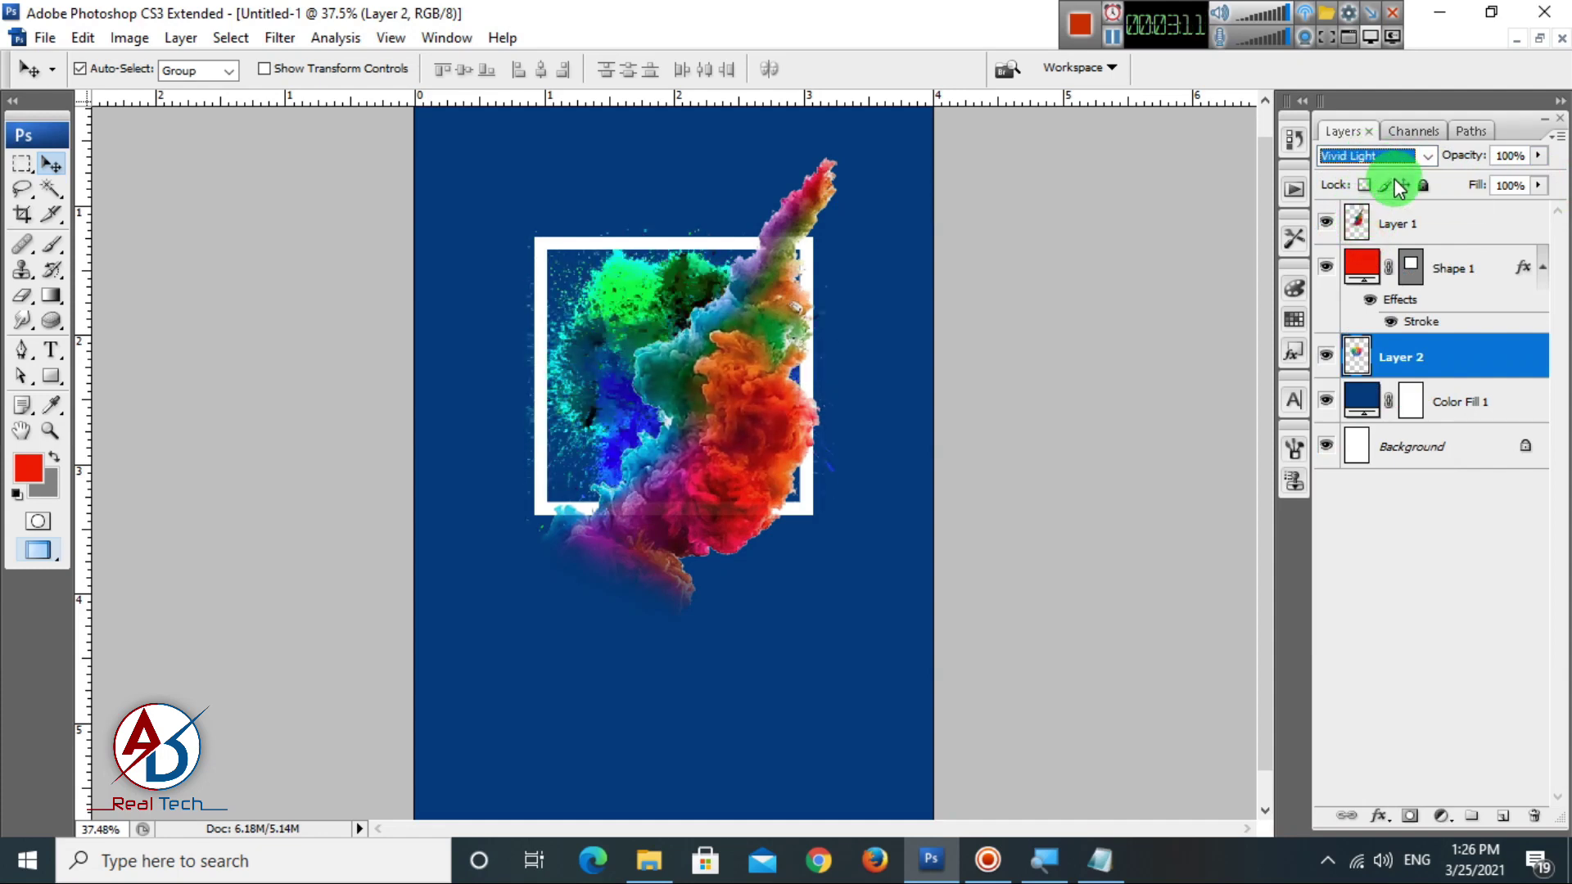
key(Down)
key(Down)
key(Down)
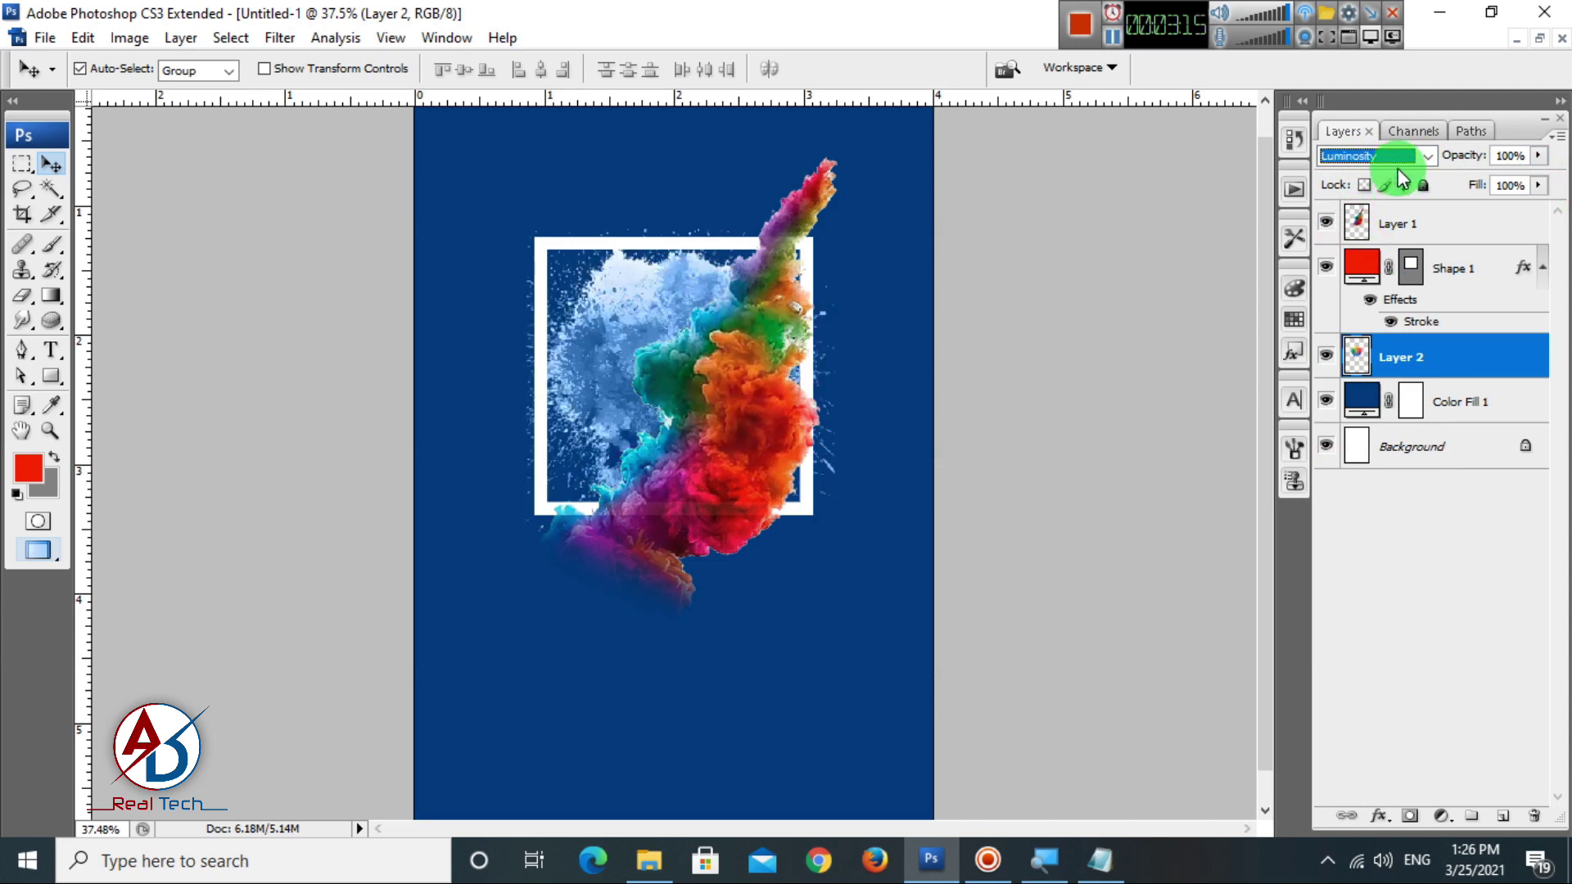
click(1392, 158)
click(1392, 183)
Lower the opacity of the paint splash on Layer 2 so it fades into the dark blue background.
click(1539, 155)
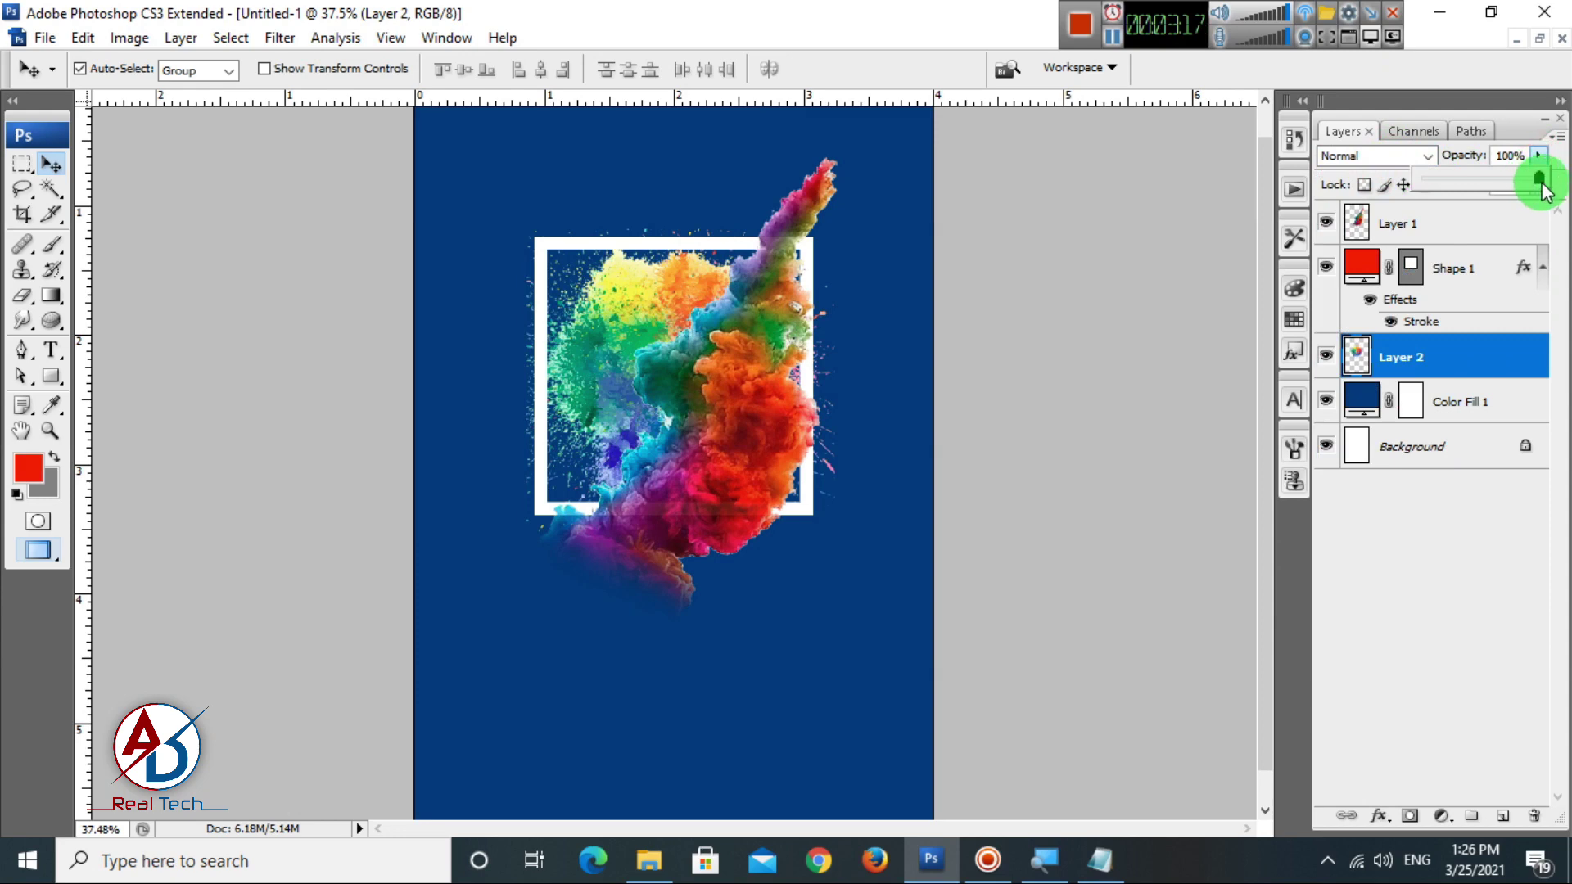
drag(1543, 187, 1462, 193)
click(1172, 385)
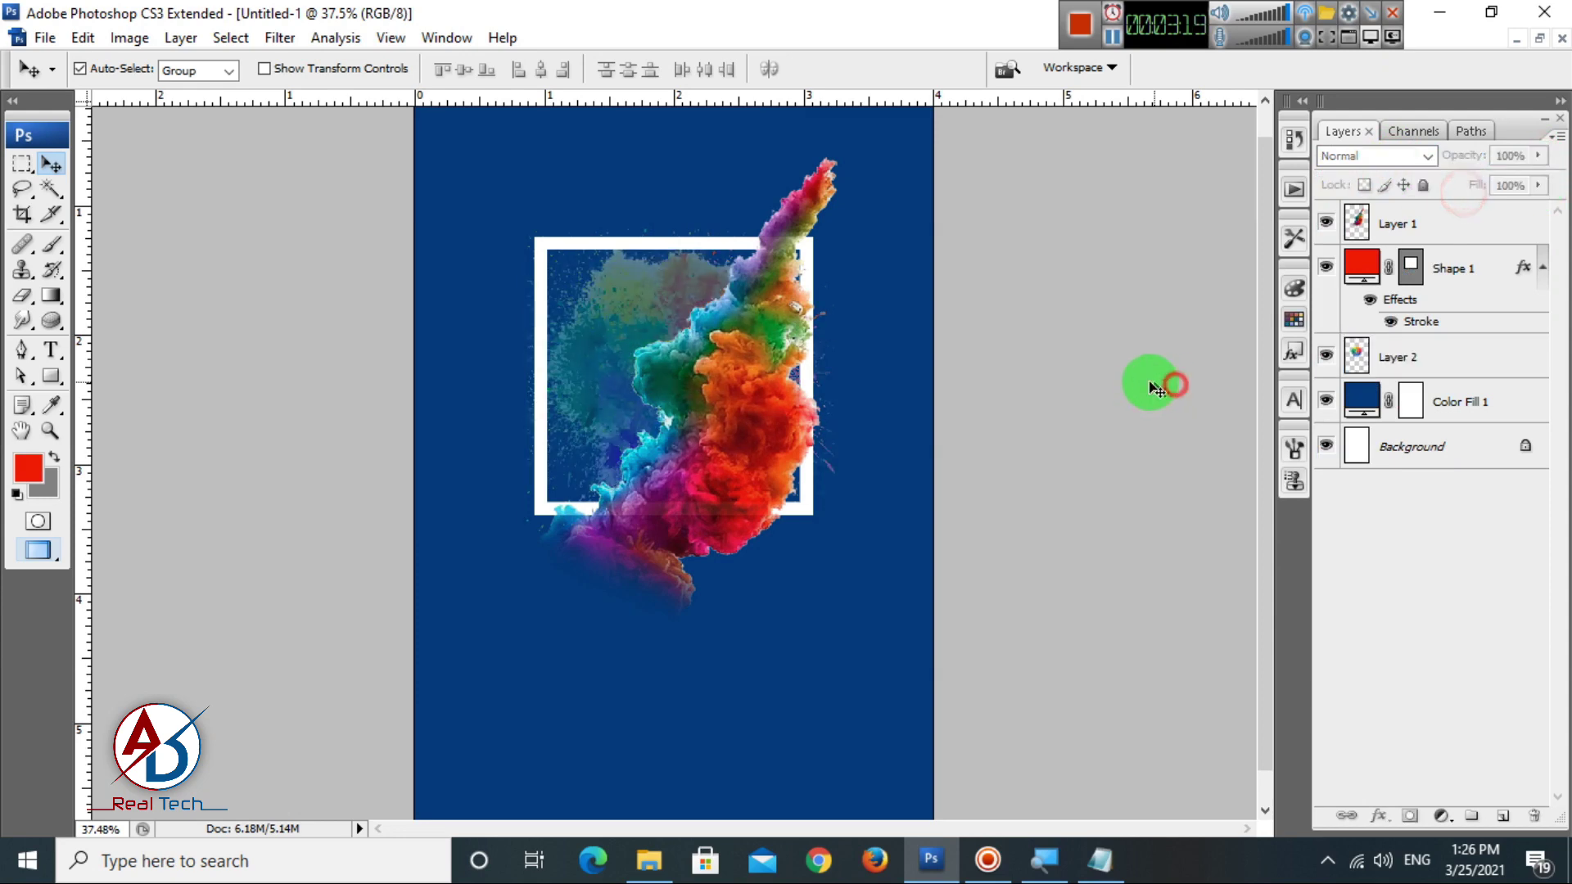
Examine the faded paint splash together with the colored smoke and white frame at several zoom levels.
scroll(940, 515, down, 6)
scroll(943, 603, up, 6)
drag(944, 603, 986, 655)
scroll(942, 576, down, 2)
scroll(937, 576, up, 6)
scroll(793, 624, up, 1)
scroll(795, 625, down, 4)
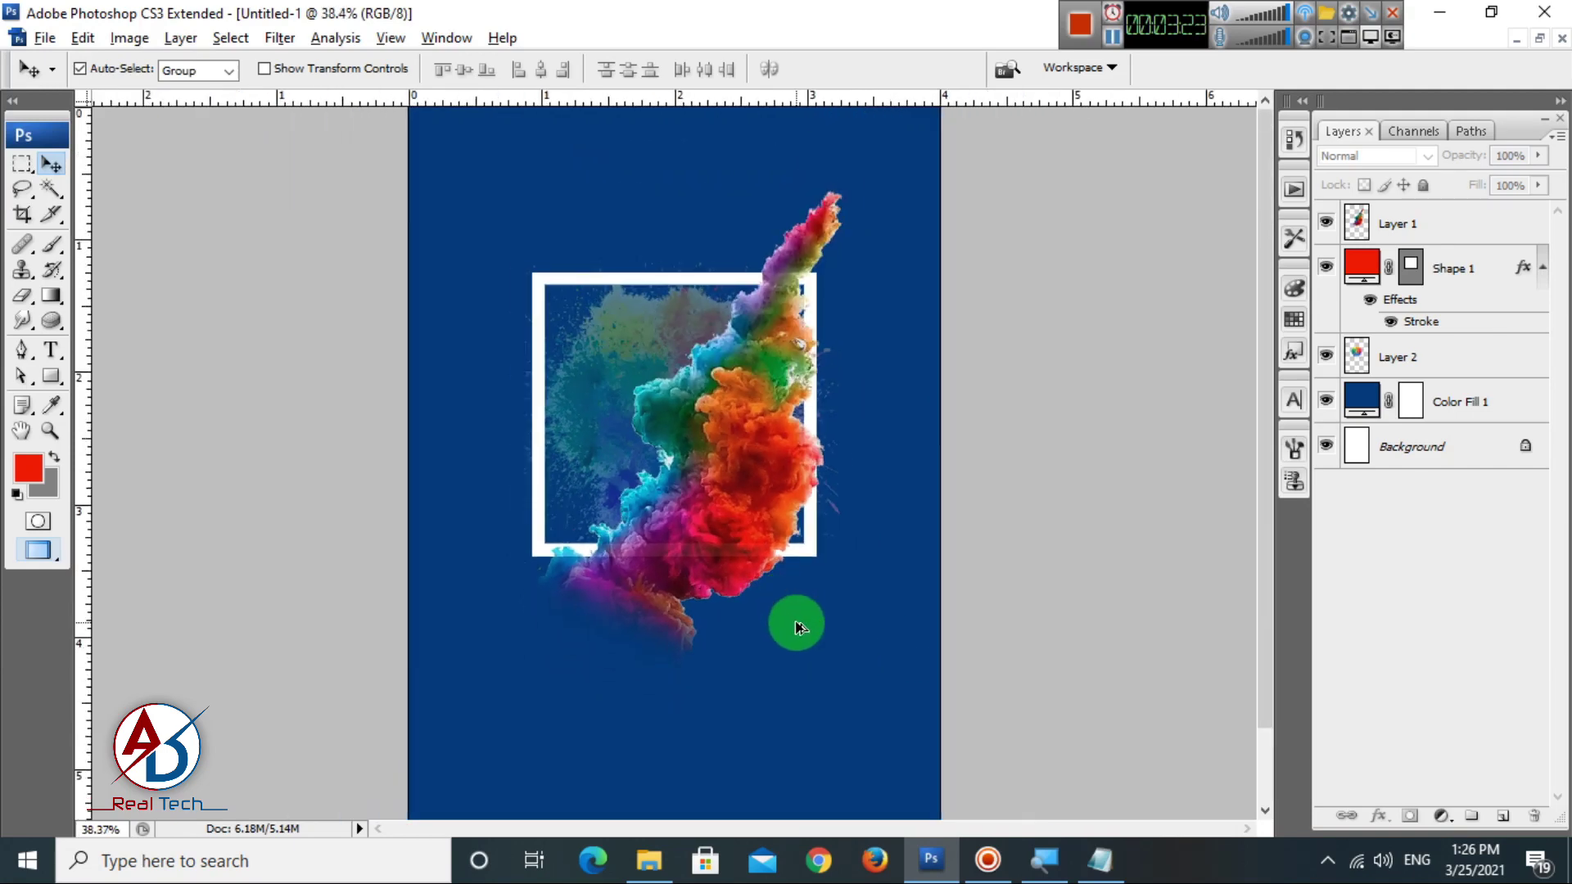
scroll(797, 624, up, 3)
drag(855, 614, 904, 657)
scroll(886, 621, down, 1)
scroll(885, 621, up, 2)
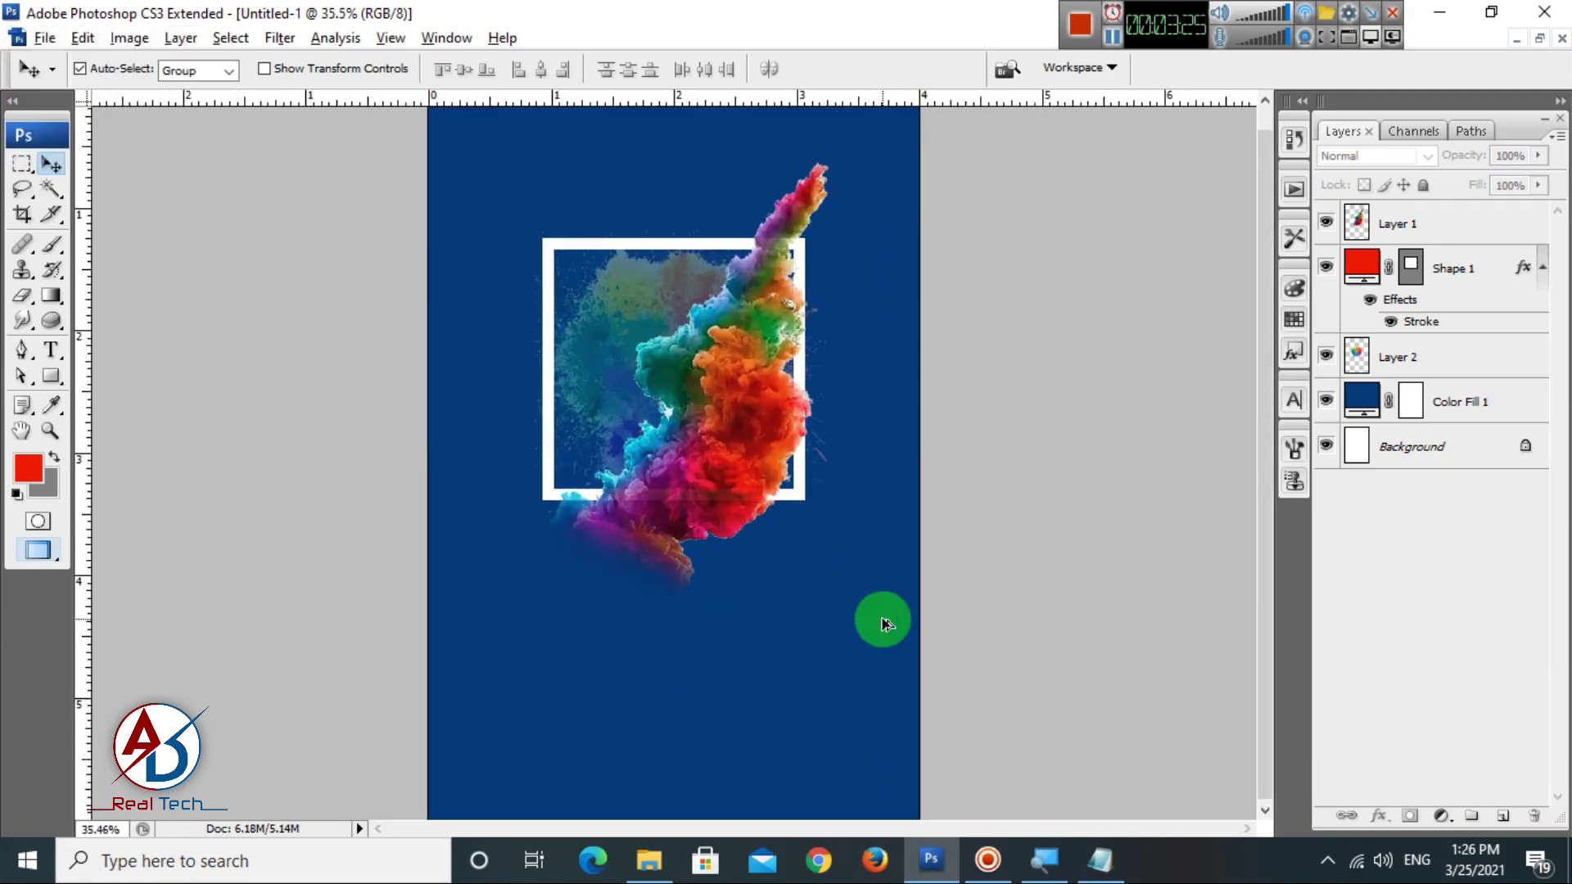
scroll(885, 620, down, 4)
scroll(885, 621, up, 4)
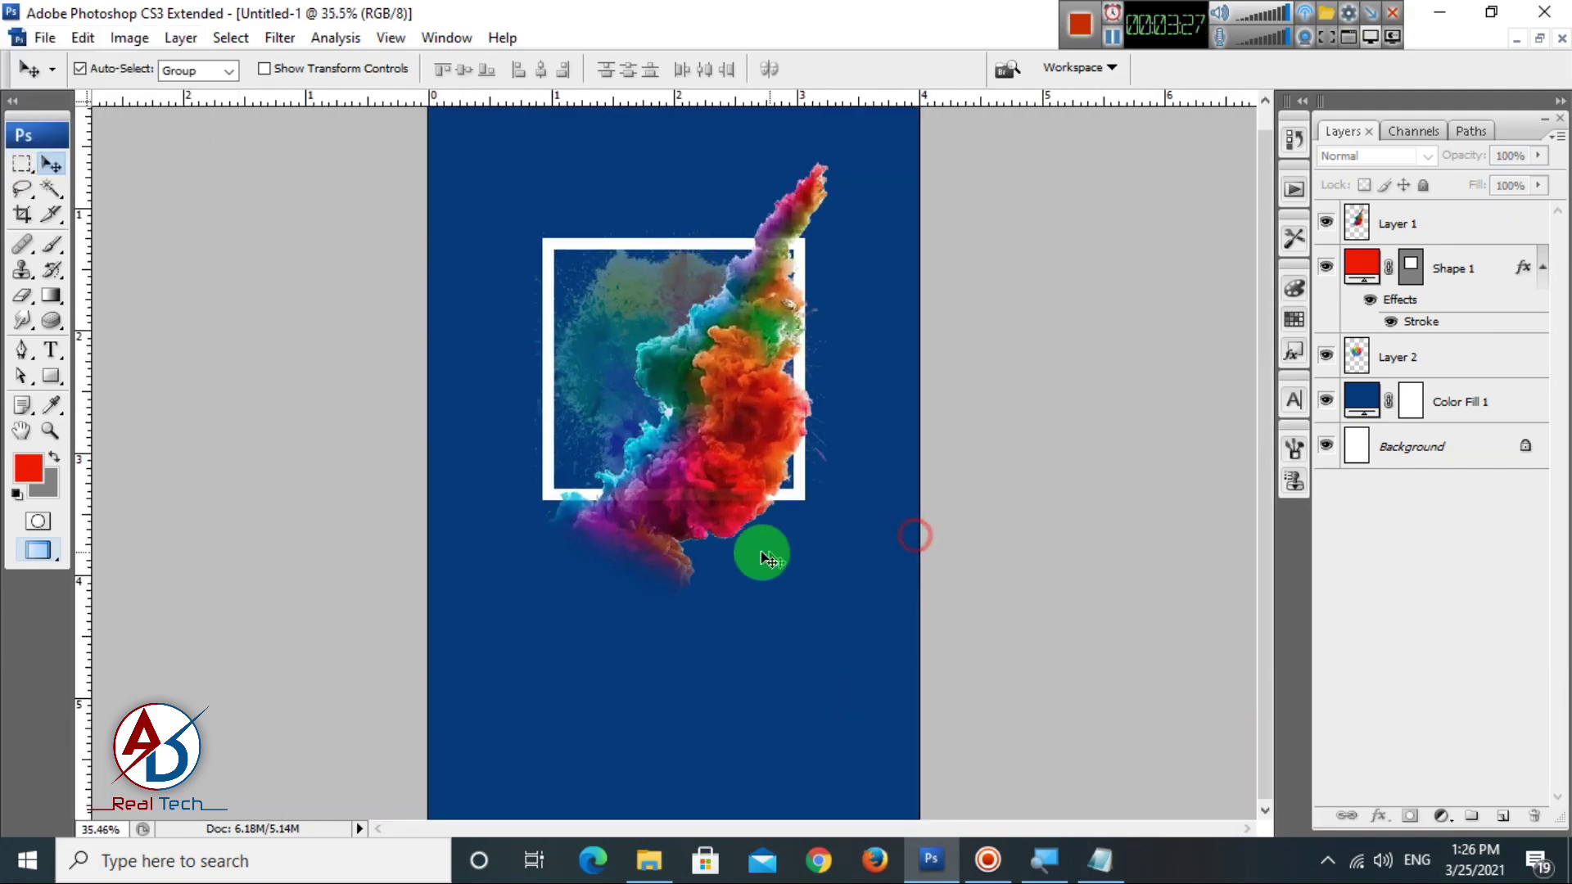
scroll(758, 551, down, 2)
scroll(754, 551, up, 2)
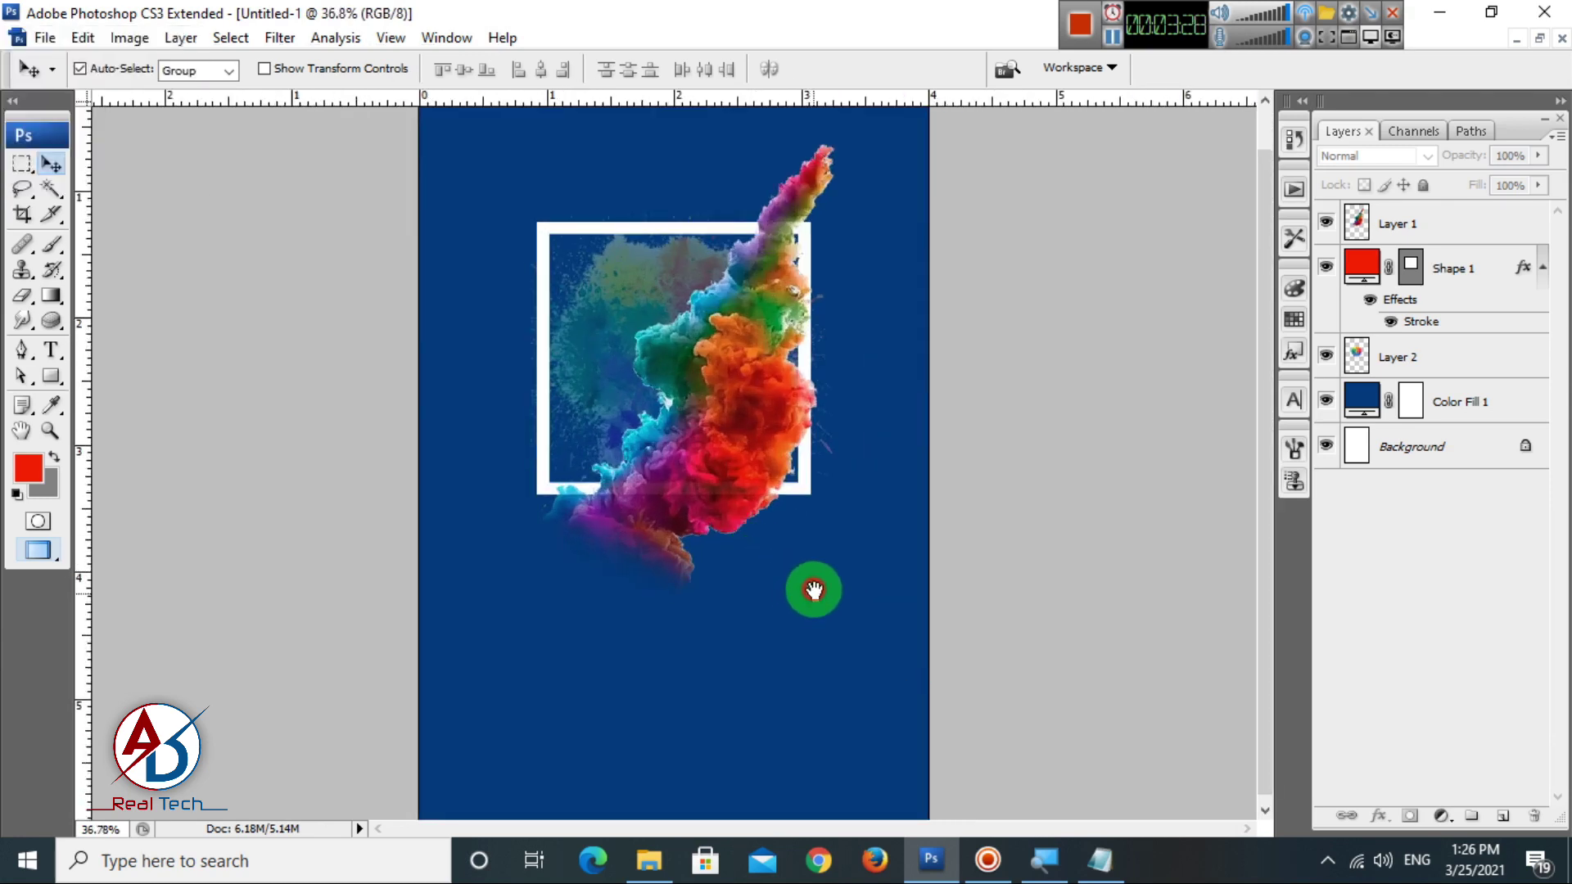
Add the text "HO" just below the lower-left corner of the white frame.
click(51, 350)
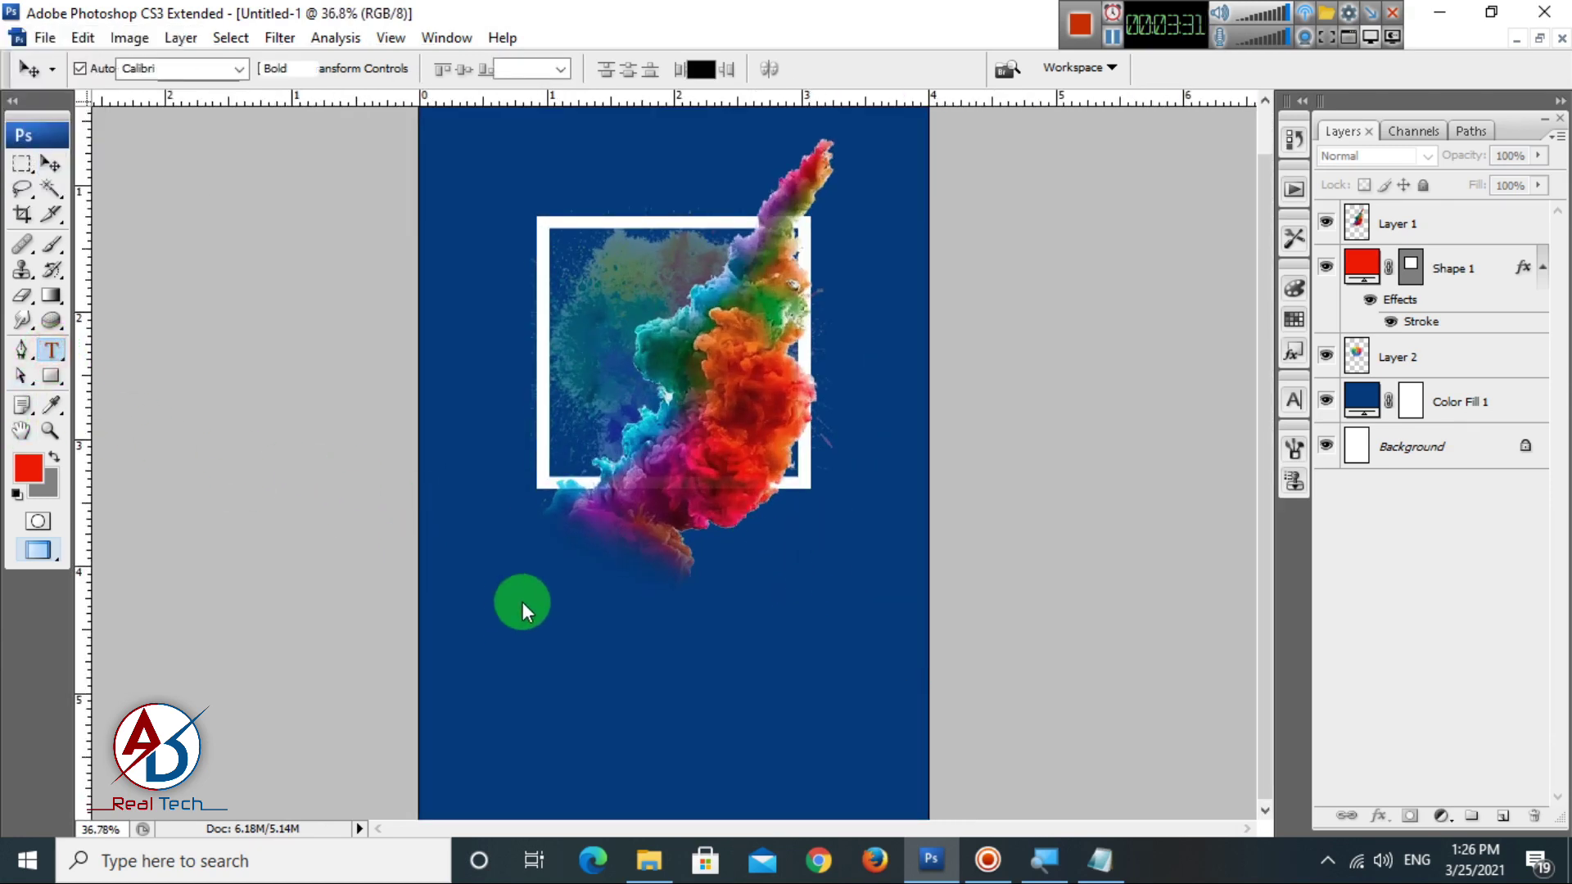
click(538, 574)
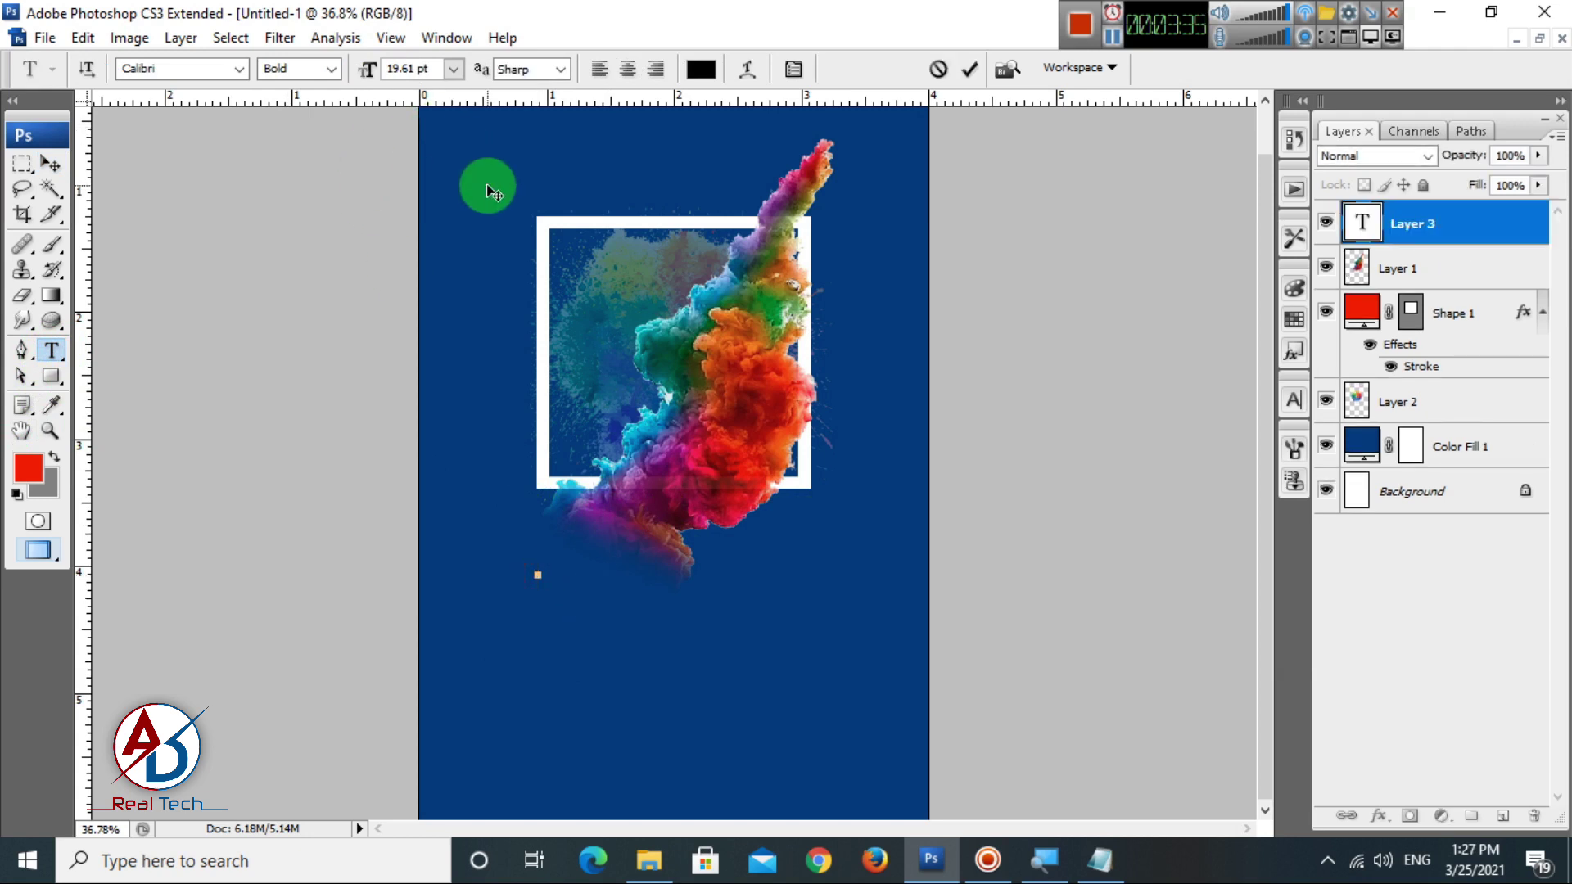
text(Ho)
key(BackSpace)
text(O)
Set the font size of the whole HO text to 48 pt.
key(ctrl+a)
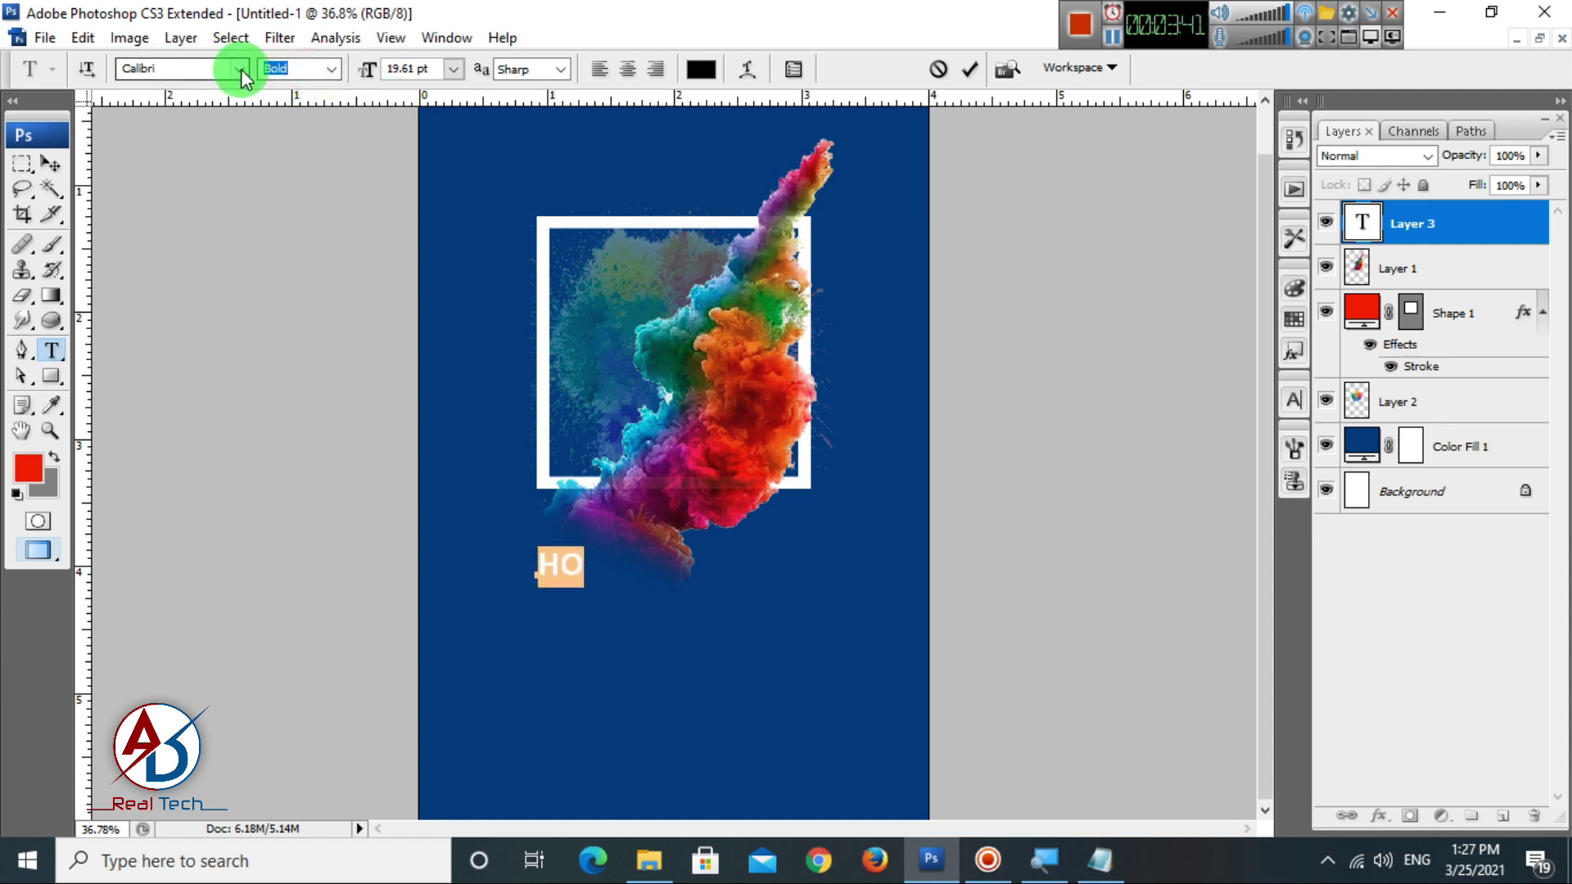
click(334, 68)
click(334, 68)
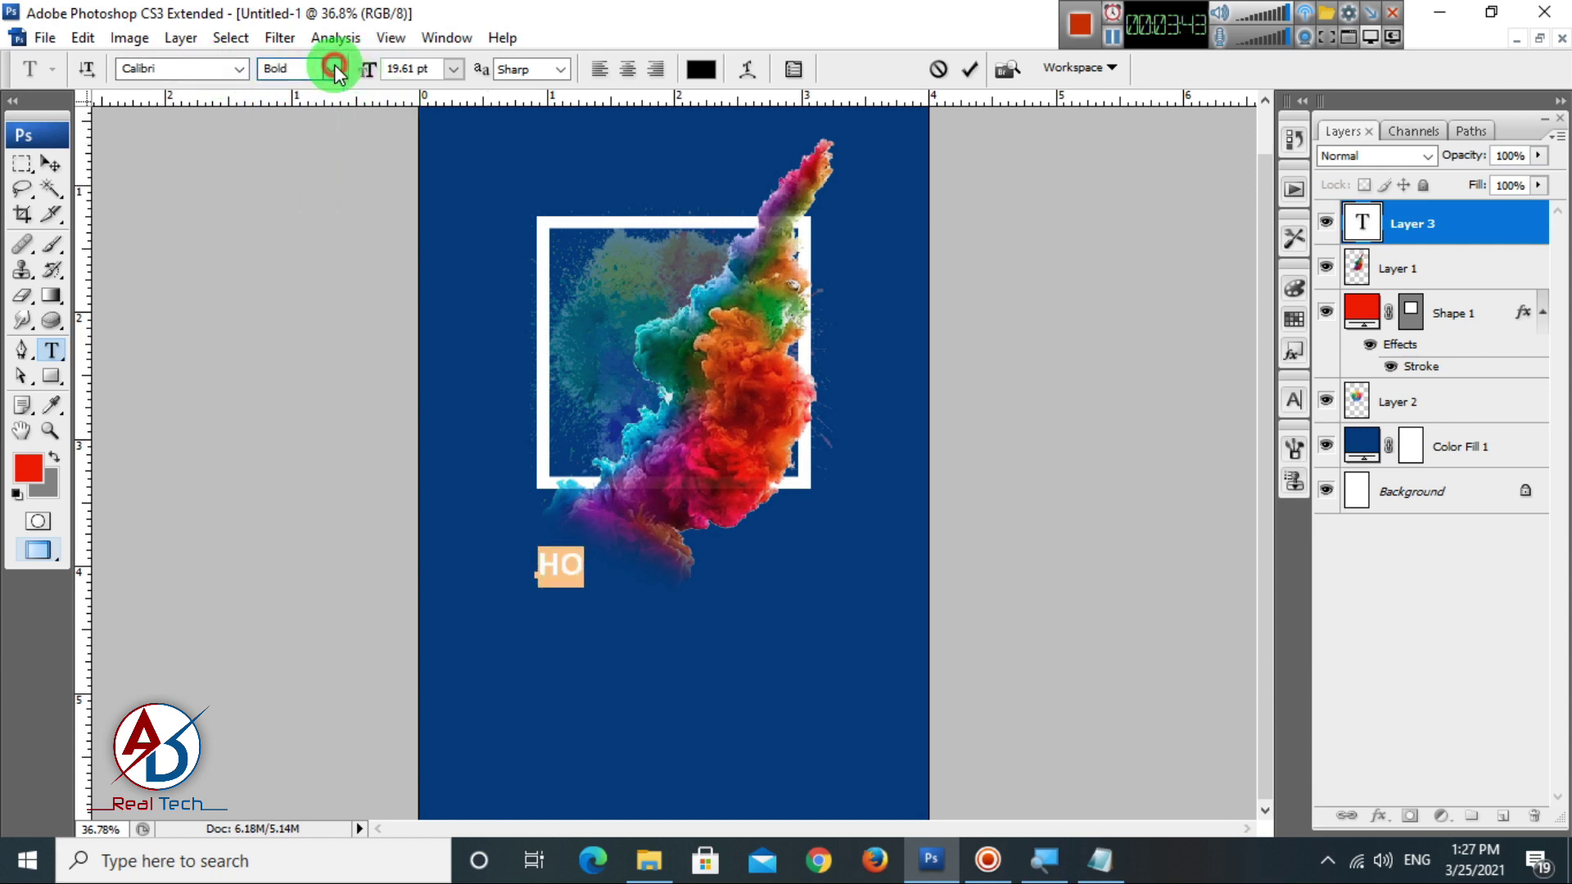
click(454, 74)
click(446, 397)
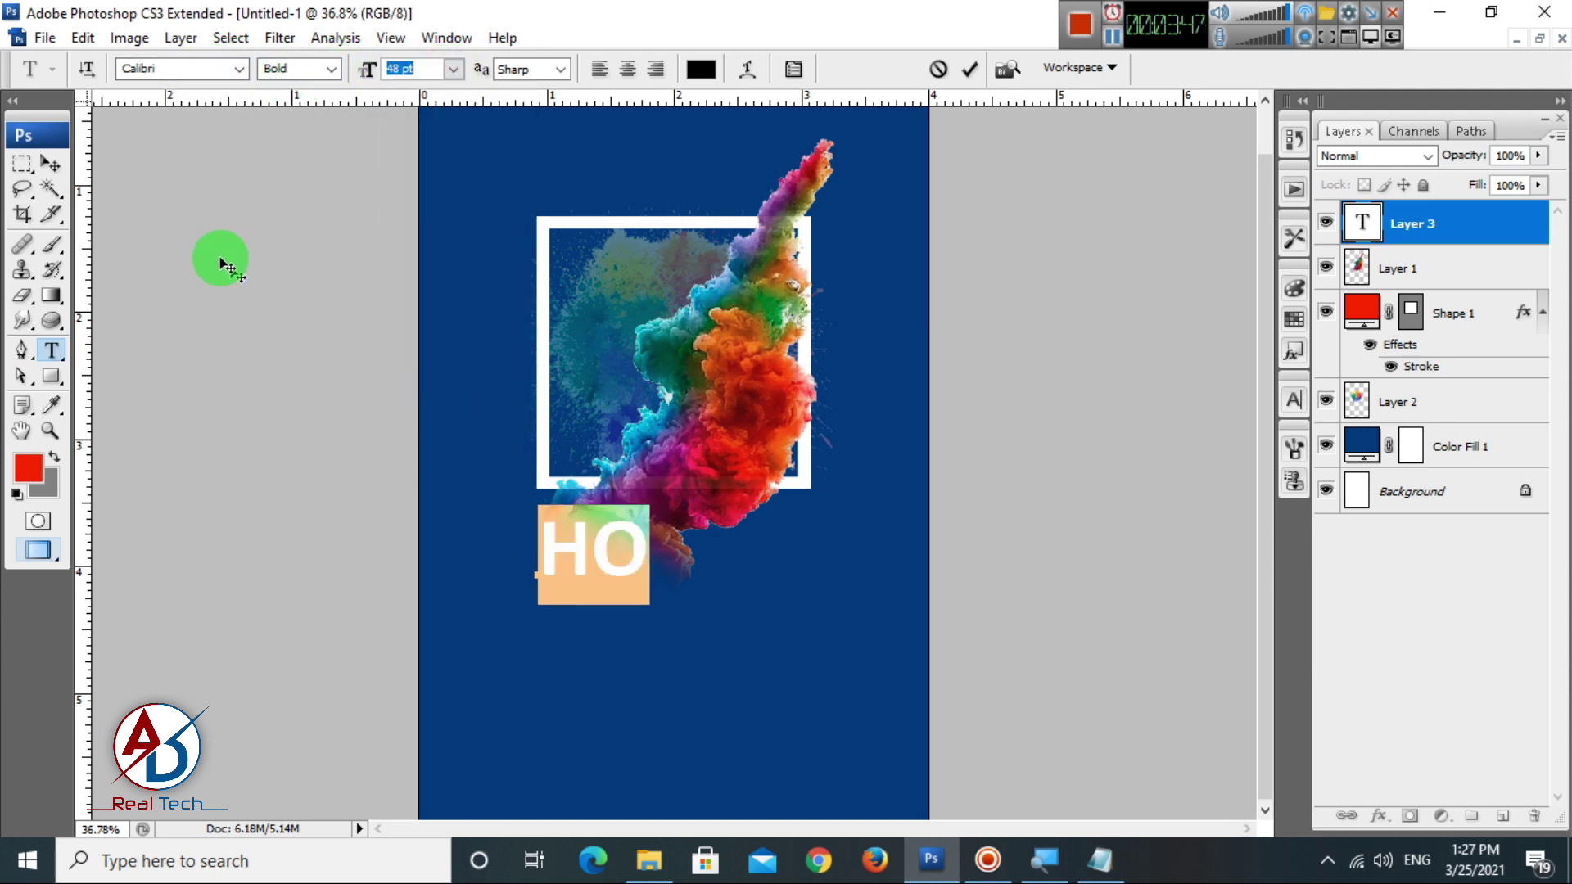
Enlarge the HO text to 182.8% and place it over the lower part of the white frame.
click(54, 164)
drag(606, 555, 734, 458)
key(ctrl+t)
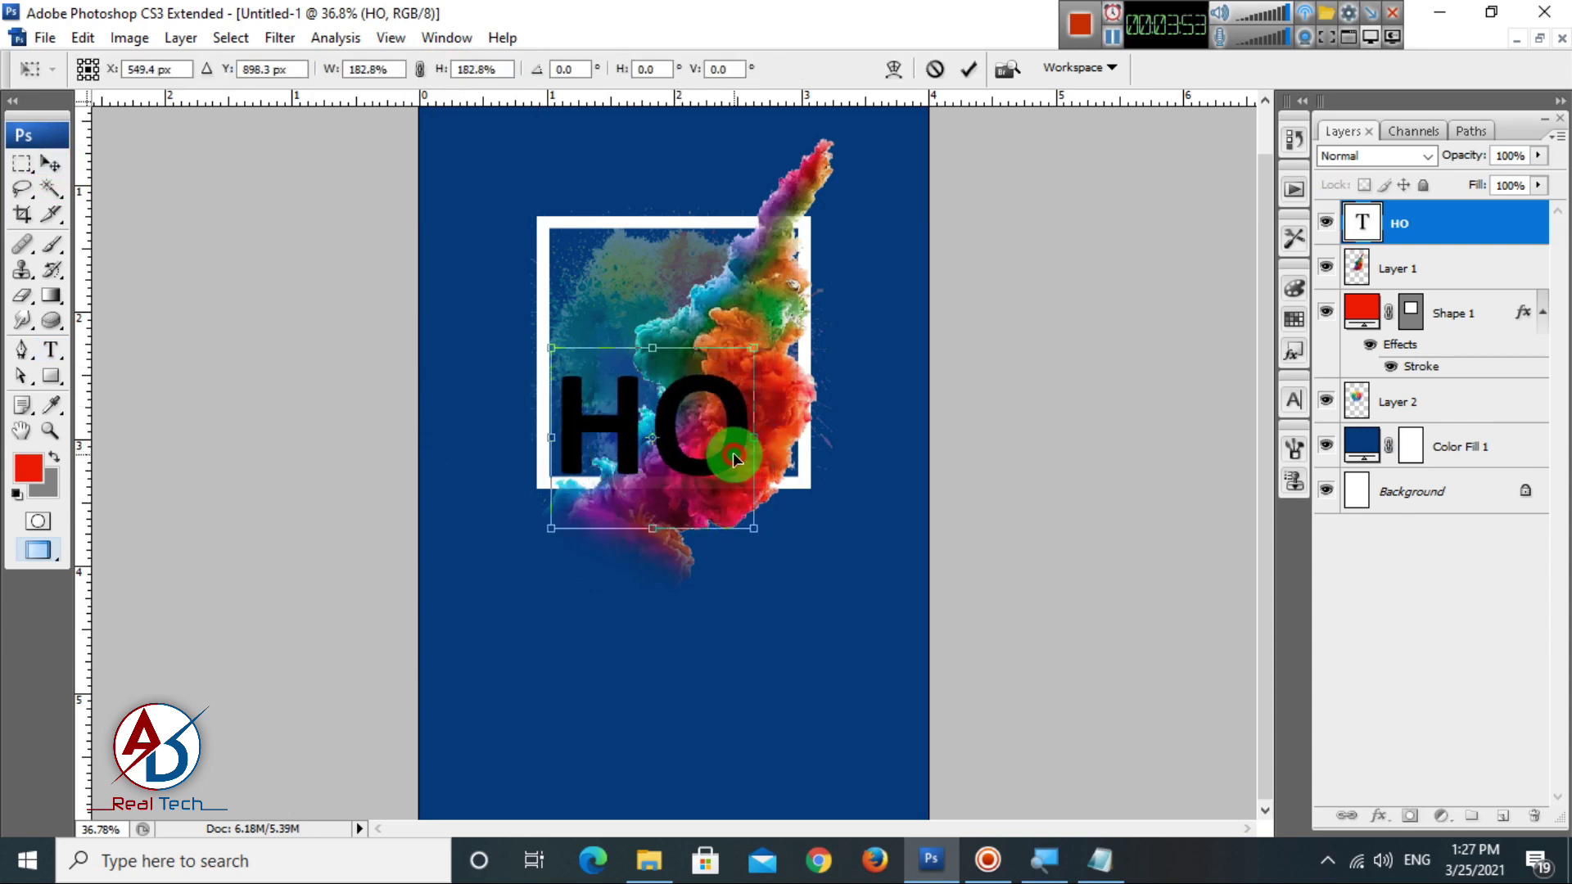
key(Return)
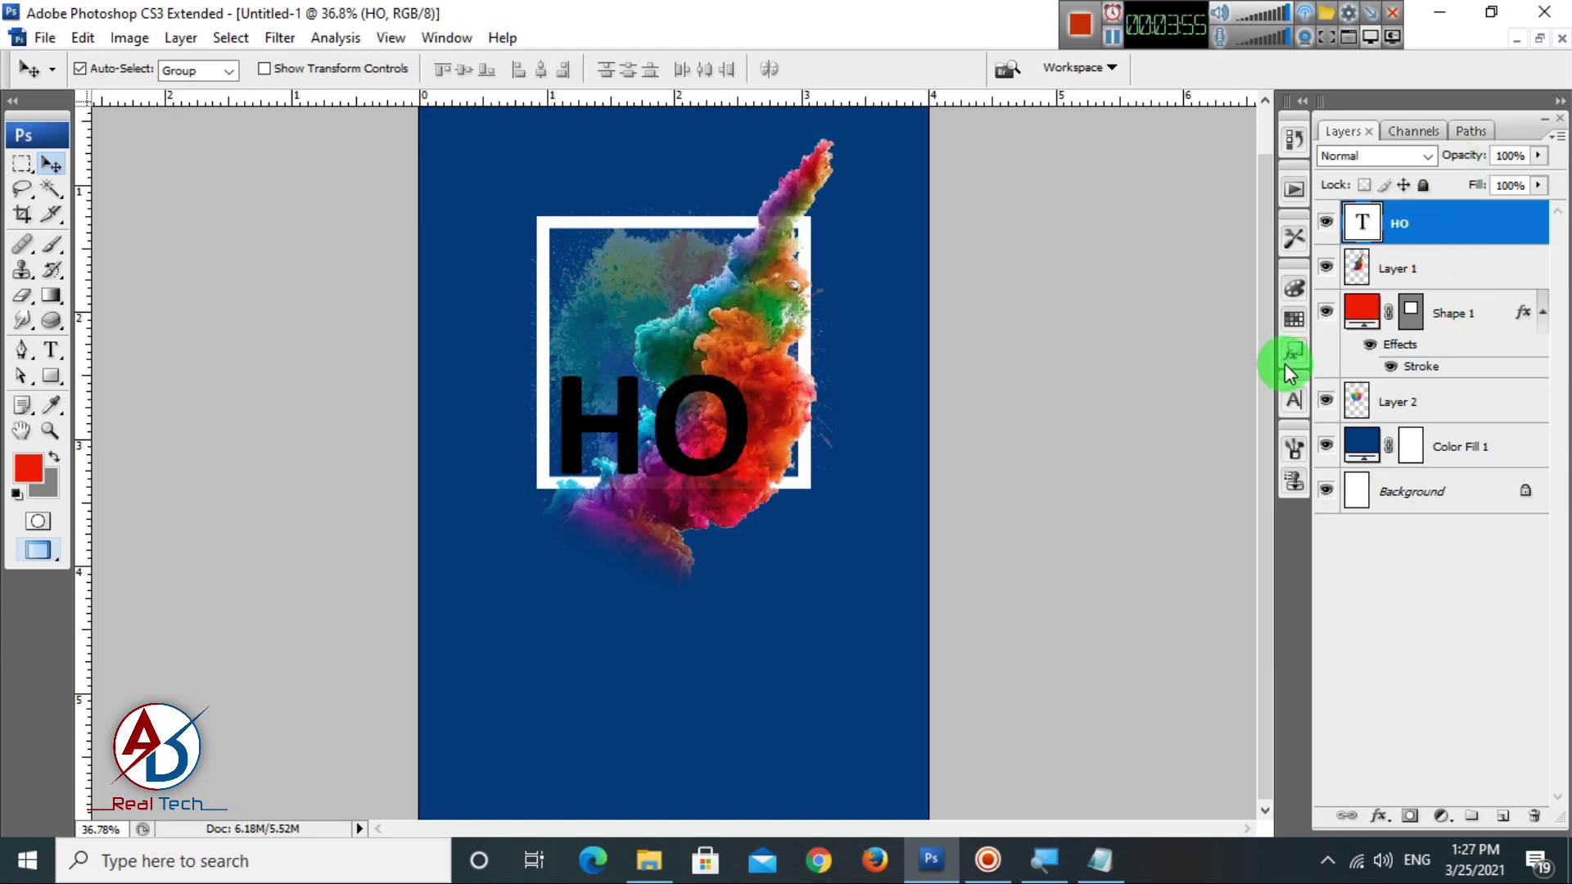
Change the color of the HO text to white, ffffff.
click(1294, 399)
click(1214, 548)
drag(928, 359, 852, 129)
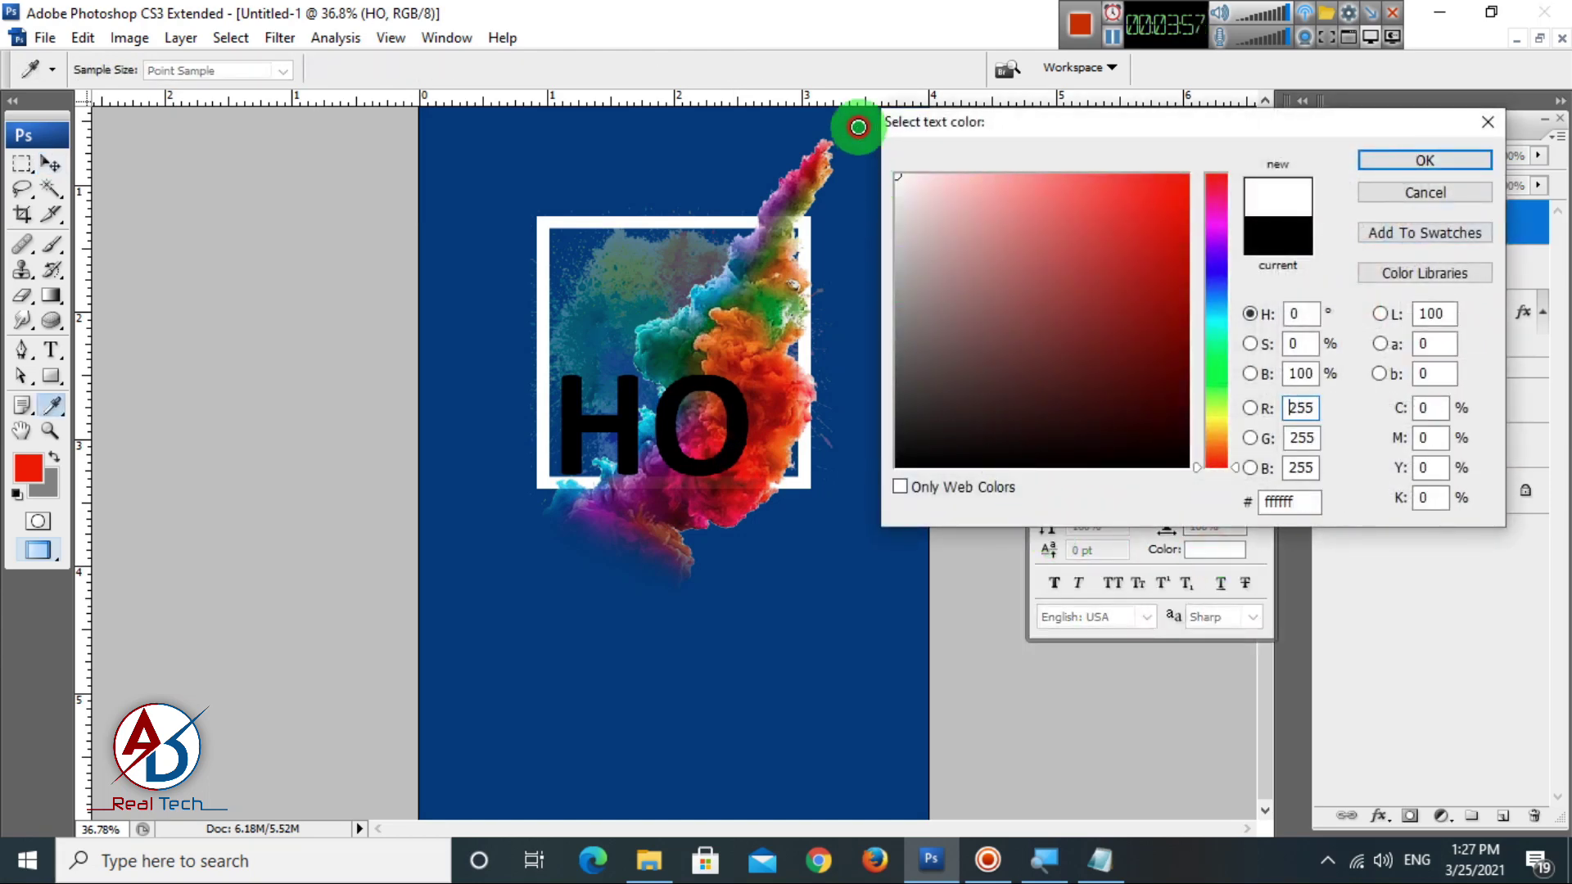
click(1381, 157)
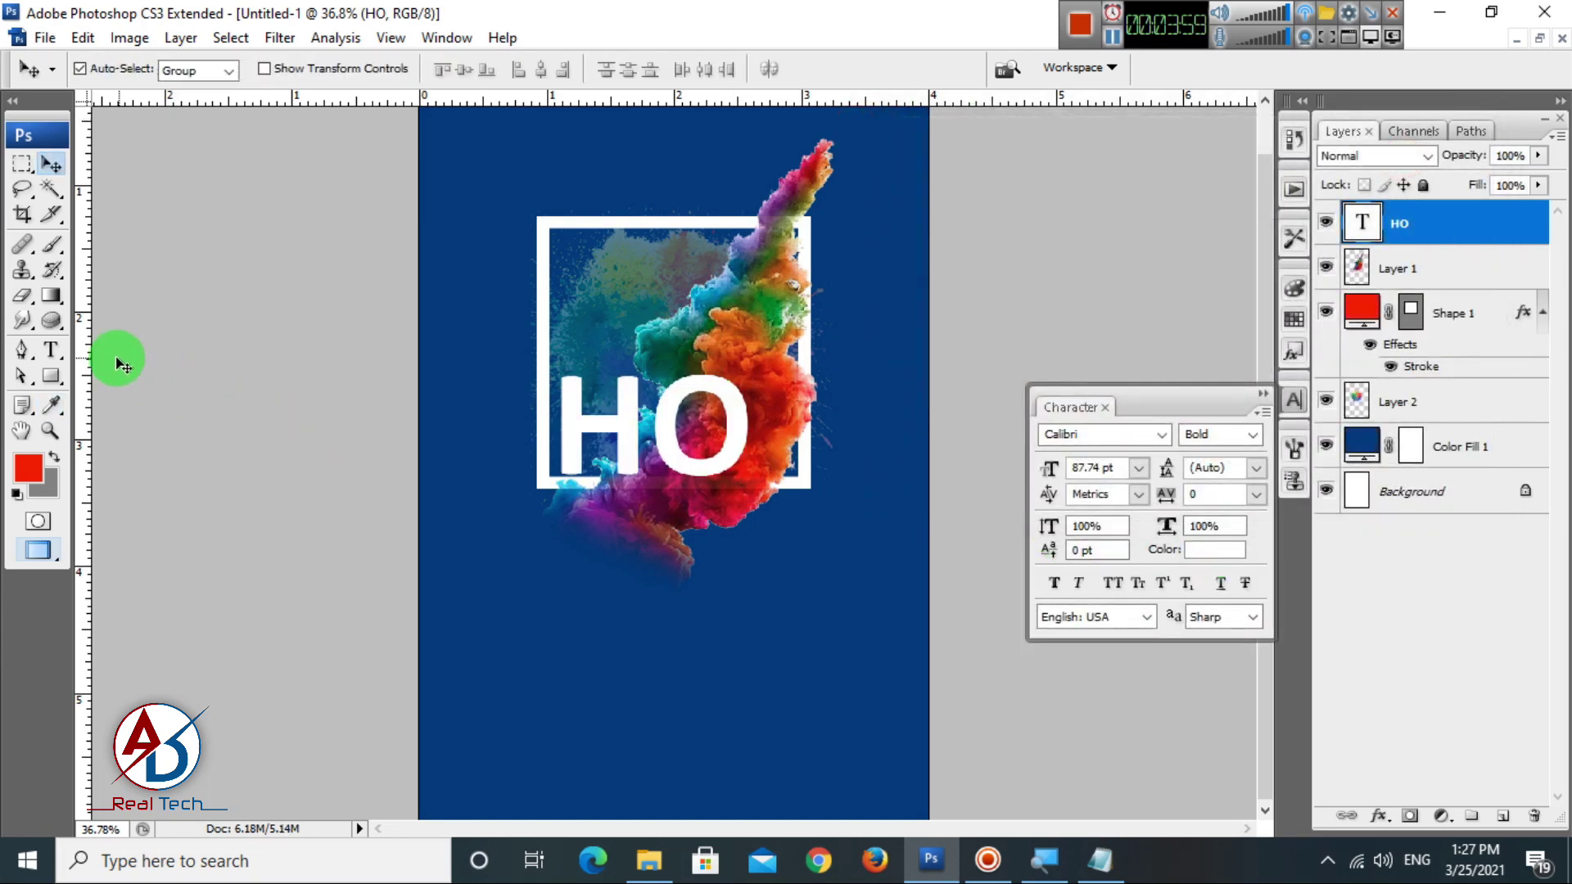
Try successive fonts on the HO text and apply Coalition.
click(57, 352)
double_click(659, 491)
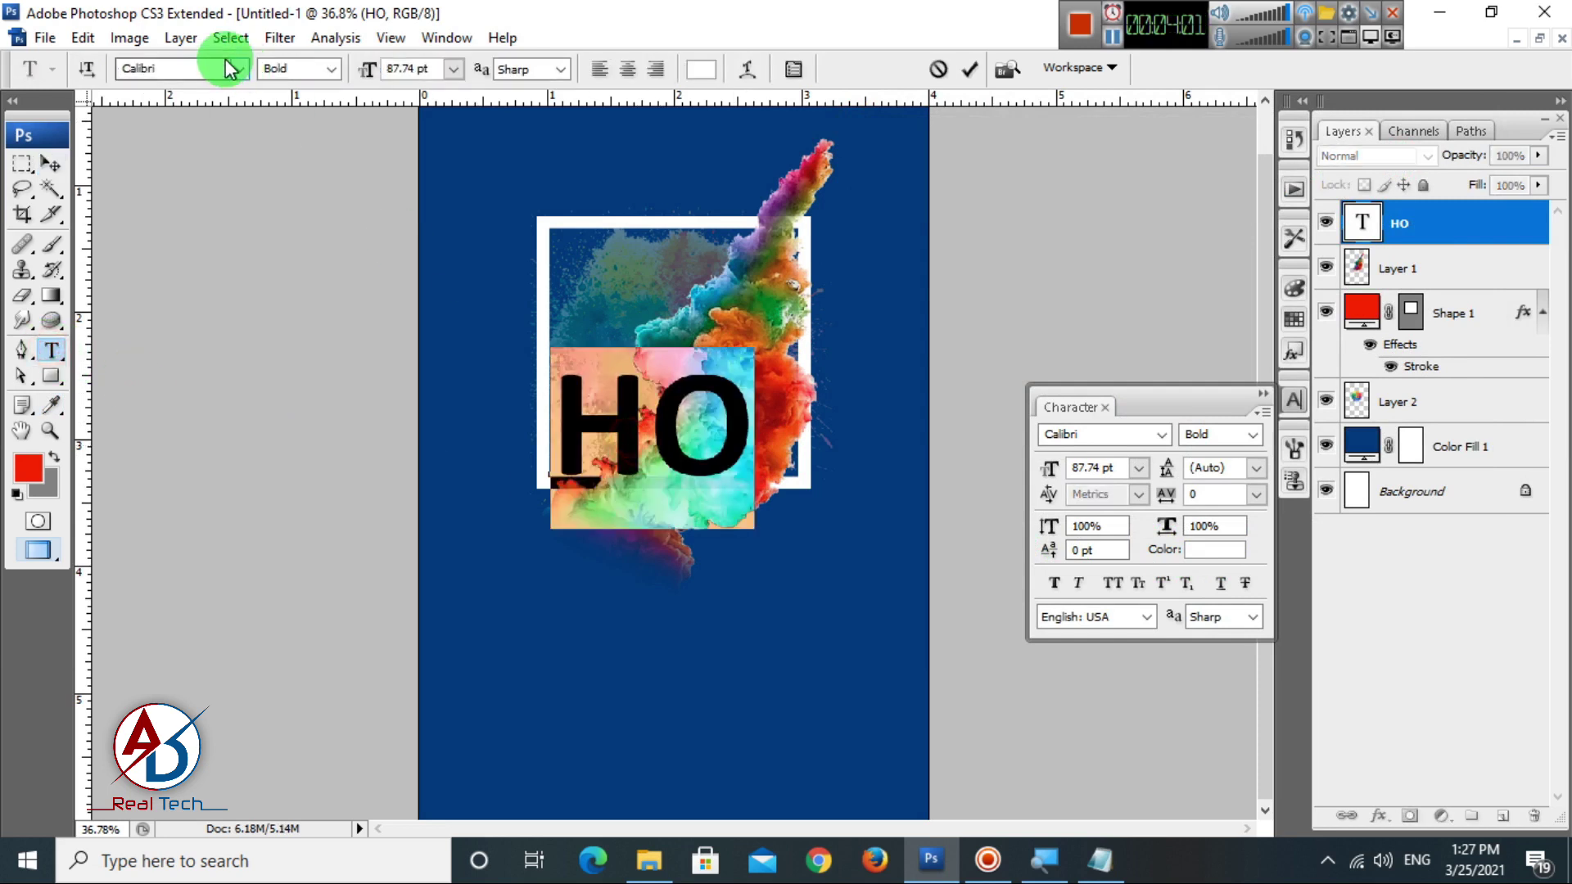
key(Down)
key(Down)
key(Down)
key(Down)
key(Down)
key(Down)
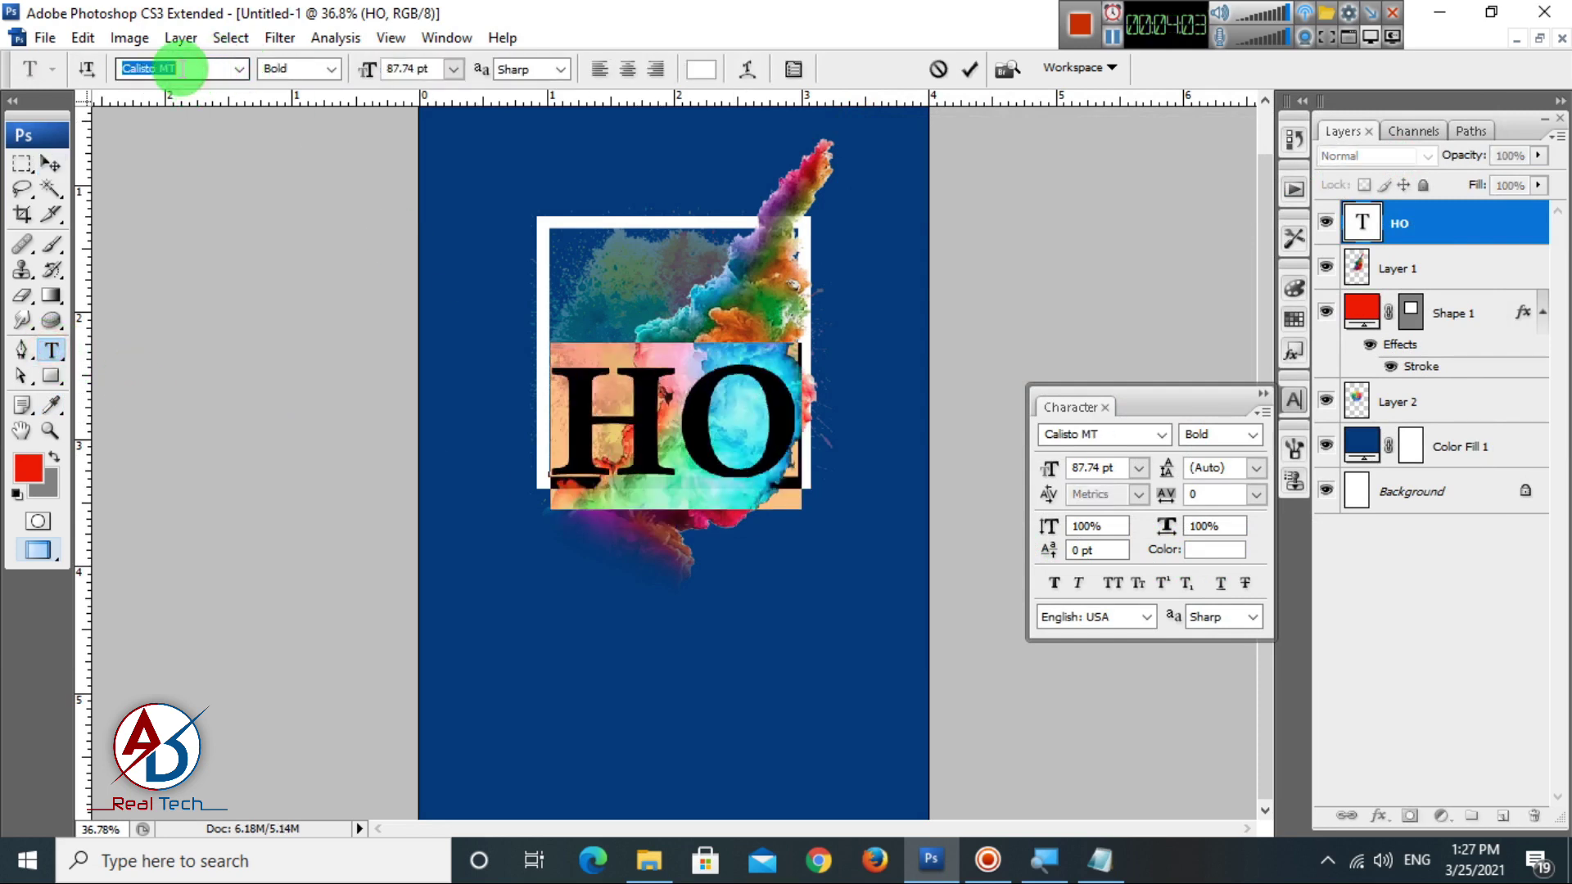
key(Down)
key(Down)
key(Down)
key(Down)
key(Down)
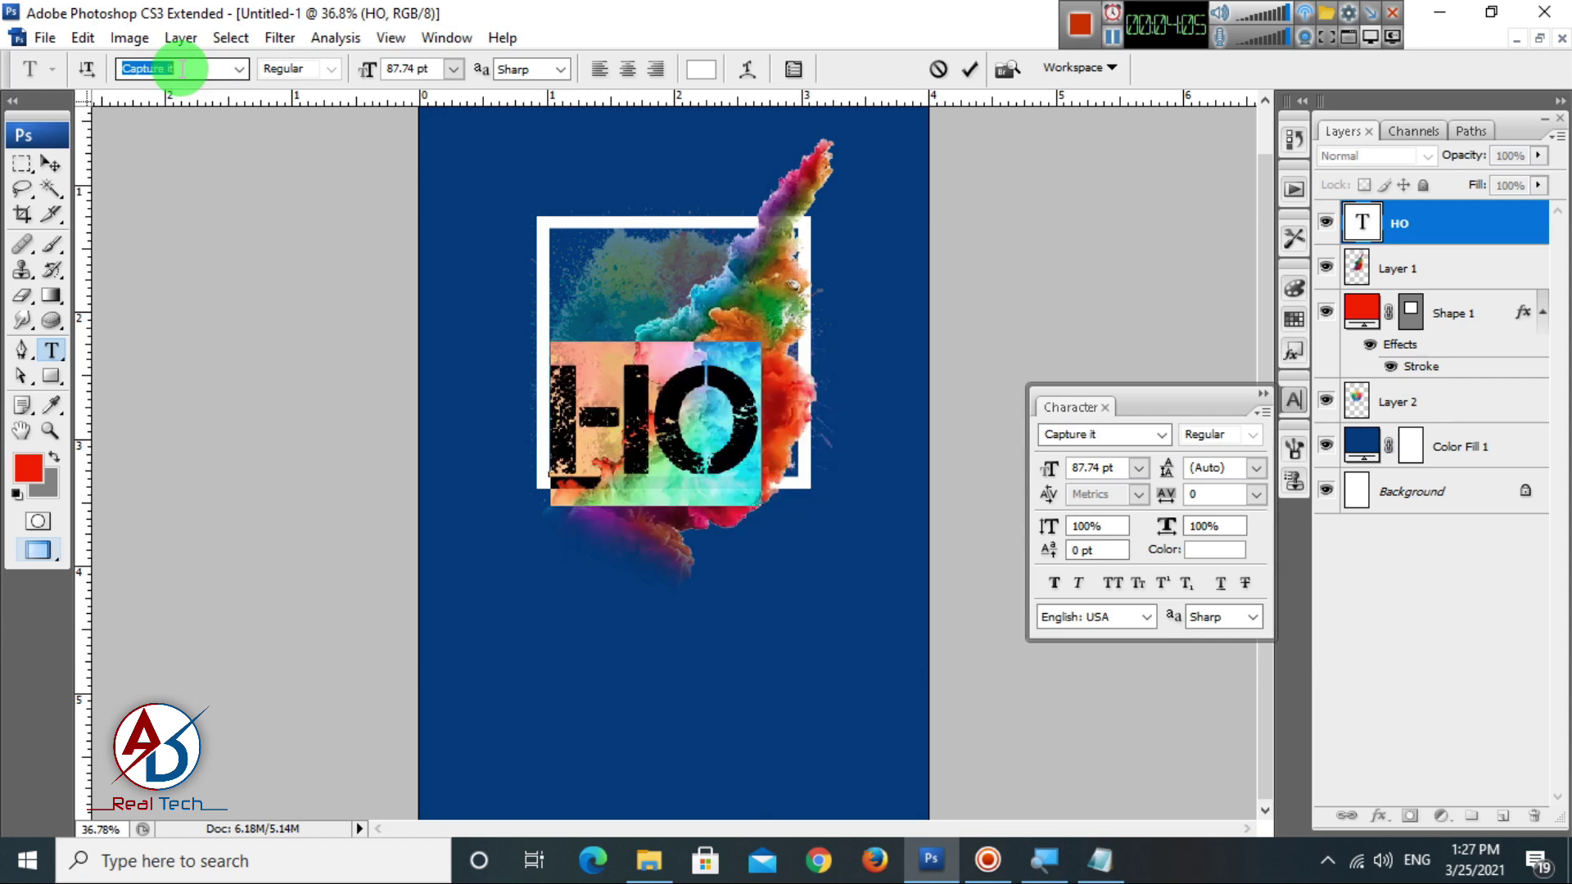
key(Down)
key(Down)
key(Down)
key(Down)
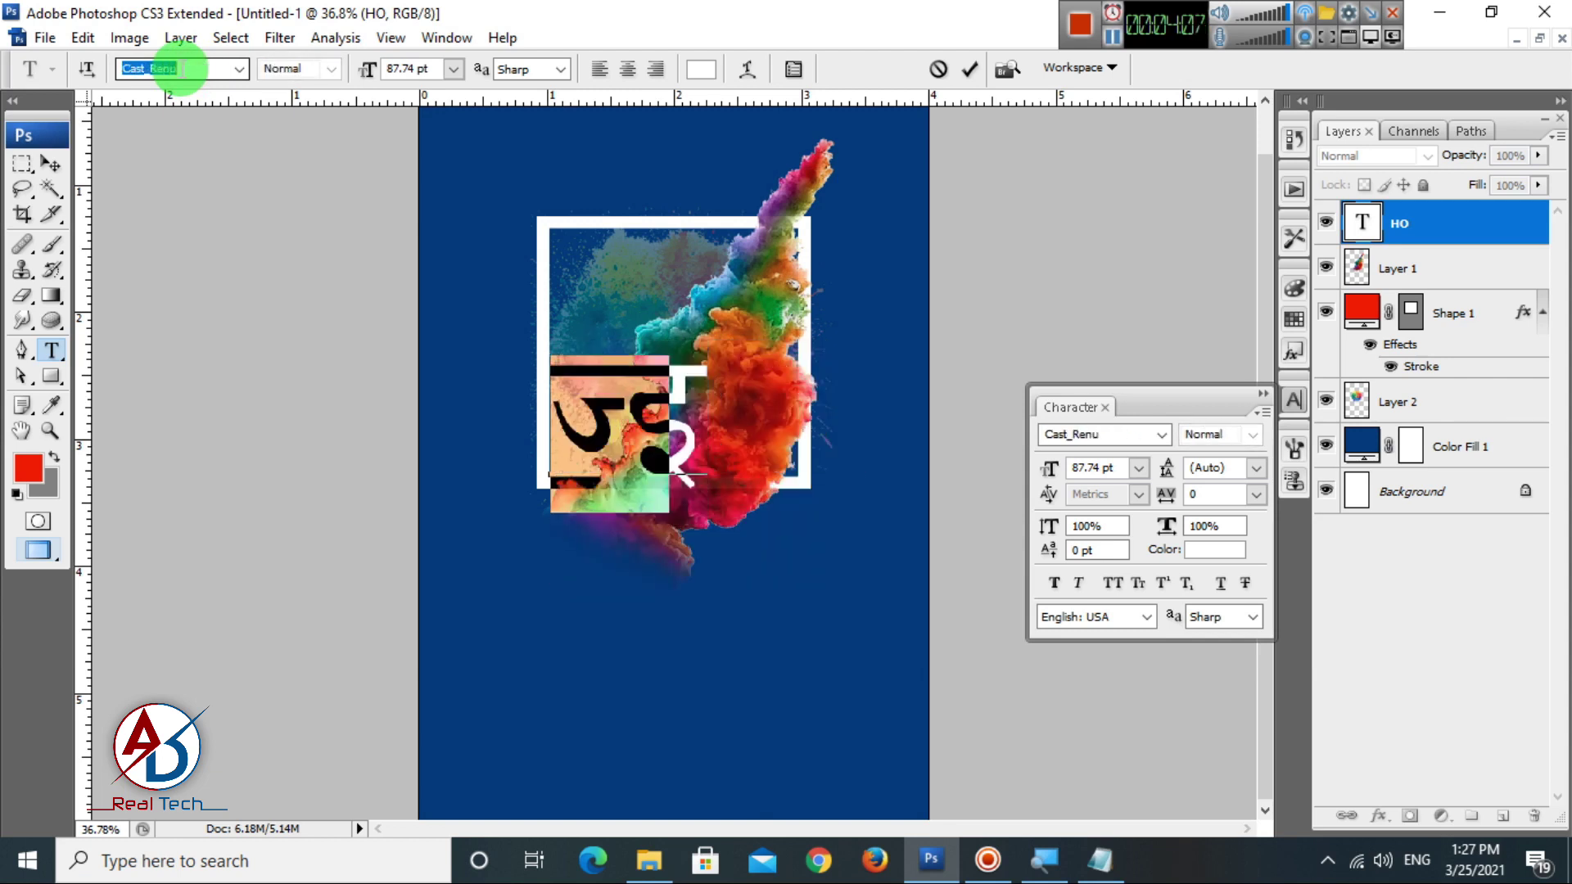
key(Down)
key(Down)
key(Down)
key(Down)
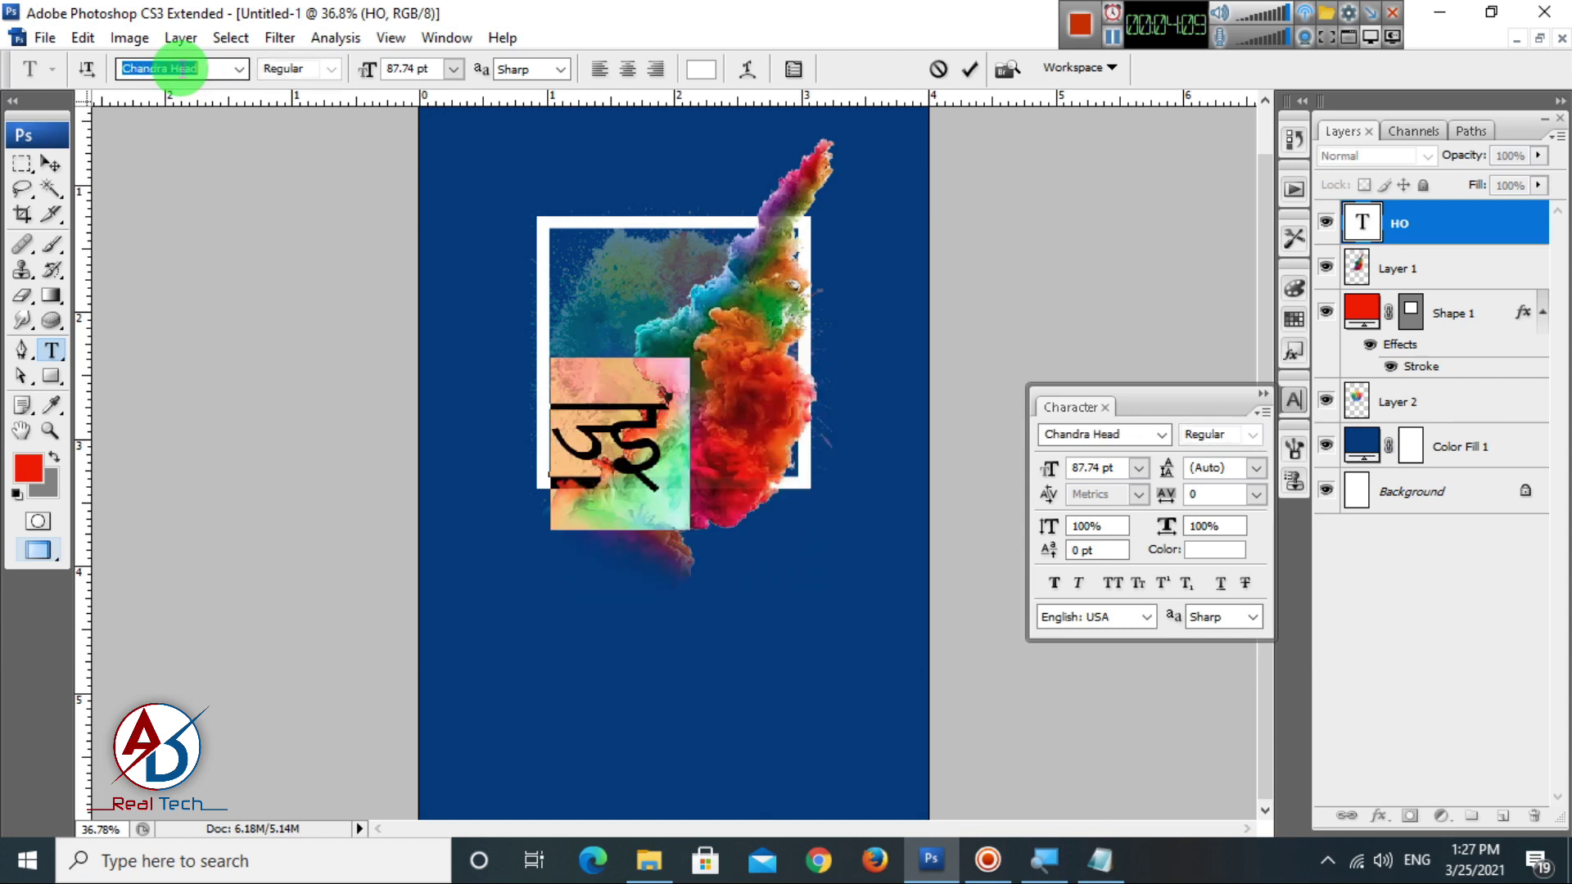
key(Down)
key(Down)
key(Down)
key(Down)
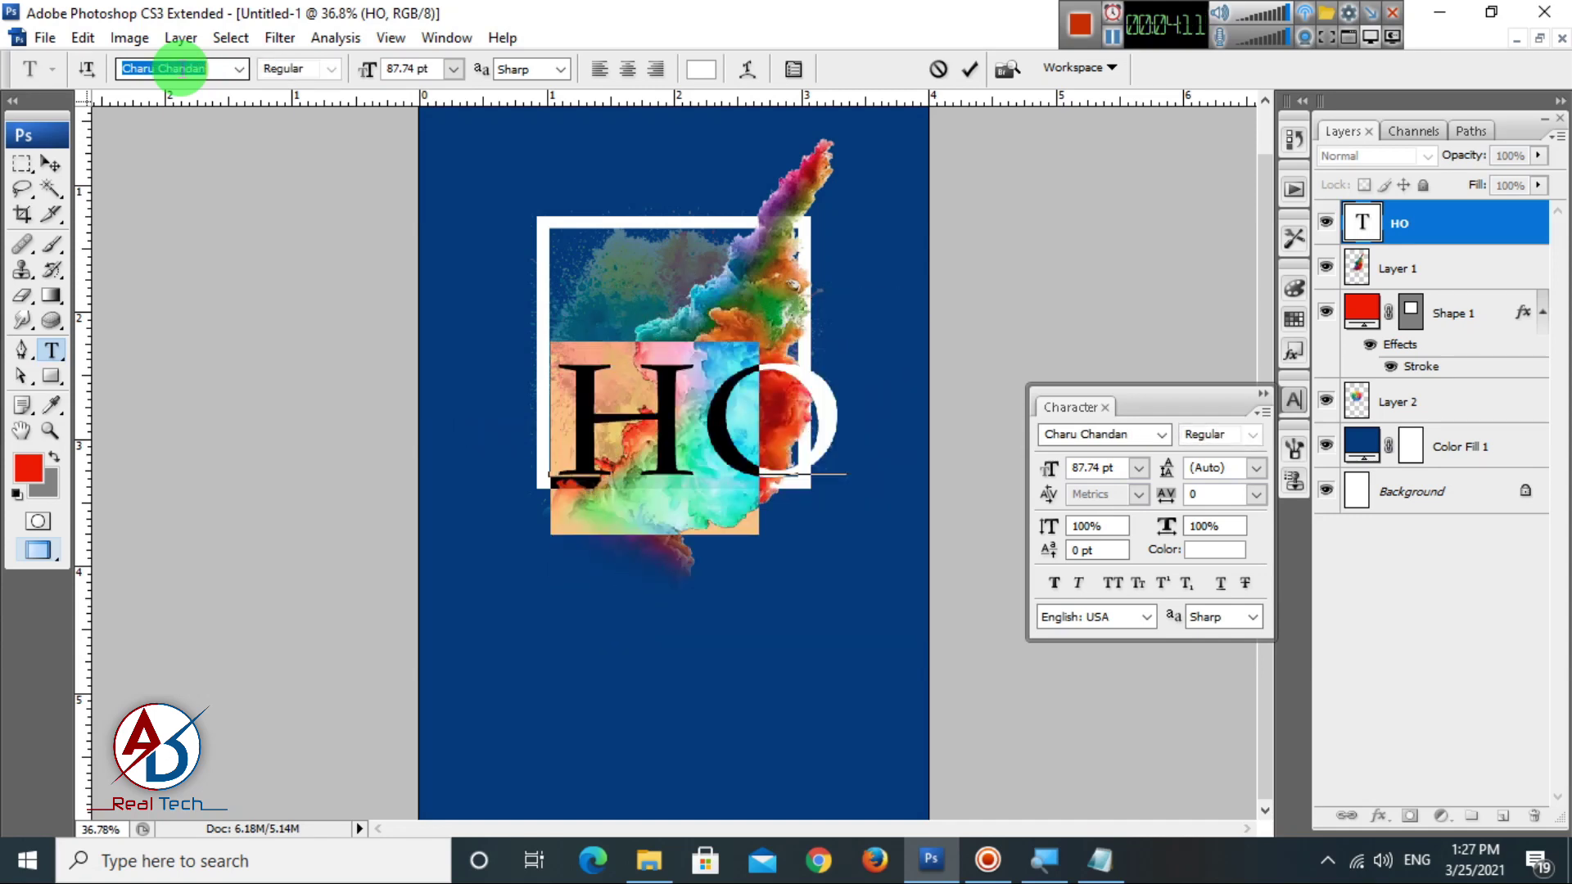
key(Down)
key(Down)
key(Down)
key(Down)
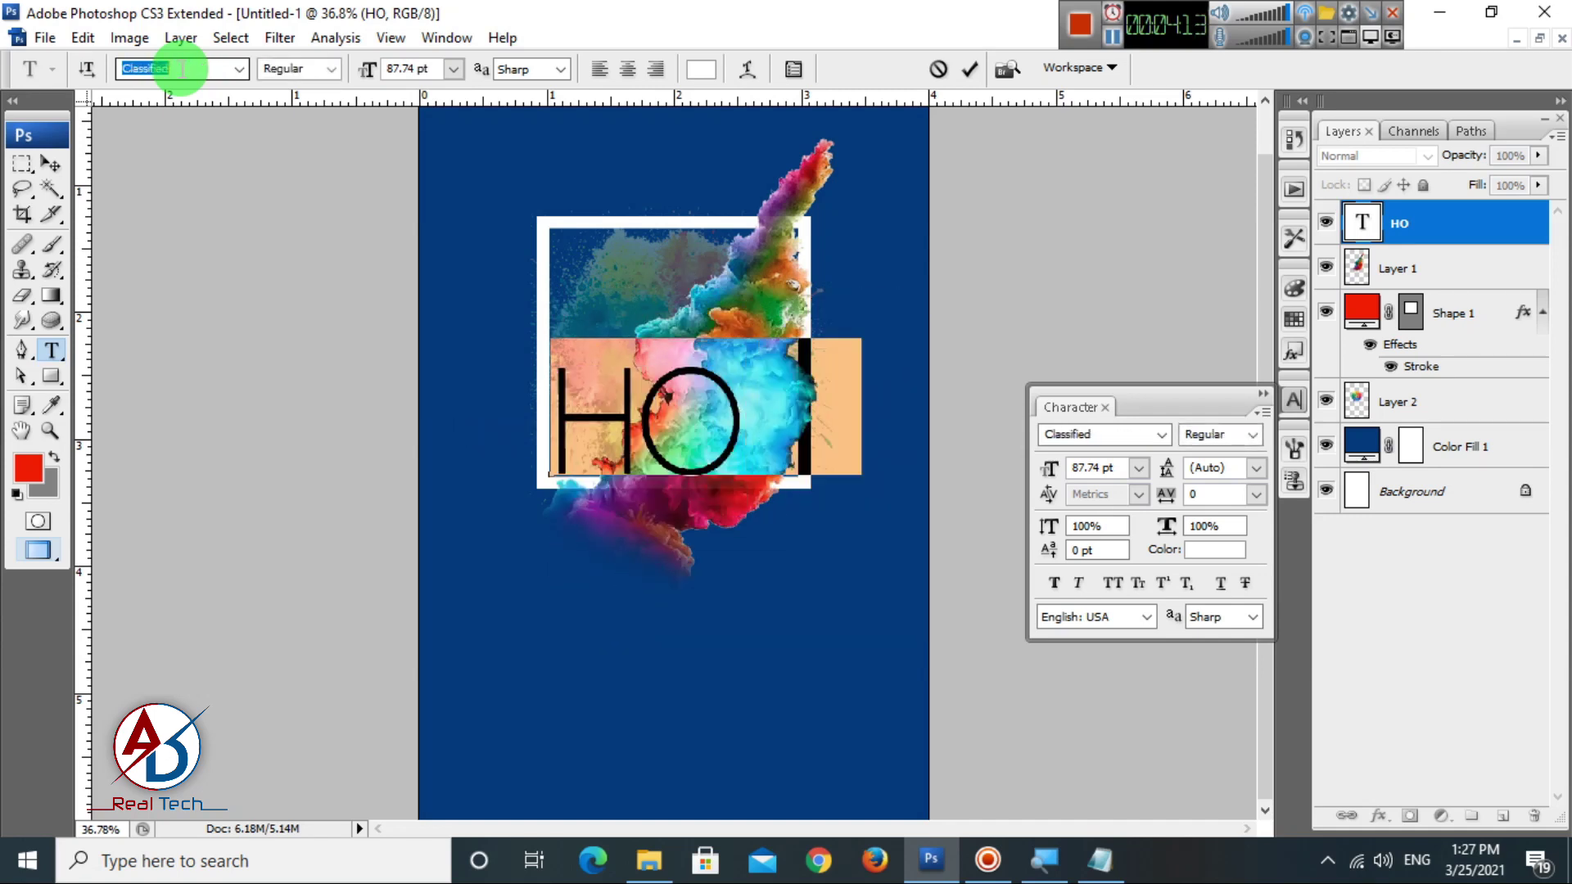
key(Down)
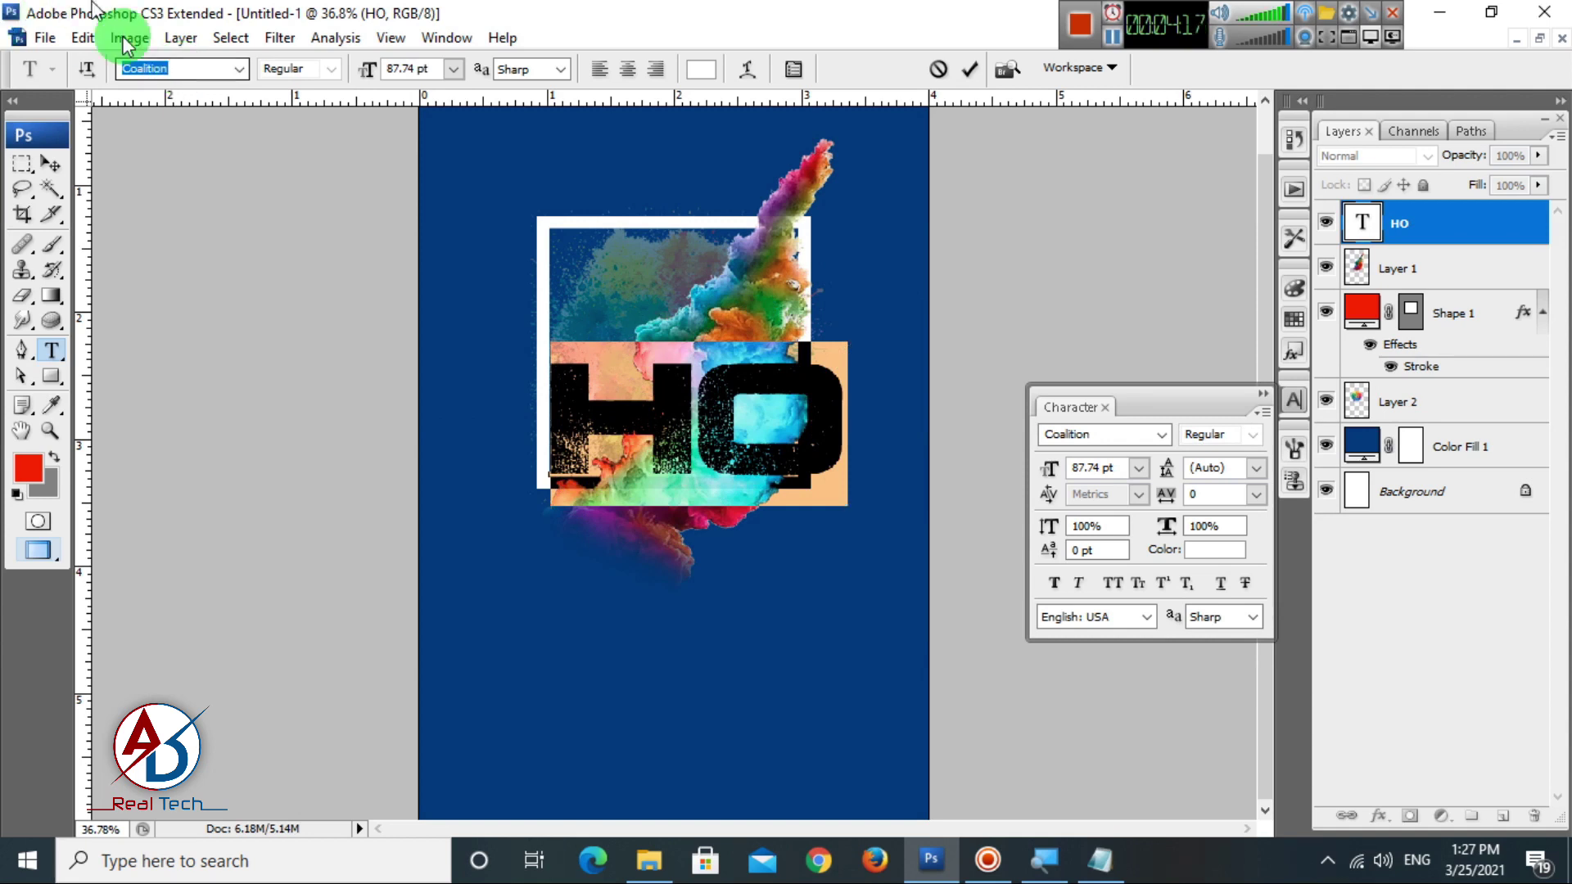
click(47, 164)
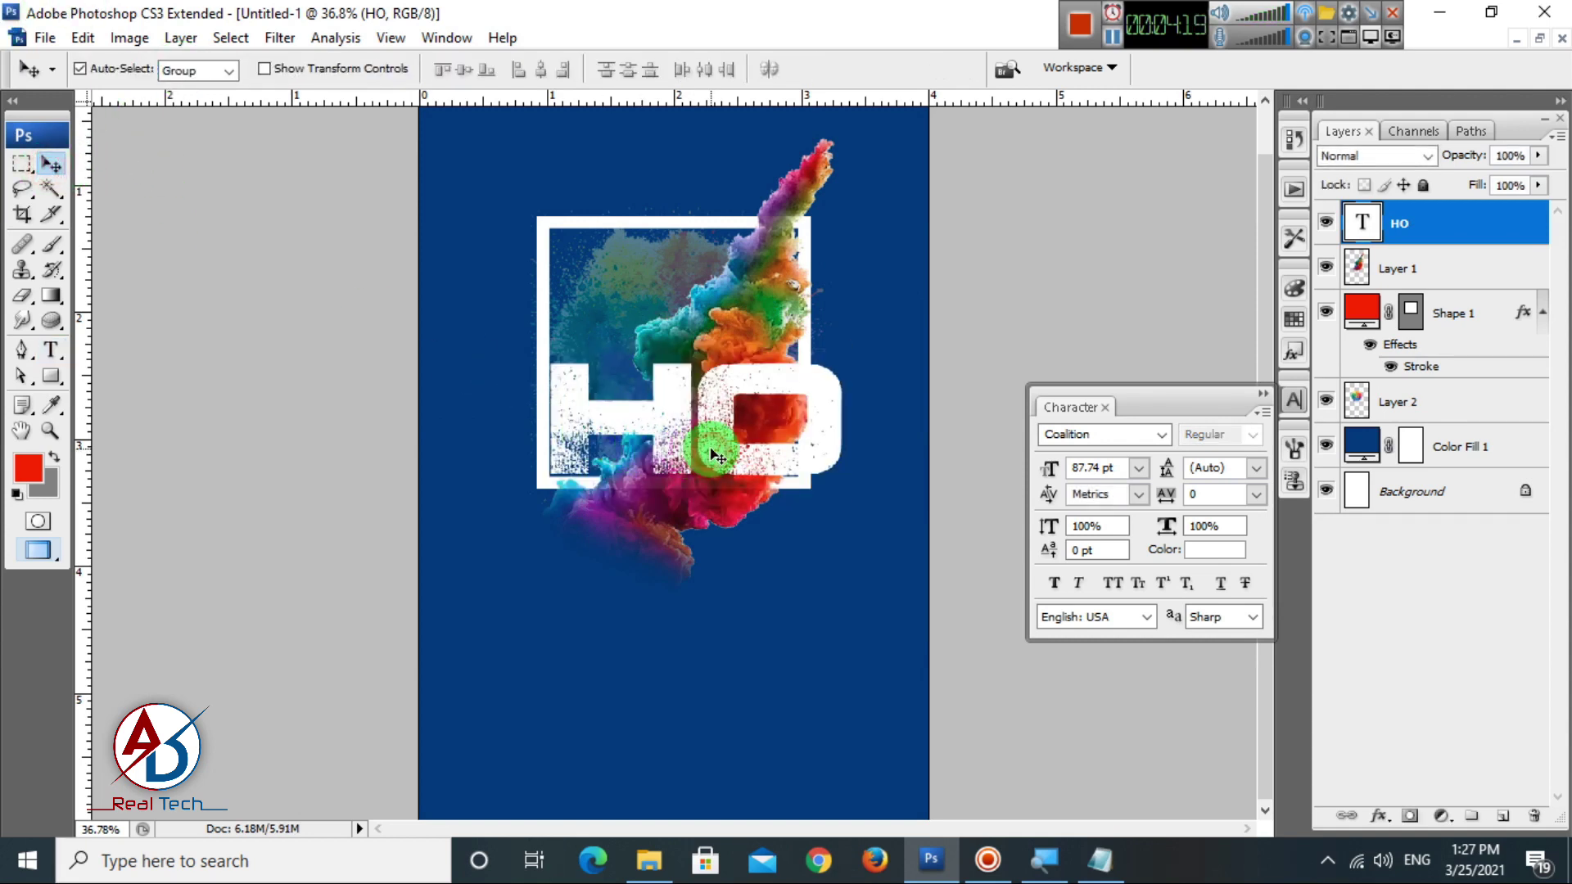
Set the font size of the HO text to 88 pt.
key(ctrl+t)
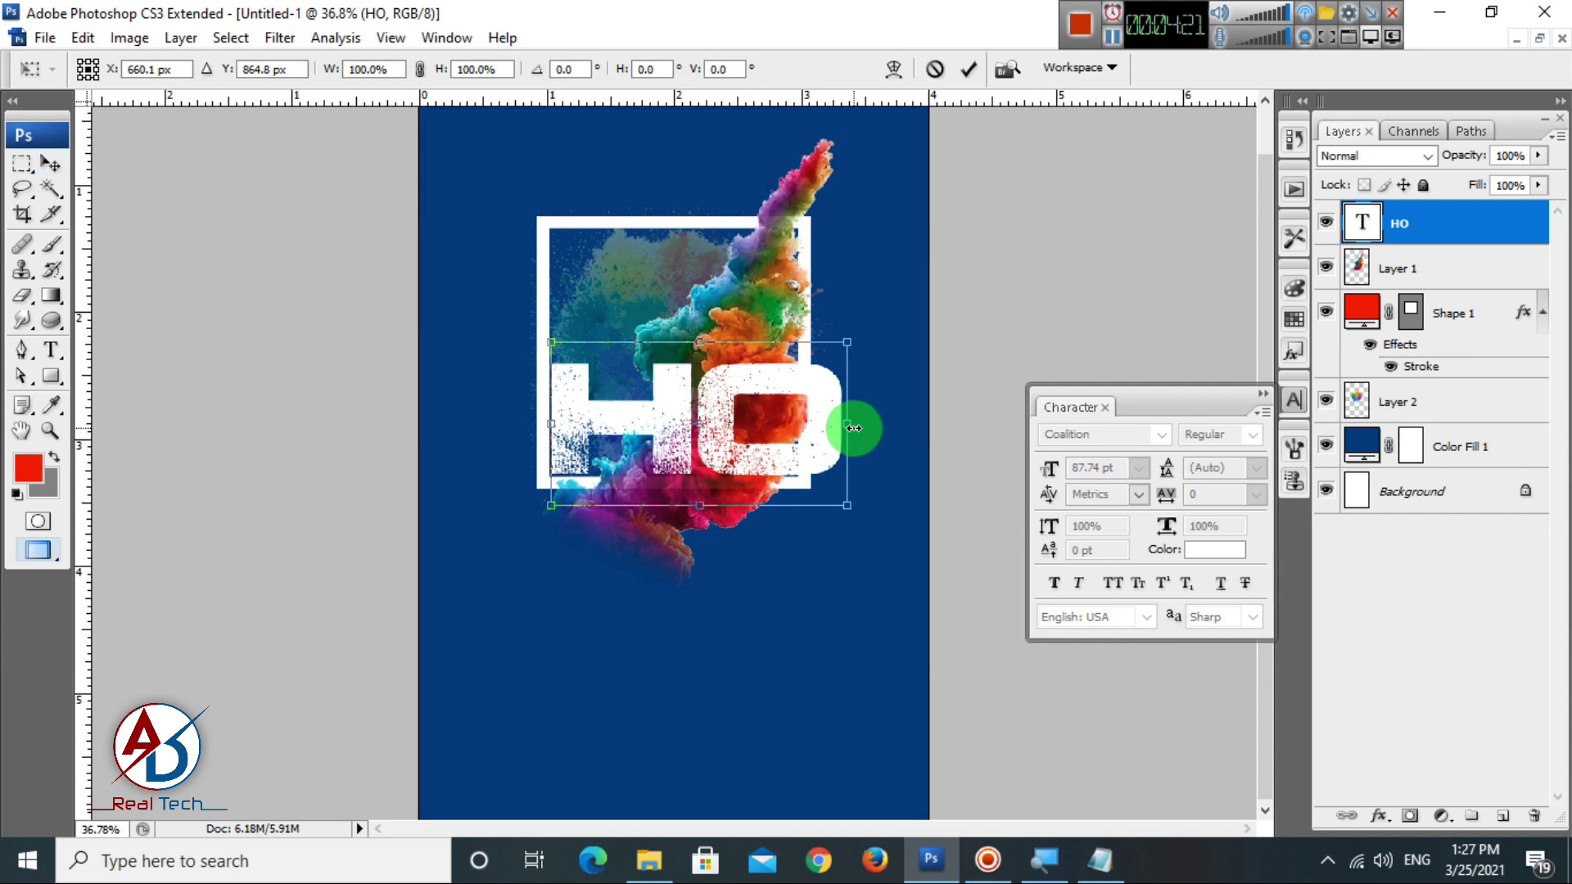
double_click(806, 455)
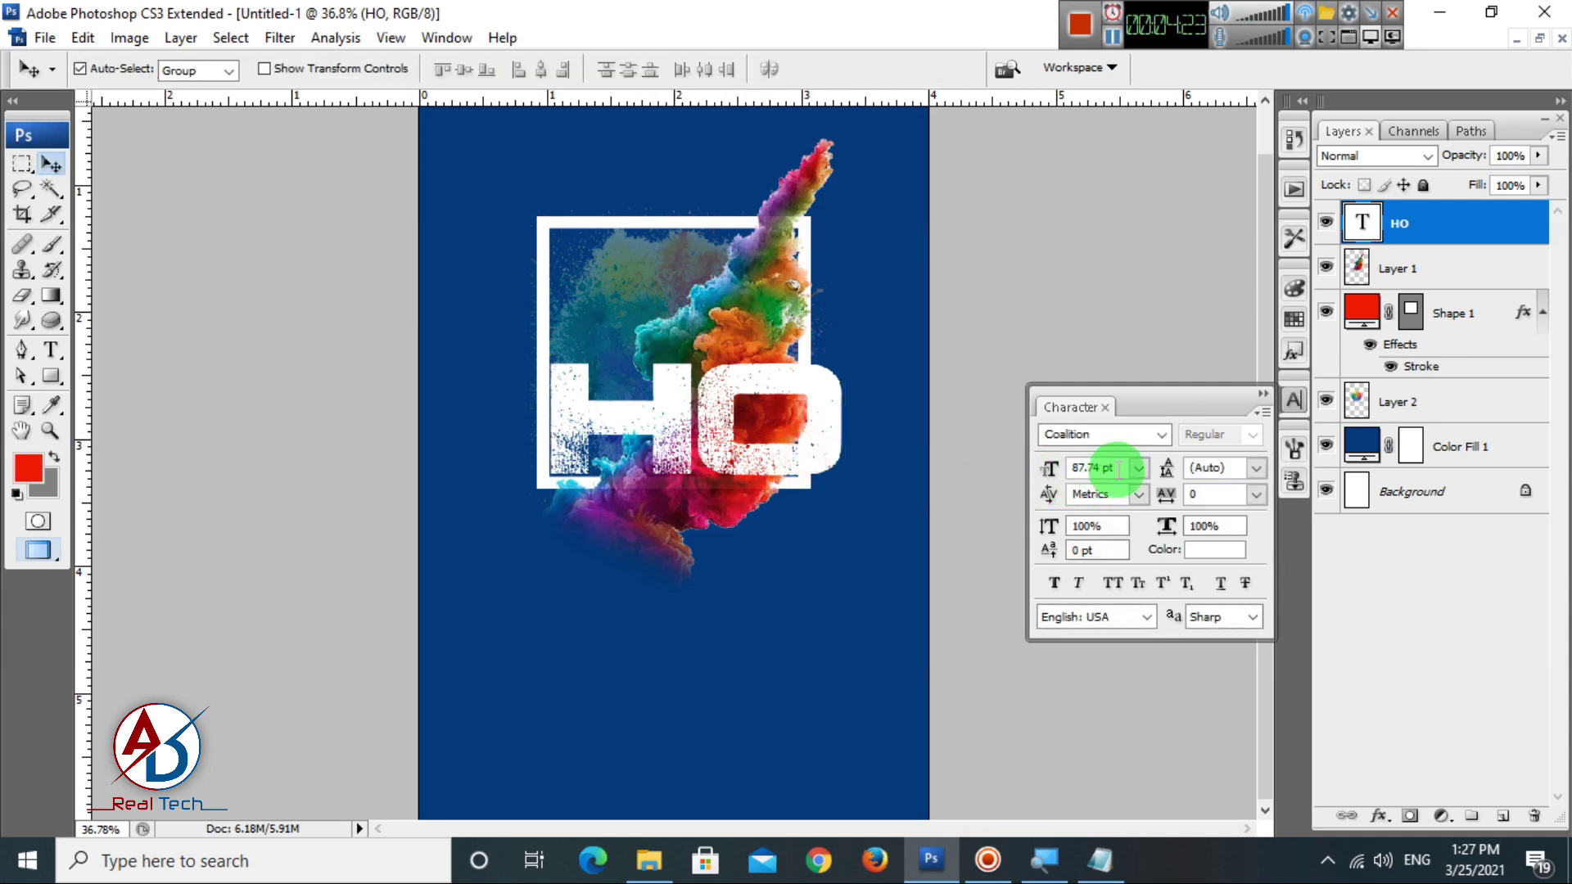
click(1037, 471)
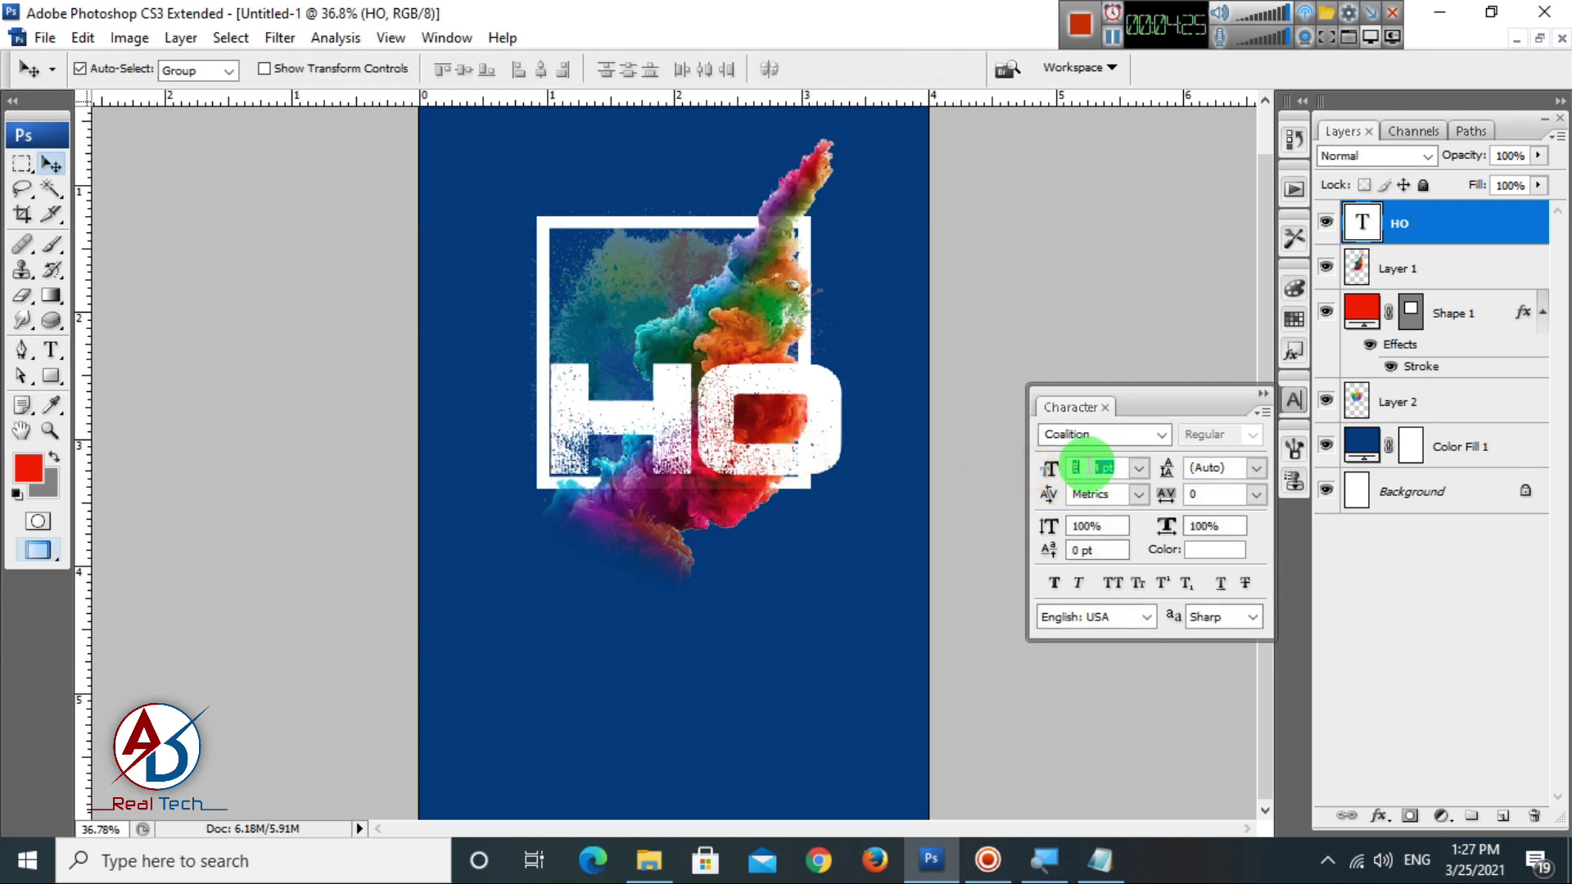
key(Return)
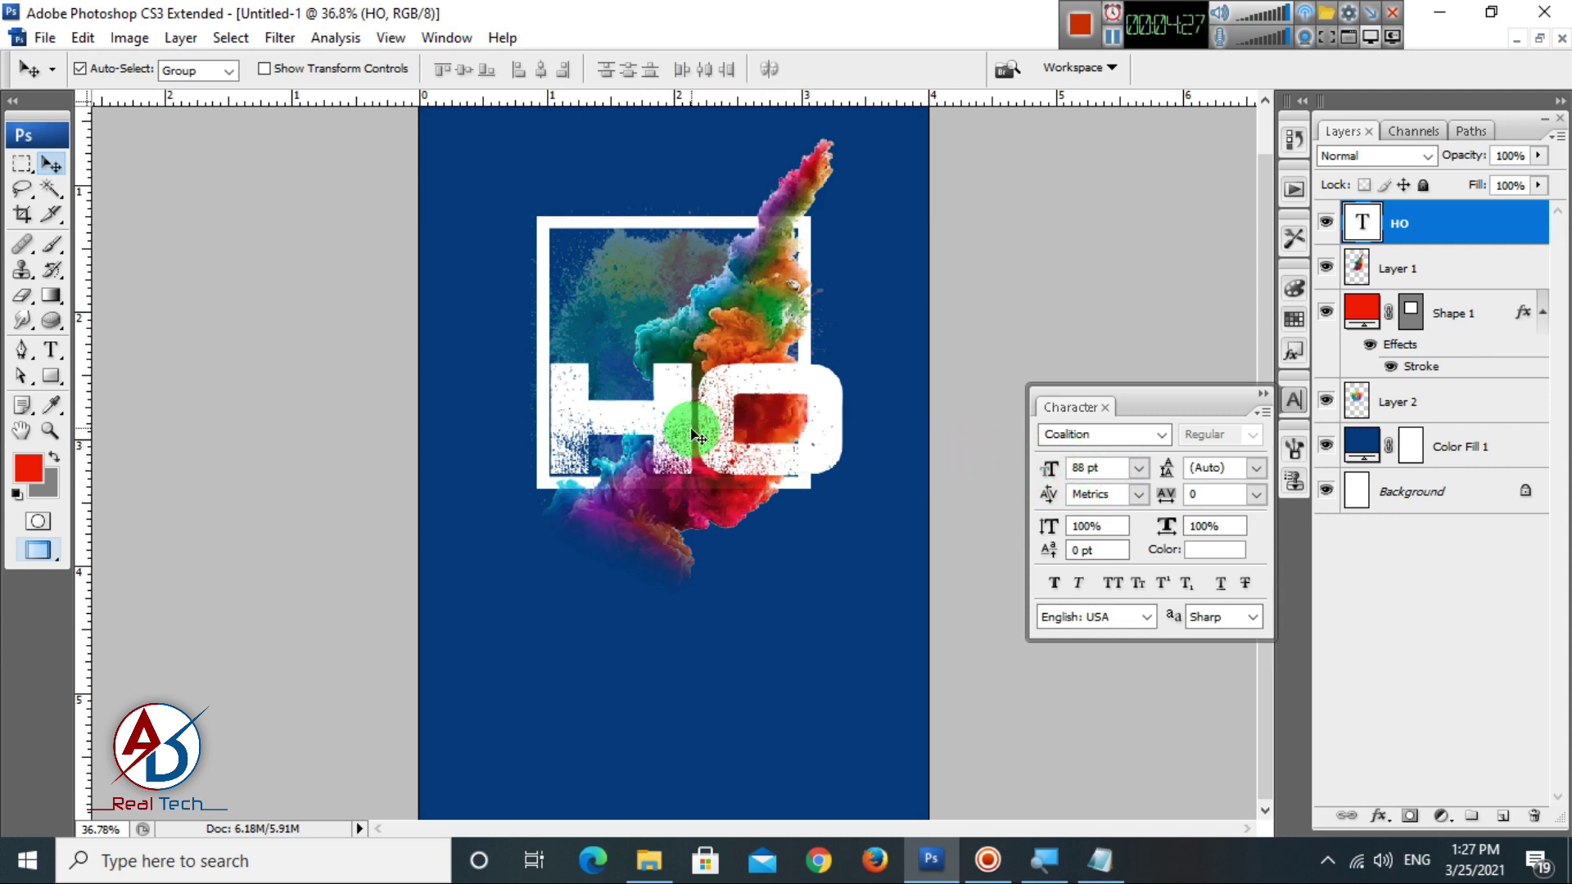
Narrow the HO text horizontally and shift it to fit within the width of the white frame.
double_click(697, 441)
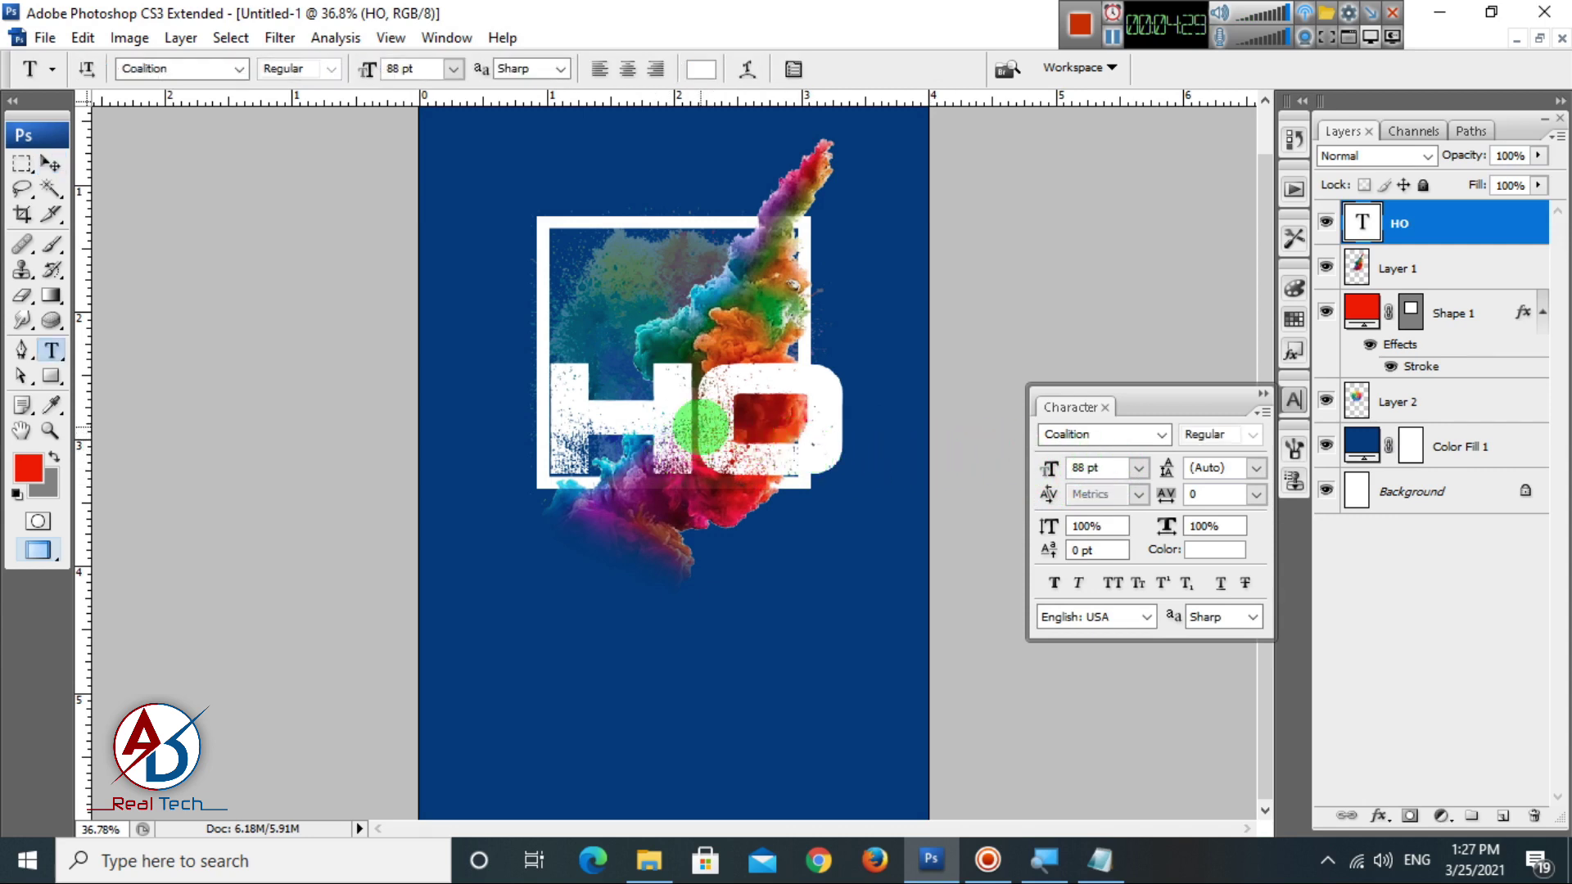
double_click(697, 440)
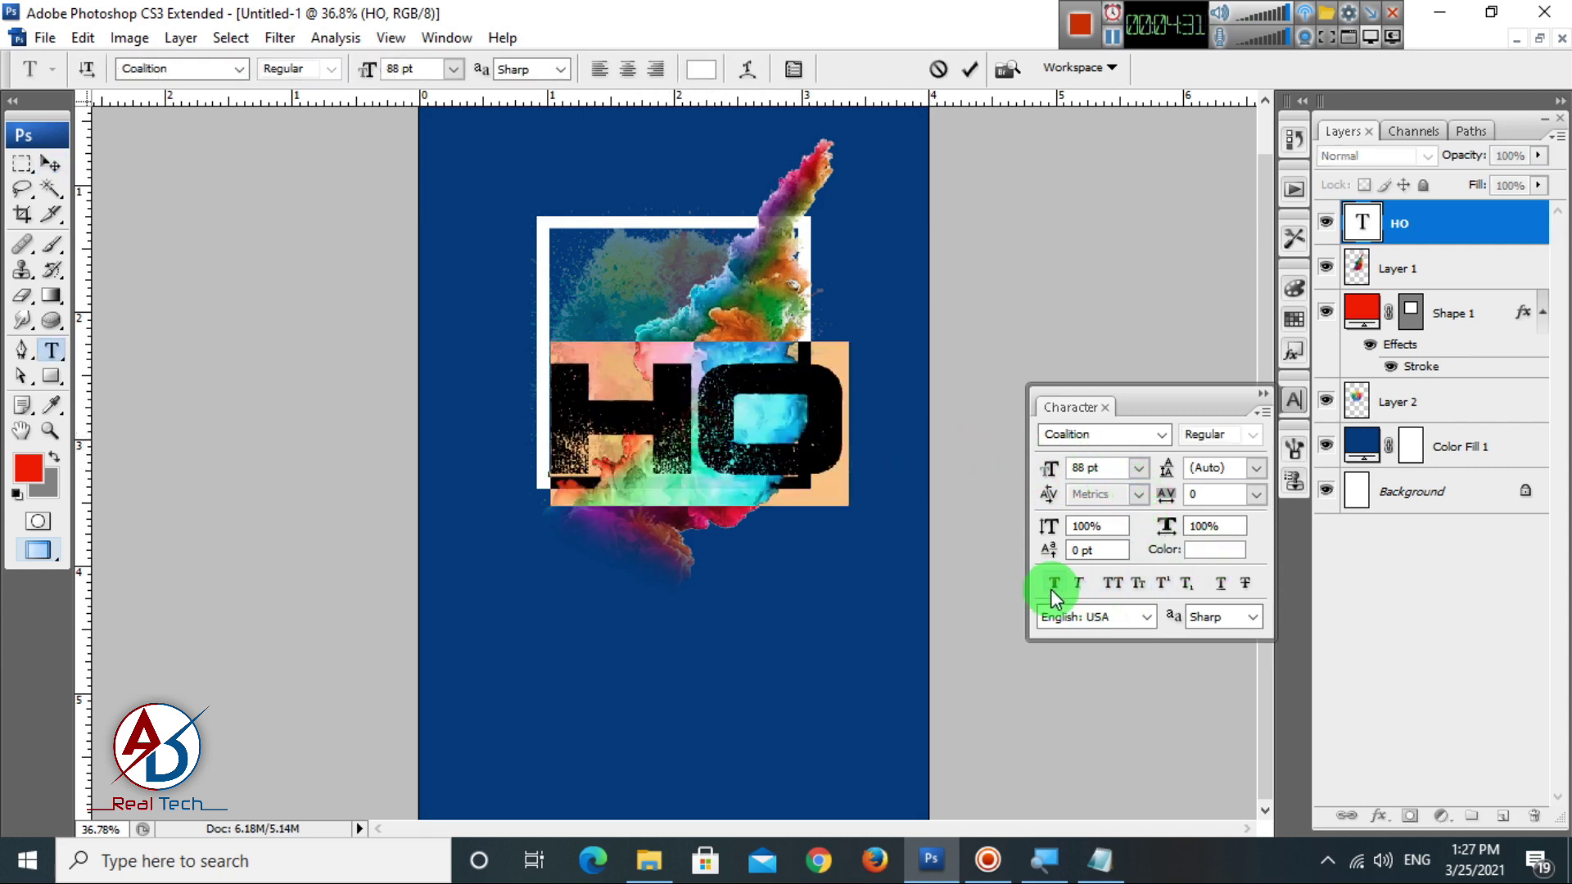
click(49, 163)
key(ctrl+t)
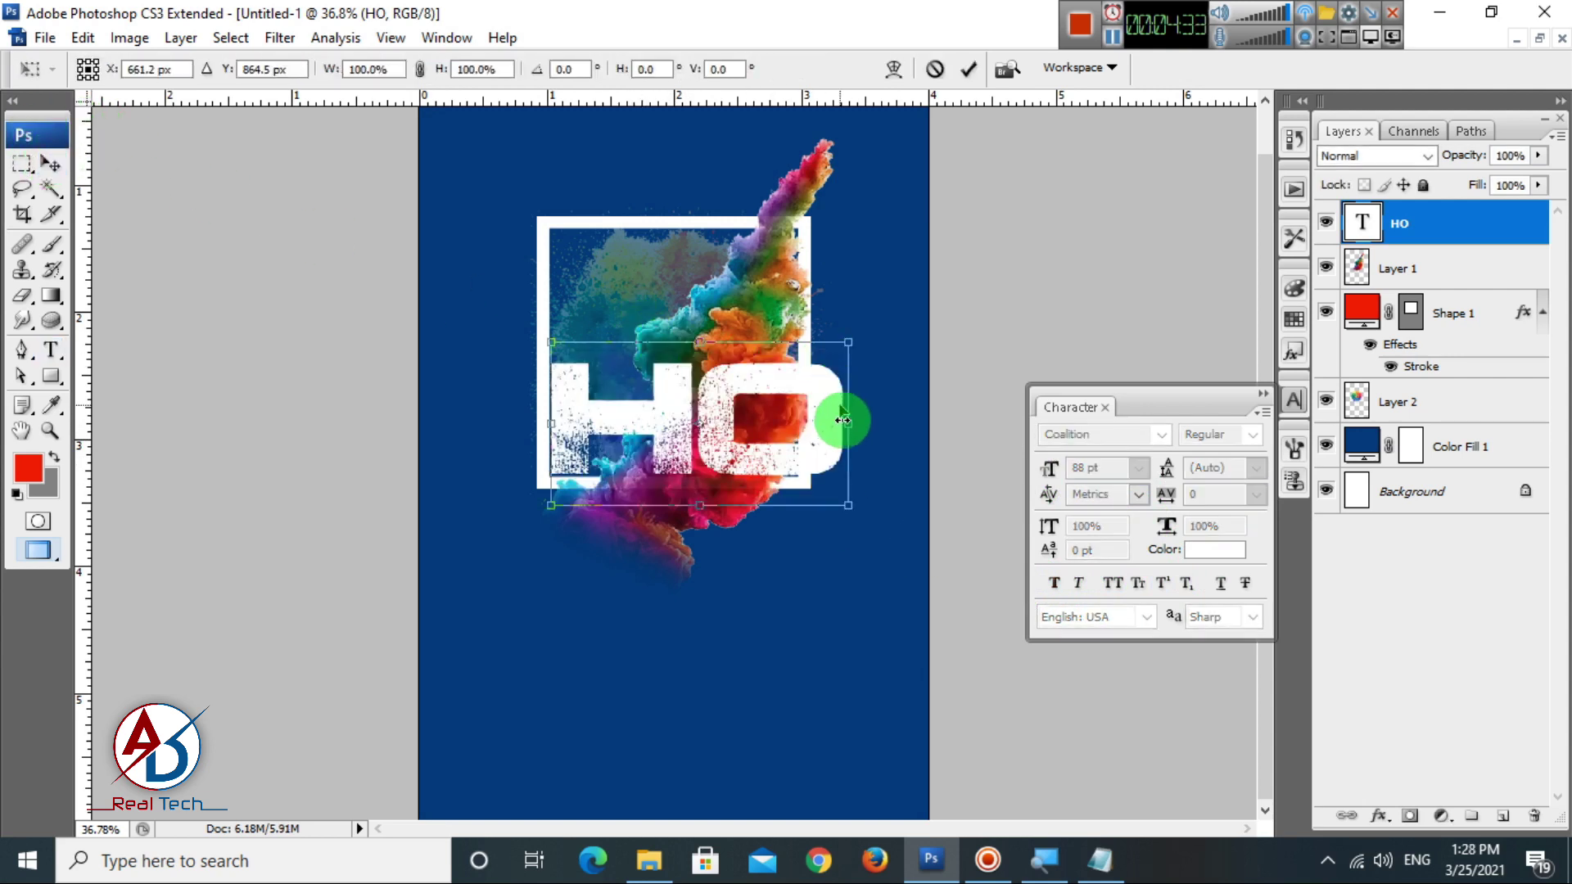
drag(825, 431, 752, 448)
key(Return)
Scale the HO text proportionally to 87.1% and position it in the lower part of the white frame.
key(ctrl+t)
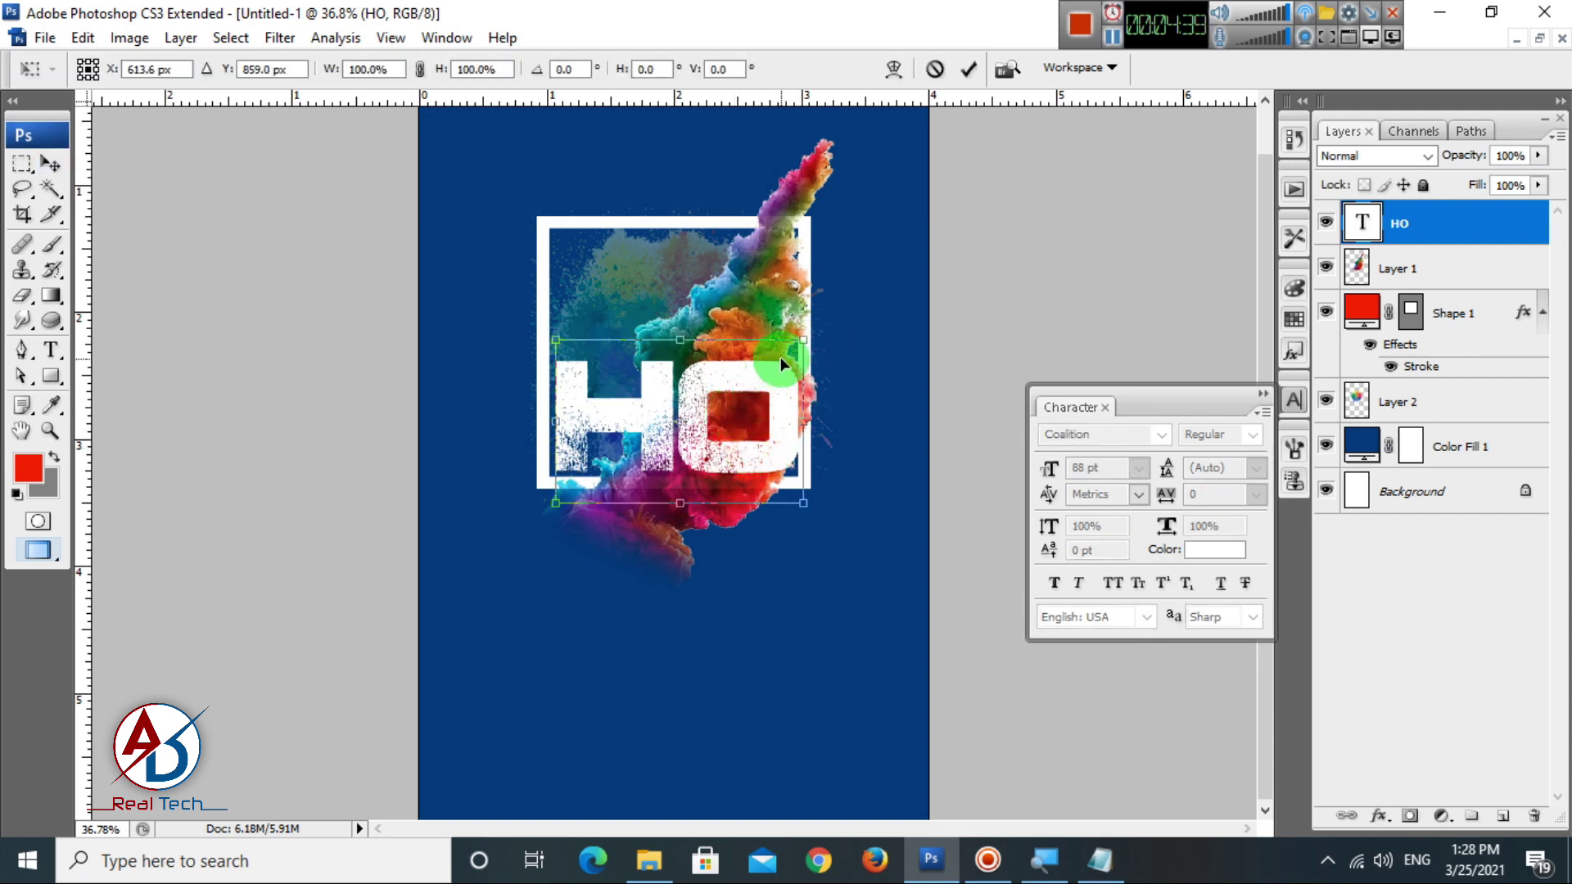
drag(807, 329, 788, 350)
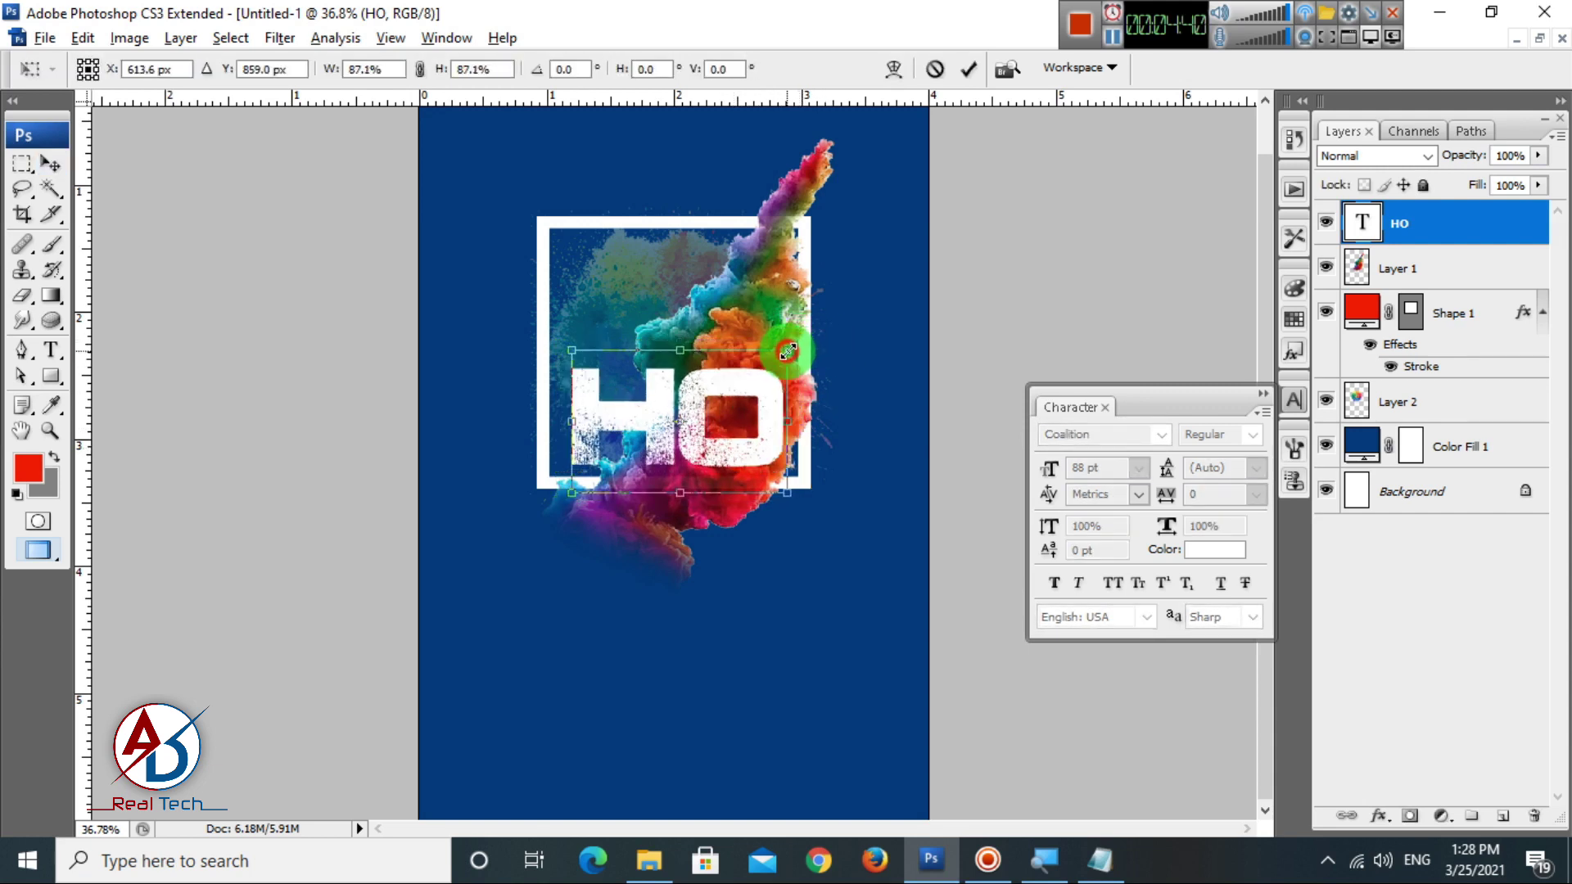
drag(745, 448, 743, 449)
double_click(743, 449)
scroll(755, 470, down, 3)
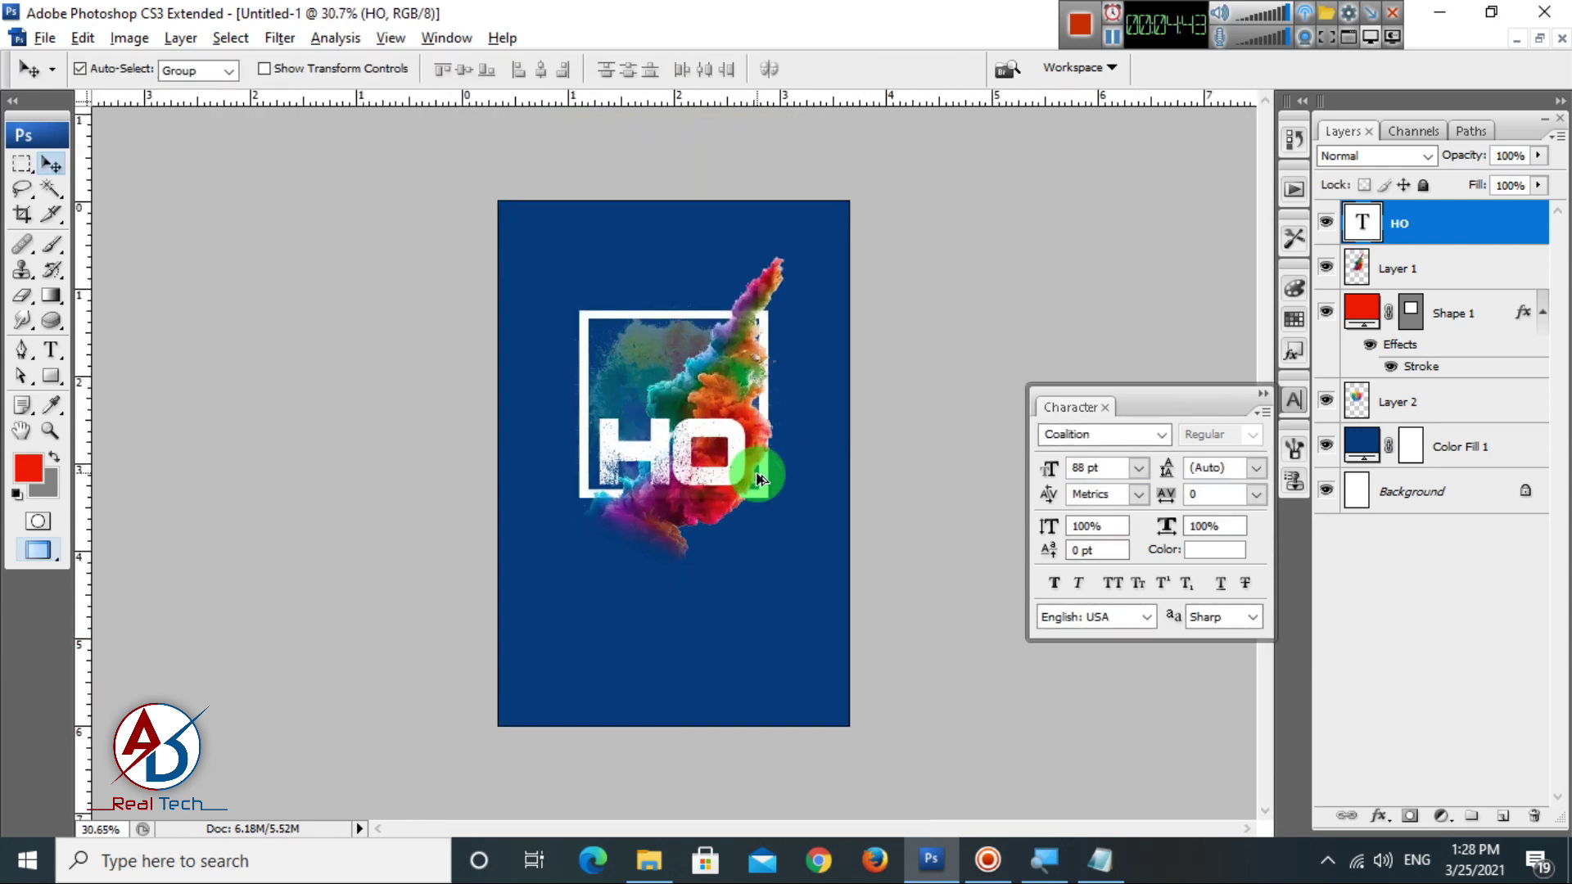
scroll(758, 477, up, 3)
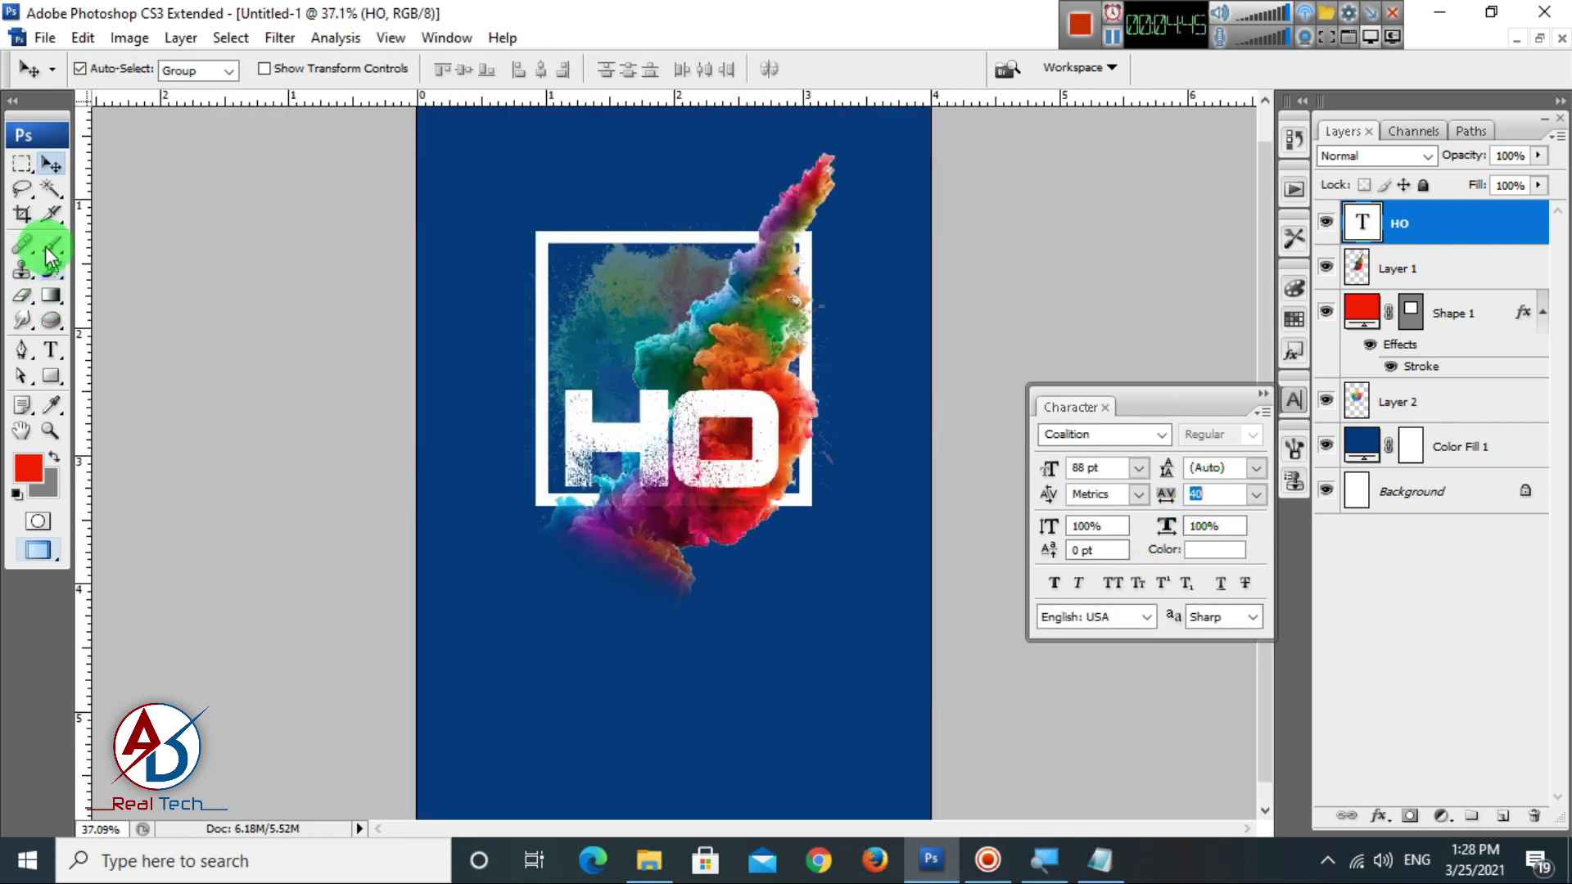
Set the tracking of the HO text to 120.
click(52, 349)
click(671, 449)
double_click(671, 449)
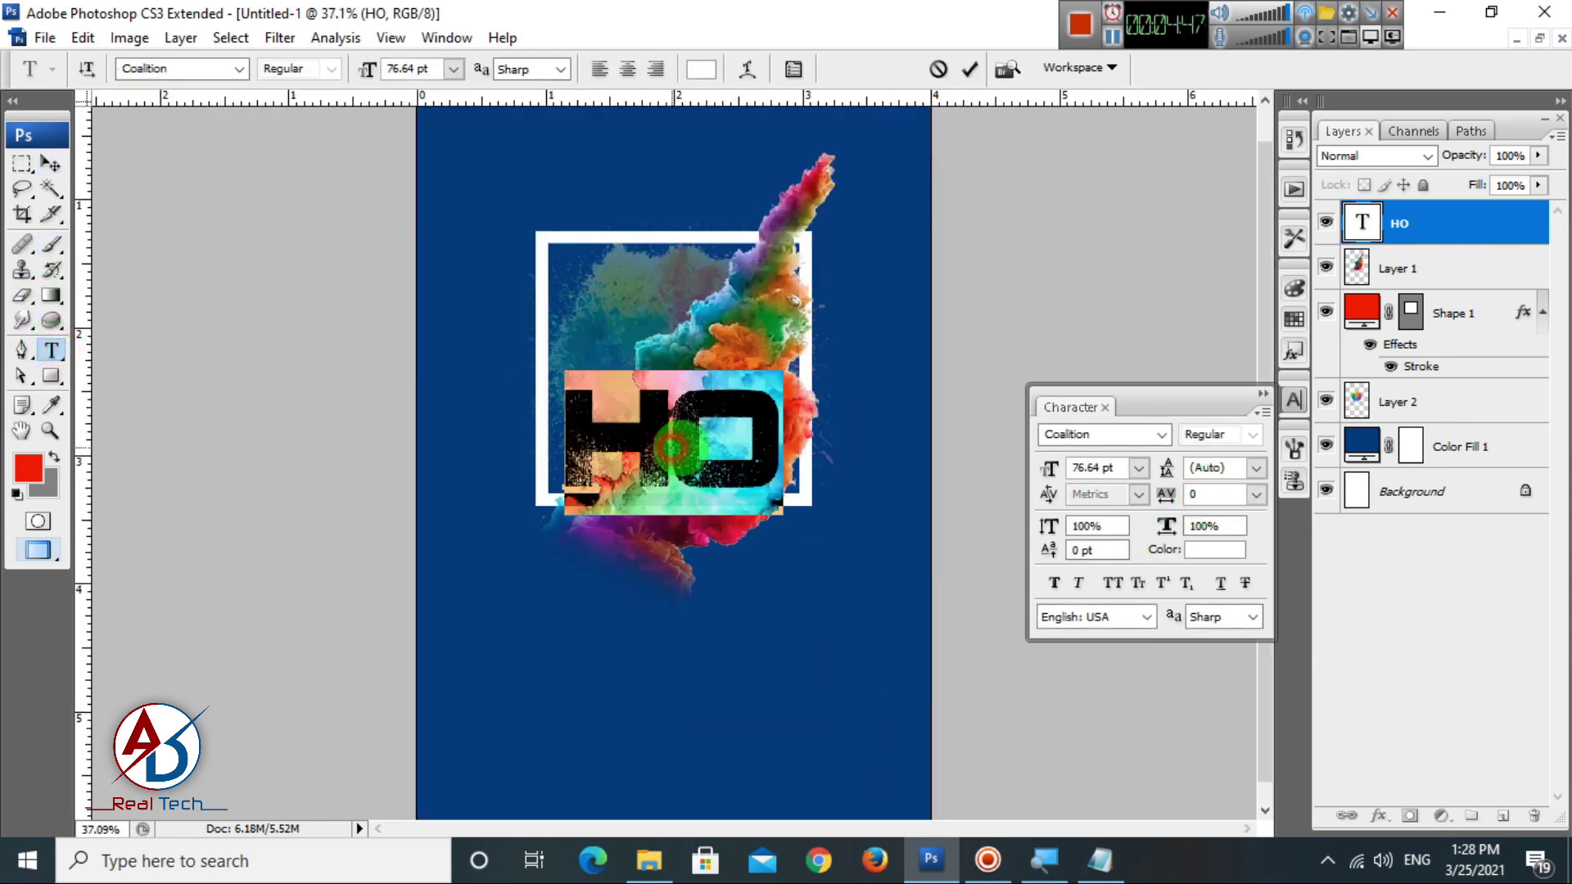
click(1193, 495)
key(Up)
key(Up)
key(Up)
key(Up)
key(Up)
key(Up)
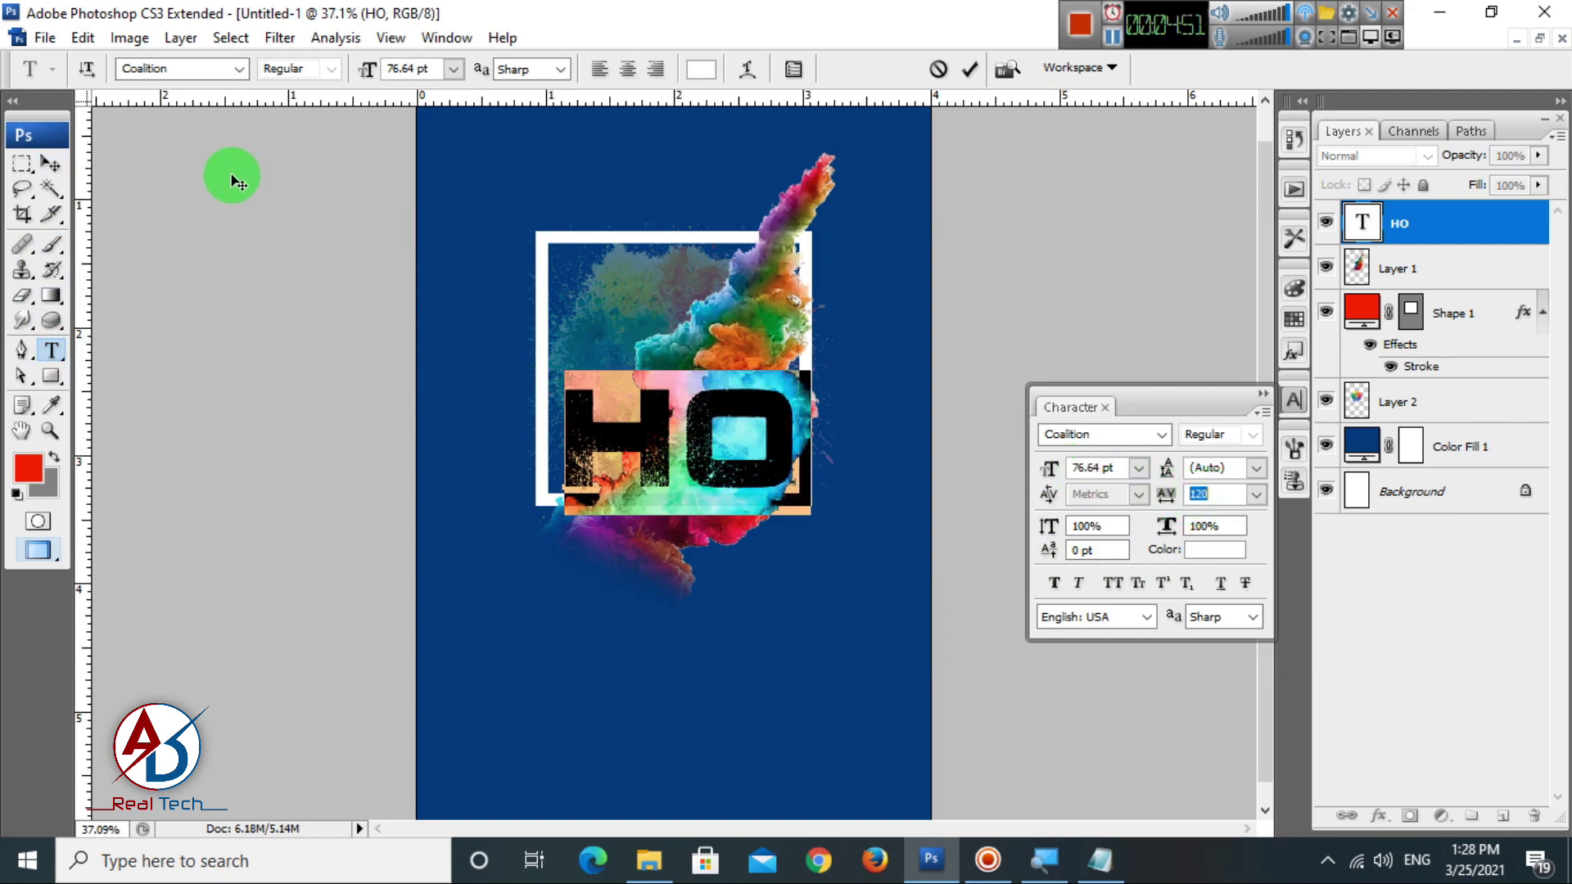
Duplicate the HO text and place the copy directly beneath the original, just below the white frame.
click(52, 163)
drag(747, 479, 715, 559)
scroll(737, 475, down, 2)
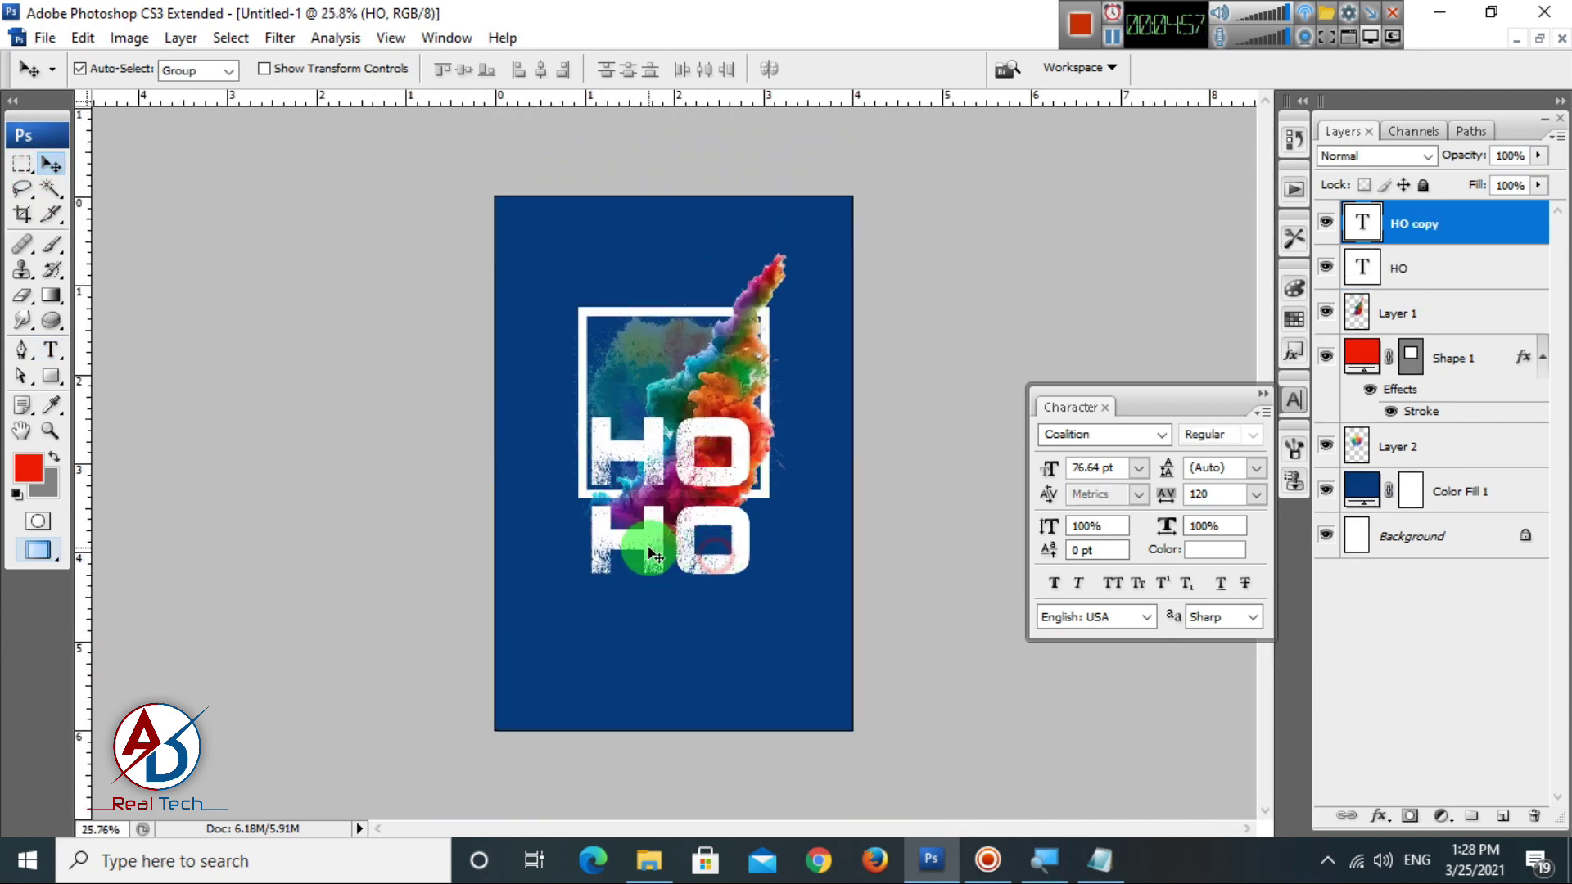
Try replacing the lettering of the lower HO copy with LI.
key(t)
double_click(651, 557)
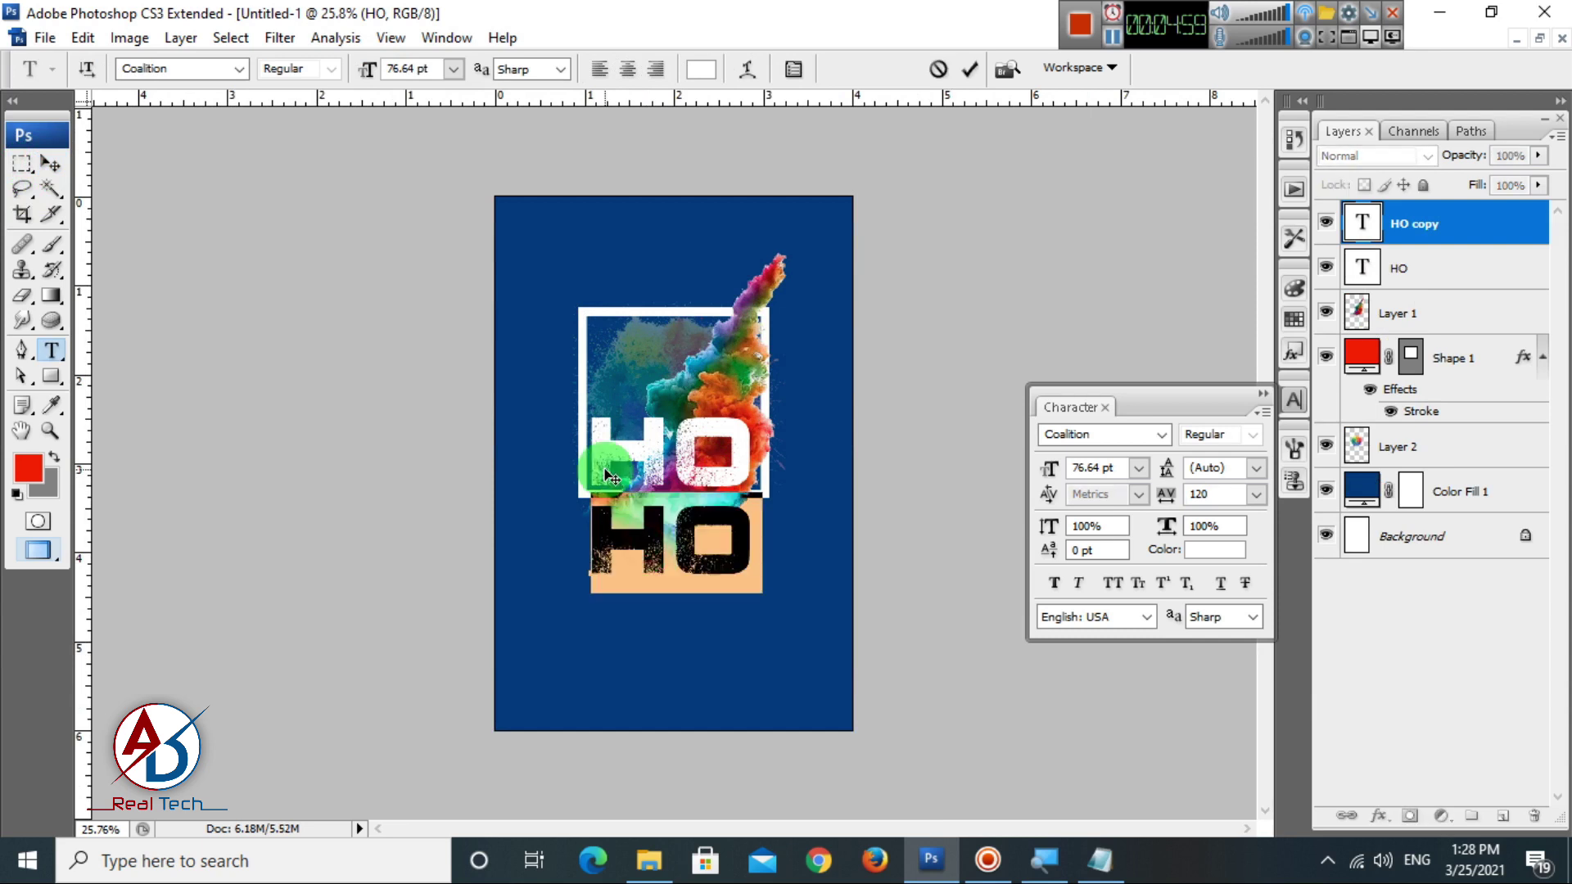
text(LI)
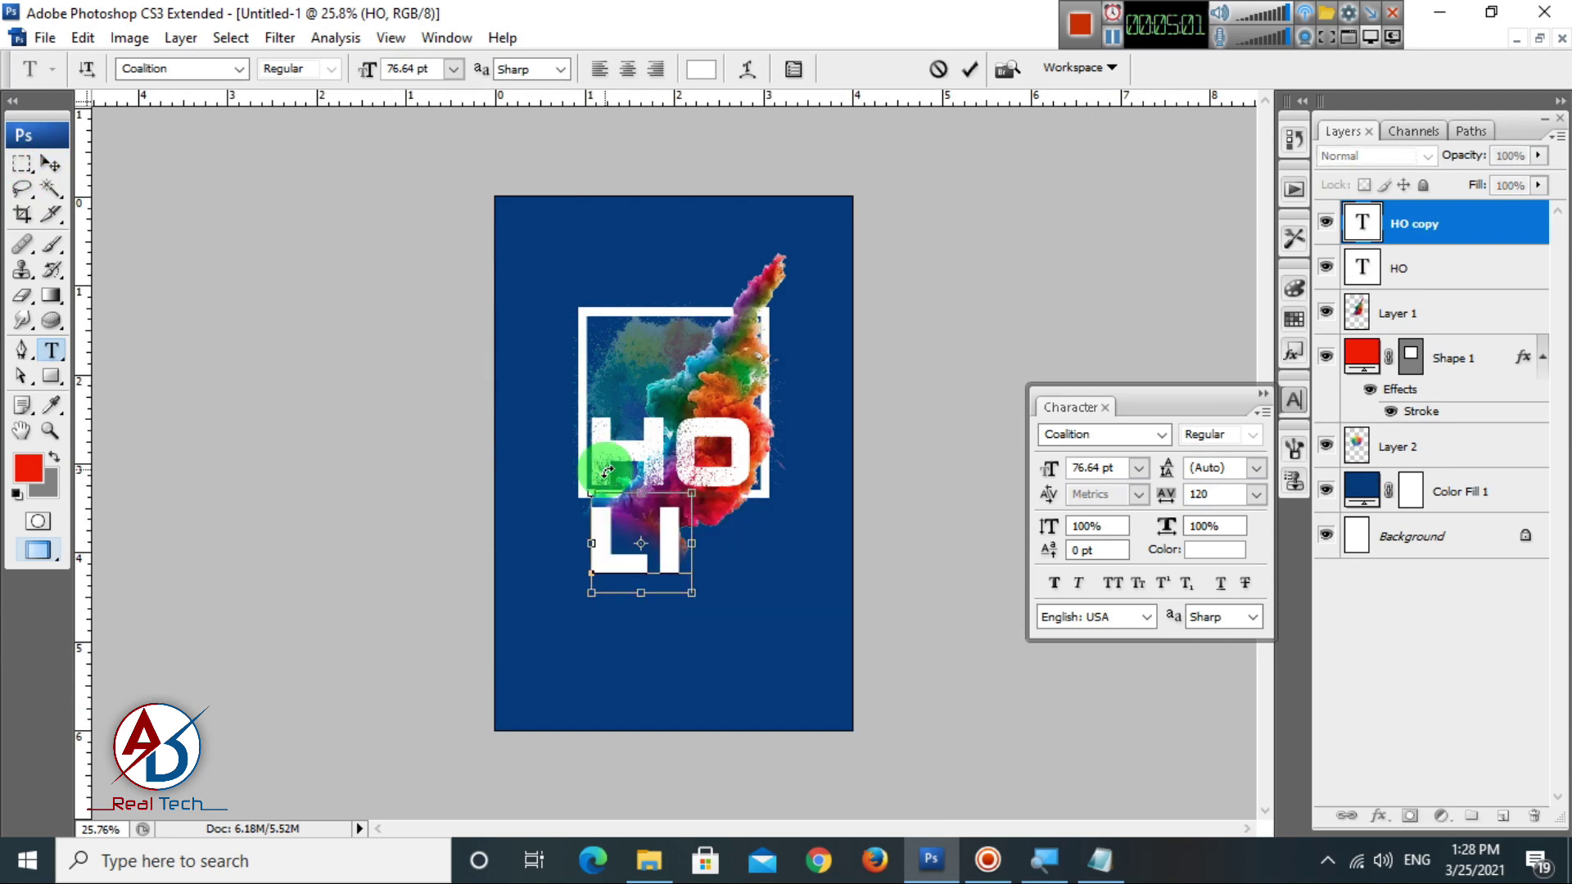
key(ctrl+Return)
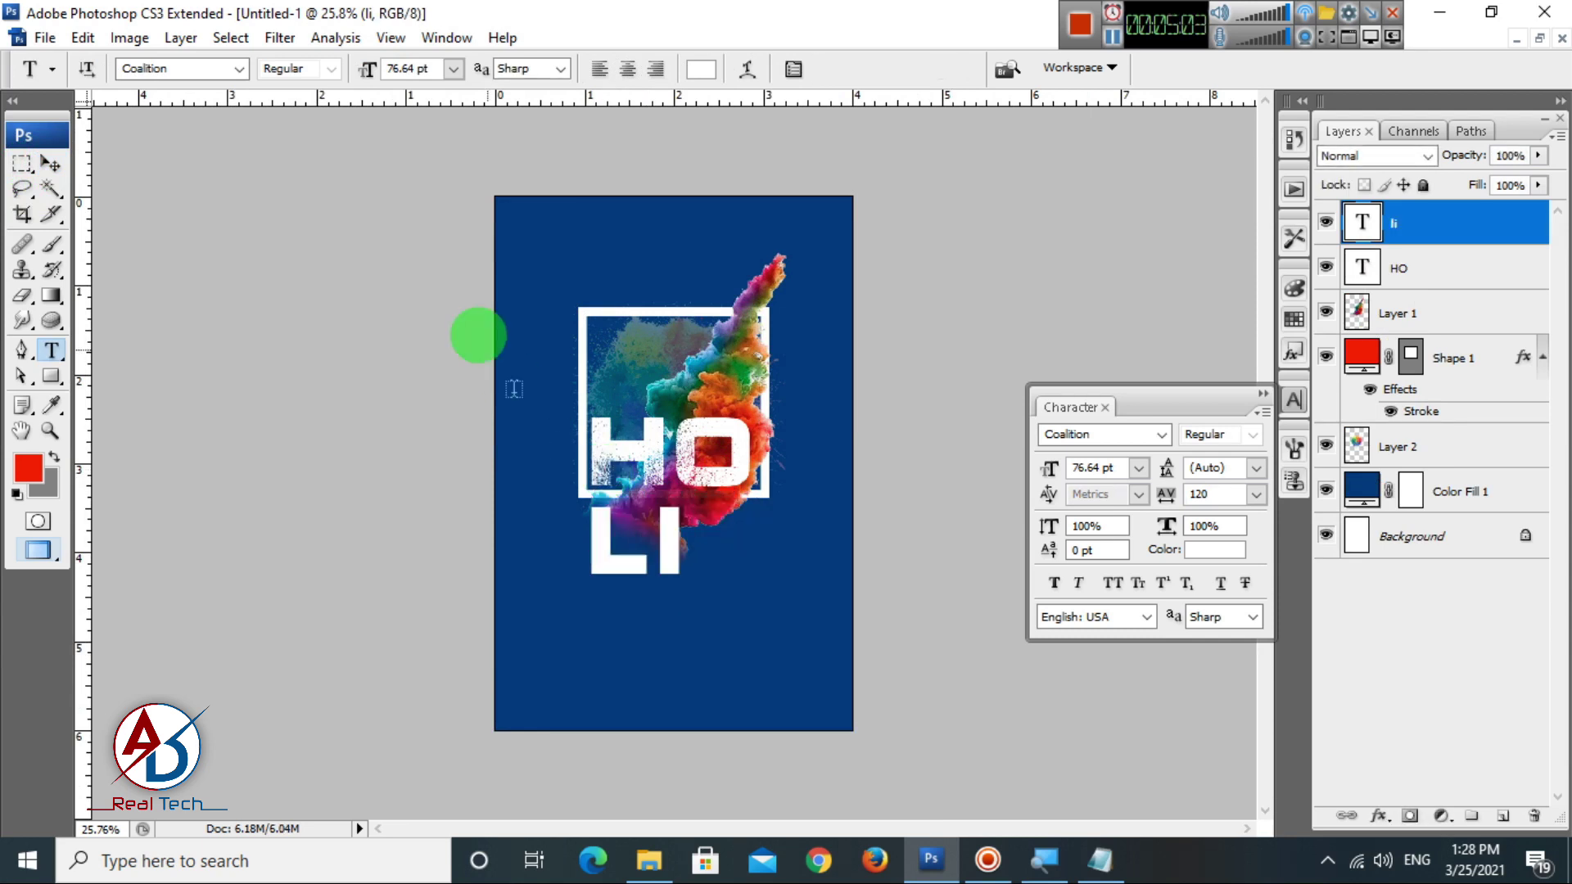
Try shifting the LI text slightly, and undo the edits back to the duplicated HO text.
click(38, 163)
scroll(825, 509, up, 3)
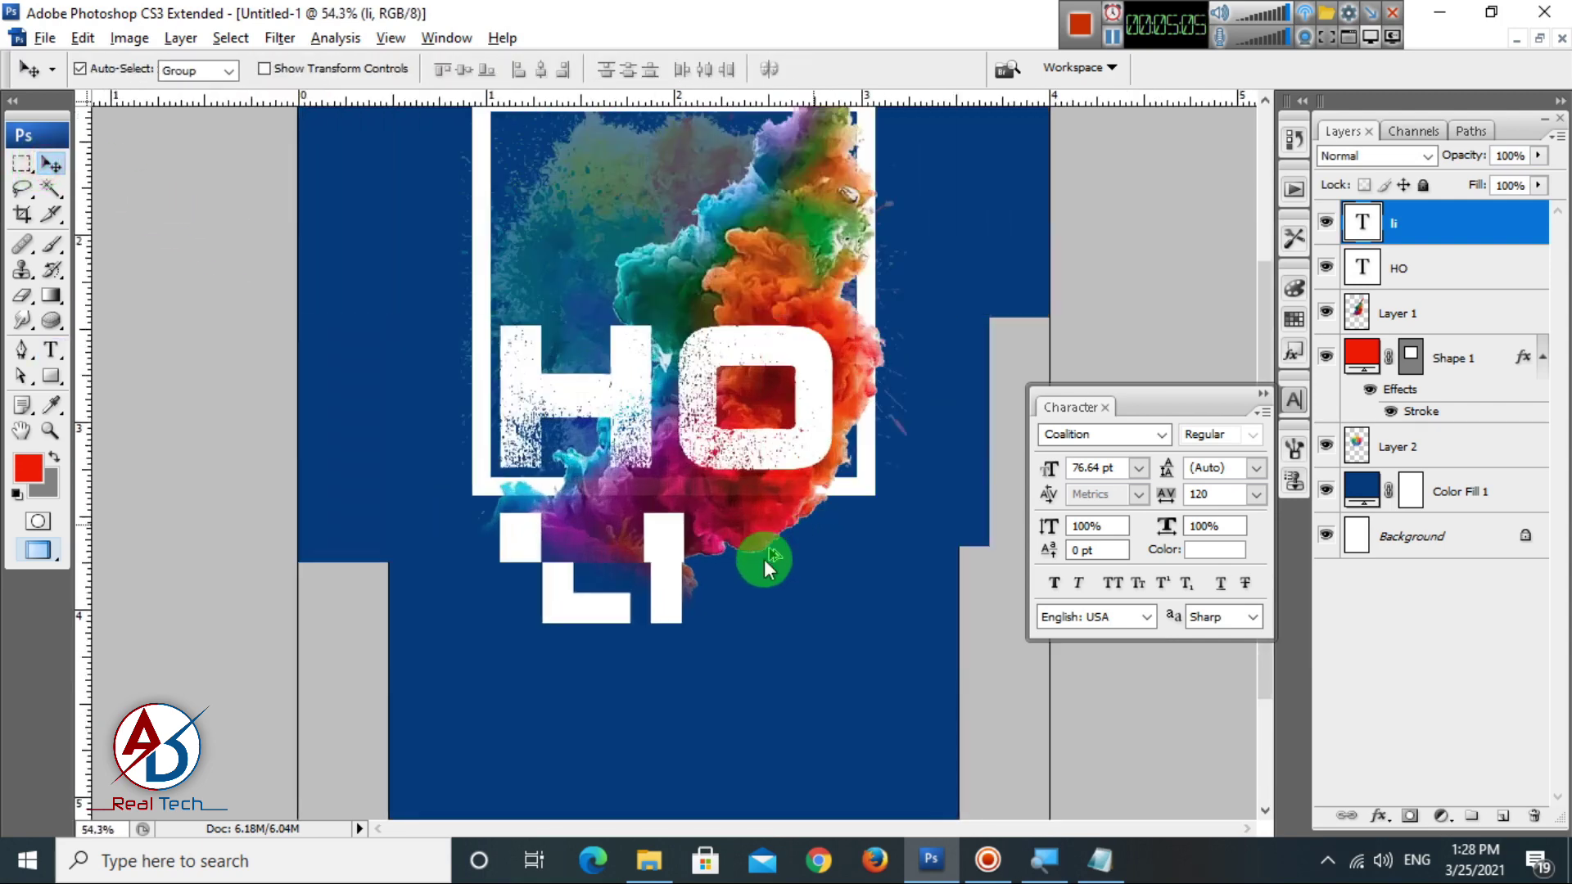
mouse_move(662, 572)
mouse_down()
mouse_move(671, 378)
mouse_move(674, 551)
mouse_up()
key(ctrl+alt+z)
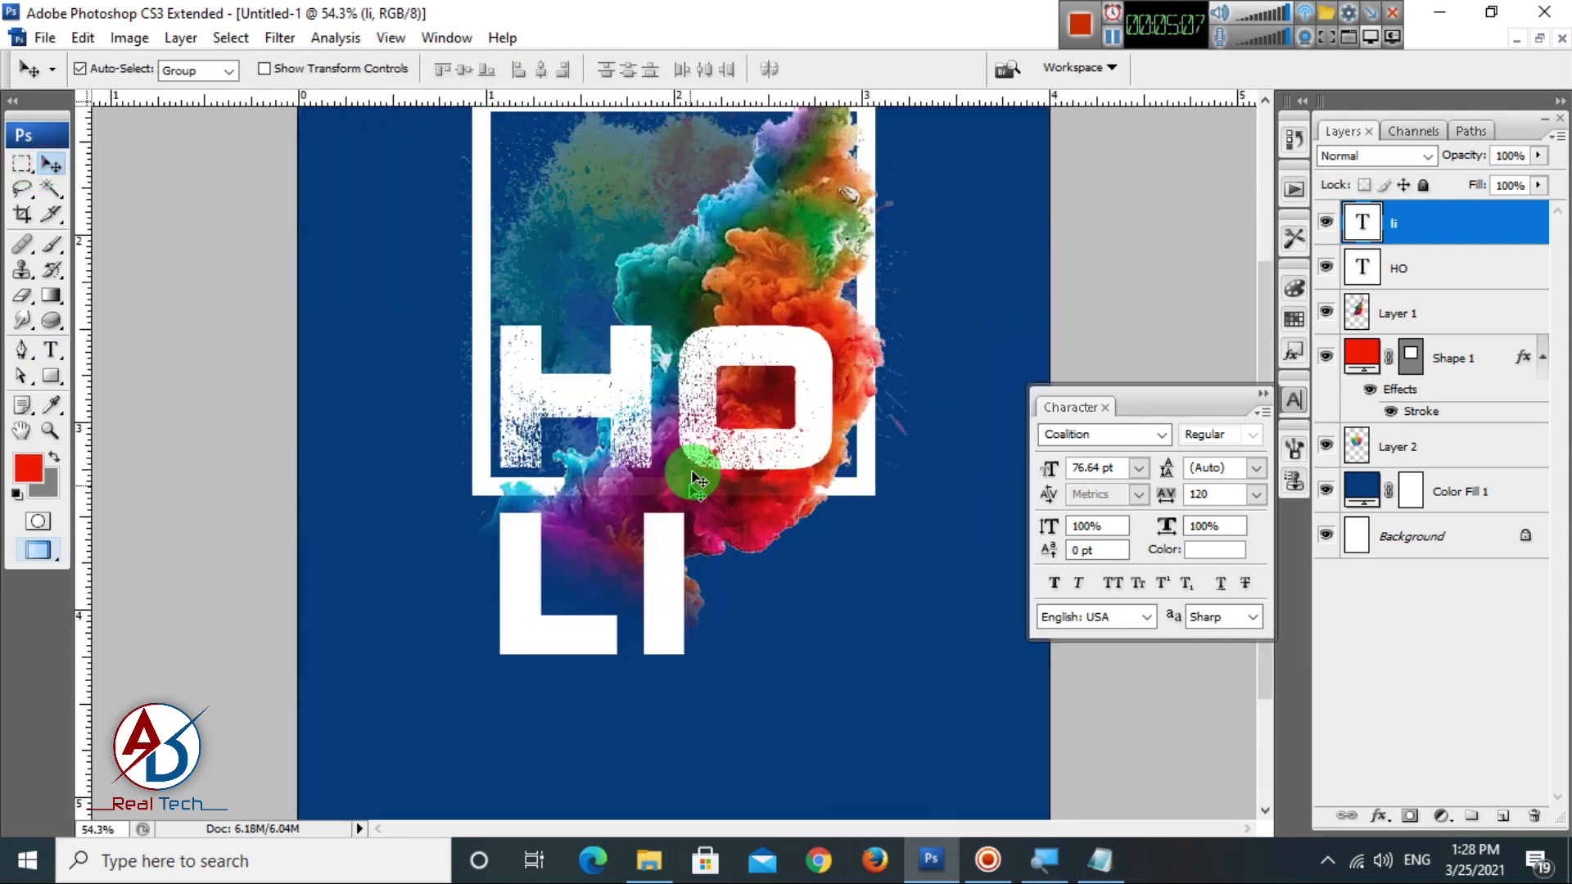
key(ctrl+alt+z)
key(ctrl+alt+z)
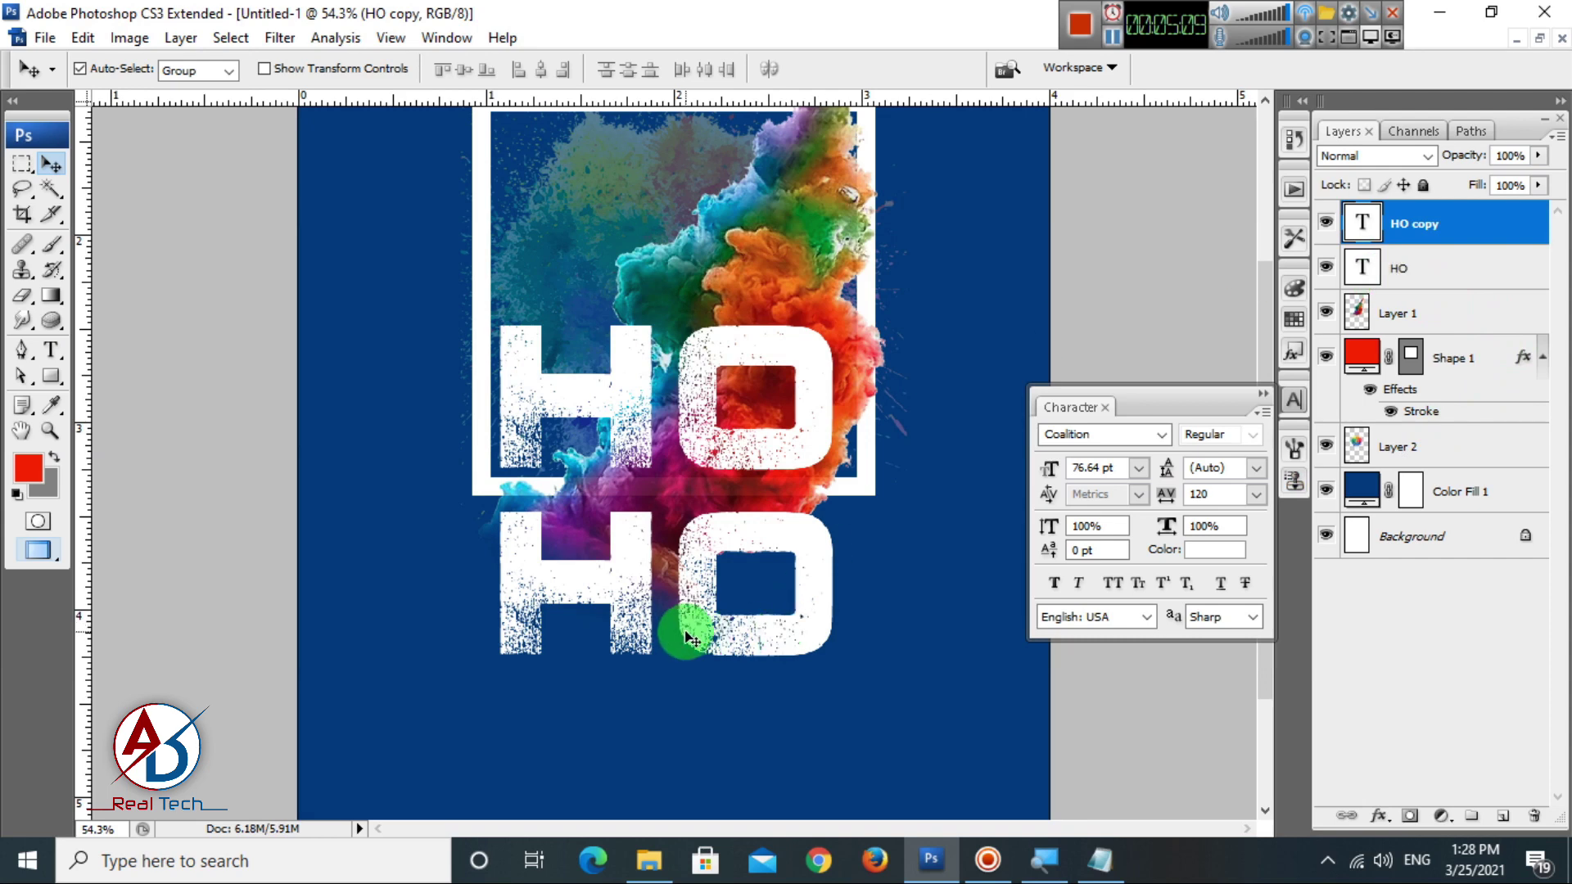
Replace the text of the lower HO copy with LI.
double_click(686, 626)
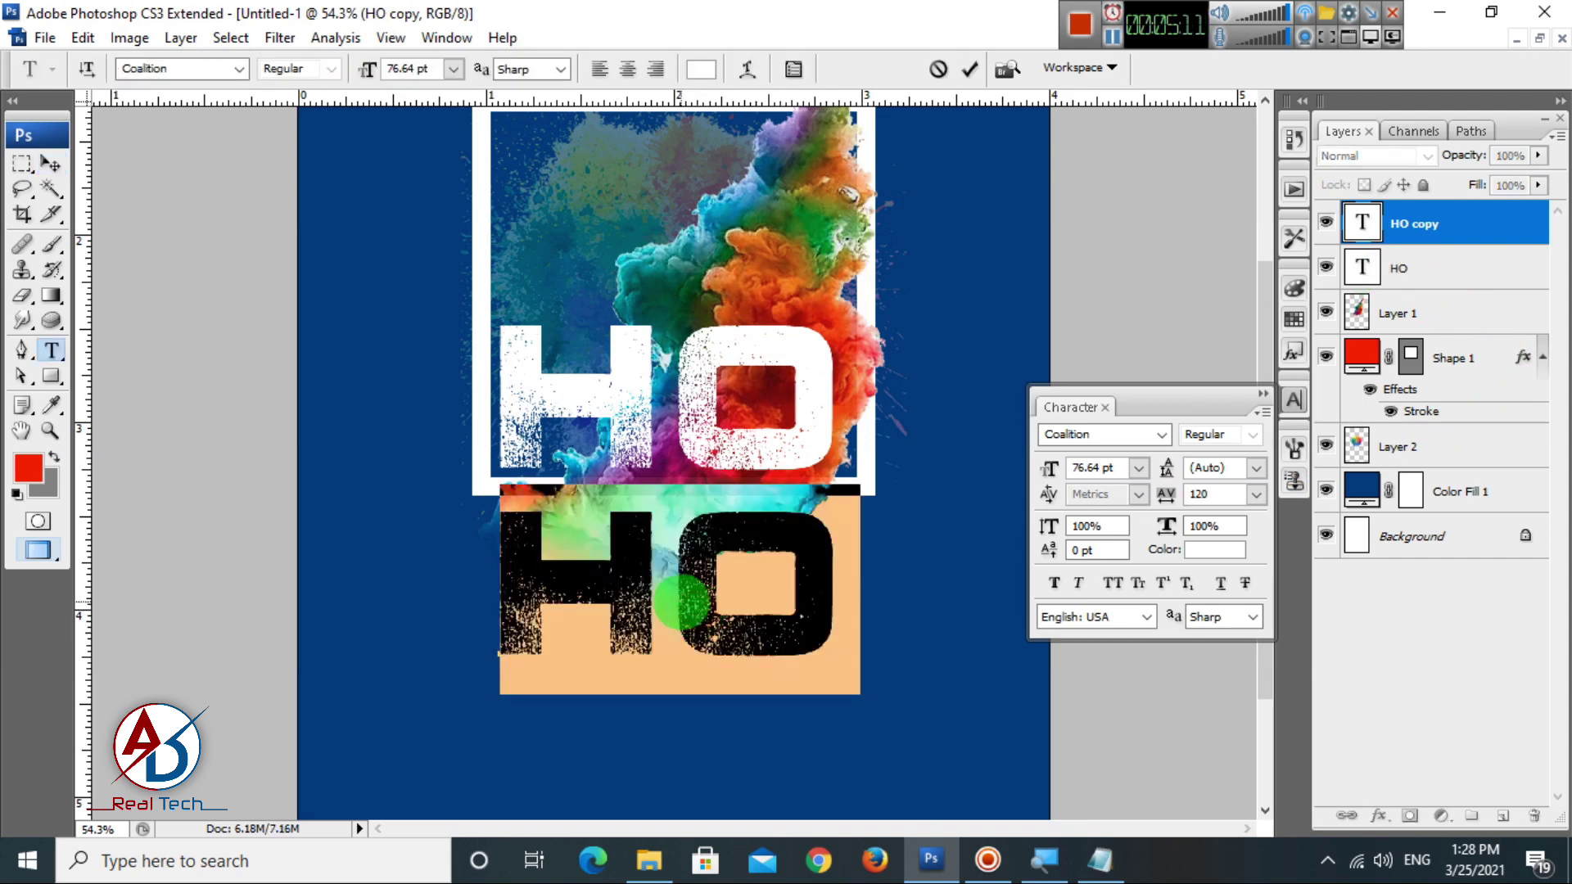
text(LI)
key(ctrl+Return)
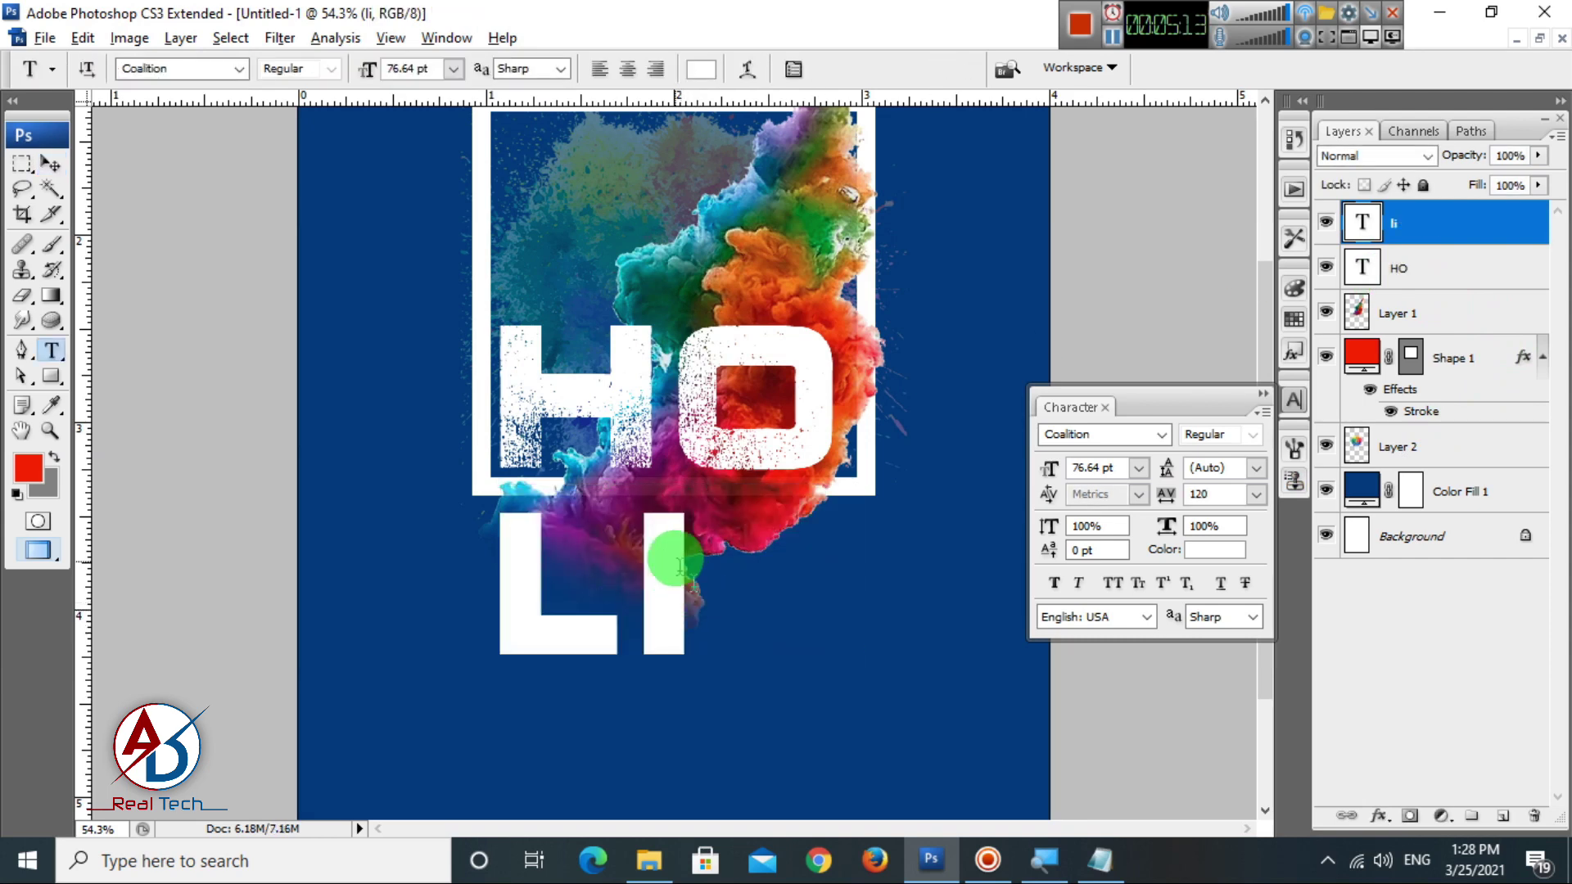
Add the text 2021 in Coalition beneath LI, starting at the left edge of the lettering.
scroll(680, 565, down, 3)
scroll(706, 565, up, 1)
scroll(762, 549, down, 3)
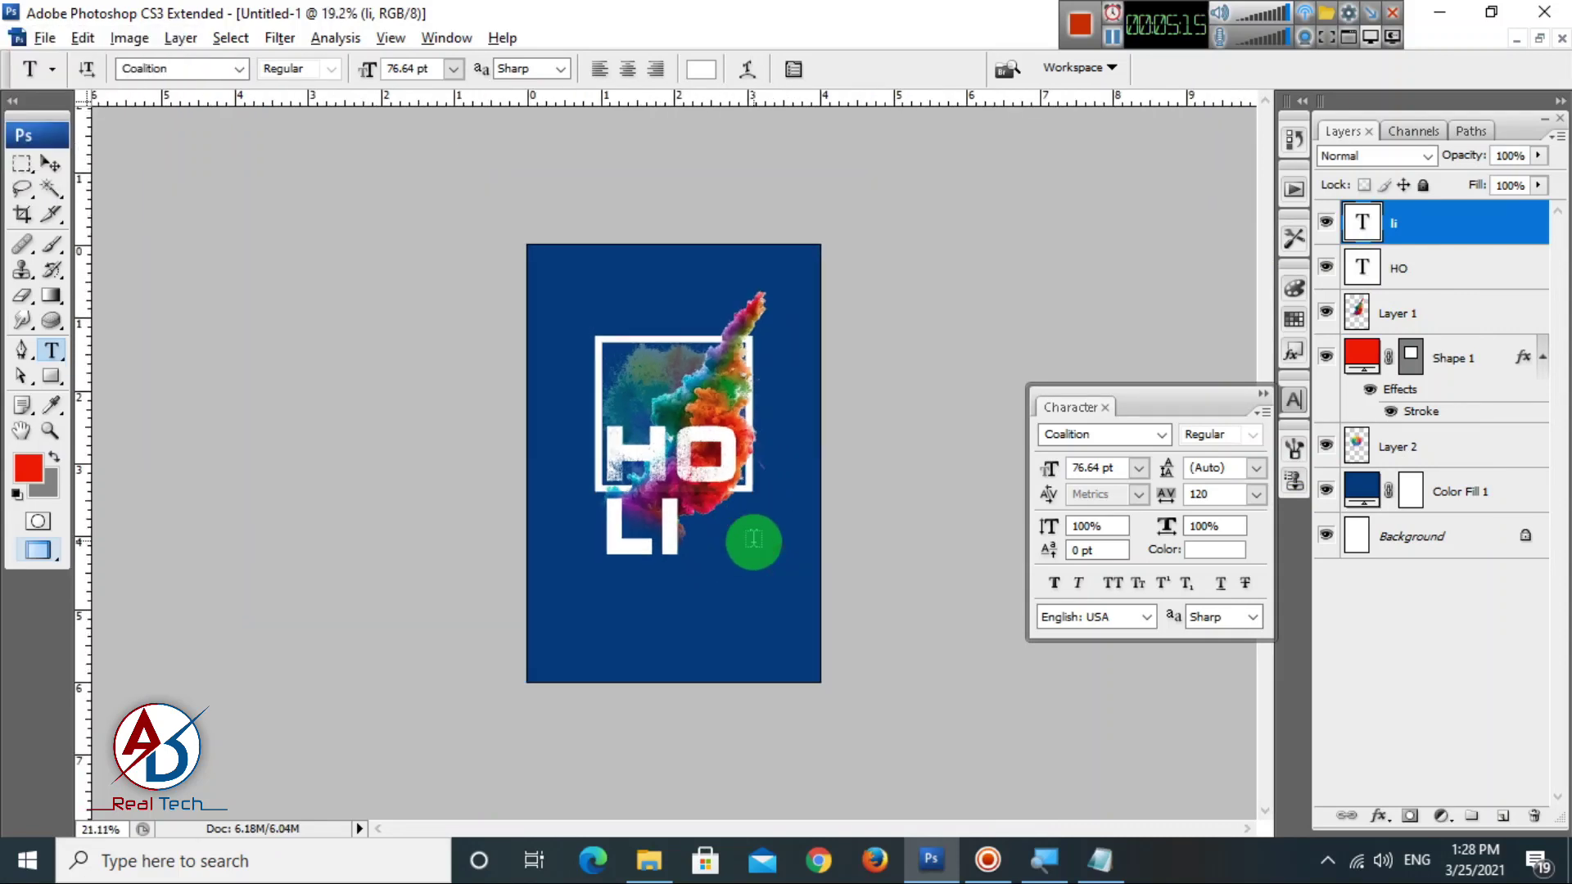
scroll(721, 524, up, 2)
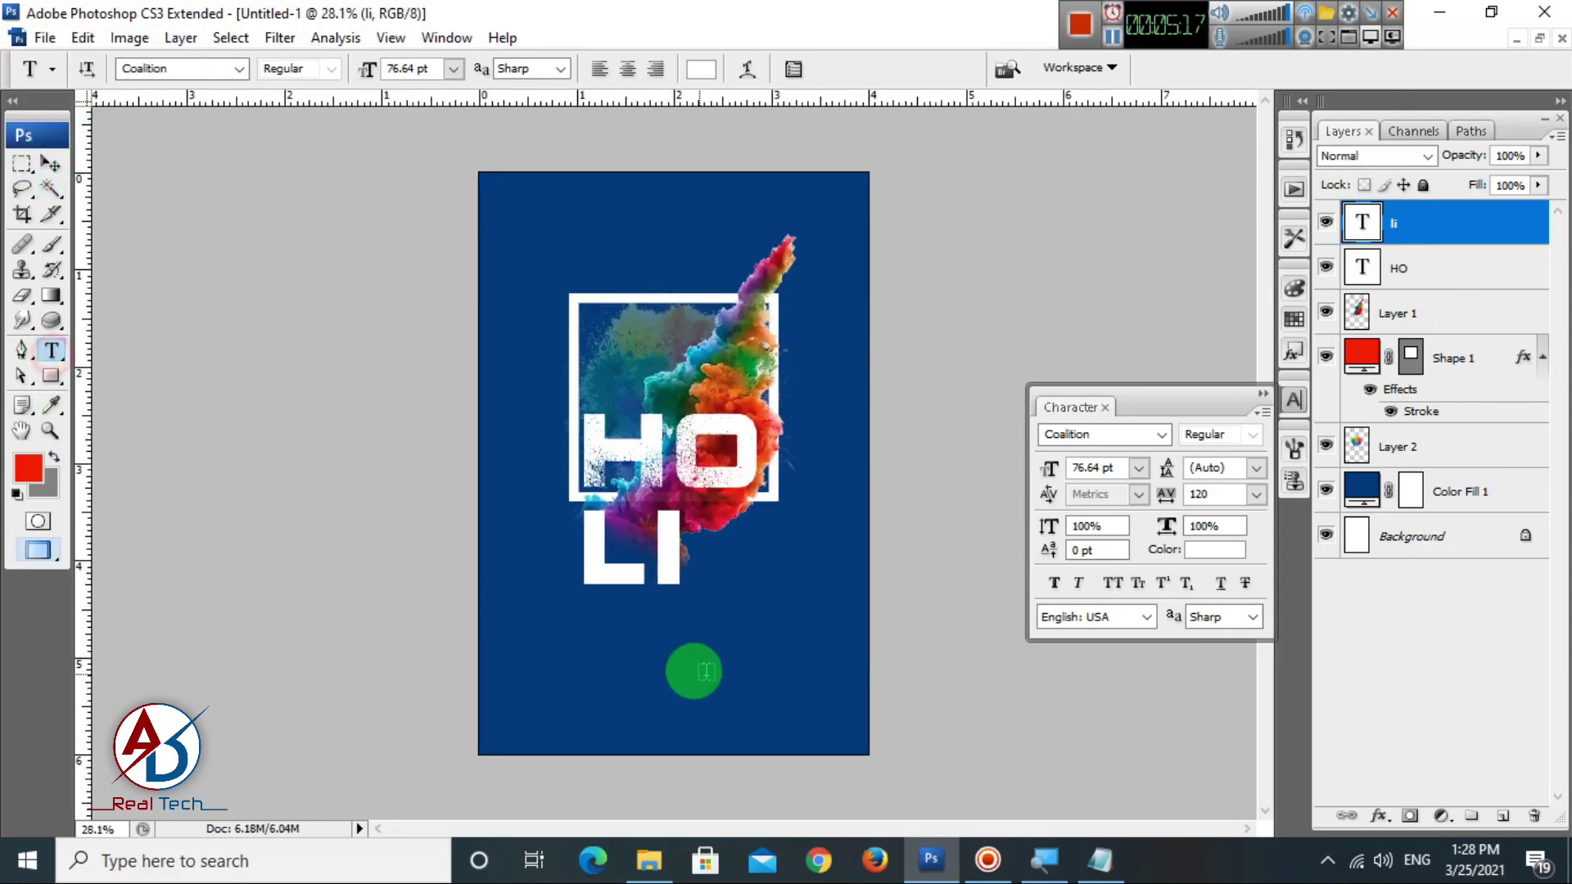
click(582, 637)
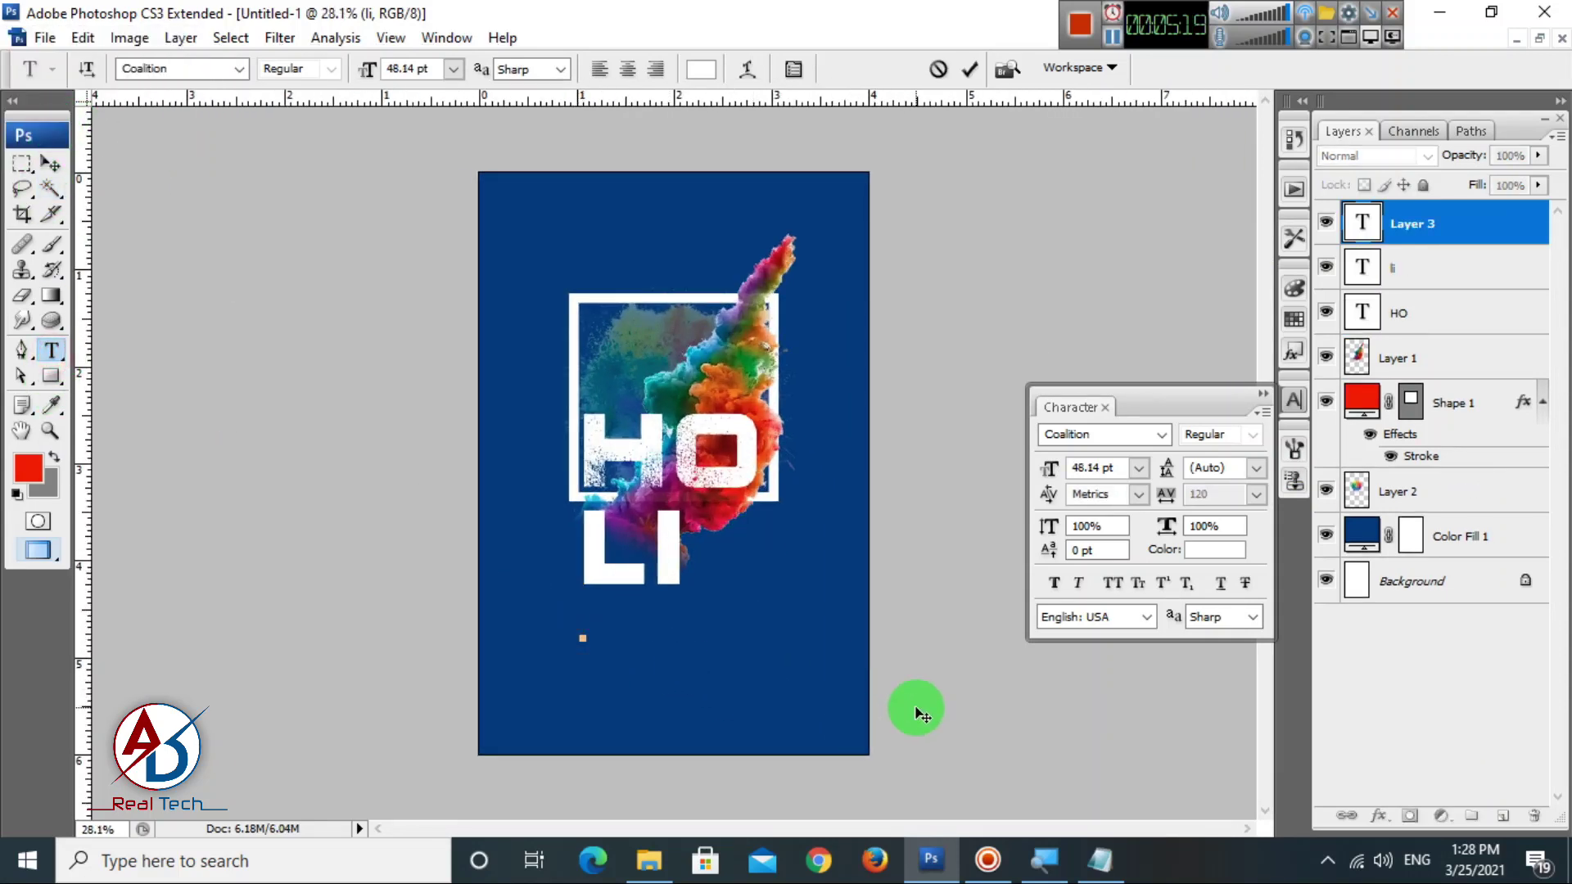
text(2021)
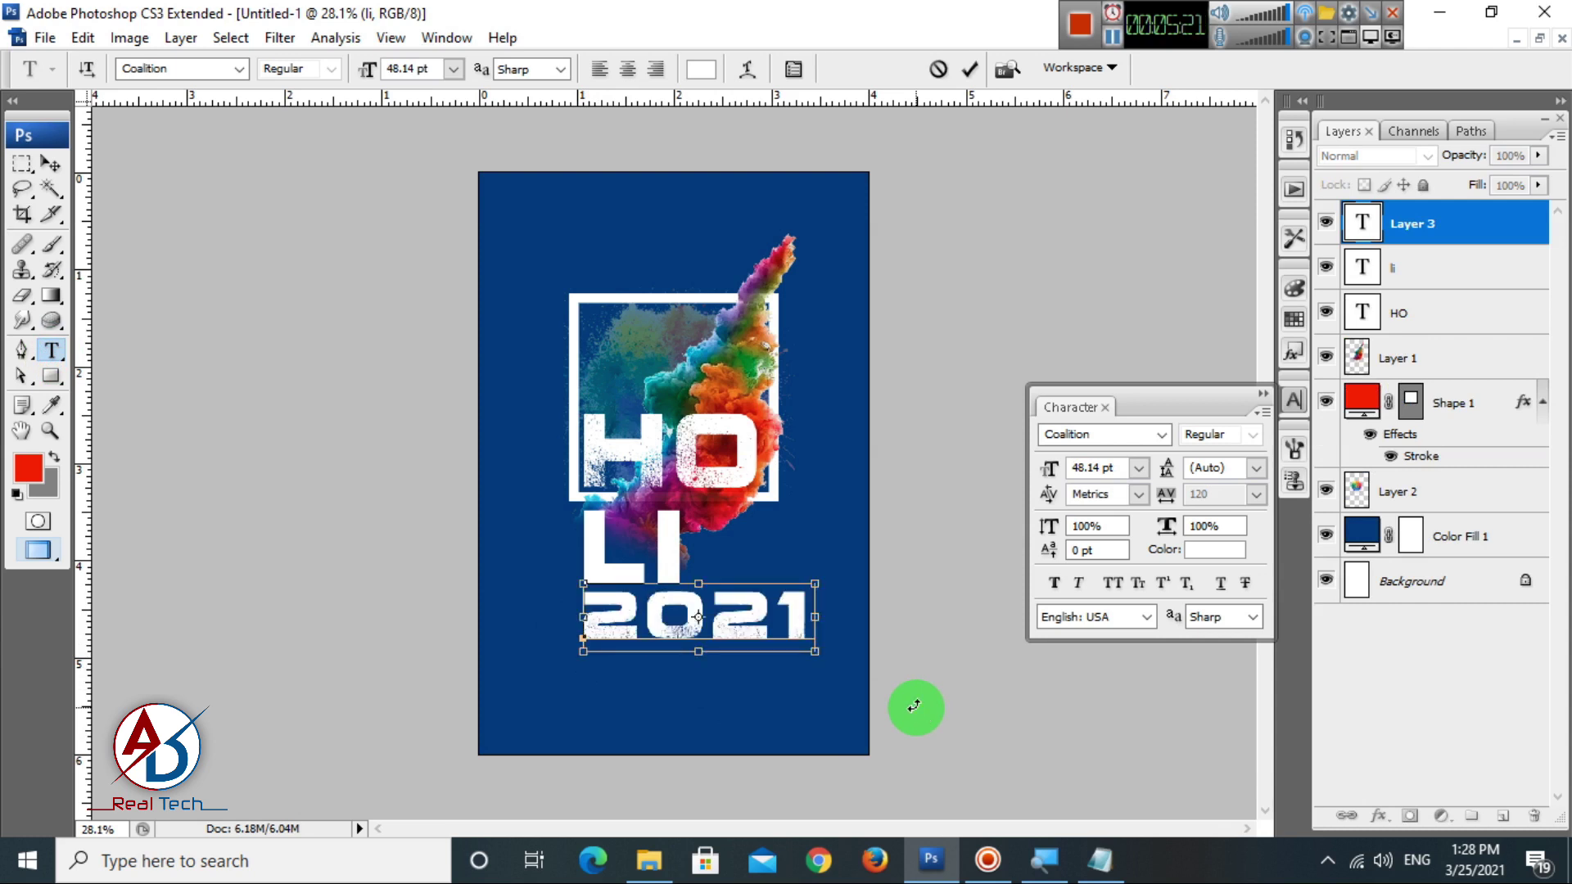
key(ctrl+Return)
Scale the 2021 text proportionally to 114.7%, keeping it left-aligned beneath LI.
key(v)
key(ctrl+t)
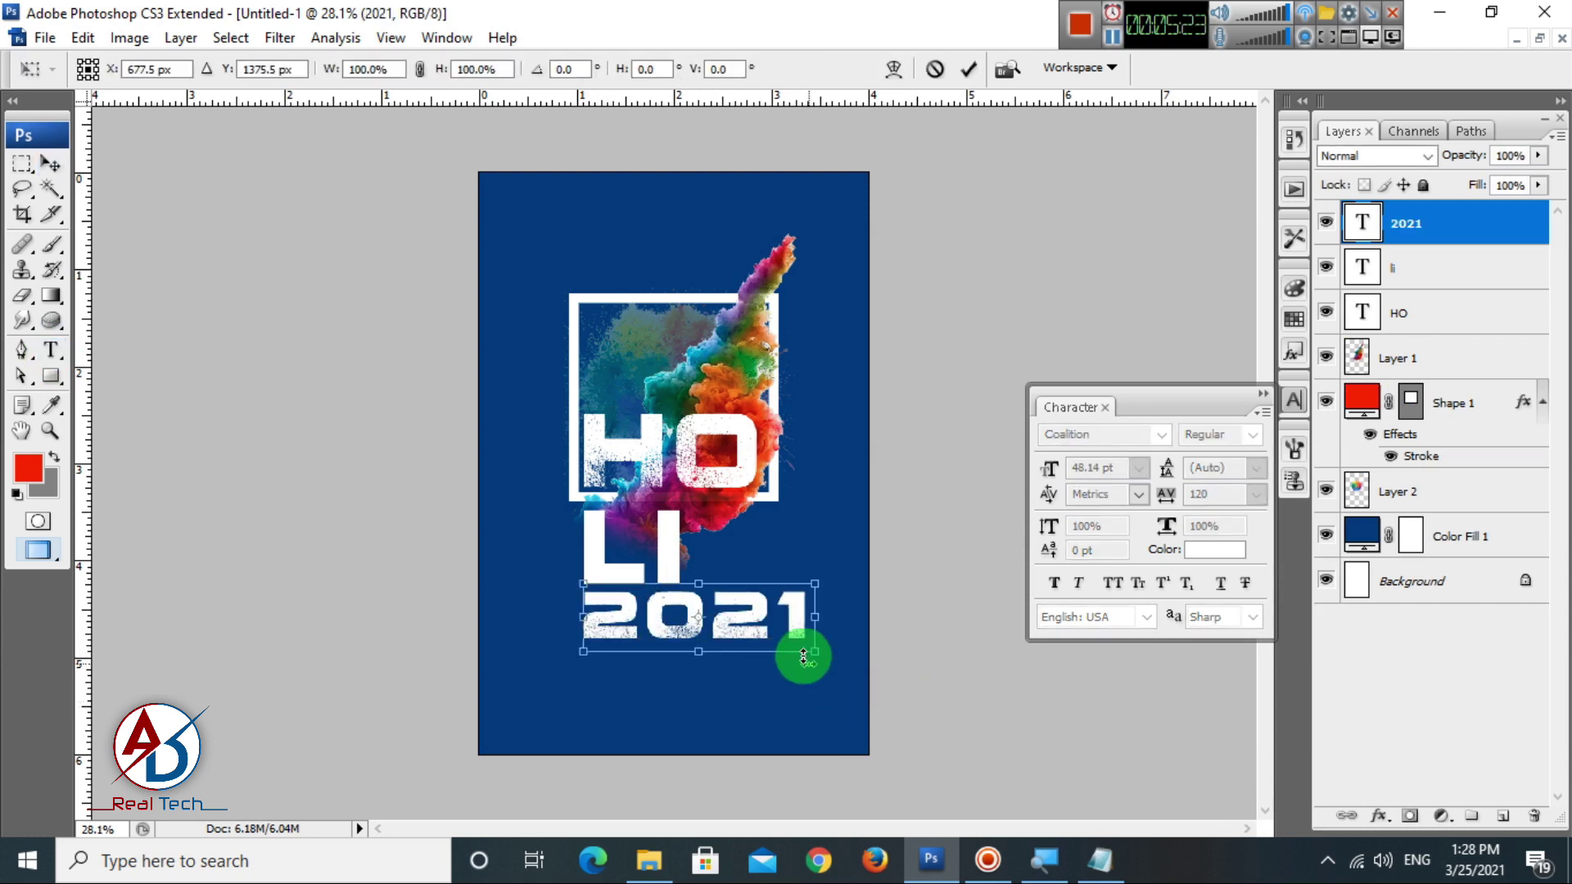
drag(772, 635, 807, 648)
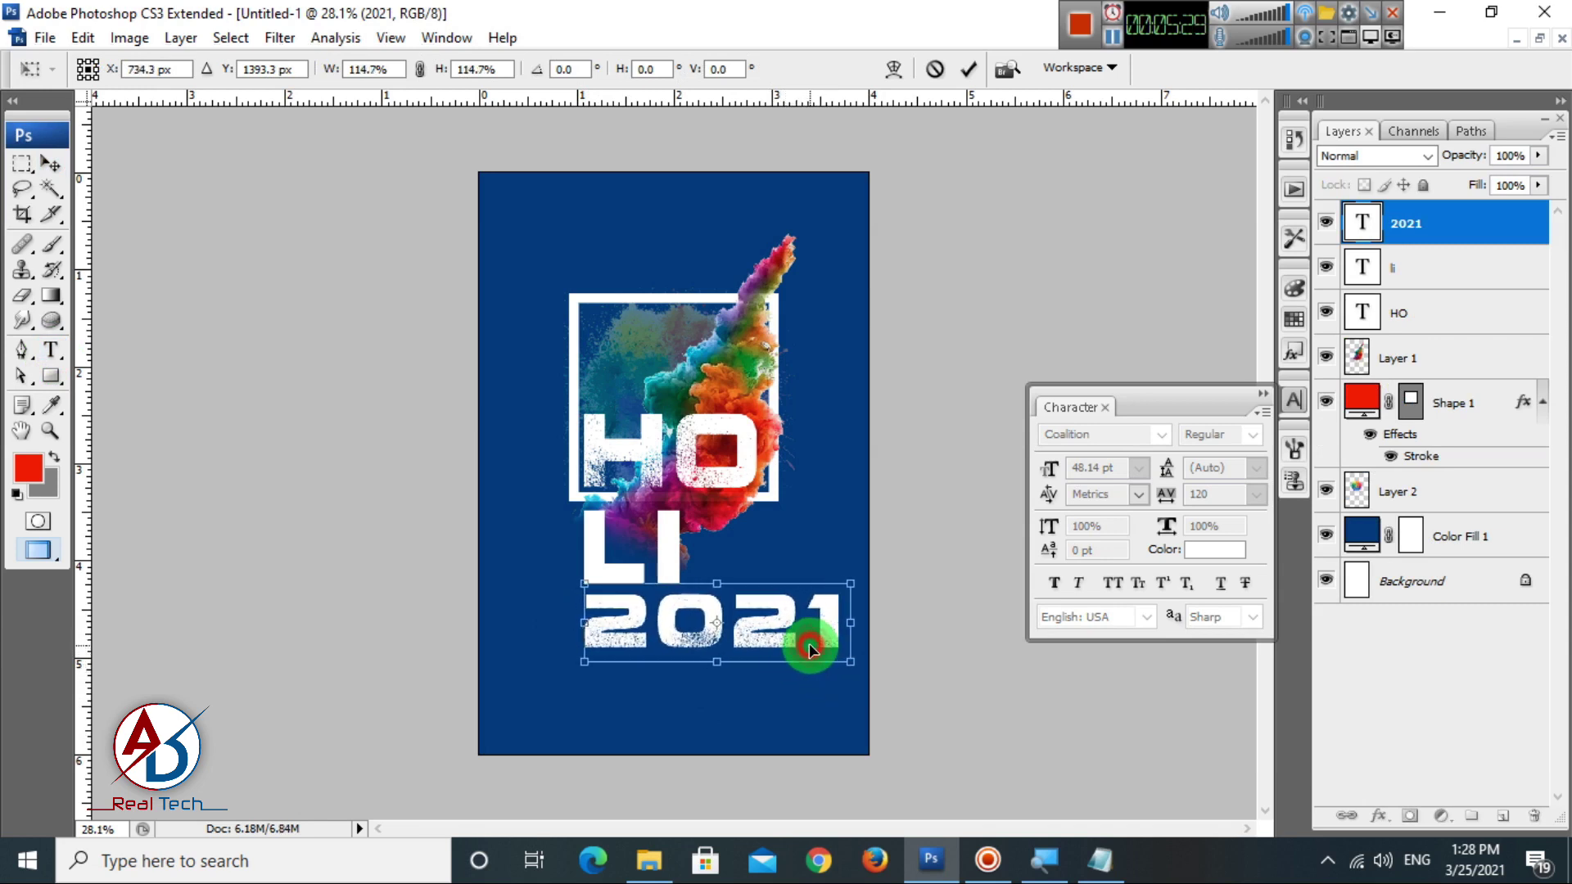
key(Return)
Examine the size and placement of the HO, LI and 2021 lettering relative to the frame and canvas.
scroll(755, 658, down, 3)
scroll(809, 595, up, 4)
key(alt+space)
click(832, 513)
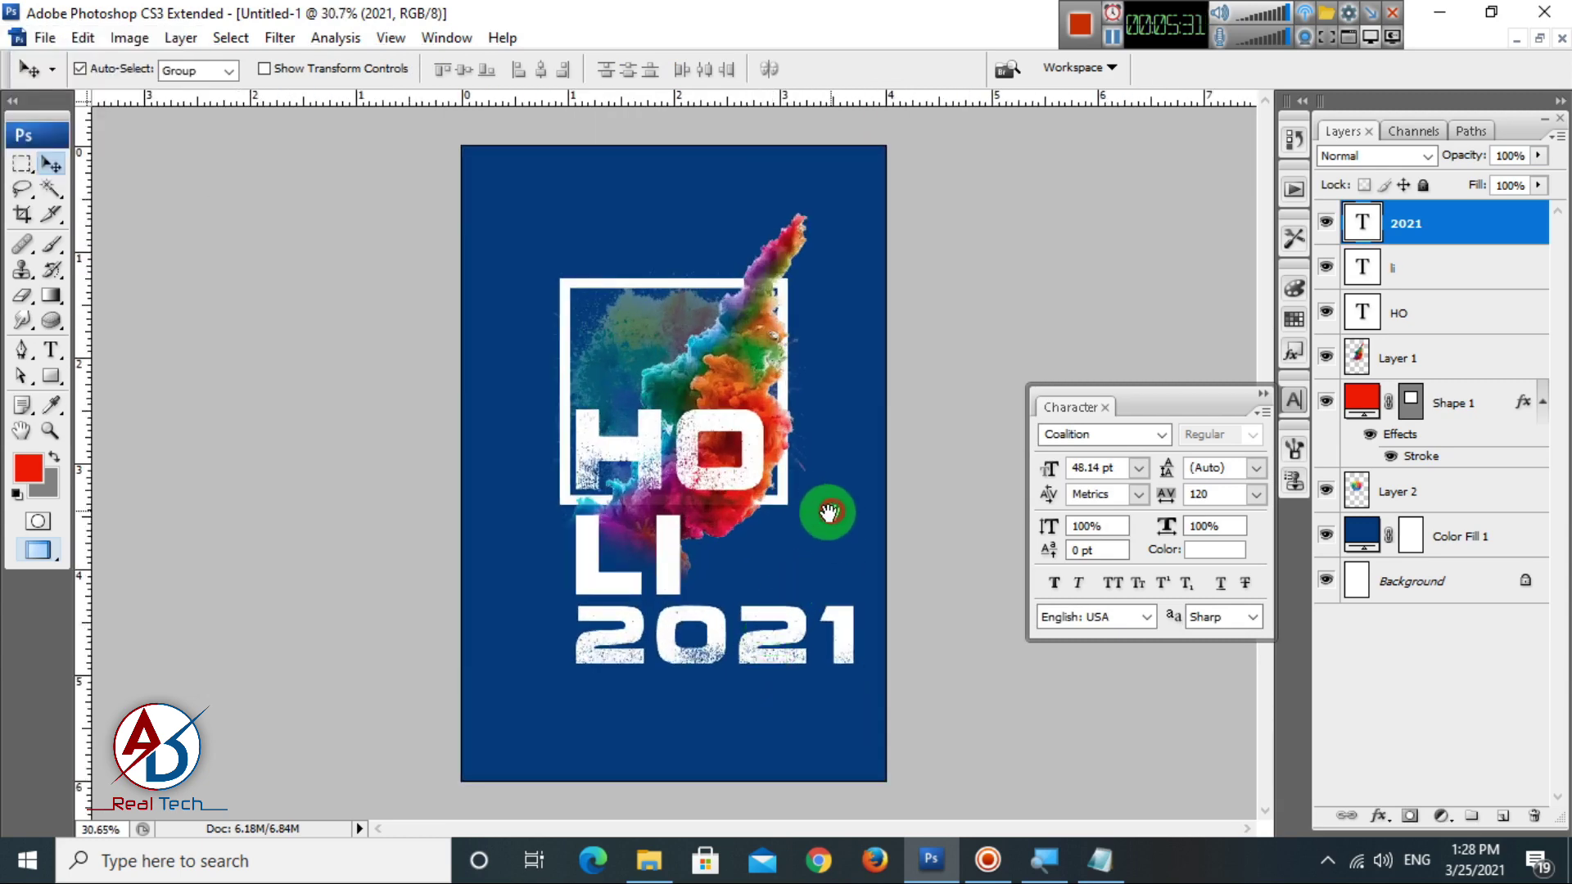
scroll(828, 563, down, 6)
scroll(827, 564, up, 5)
key(alt+space)
click(873, 559)
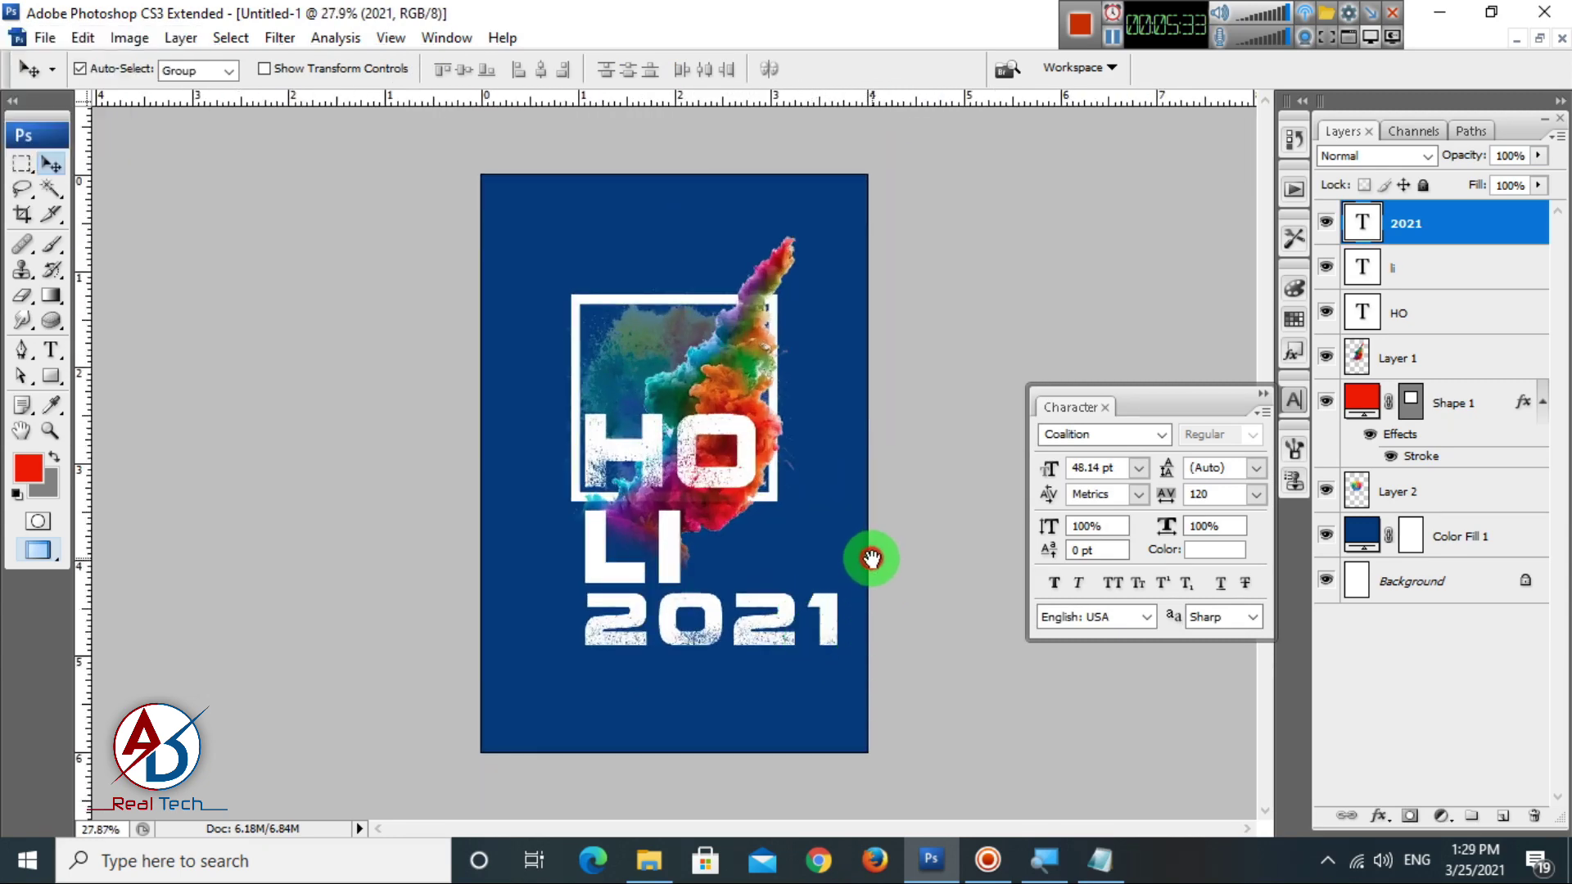
scroll(771, 595, up, 3)
scroll(769, 601, down, 3)
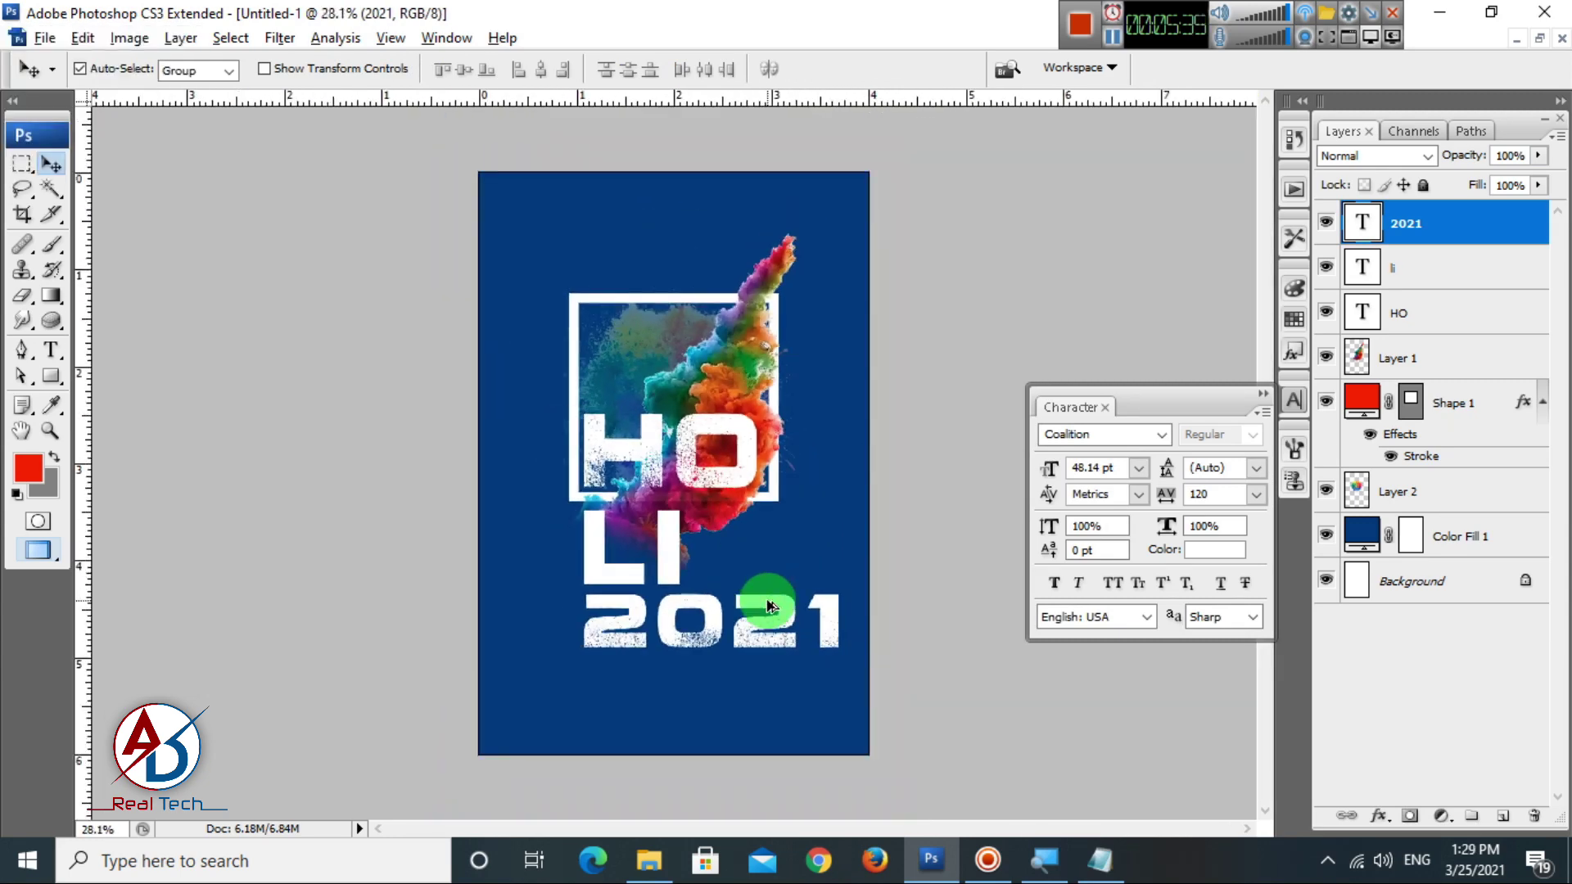
scroll(844, 557, up, 3)
key(alt+space)
click(856, 592)
drag(856, 592, 858, 610)
scroll(857, 610, up, 2)
key(alt+space)
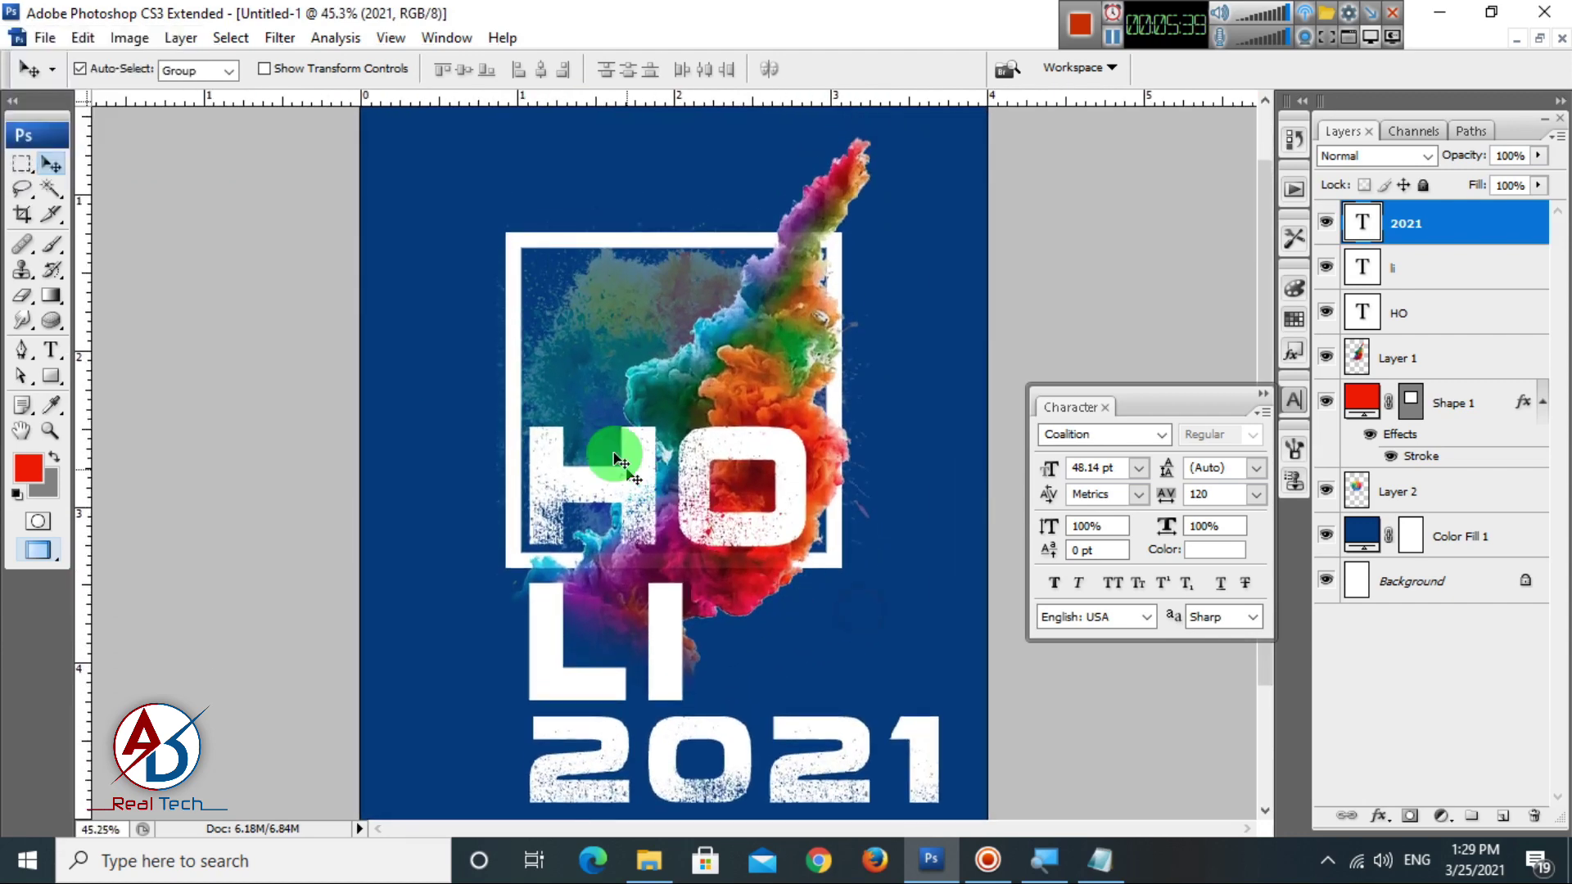
scroll(713, 574, down, 4)
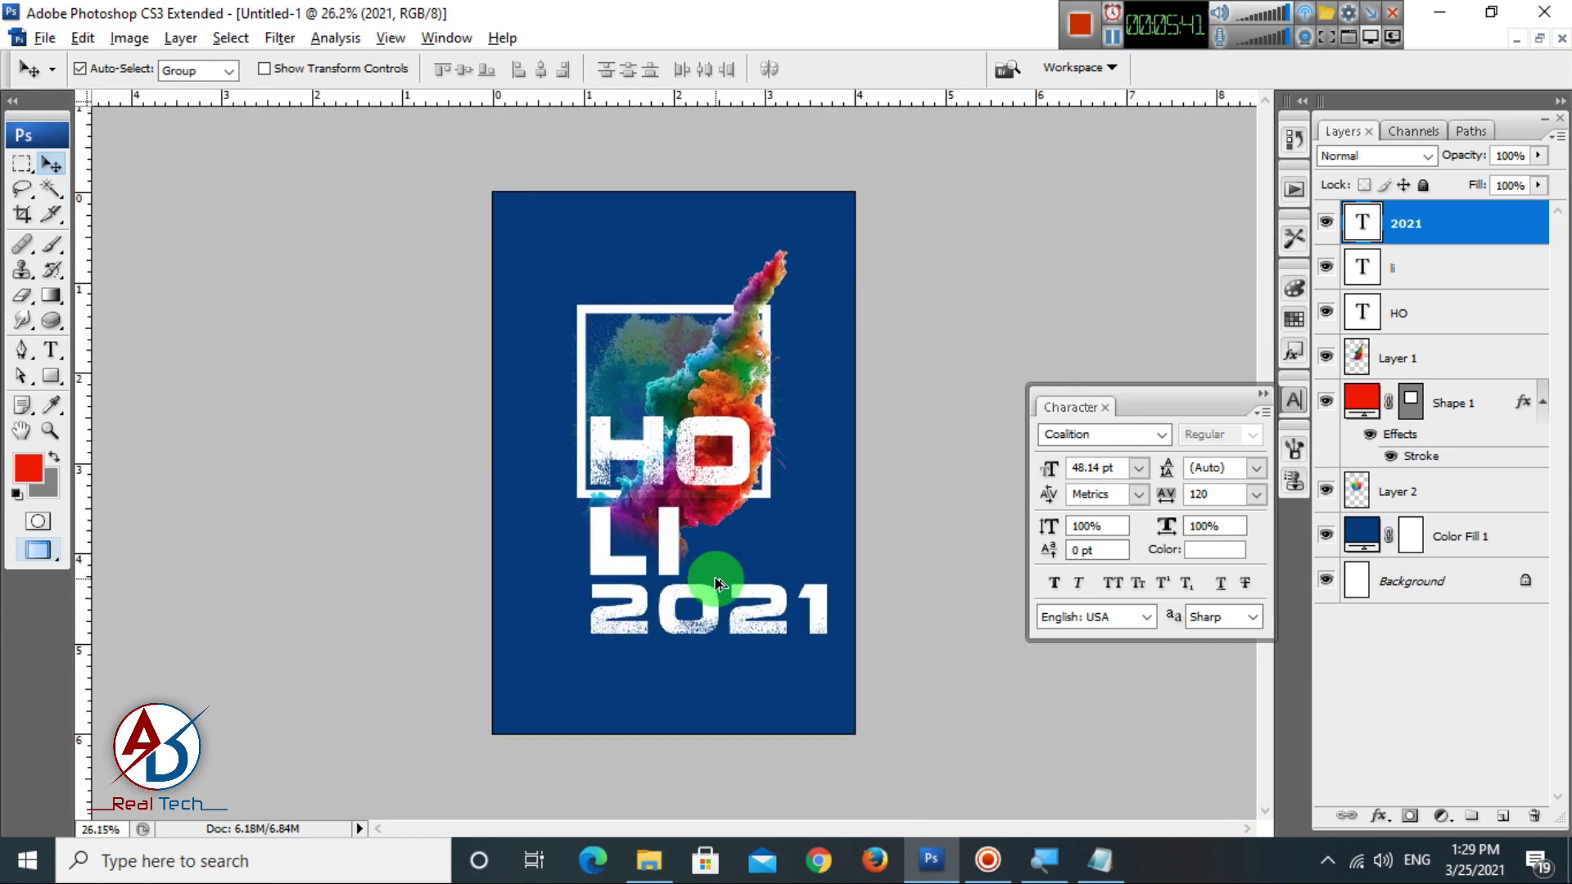
scroll(716, 584, up, 1)
scroll(755, 562, down, 1)
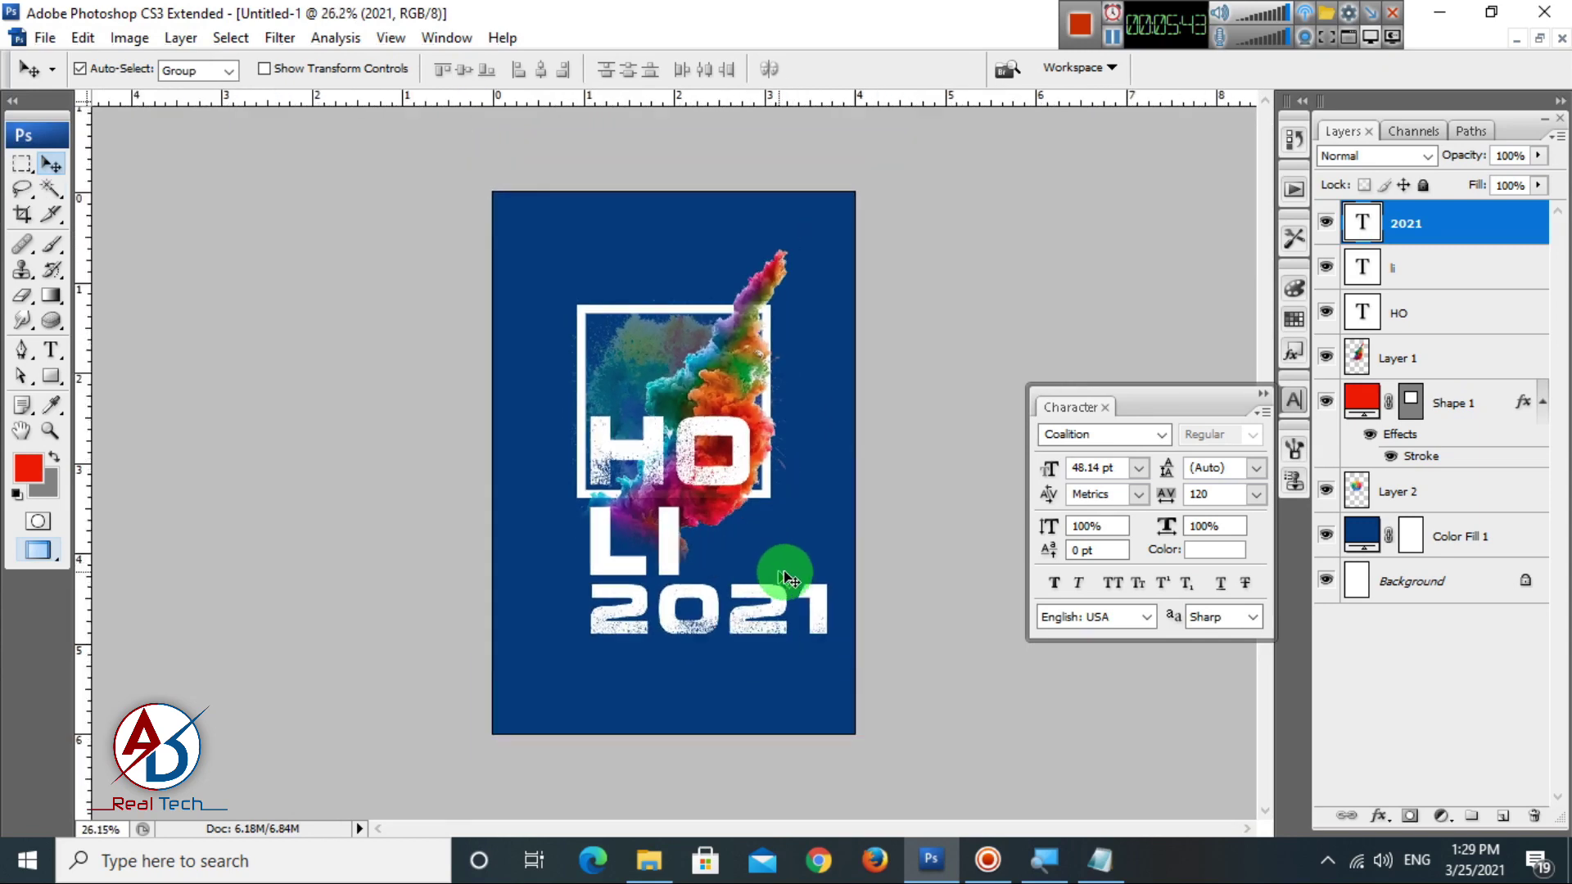
scroll(803, 570, down, 2)
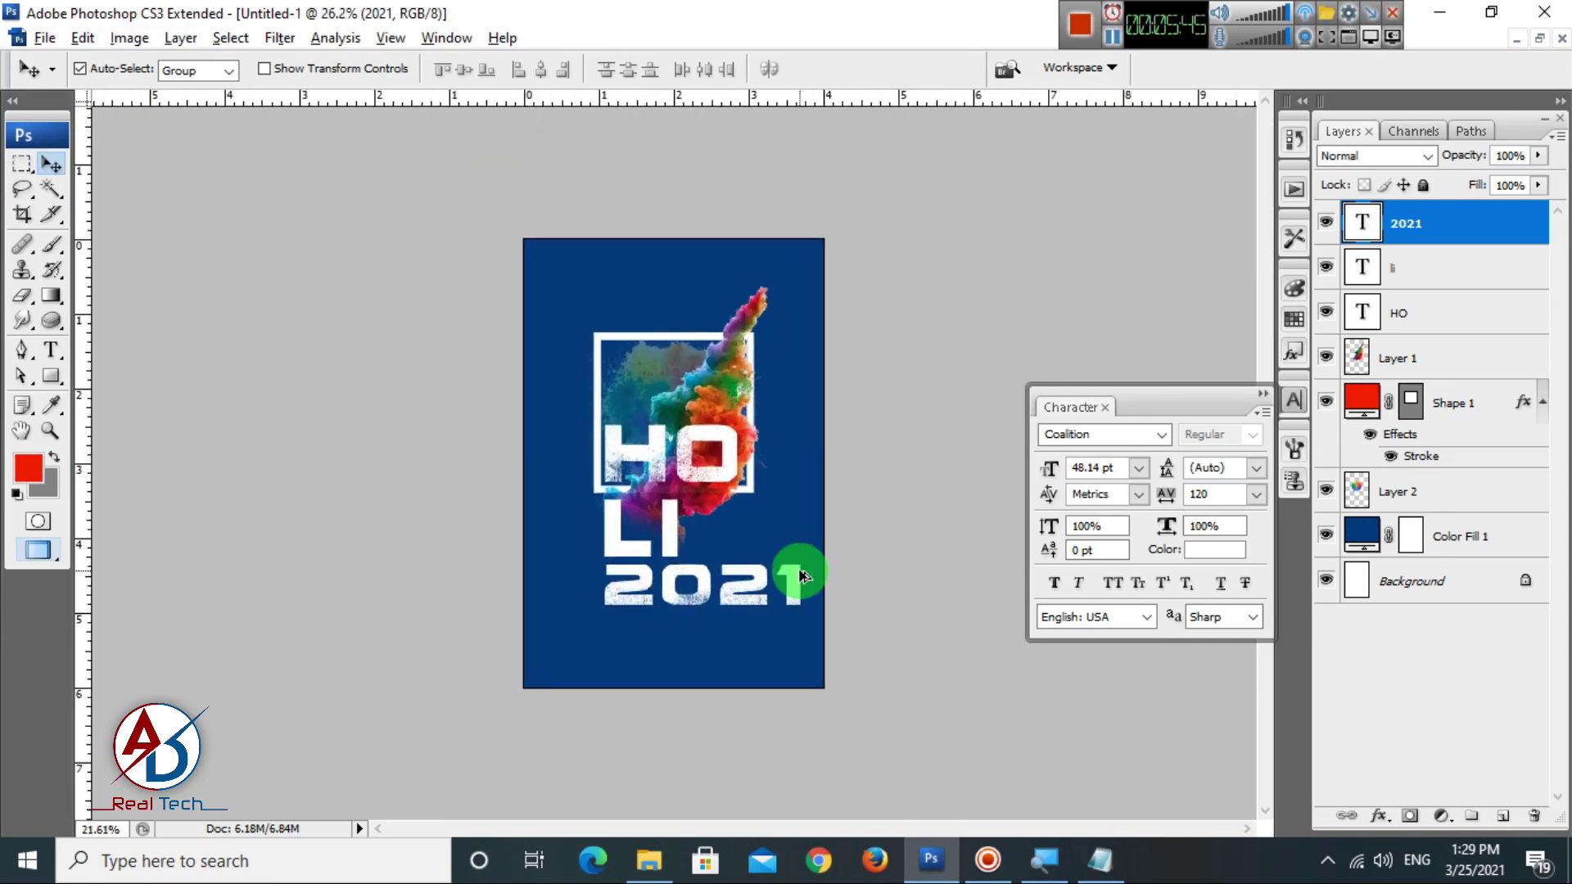
scroll(811, 578, up, 3)
key(alt+space)
click(852, 591)
Try to centre all layers from 2021 to Color Fill 1 horizontally on the canvas, undo the alignment and deselect everything.
shift+click(1458, 536)
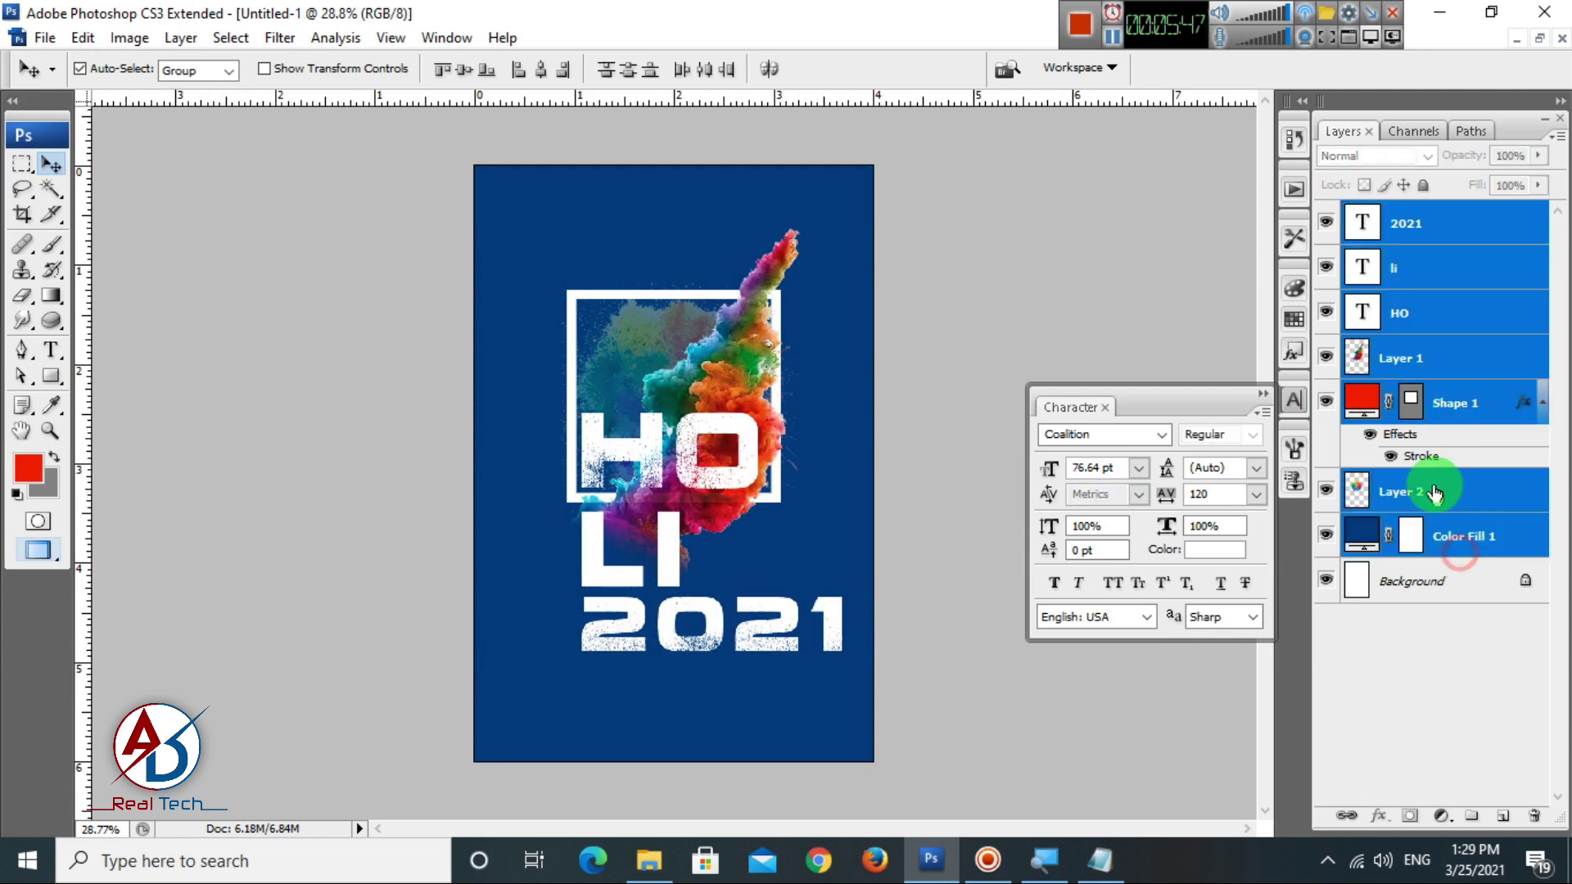
key(ctrl+a)
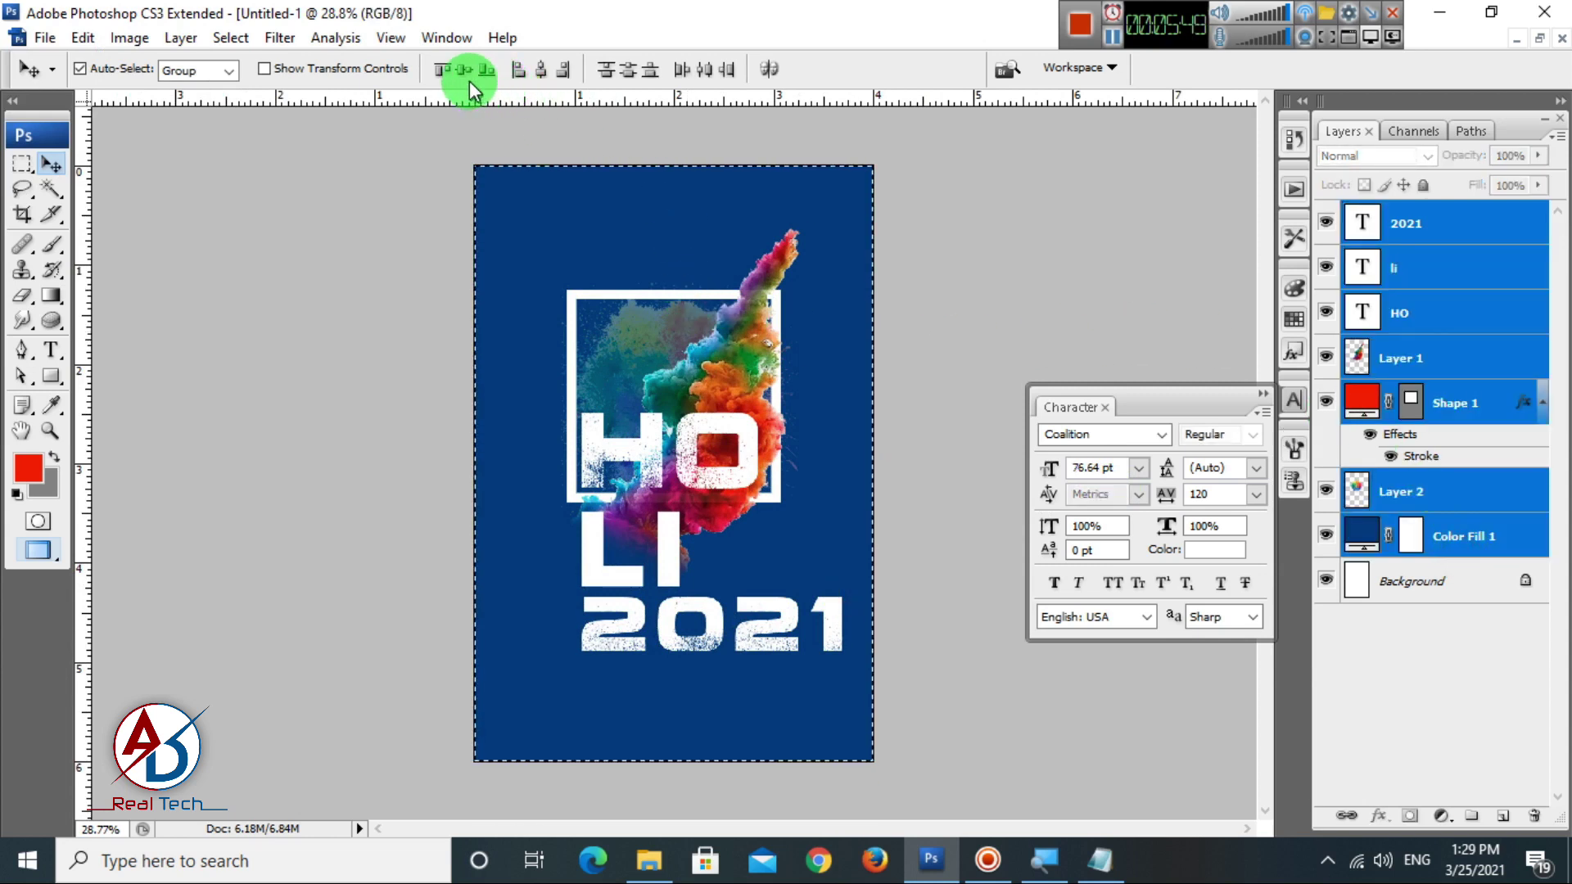
click(541, 68)
key(ctrl+z)
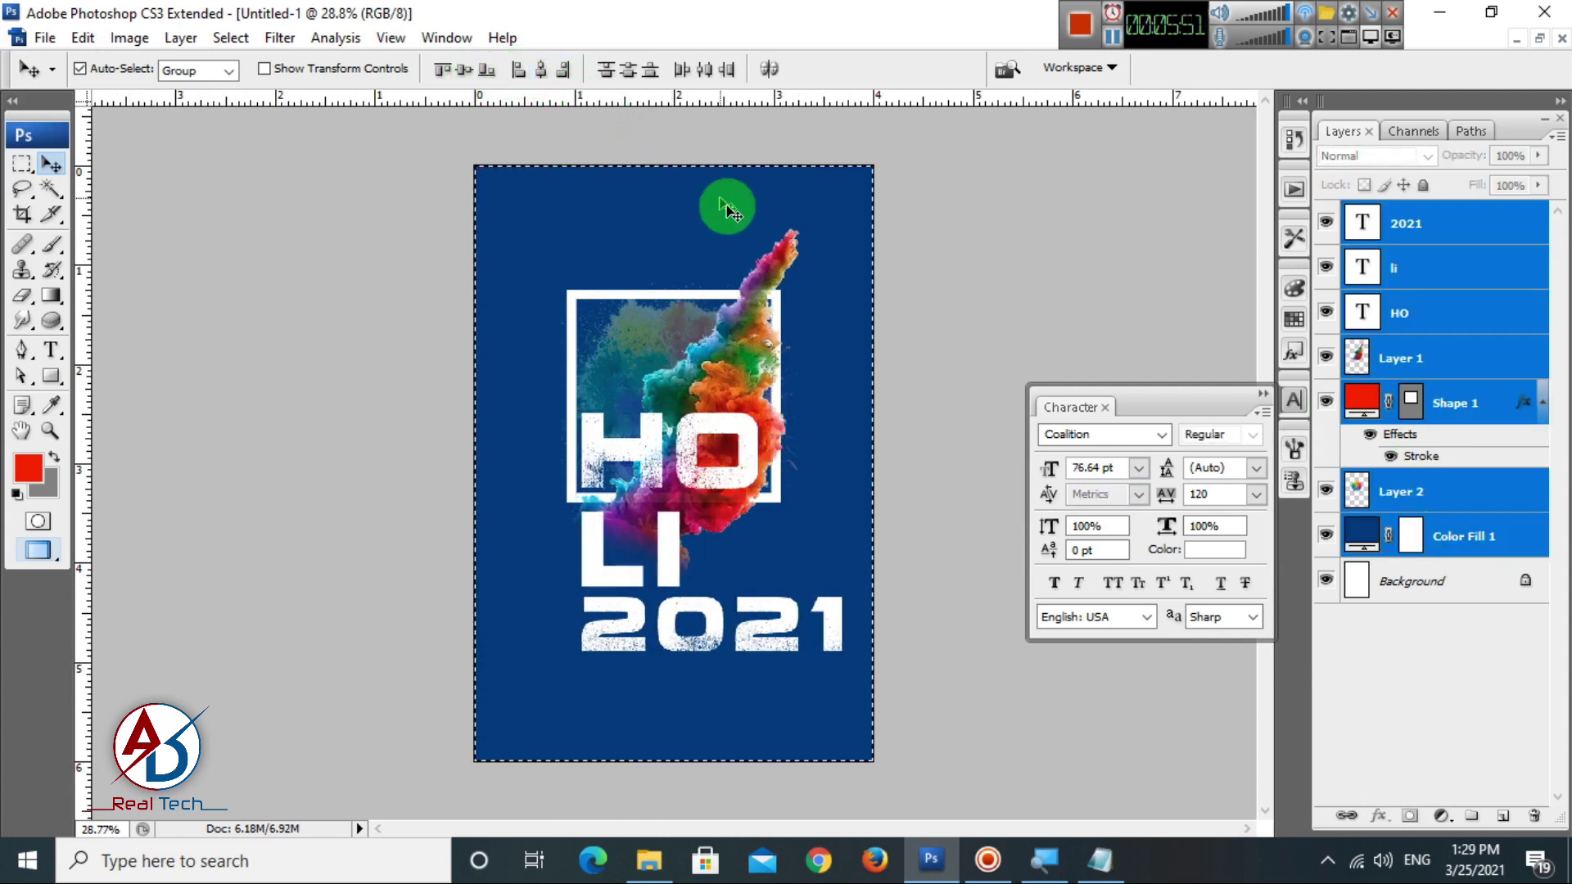
click(989, 624)
key(ctrl+d)
Scale the 2021 text to 69.0% width and 87.1% height so it roughly matches the width of HO.
scroll(705, 581, up, 2)
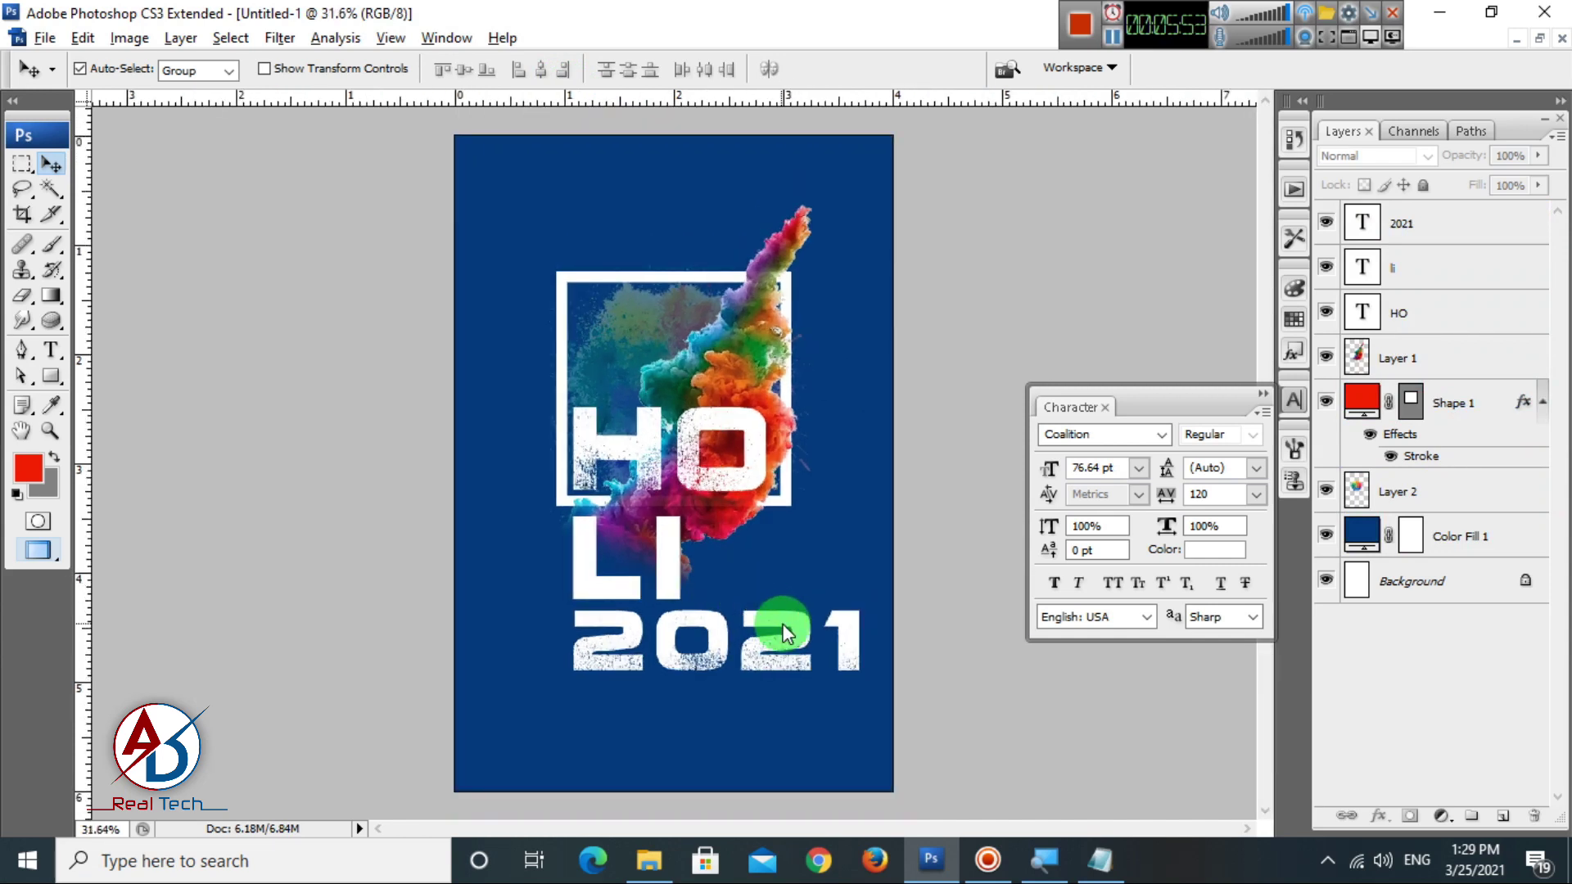
click(773, 623)
key(ctrl+t)
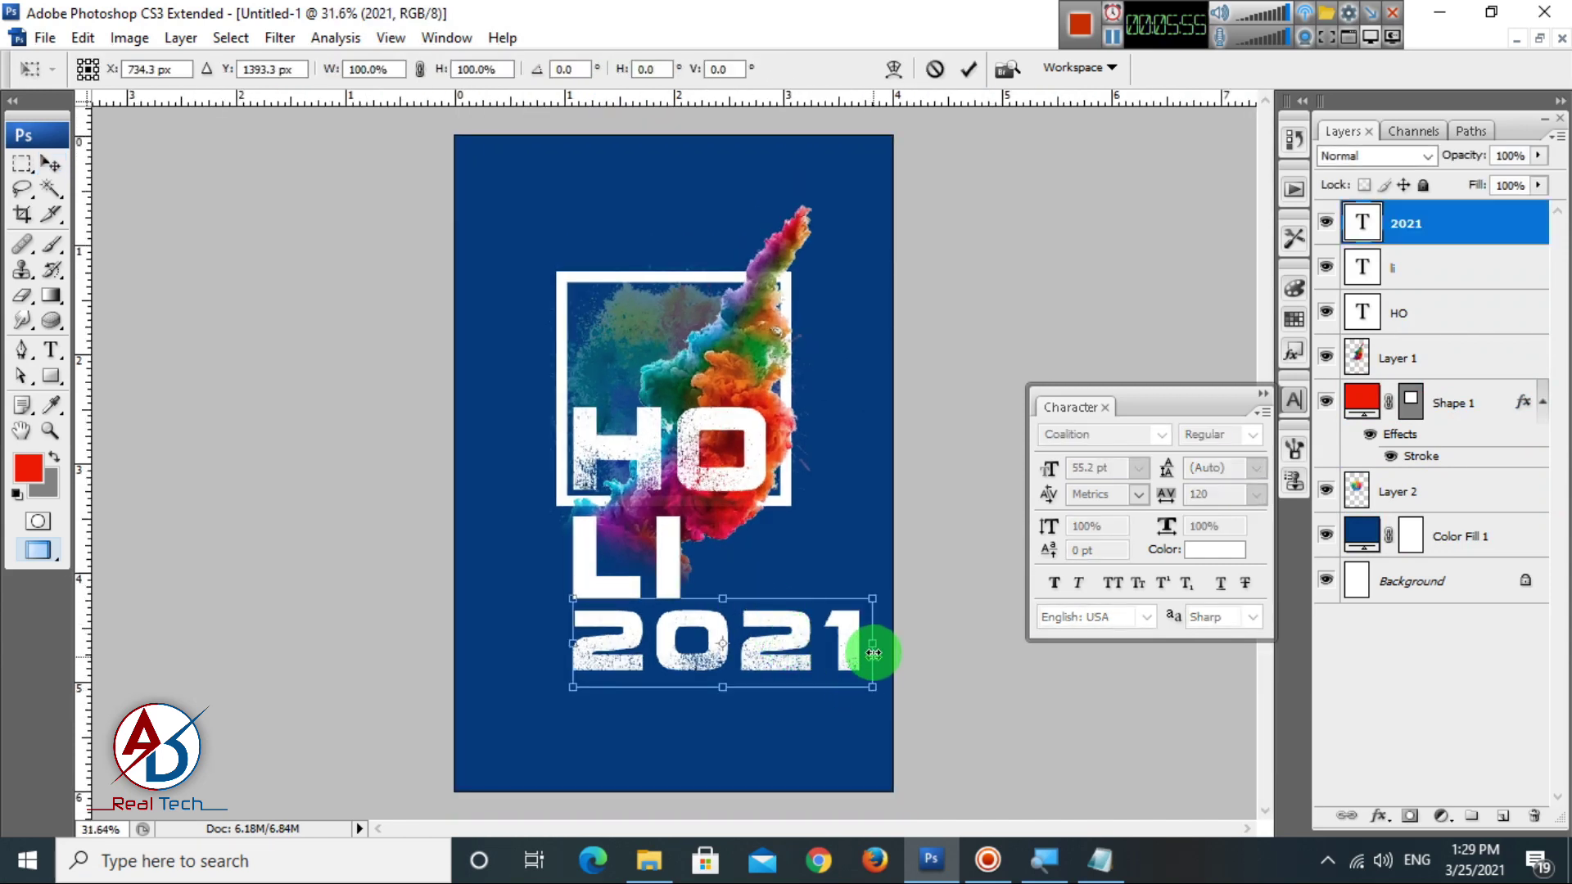
drag(873, 653, 783, 671)
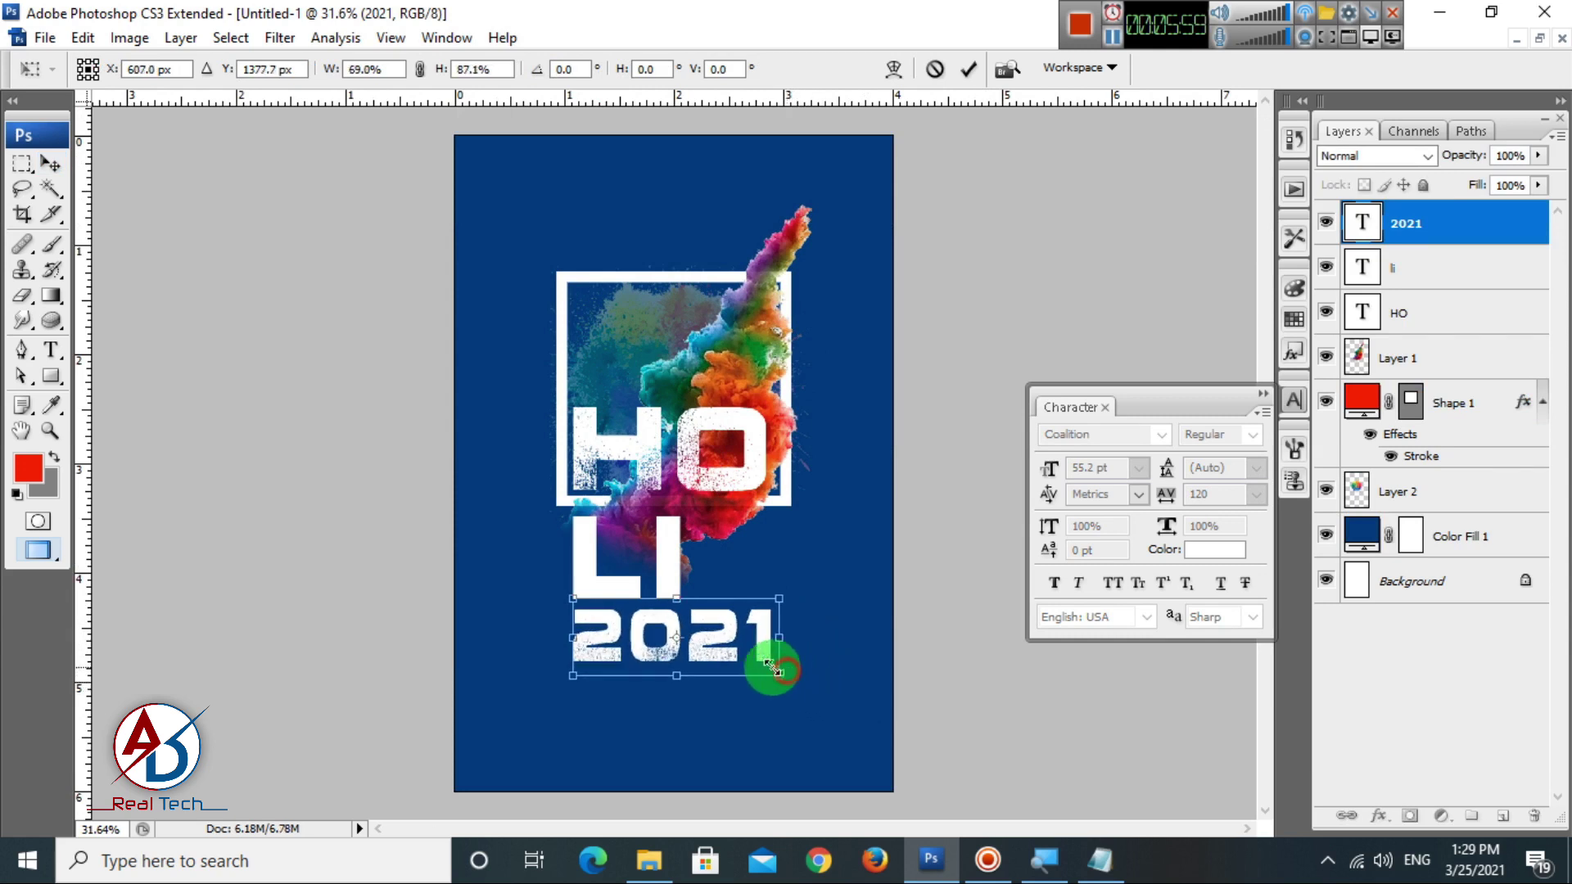
double_click(747, 656)
Add the word HAPPY as new white Coalition text across the area above the frame.
scroll(752, 484, down, 2)
scroll(761, 481, up, 2)
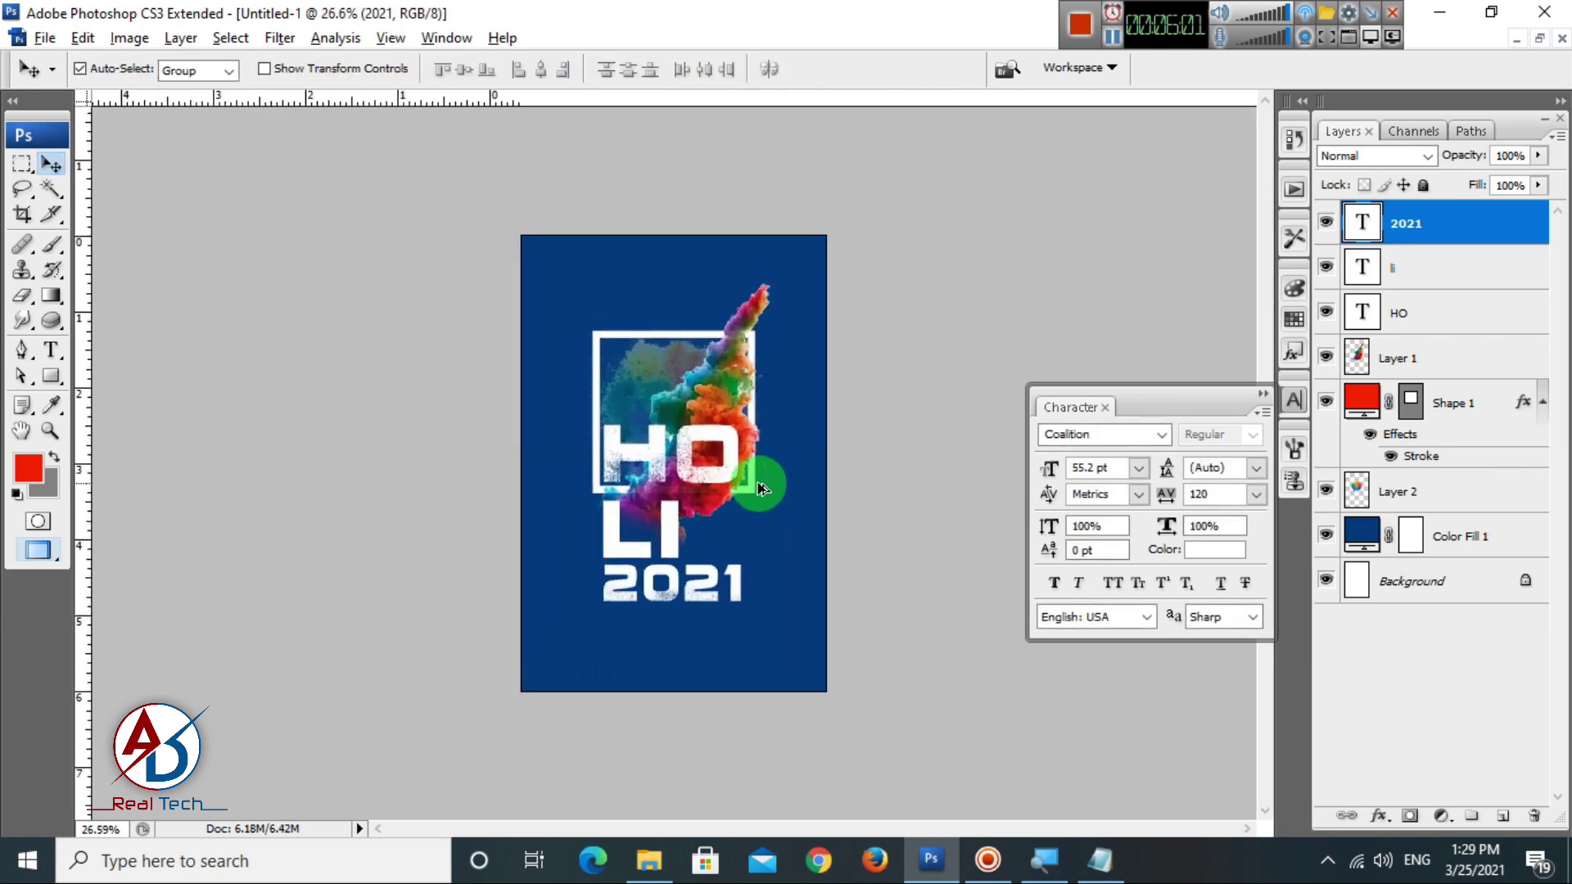
scroll(798, 584, up, 1)
scroll(799, 585, down, 1)
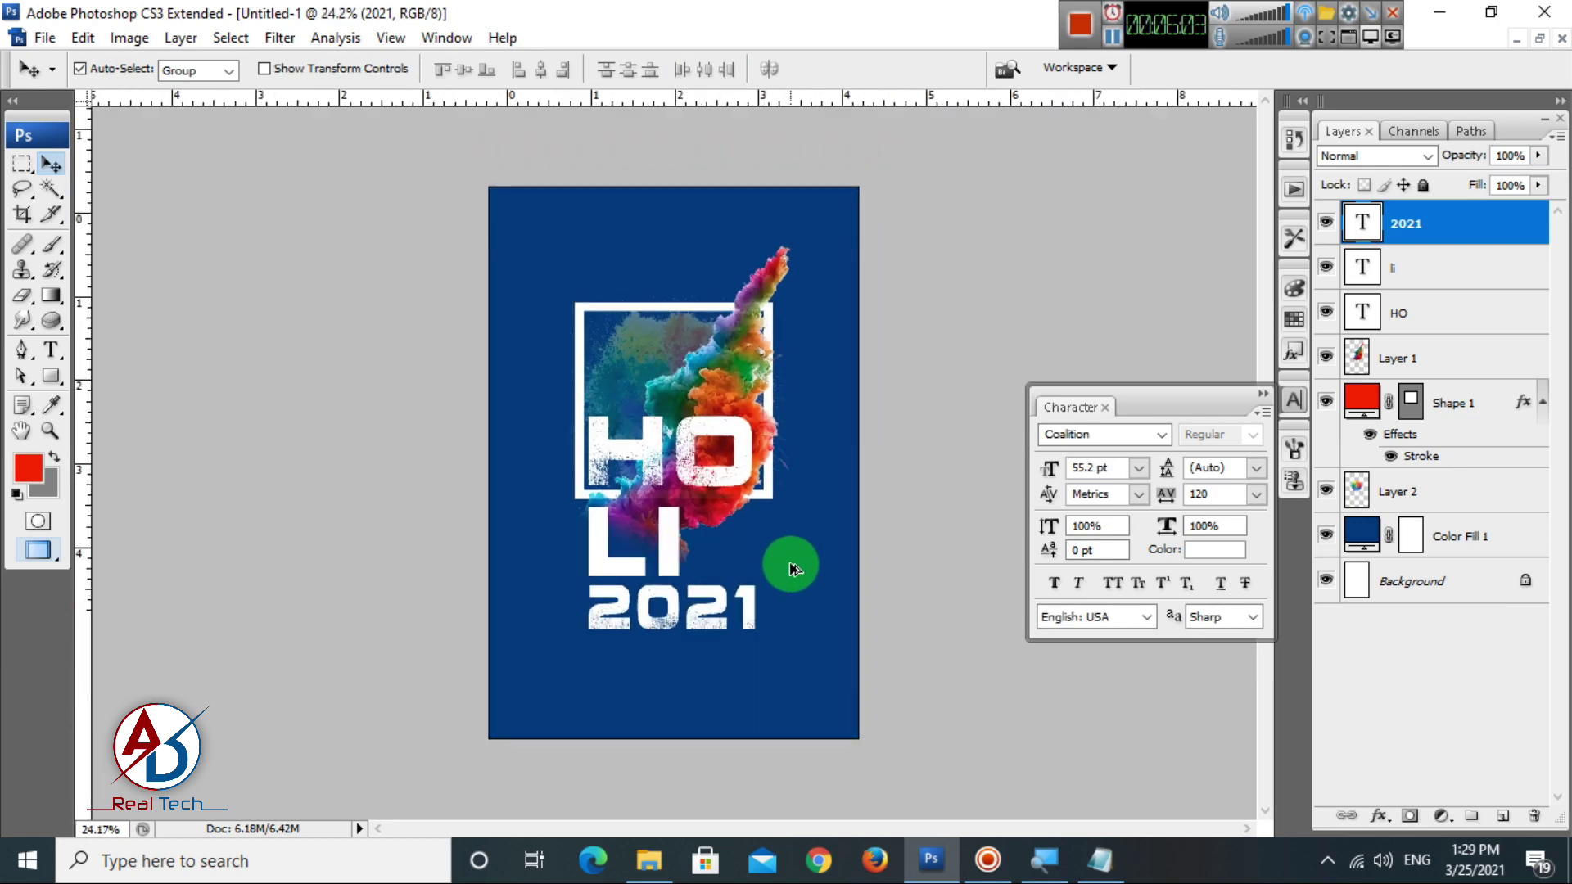
scroll(798, 584, up, 2)
scroll(653, 429, up, 2)
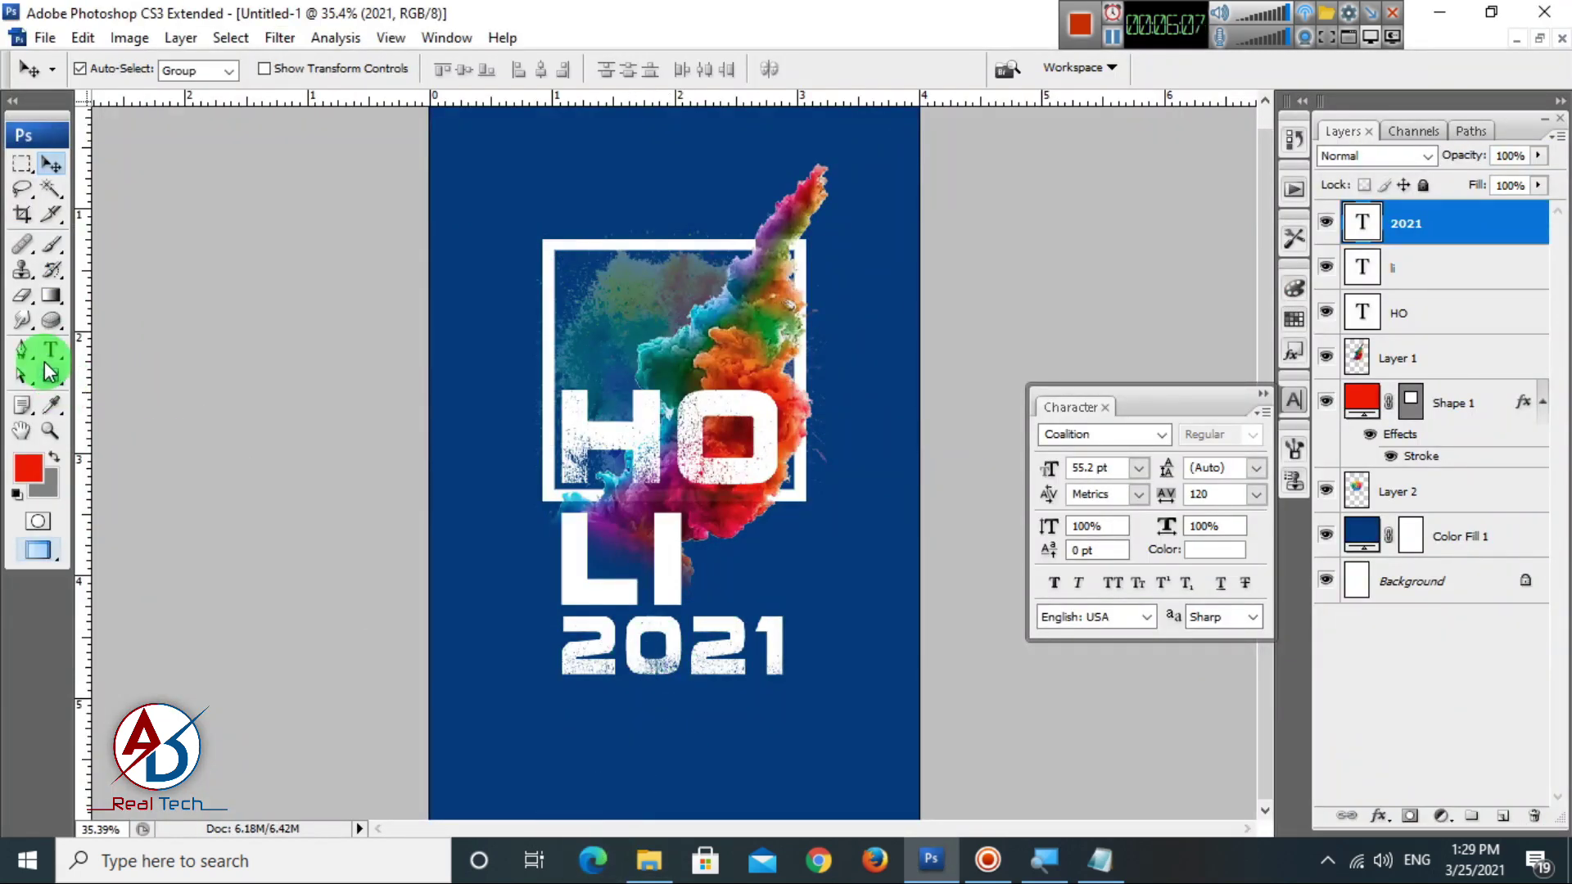
click(47, 354)
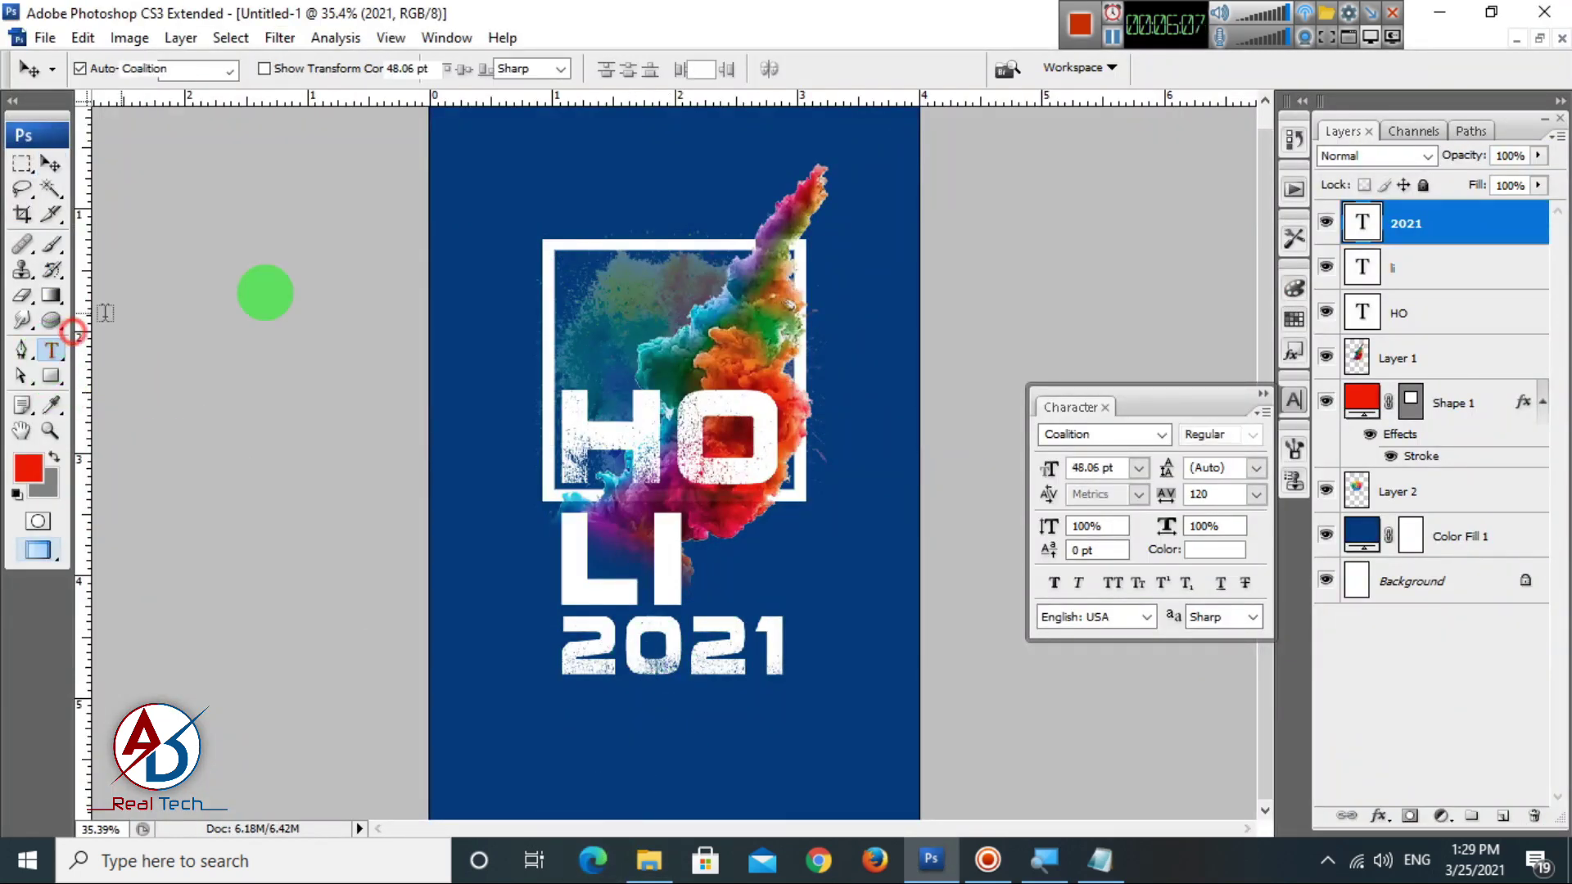
click(478, 229)
text(HAPPY)
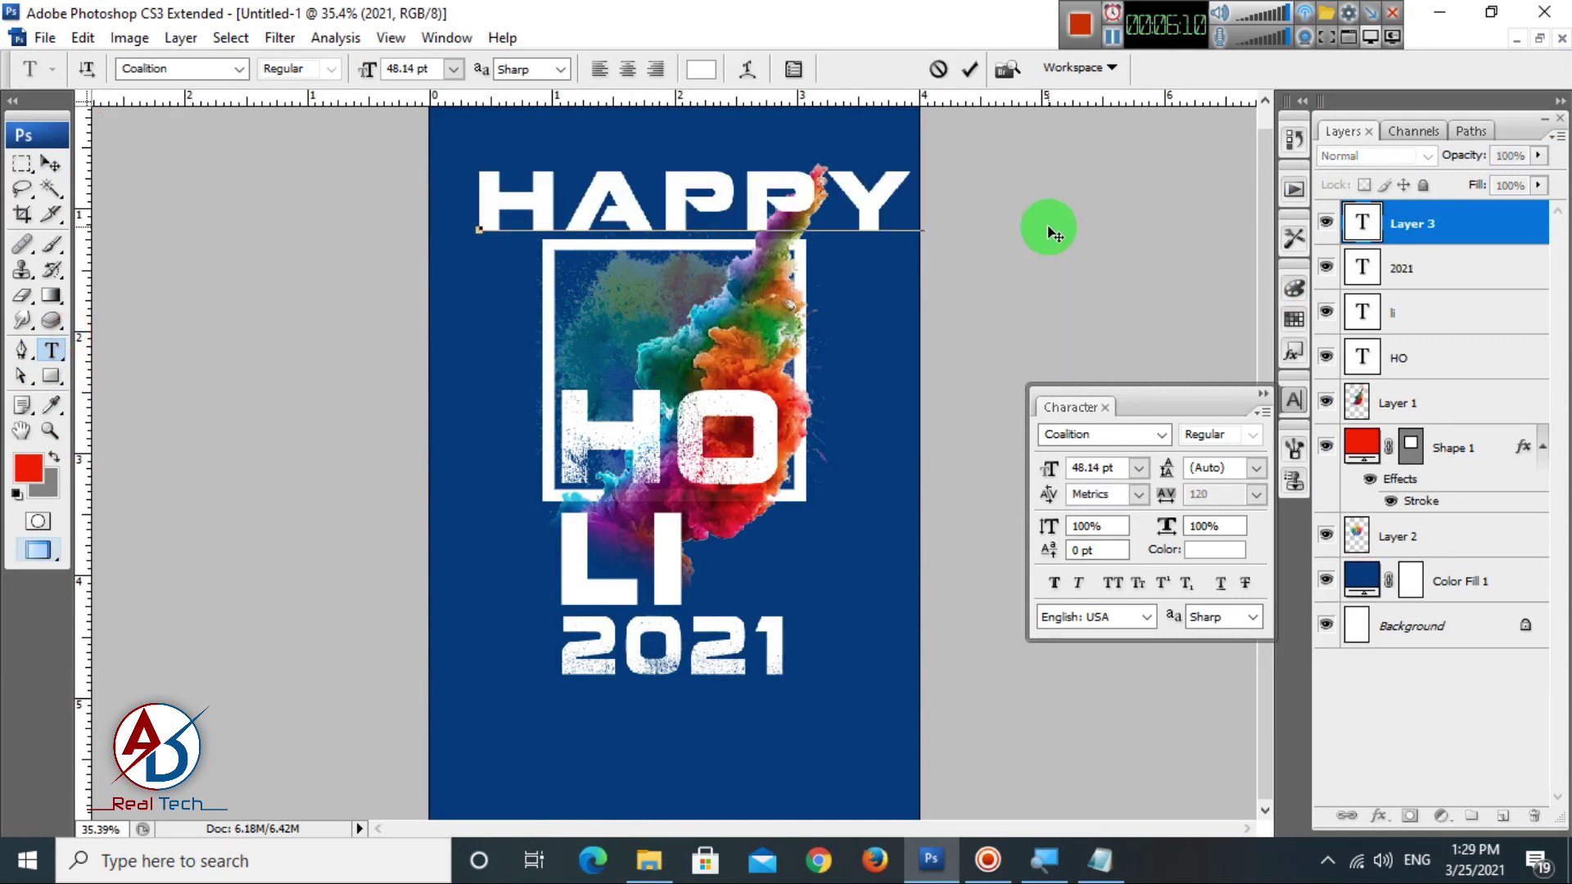
key(ctrl+a)
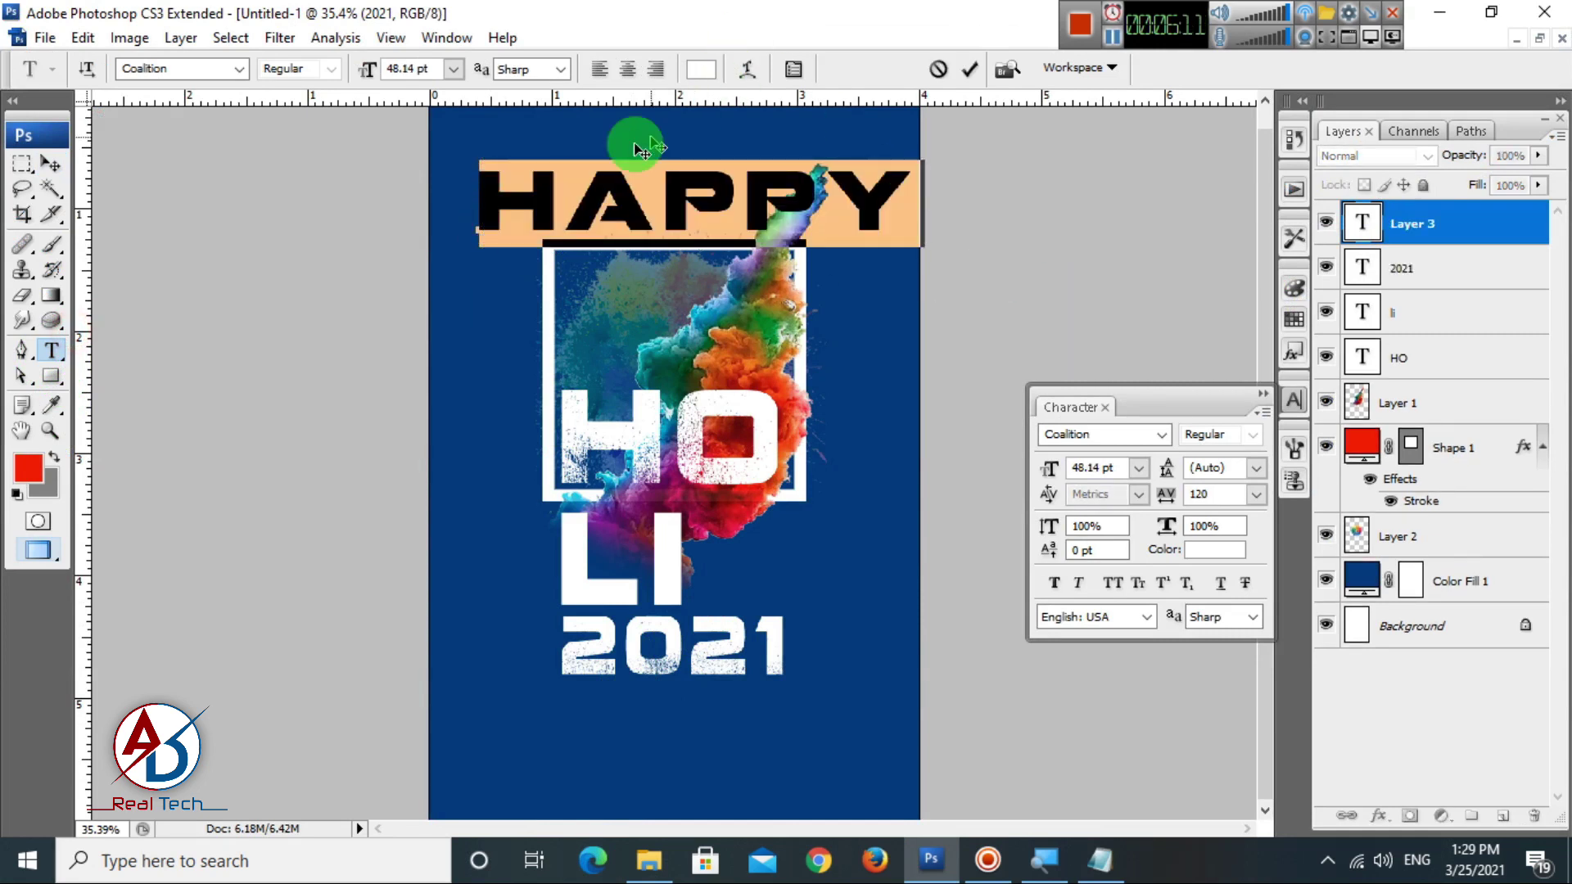
click(49, 163)
Scale the HAPPY text proportionally to 52.4% and place it inside the frame, directly above HO and aligned with its left edge.
key(ctrl+t)
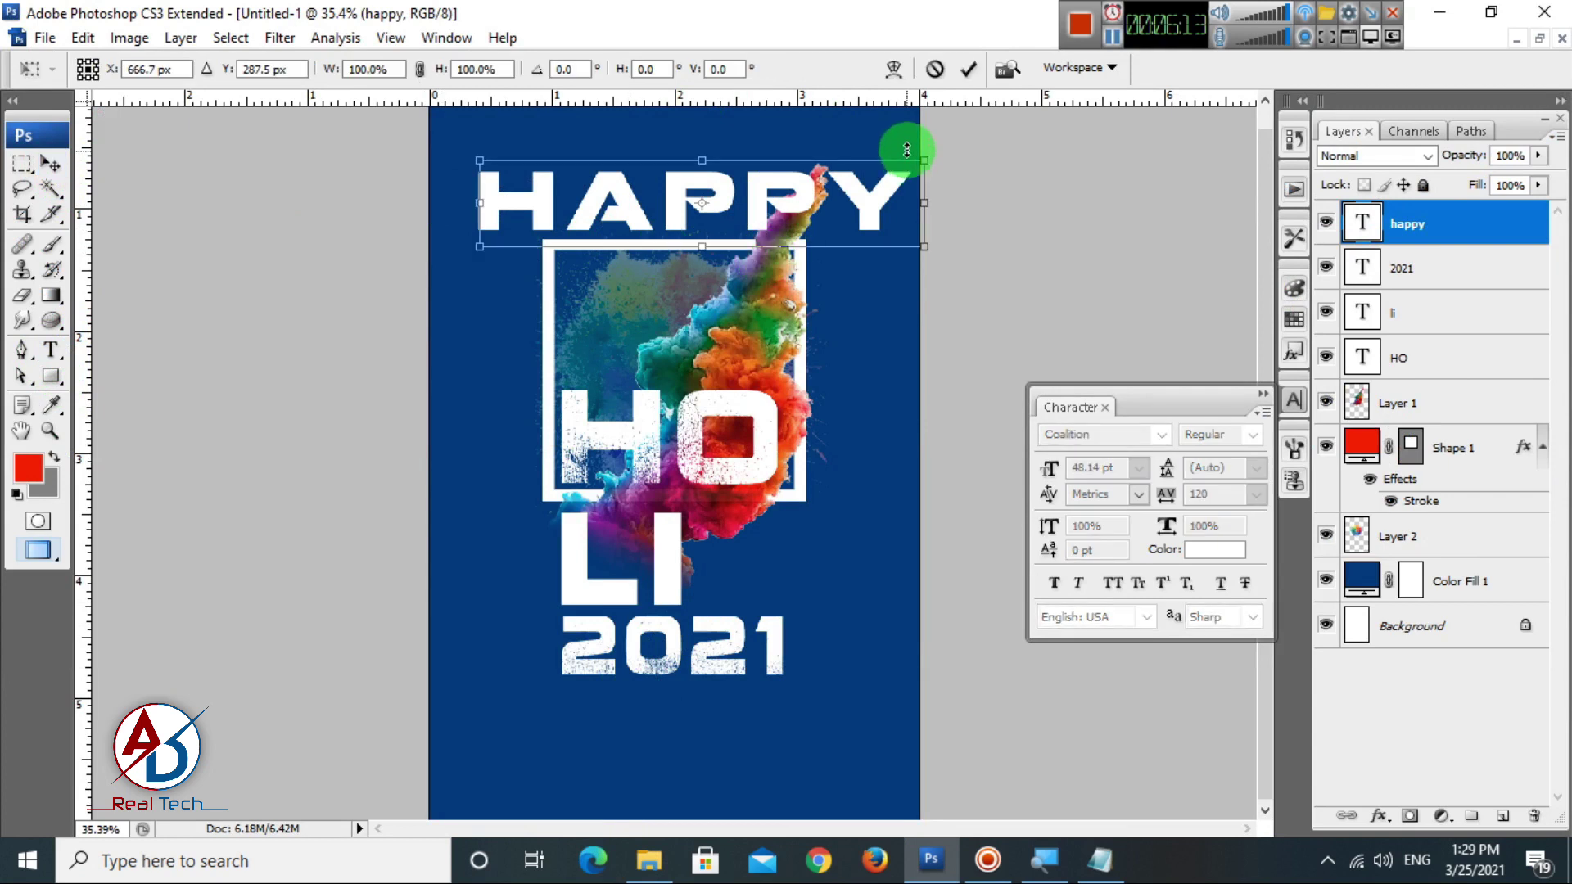
drag(909, 163, 595, 239)
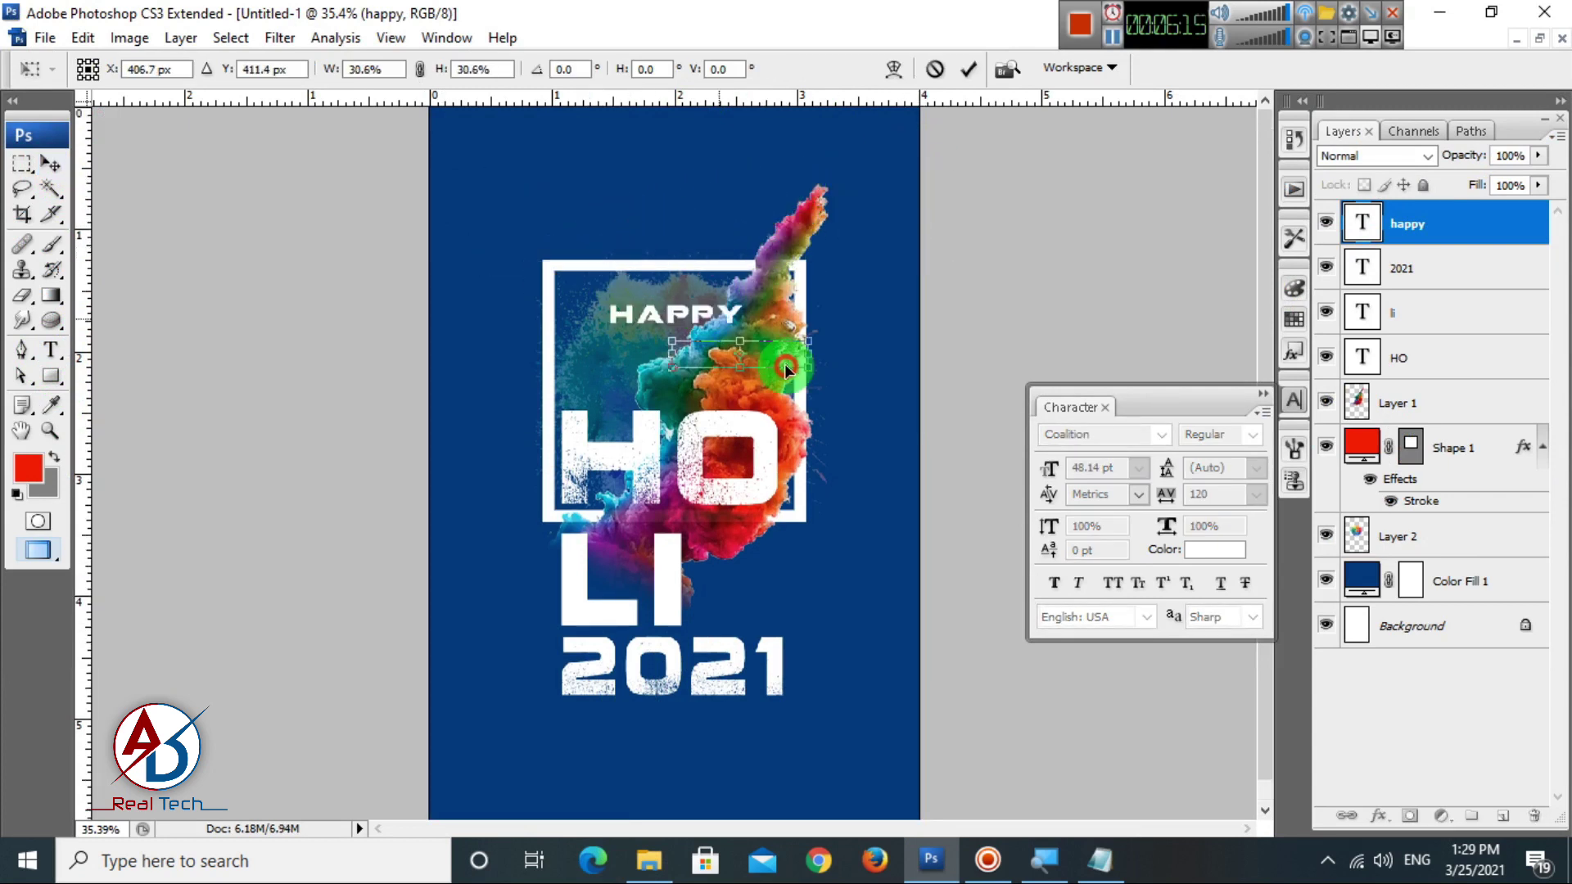
mouse_move(785, 363)
mouse_down()
mouse_move(663, 397)
mouse_move(793, 364)
mouse_move(768, 378)
mouse_up()
scroll(776, 417, up, 6)
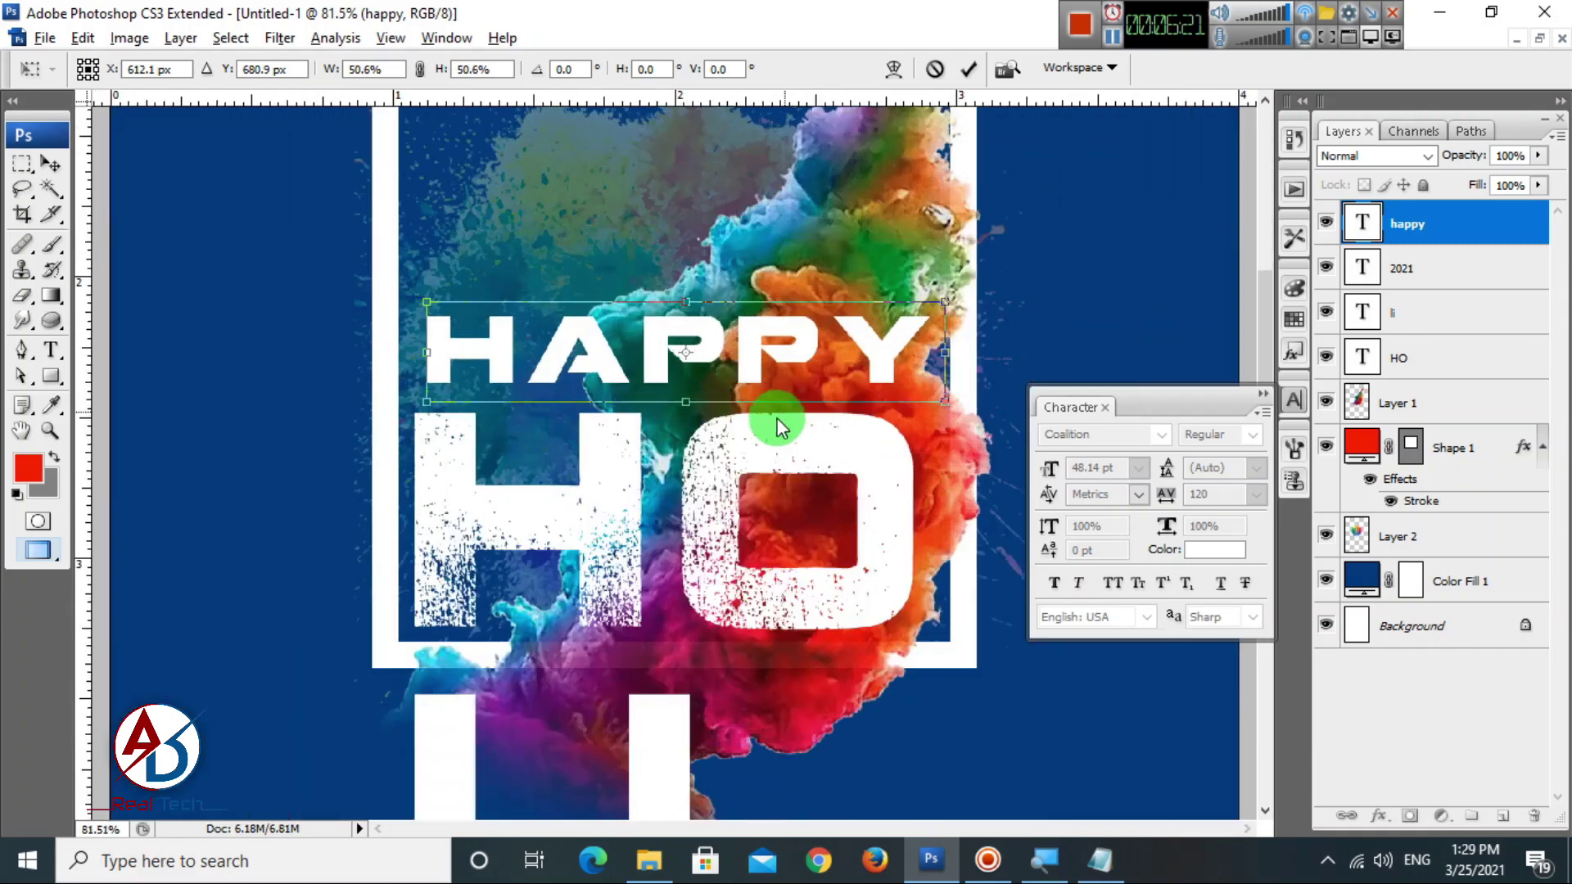
scroll(778, 421, up, 1)
drag(420, 321, 412, 320)
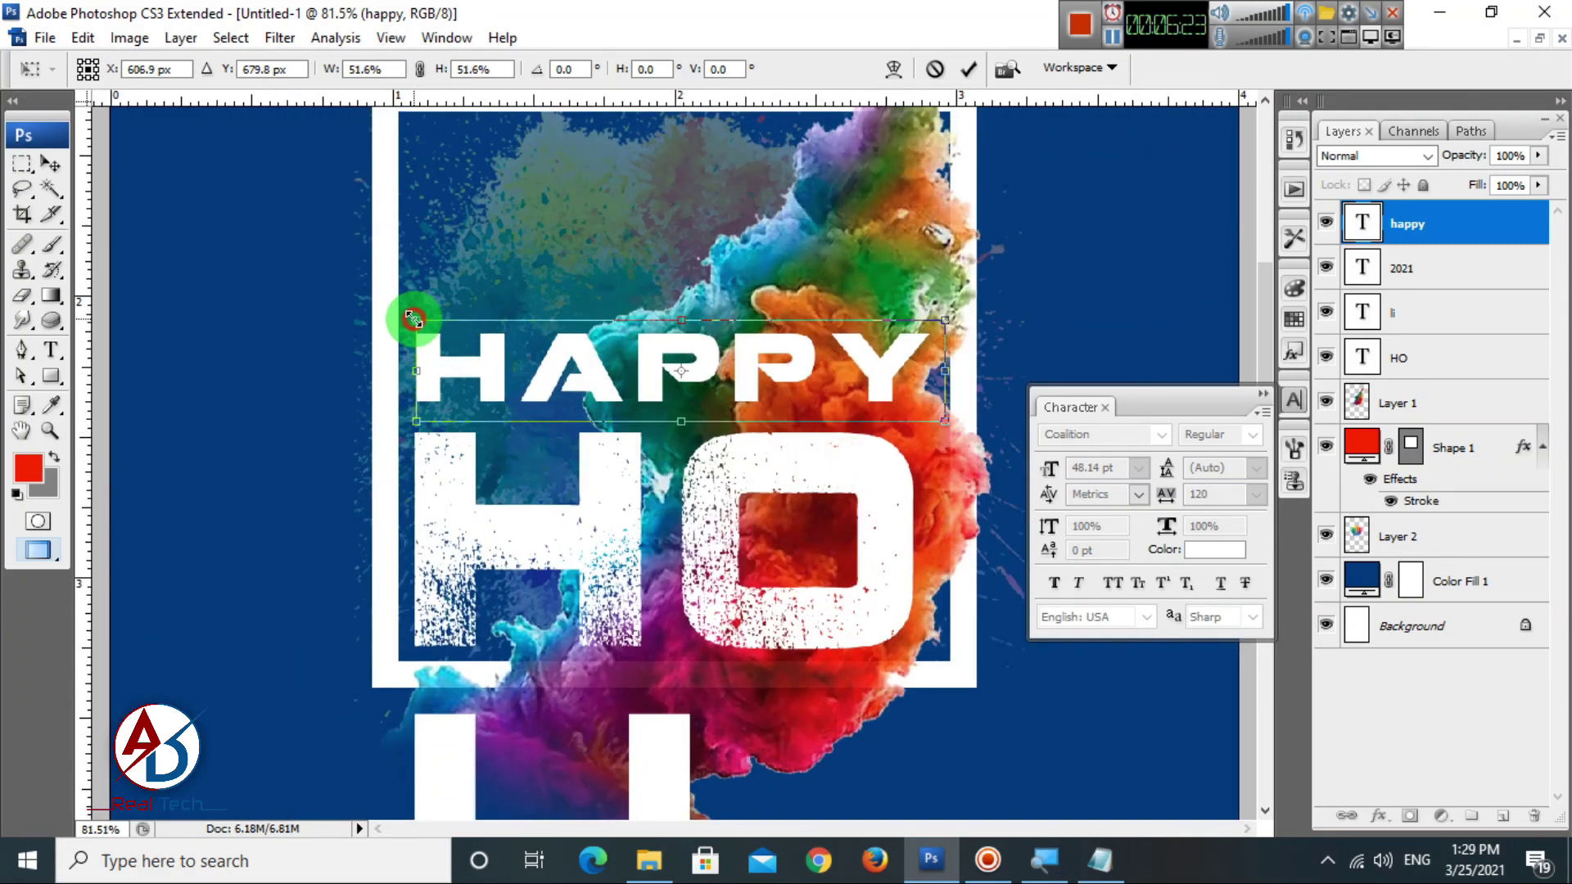
drag(946, 424, 879, 406)
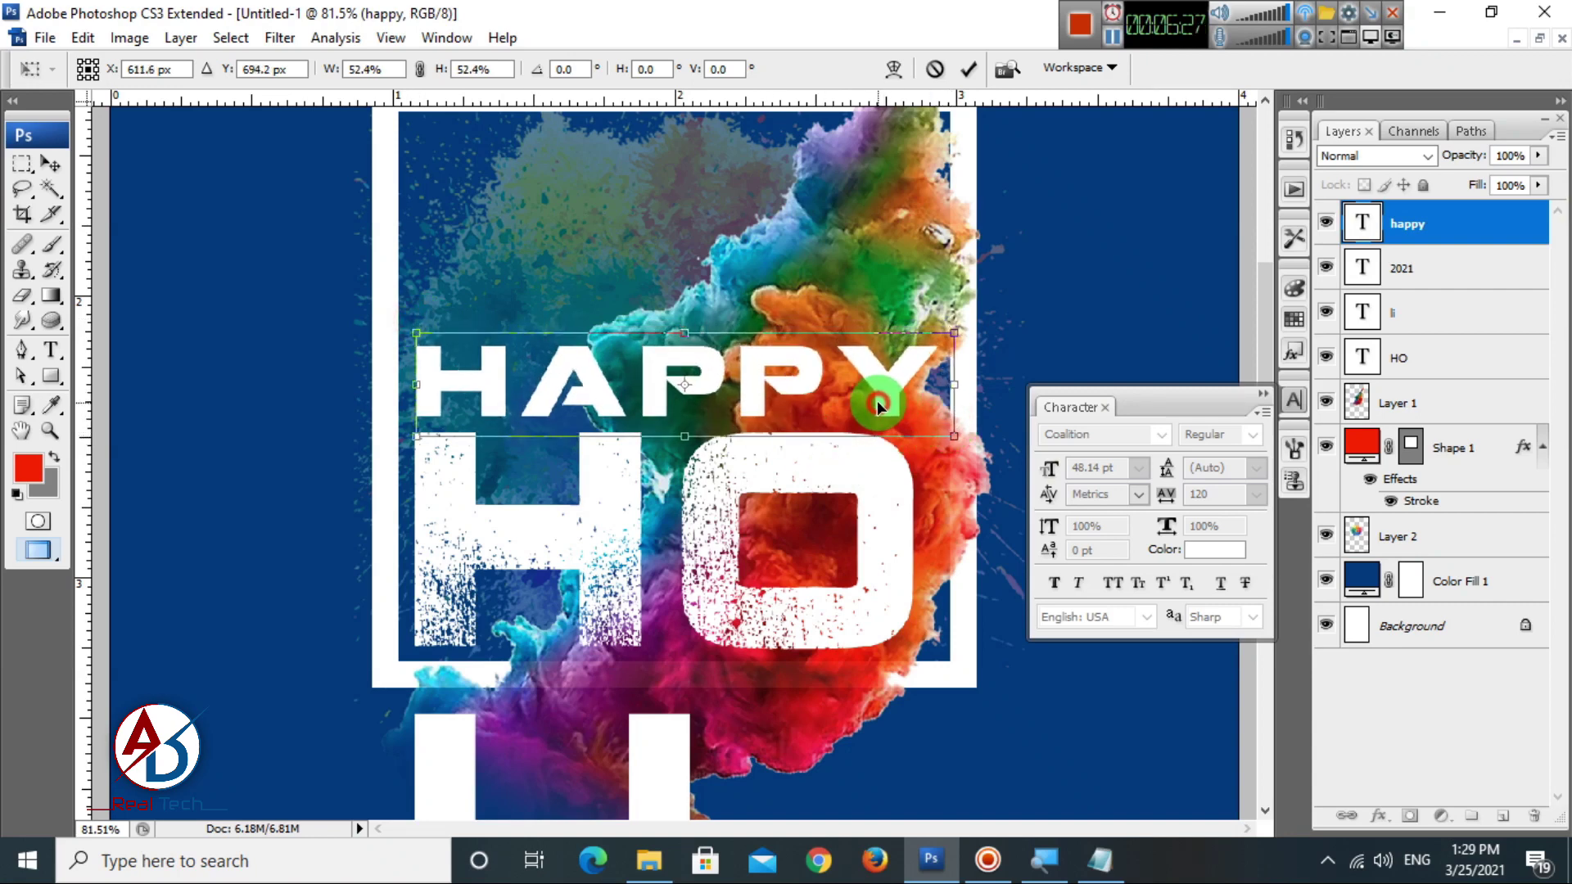
key(Return)
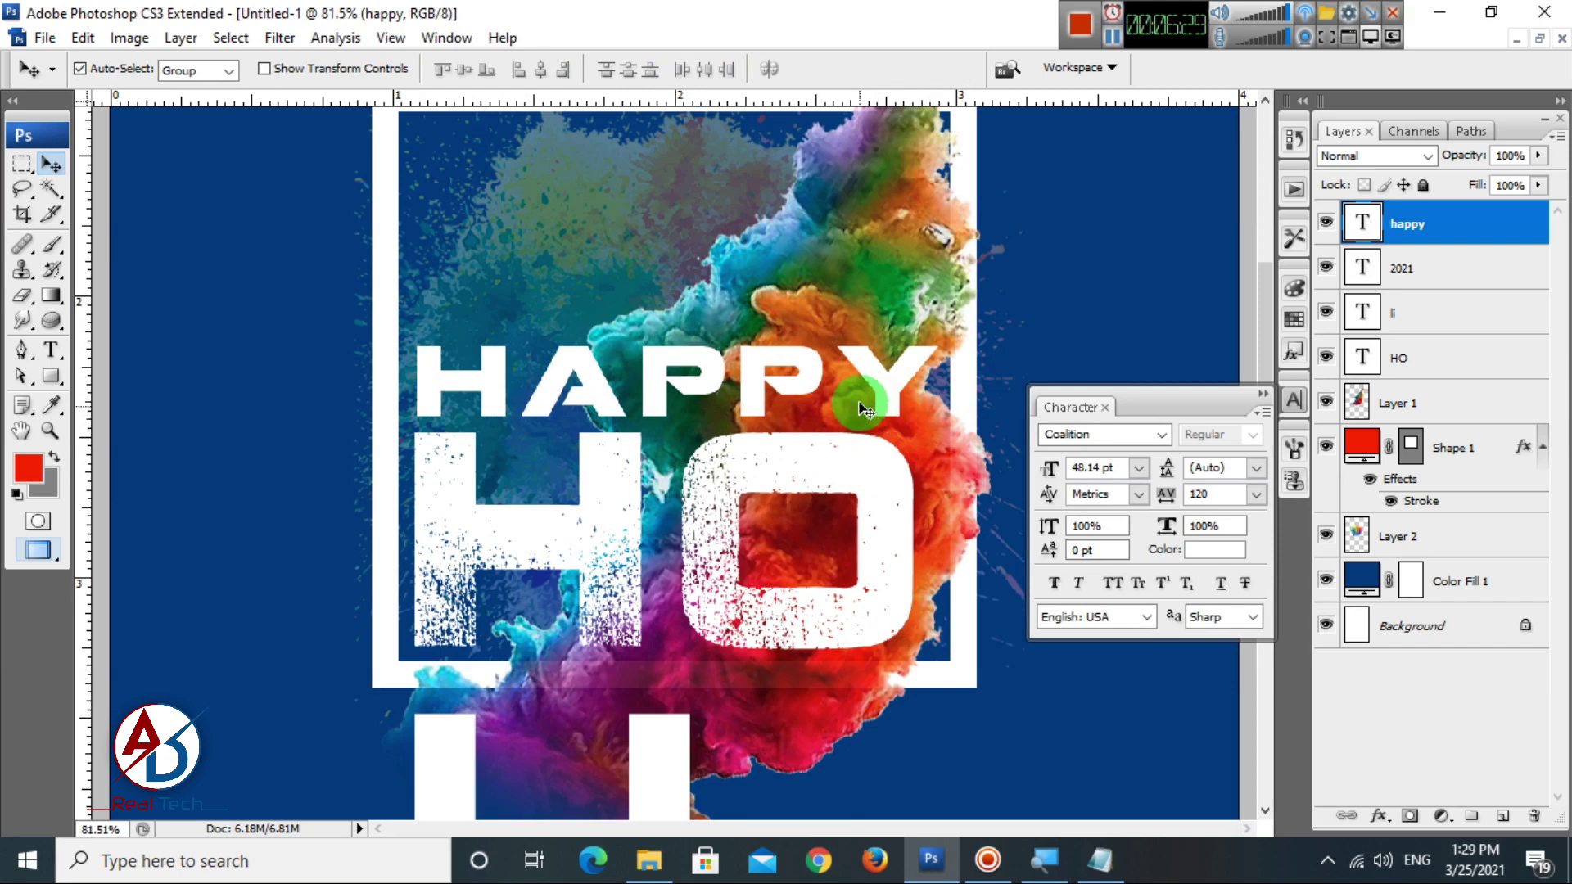
Set the tracking of the HAPPY text to 0.
click(51, 349)
double_click(745, 397)
click(1233, 493)
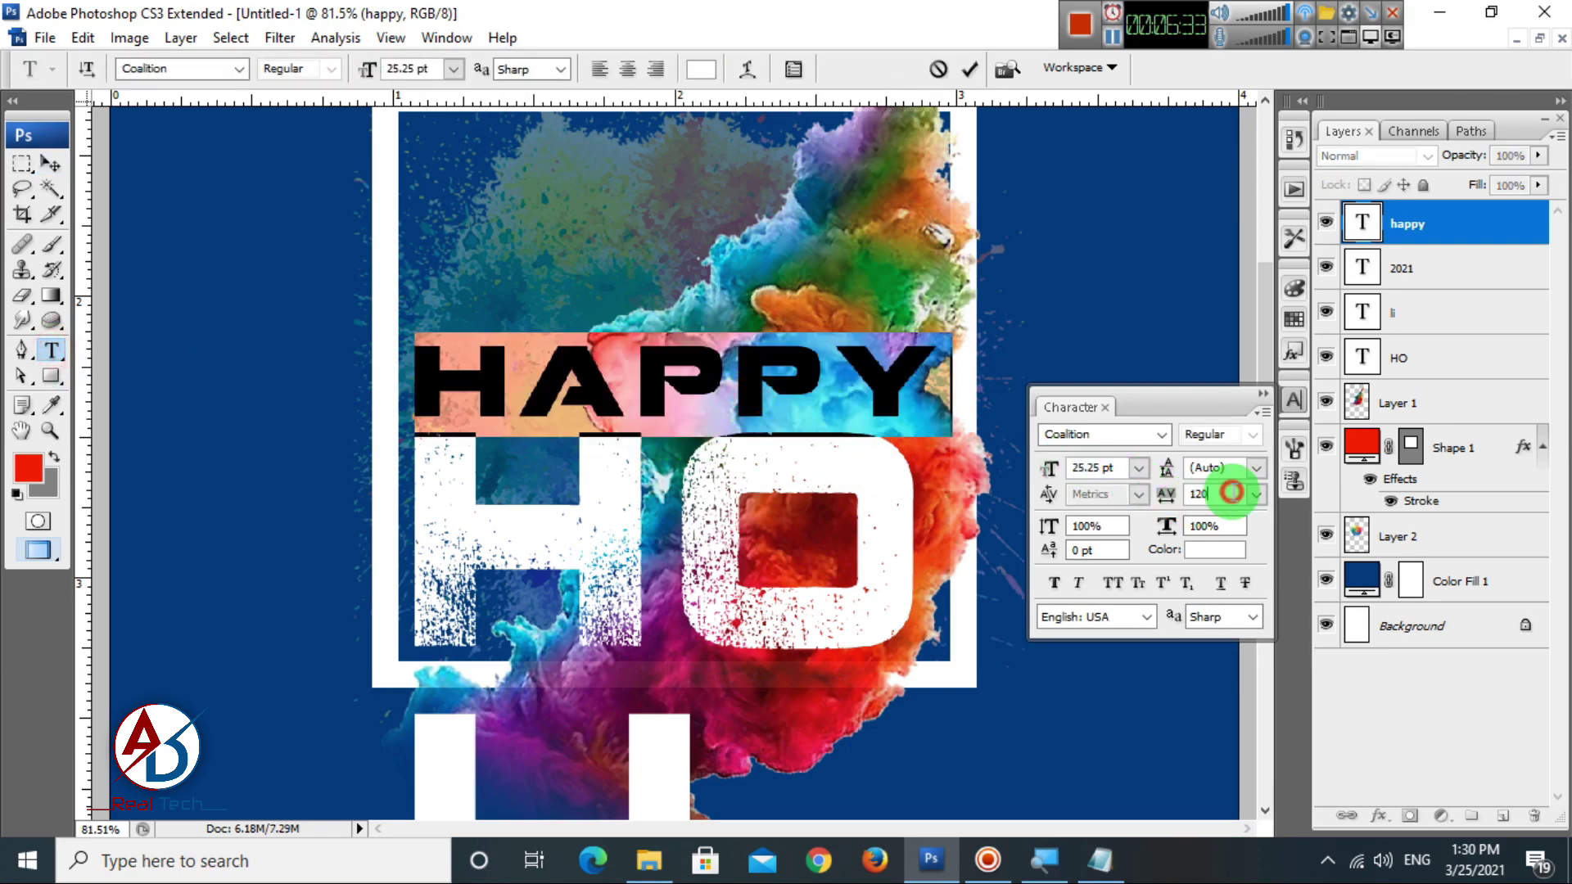
key(Down)
key(Down)
key(Down)
key(Down)
key(Down)
key(Down)
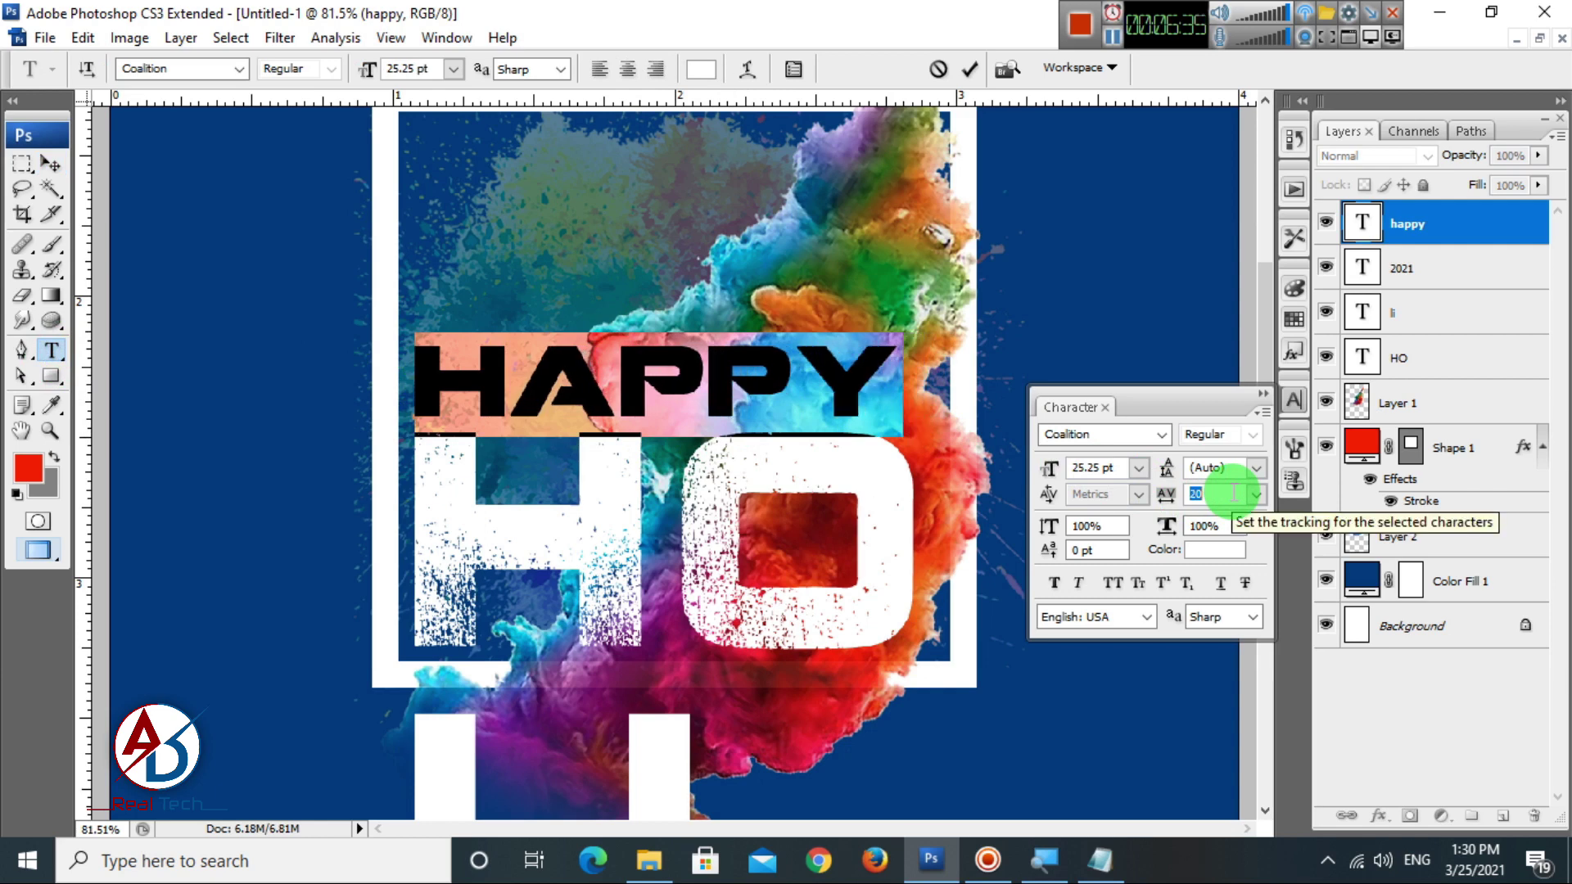
click(47, 163)
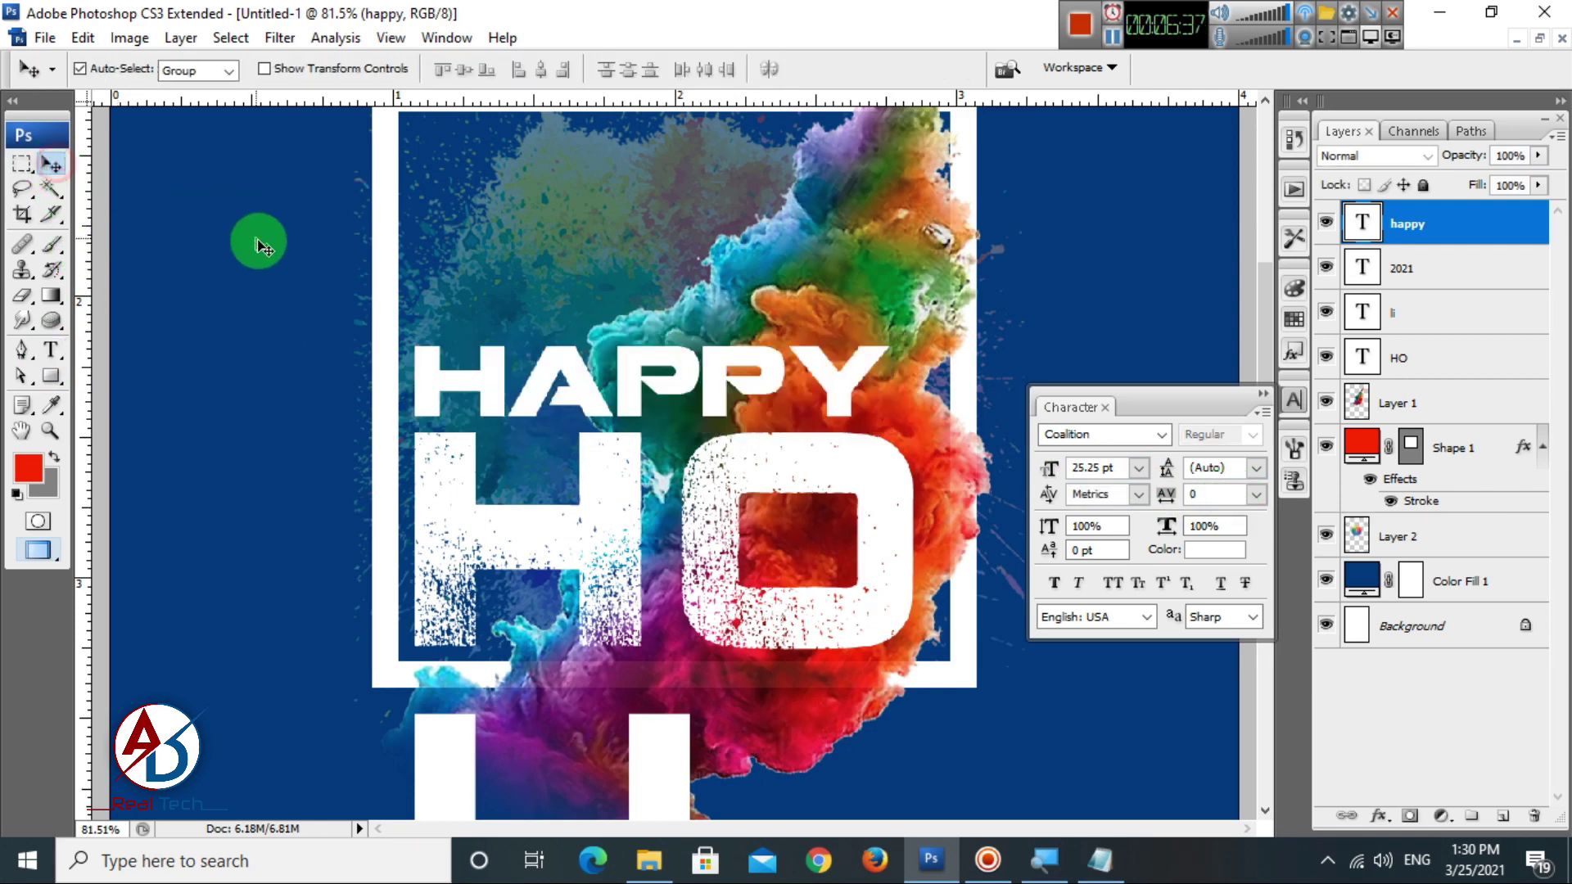
Enlarge the HAPPY text slightly so its width roughly matches HO below it.
key(ctrl+t)
drag(897, 442, 913, 448)
key(Return)
Examine the whole composition for the size and placement of the HAPPY, HO, LI and 2021 lettering.
scroll(835, 445, down, 9)
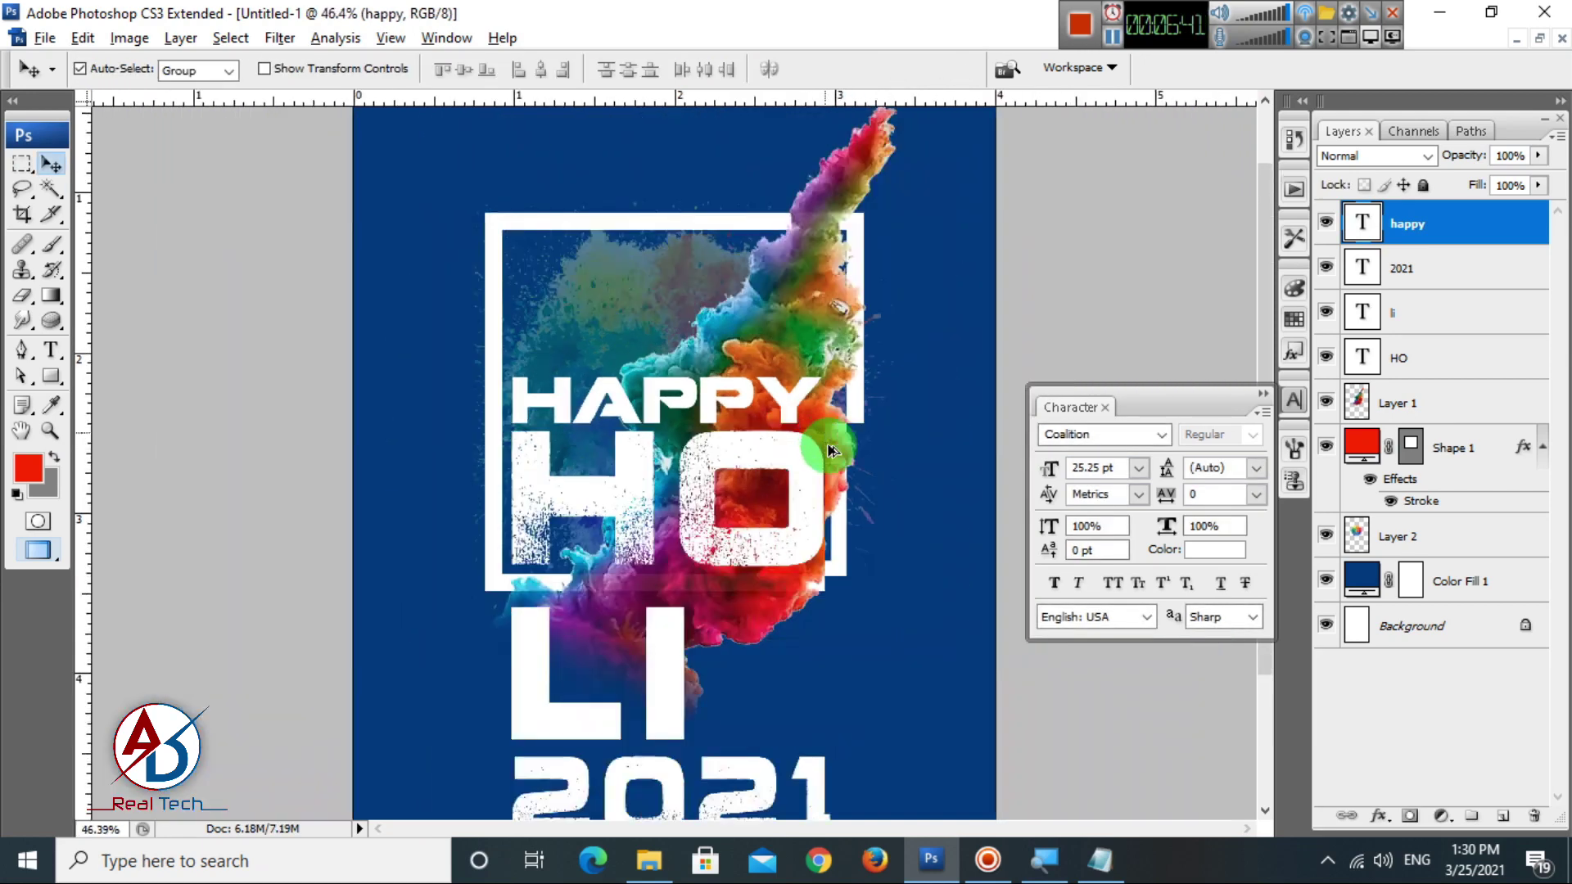
scroll(842, 479, up, 3)
mouse_move(899, 518)
mouse_down()
mouse_move(906, 464)
mouse_move(908, 483)
mouse_up()
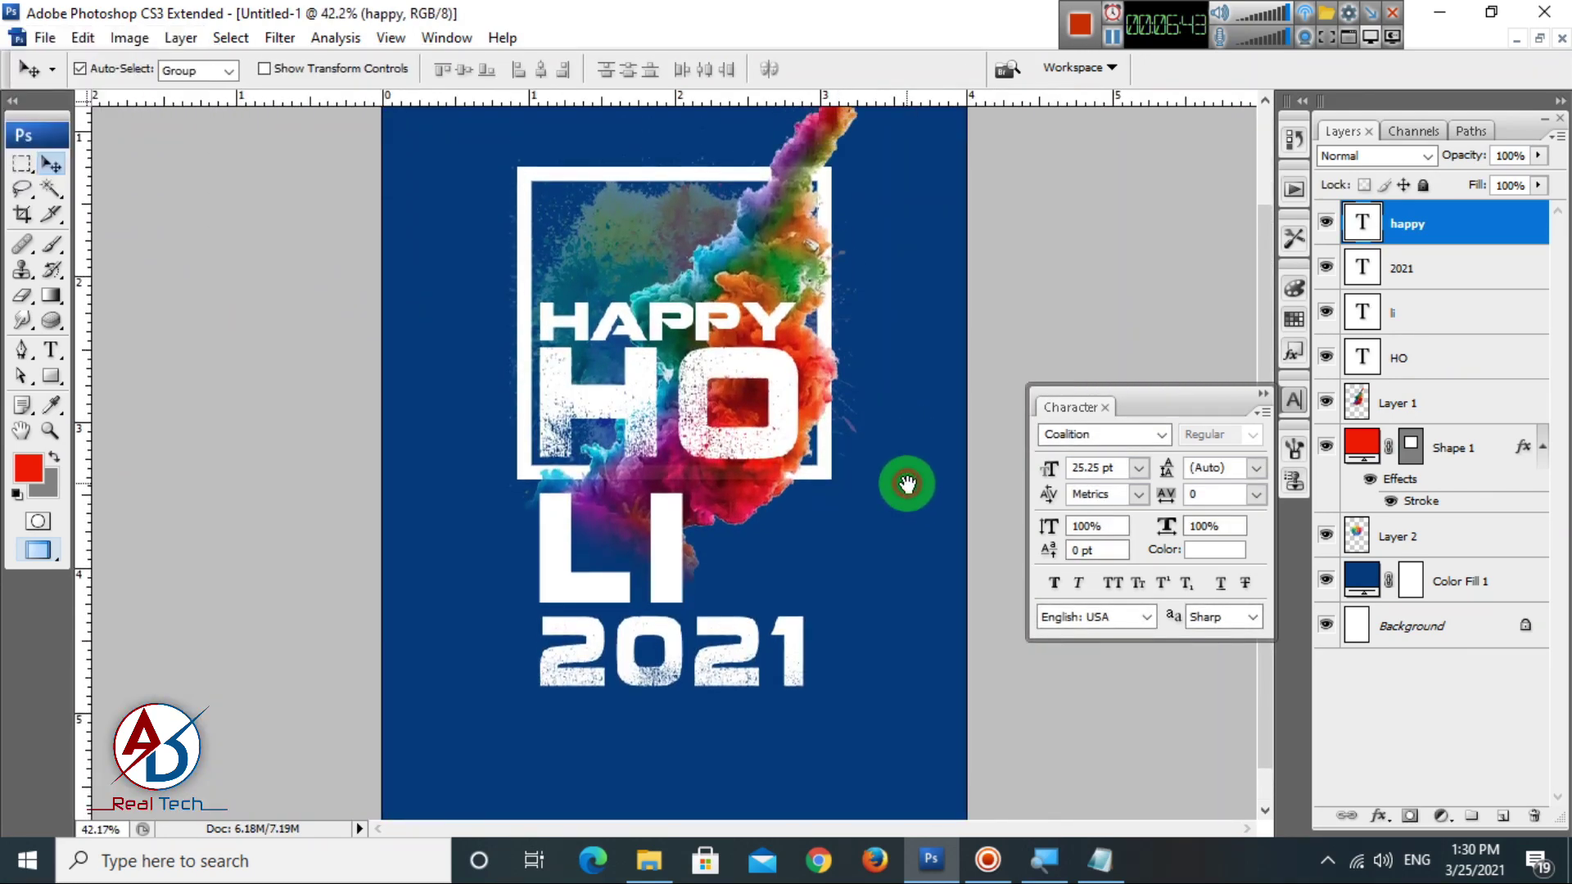
scroll(835, 401, down, 4)
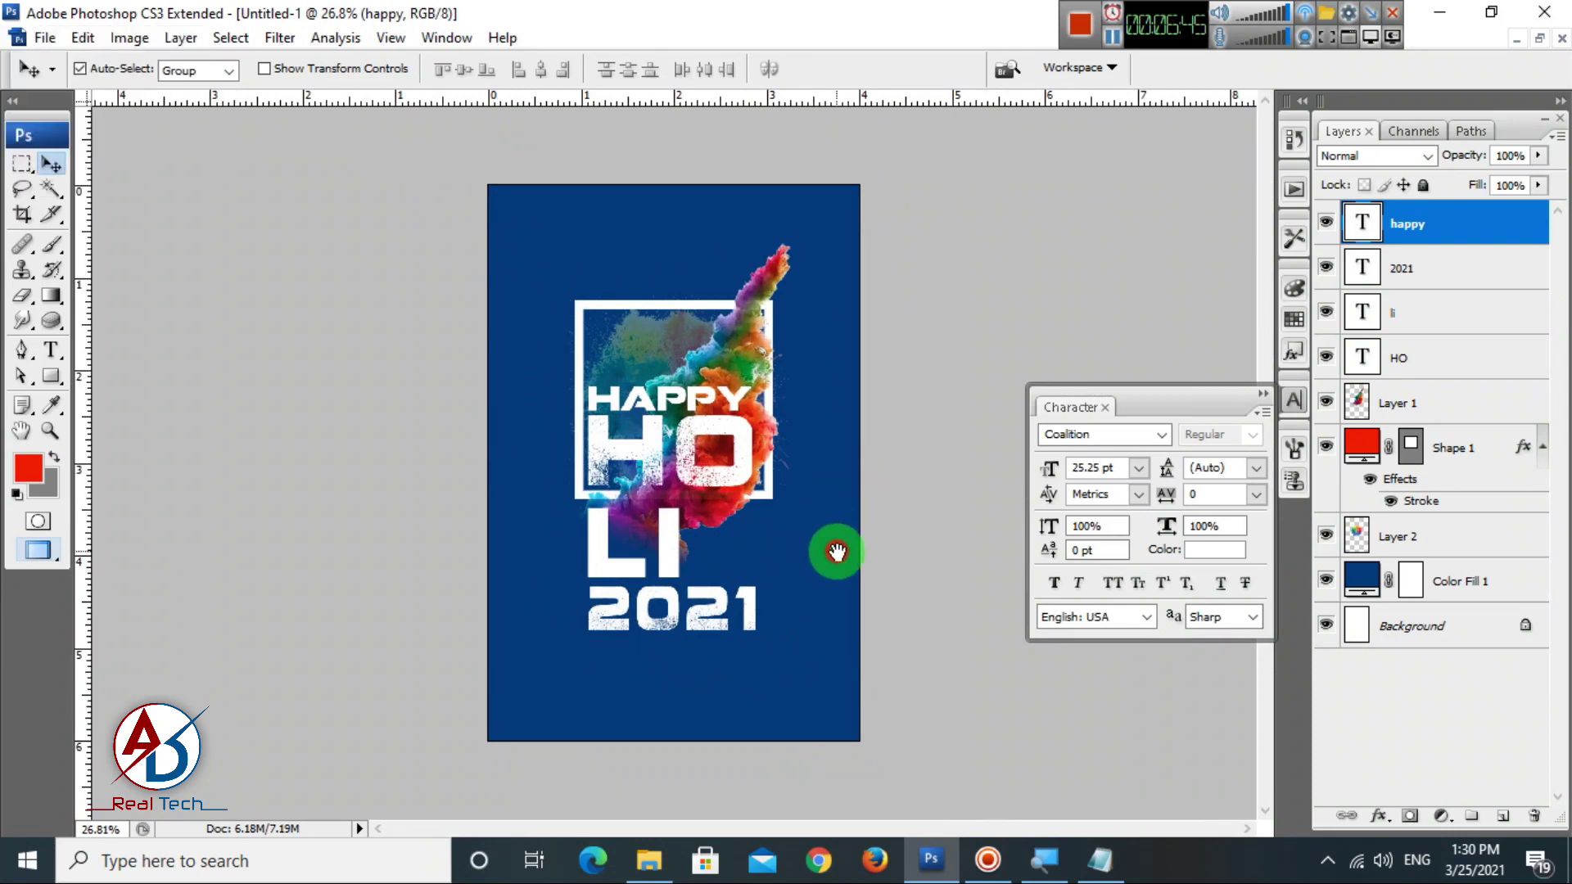
scroll(794, 565, up, 2)
scroll(794, 570, down, 3)
scroll(786, 561, up, 2)
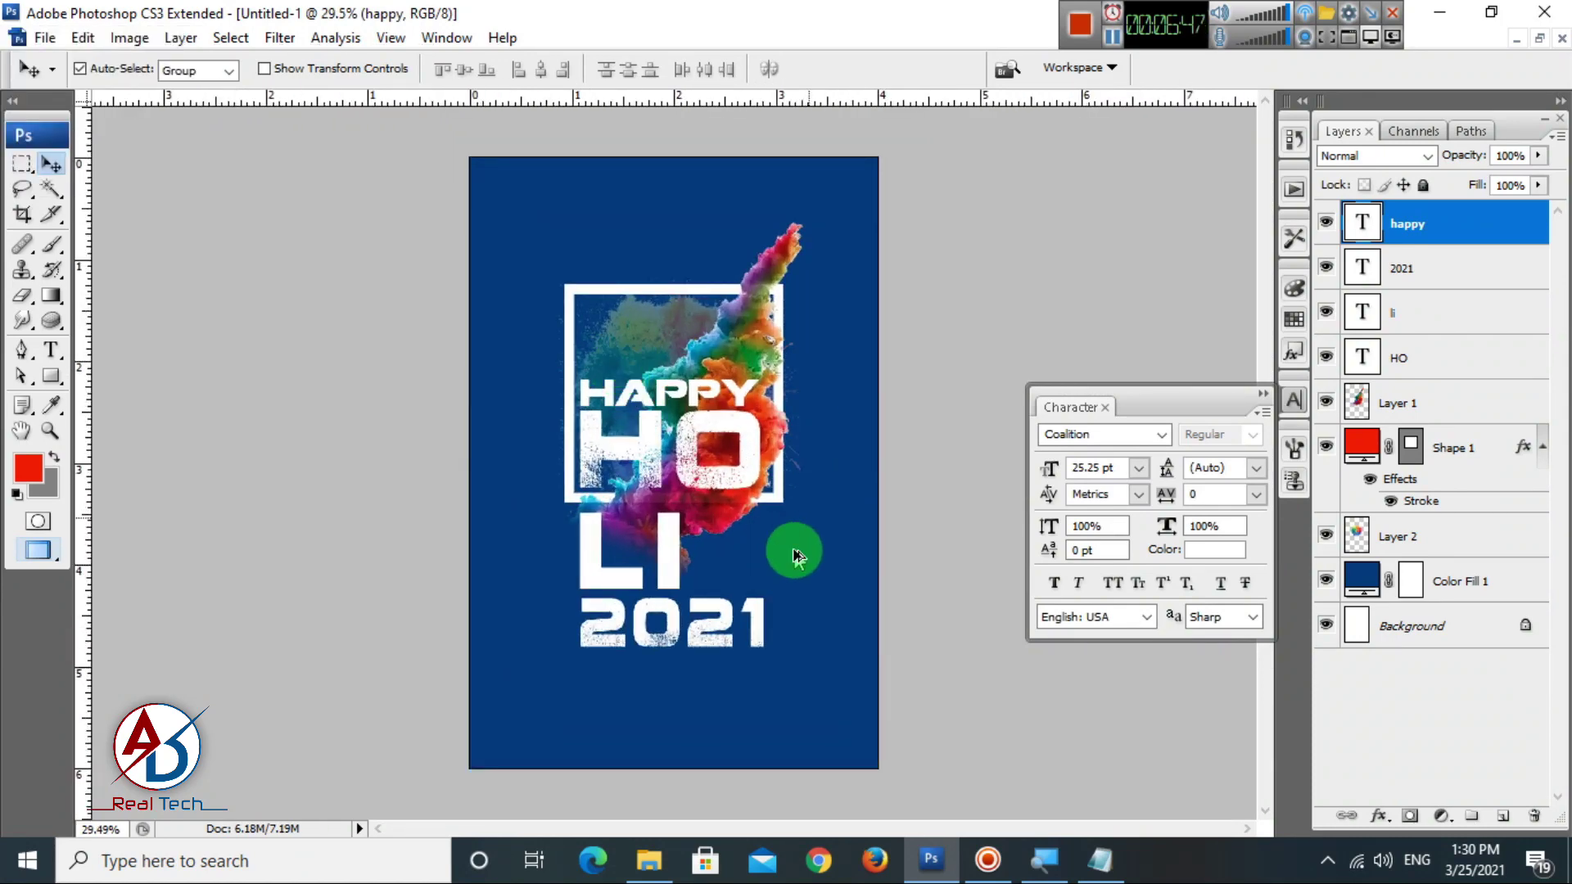
scroll(794, 553, down, 3)
scroll(793, 553, up, 3)
scroll(840, 368, down, 2)
scroll(843, 385, up, 3)
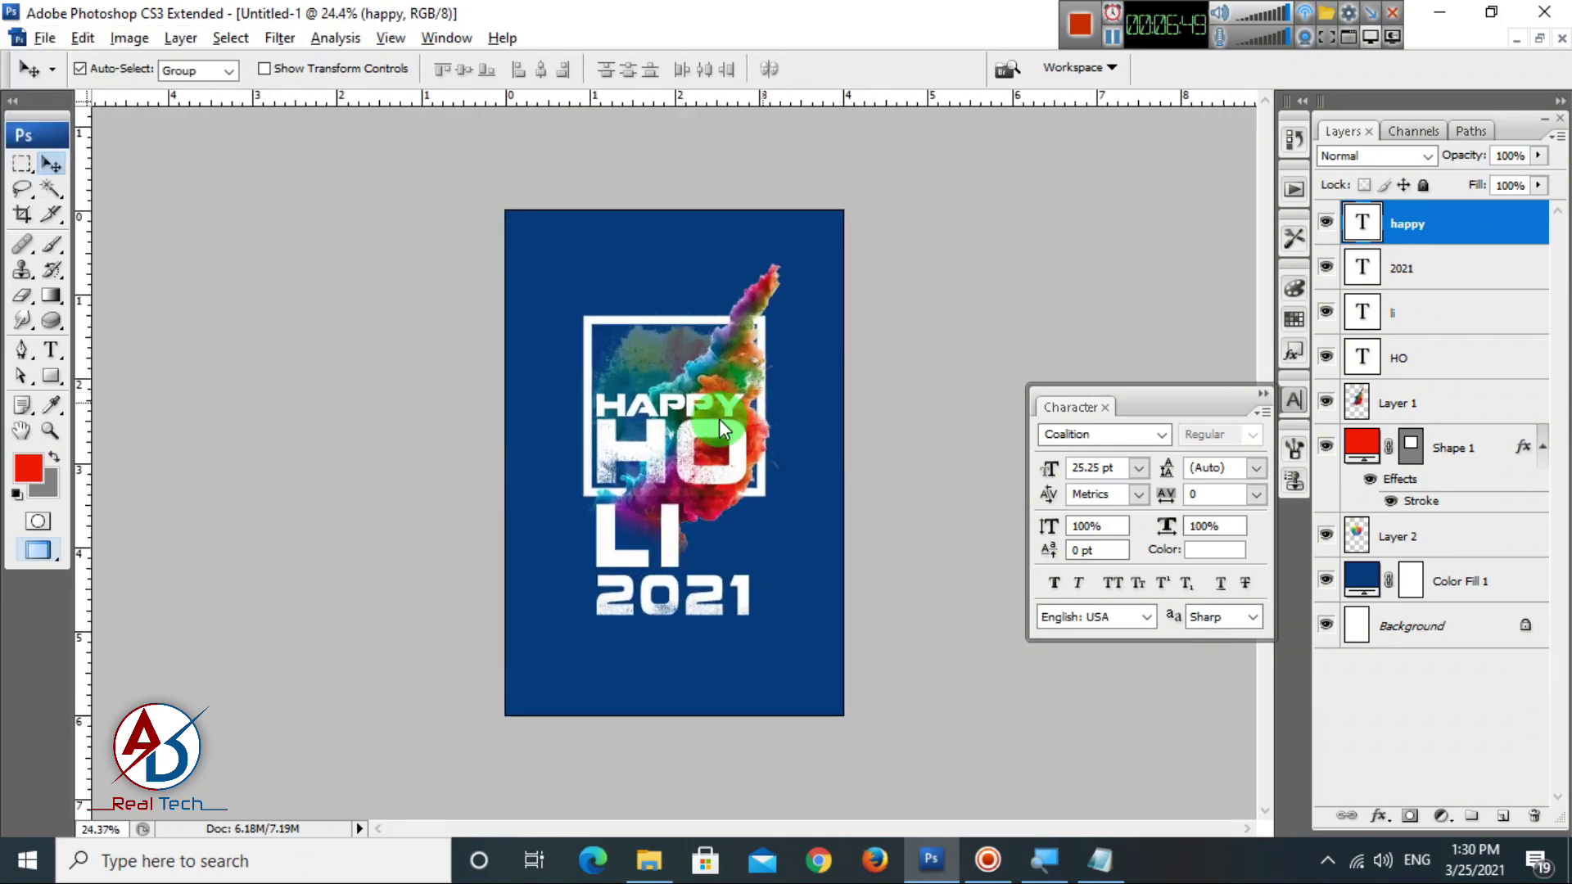
scroll(732, 431, down, 1)
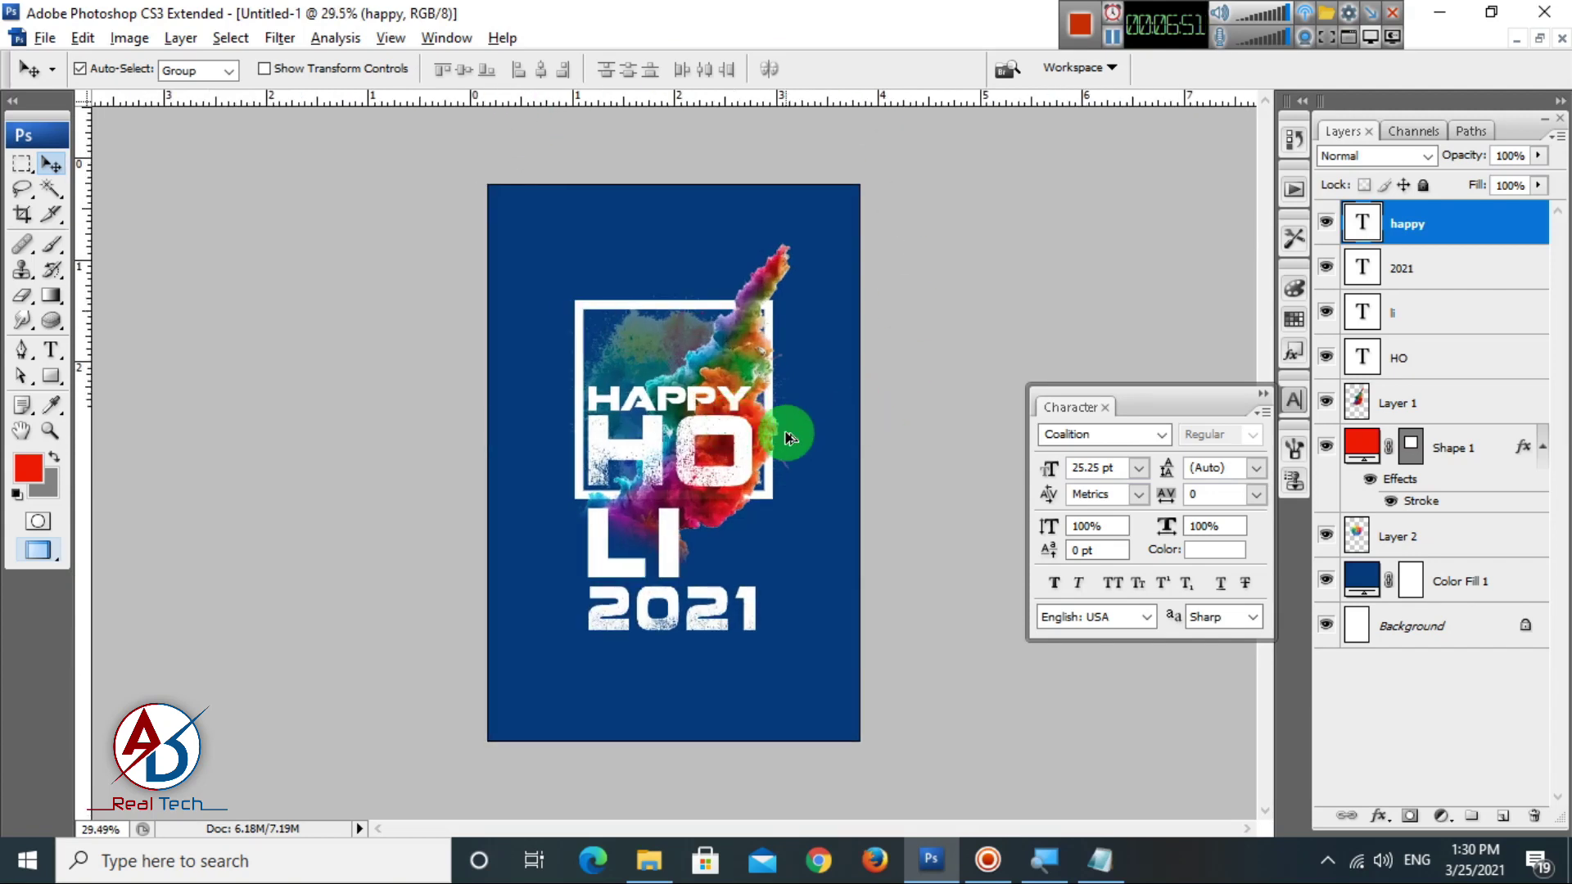
scroll(819, 448, down, 1)
scroll(786, 442, up, 1)
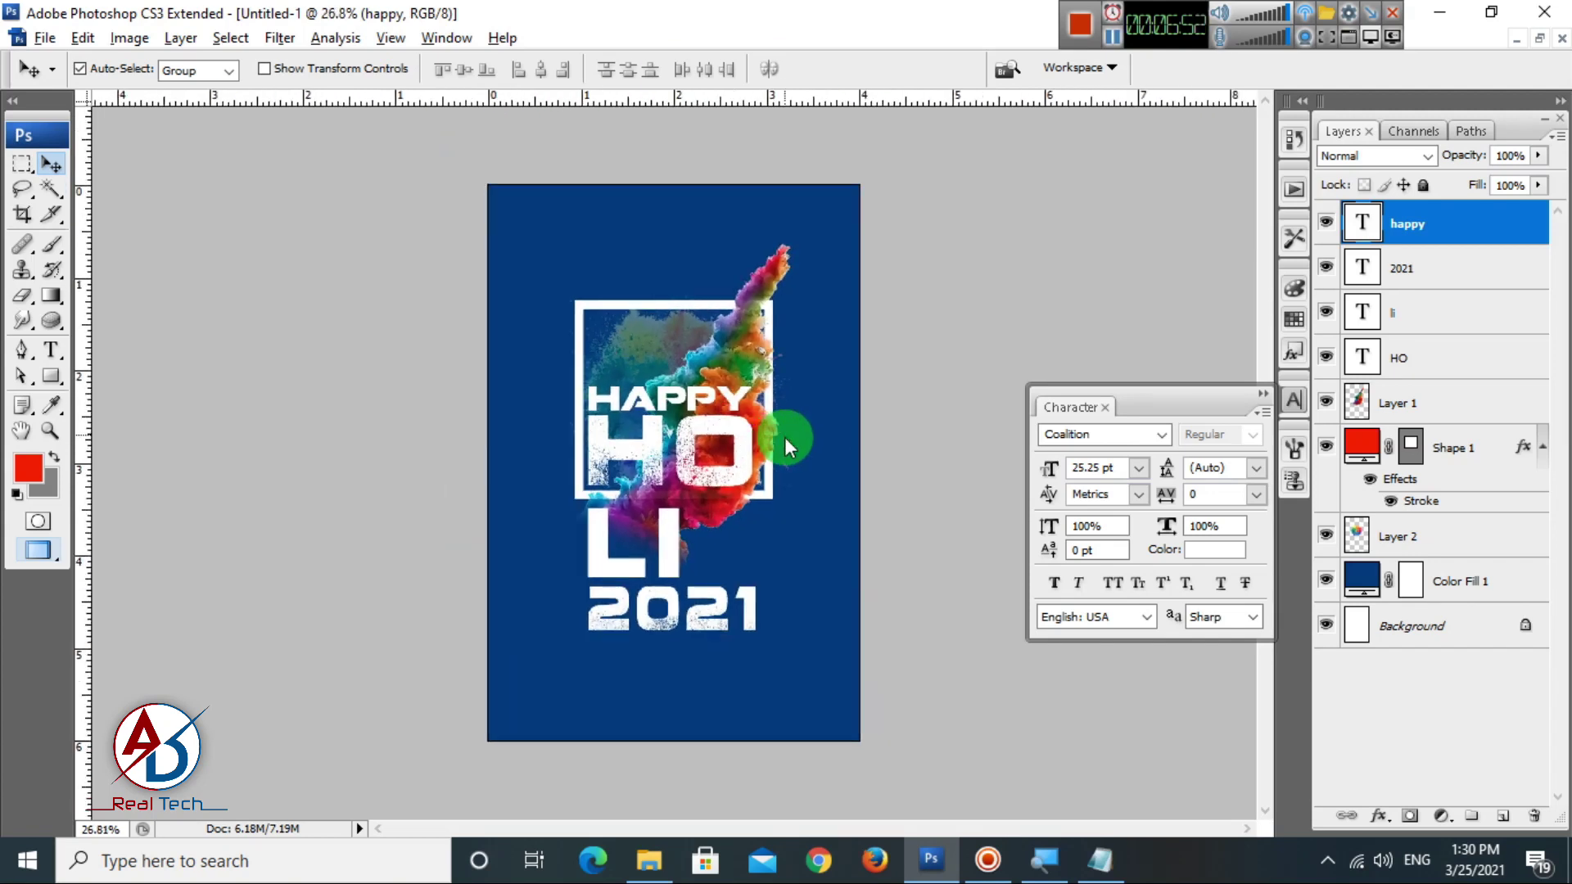
Add a linear Gradient Fill layer directly above the dark blue Color Fill 1 layer.
click(829, 550)
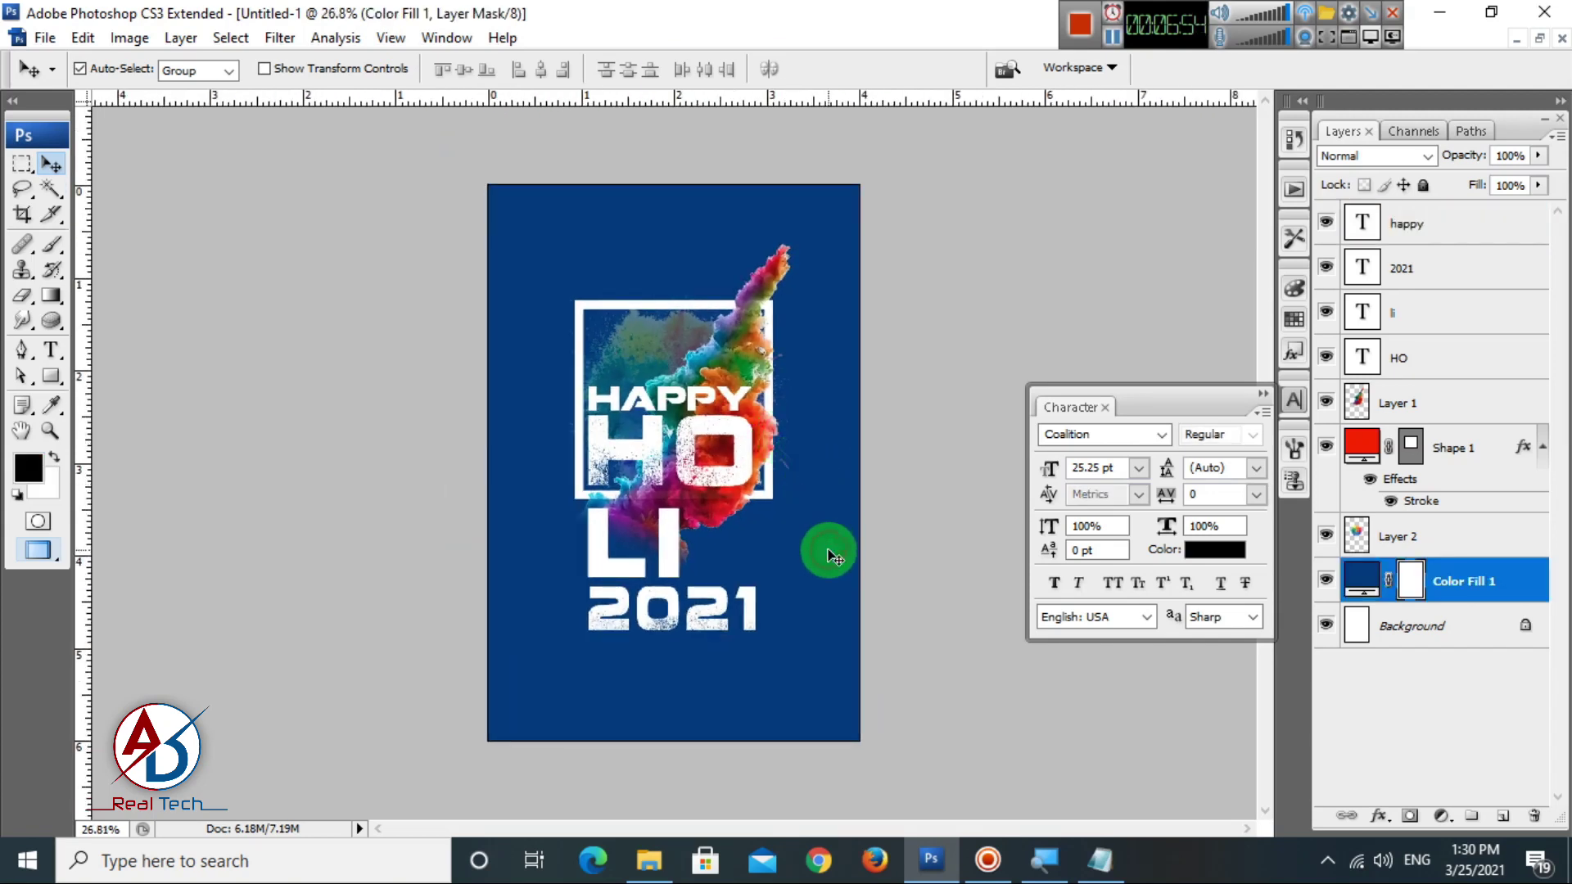
click(1438, 822)
click(1416, 297)
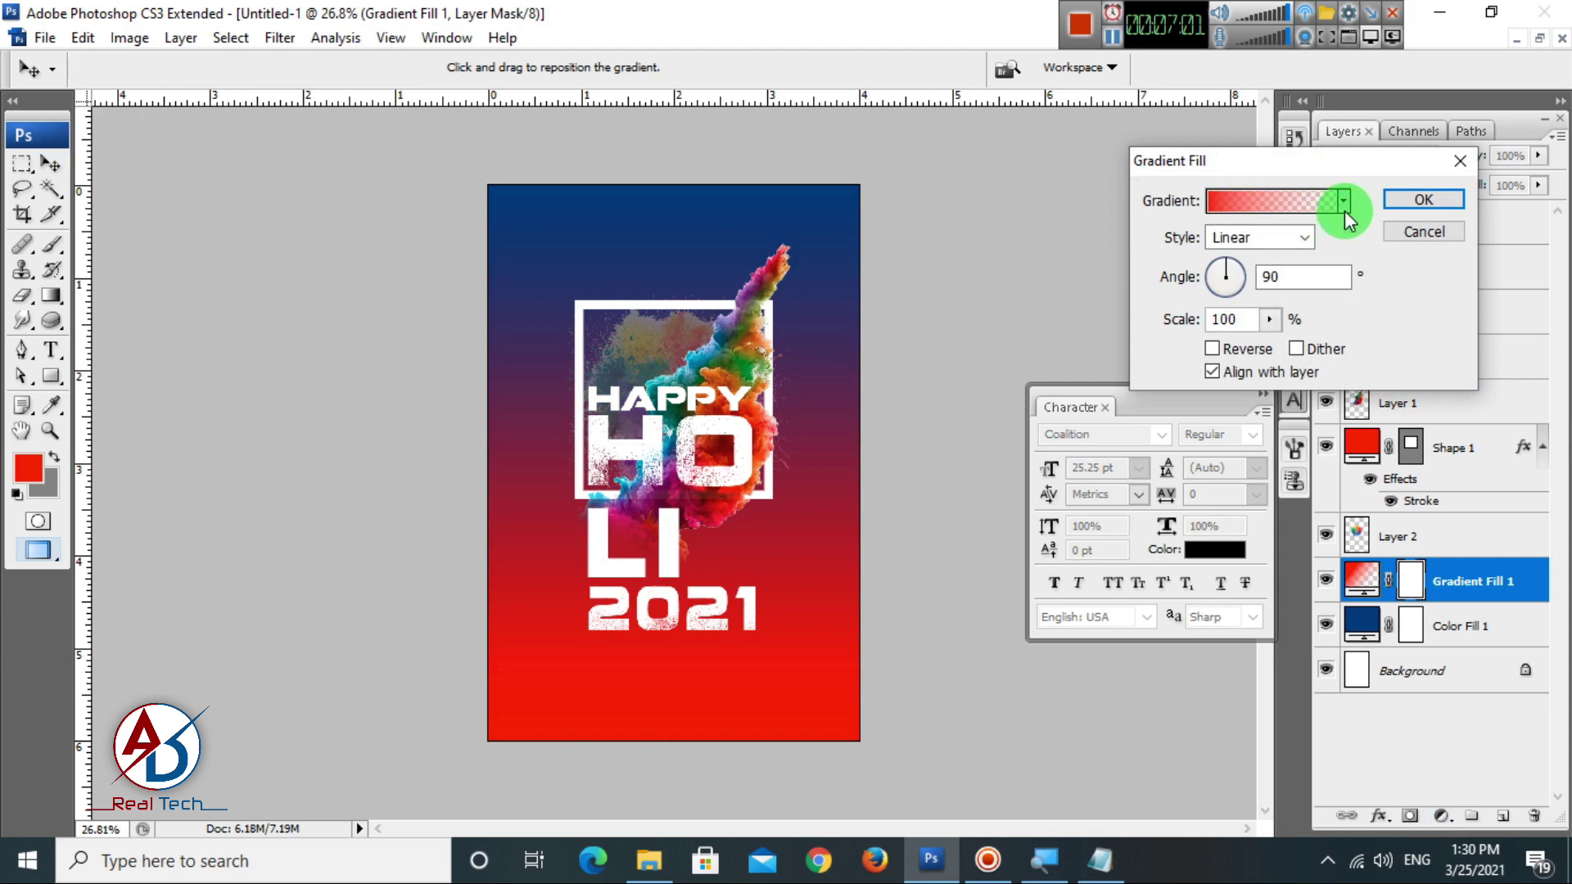
Change the gradient's starting colour stop at location 0% to yellow fff000.
click(1277, 205)
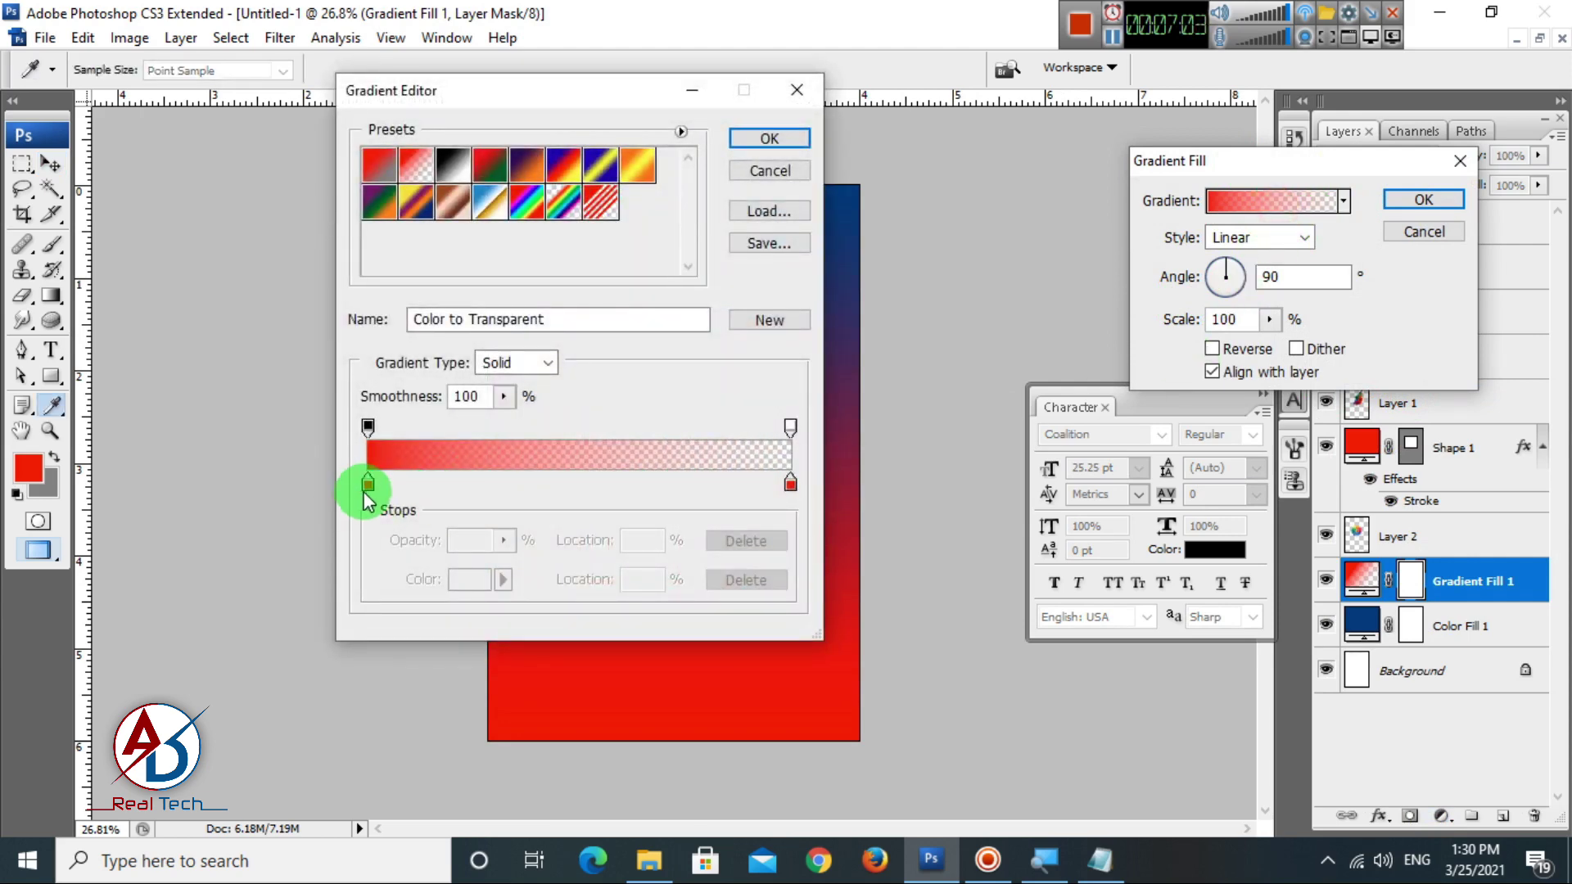
click(473, 580)
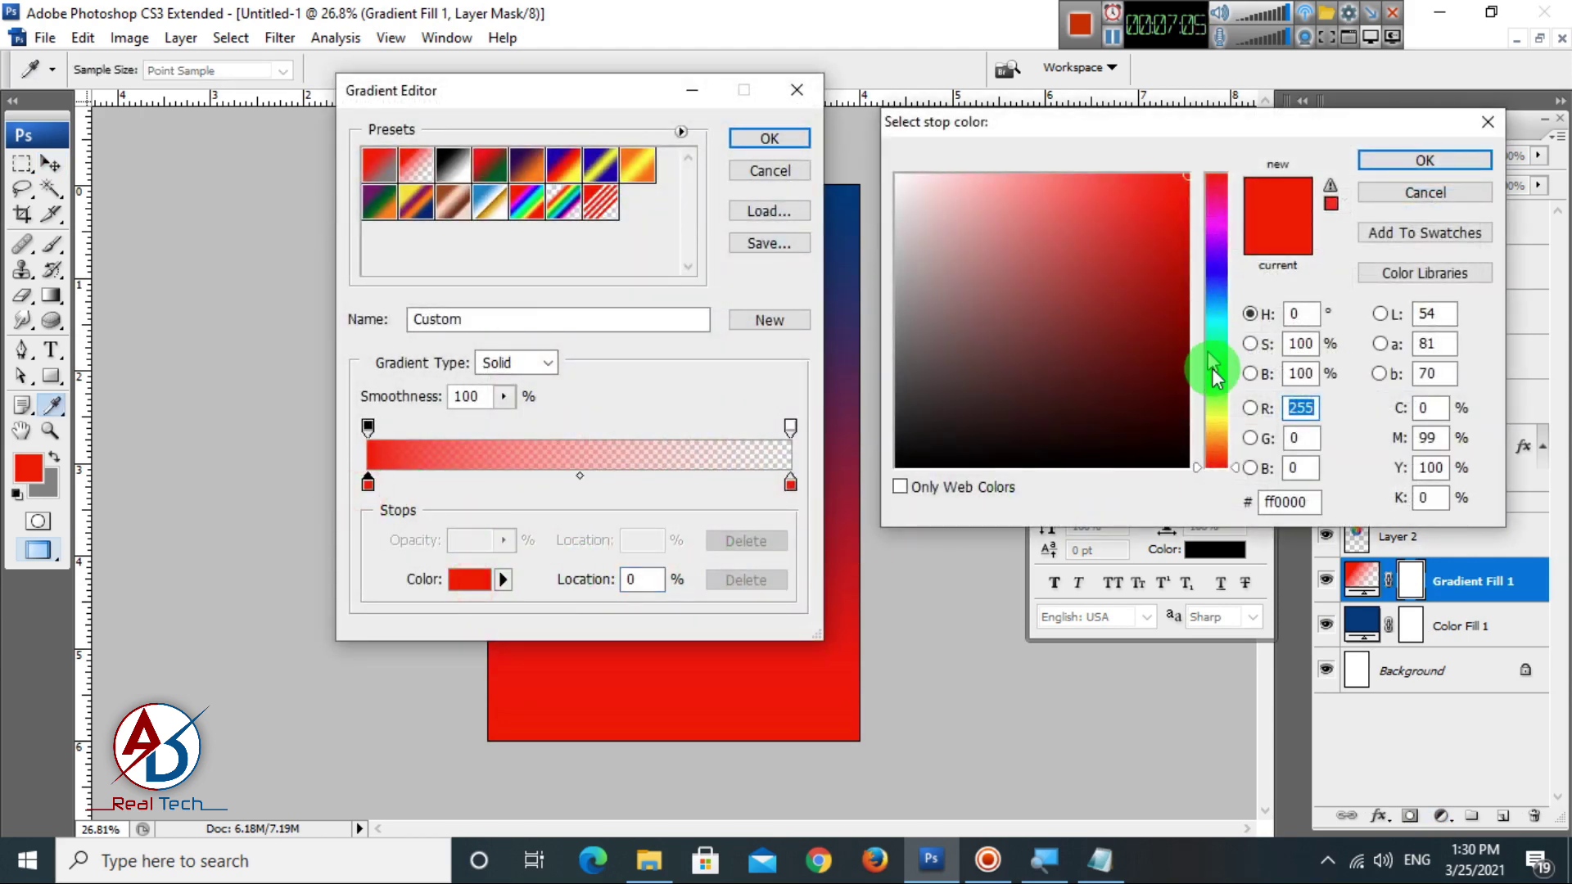
click(1220, 419)
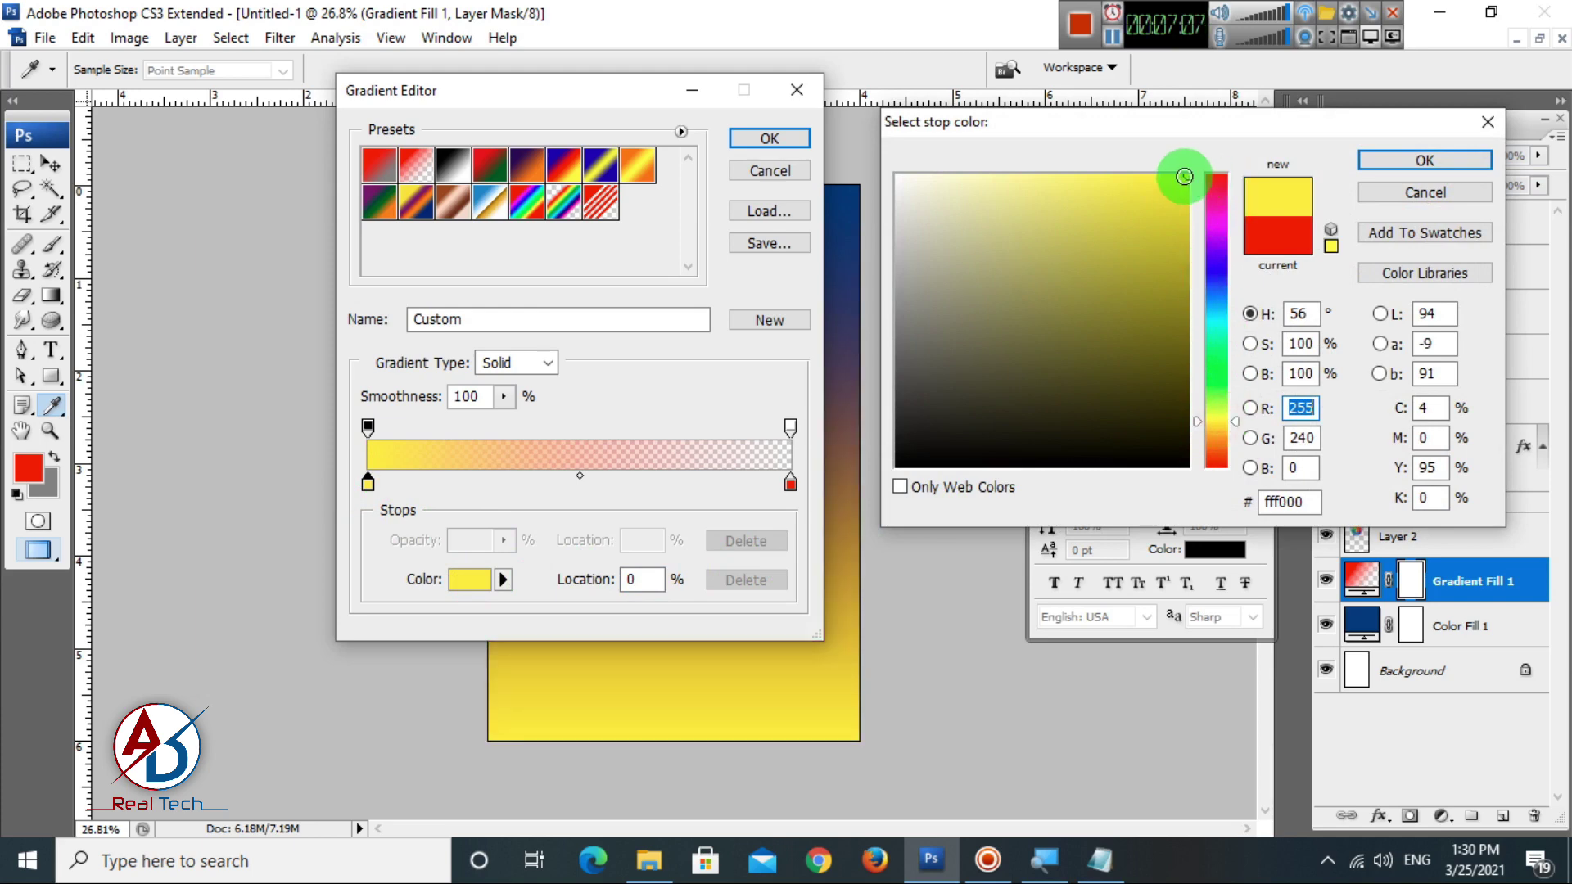
click(1425, 161)
Move the midpoint between the yellow and red stops to 30% and accept the edited gradient.
drag(622, 89, 1104, 219)
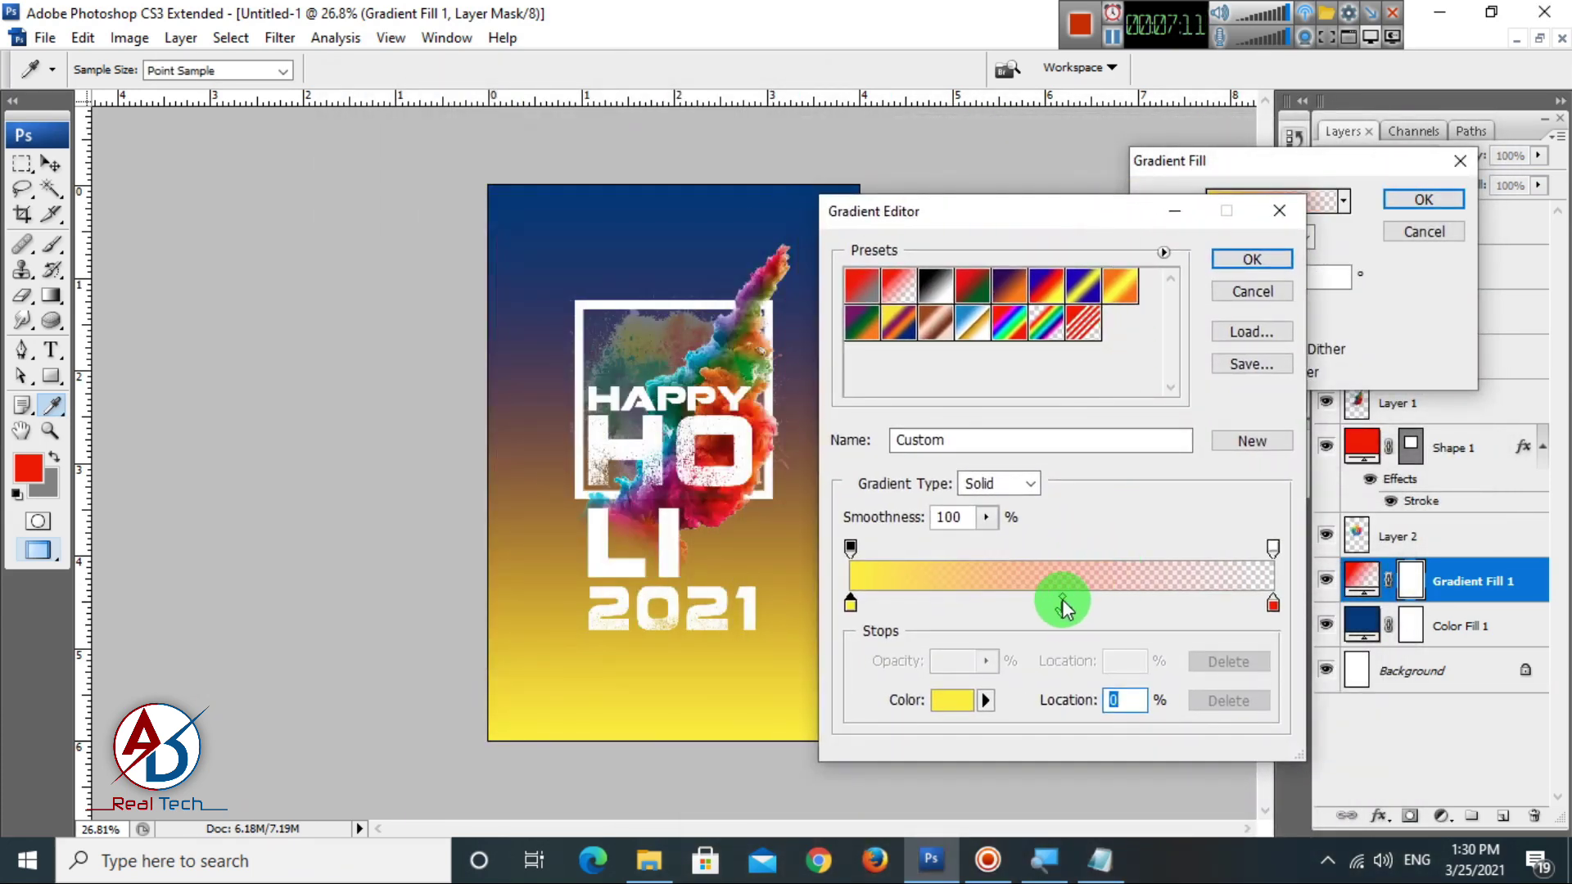
drag(1063, 600, 981, 608)
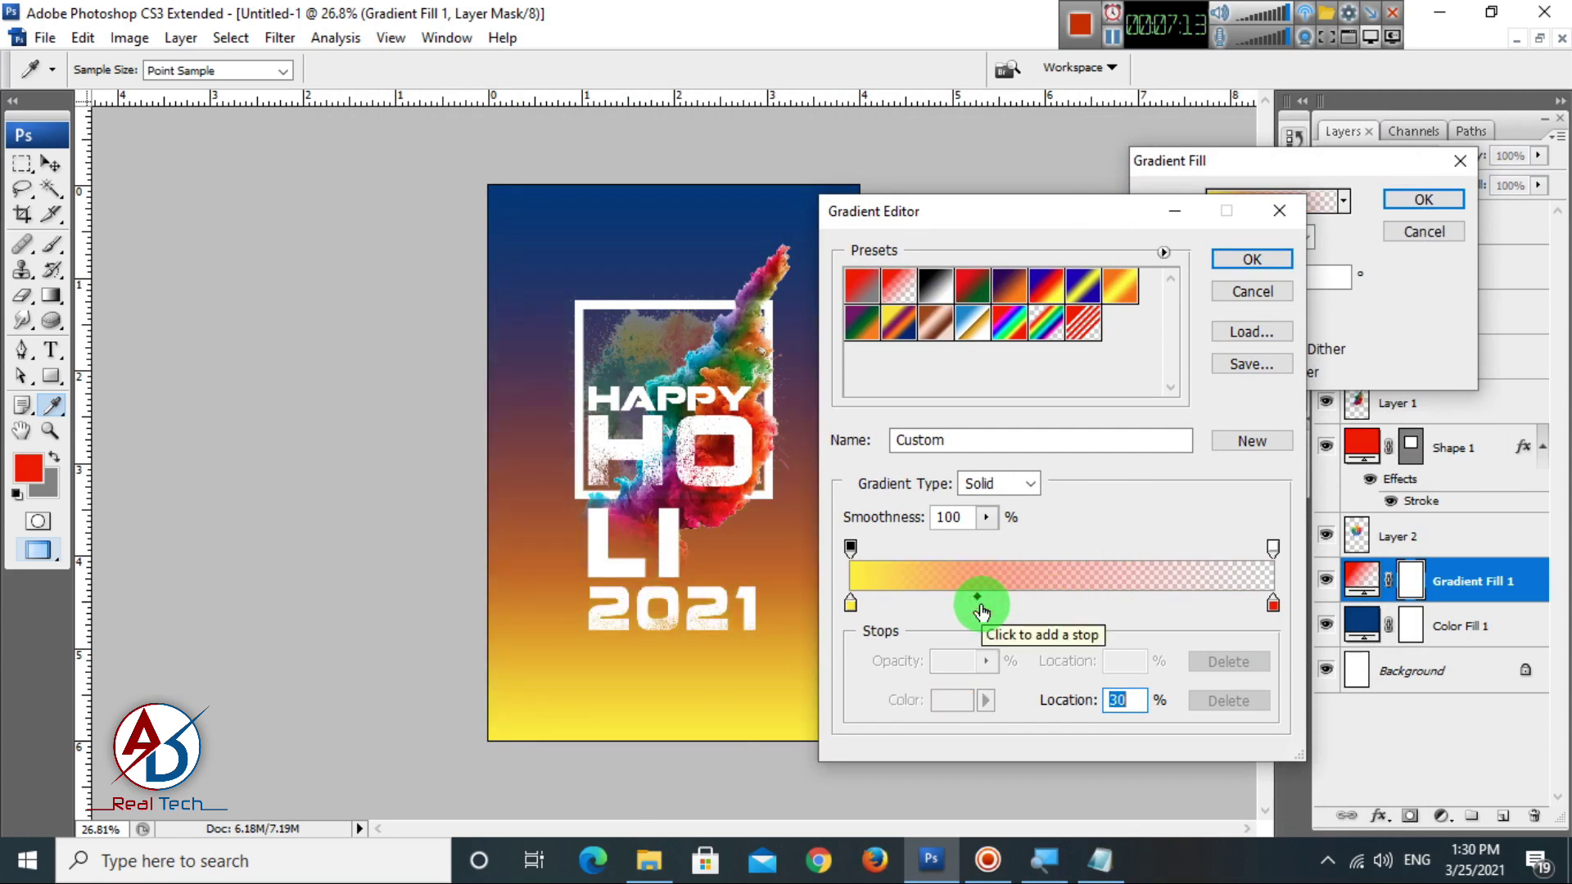
click(1237, 273)
Examine how the yellow-to-transparent gradient blends with the blue background and the lettering across the canvas.
scroll(716, 450, down, 3)
scroll(649, 579, up, 3)
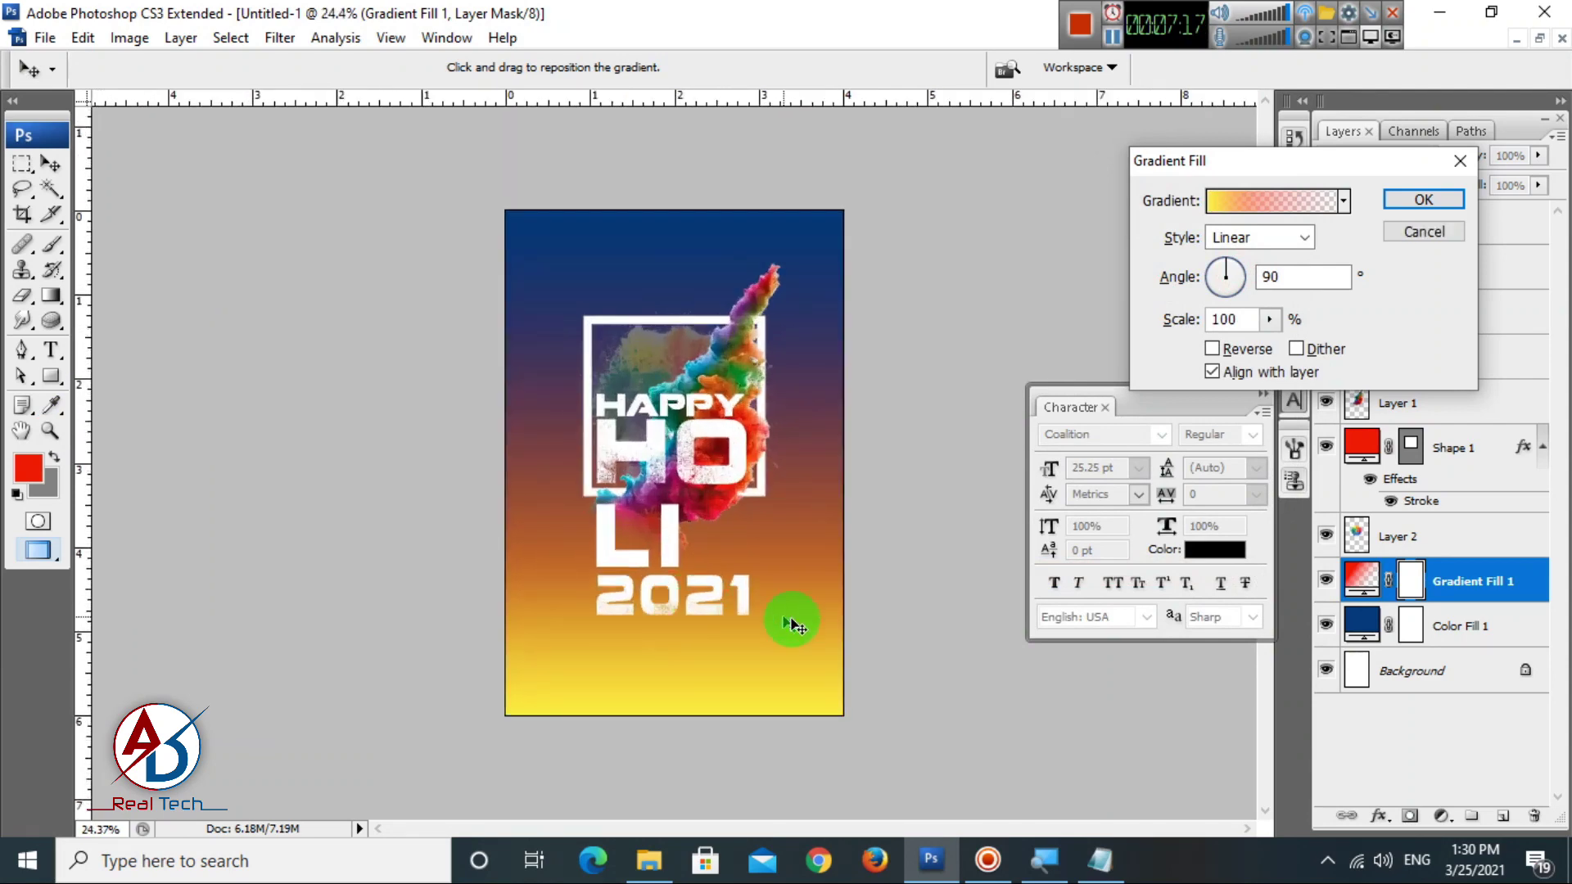
scroll(814, 585, down, 2)
scroll(814, 585, up, 3)
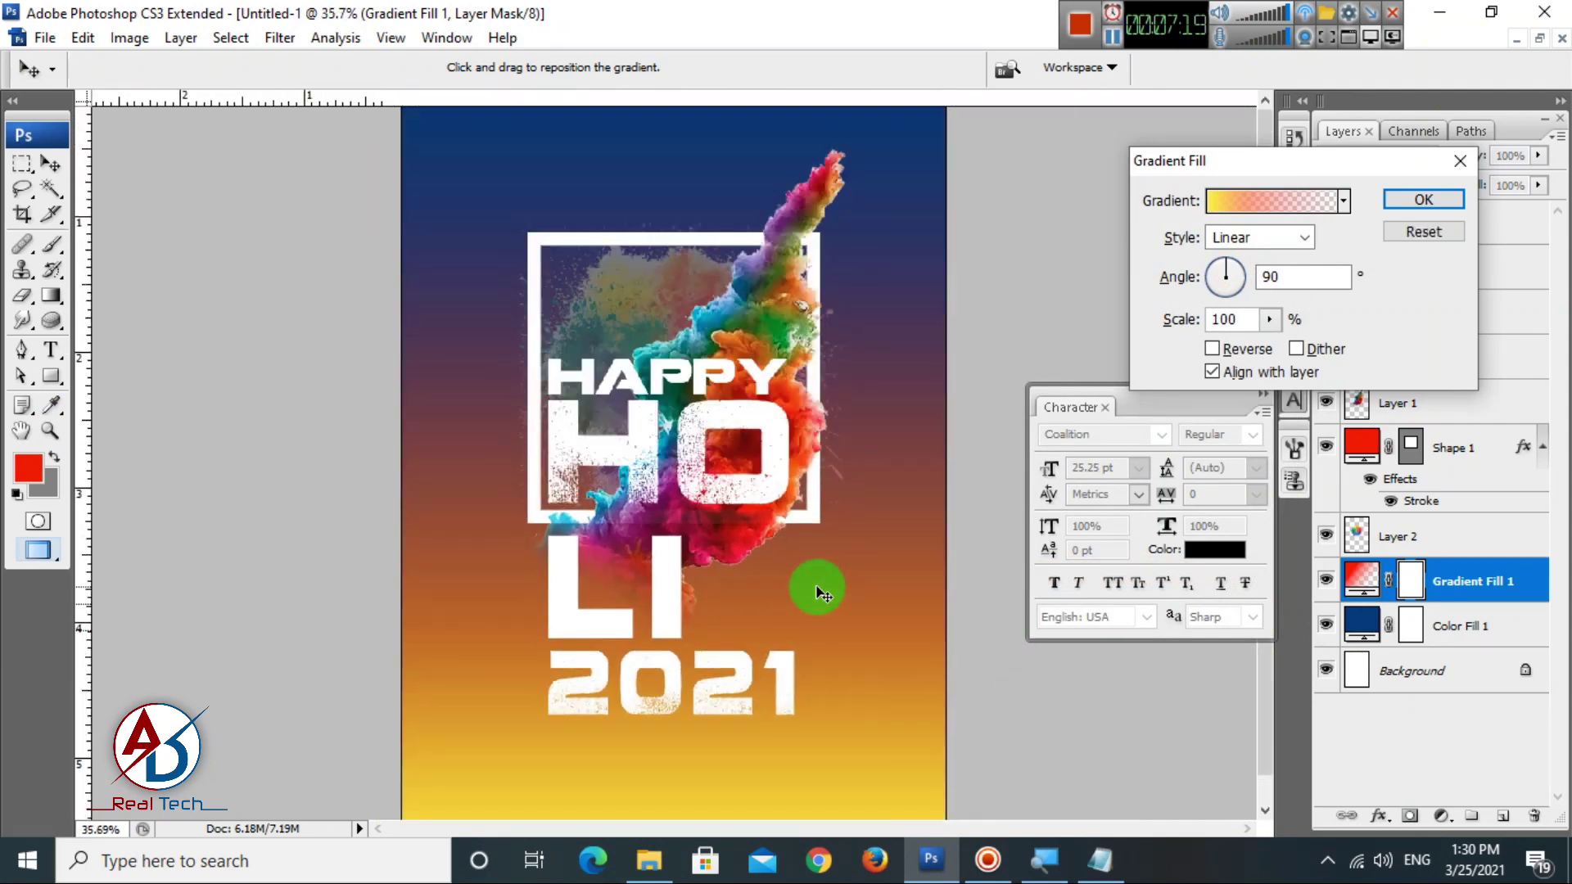
scroll(815, 588, down, 2)
scroll(812, 586, up, 4)
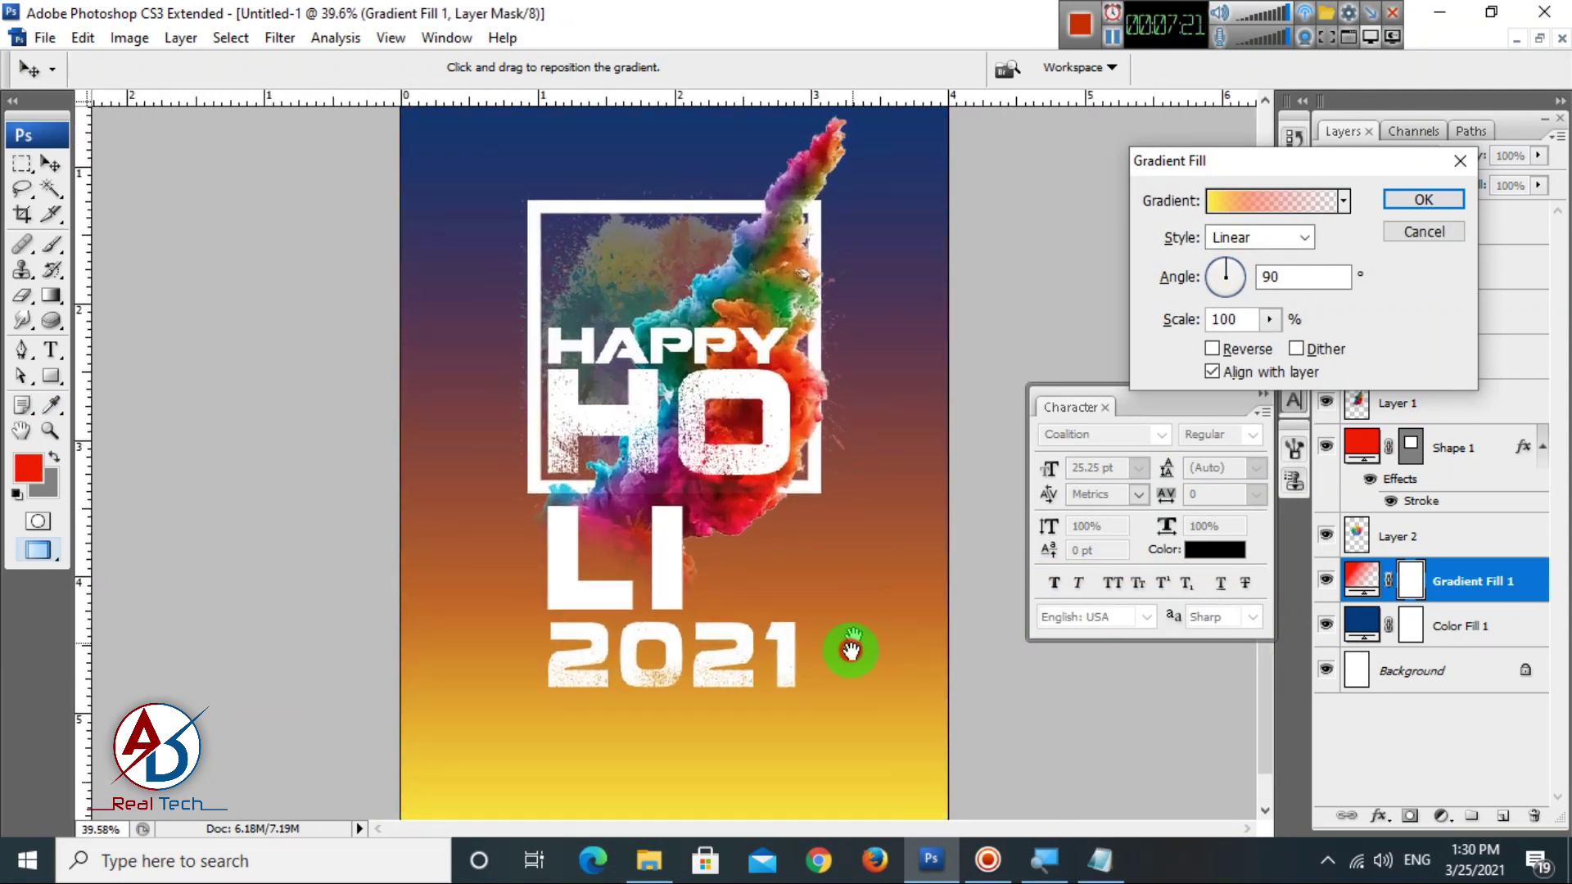
scroll(720, 597, down, 3)
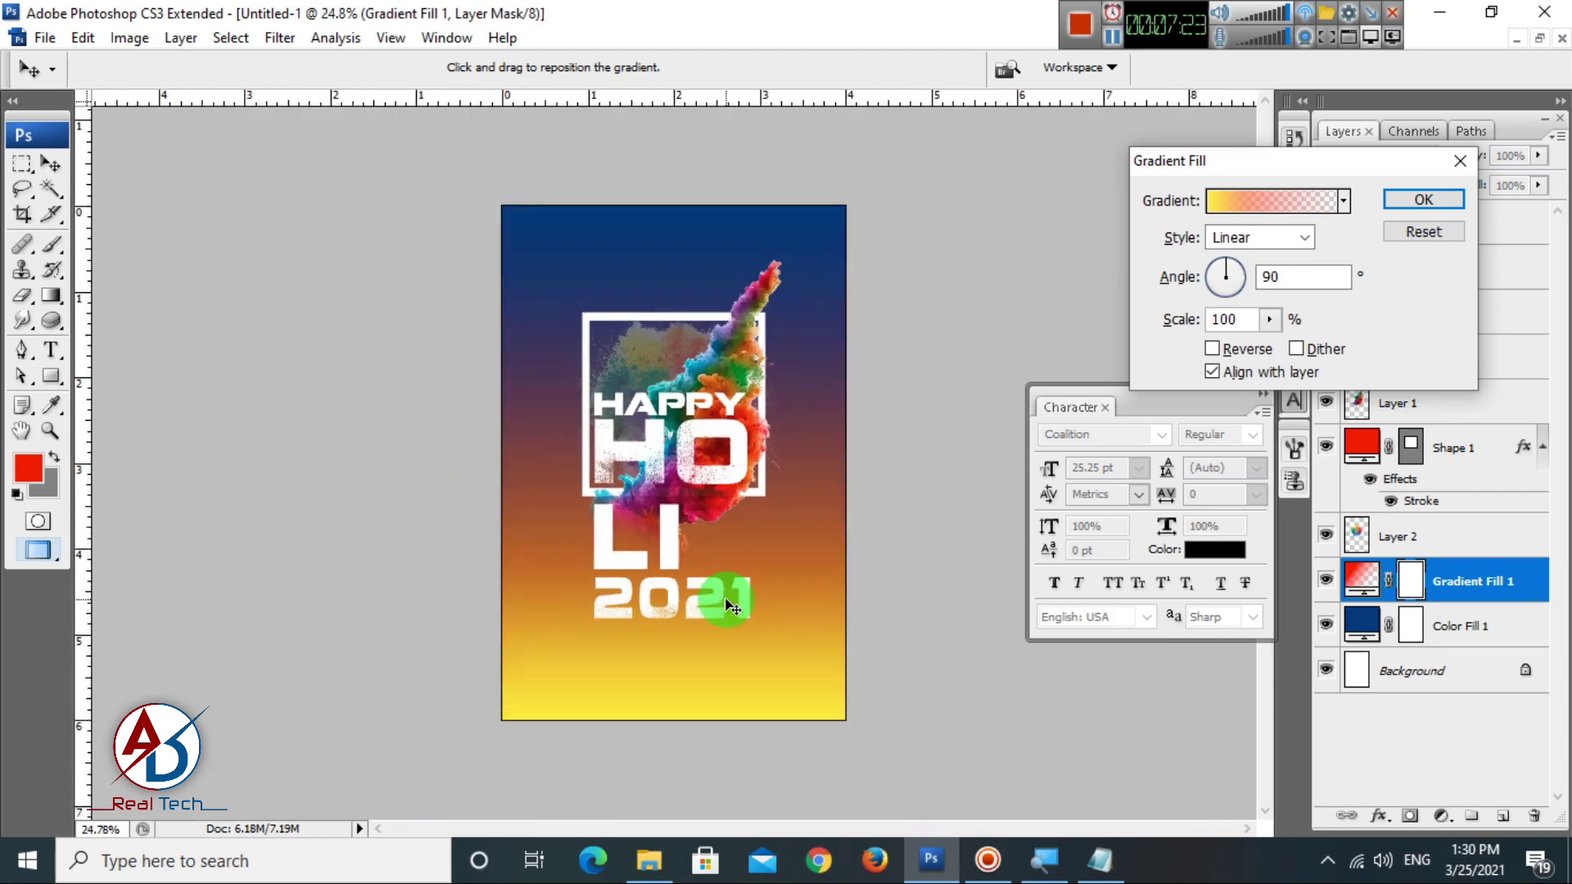
scroll(671, 508, up, 3)
scroll(800, 524, down, 2)
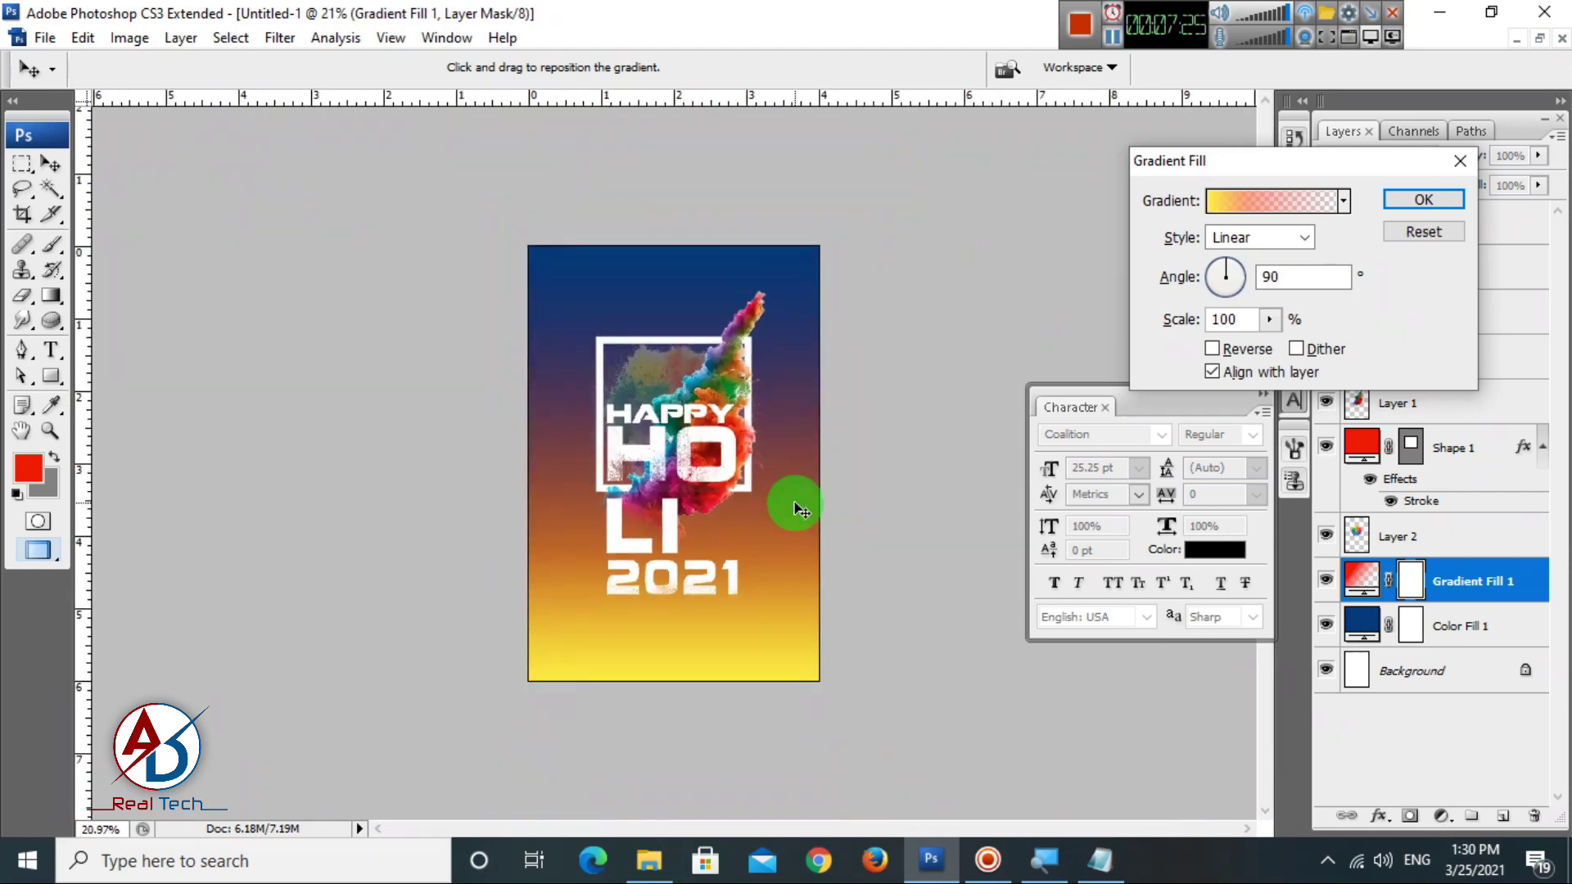
scroll(838, 549, up, 2)
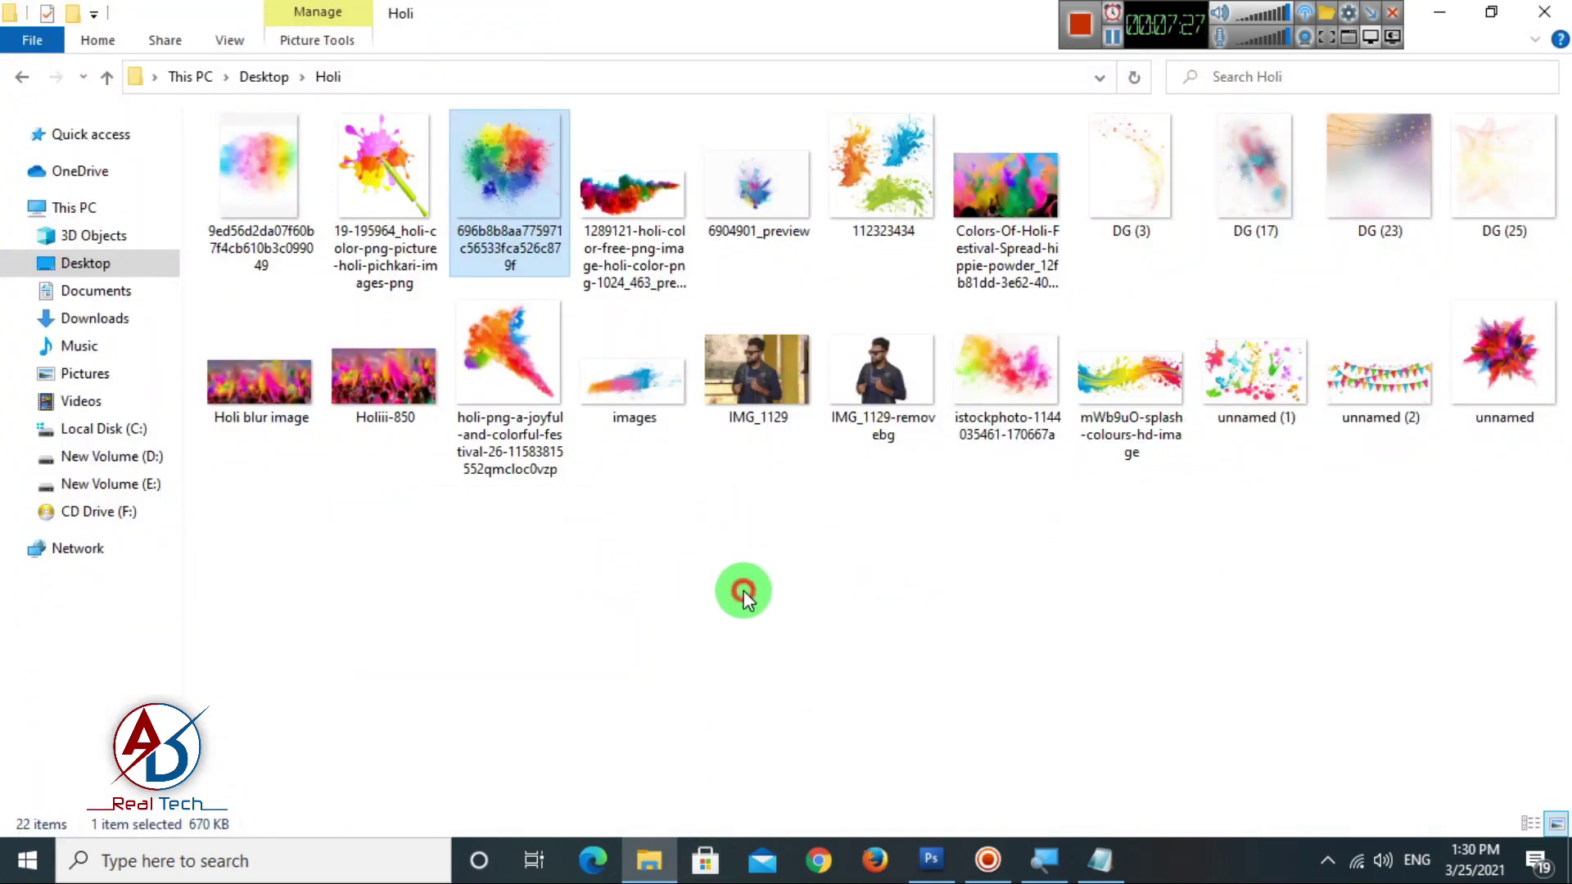
Accept the linear Gradient Fill settings at a 90° angle and 100% scale.
click(744, 591)
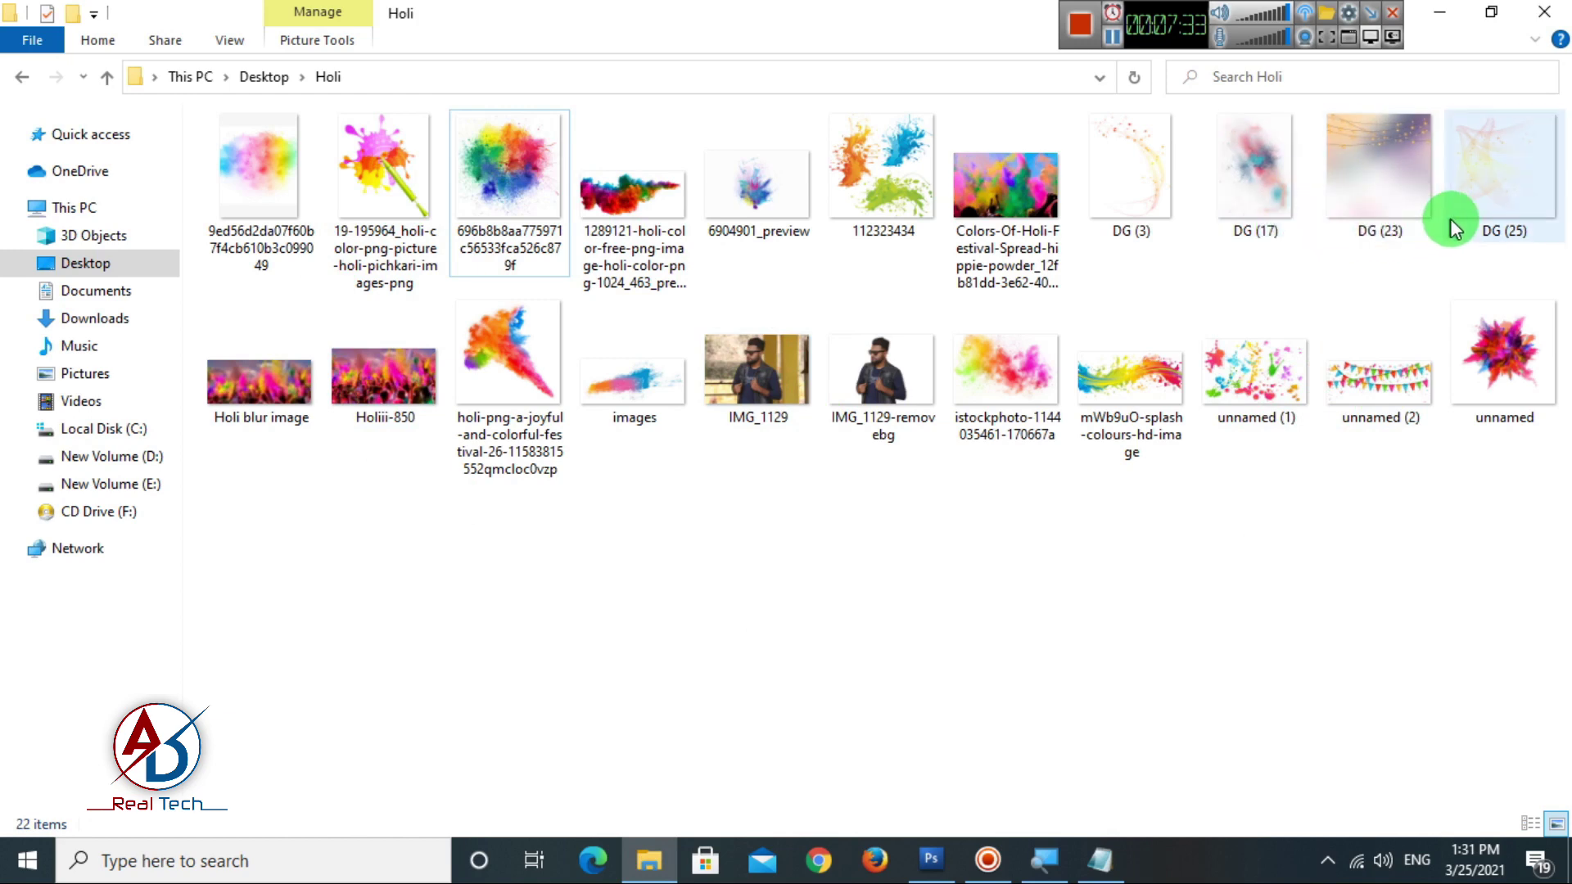
drag(1474, 203, 706, 402)
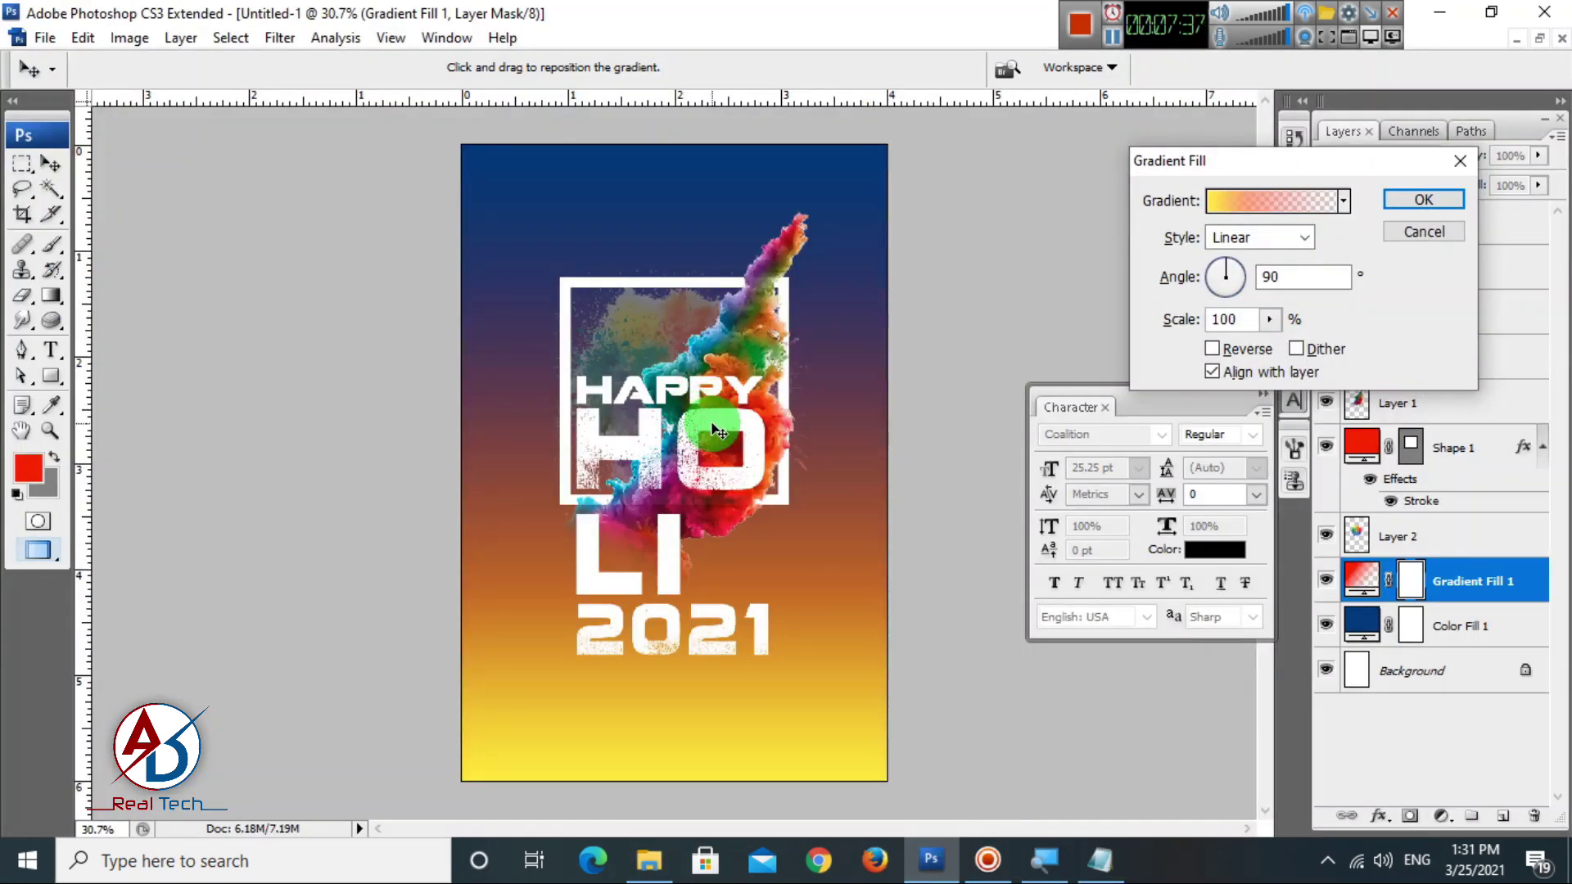
click(1429, 199)
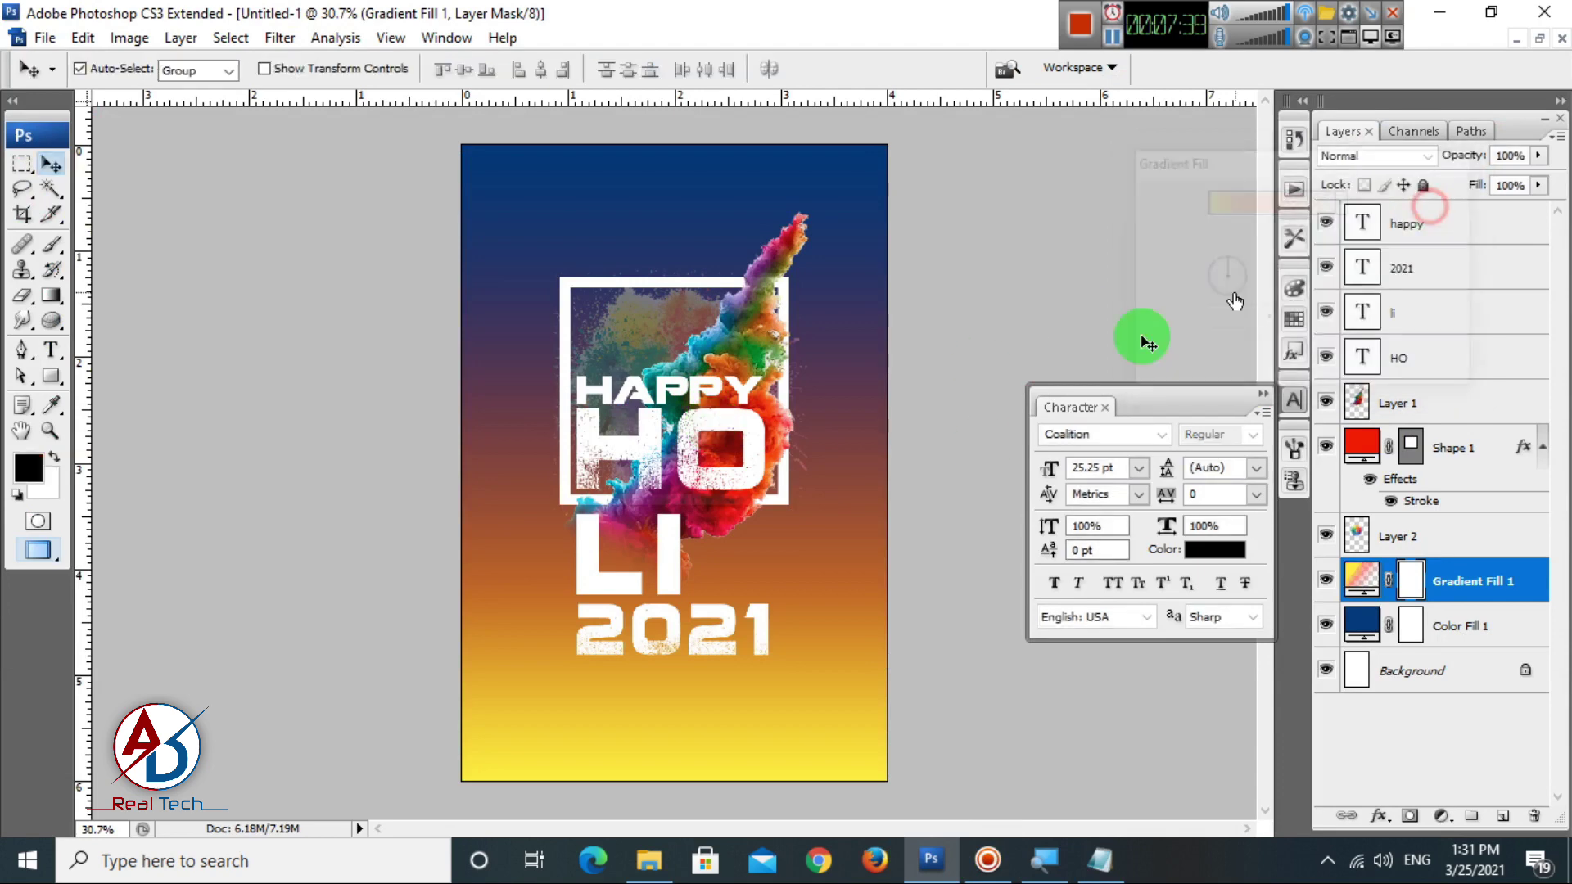
Open DG (25) from the Holi folder, copy the whole image and paste it into the poster directly above Gradient Fill 1.
click(931, 860)
drag(1474, 200, 590, 393)
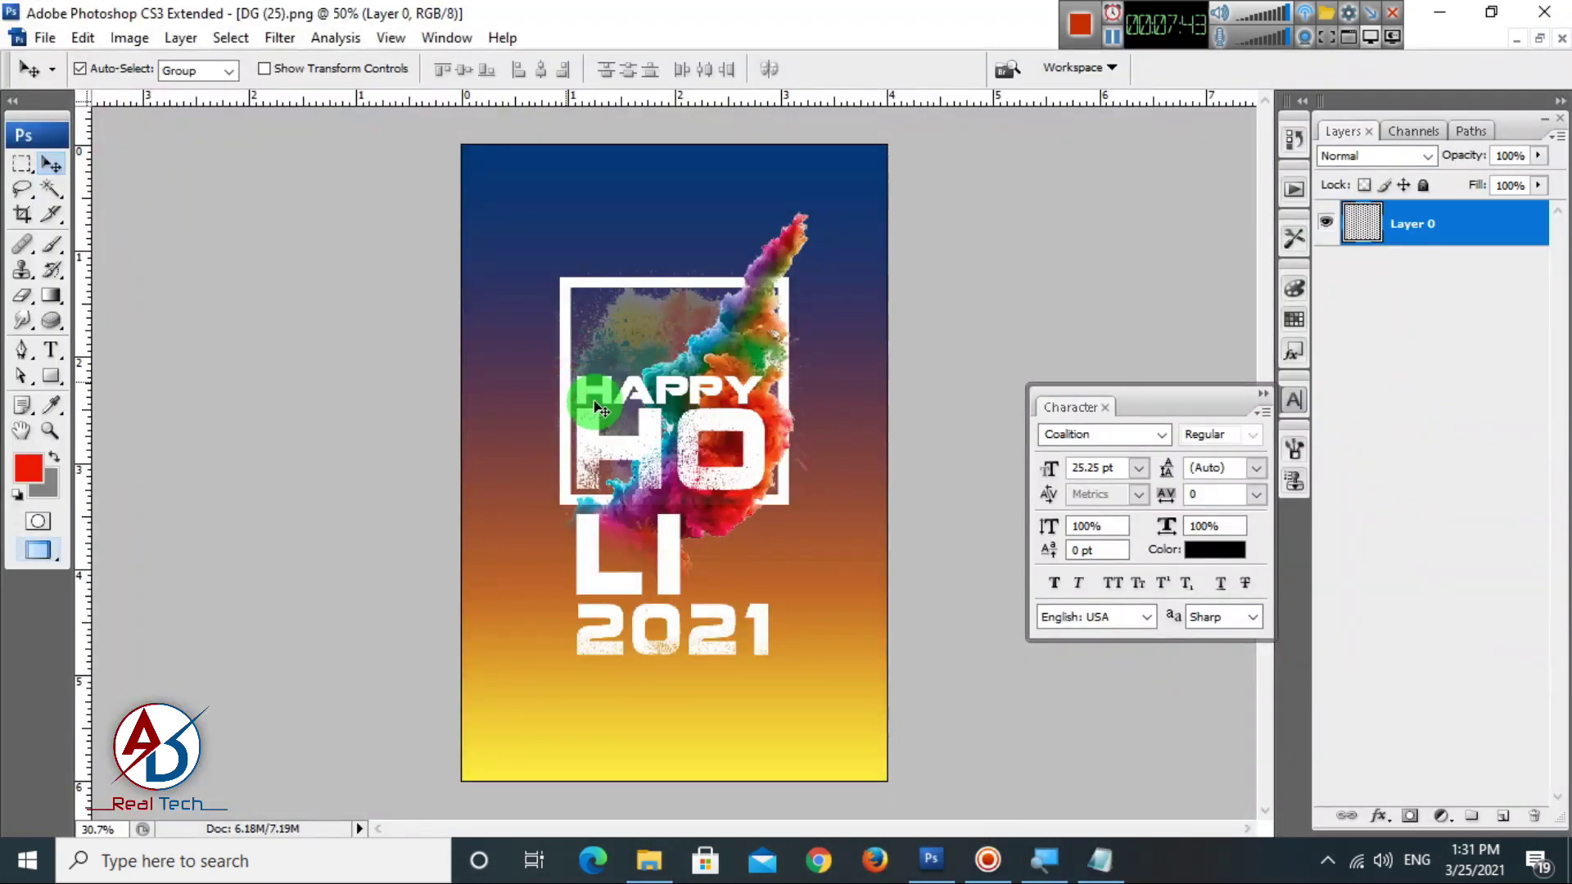
key(ctrl+a)
key(ctrl+c)
key(ctrl+w)
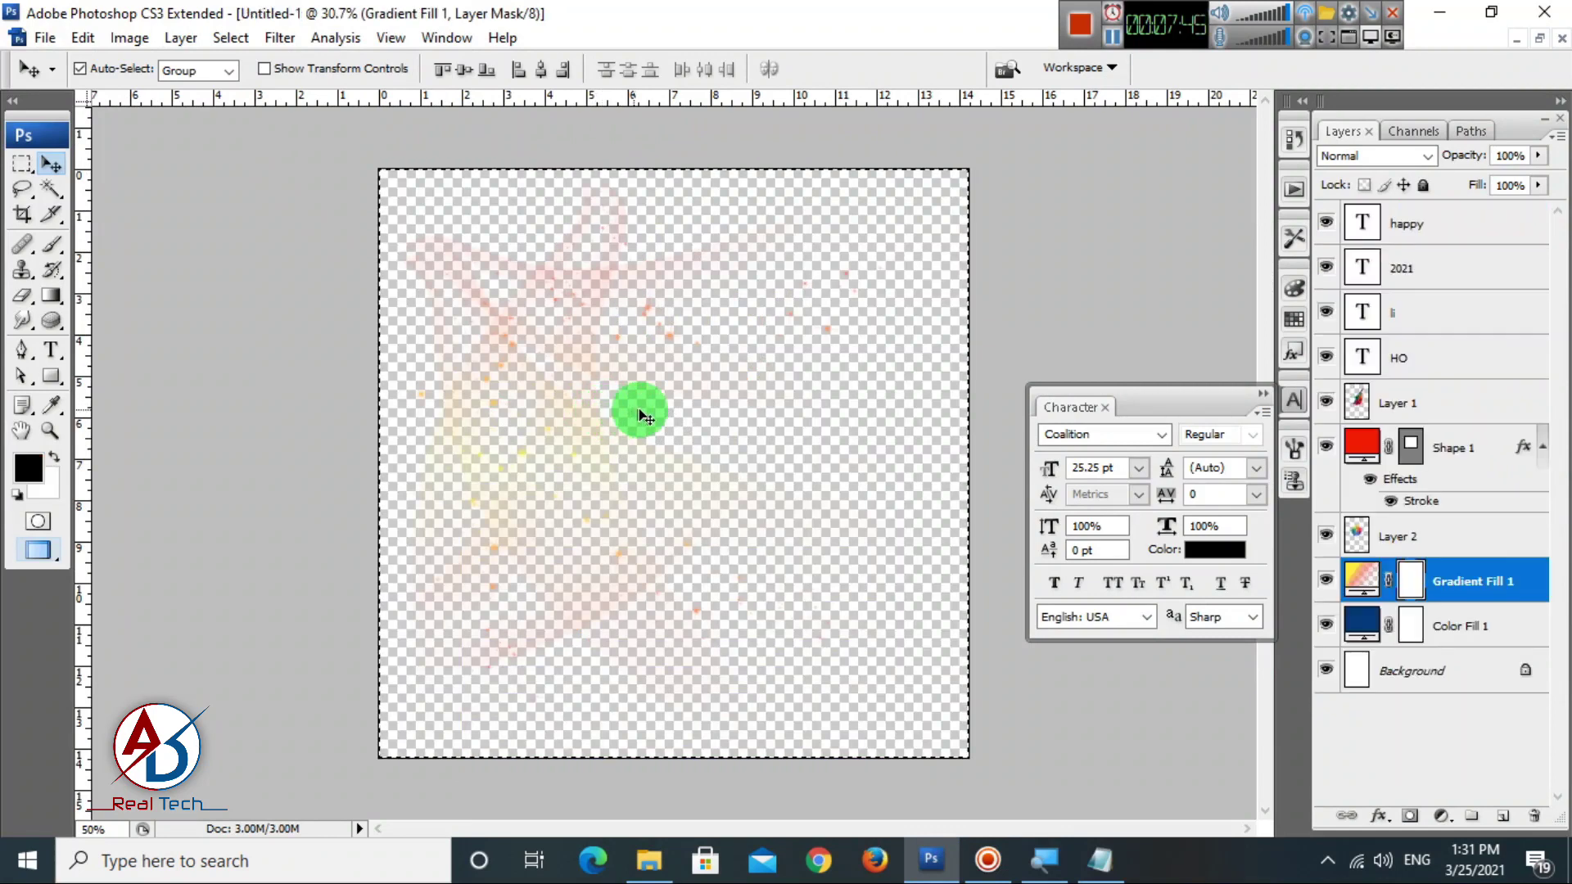
key(ctrl+v)
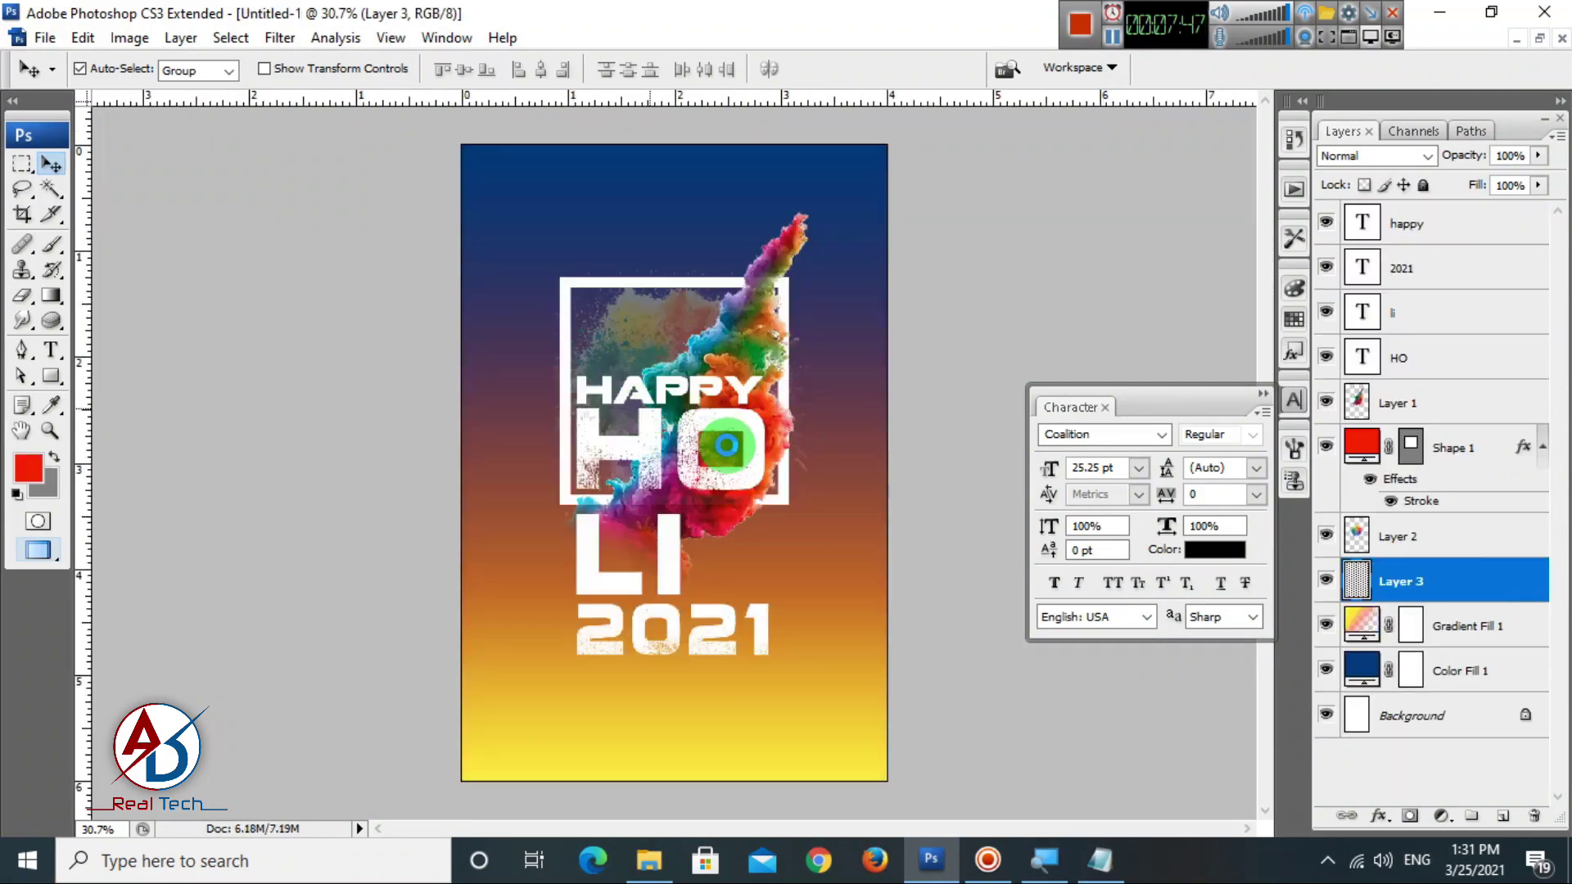
Enlarge the pasted sparkle pattern to at least about 140% and position it over the blue upper part of the poster.
key(ctrl+t)
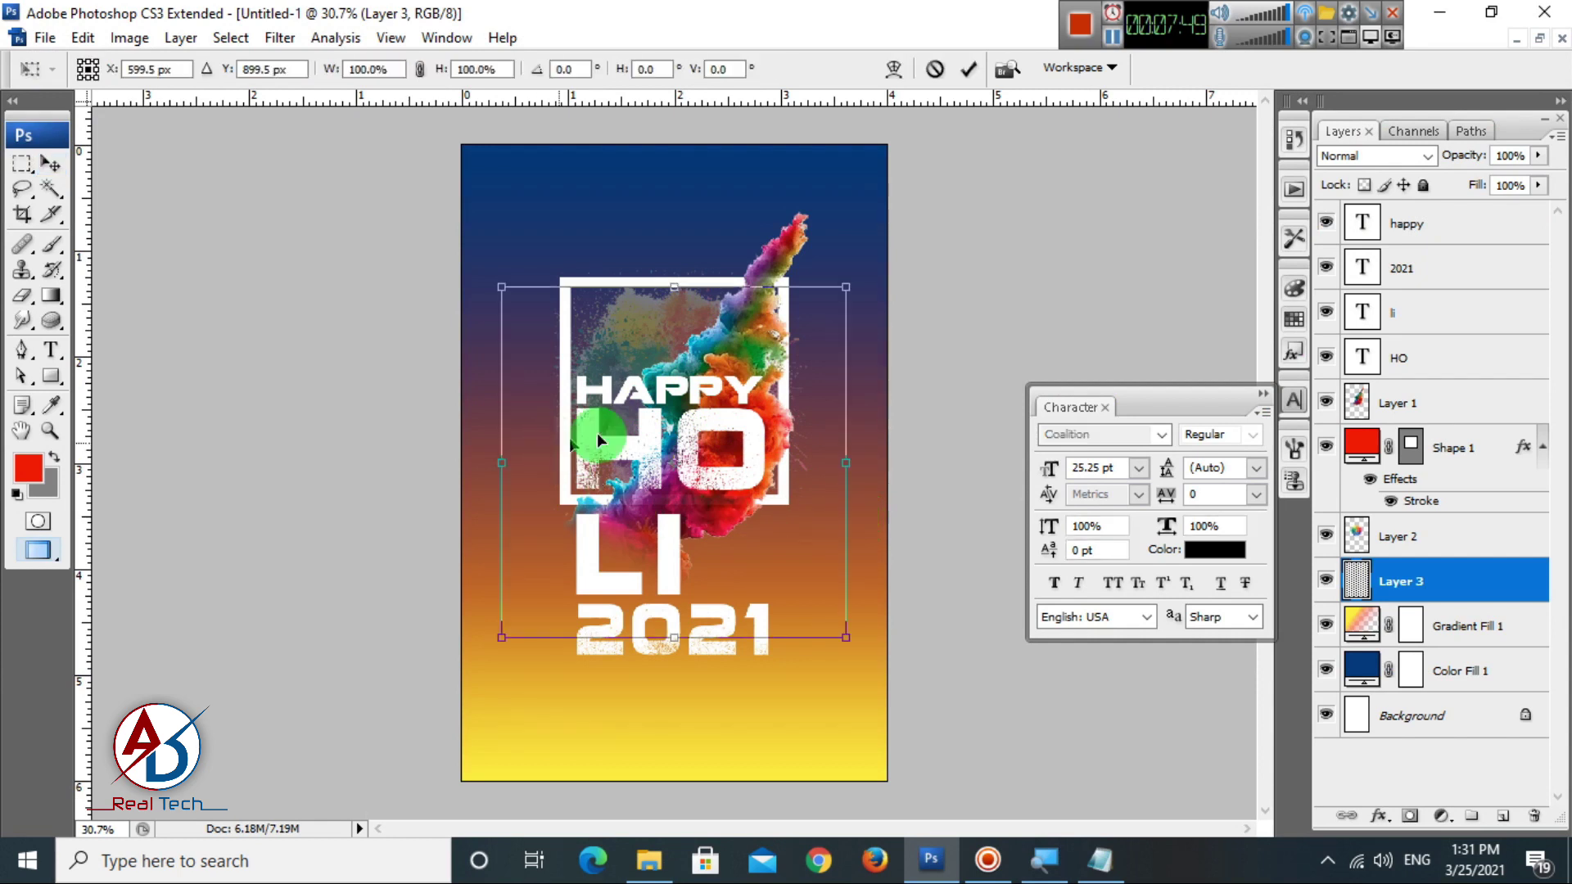
drag(846, 288, 923, 235)
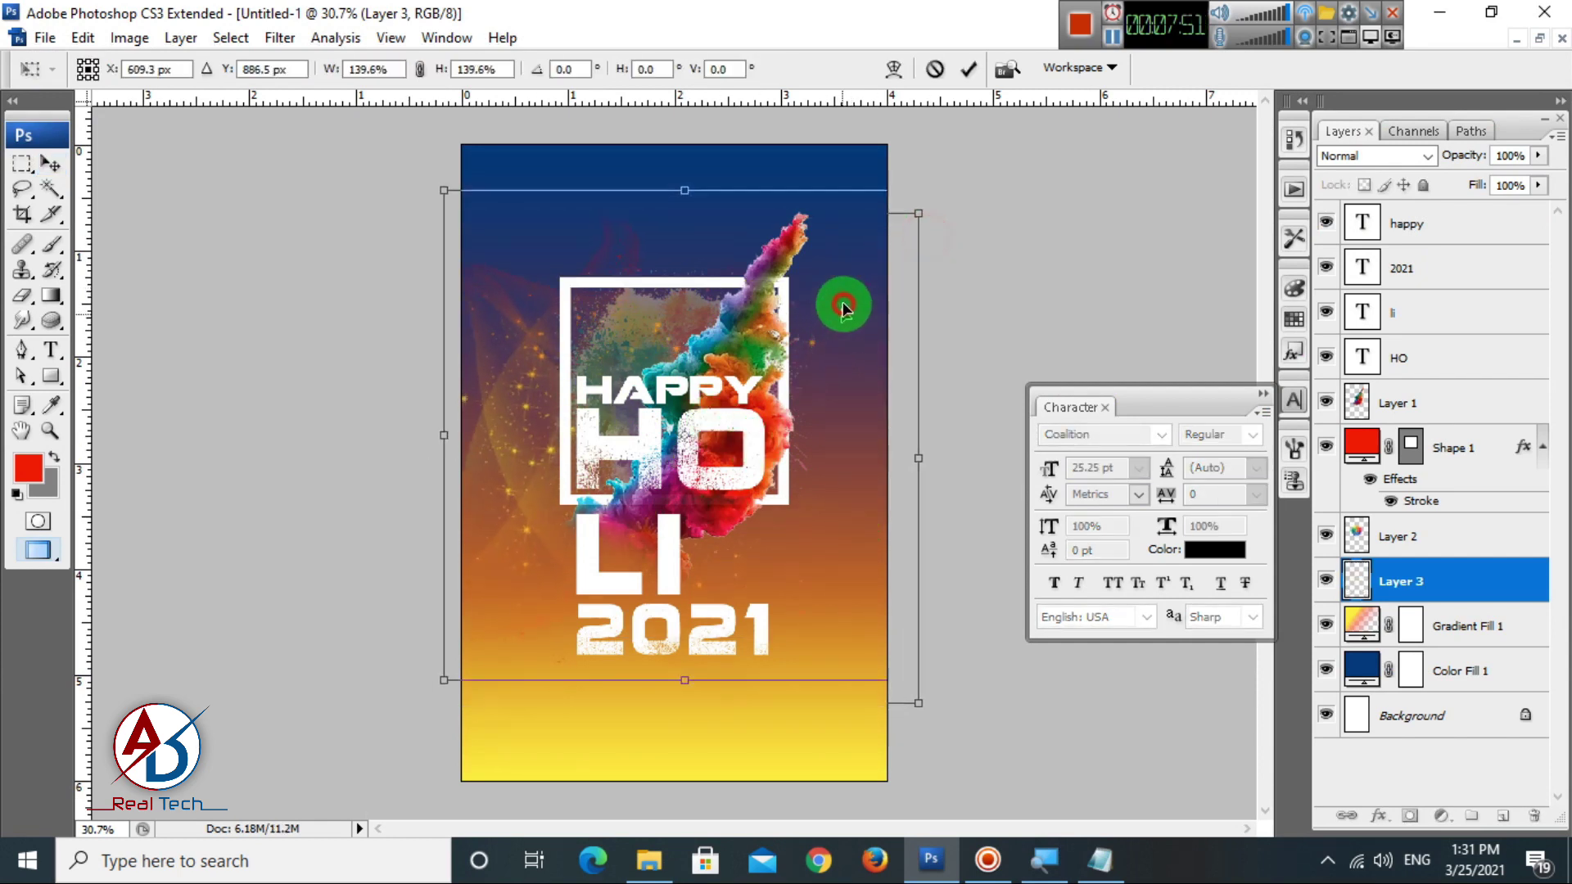
drag(842, 305, 837, 215)
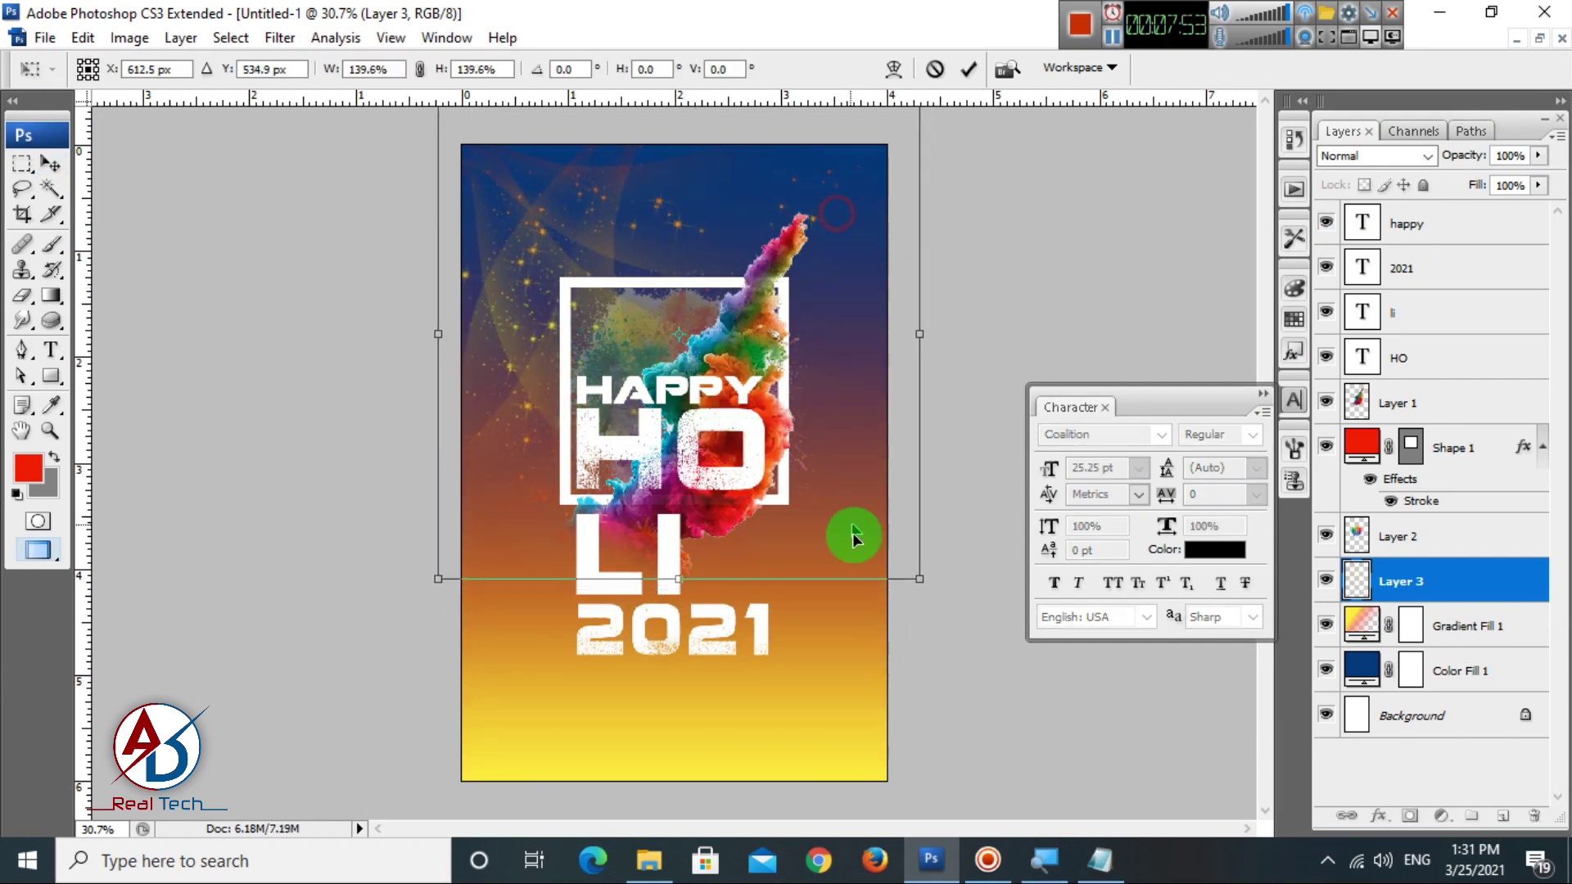
drag(908, 610, 972, 625)
key(Return)
scroll(722, 525, down, 5)
scroll(723, 527, up, 5)
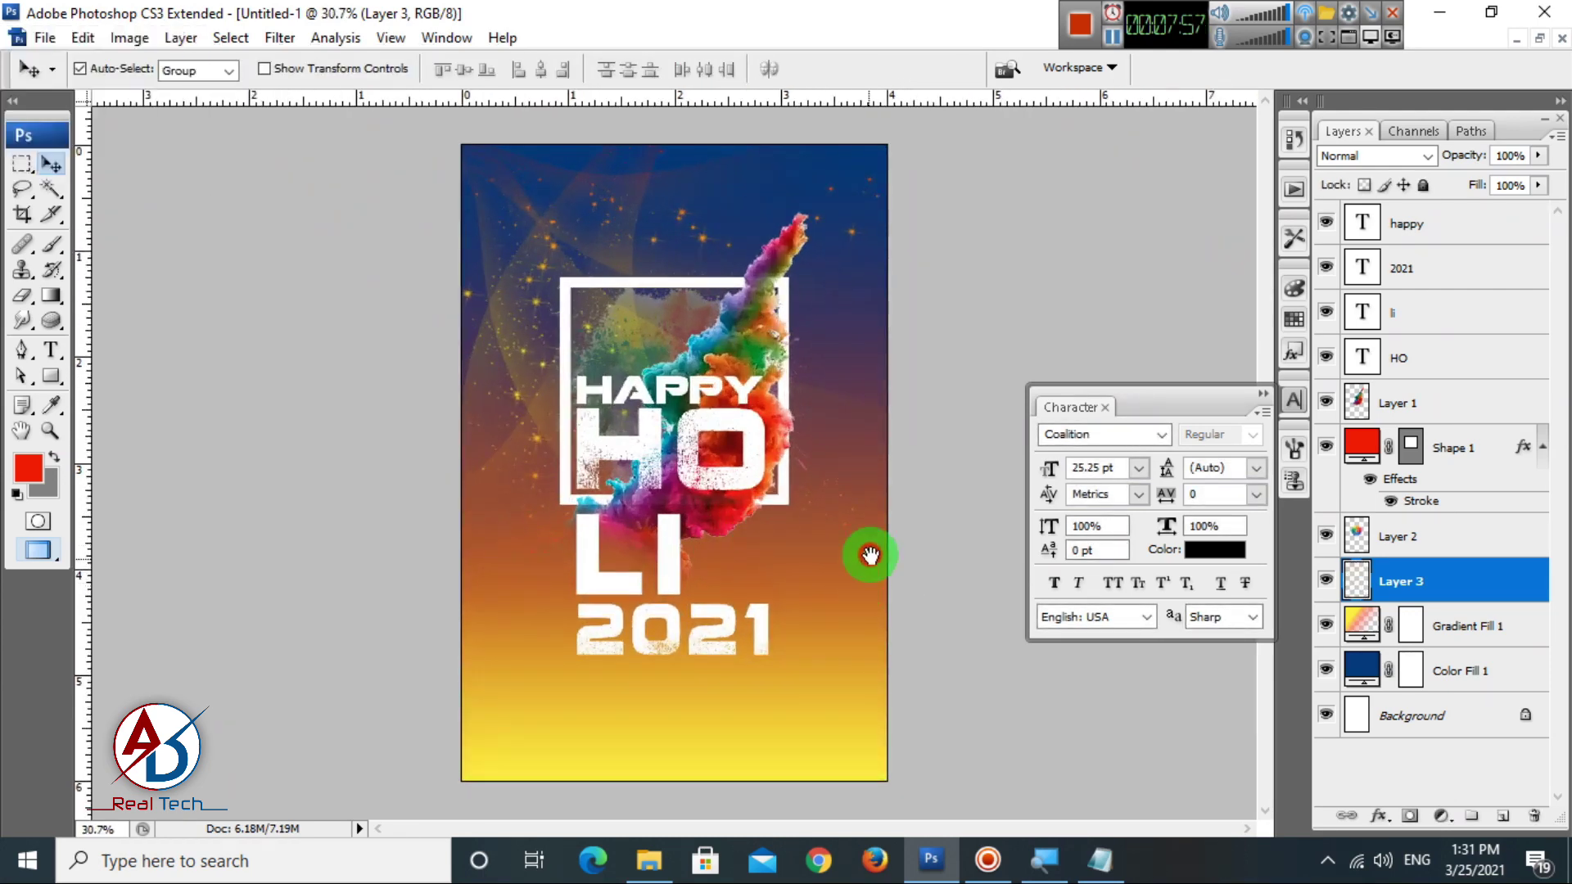
click(875, 497)
scroll(807, 515, down, 4)
scroll(808, 516, up, 4)
scroll(822, 539, down, 4)
scroll(822, 538, up, 3)
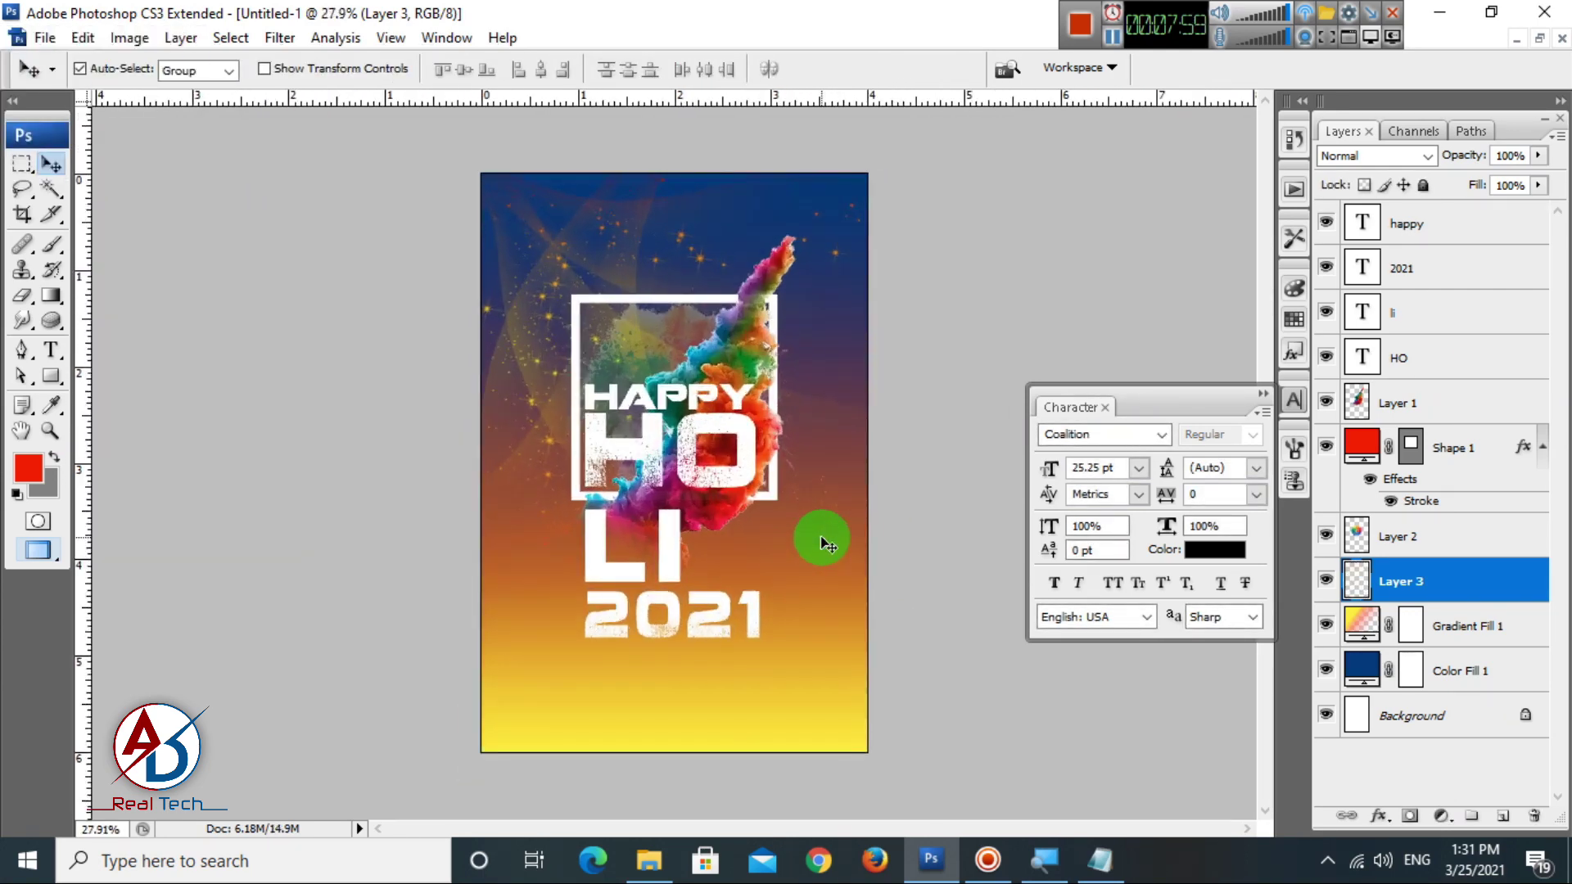
Open Holiii-850.jpg from the Holi folder, copy the whole crowd photo and paste it into the poster above Layer 3.
key(alt+Tab)
drag(383, 377, 511, 372)
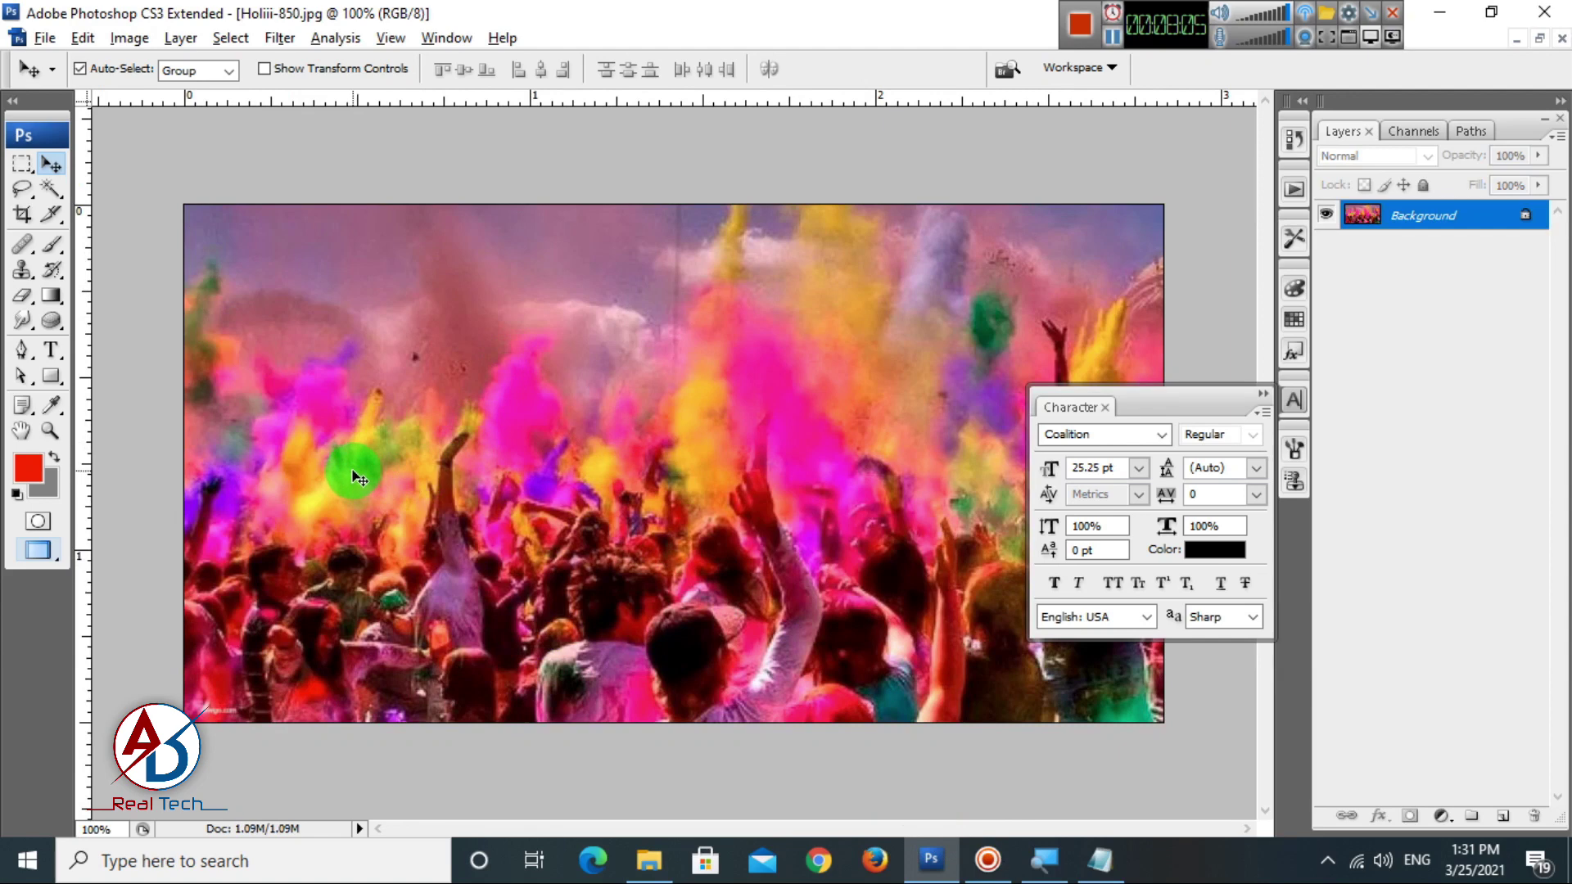
key(ctrl+a)
key(ctrl+c)
key(ctrl+w)
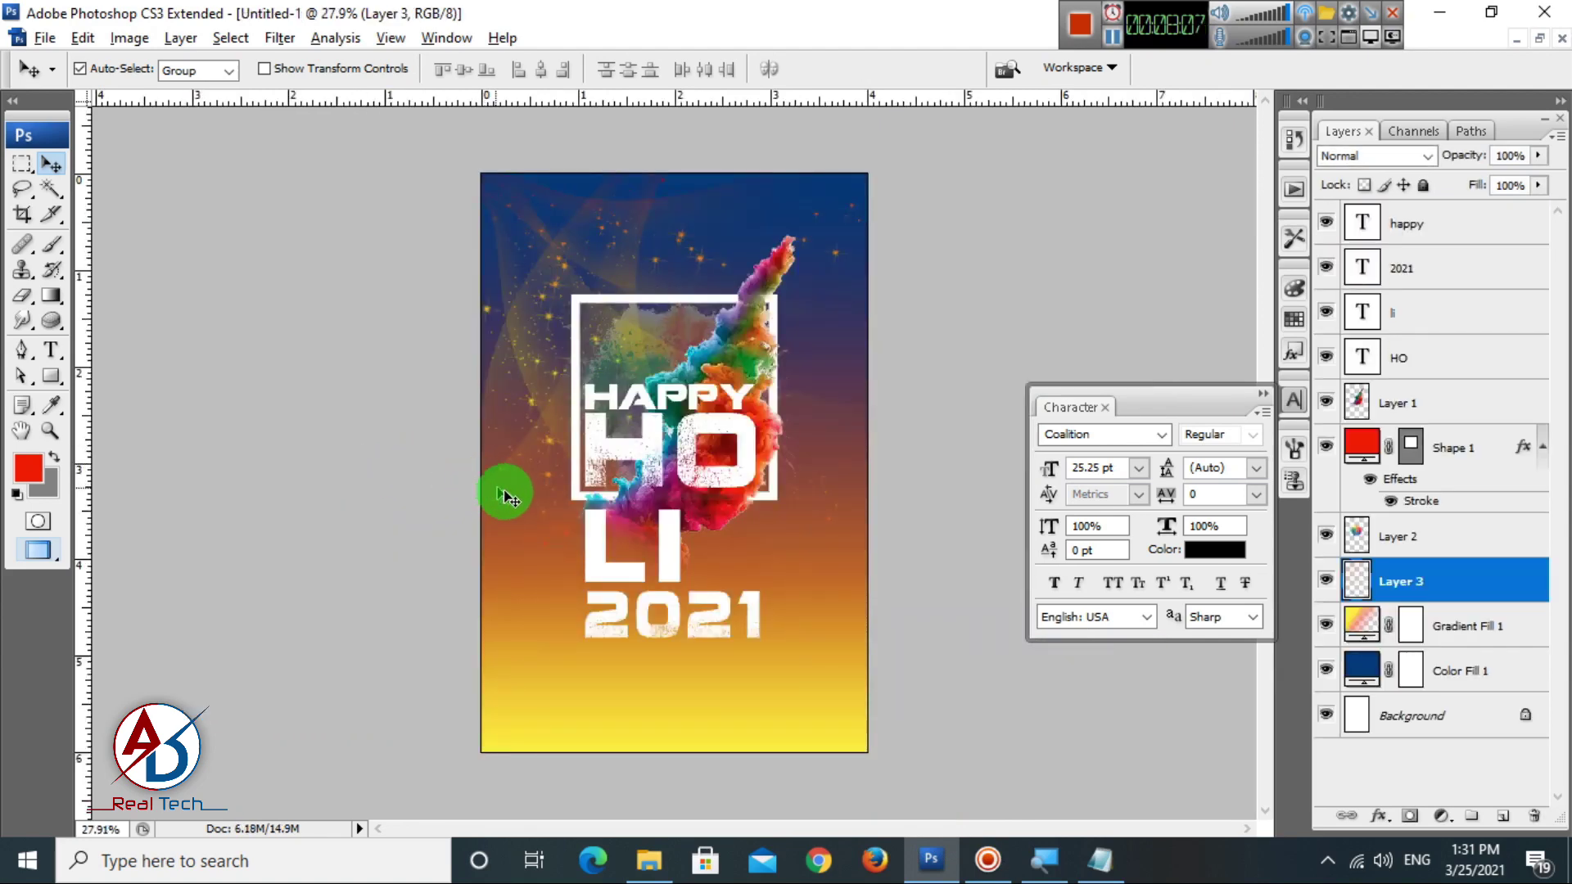
key(ctrl+v)
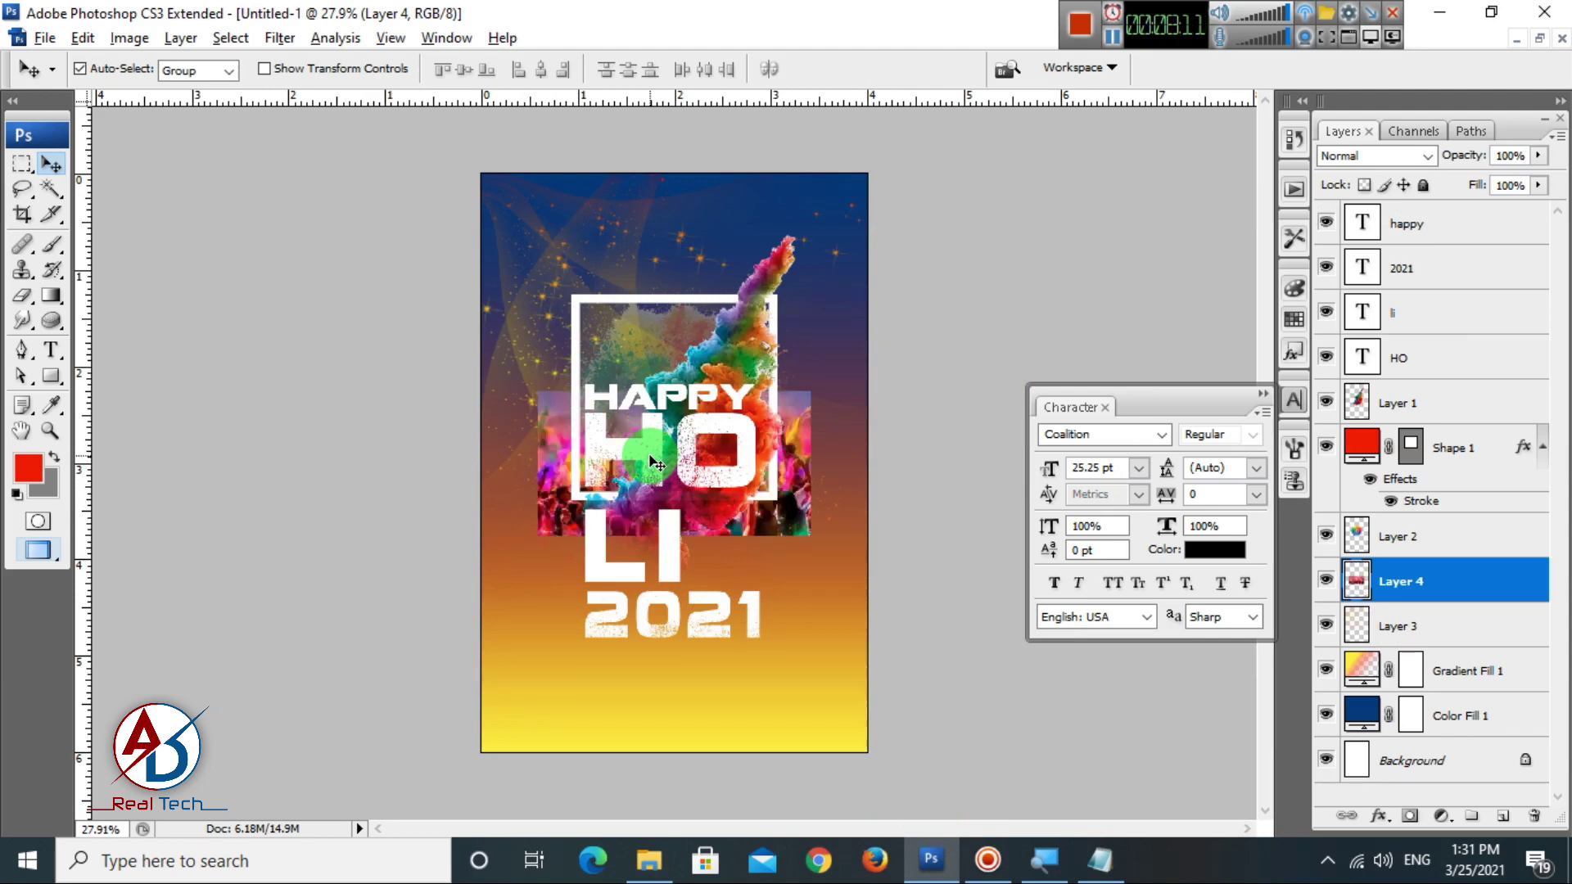
Scale the crowd photo to about 72% and place it over the yellow area beneath the 2021 lettering.
key(ctrl+t)
drag(818, 390, 887, 268)
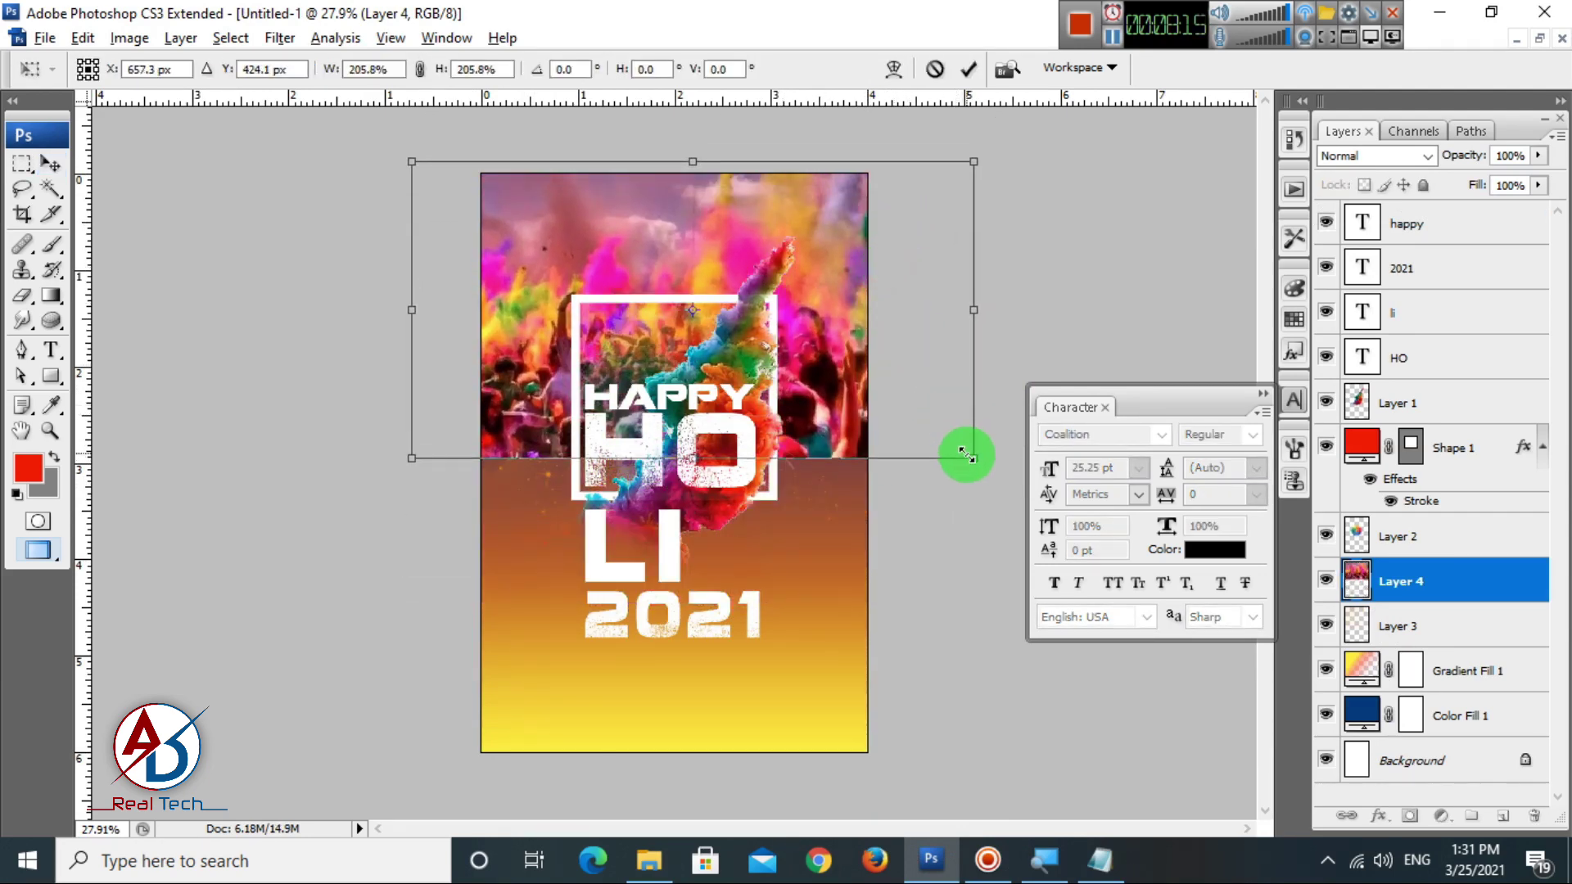
drag(967, 455, 1018, 512)
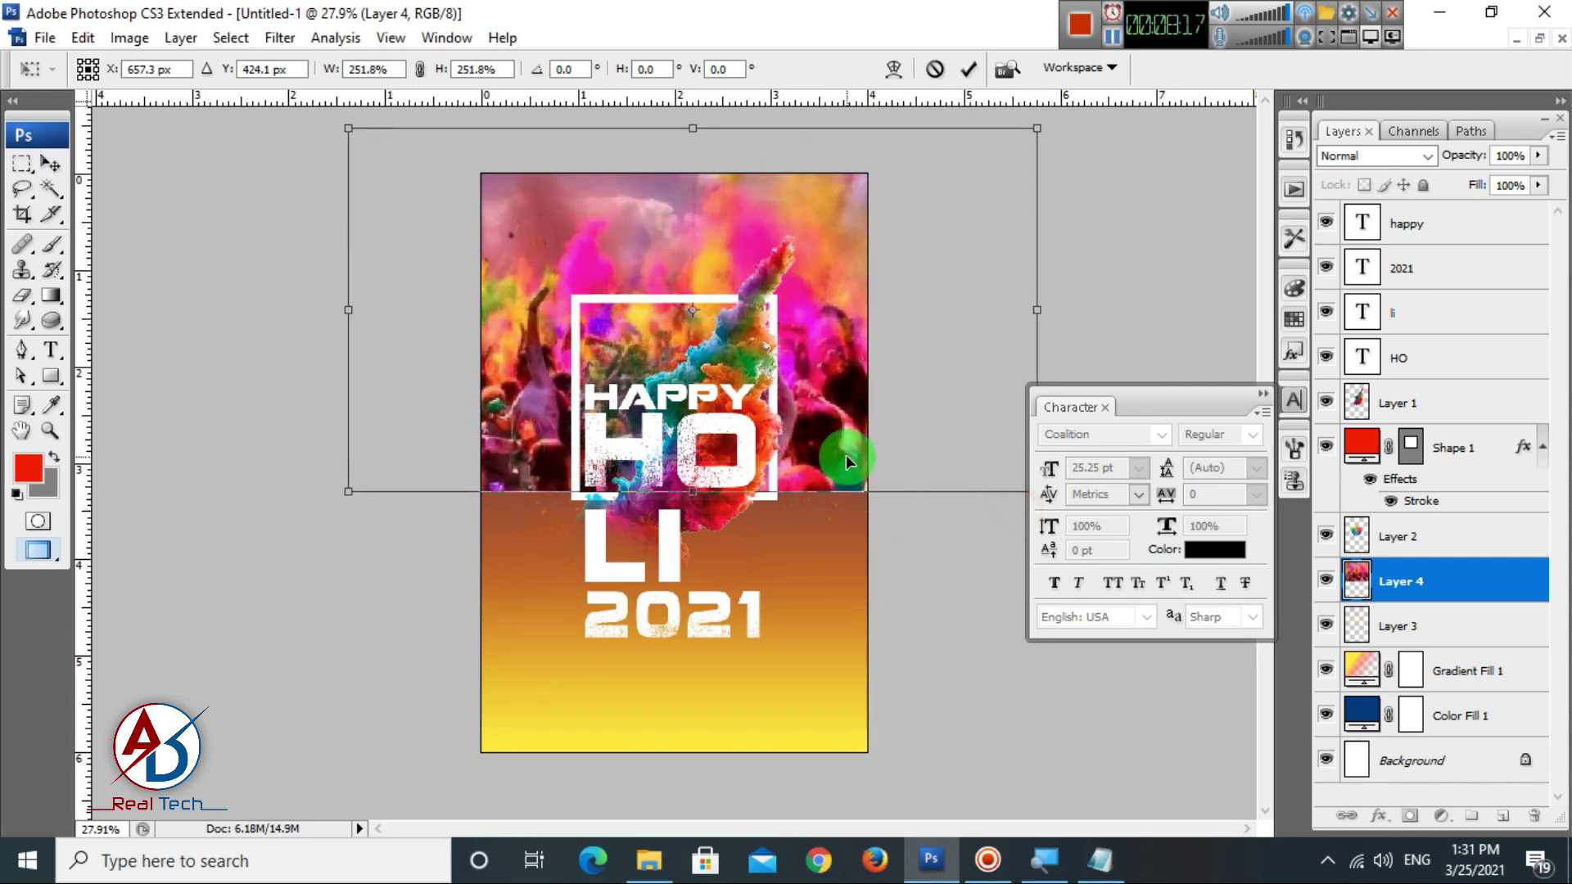
drag(1034, 123, 794, 260)
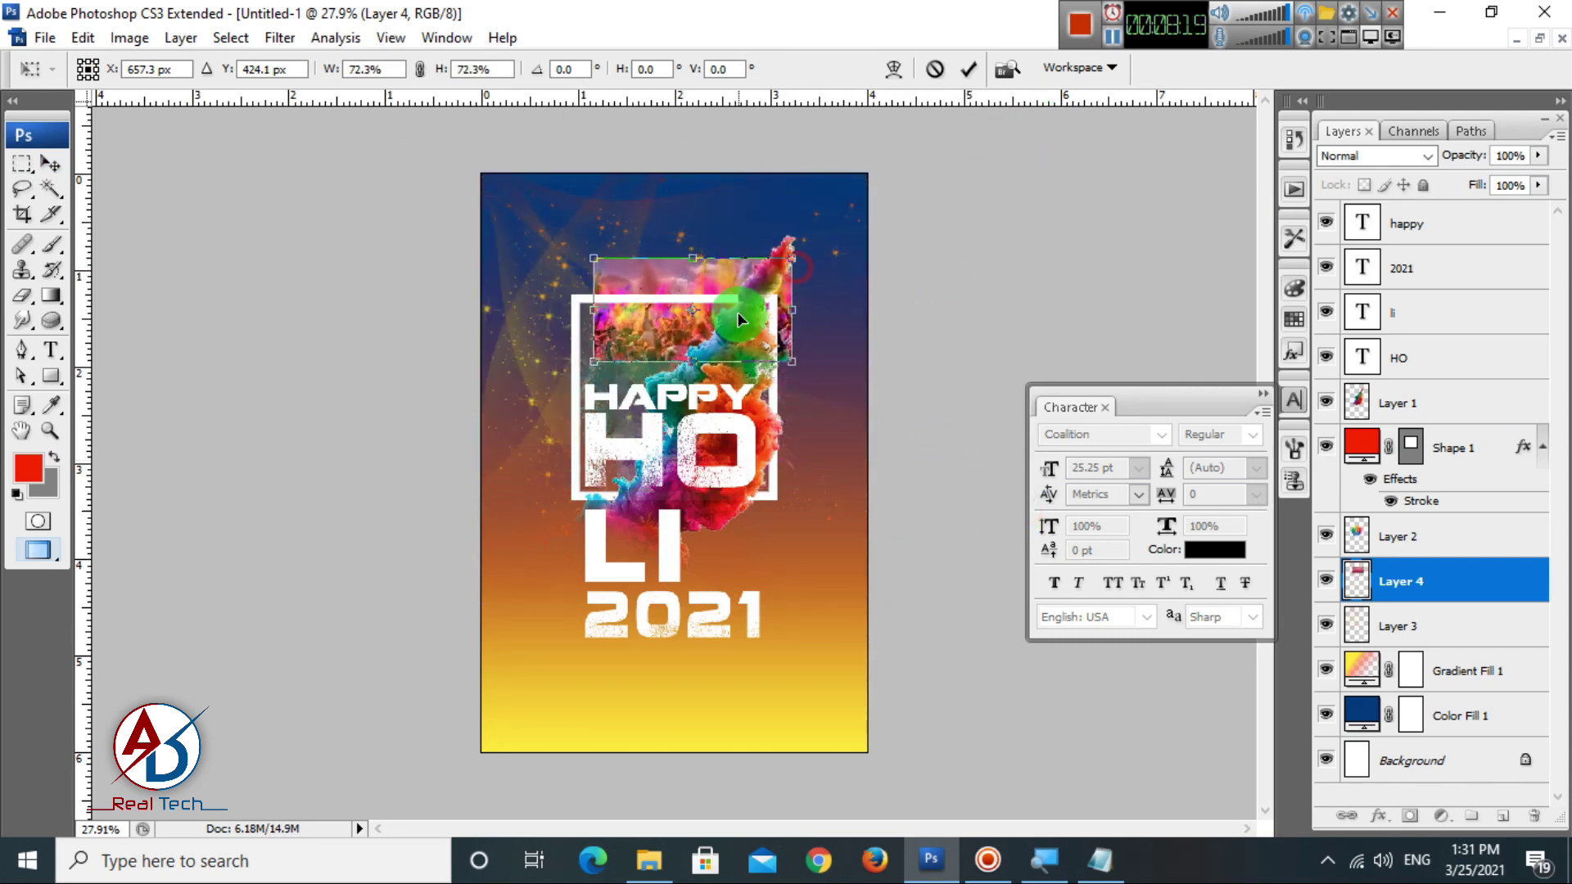
drag(745, 355, 711, 721)
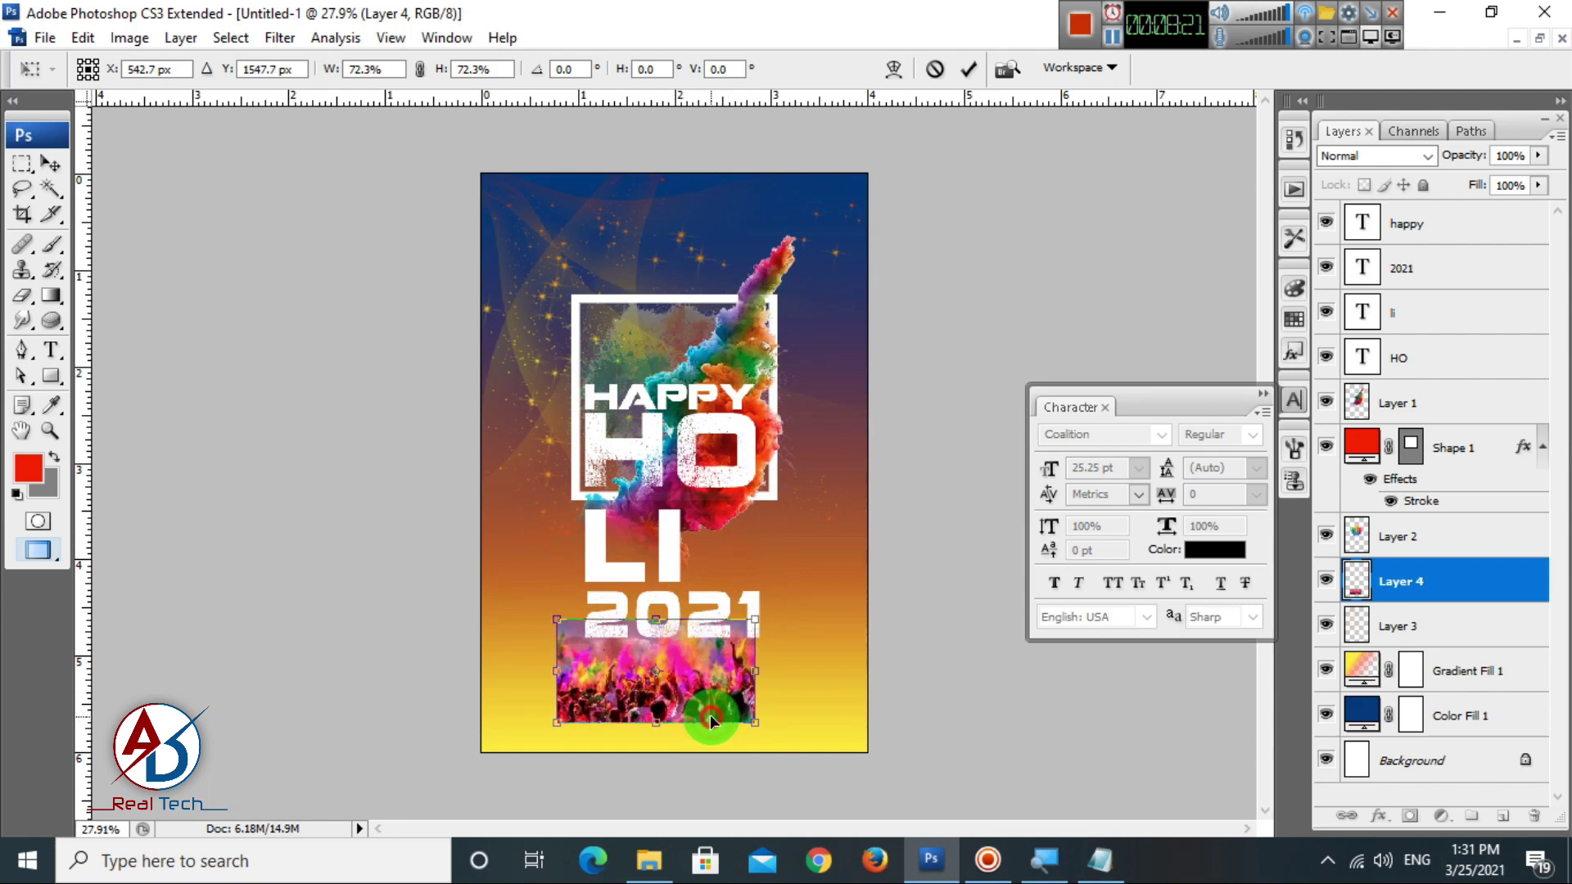
key(Return)
Switch to full-screen mode with the menu bar and draw a wide rectangular selection across the lower part of the crowd photo.
scroll(719, 710, up, 5)
drag(800, 667, 791, 101)
scroll(749, 563, up, 3)
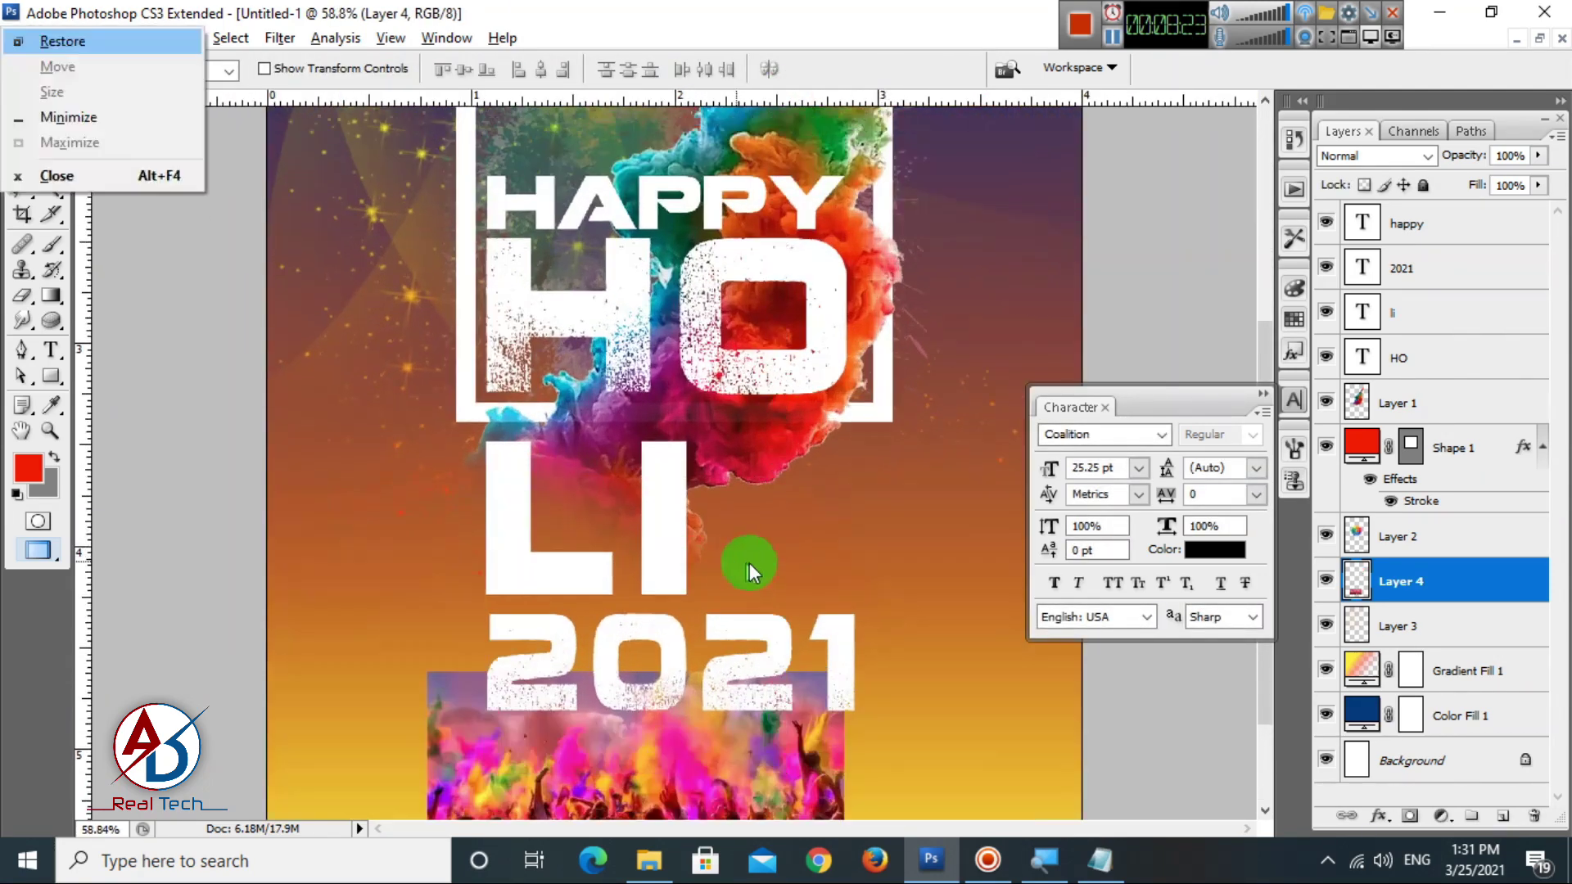
drag(748, 564, 757, 3)
key(f)
drag(705, 421, 602, 3)
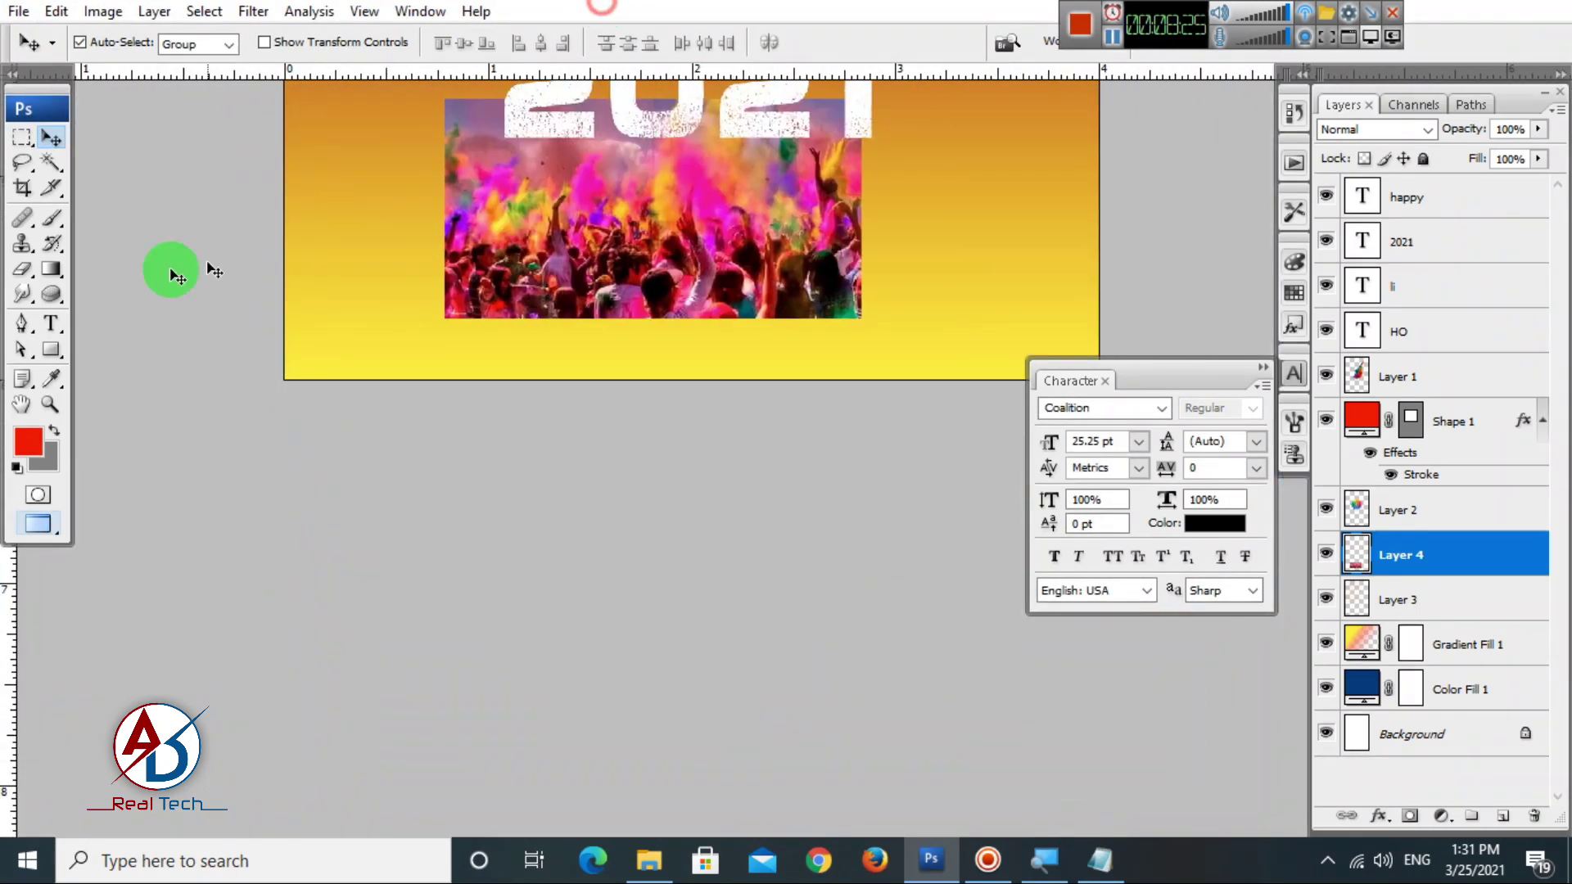
click(28, 141)
drag(307, 265, 1038, 414)
Feather the selection by 100 pixels and delete its contents repeatedly to fade out the crowd photo's lower part.
right_click(904, 378)
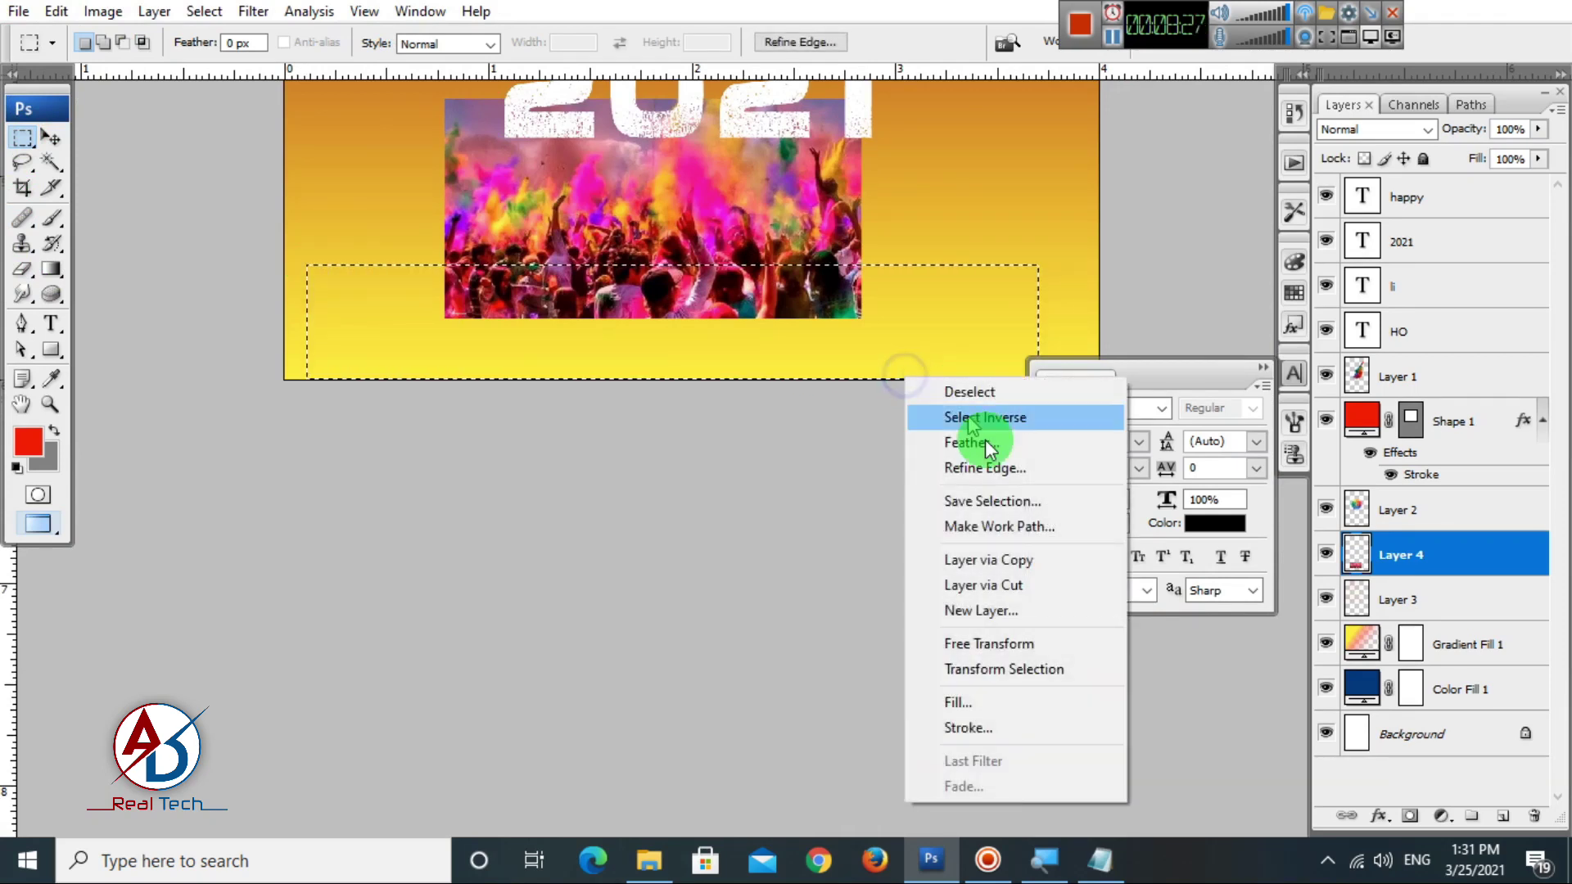
click(987, 446)
text(10)
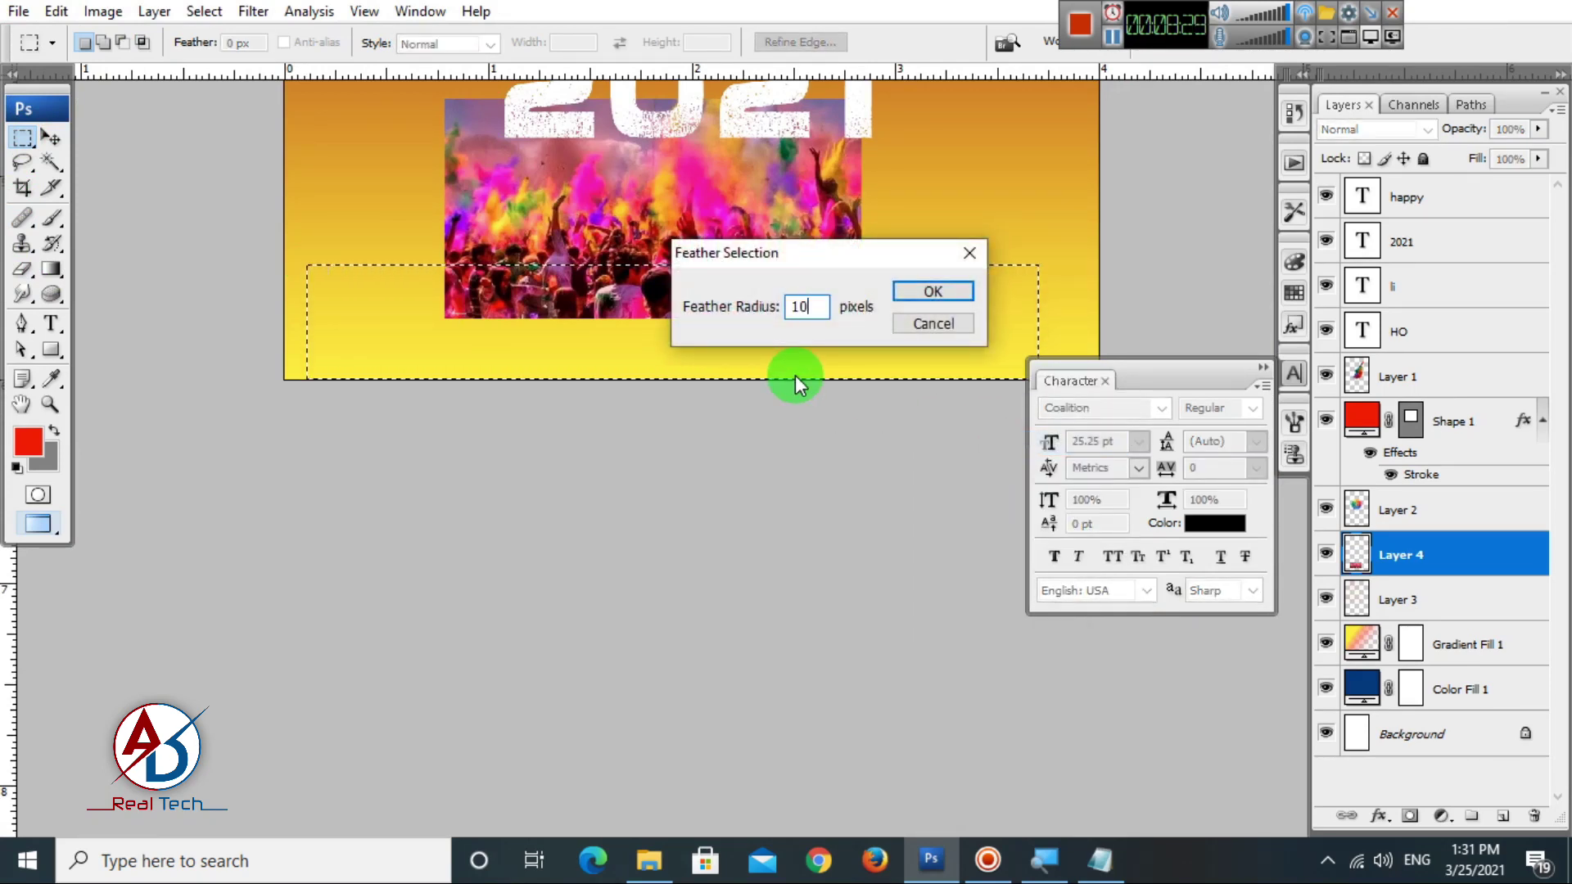
text(0)
key(Return)
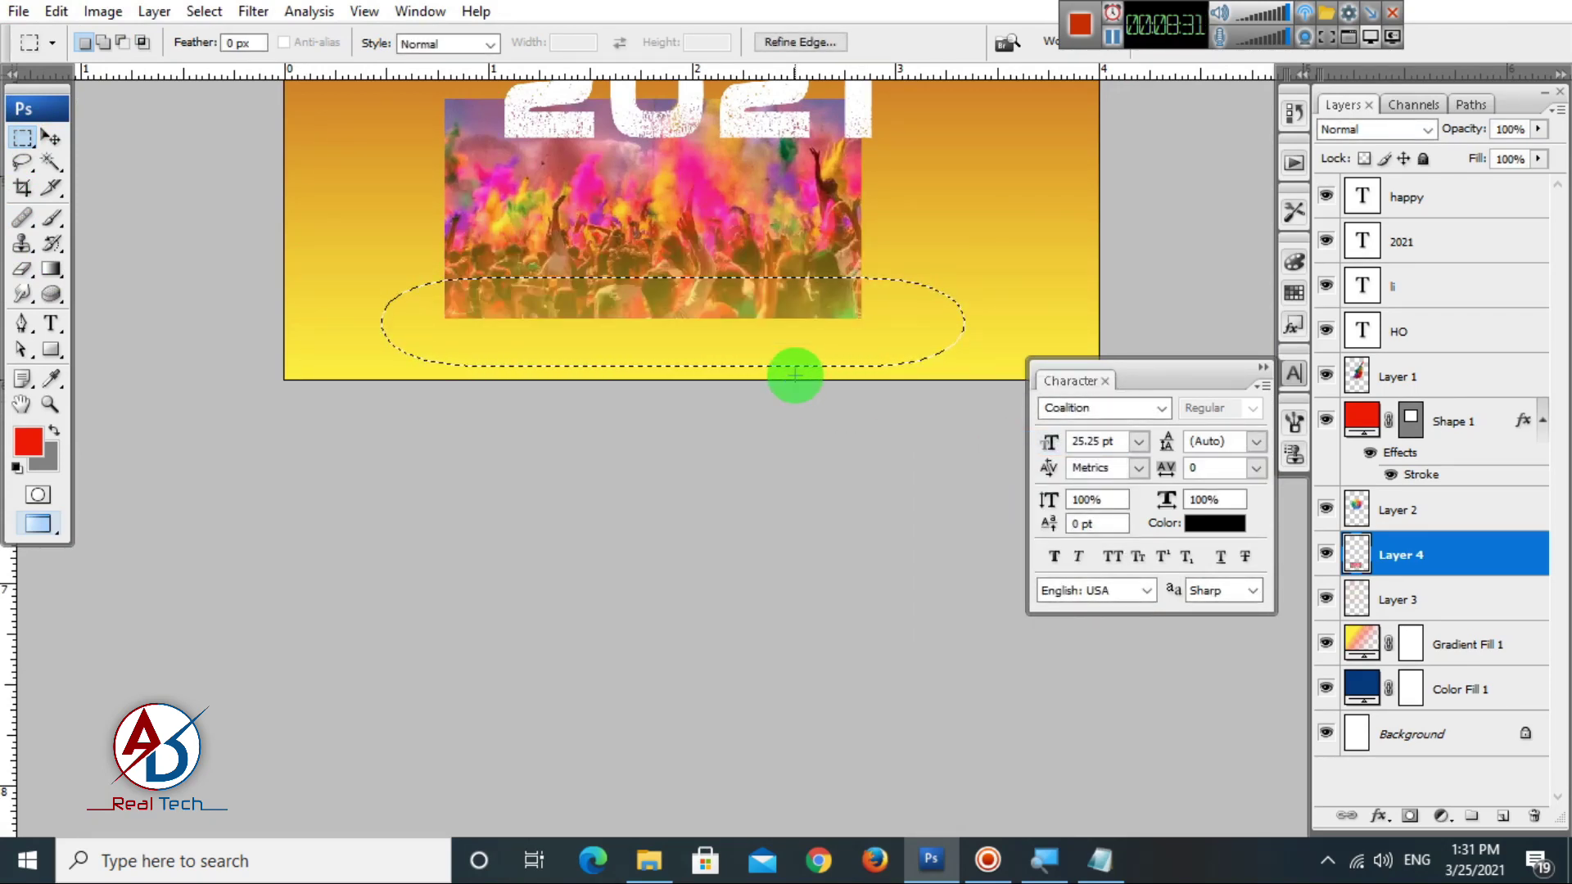
key(Delete)
key(Delete)
key(Delete)
key(Delete)
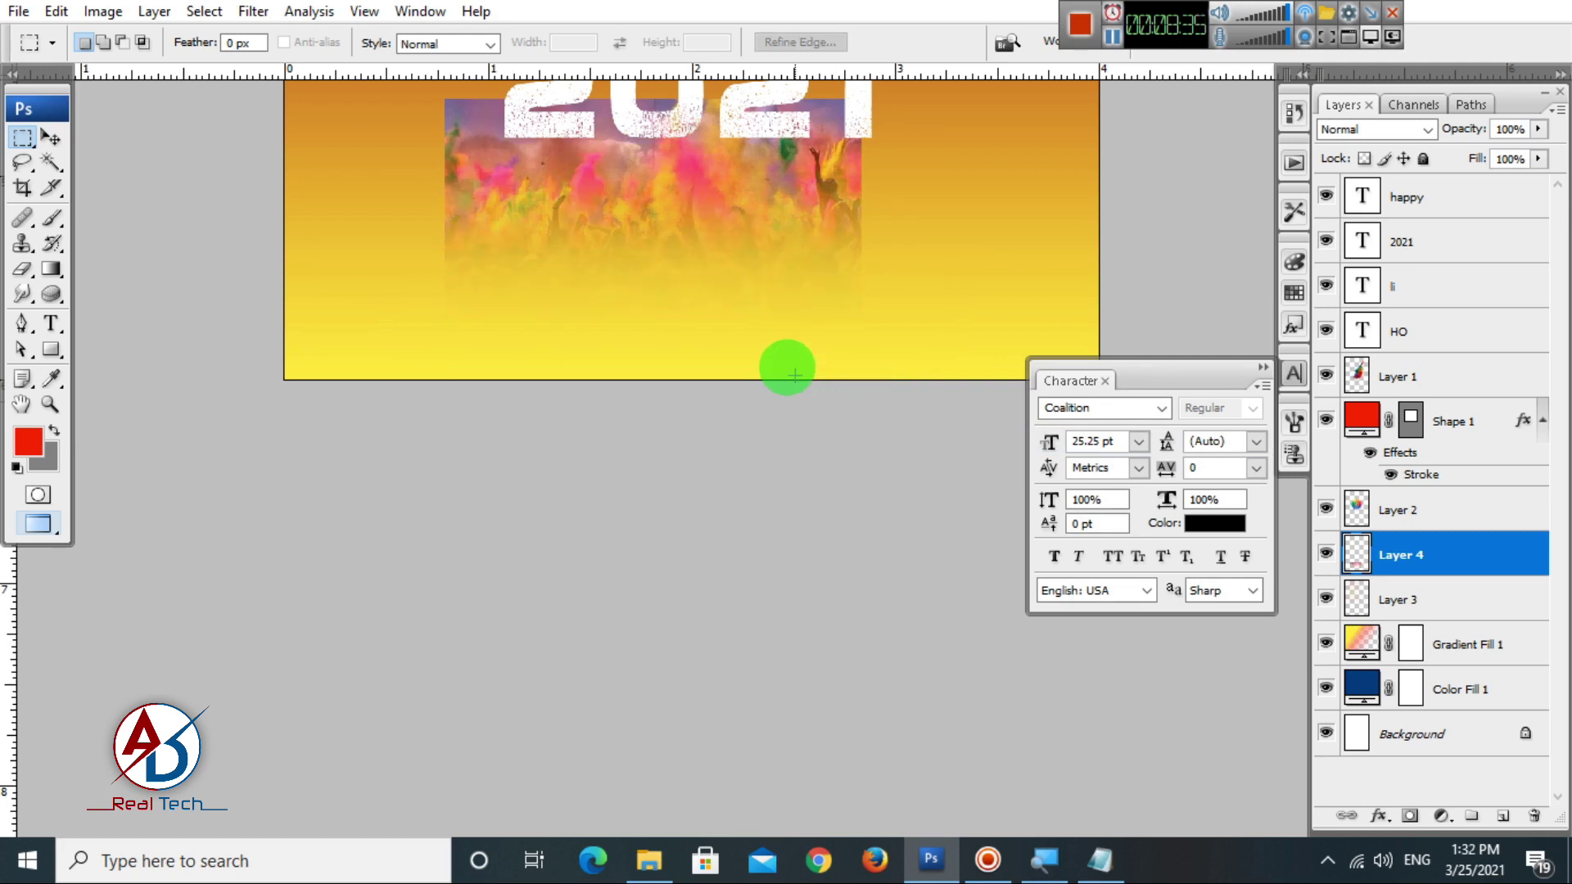
Move the faded crowd photo up to the poster's left edge, level with the HAPPY lettering.
drag(499, 348, 449, 540)
click(50, 138)
scroll(484, 354, down, 2)
drag(635, 572, 625, 711)
drag(533, 538, 430, 167)
scroll(546, 270, up, 2)
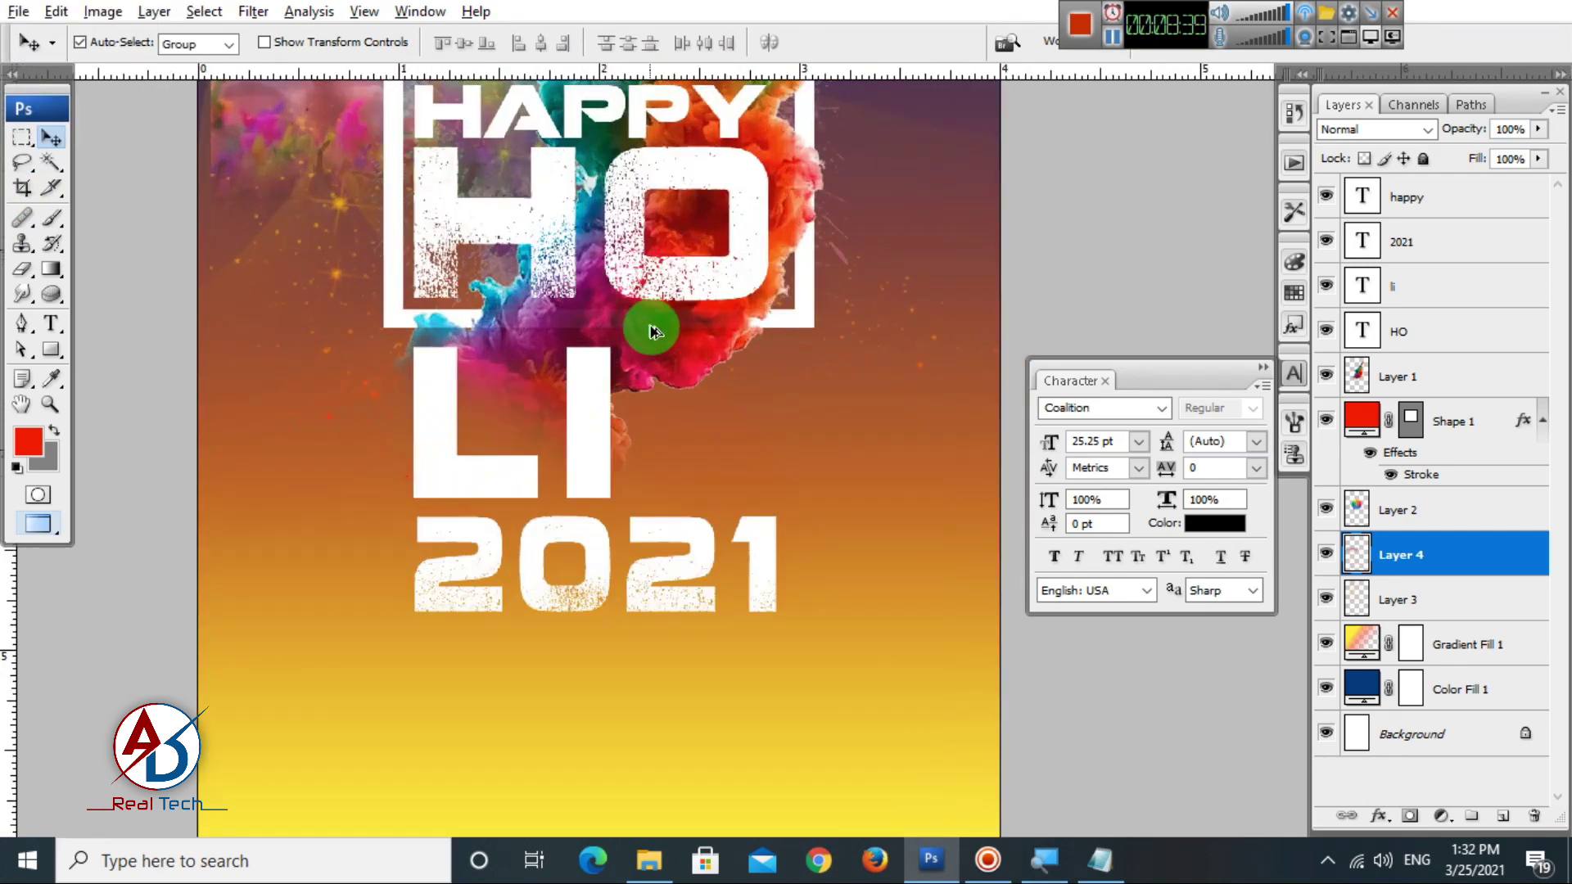
drag(652, 333, 755, 591)
scroll(743, 509, down, 2)
scroll(743, 509, down, 1)
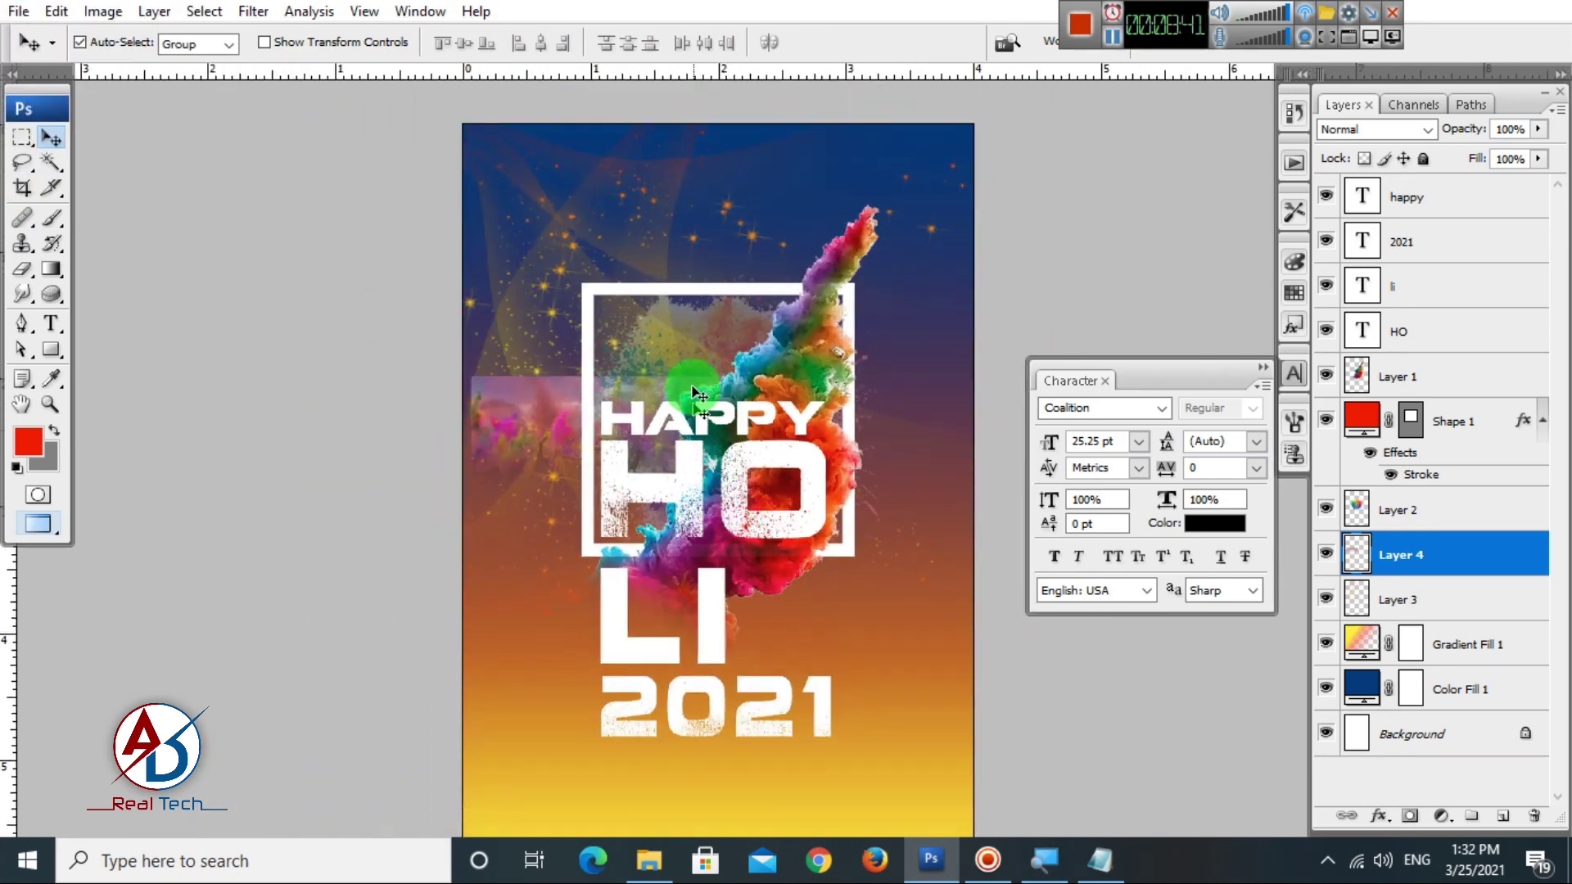
Enlarge the faded crowd photo to about 287% and position it to cover the poster's upper part.
key(ctrl+t)
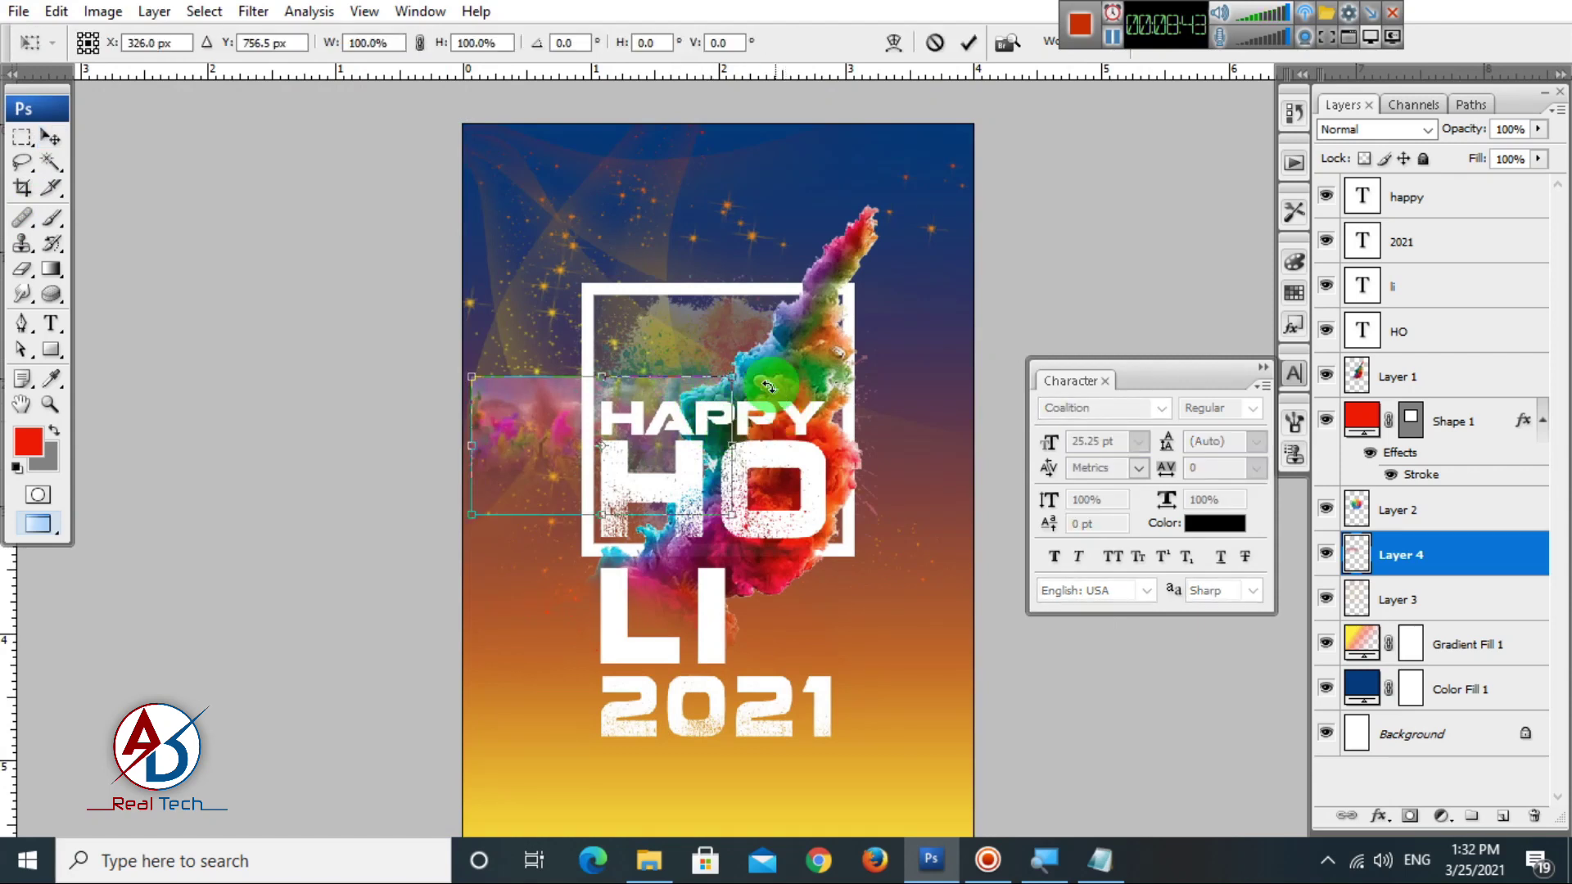
drag(727, 386, 796, 146)
drag(890, 366, 1081, 478)
drag(936, 303, 936, 294)
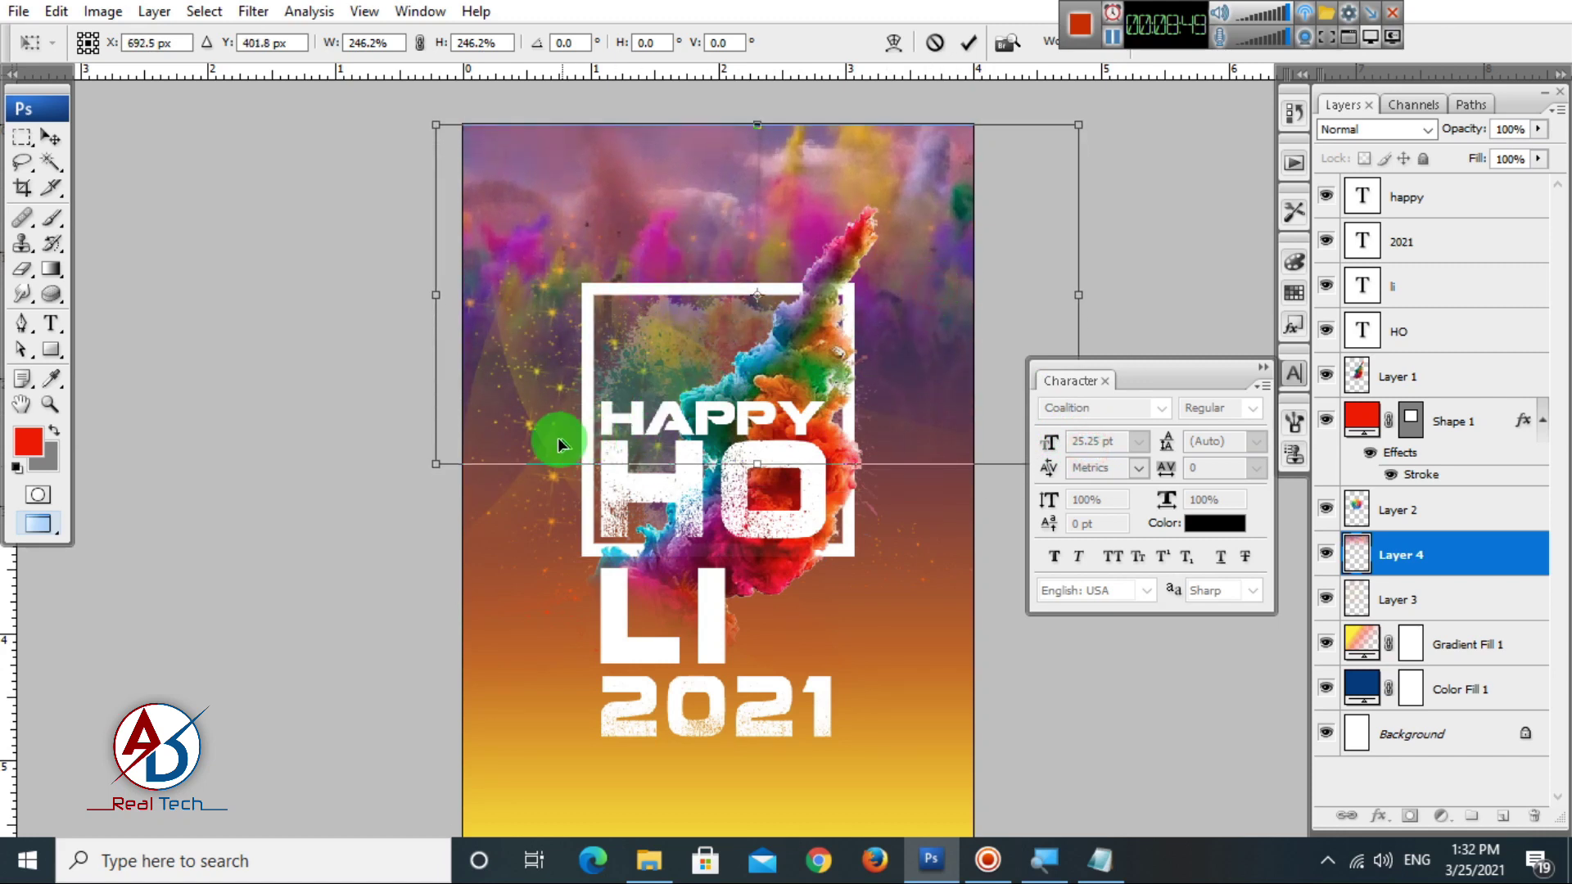
drag(437, 465, 390, 496)
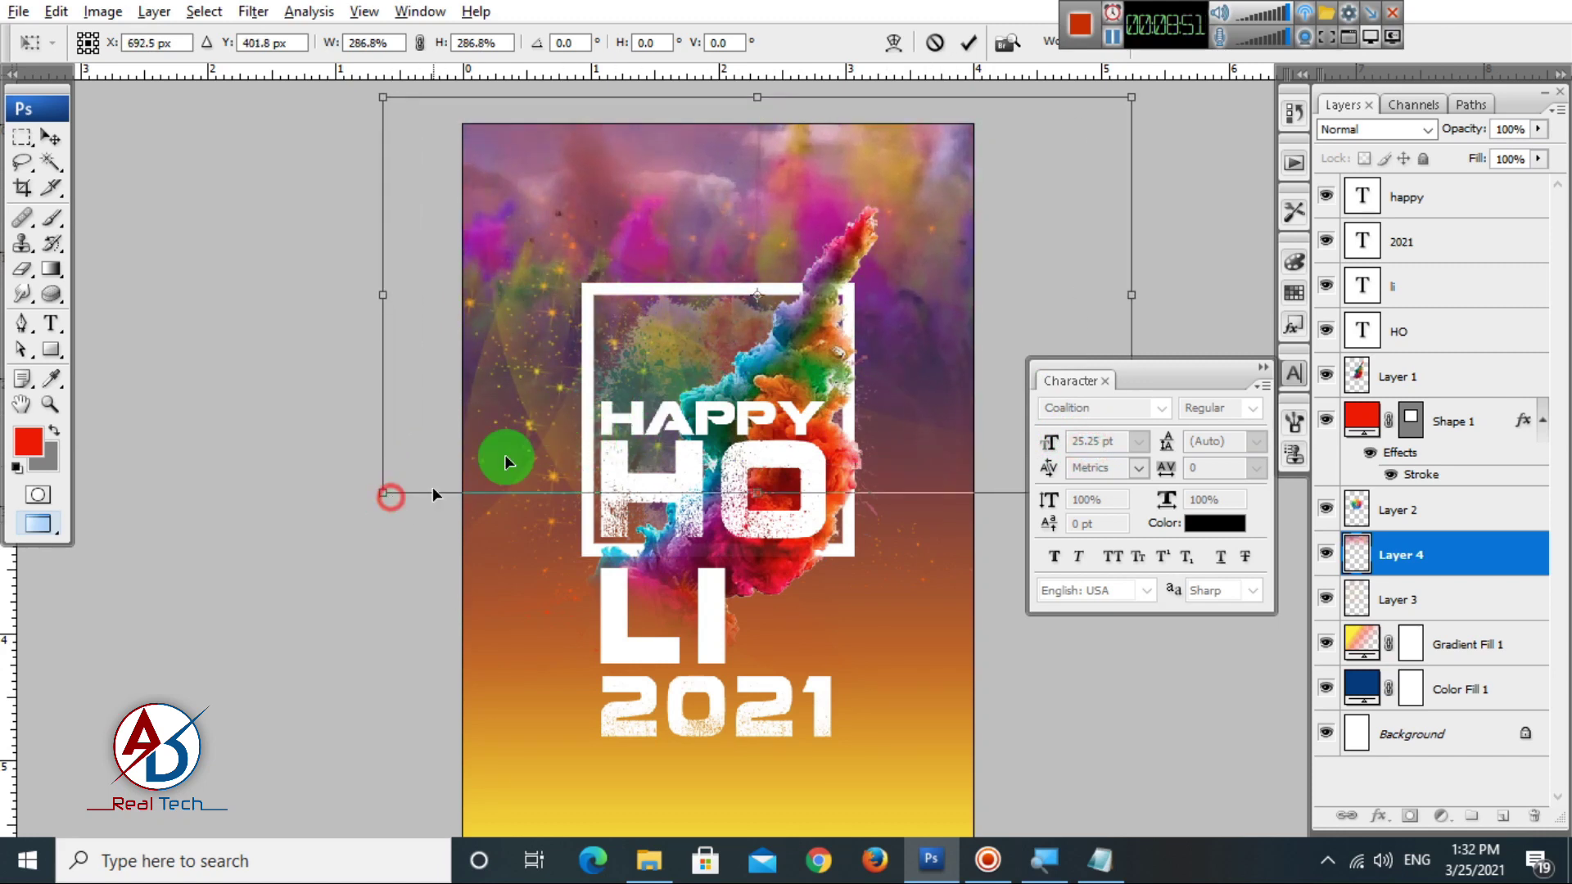
double_click(940, 352)
Examine how the crowd photo blends with the gradient, lettering and smoke, and inspect the empty yellow area below 2021.
scroll(865, 409, down, 5)
scroll(869, 427, up, 3)
drag(911, 532, 906, 486)
scroll(897, 491, down, 2)
scroll(901, 532, up, 2)
scroll(819, 507, down, 2)
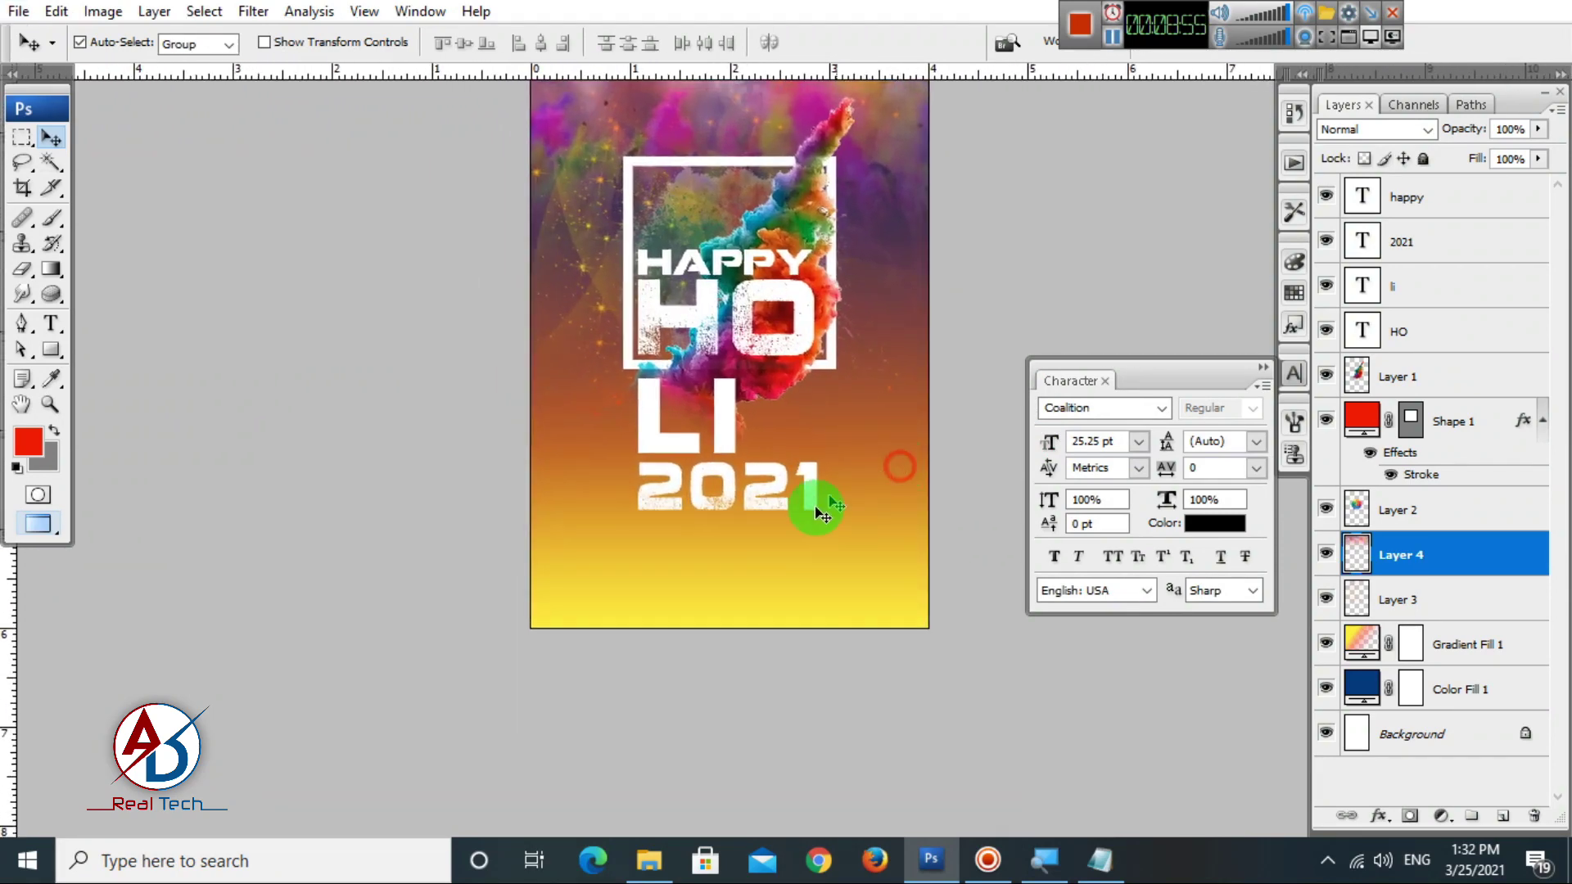
scroll(801, 527, up, 1)
scroll(807, 522, down, 1)
scroll(843, 483, up, 1)
drag(870, 442, 875, 598)
scroll(832, 503, down, 1)
scroll(832, 503, up, 2)
drag(892, 536, 866, 417)
scroll(770, 436, down, 2)
scroll(772, 460, up, 2)
scroll(853, 514, up, 1)
drag(896, 584, 877, 452)
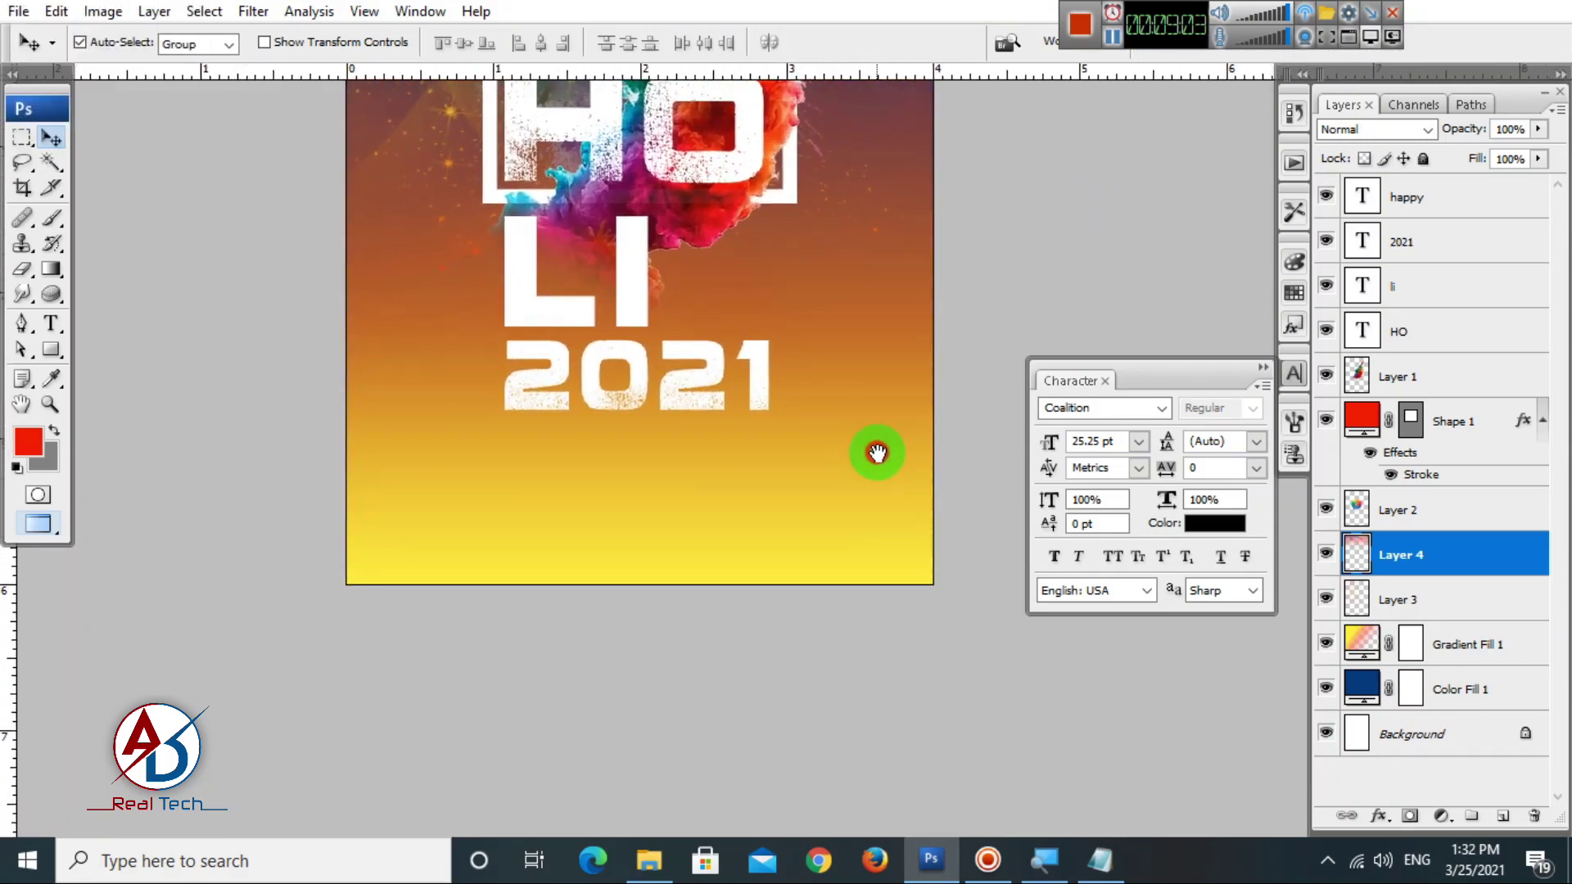
scroll(882, 554, up, 1)
key(alt+space)
drag(744, 541, 846, 607)
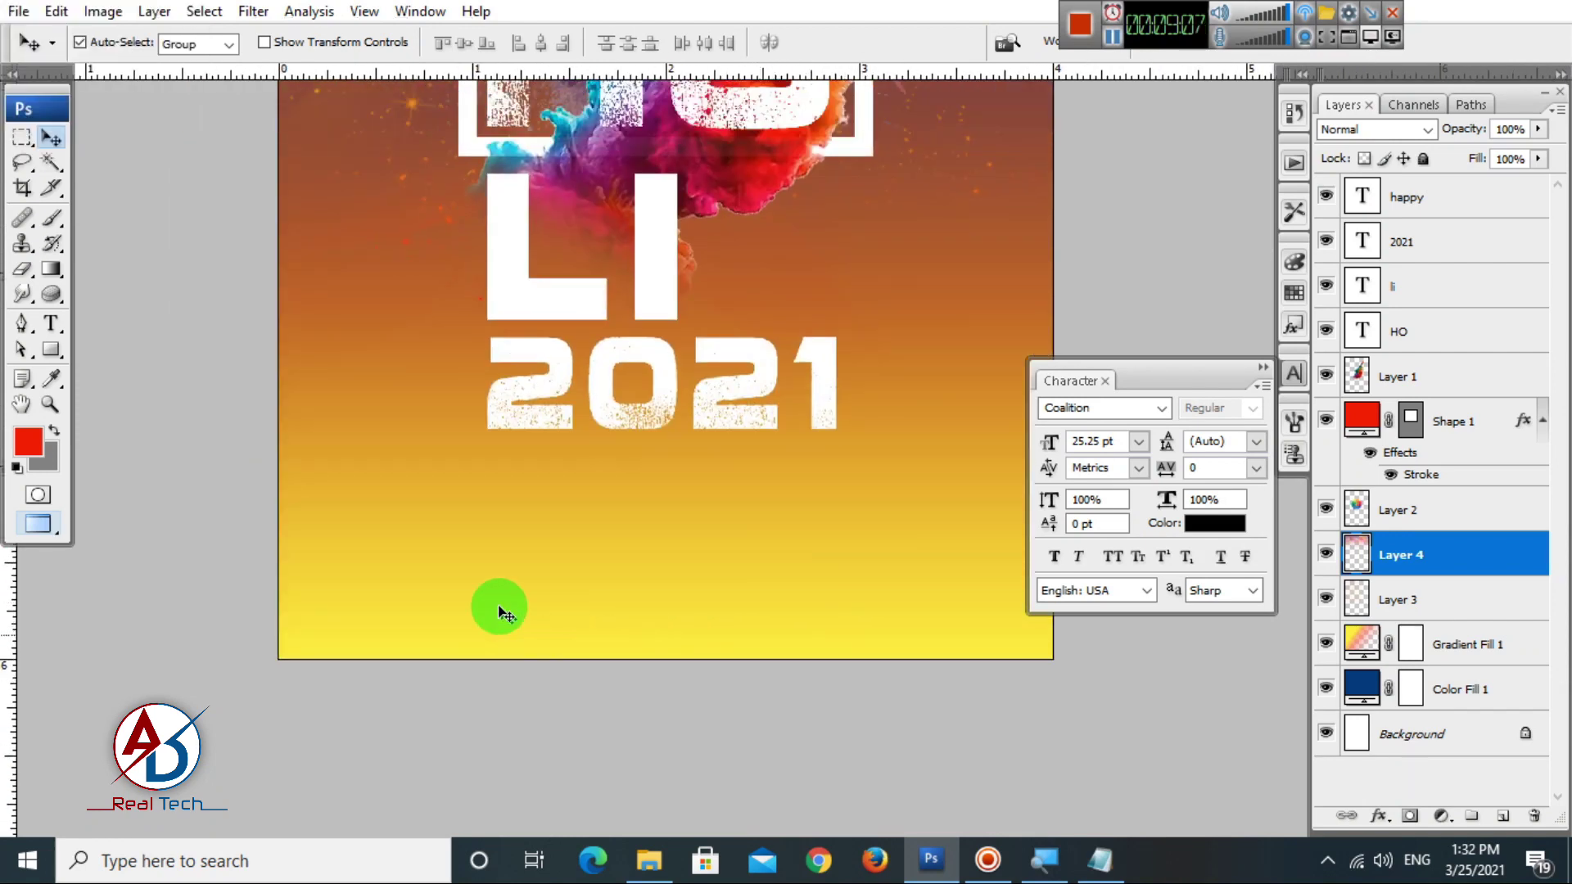
drag(790, 601, 789, 612)
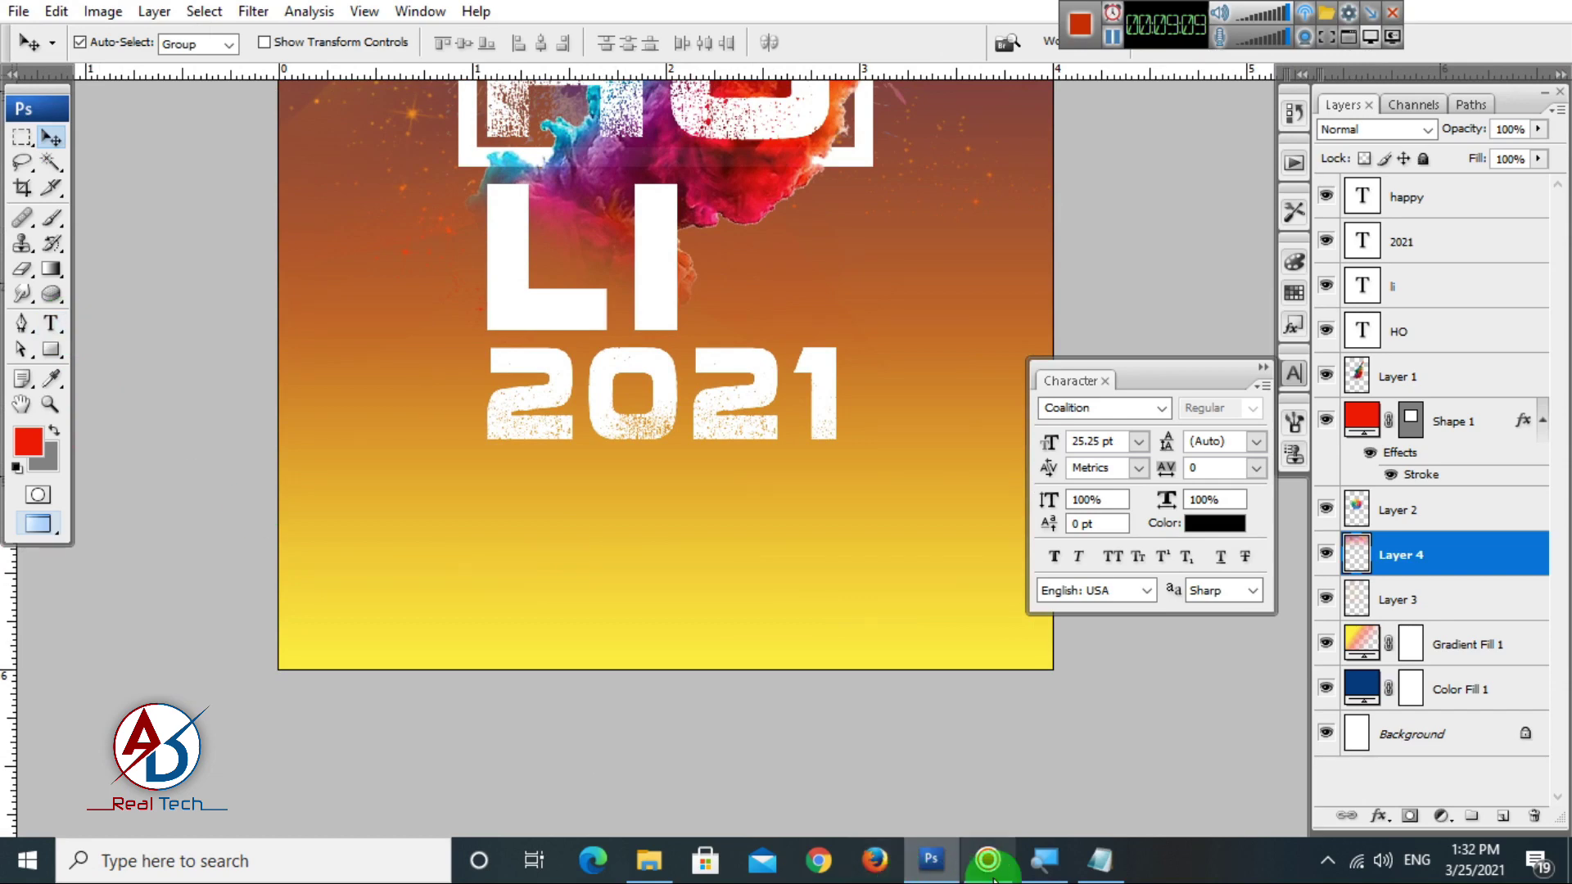
Copy the text "Best Wishes" from the Notepad window and return to the poster in Photoshop.
click(1100, 860)
drag(380, 225, 172, 228)
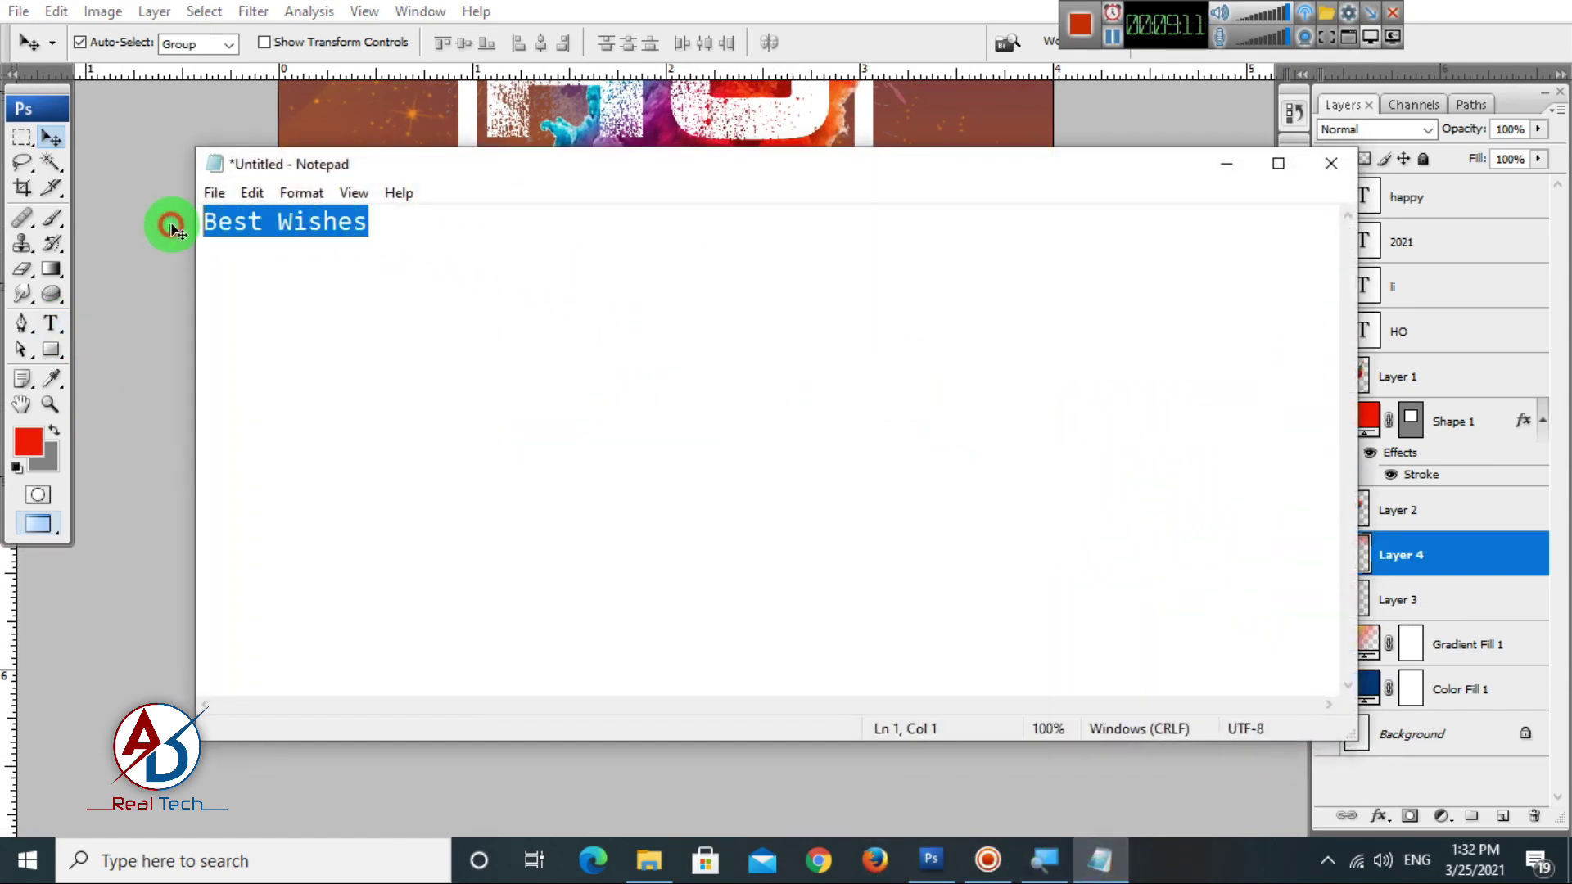
click(141, 100)
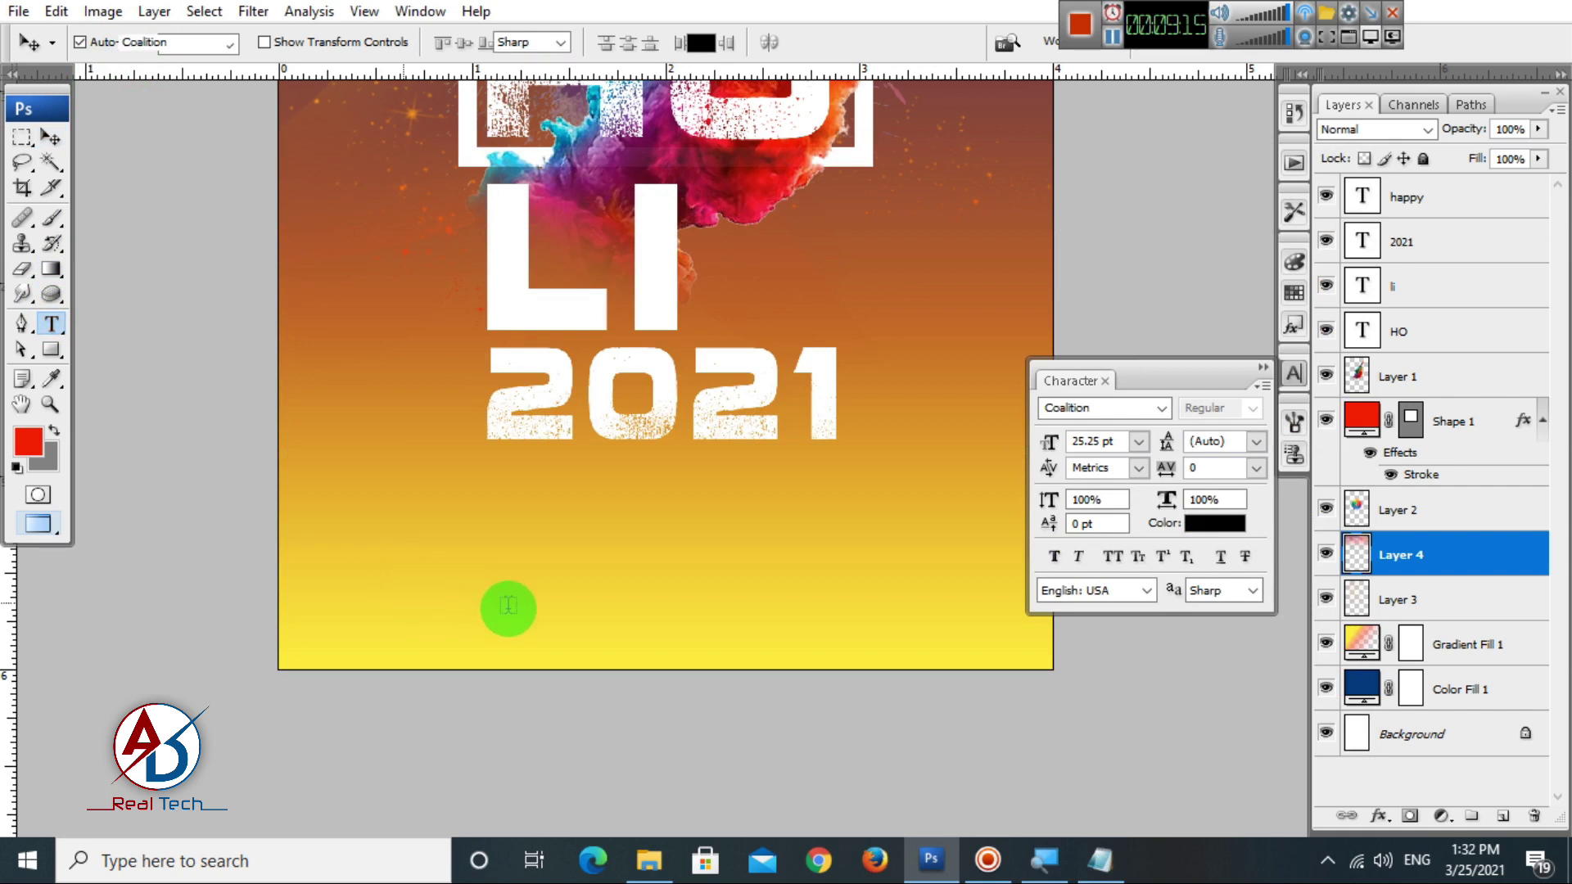
Paste "Best Wishes" as a new text layer below 2021 and reduce its font size to 18.14 pt.
click(505, 607)
key(ctrl+v)
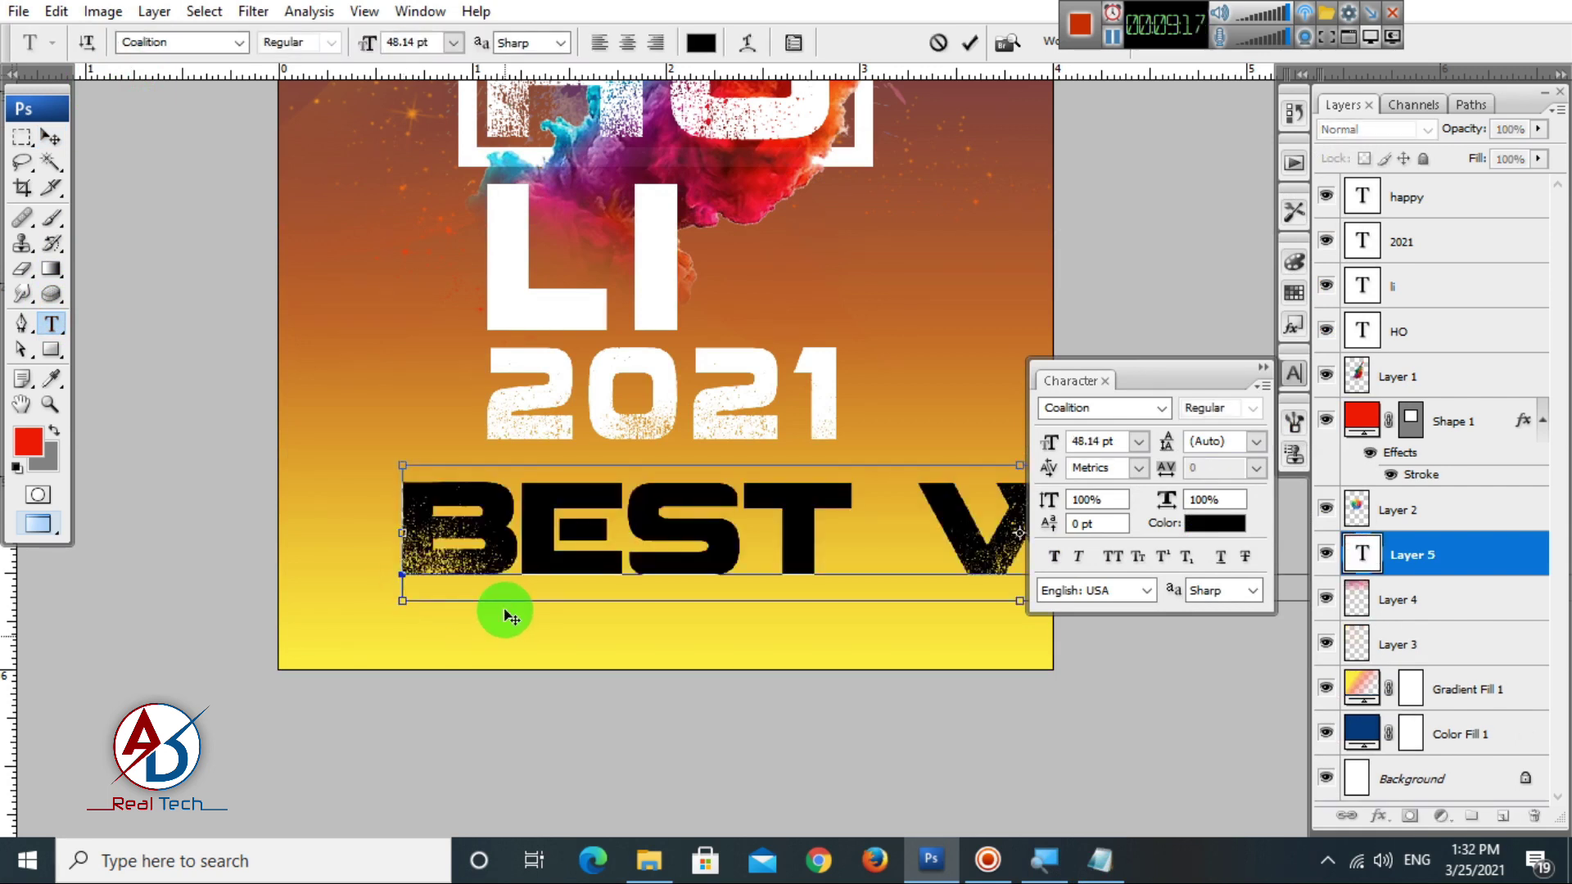
key(ctrl+a)
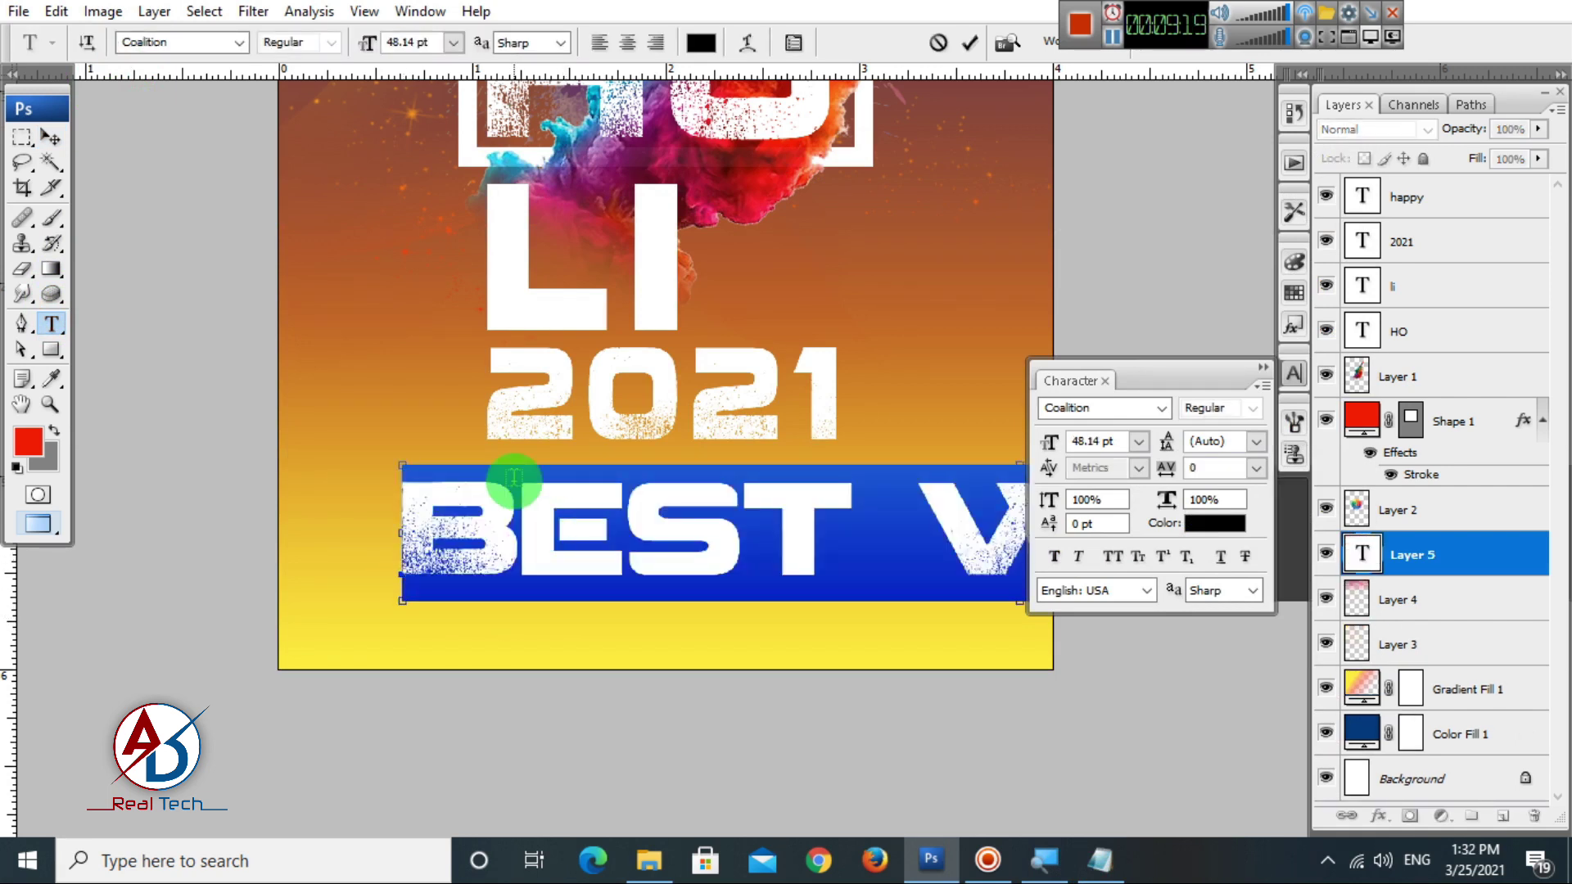
key(ctrl+shift+comma)
key(ctrl+shift+comma)
key(ctrl+shift+comma)
key(ctrl+shift+comma)
key(ctrl+shift+comma)
key(ctrl+shift+comma)
key(ctrl+shift+comma)
key(ctrl+shift+comma)
key(ctrl+shift+comma)
key(ctrl+shift+comma)
key(ctrl+shift+comma)
key(ctrl+shift+comma)
key(ctrl+shift+comma)
key(ctrl+shift+comma)
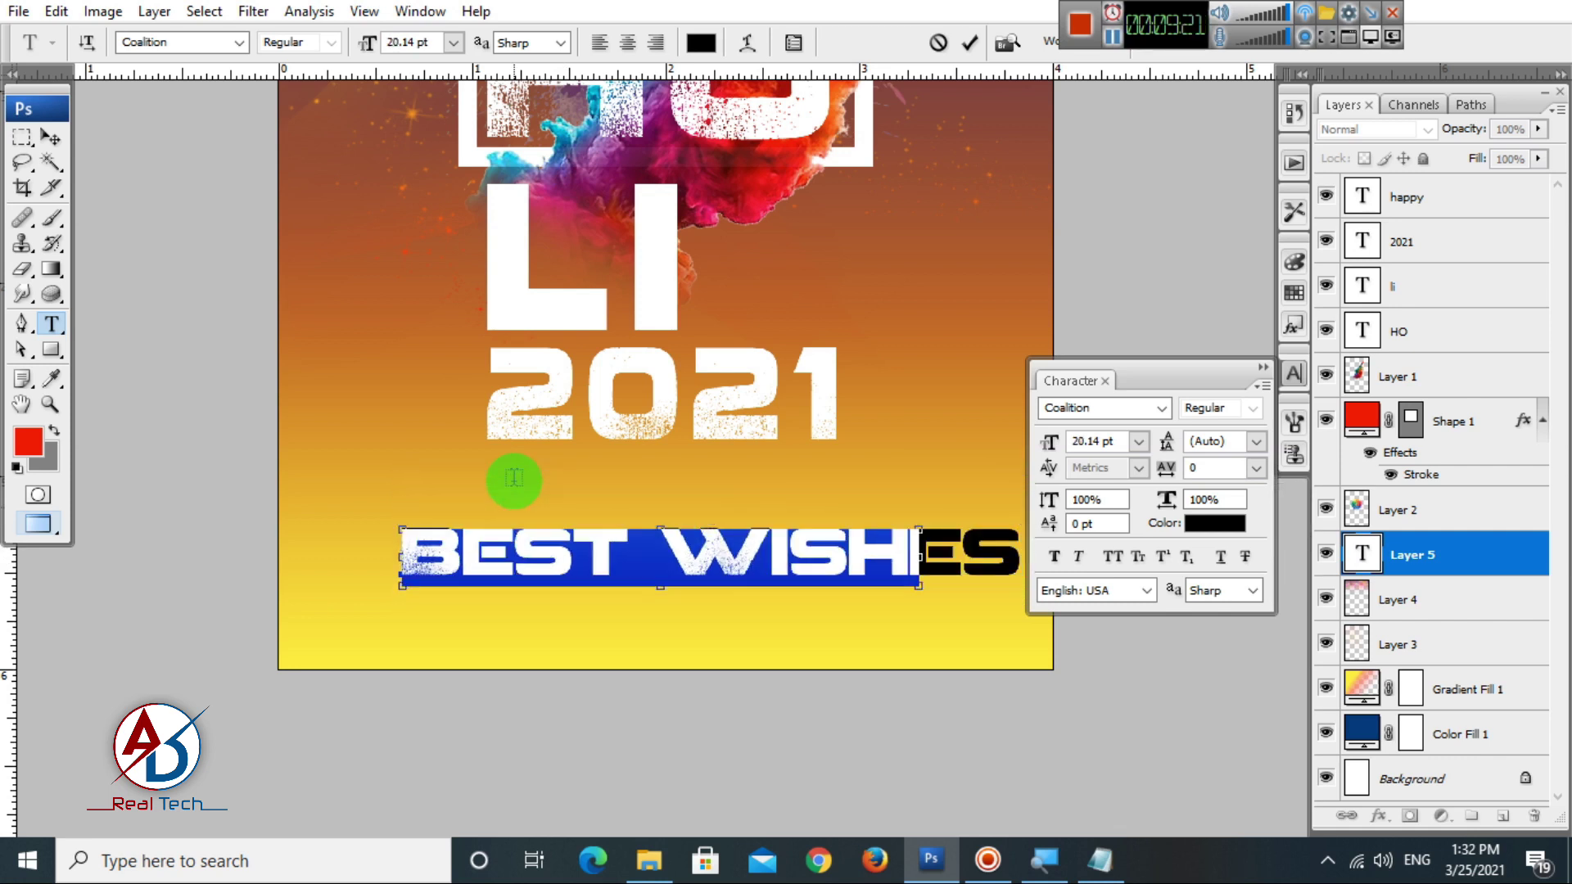
key(ctrl+shift+comma)
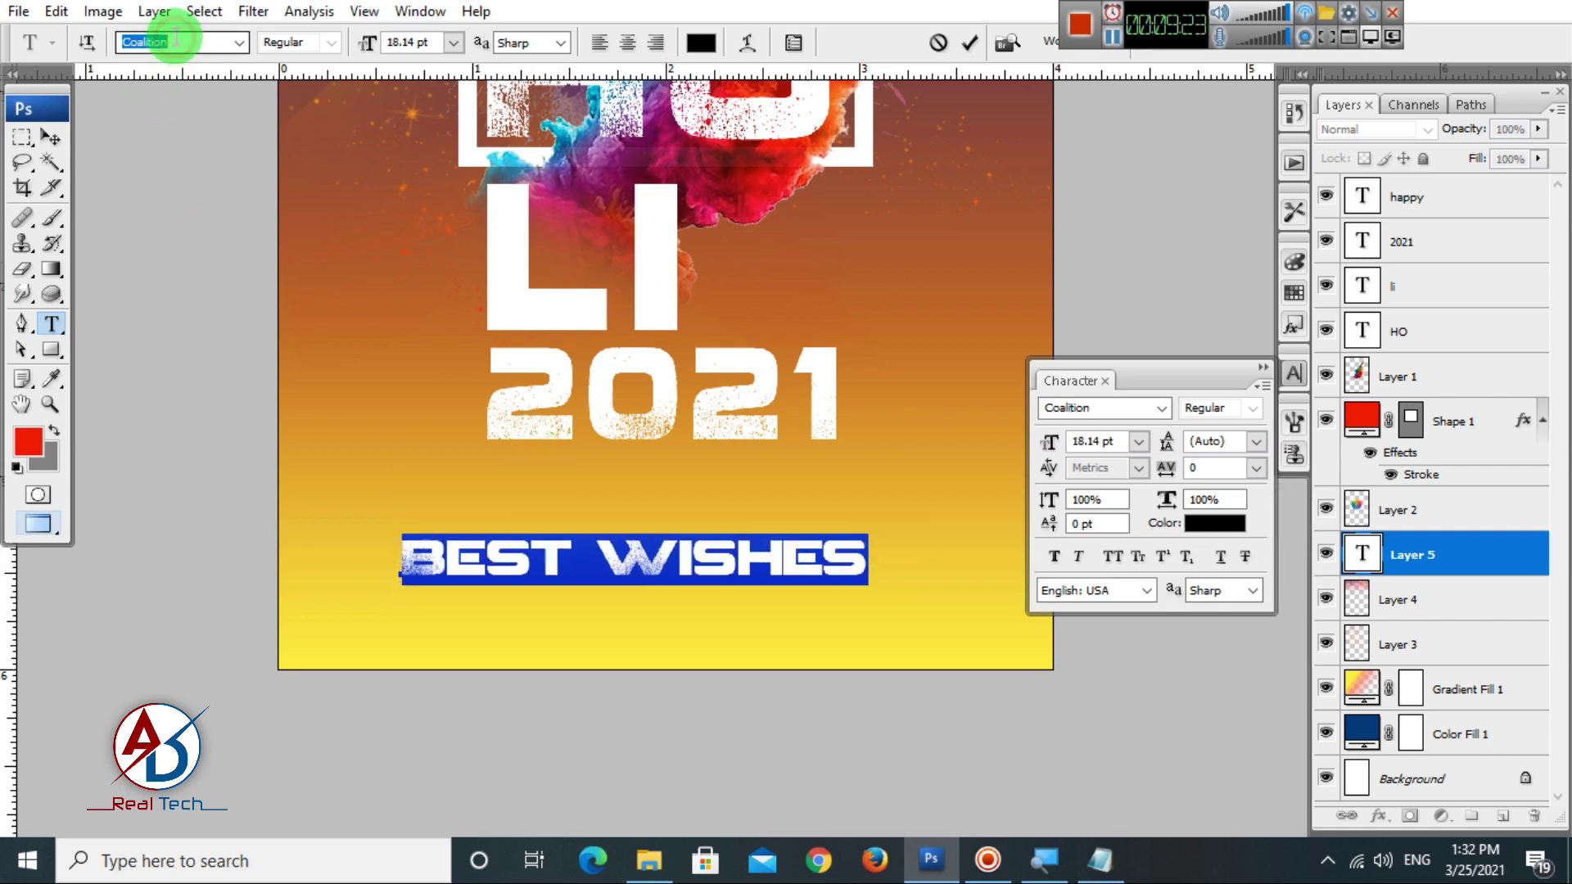
Change the Best Wishes text's font to Code Bold and commit the text.
key(Down)
key(Down)
key(Down)
key(Down)
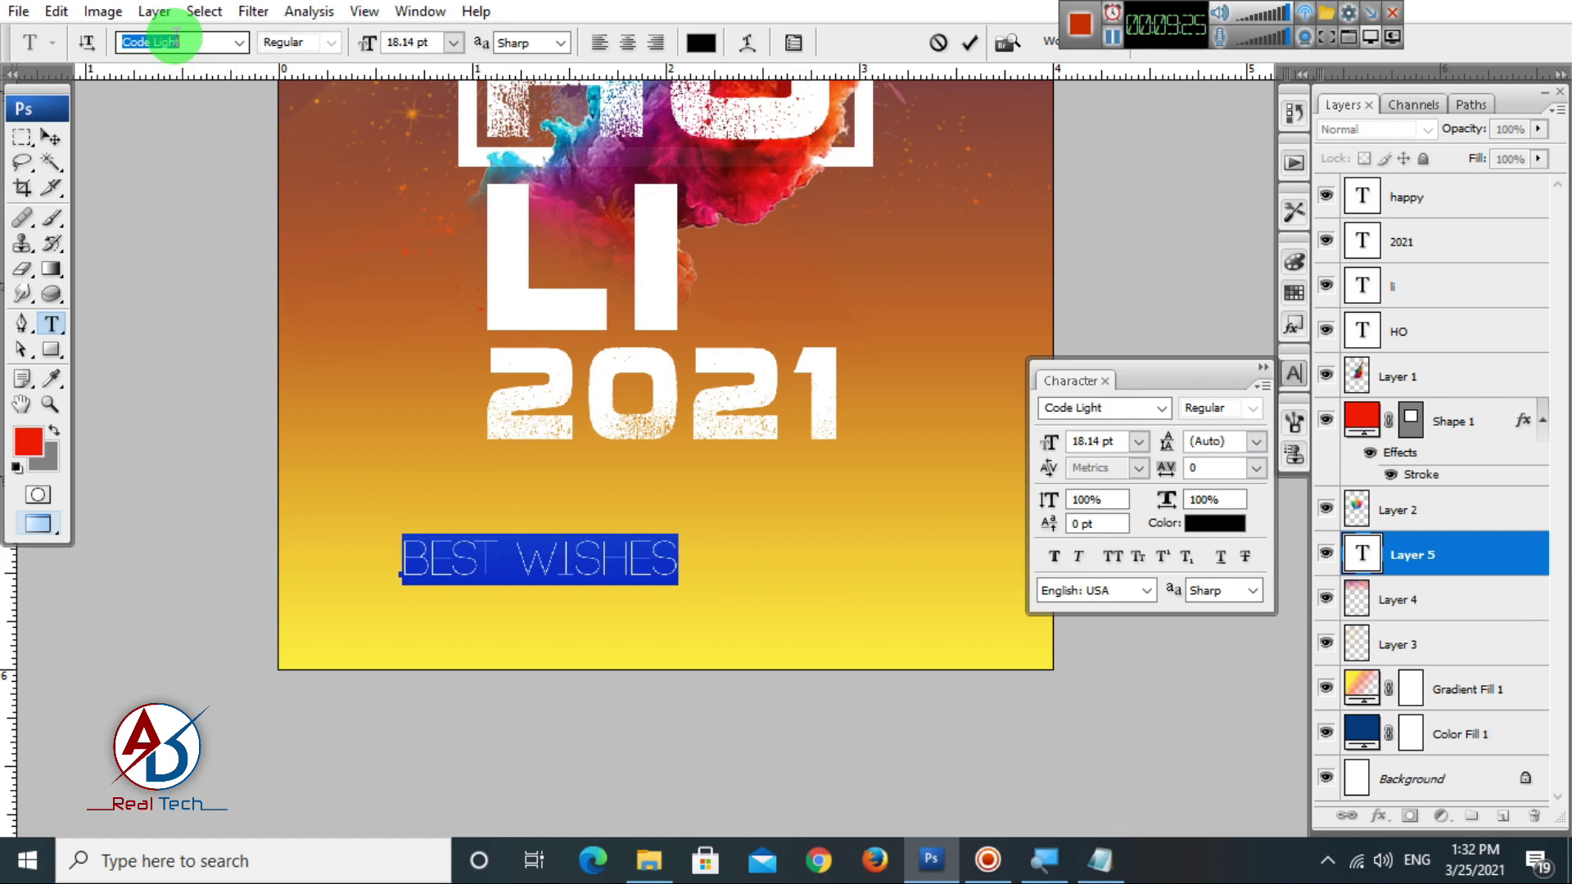
key(Down)
key(Down)
key(Up)
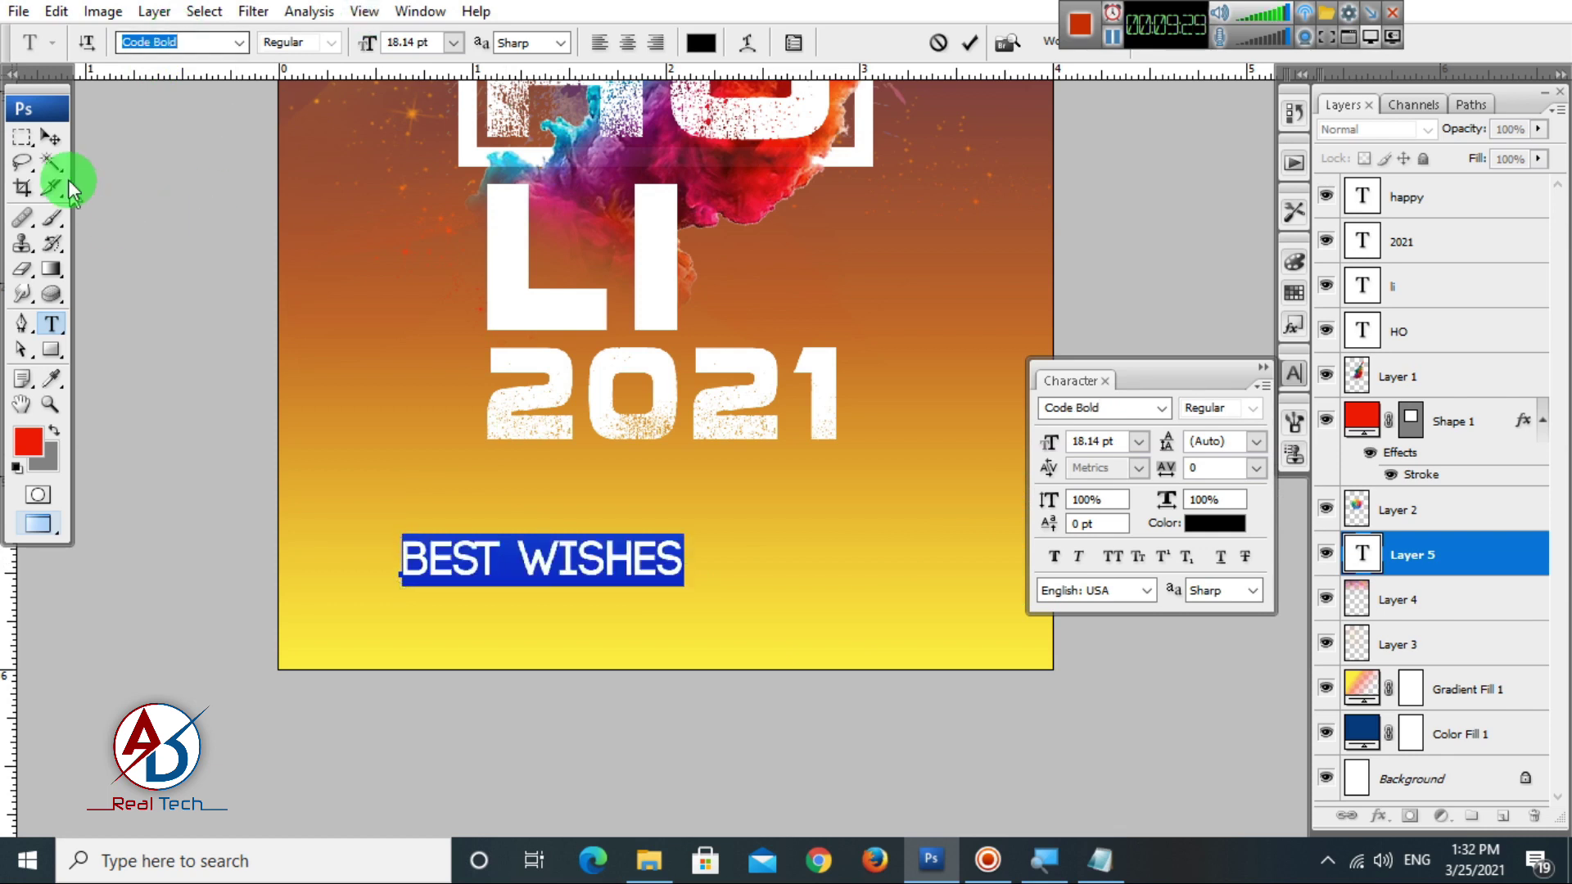
click(53, 139)
Place the Best Wishes text directly beneath 2021, aligned with its left edge, and set its tracking to 140.
scroll(716, 598, up, 1)
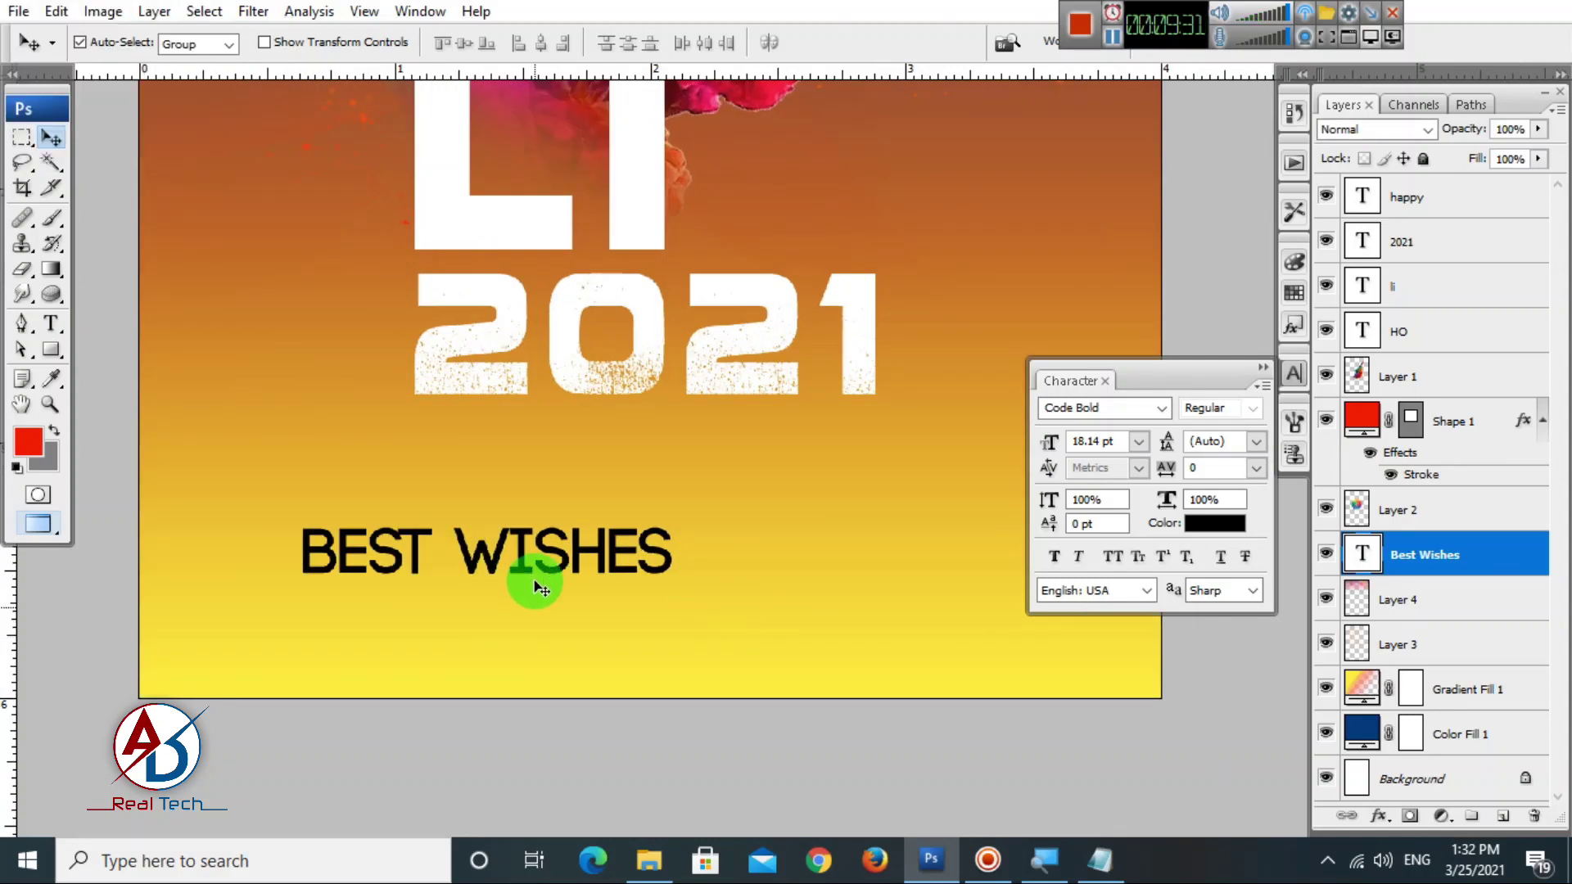
drag(536, 585, 624, 439)
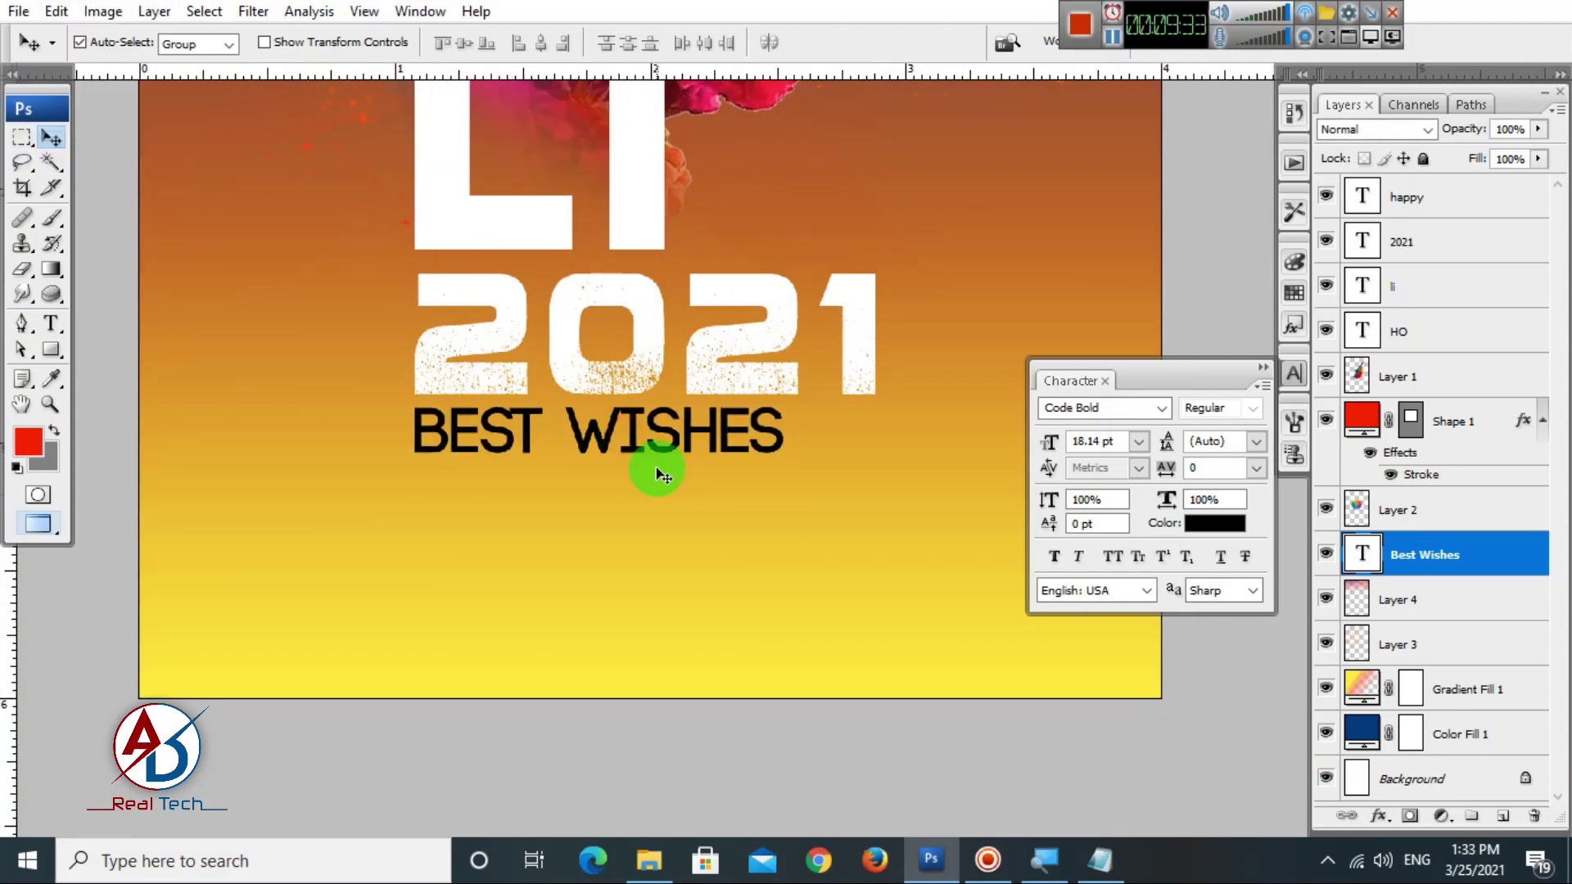
scroll(1225, 468, up, 1)
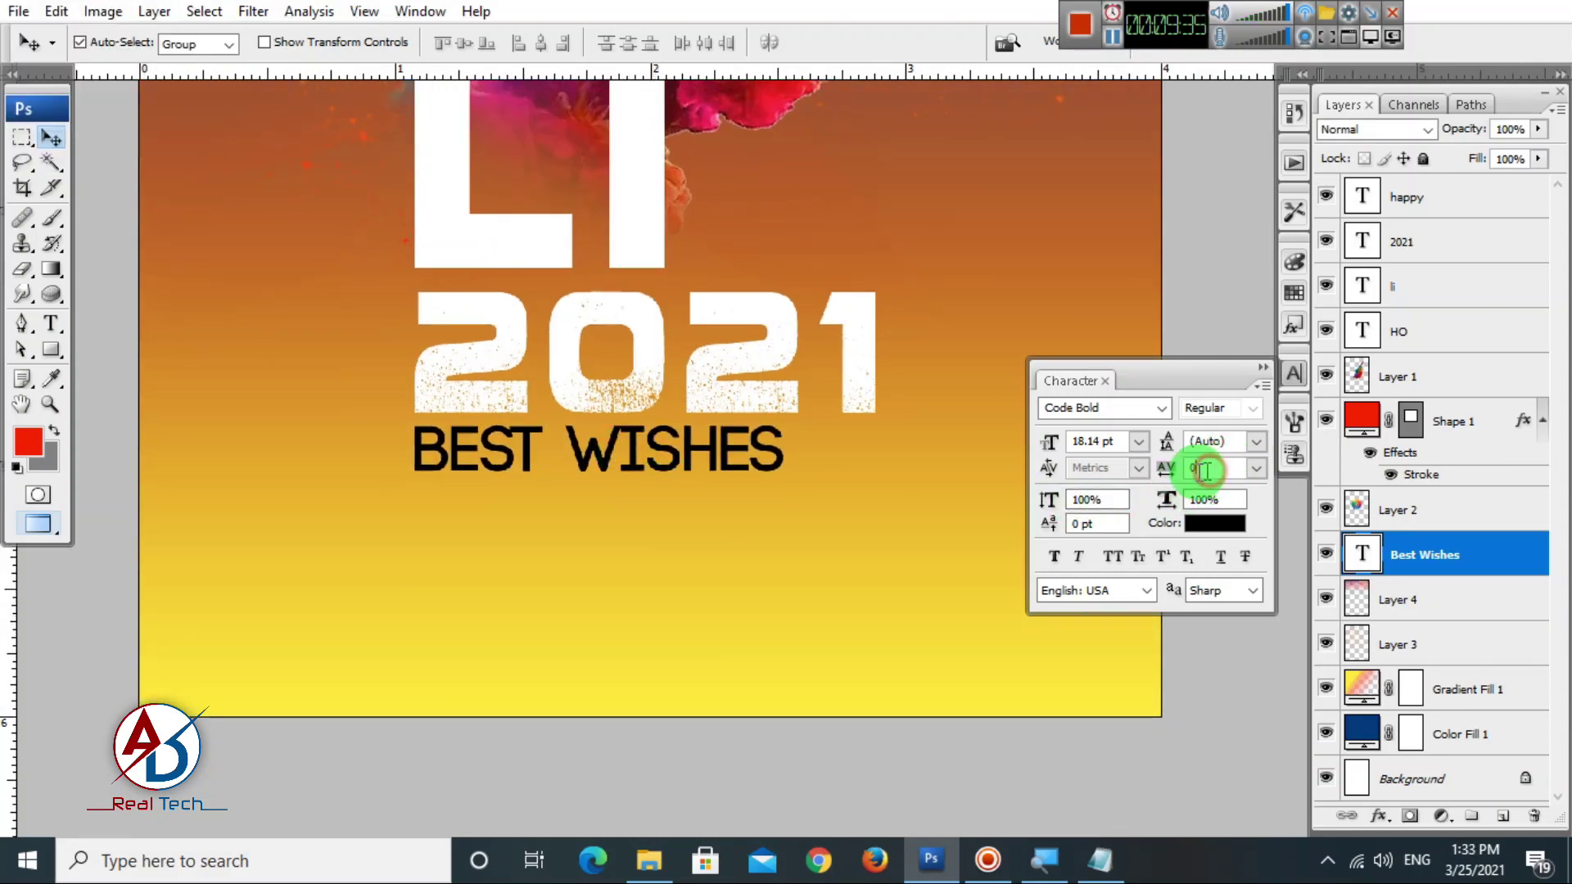
text(140)
key(Return)
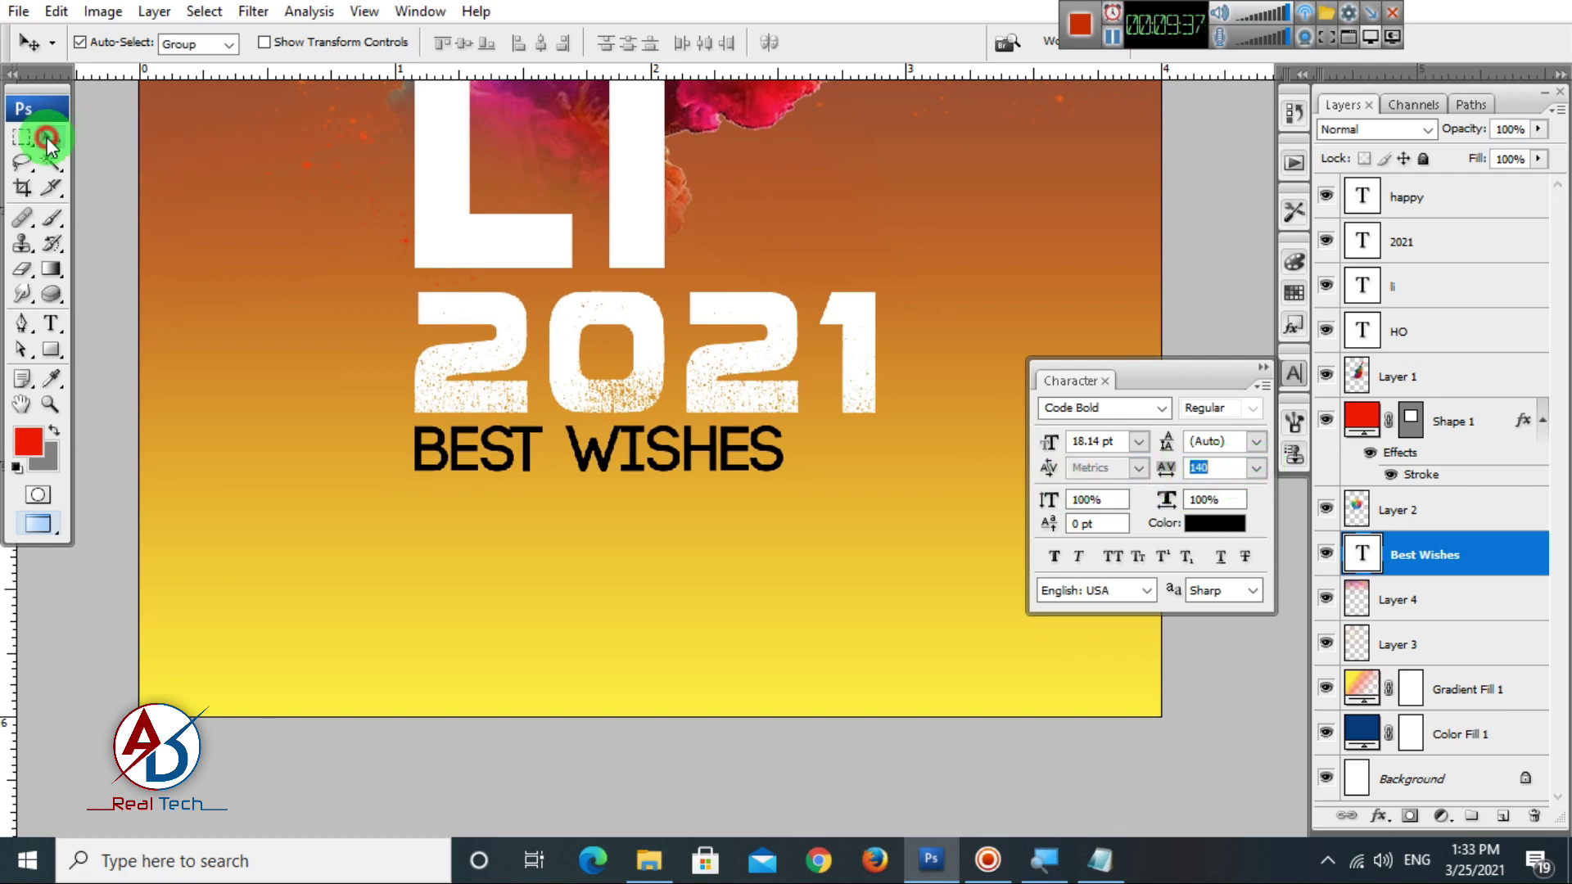
click(610, 474)
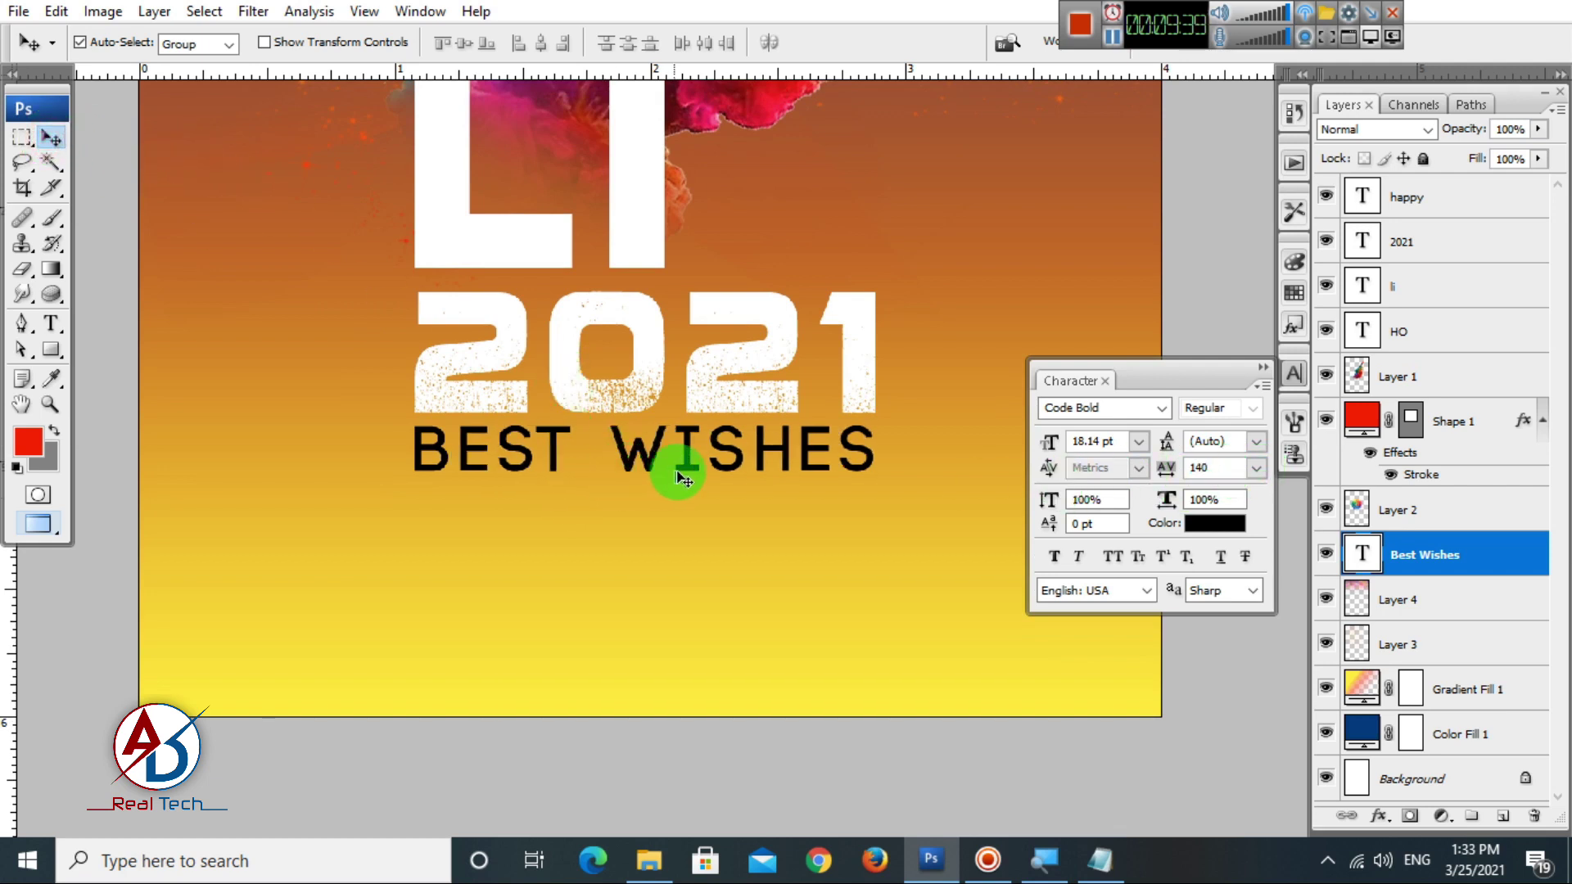
Duplicate the Best Wishes text just below the original and replace the copy's wording with "ALL".
scroll(815, 519, down, 5)
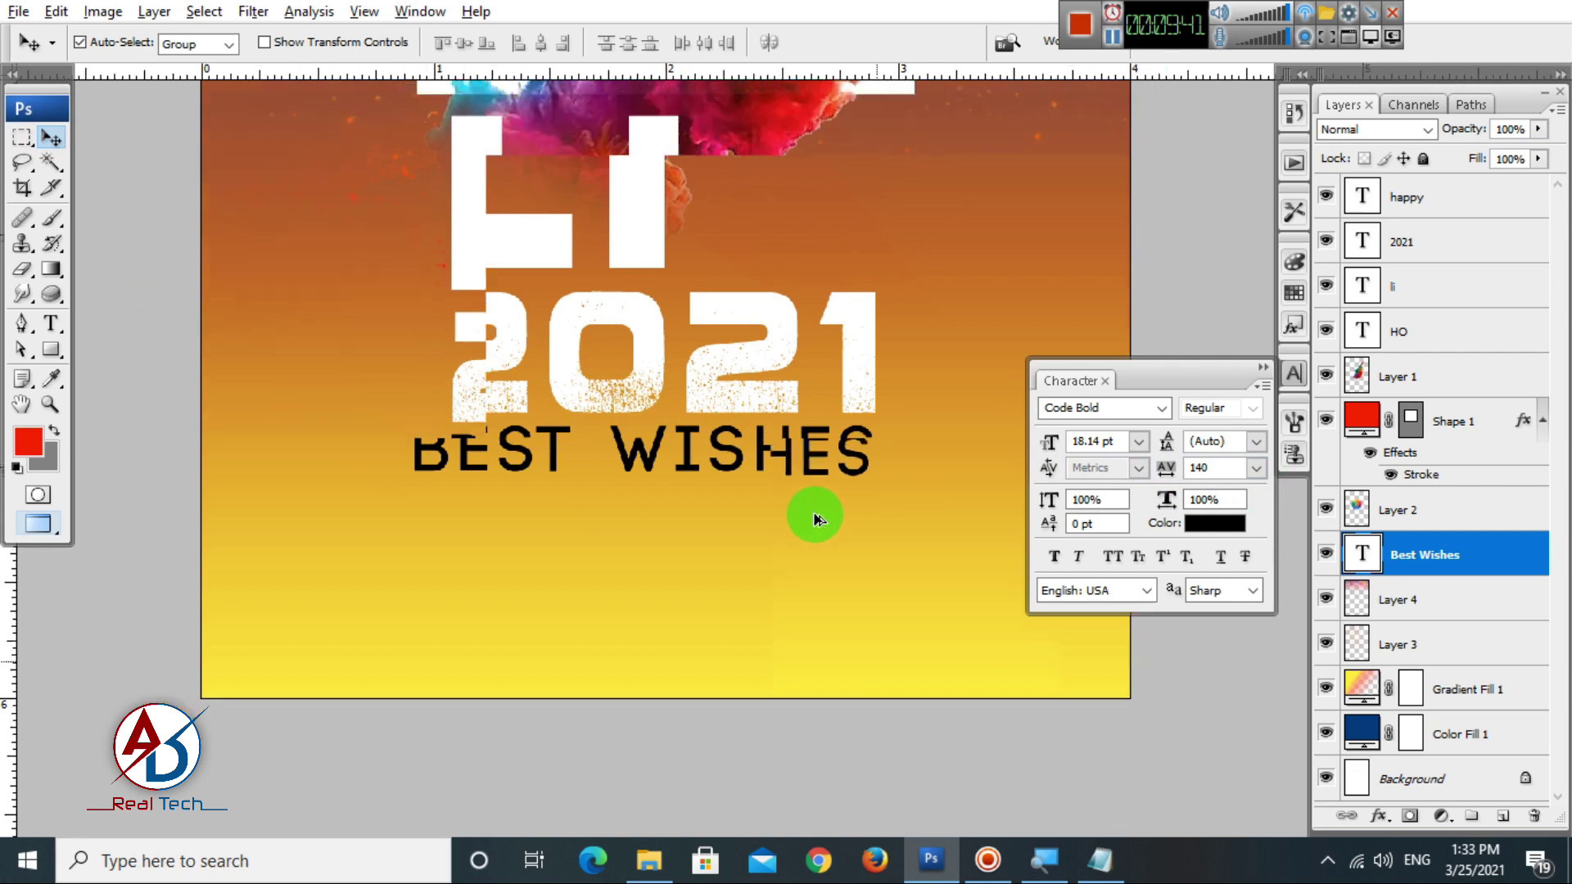
scroll(815, 520, up, 1)
drag(845, 562, 756, 603)
scroll(758, 597, down, 3)
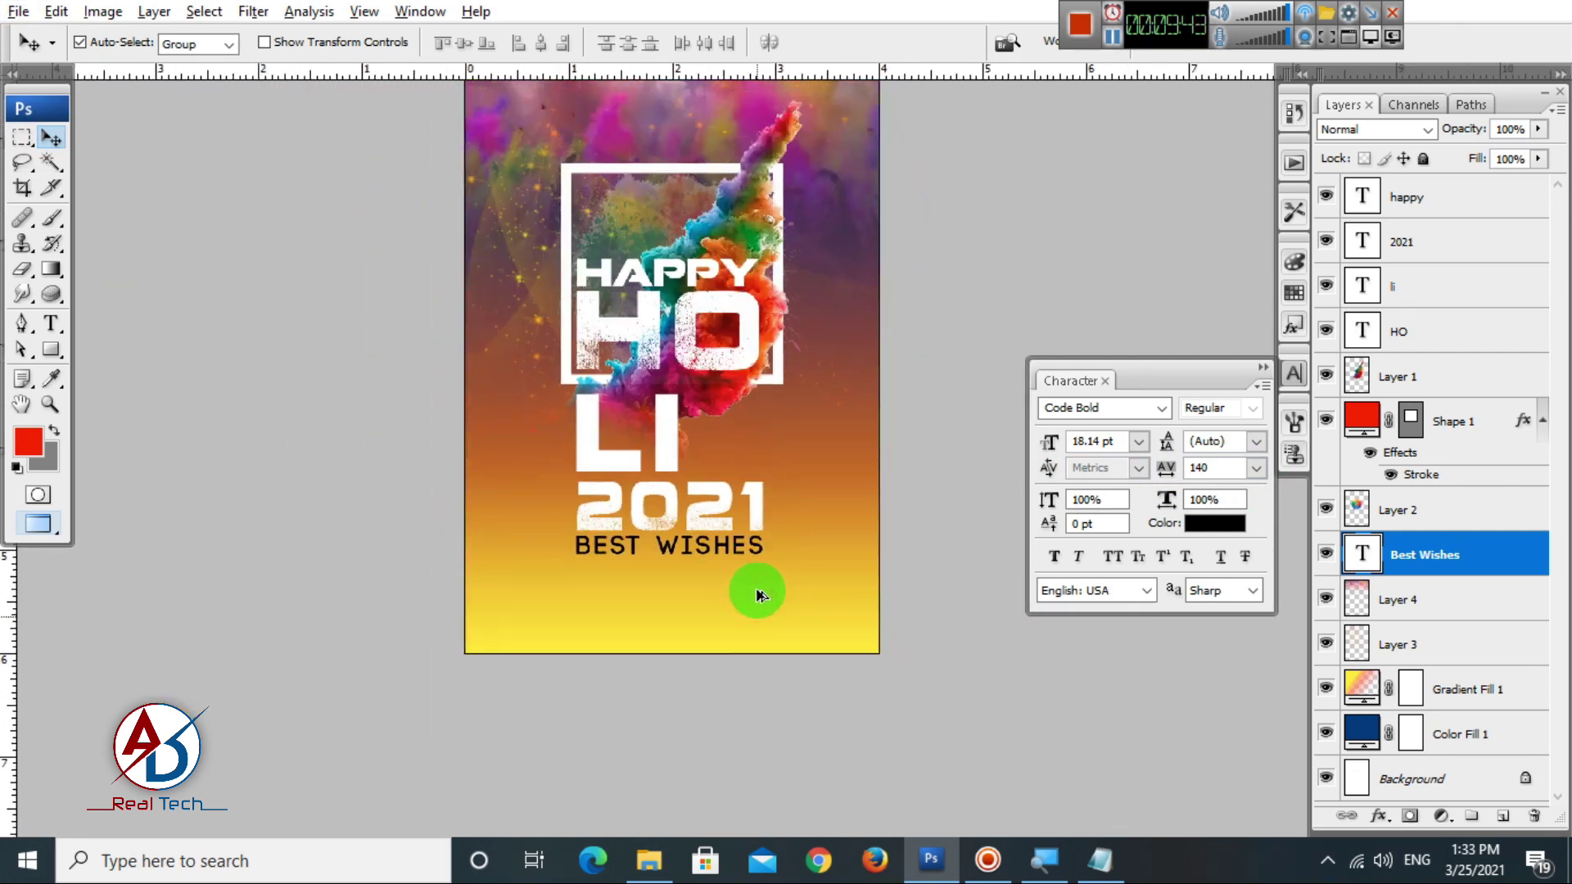
scroll(757, 597, up, 2)
drag(843, 624, 866, 613)
drag(655, 523, 649, 564)
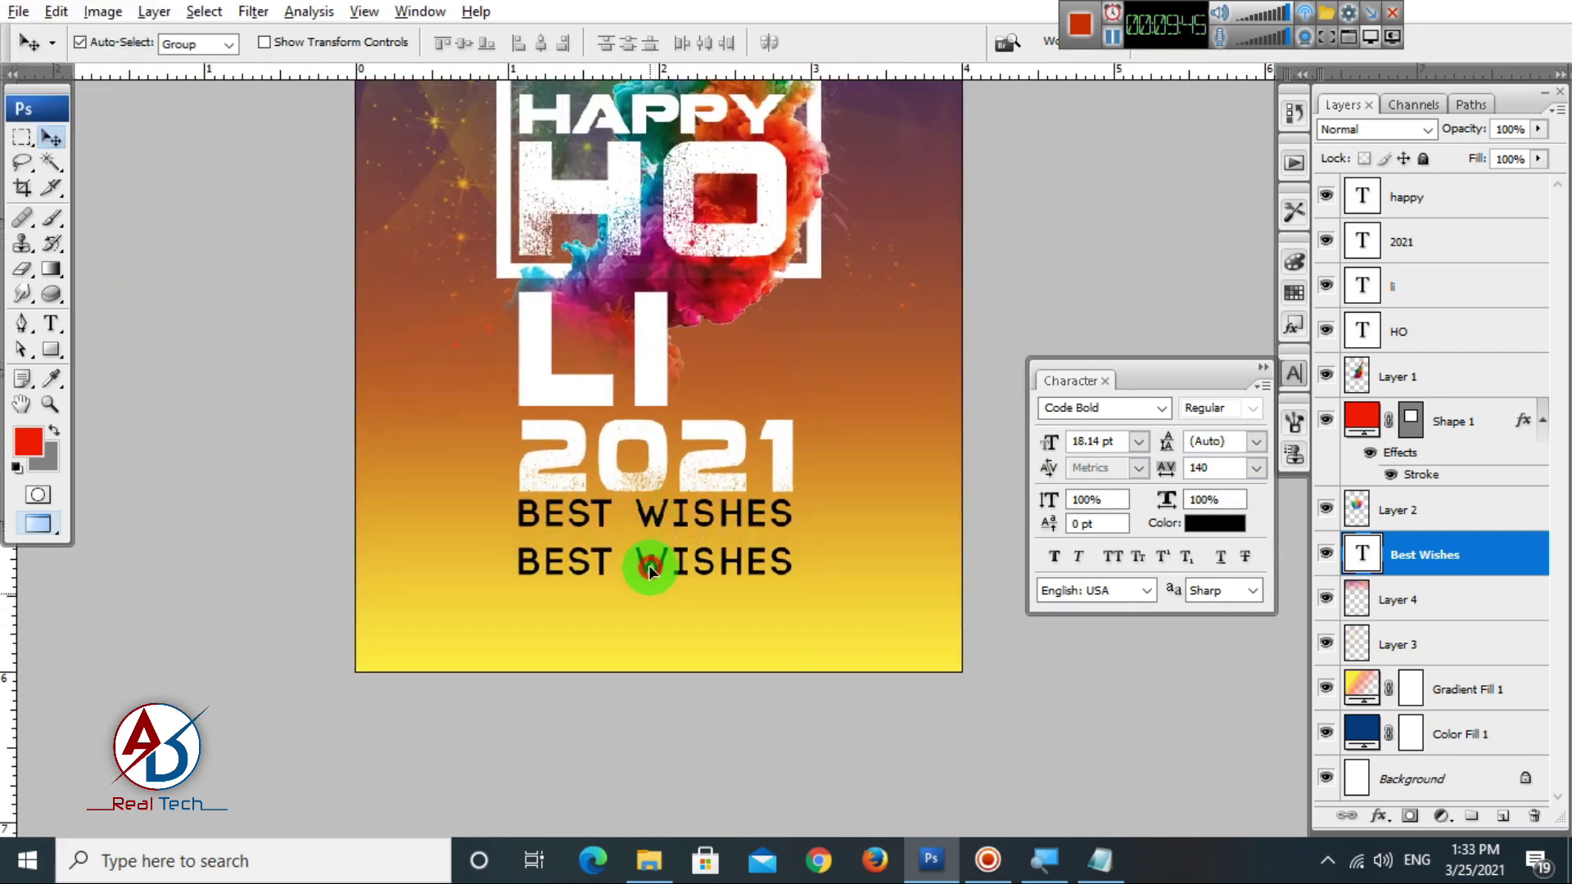
key(t)
triple_click(648, 563)
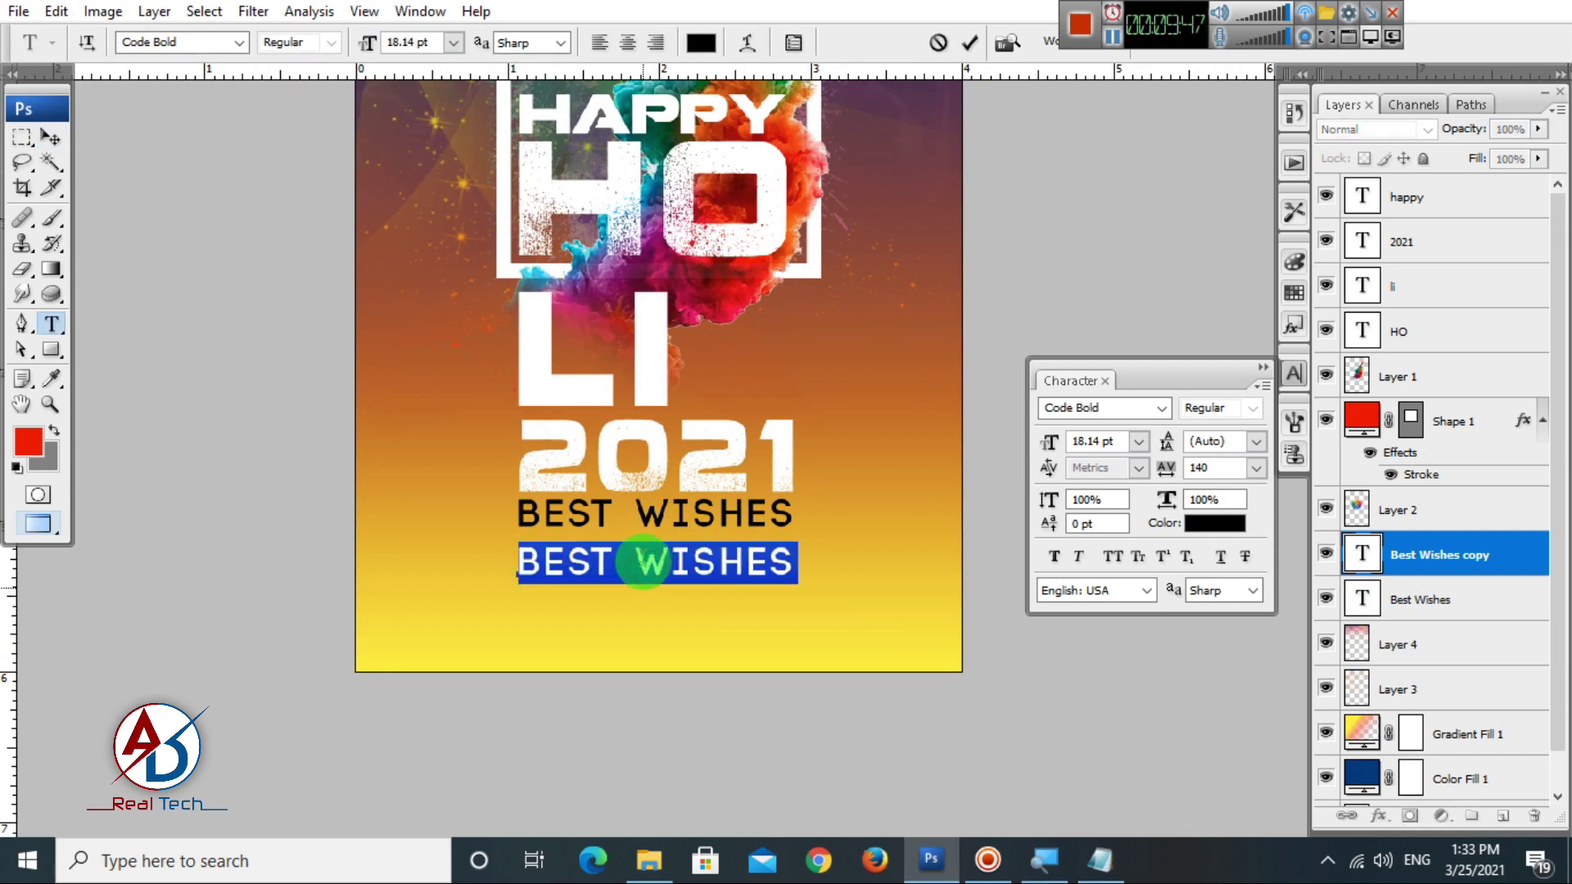
text(ALL)
key(ctrl+Return)
key(v)
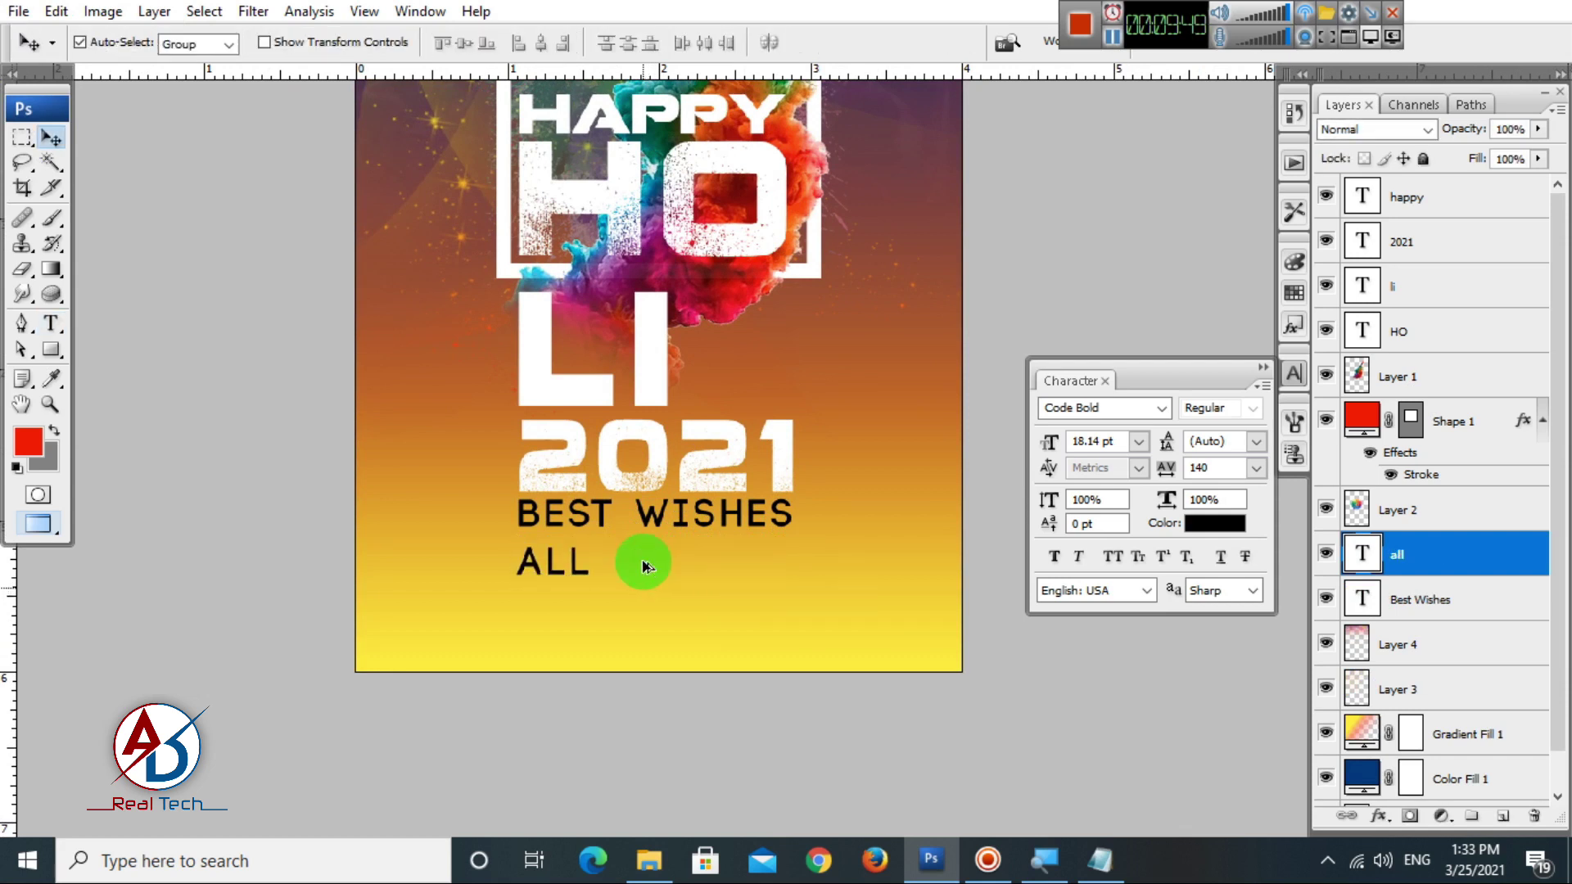
Move the ALL text so that it lines up with the right end of Best Wishes.
scroll(645, 563, up, 4)
drag(811, 627, 819, 607)
drag(492, 610, 745, 606)
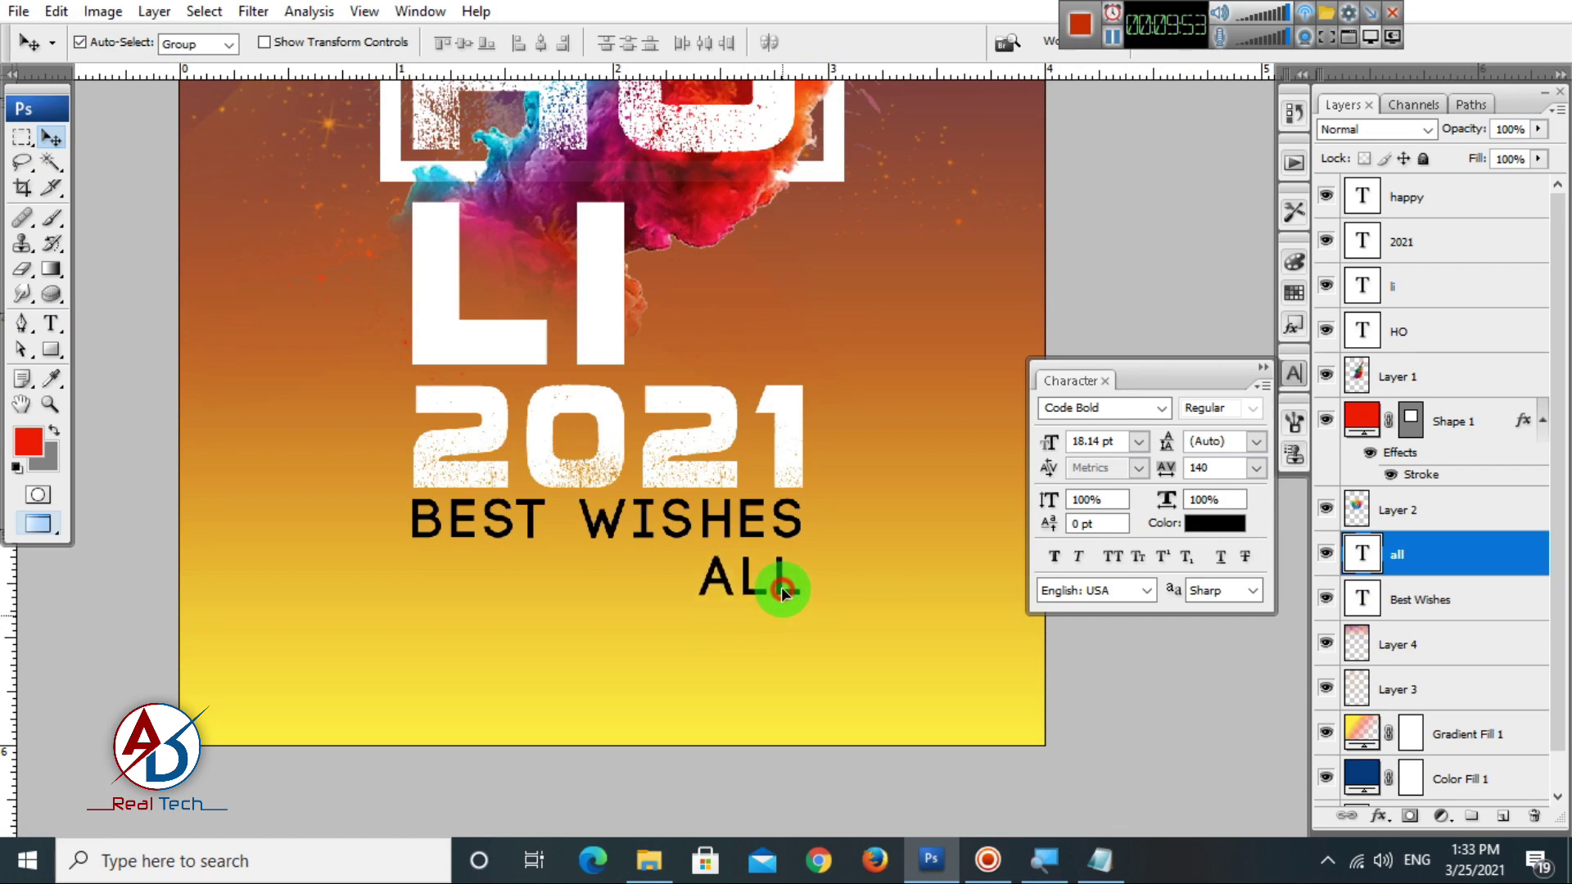
scroll(782, 588, down, 4)
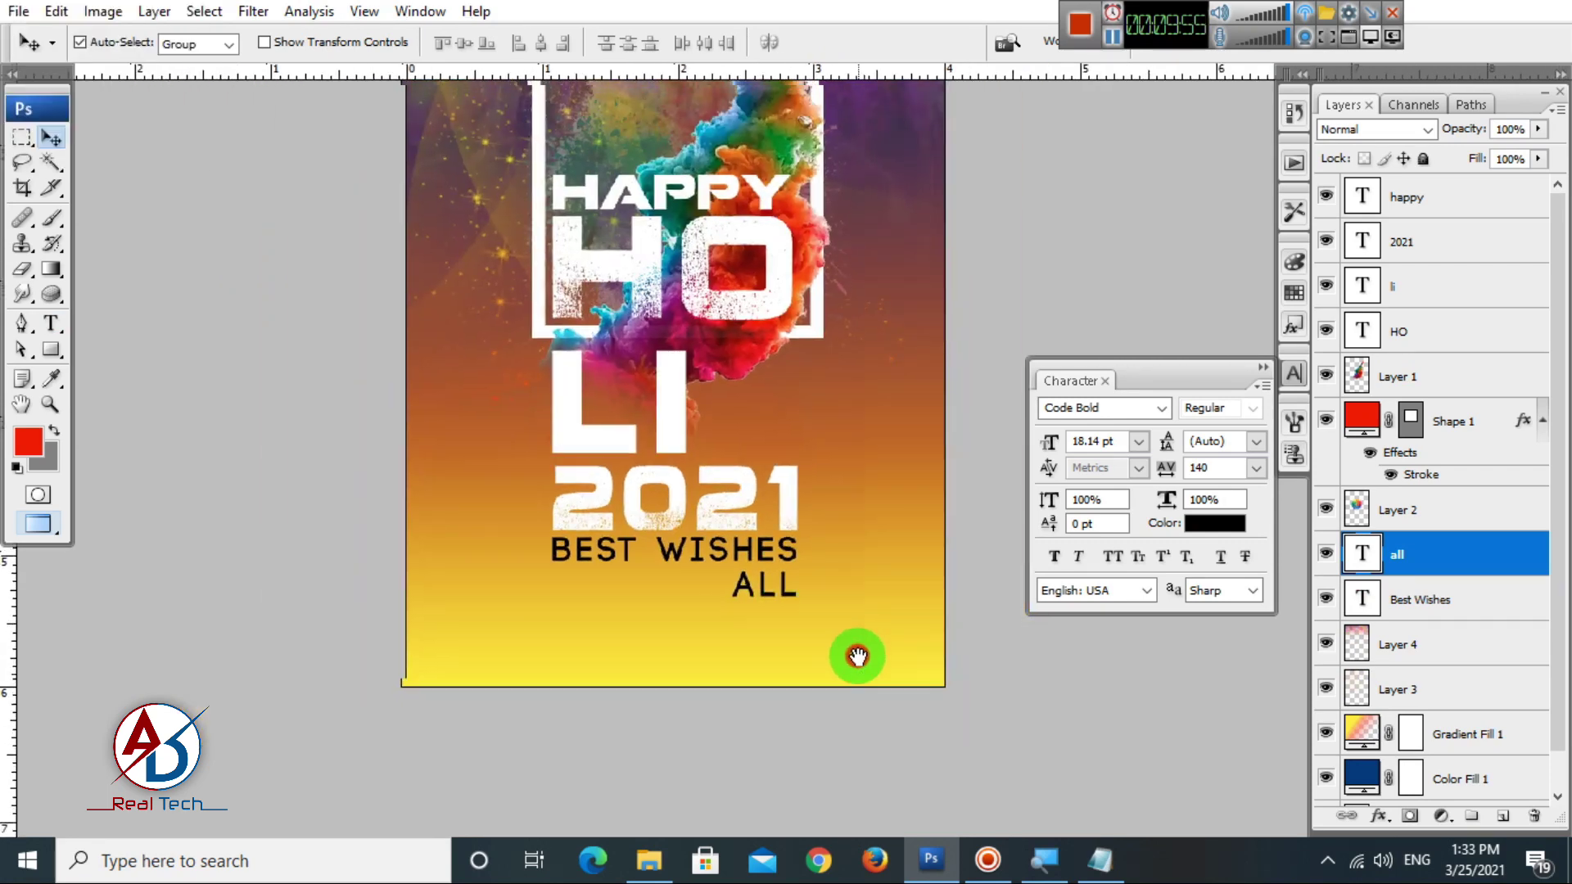
scroll(868, 655, up, 2)
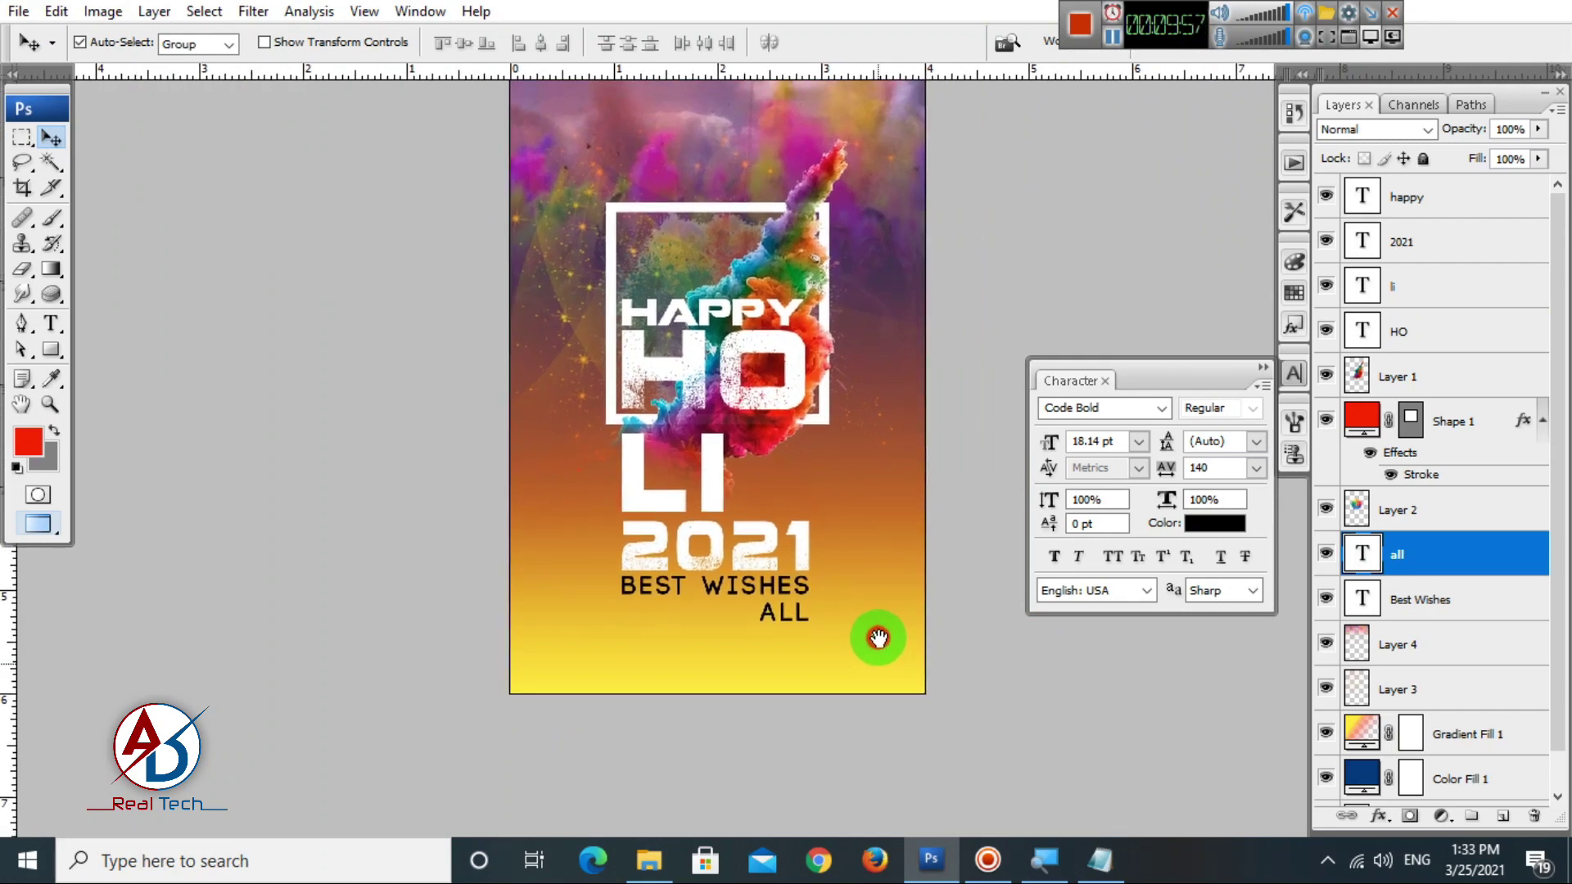
scroll(873, 635, down, 1)
scroll(888, 672, up, 1)
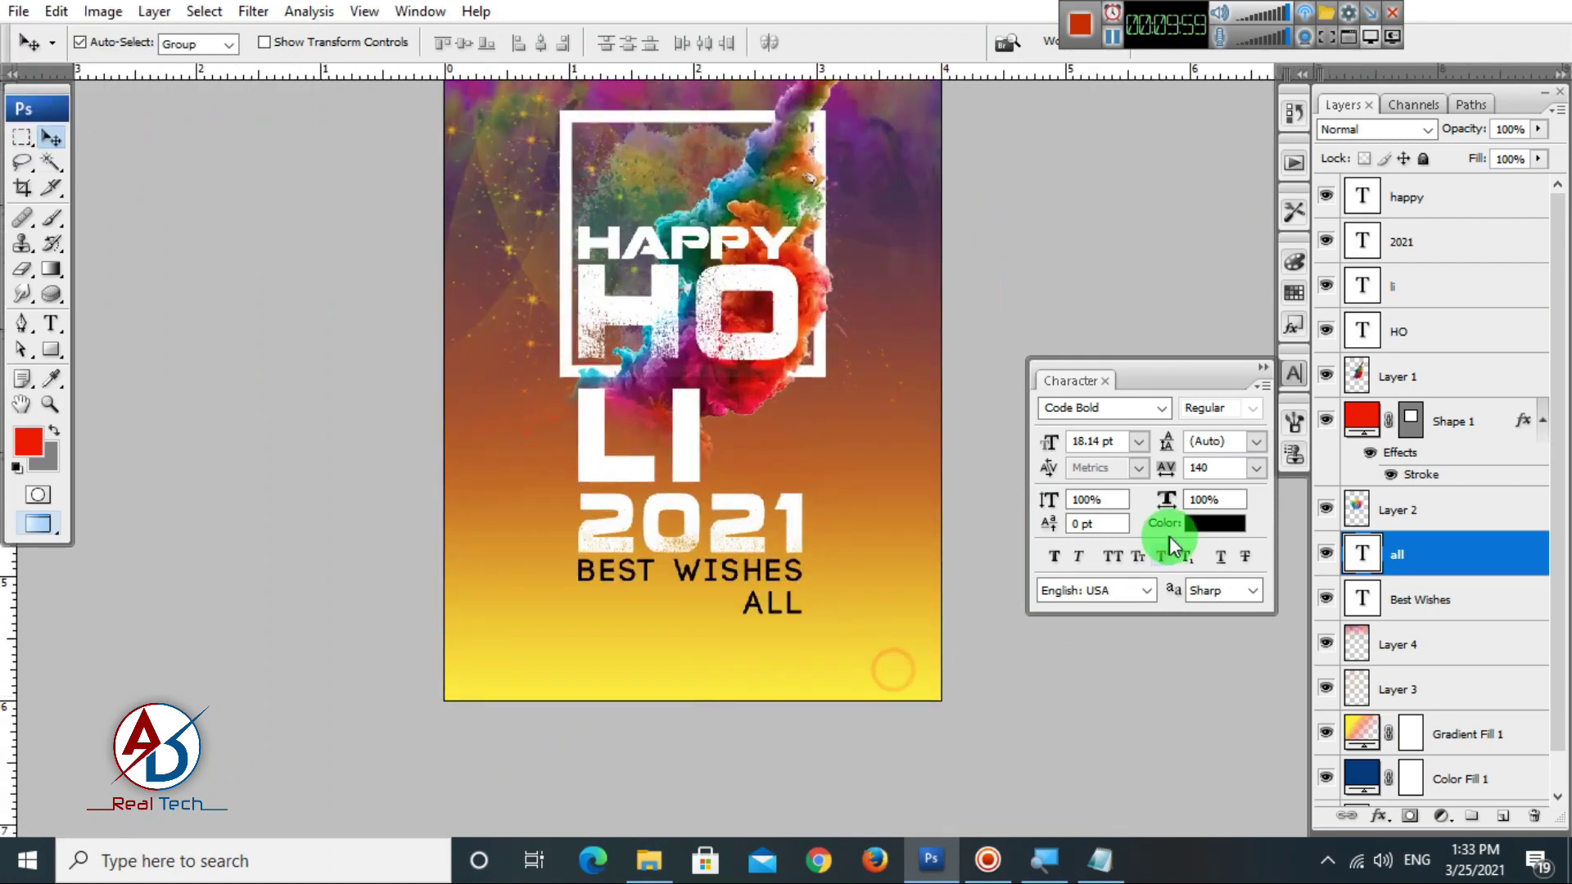
click(1205, 522)
drag(1031, 386, 872, 161)
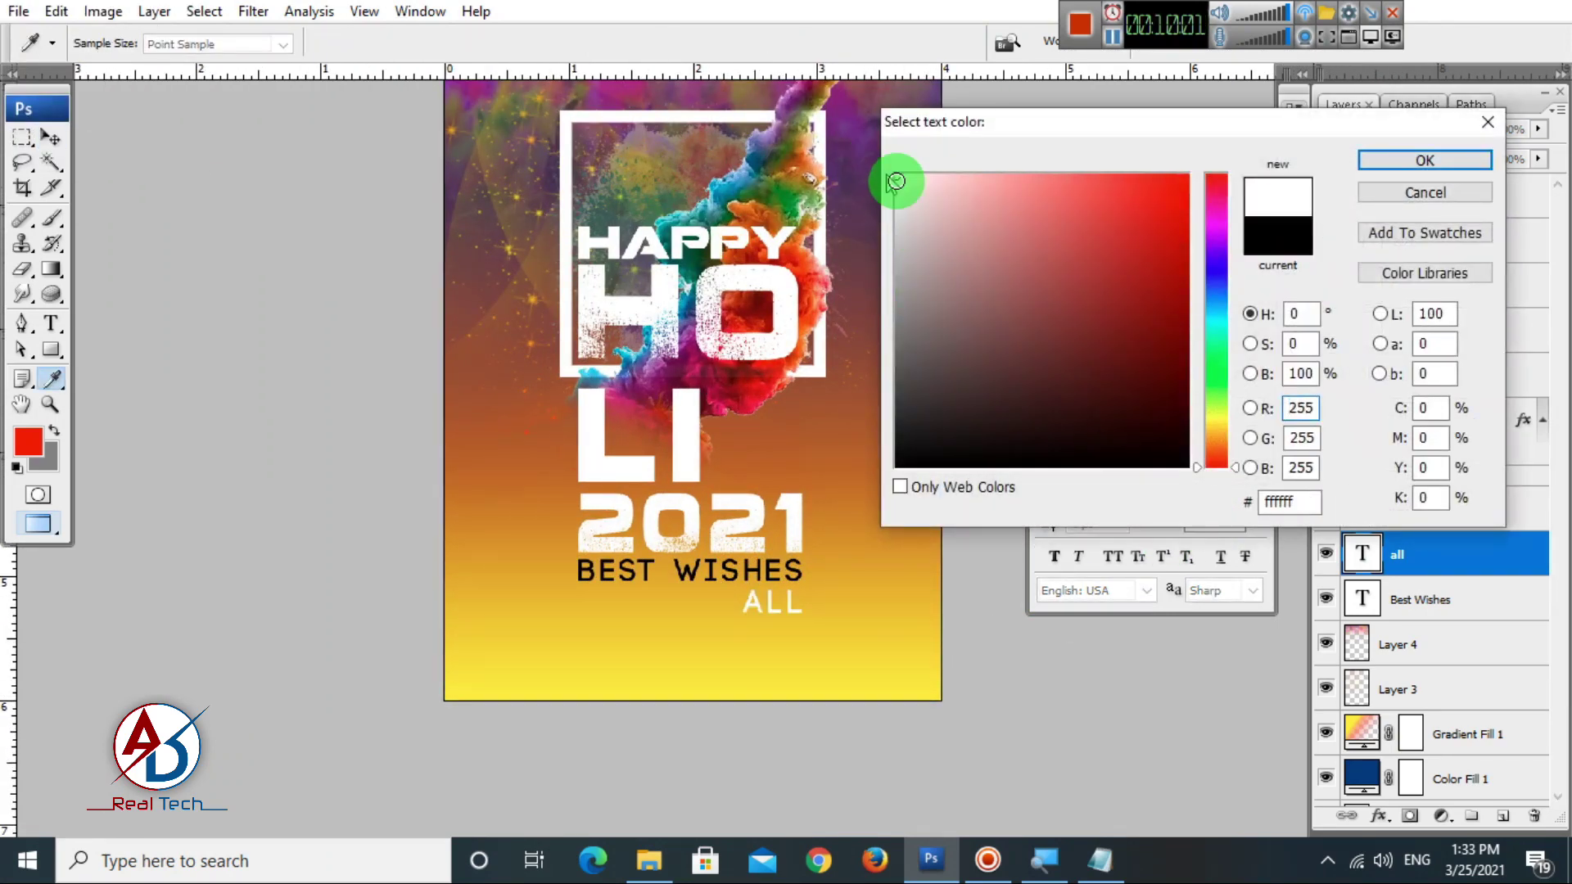
drag(1176, 241, 1199, 138)
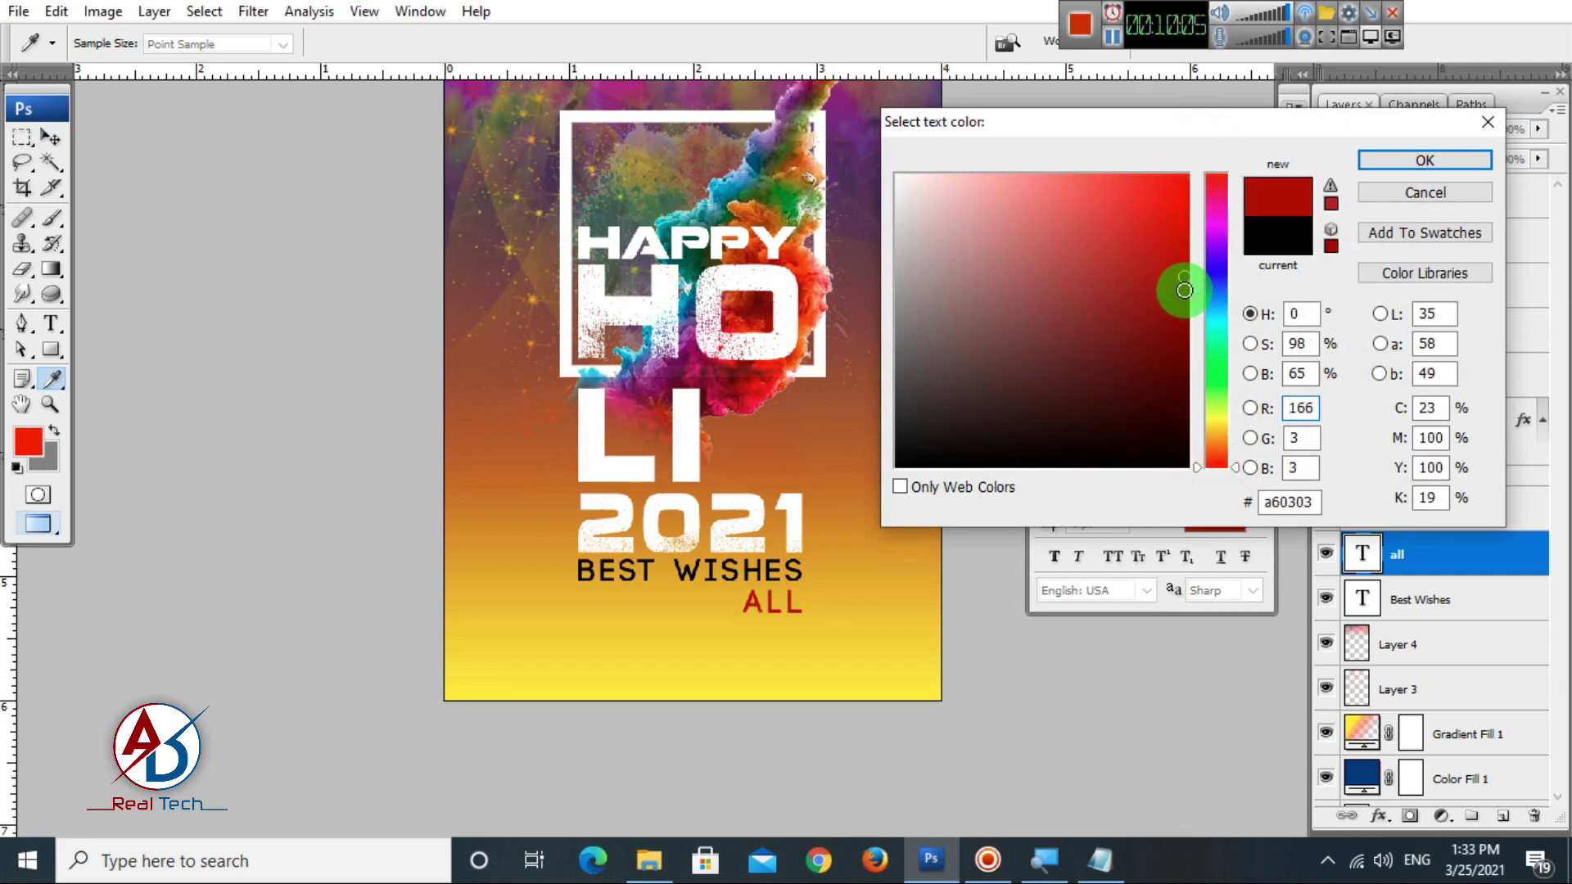
click(1420, 194)
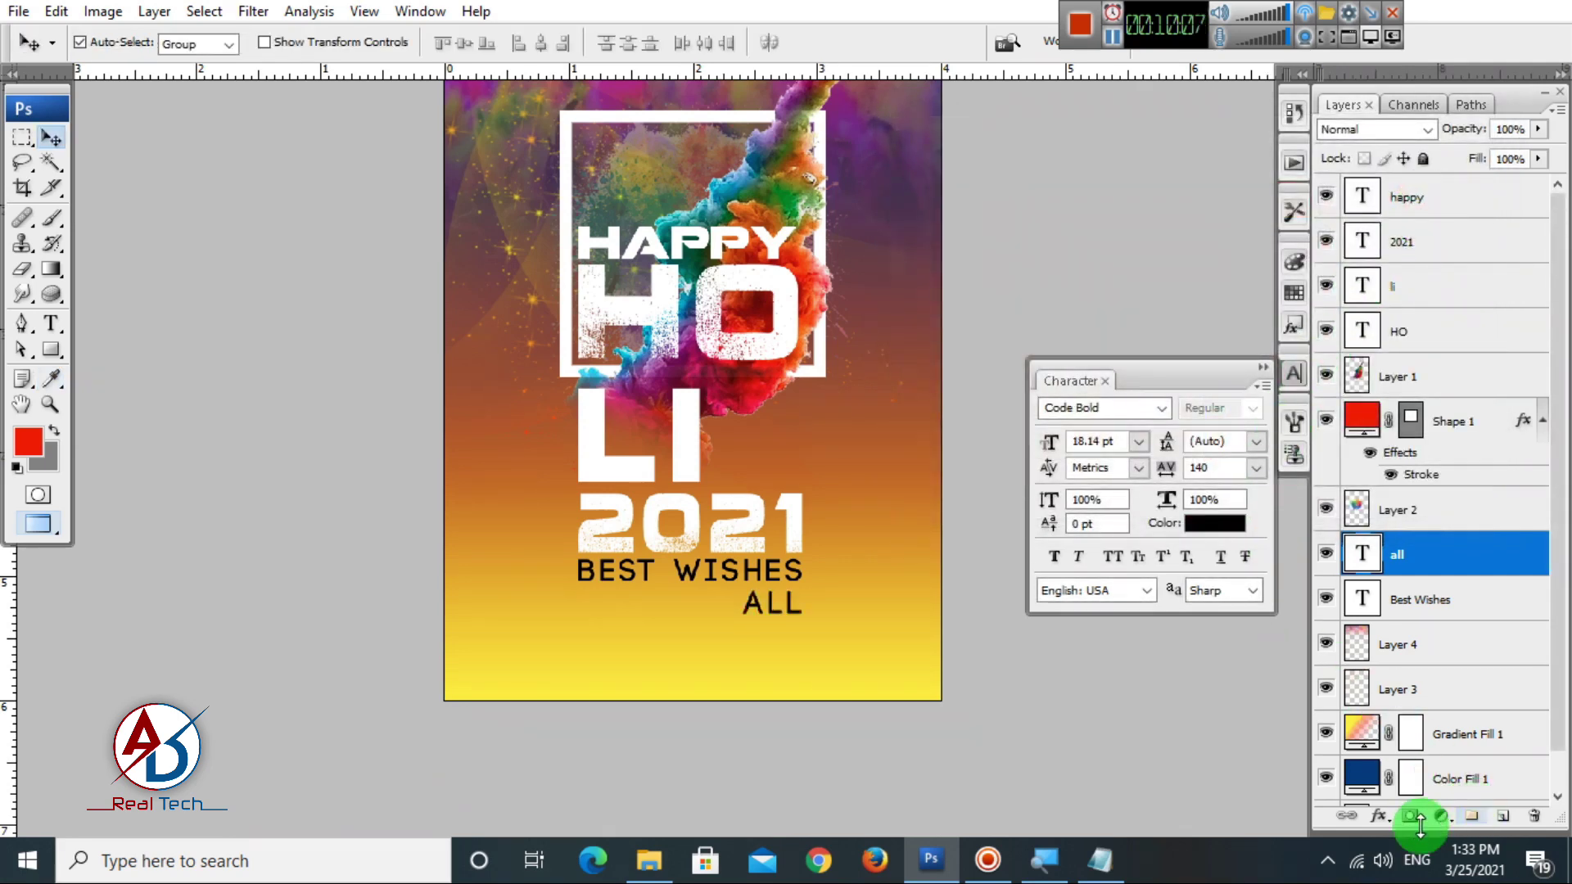
click(1376, 823)
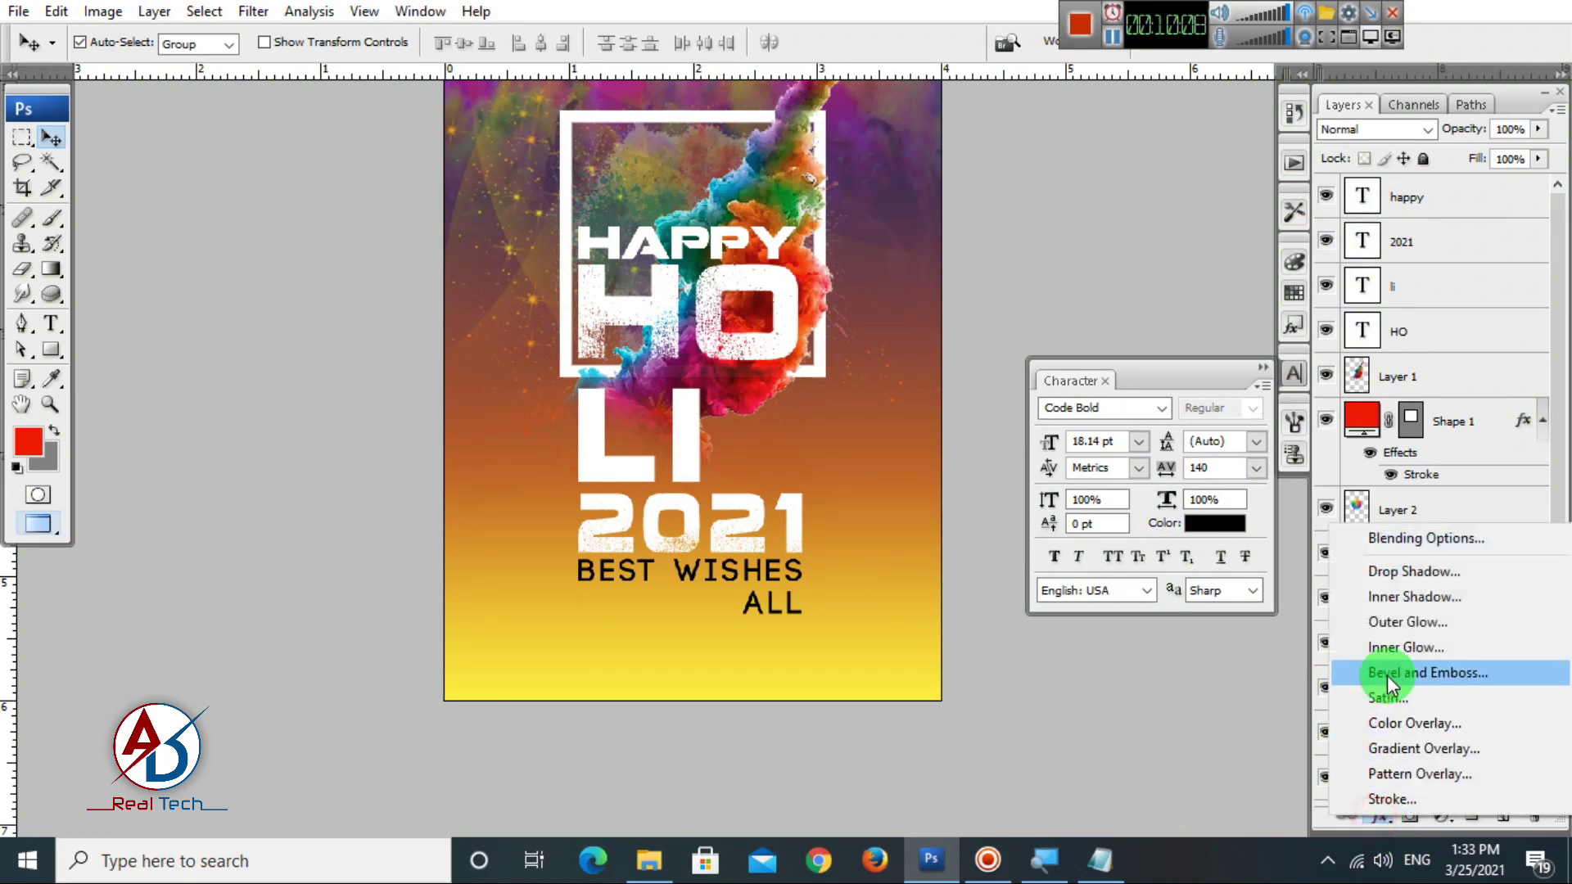
click(1418, 748)
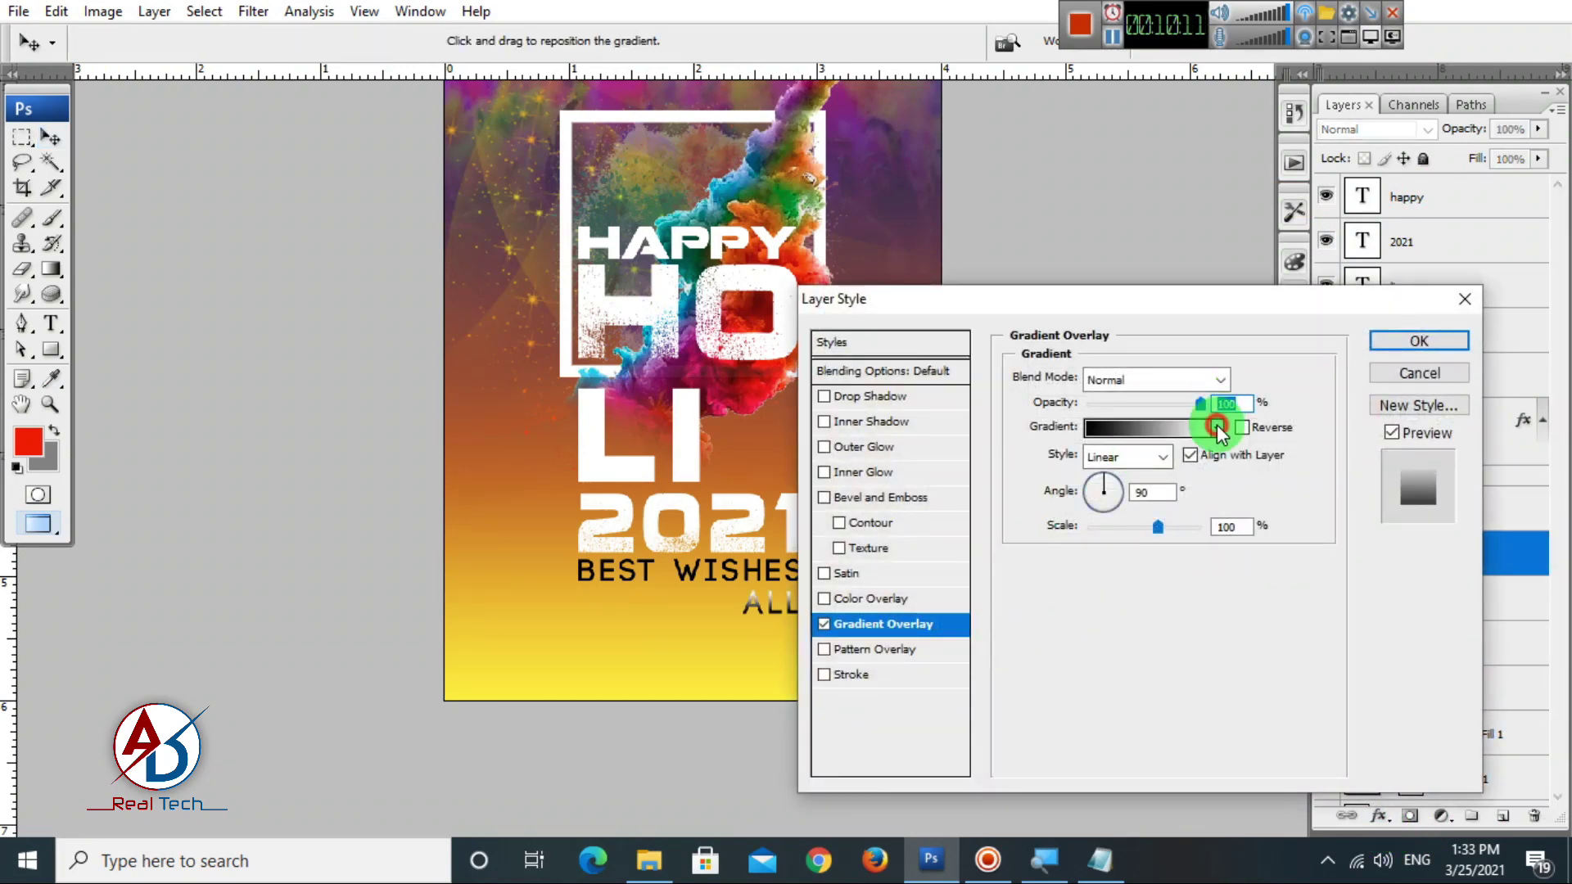
click(1218, 427)
click(1154, 480)
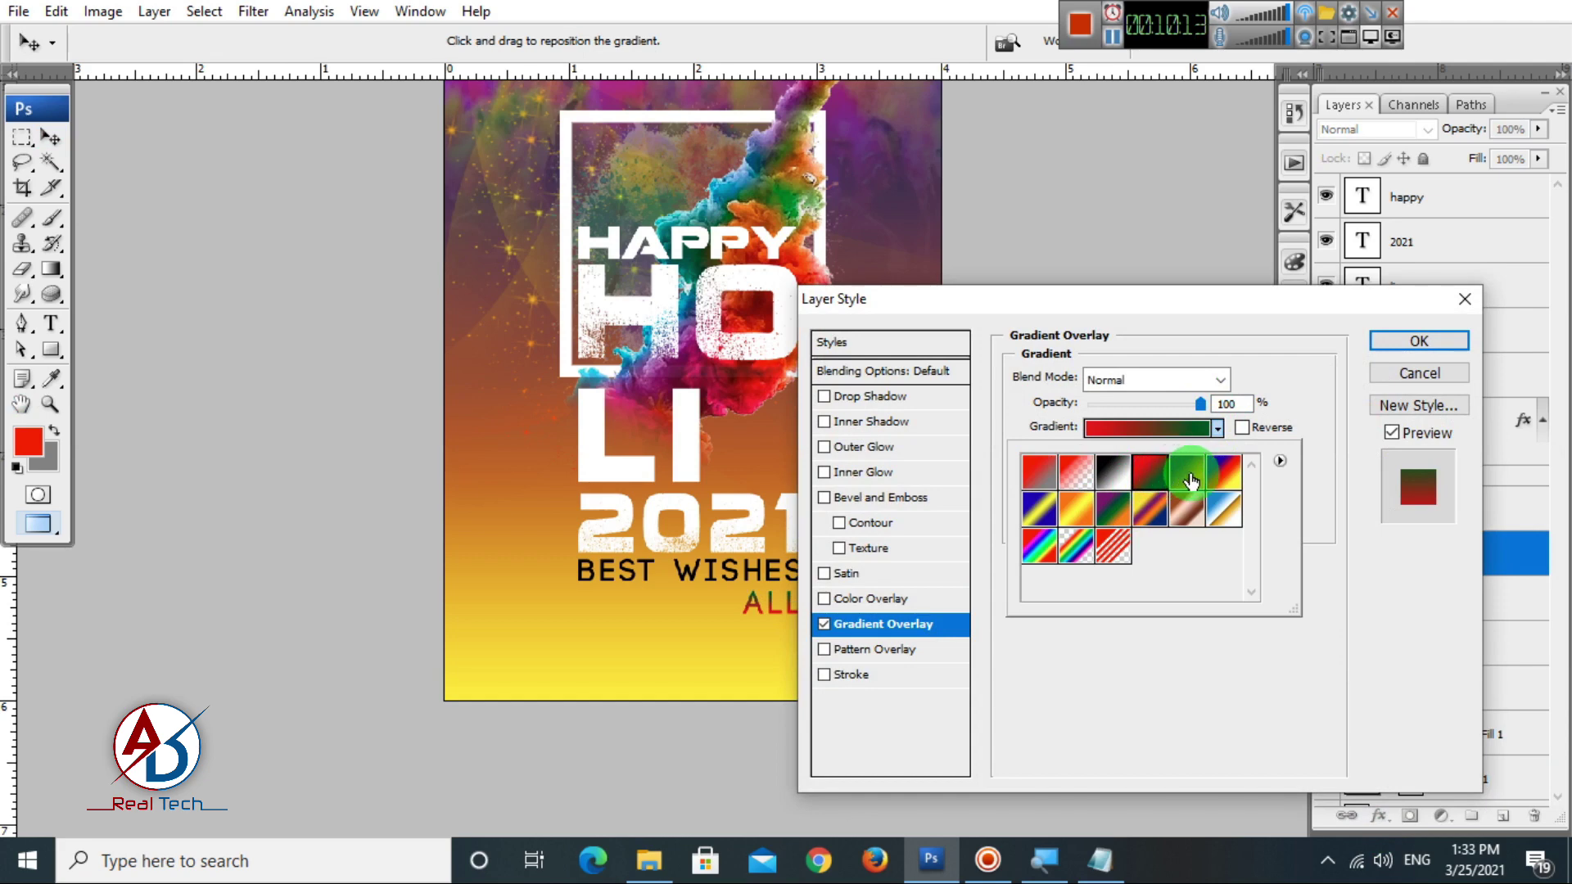
click(1190, 482)
click(1343, 424)
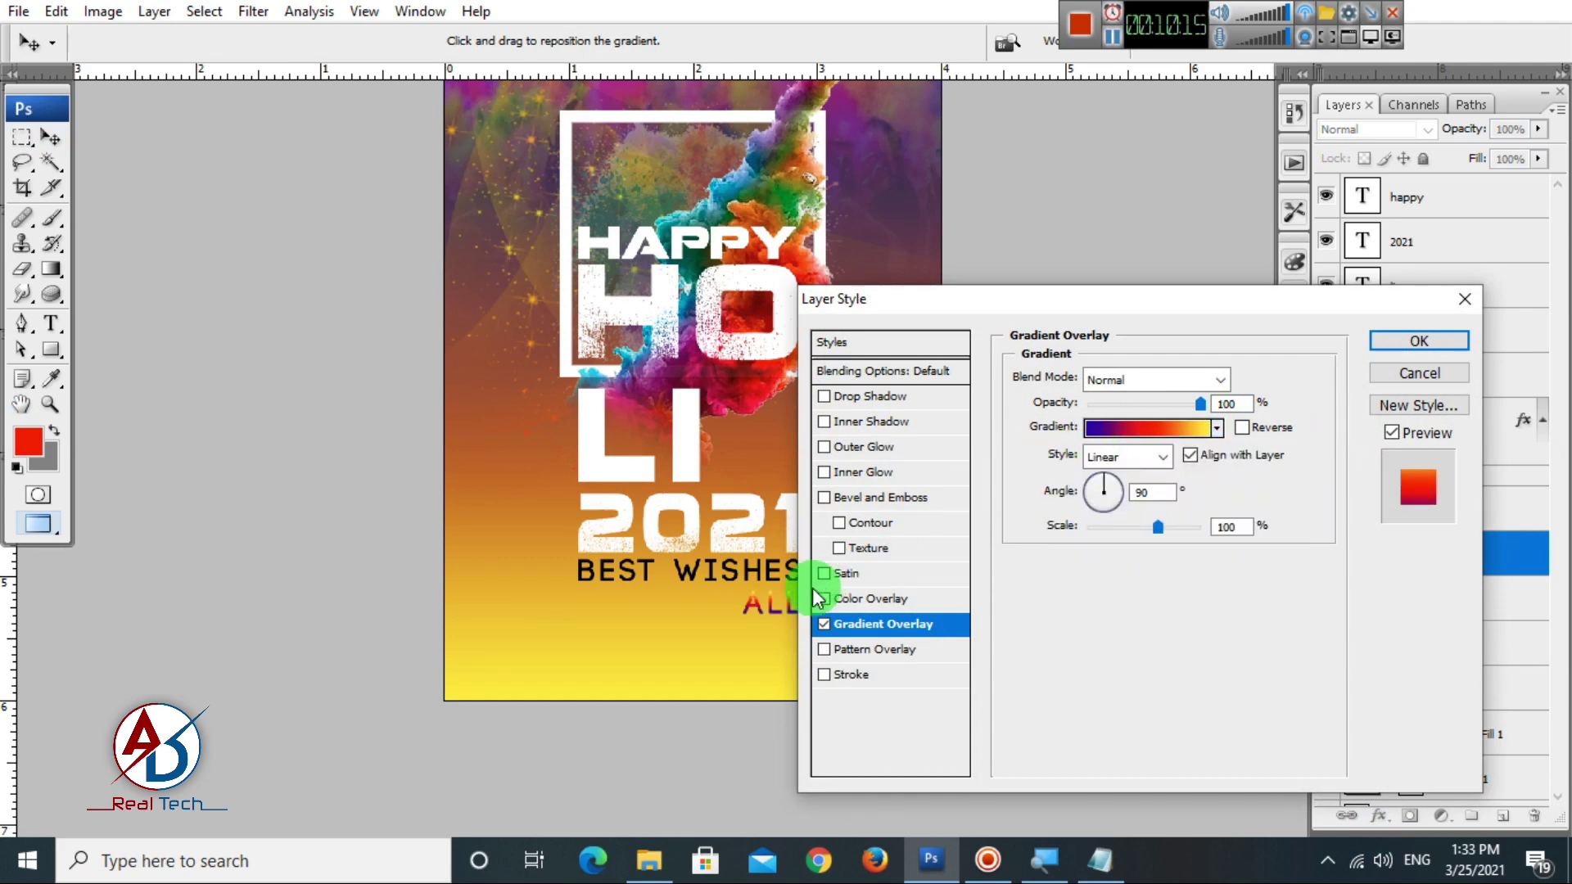
click(1419, 341)
Change the font of the ALL text beneath Best Wishes to Courier (T1).
scroll(789, 616, up, 4)
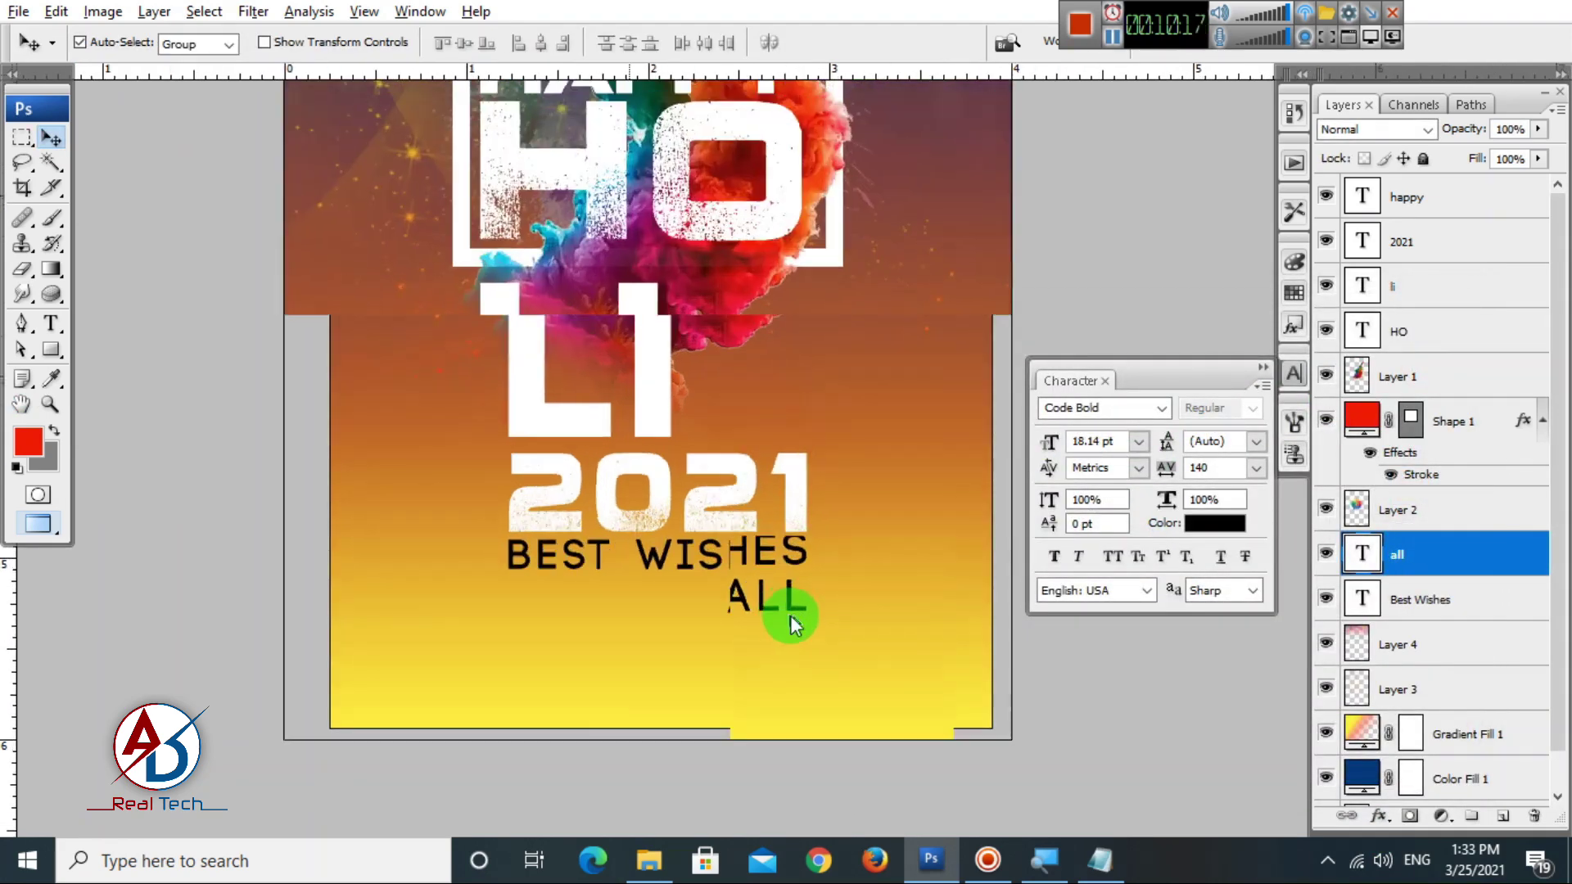
drag(868, 630, 901, 611)
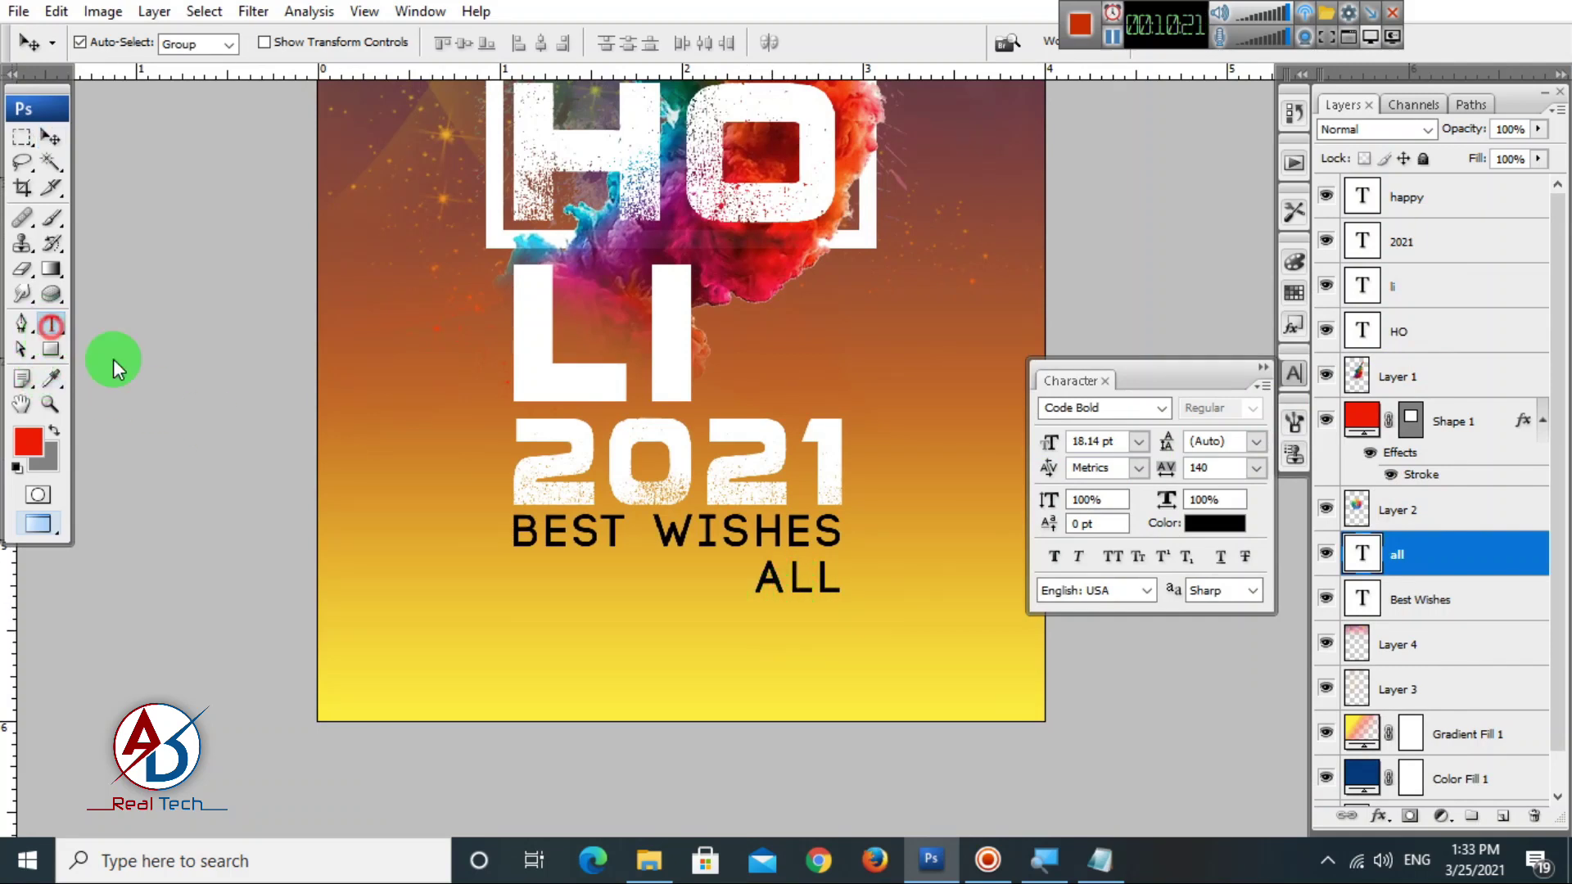
key(t)
click(786, 576)
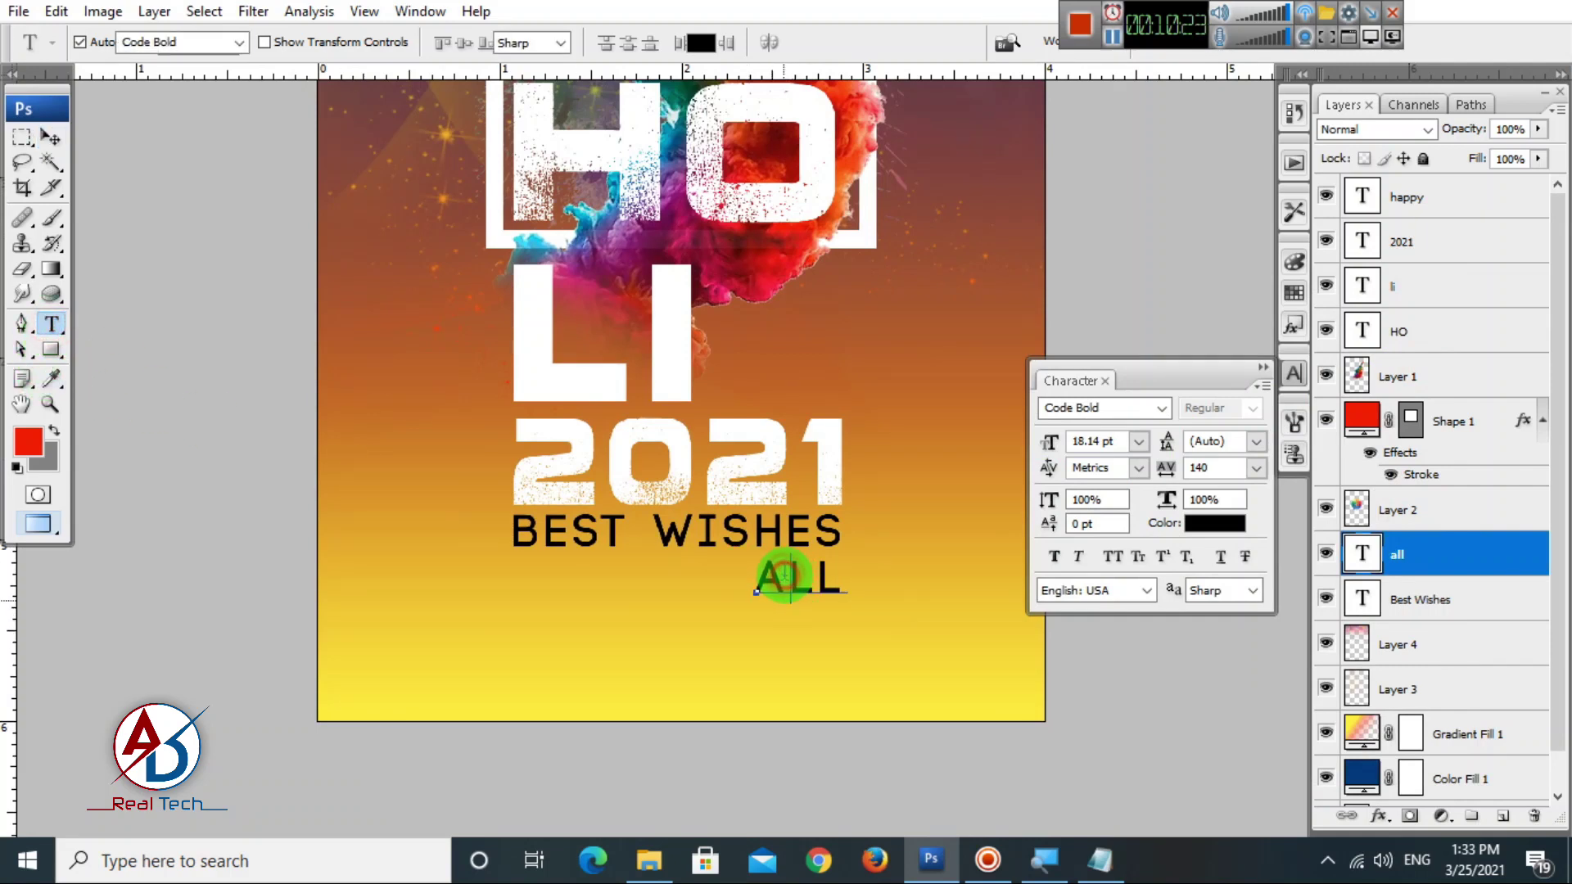
double_click(786, 576)
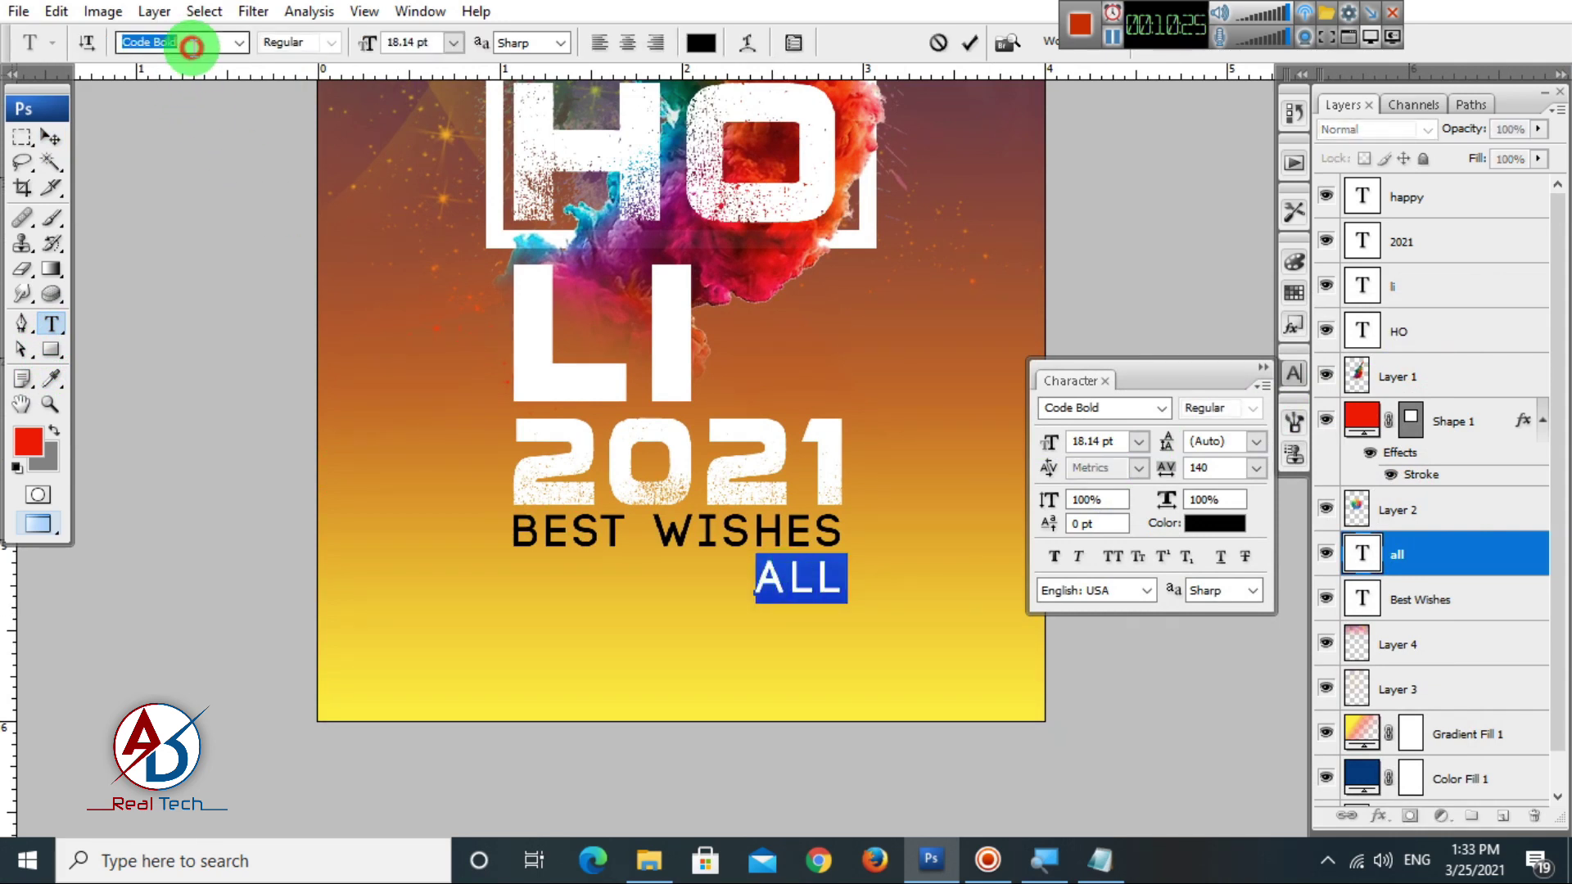
key(Down)
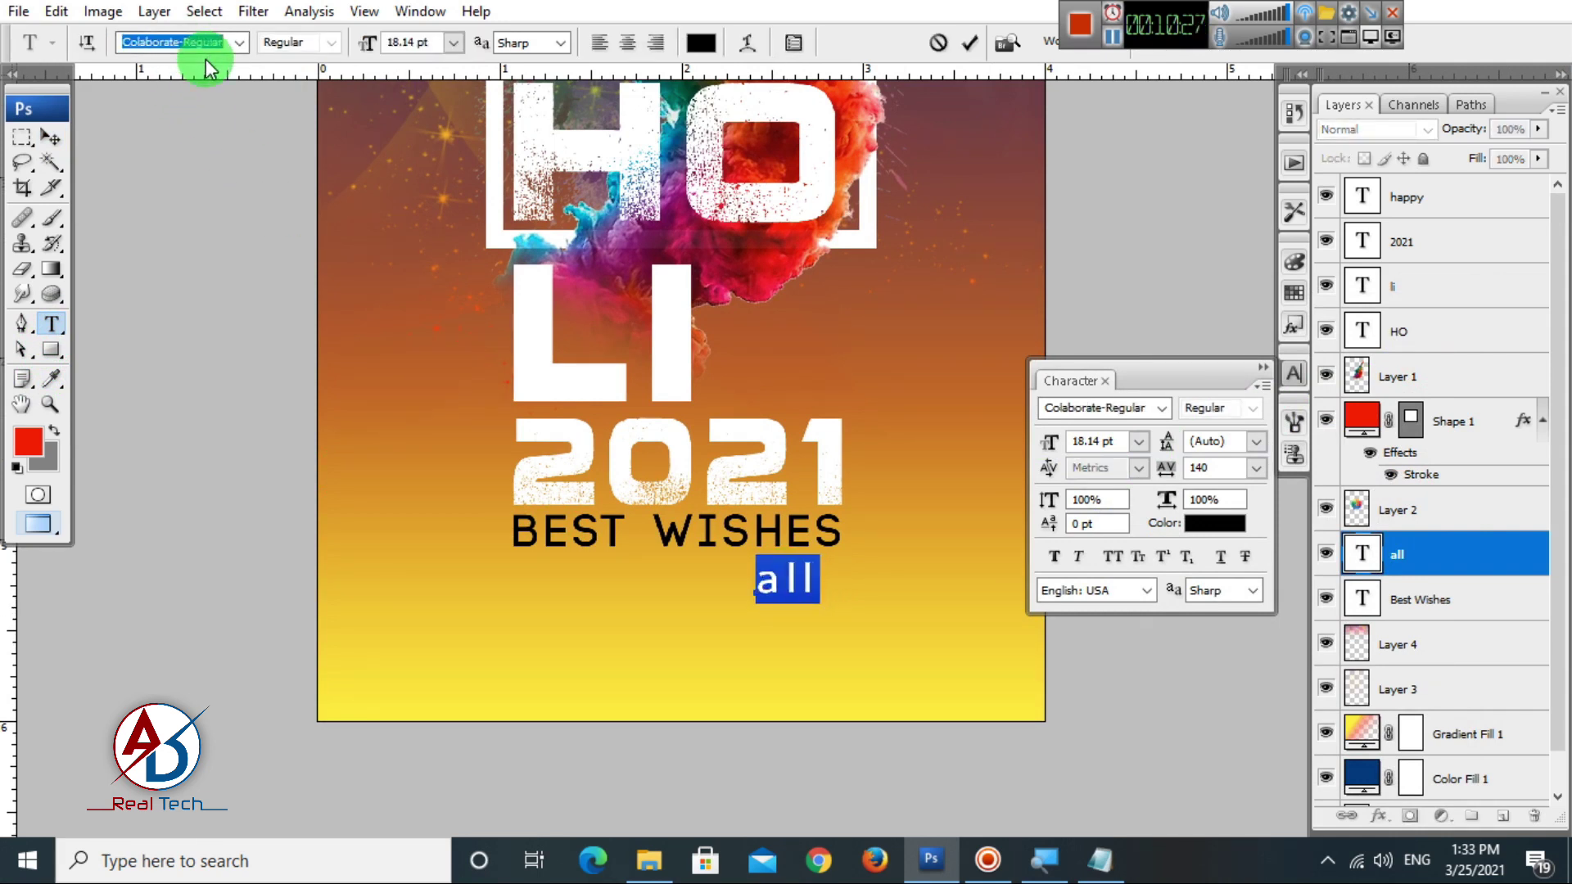
key(Down)
key(Down)
key(Down)
key(Down)
key(Down)
key(Down)
key(Down)
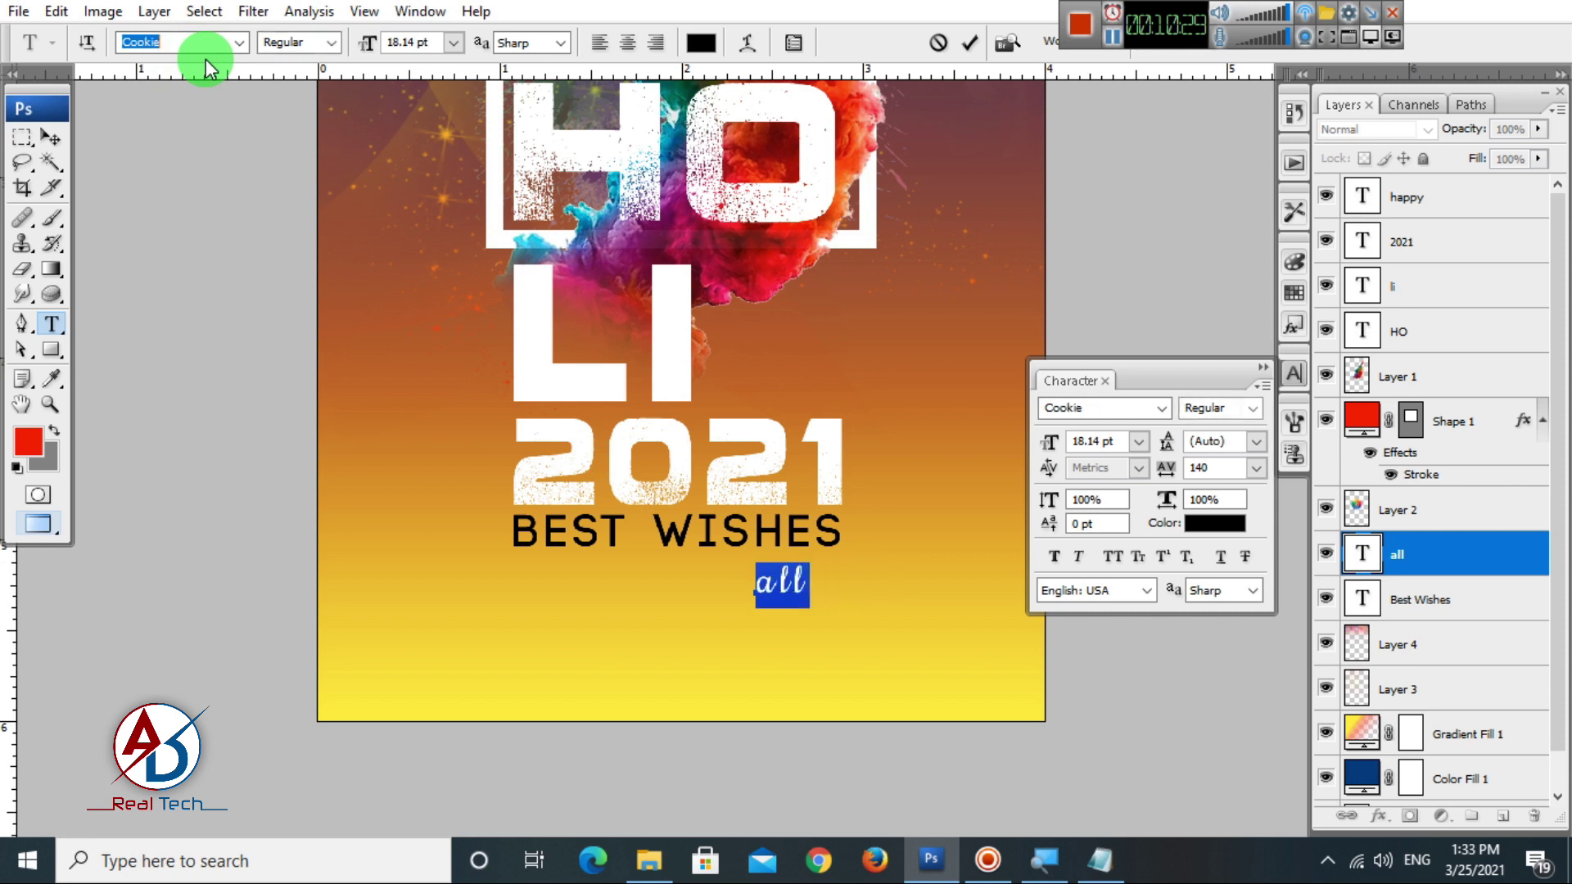
key(Down)
key(Down)
key(Down)
key(Down)
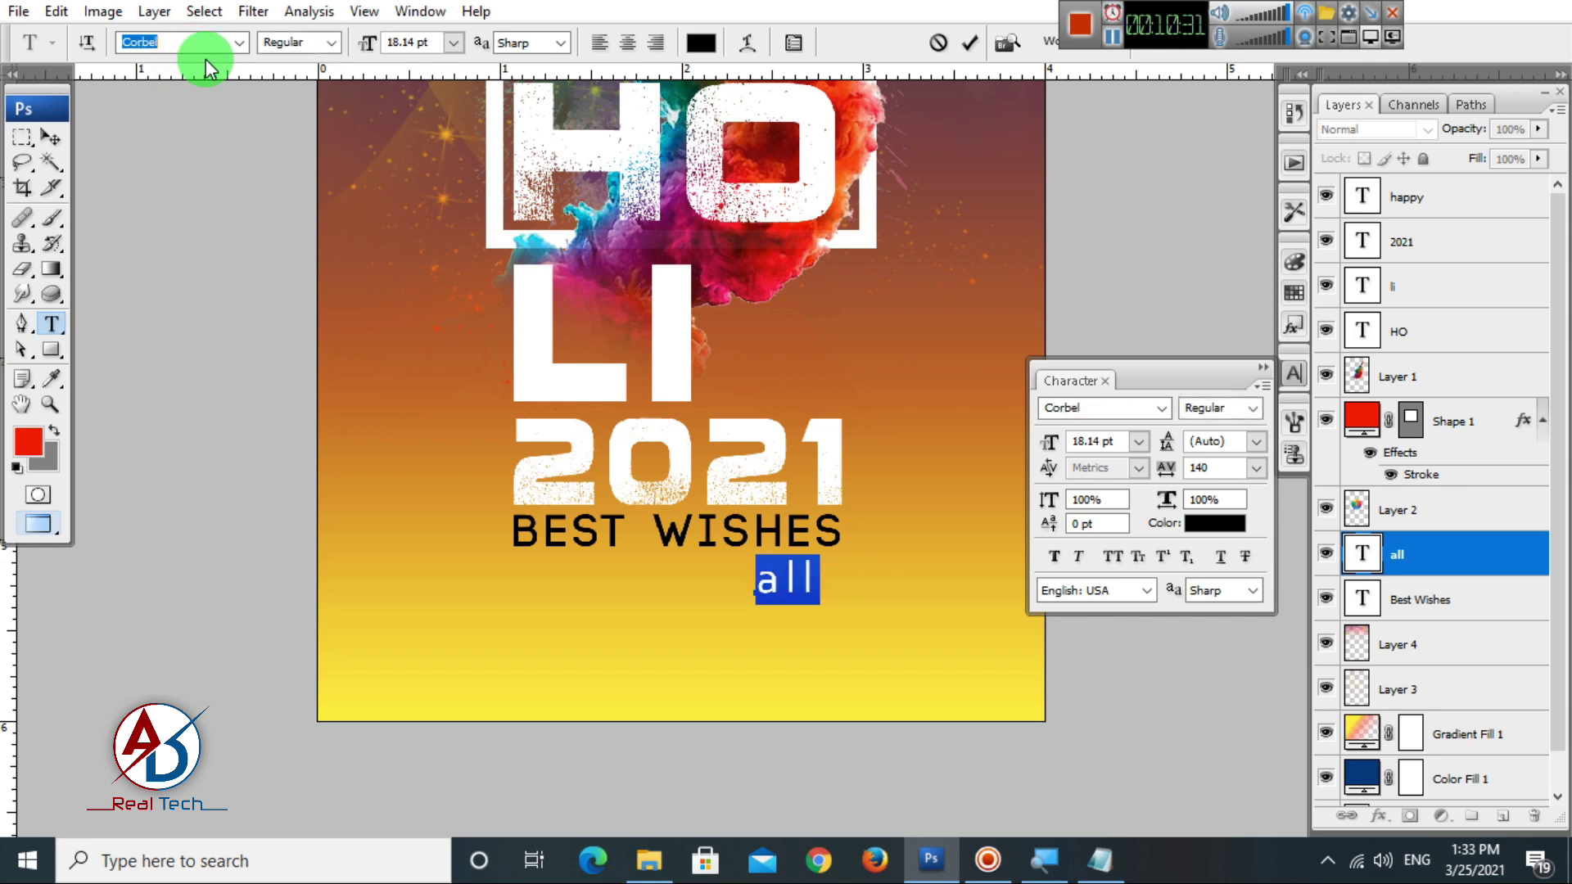
key(Down)
key(Down)
key(Down)
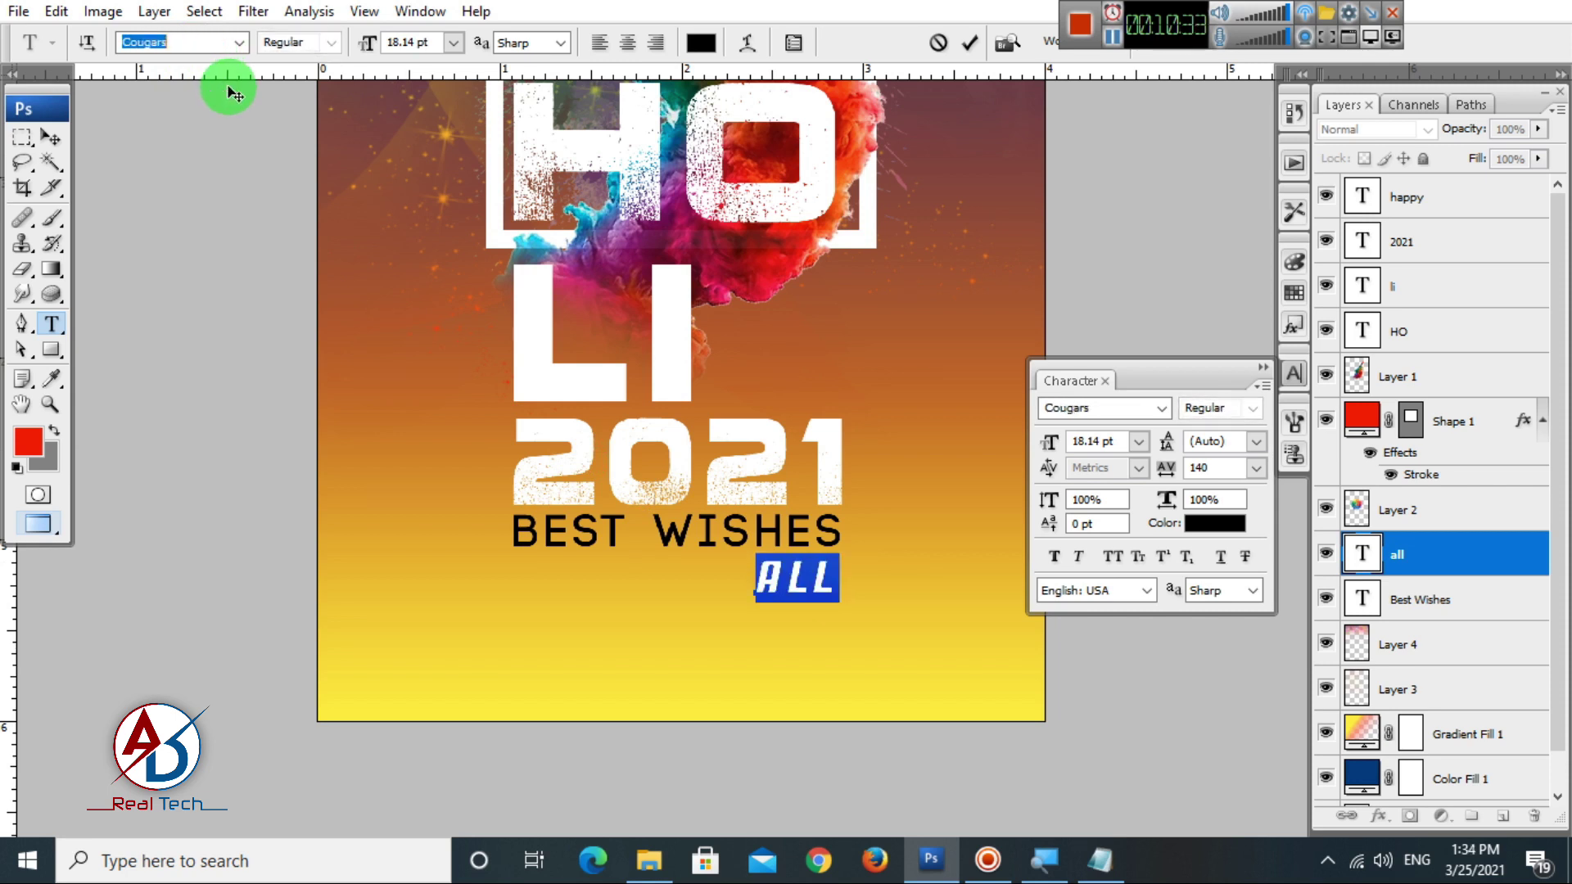
key(Down)
key(Down)
key(Down)
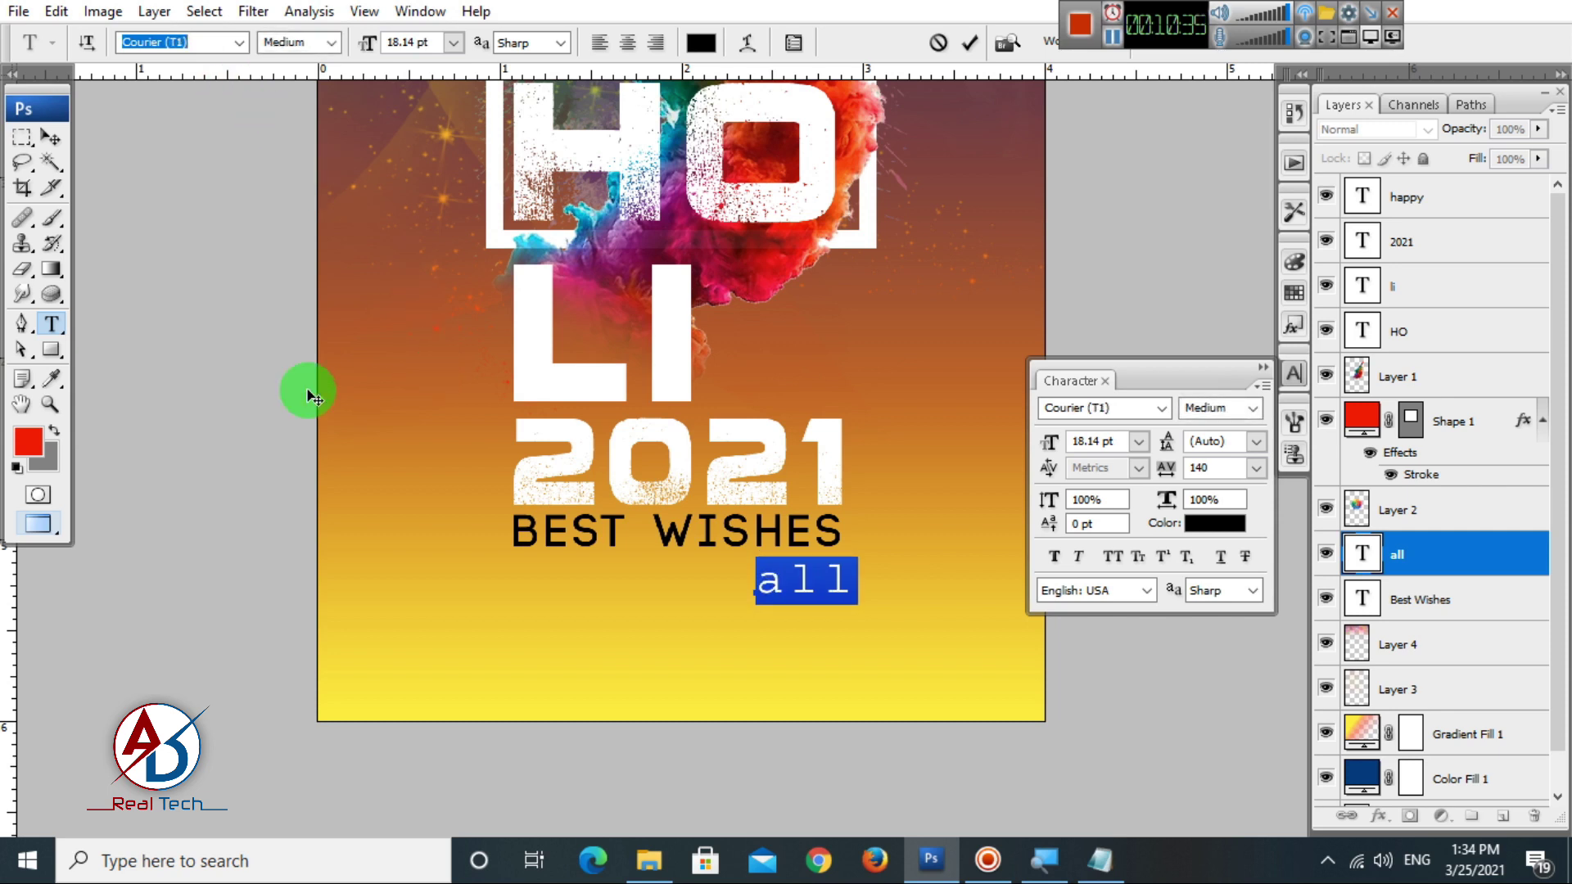
Set the ALL text's tracking to 0, retype its wording in capitals as "ALL" and commit it.
click(1222, 474)
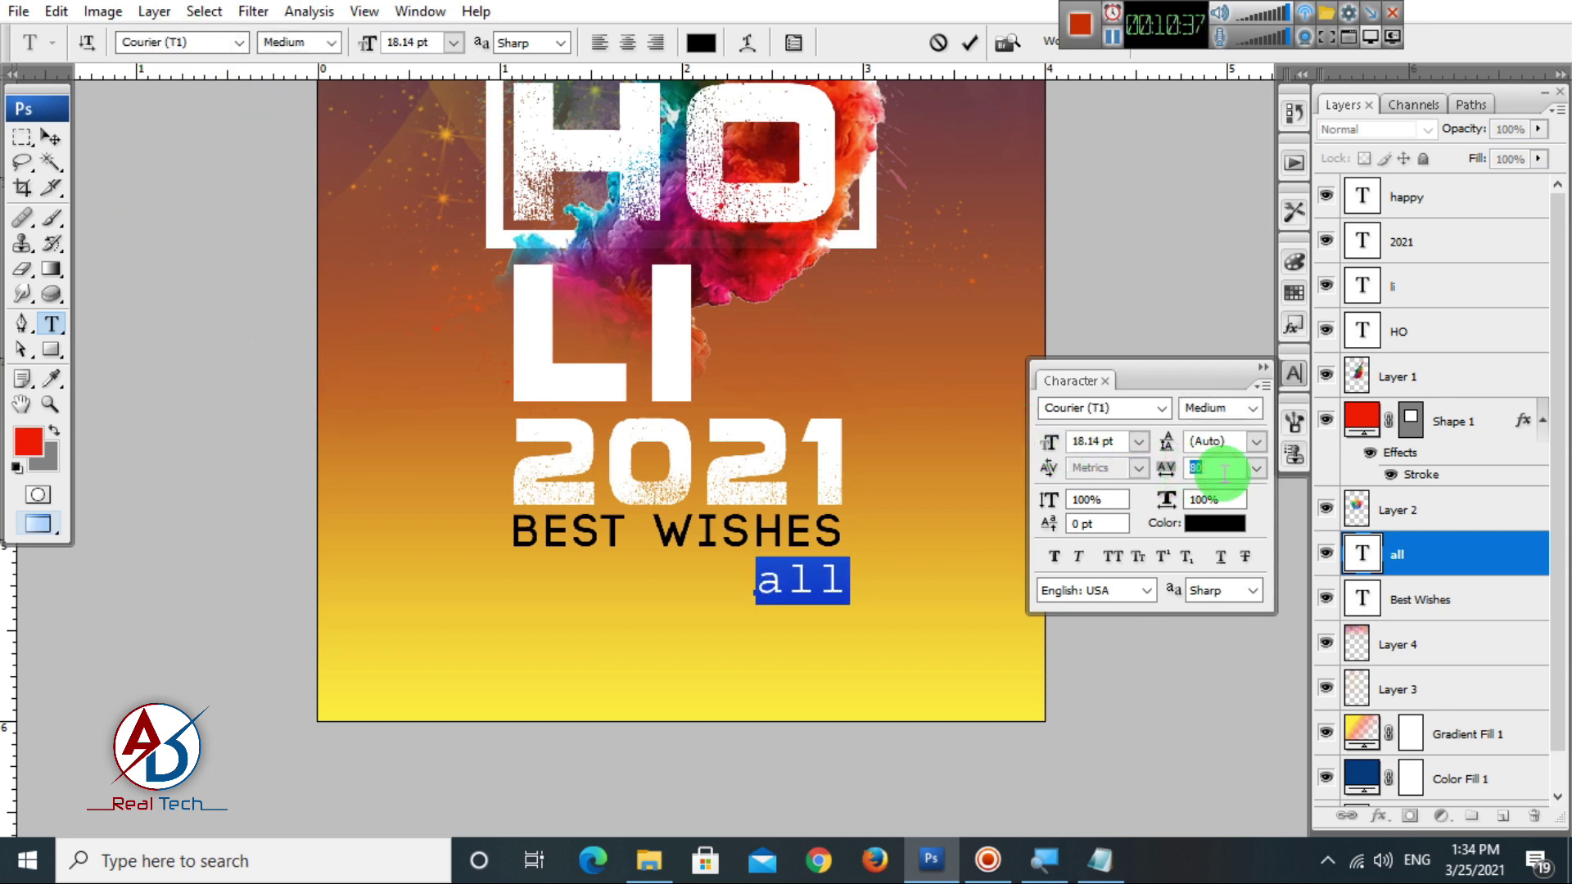
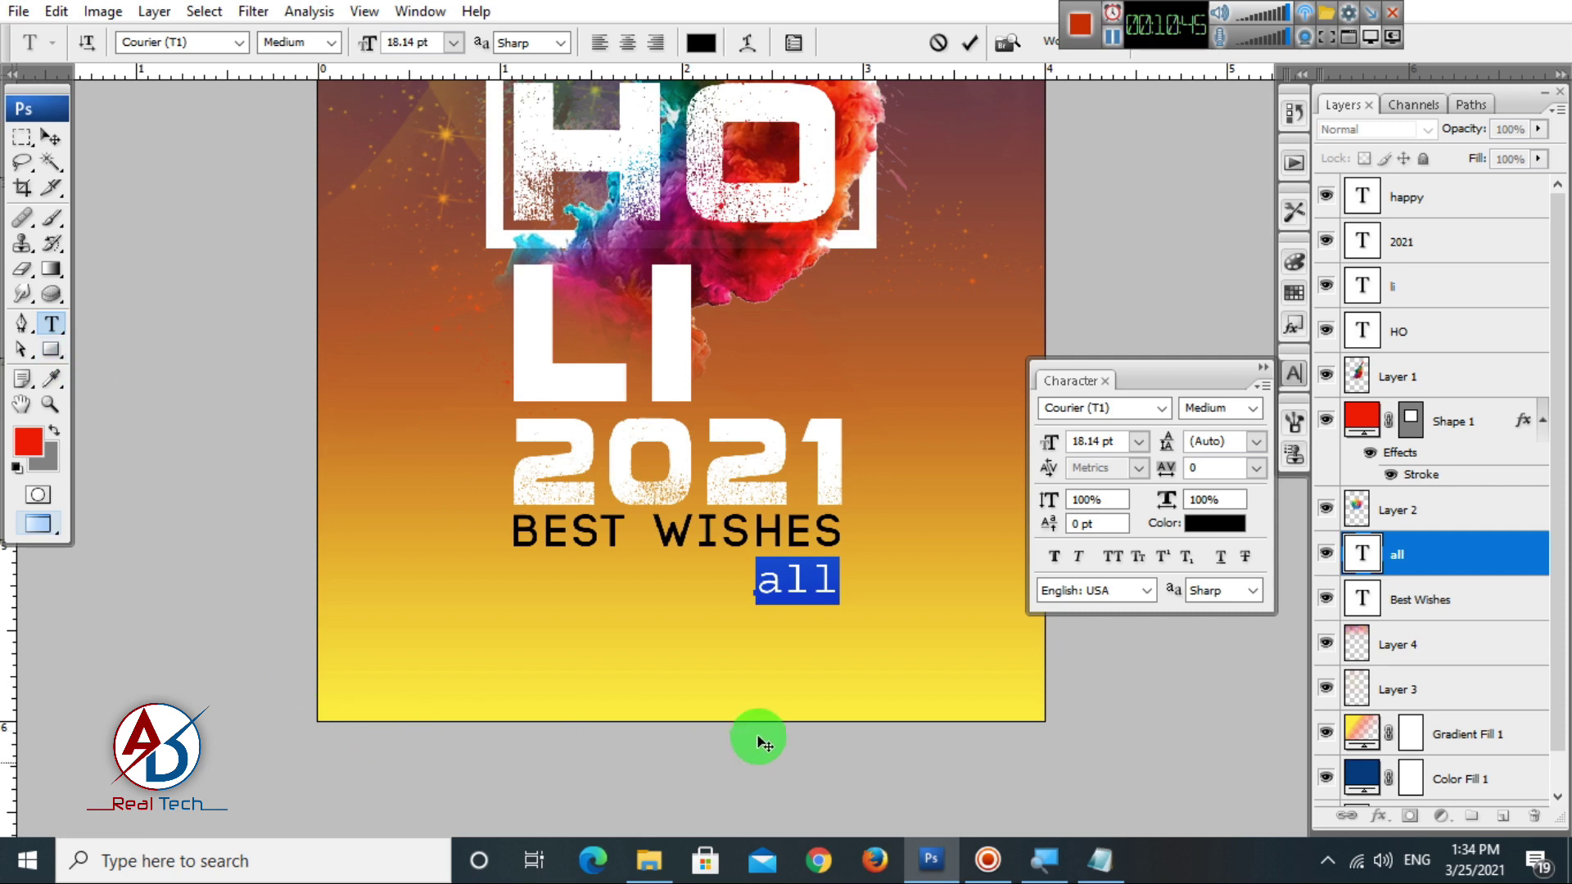
text(ALL)
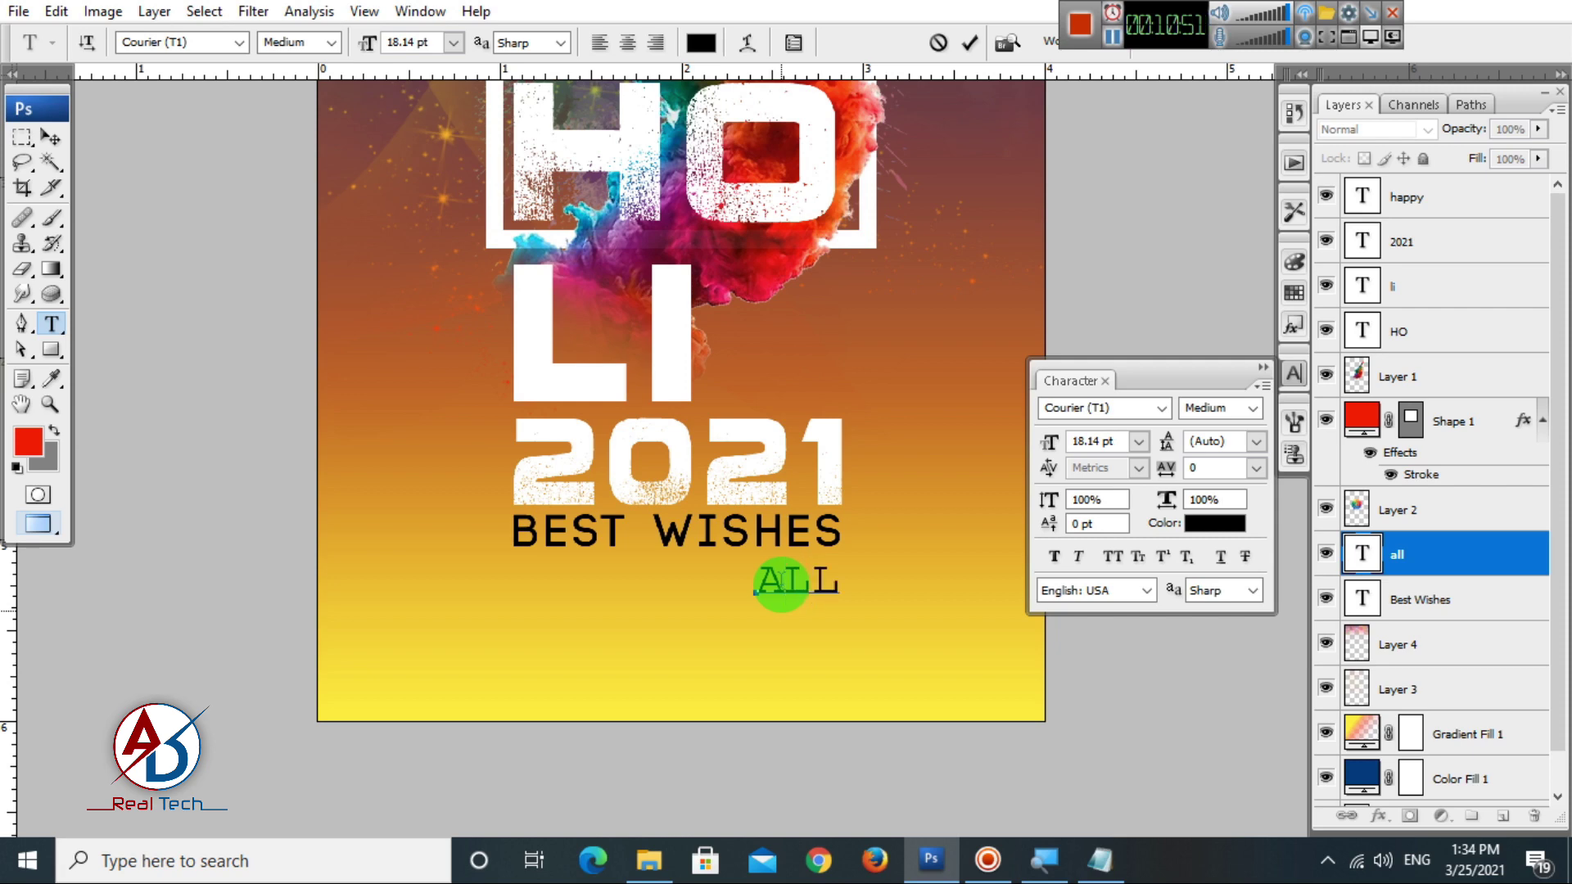
key(ctrl+Return)
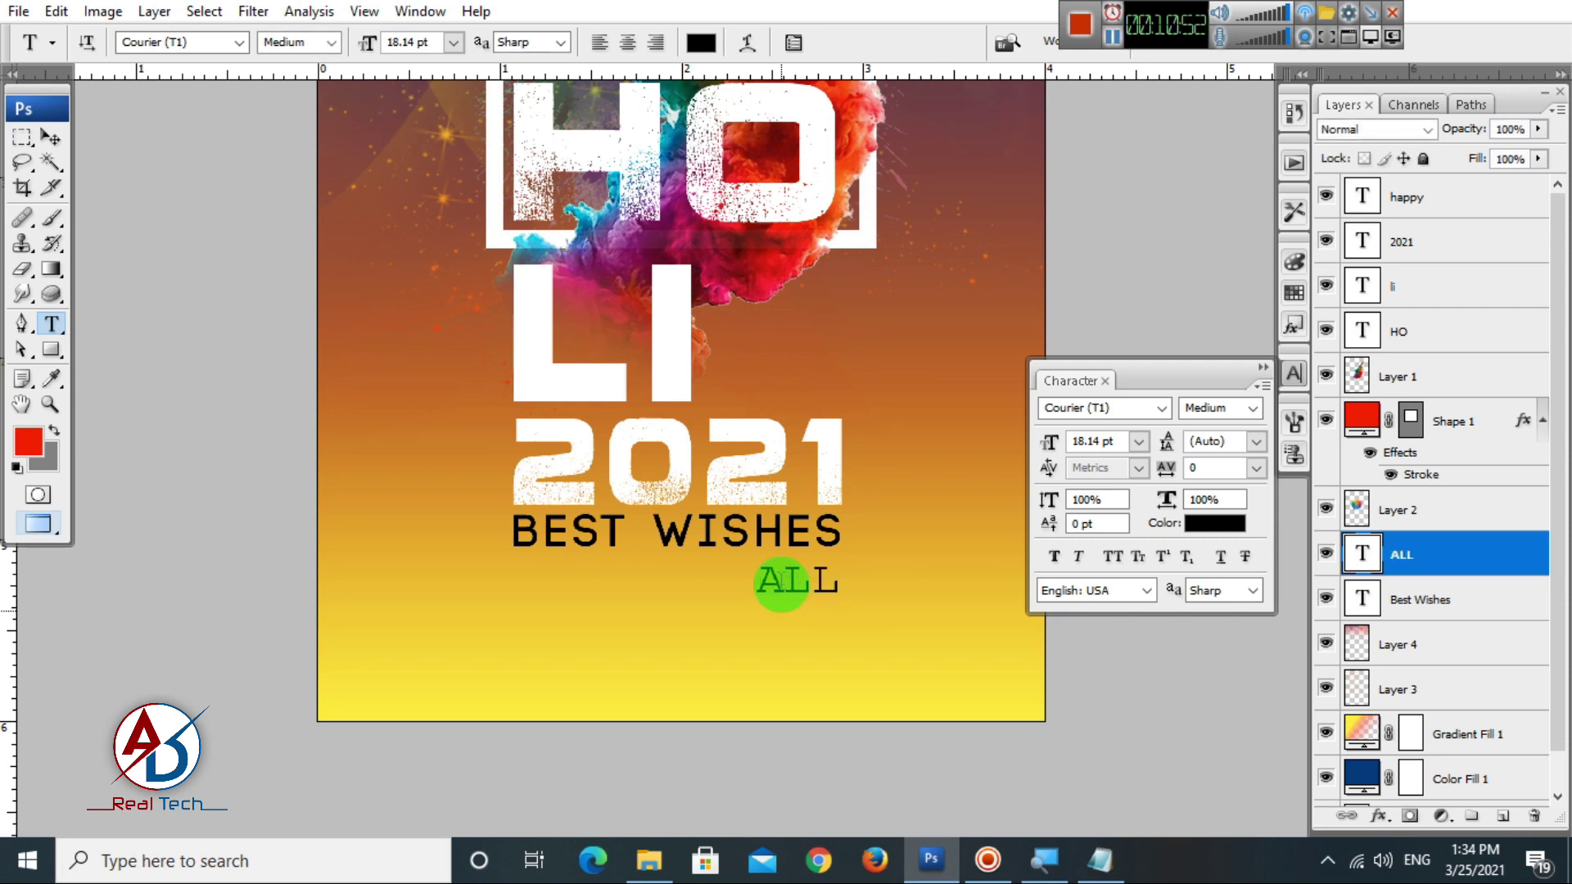
Duplicate the ALL text just below the original and replace the copy's wording with "MY FRIENDS".
click(47, 138)
scroll(601, 537, up, 4)
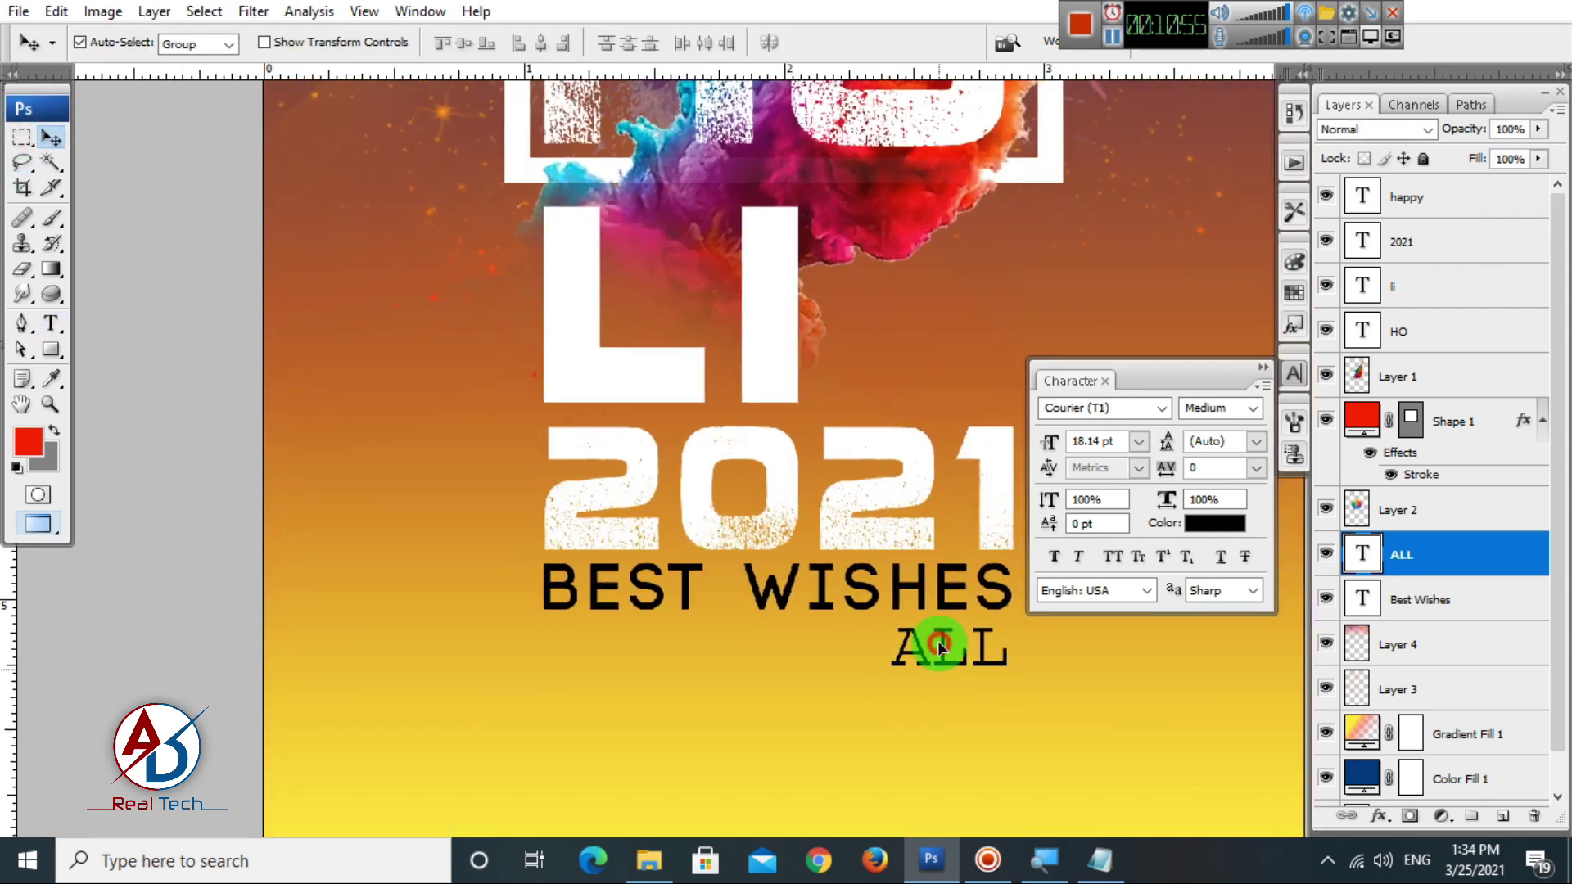
drag(943, 659, 945, 708)
key(t)
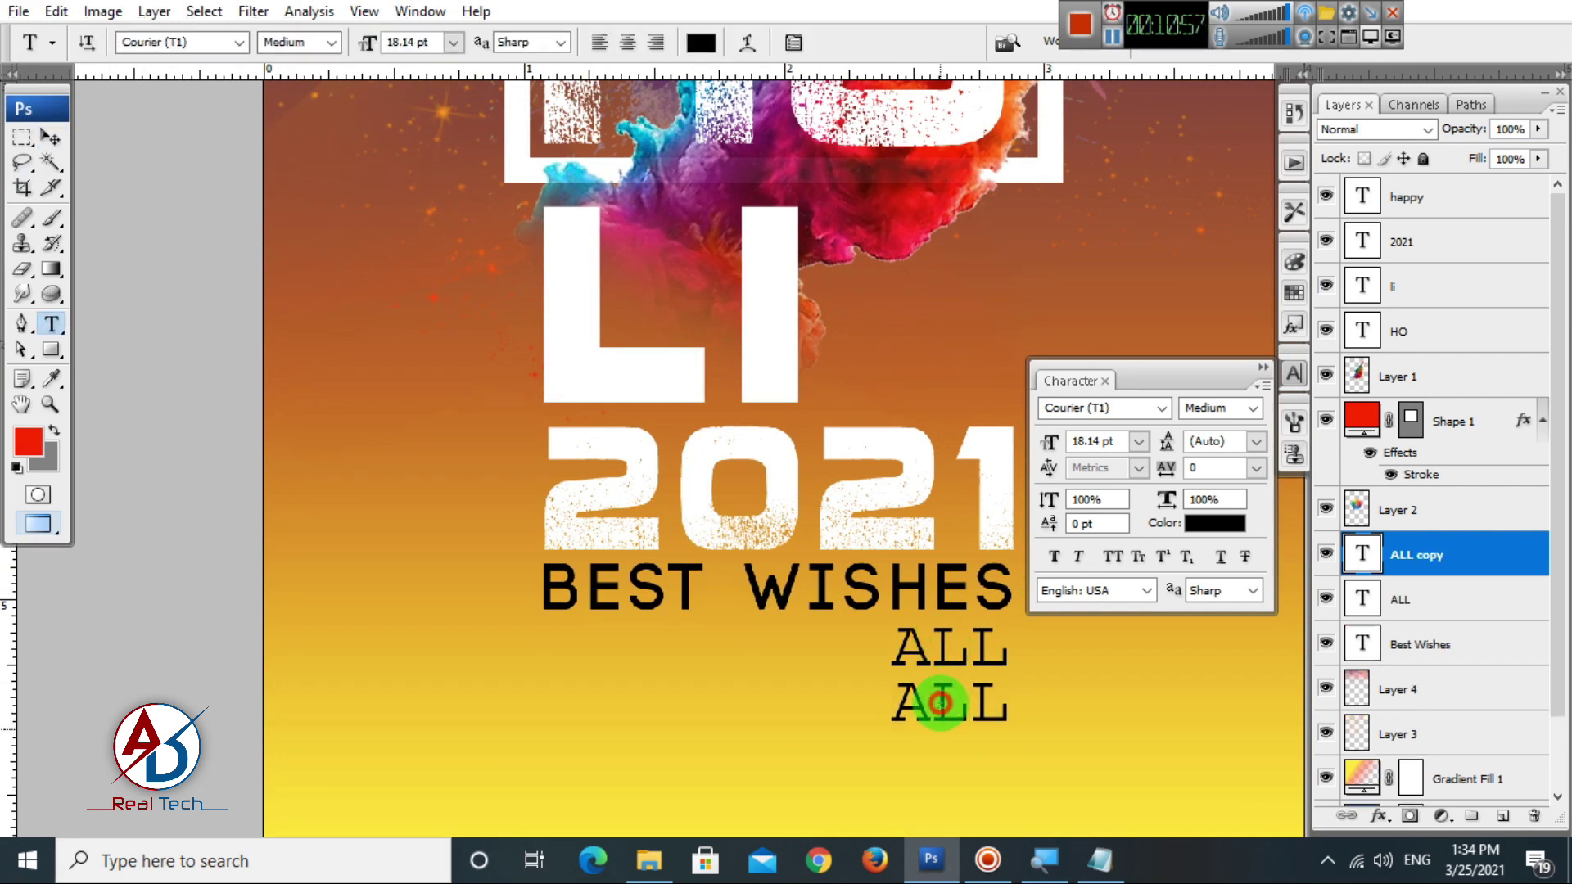
double_click(934, 696)
text(m)
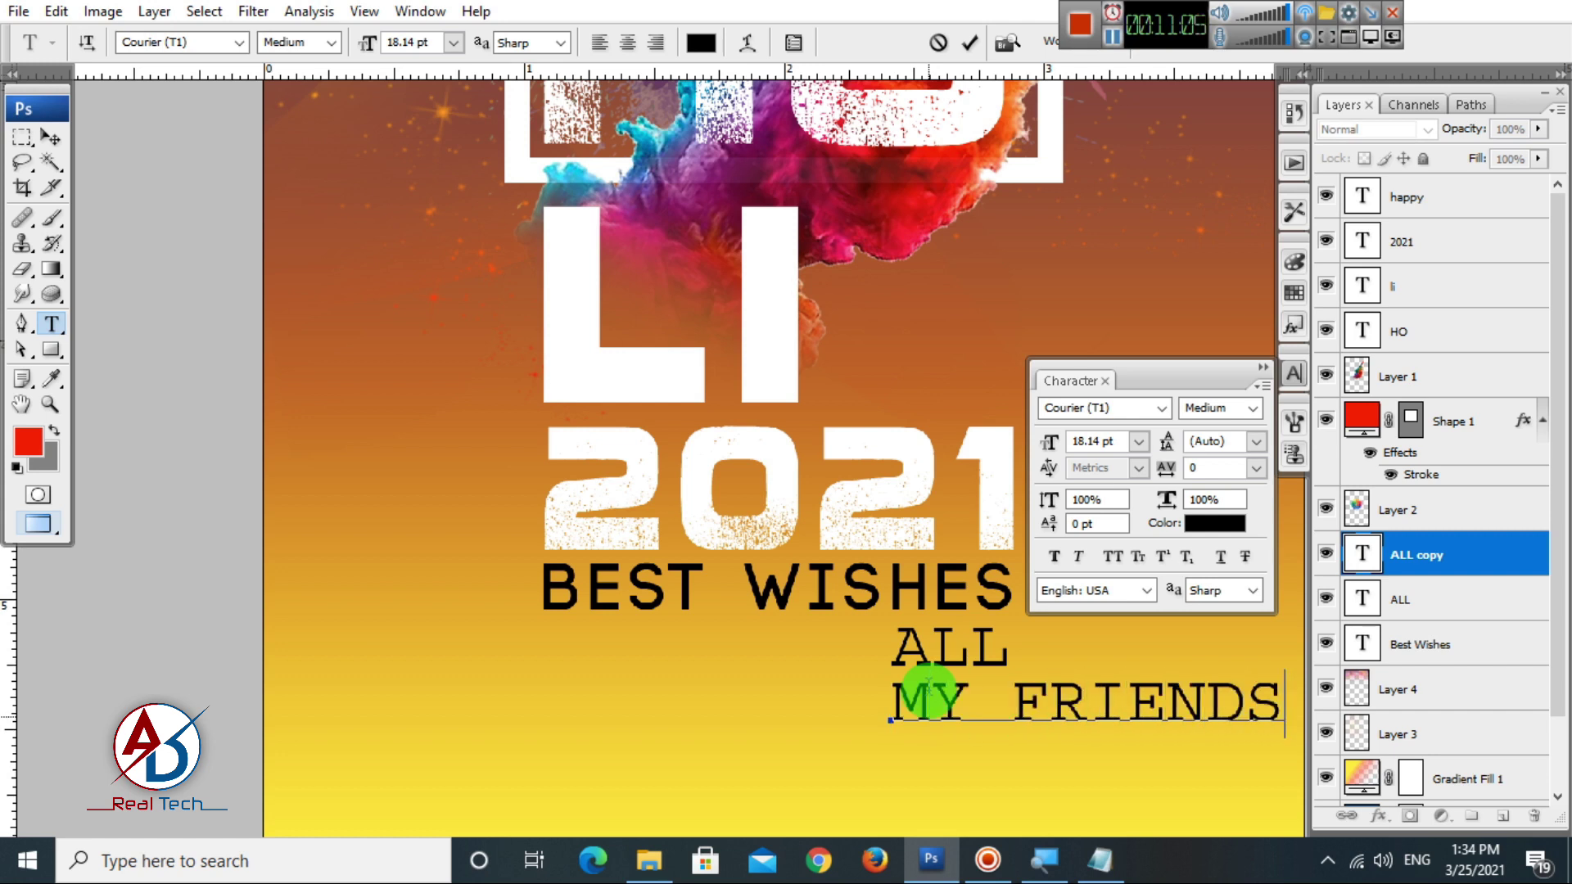
key(ctrl+Return)
Move the MY FRIENDS text sideways so that it starts near the left edge of Best Wishes.
key(v)
drag(782, 689, 723, 656)
scroll(729, 660, down, 3)
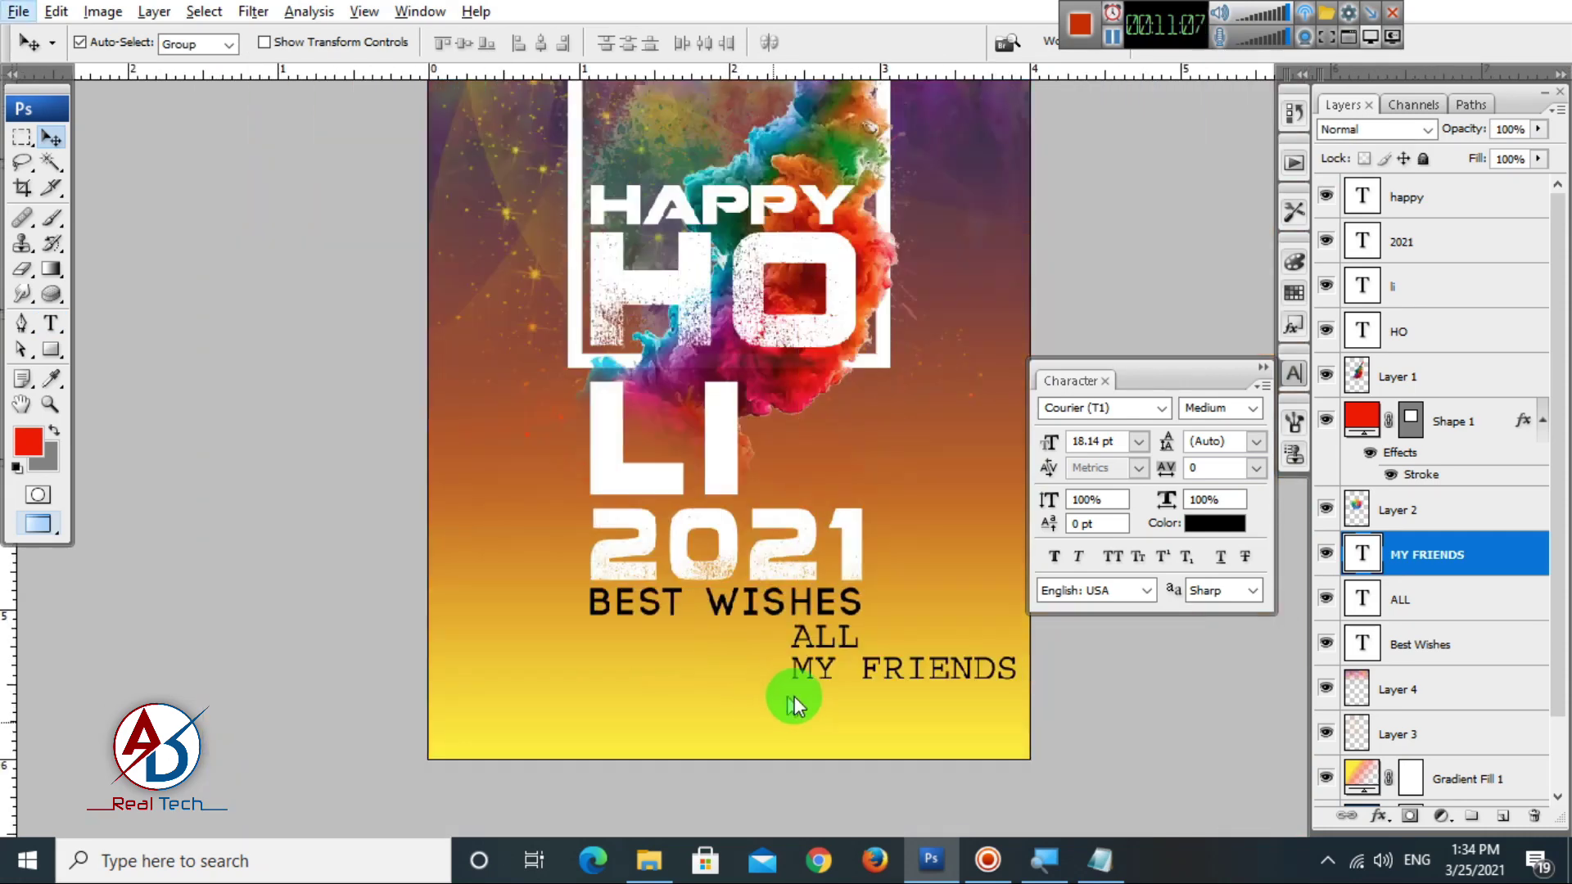
drag(861, 708, 937, 729)
drag(873, 688, 666, 687)
scroll(686, 699, up, 3)
drag(831, 737, 775, 689)
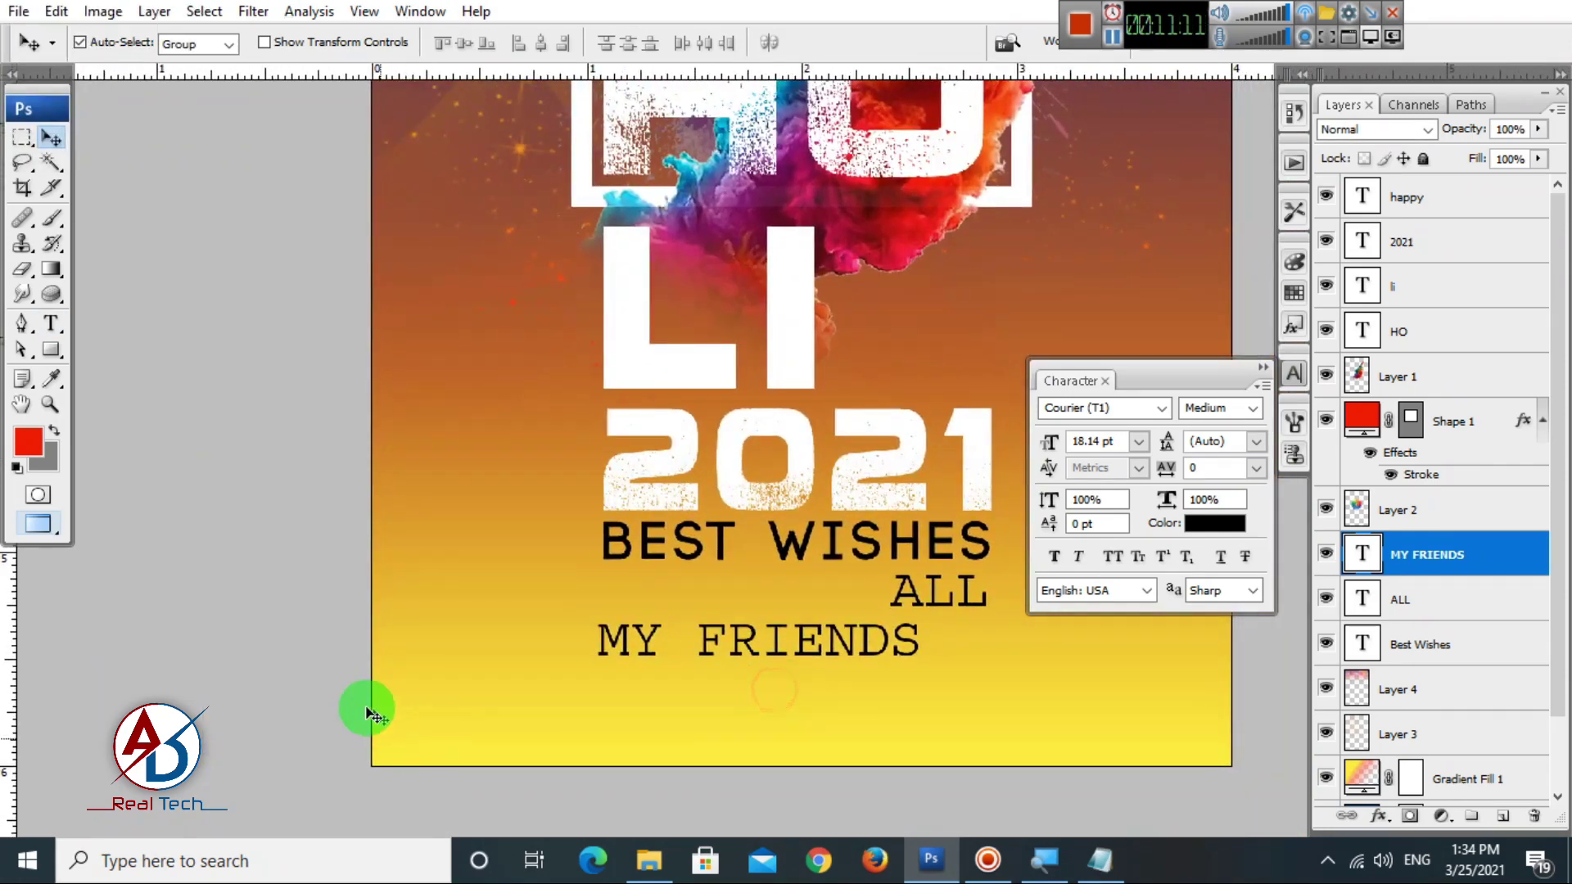
Add a vertical guide along the left edge of the lettering and align the start of MY FRIENDS to it.
drag(8, 684, 606, 733)
drag(656, 649, 656, 645)
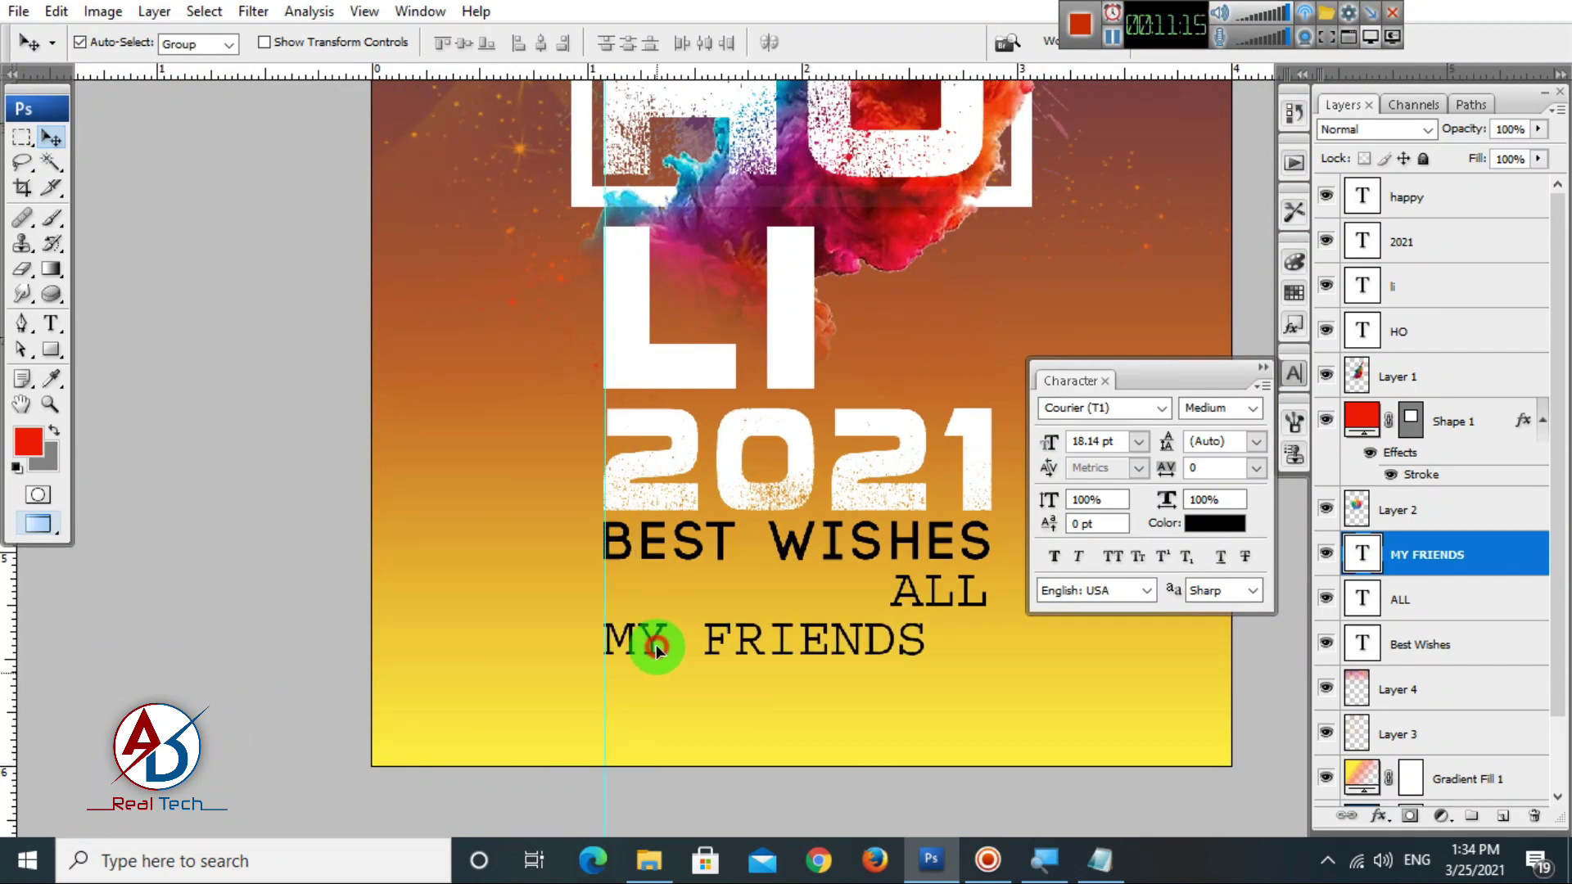
key(ctrl+t)
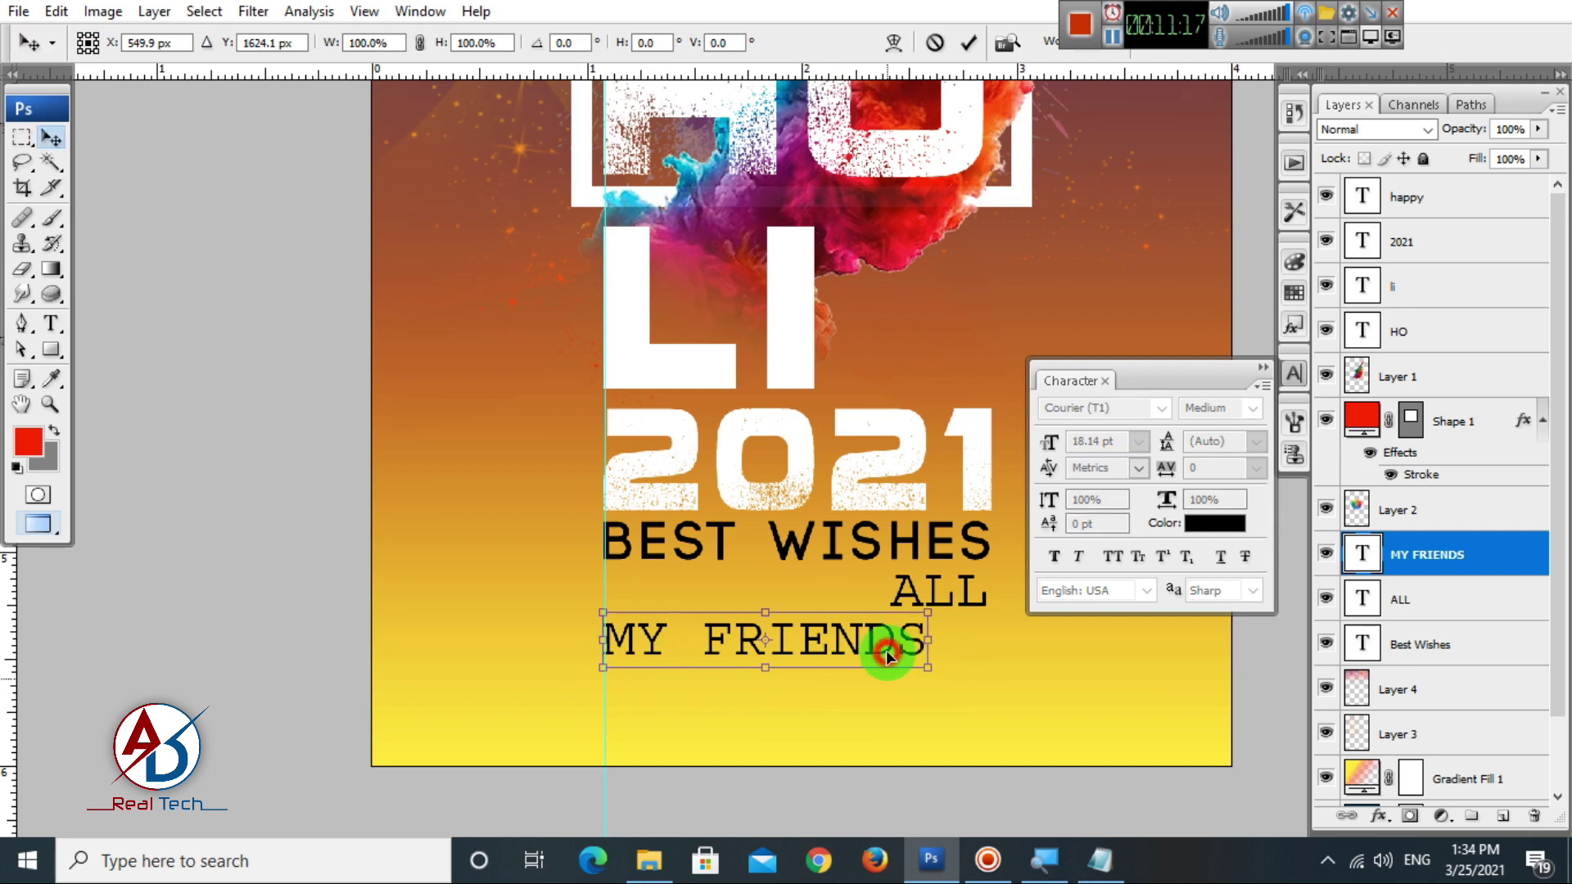
key(Return)
Set the MY FRIENDS text's tracking to 120 so that it spans the width of Best Wishes.
double_click(766, 655)
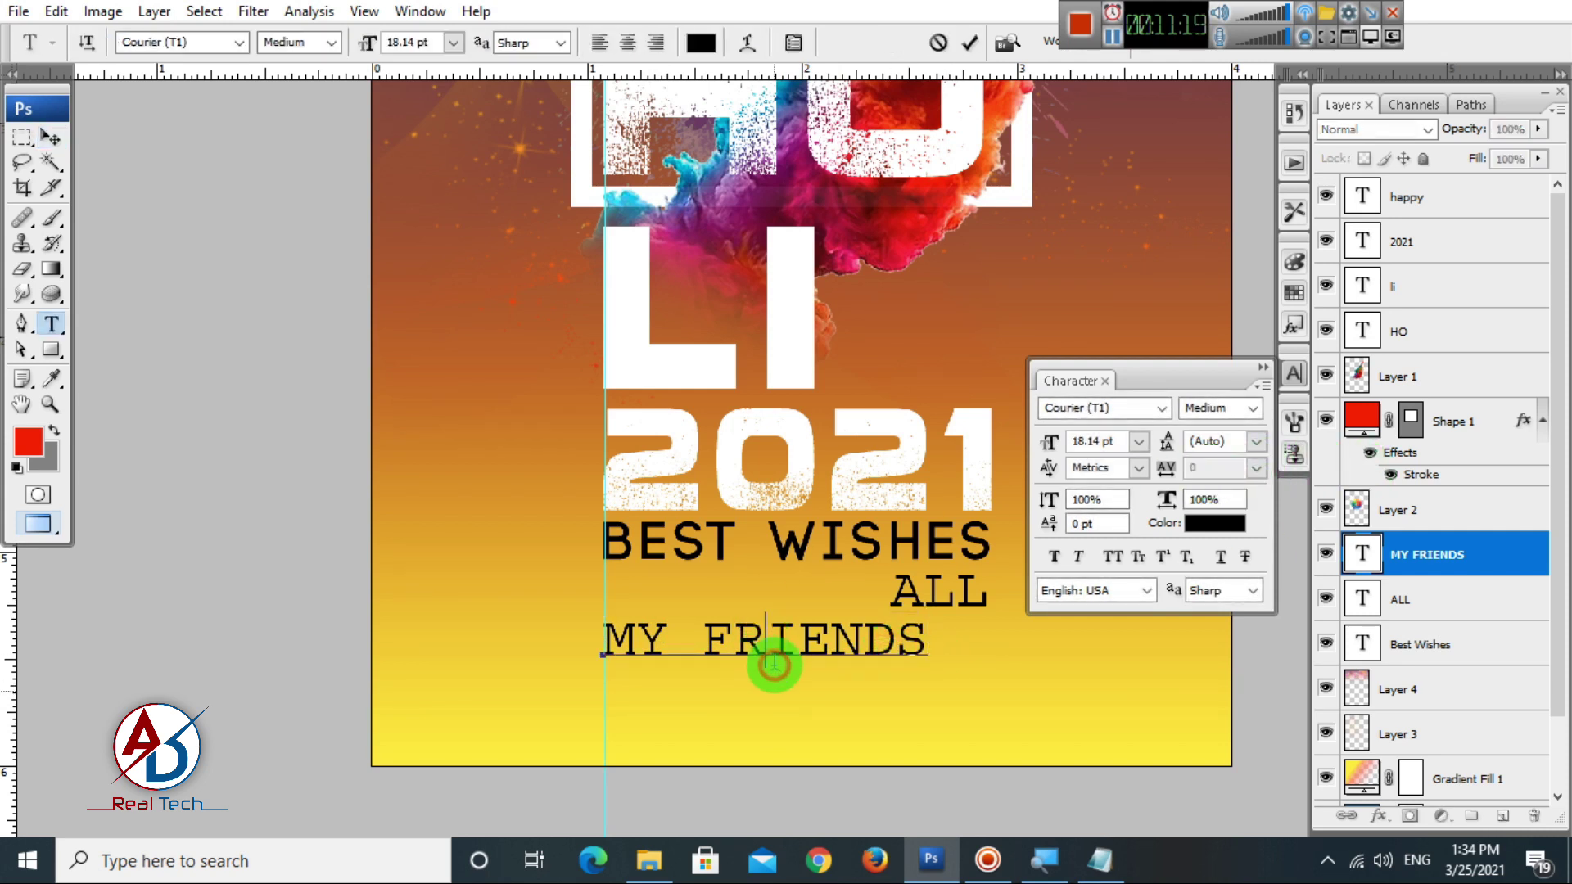
triple_click(775, 665)
click(1204, 469)
scroll(1208, 469, up, 4)
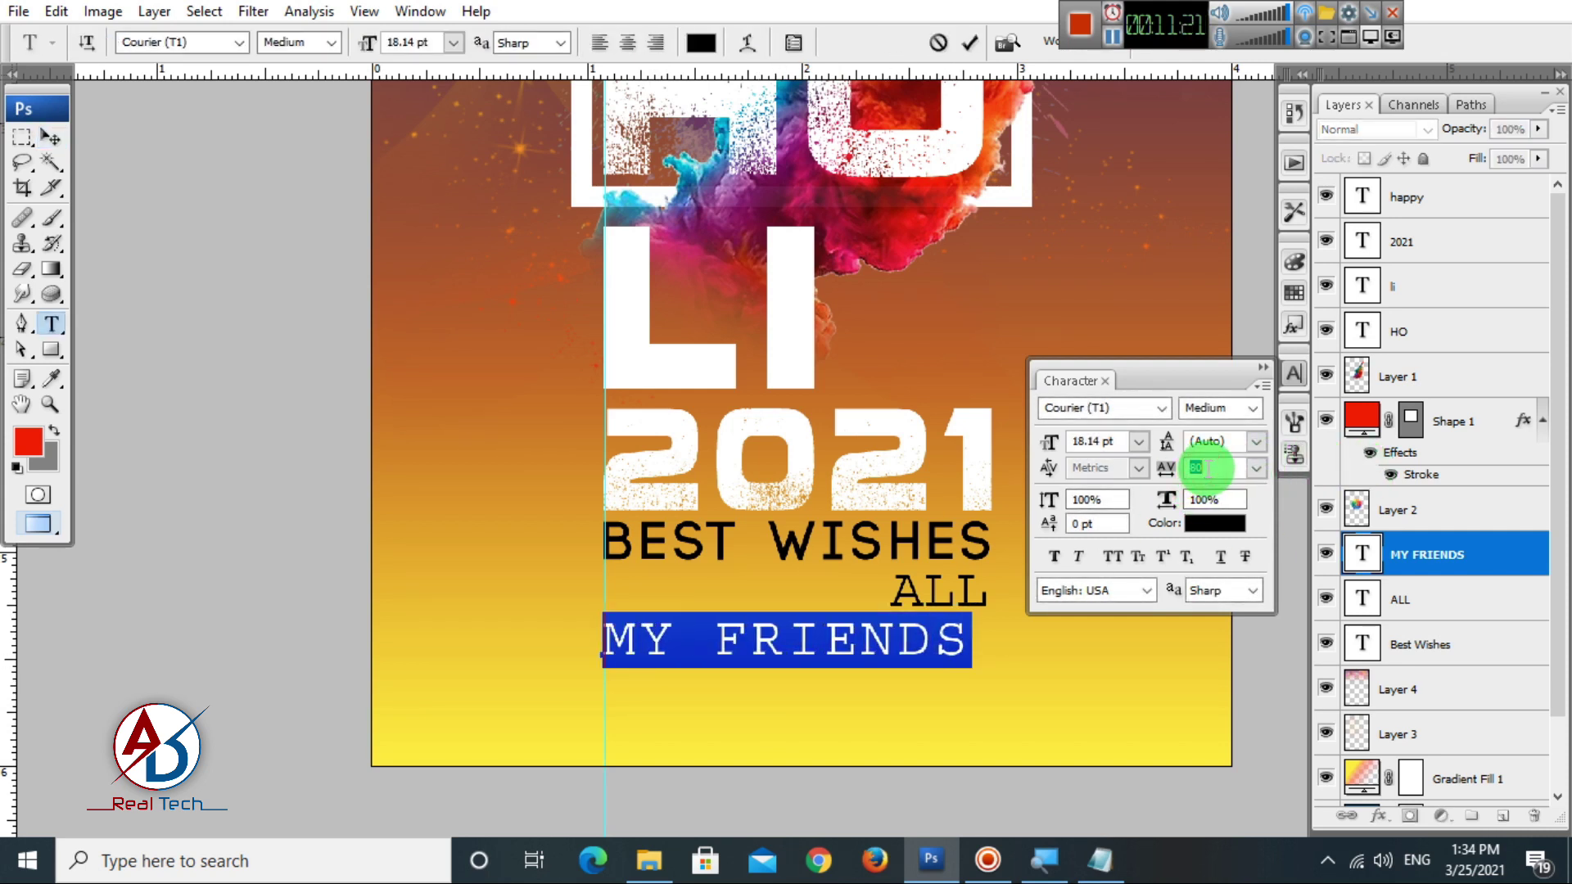
scroll(1208, 470, up, 4)
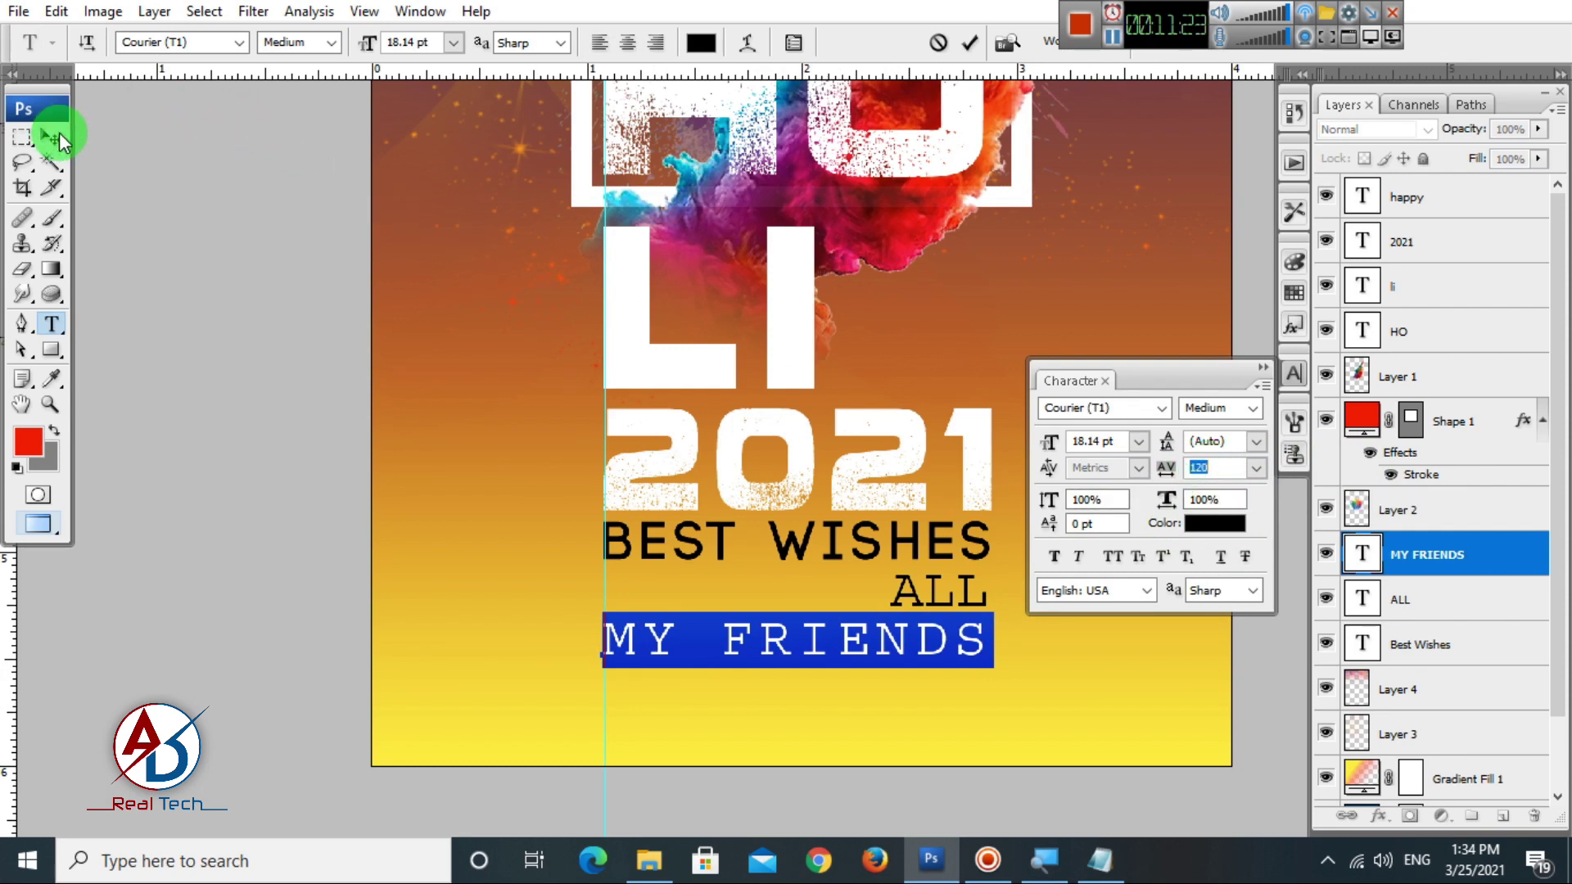
click(50, 136)
Move the ALL text to the vertical guide, between Best Wishes and MY FRIENDS.
key(ctrl+minus)
key(ctrl+minus)
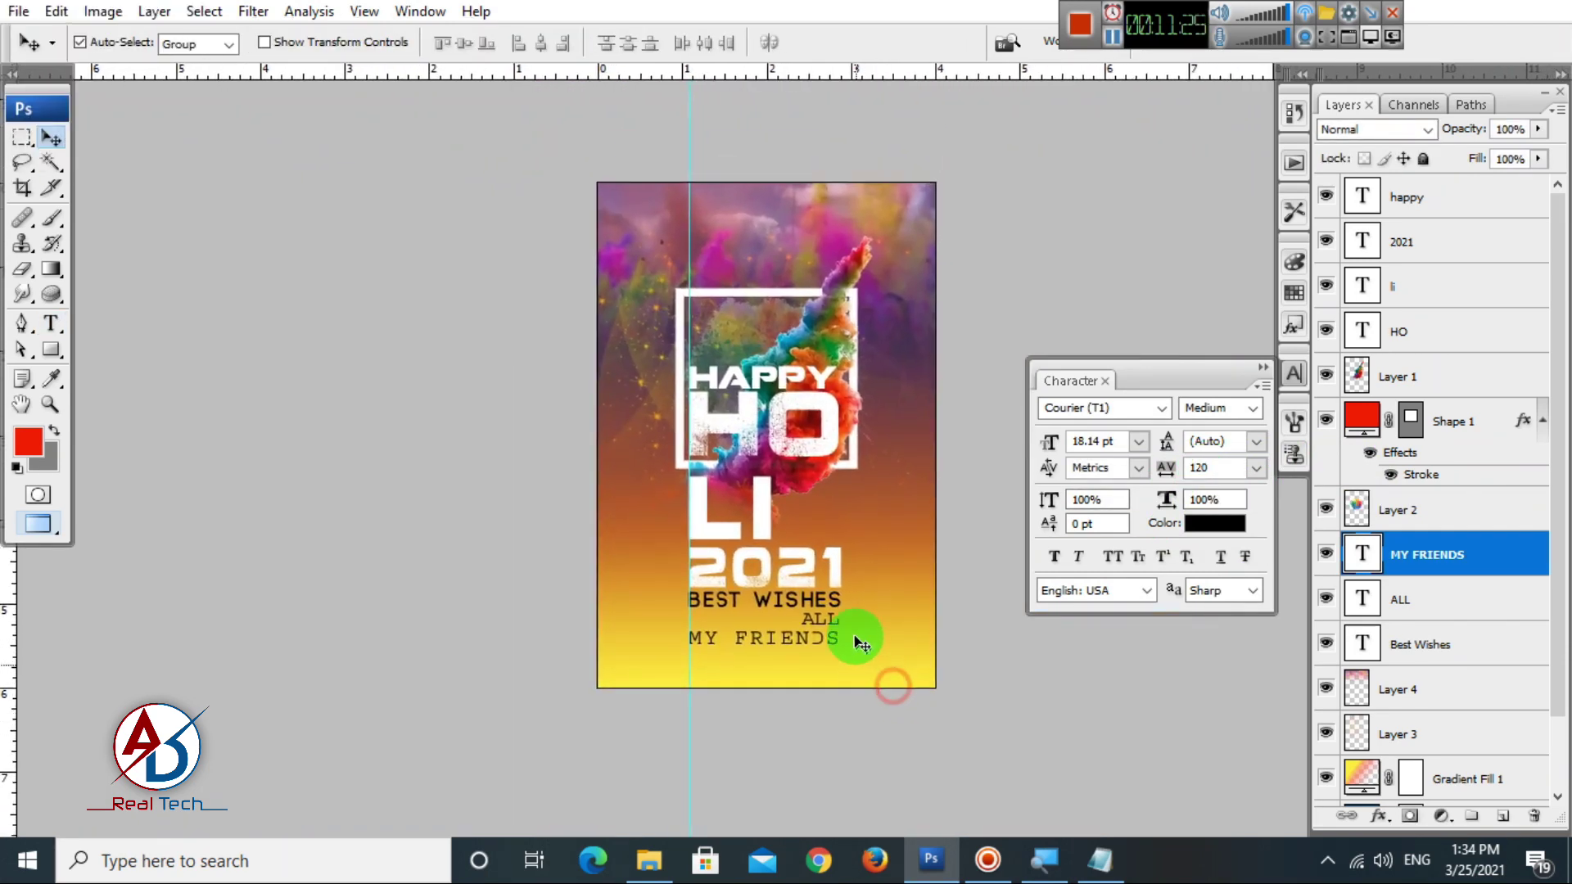
scroll(860, 643, up, 3)
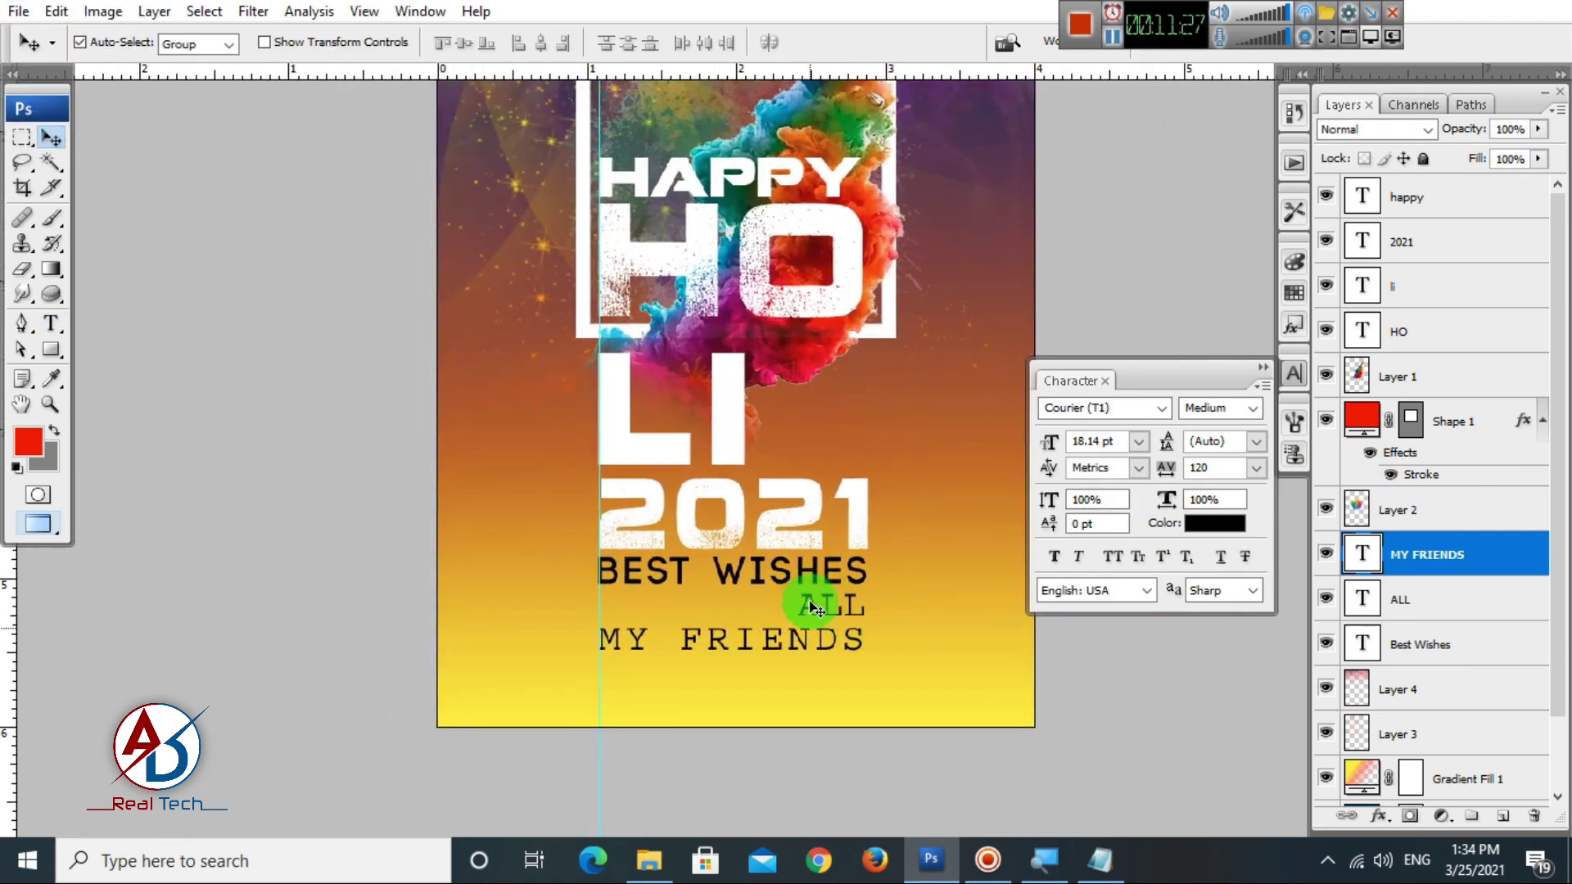
drag(812, 607, 593, 602)
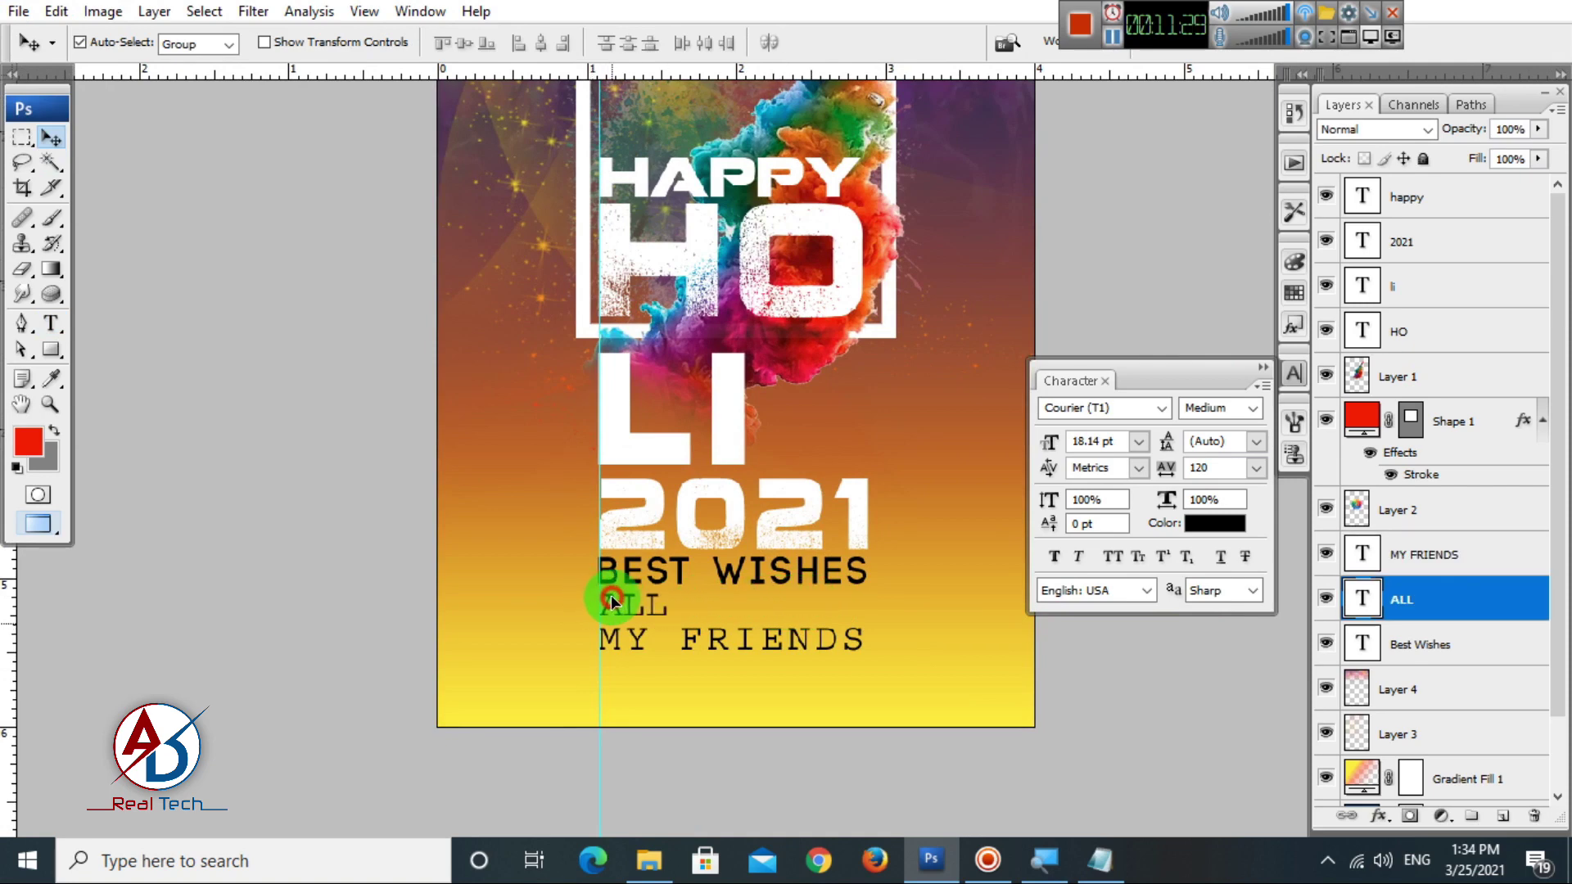
Review the whole poster's layout, checking the lettering block against the frame, smoke and background.
scroll(754, 597, down, 2)
click(920, 656)
scroll(829, 608, down, 2)
scroll(828, 604, up, 3)
key(alt+space)
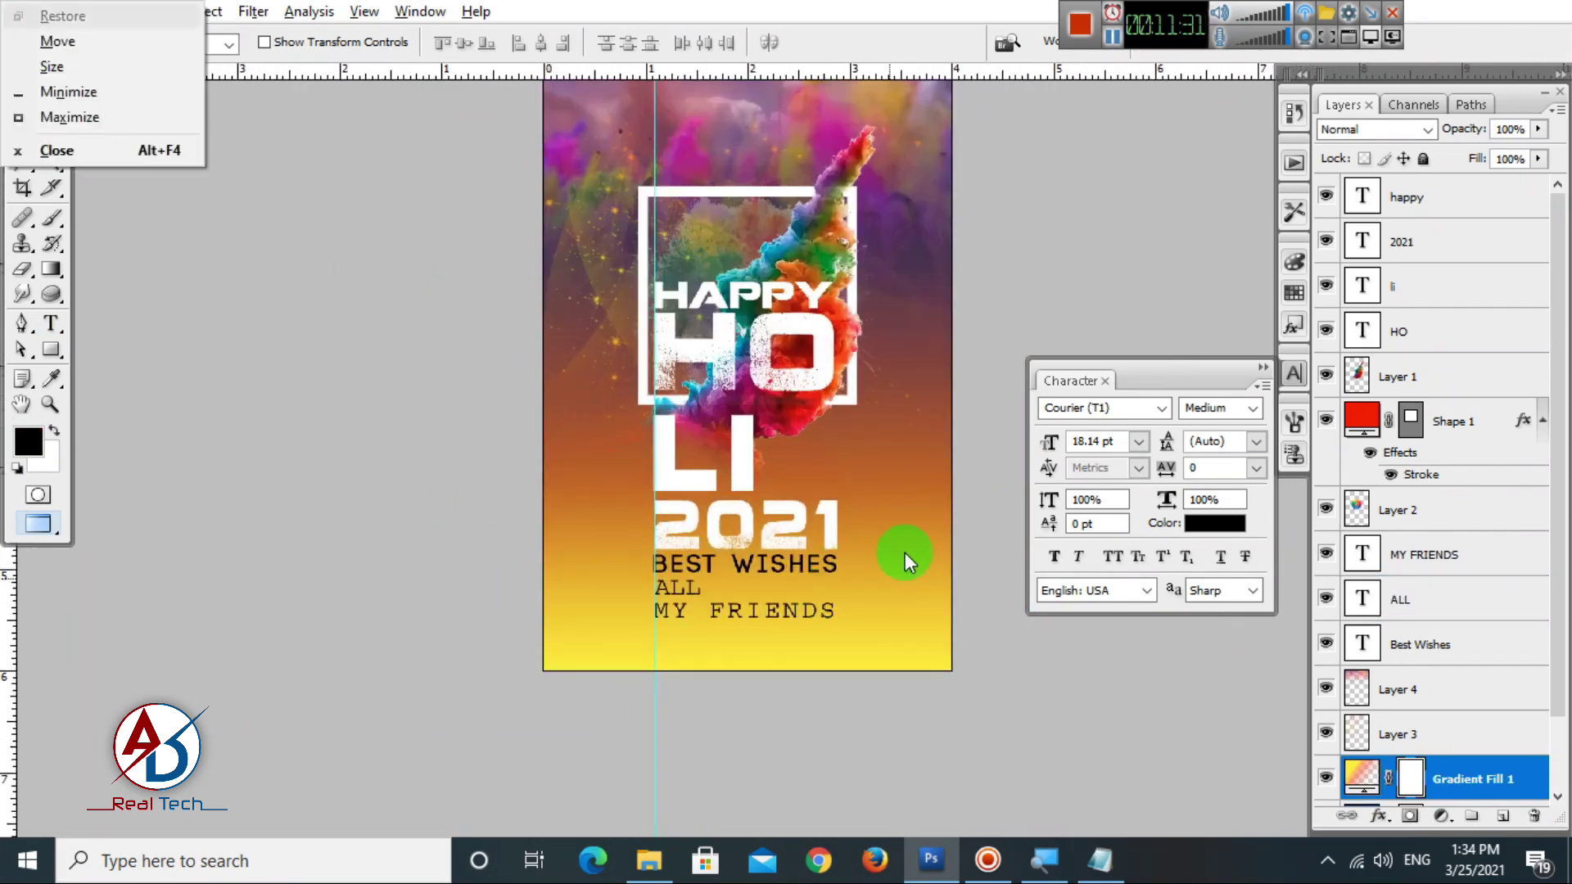
drag(905, 561, 921, 640)
scroll(845, 578, down, 4)
scroll(844, 578, up, 4)
scroll(788, 542, up, 1)
key(alt+space)
drag(890, 587, 897, 611)
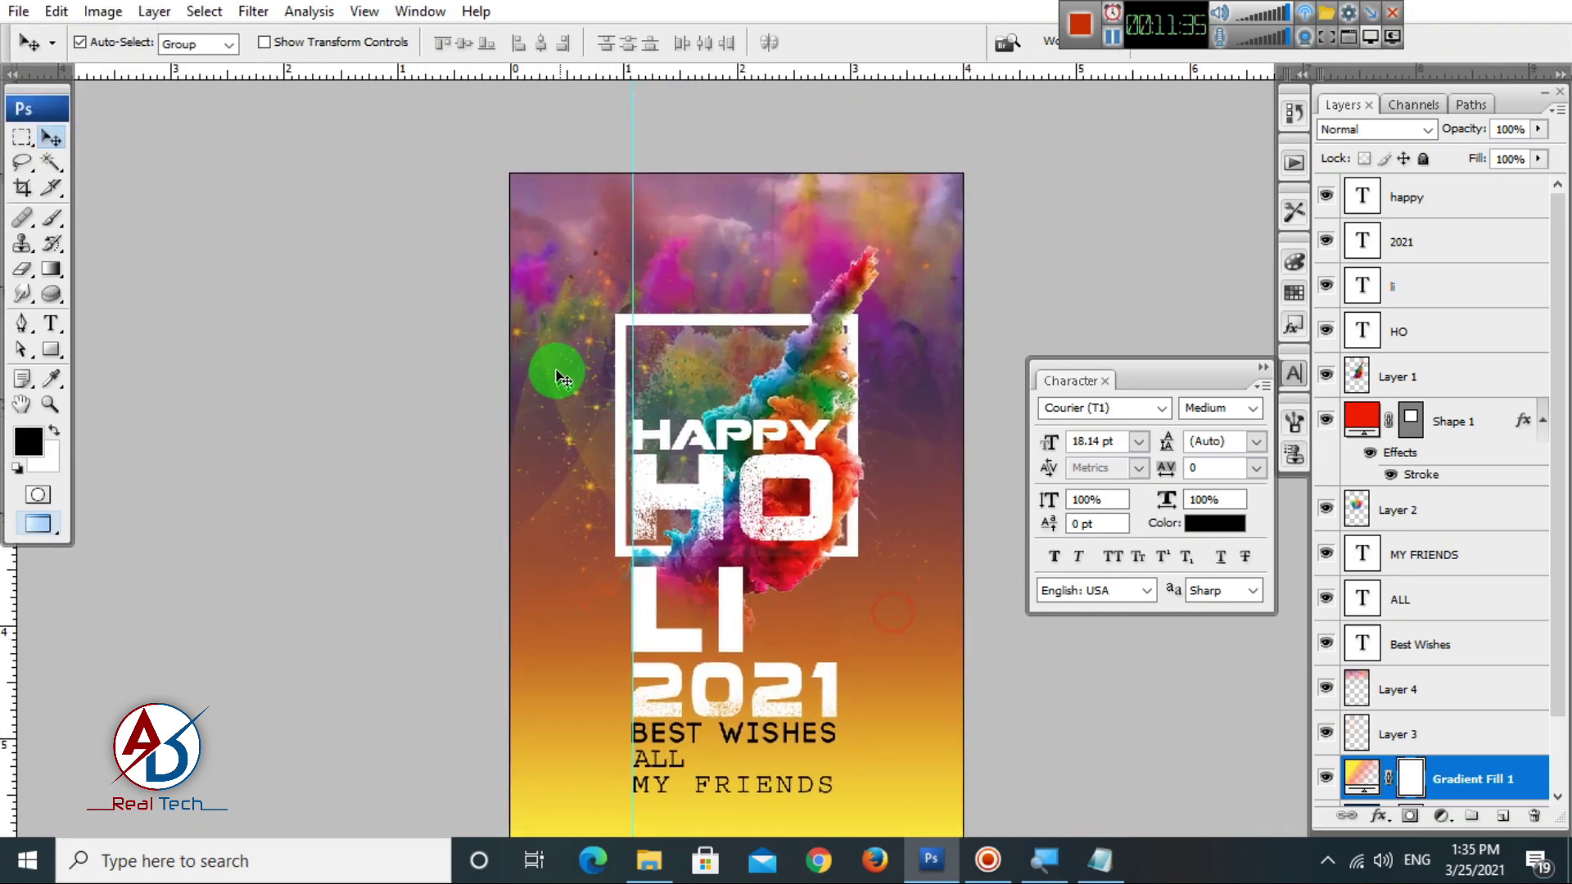
scroll(805, 426, down, 4)
scroll(801, 430, up, 2)
key(alt+space)
mouse_move(880, 534)
mouse_down()
mouse_move(871, 491)
mouse_move(886, 556)
mouse_up()
scroll(840, 529, down, 3)
scroll(838, 530, up, 3)
key(alt+space)
scroll(824, 530, down, 2)
scroll(824, 531, up, 2)
key(alt+space)
click(801, 606)
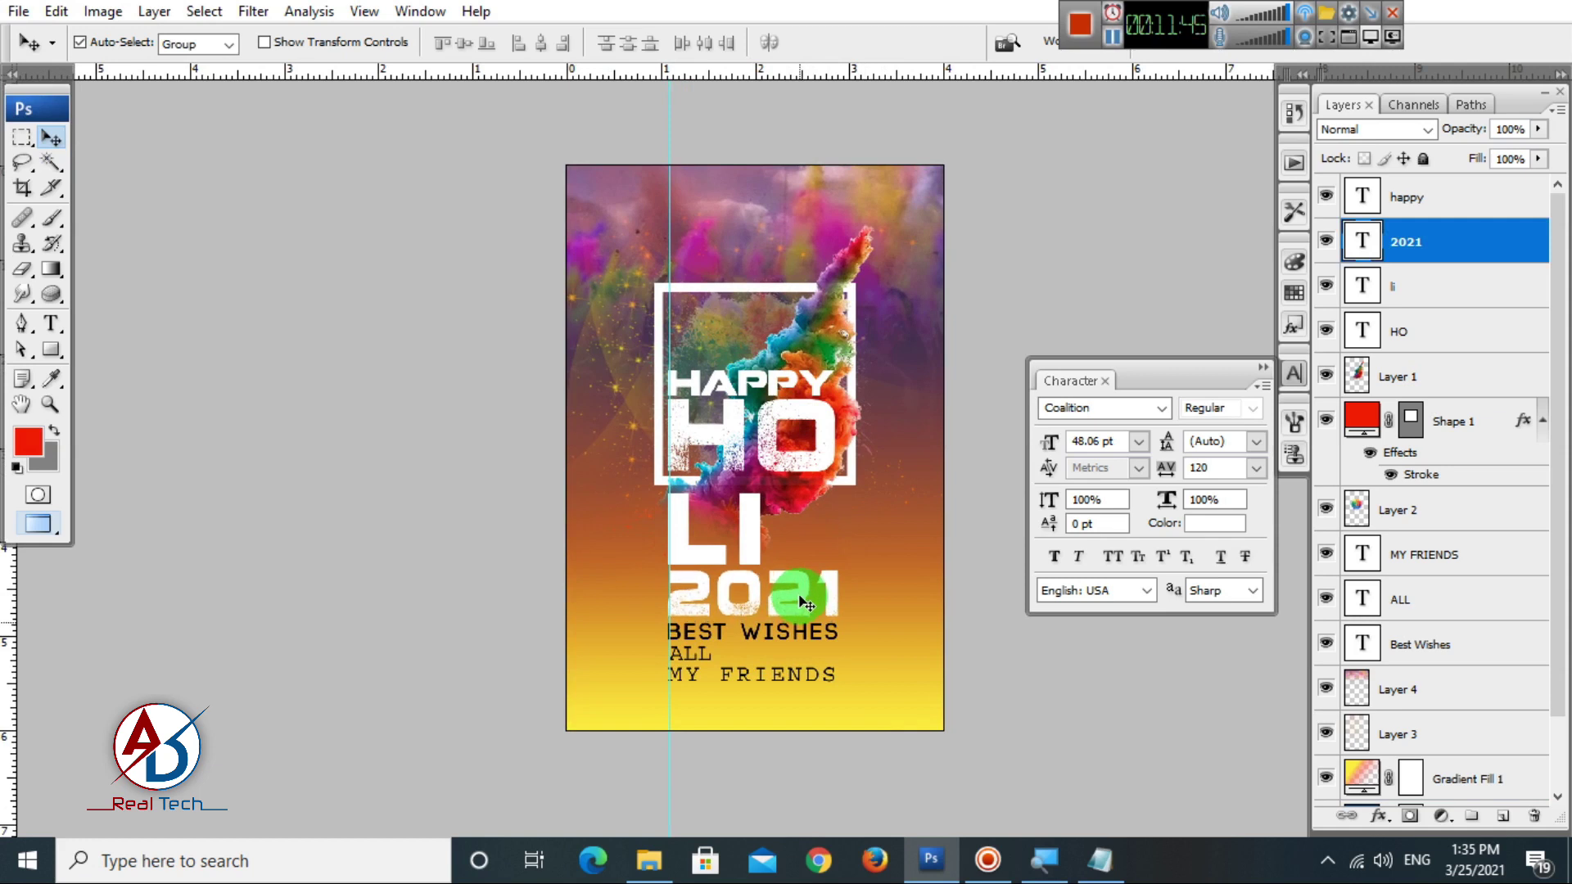
scroll(800, 586, up, 1)
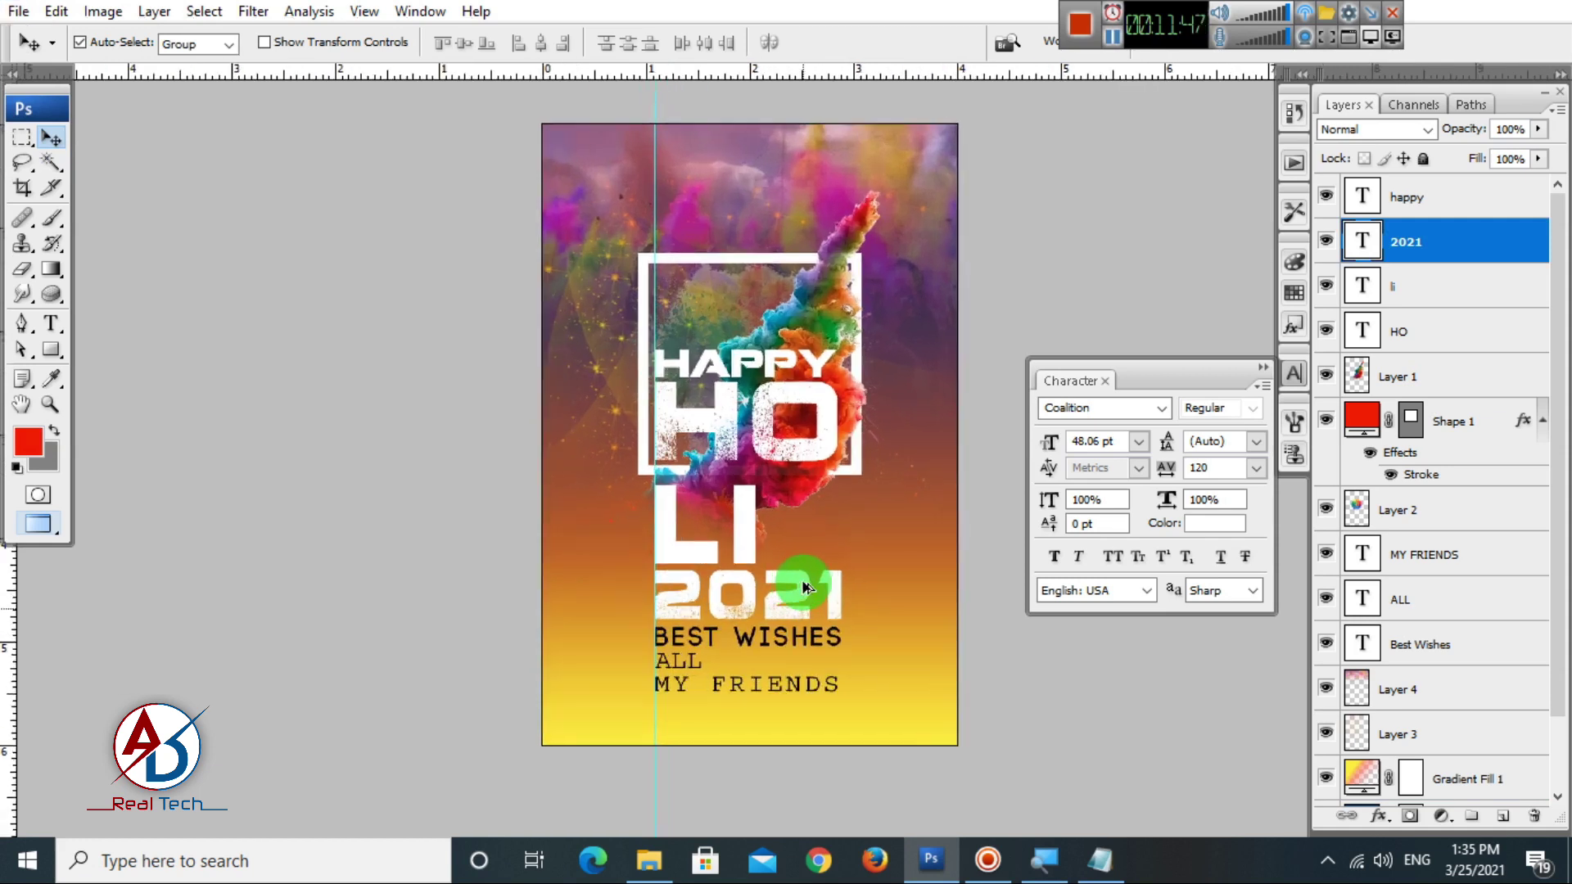
scroll(805, 588, down, 1)
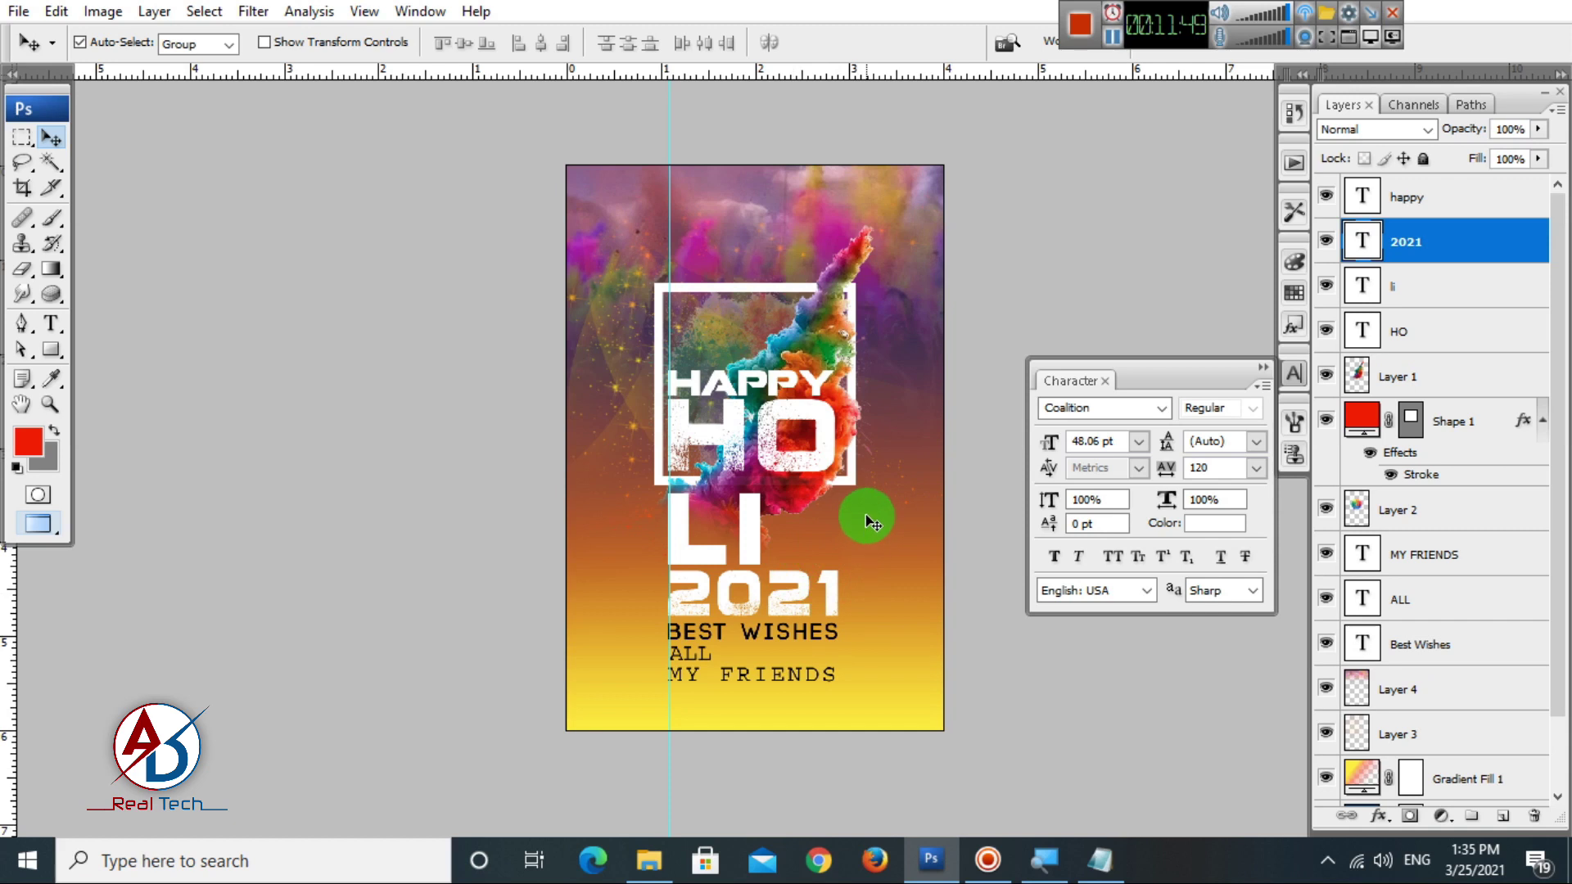
Add a new layer above the happy text and set the Brush tool to size 400.
scroll(829, 655, up, 2)
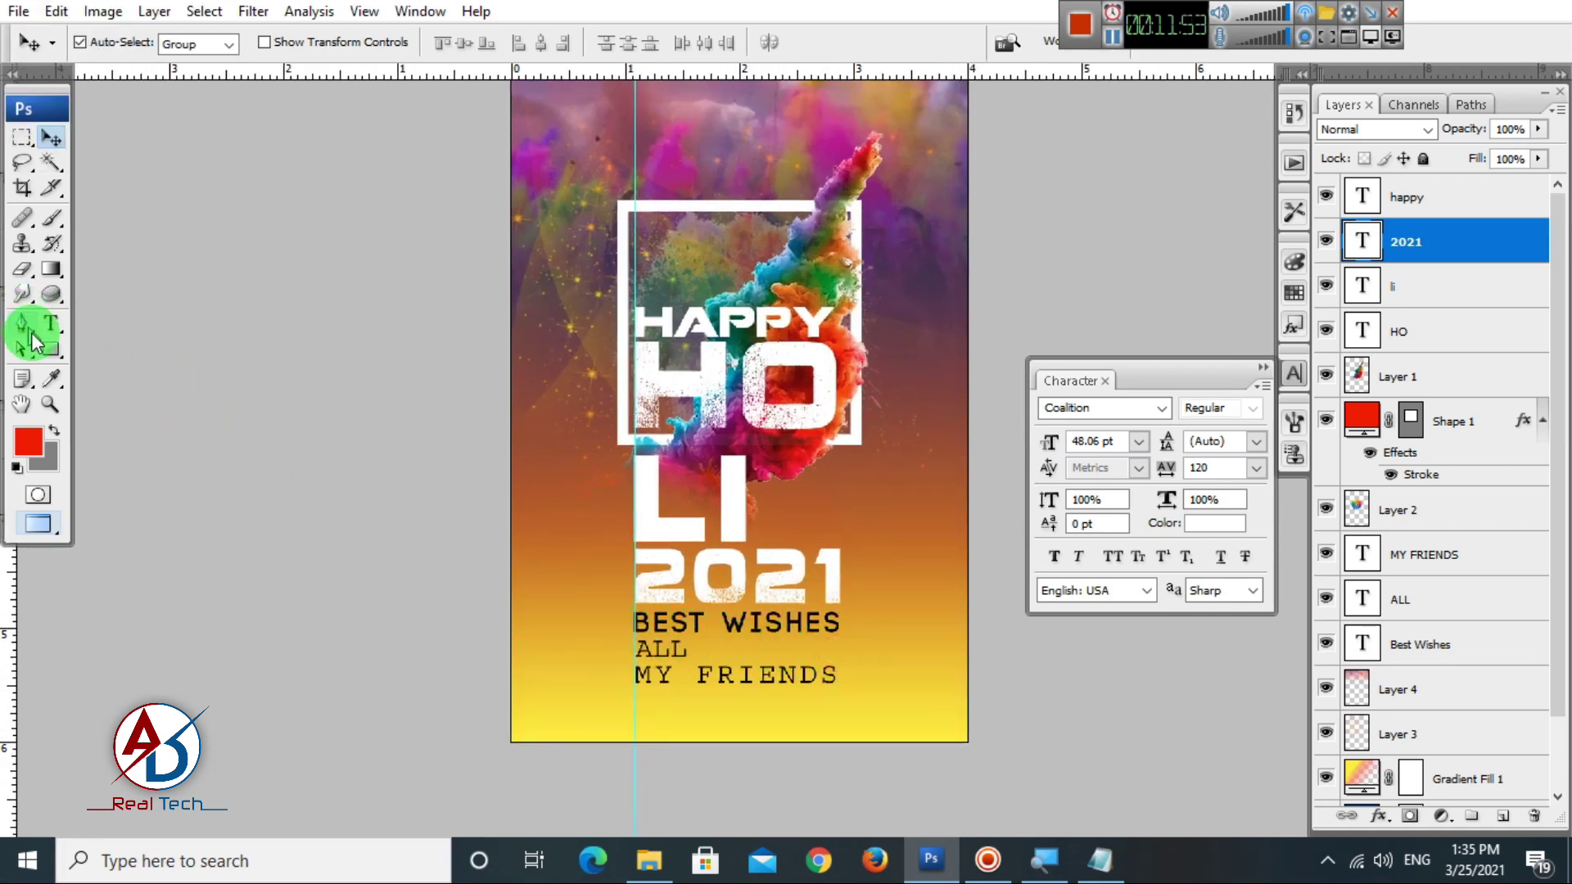
click(1449, 201)
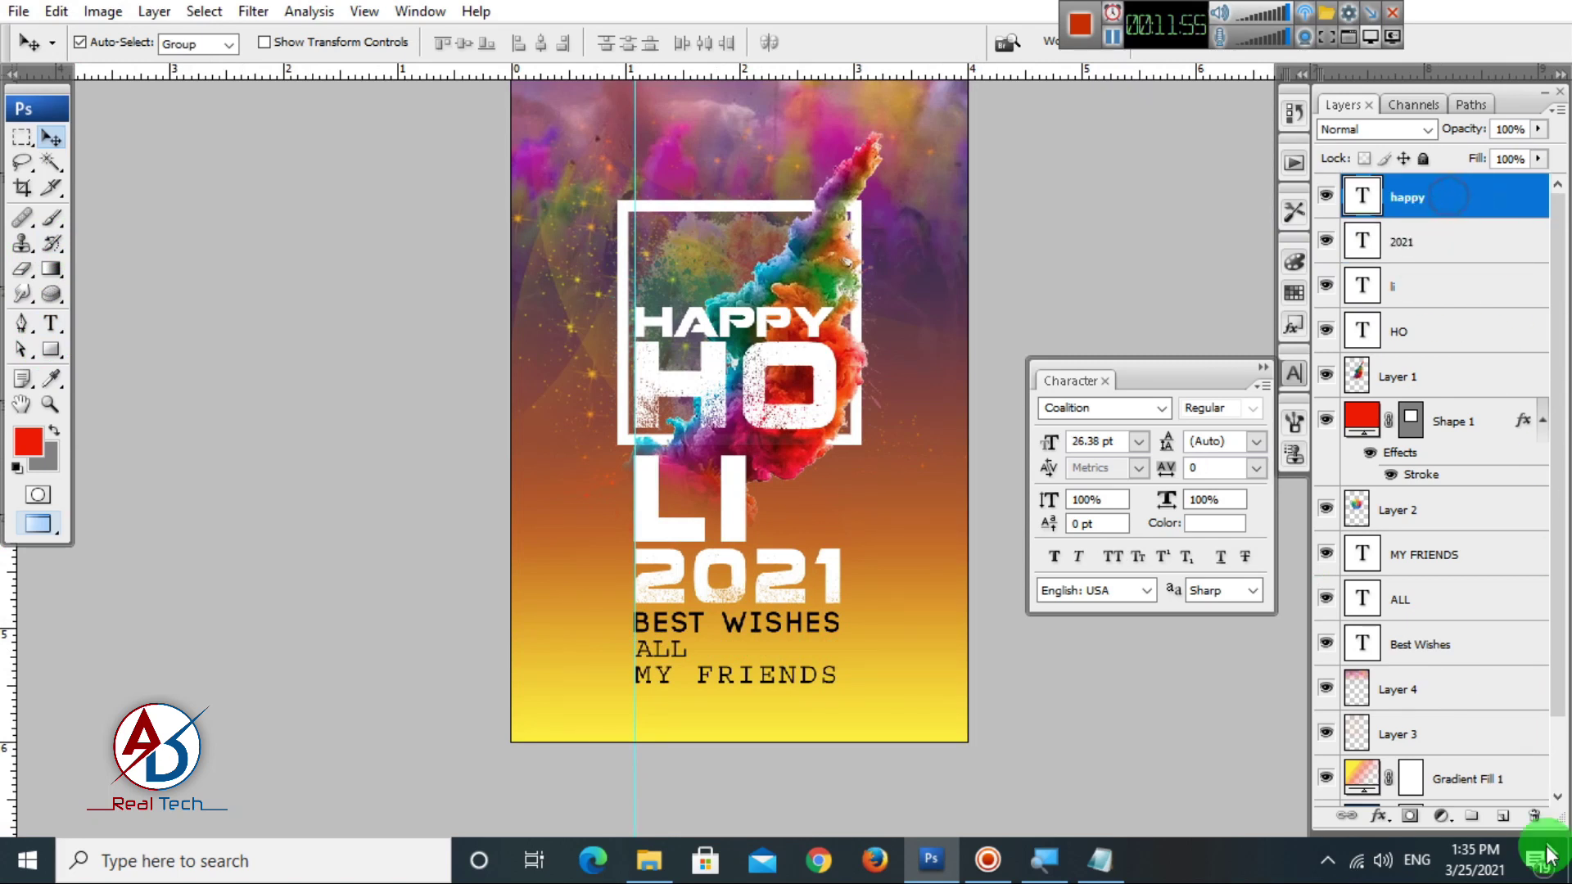
click(1503, 817)
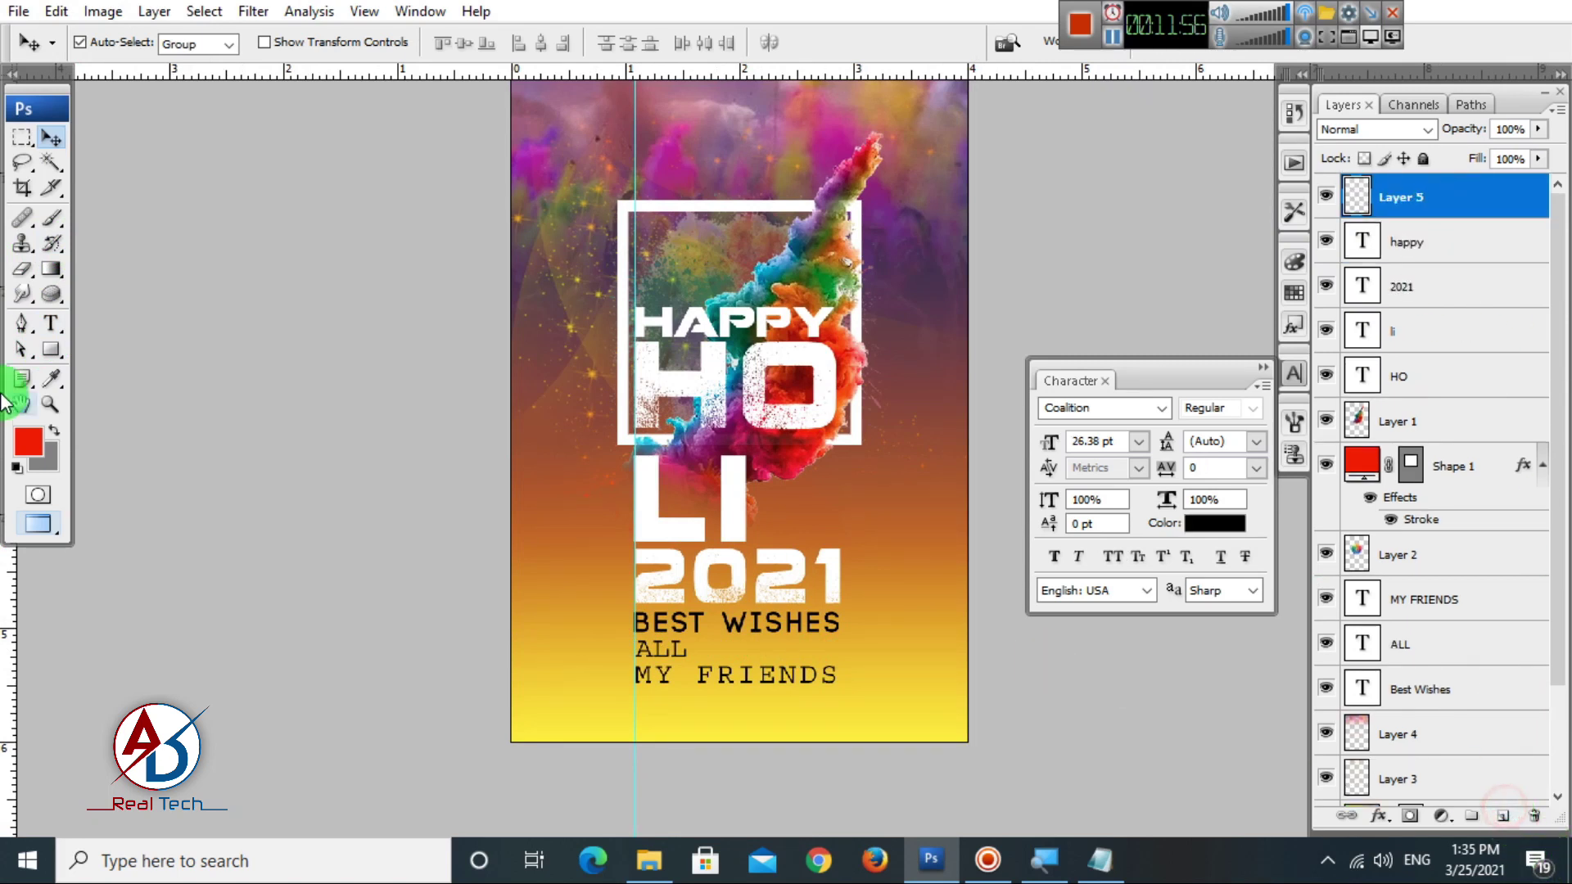
click(55, 221)
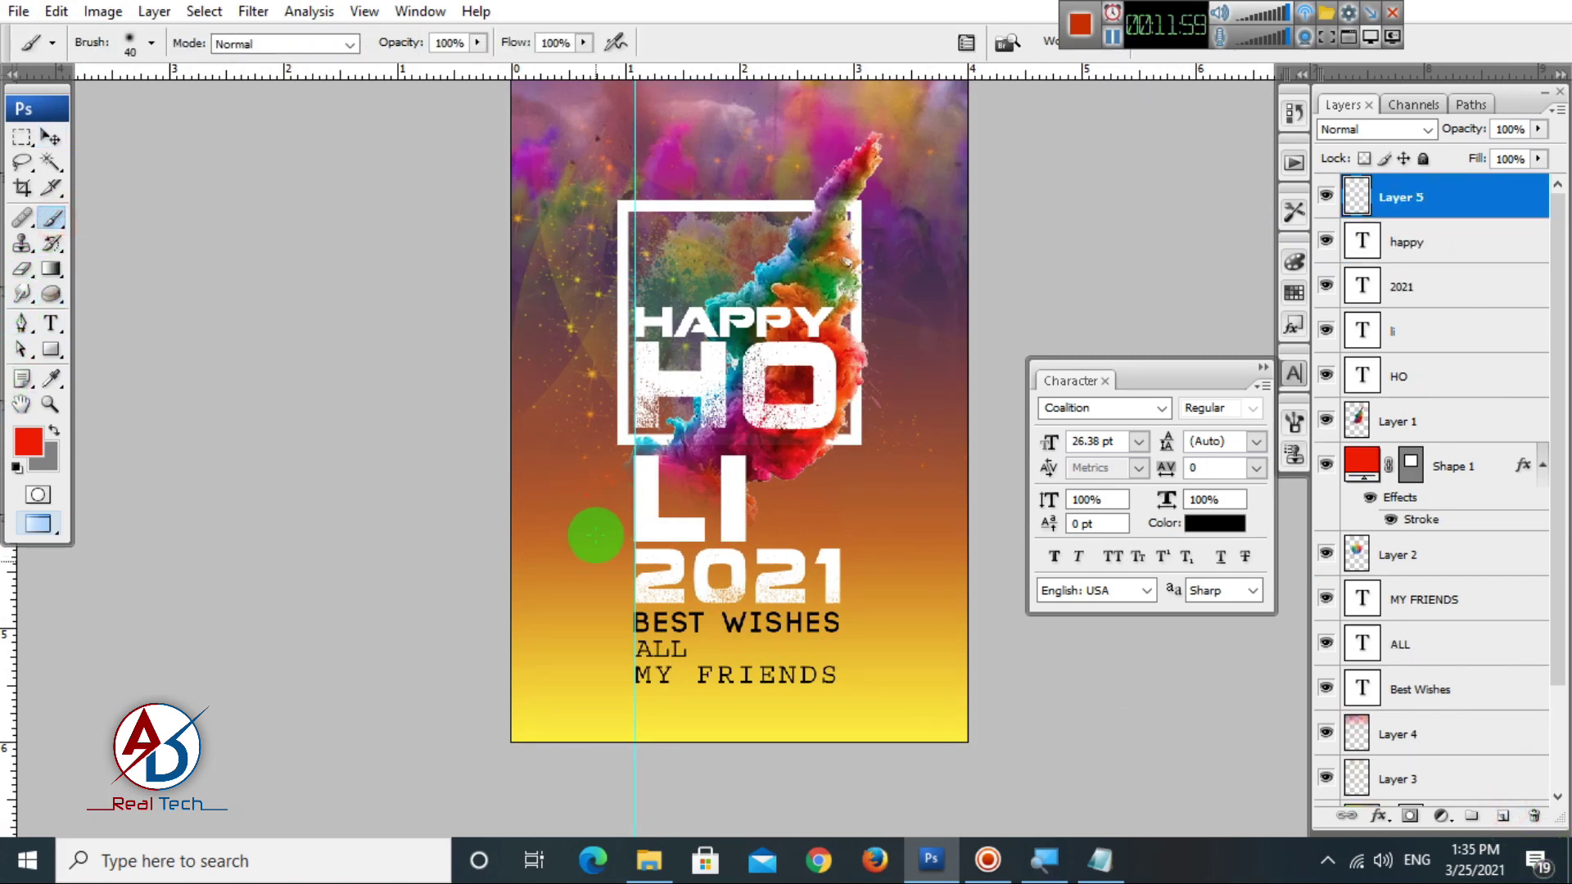
key(bracketleft)
key(bracketleft)
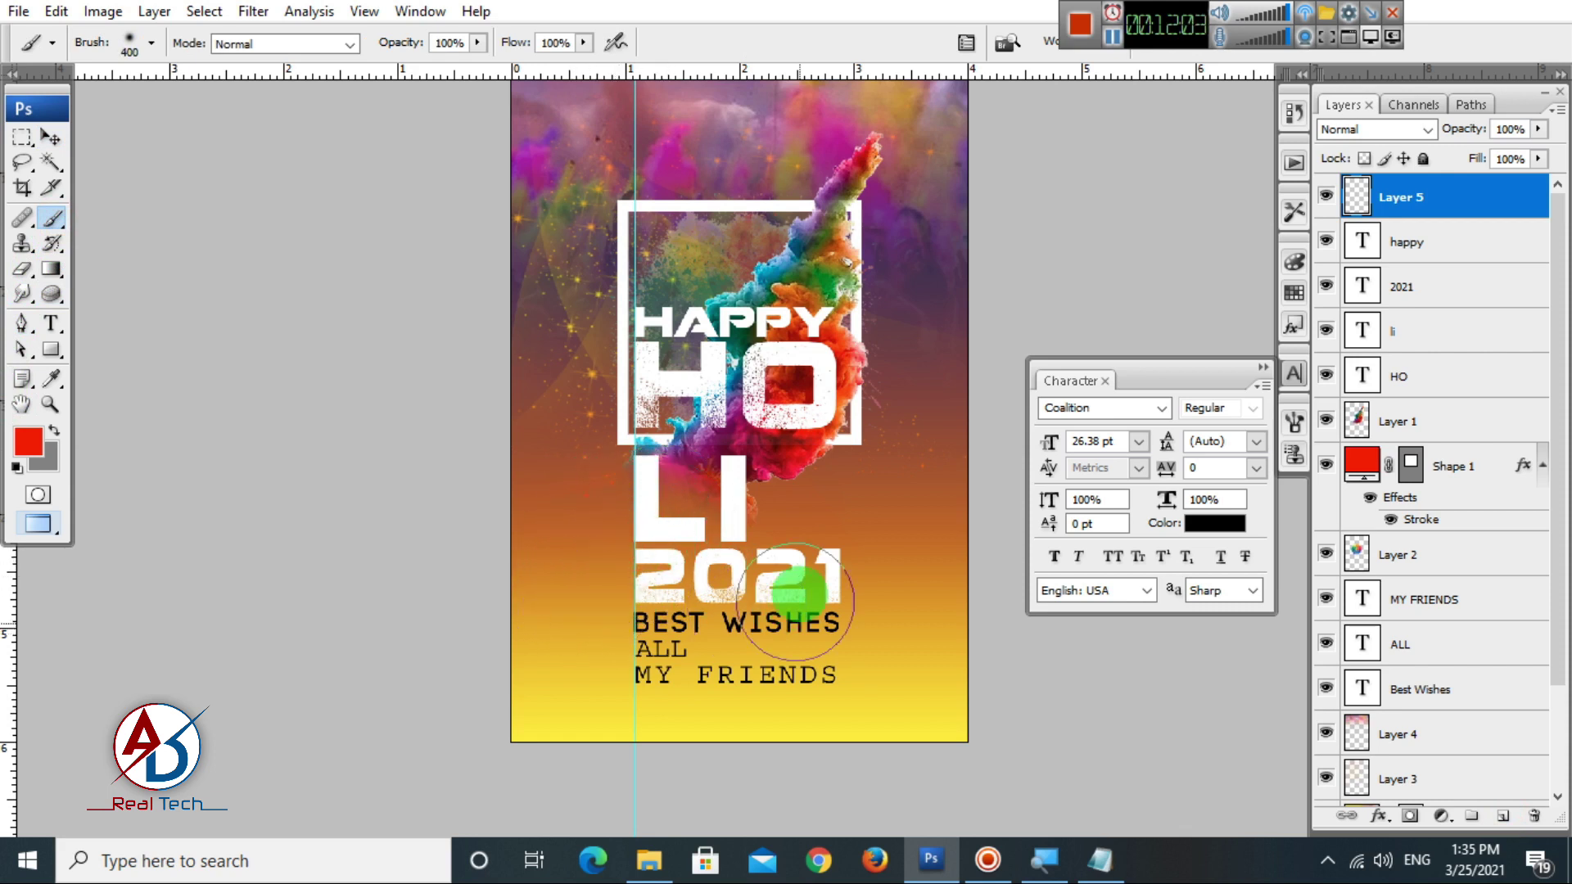
click(759, 567)
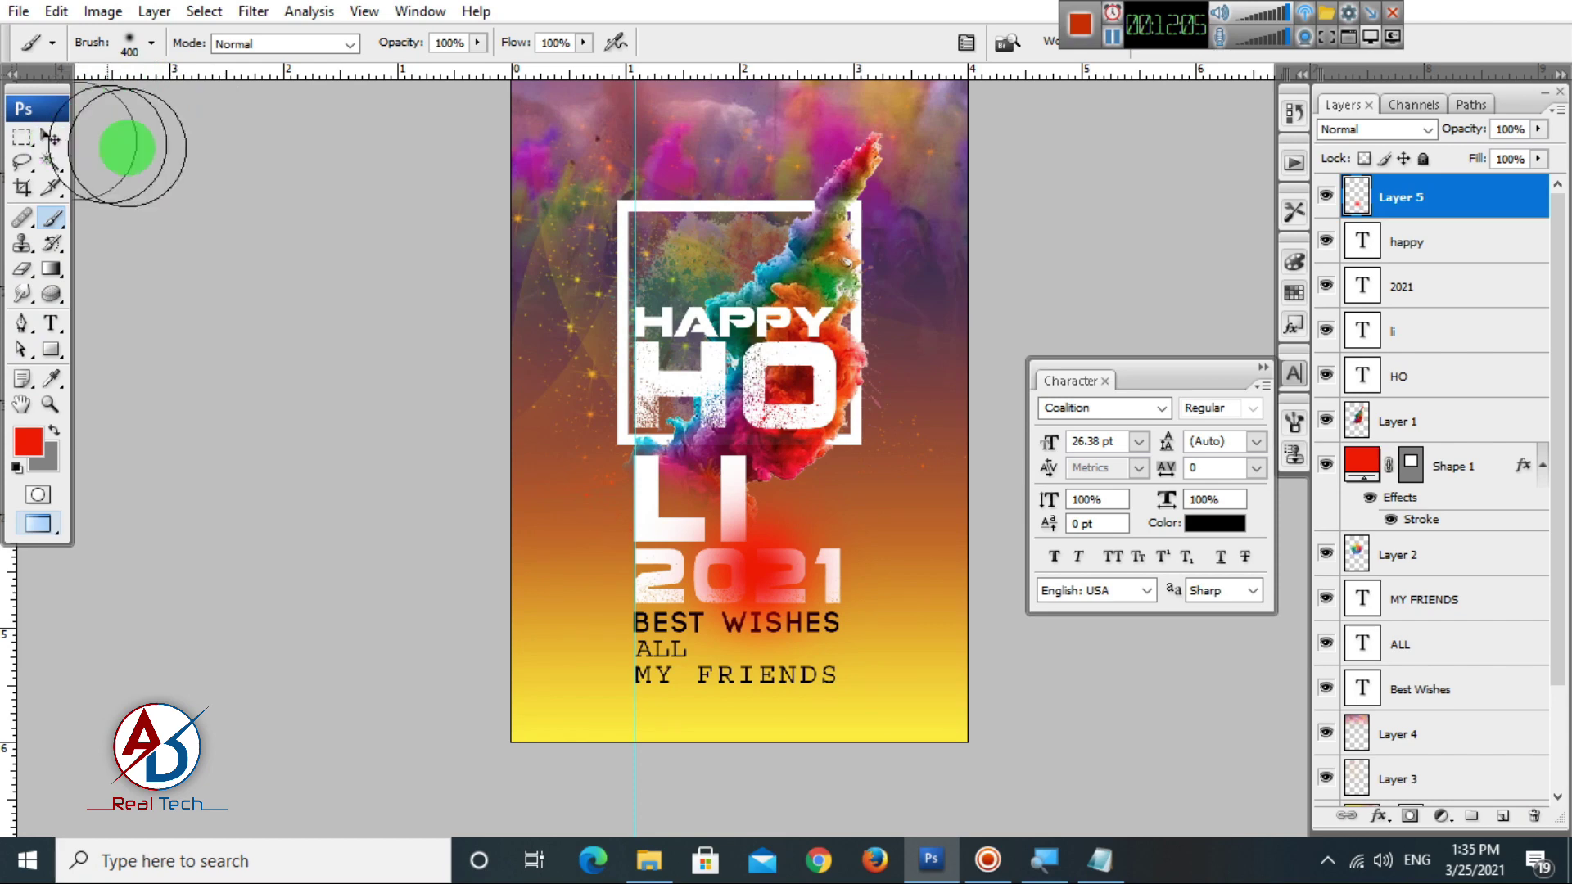
key(ctrl+z)
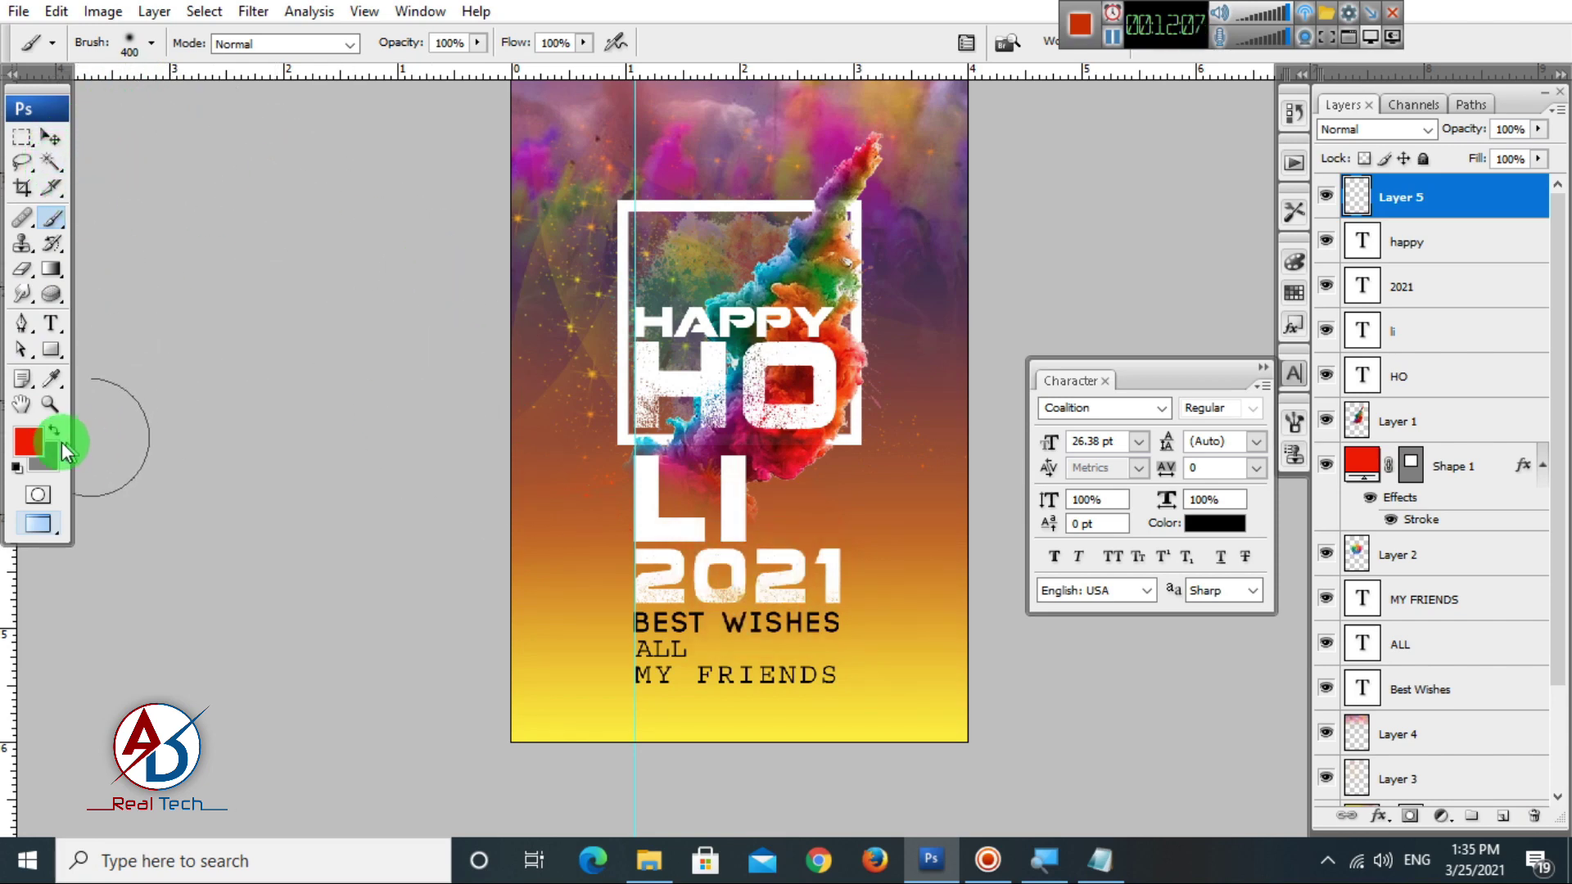
click(28, 441)
key(Escape)
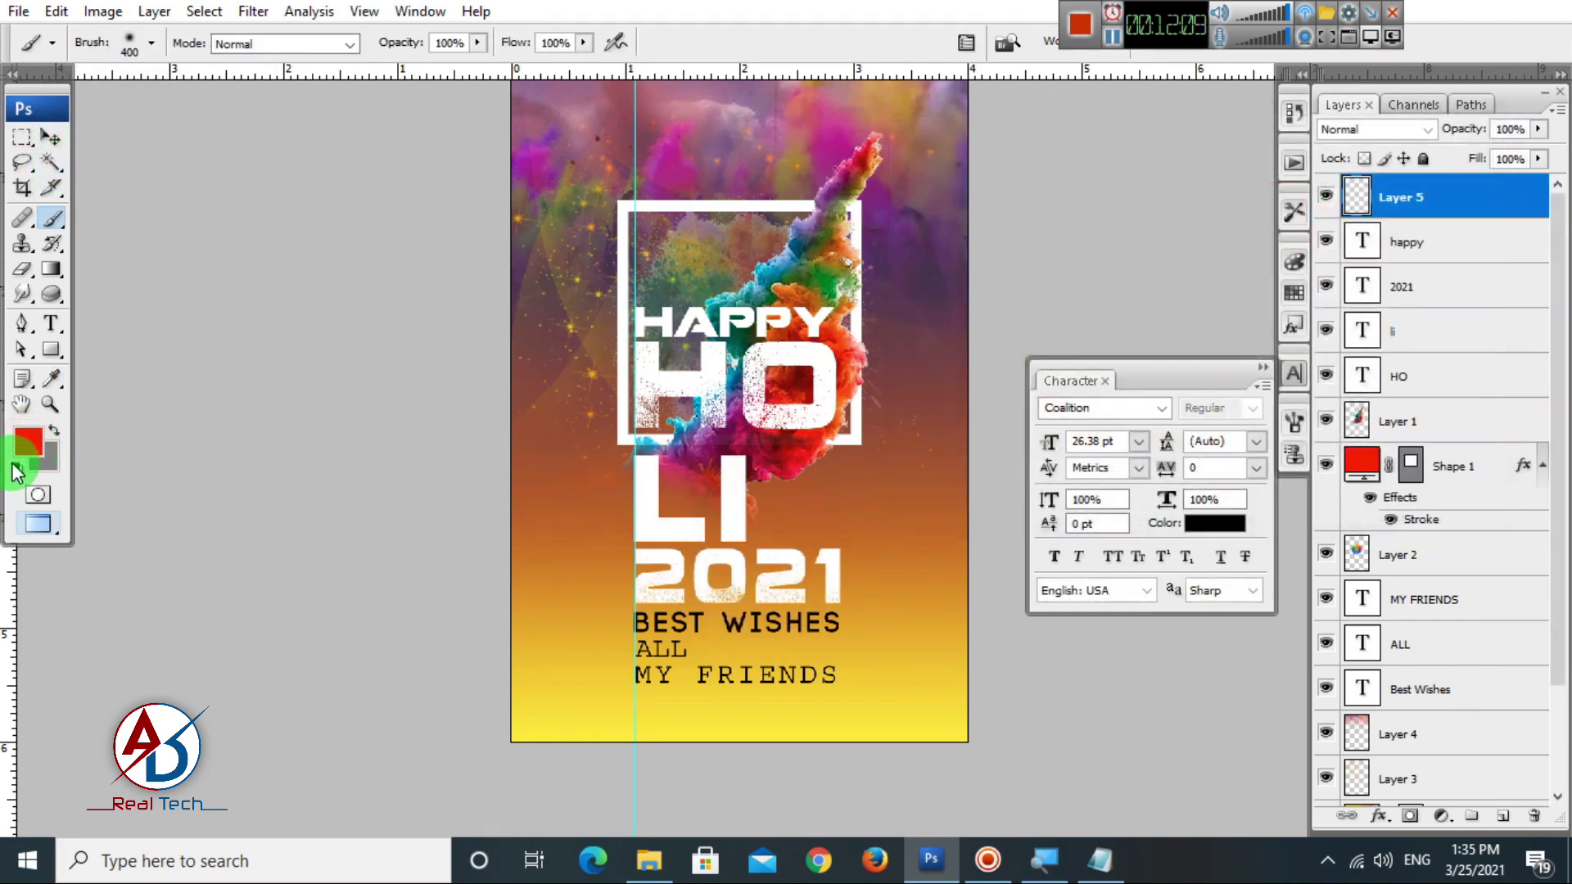
Paint a soft black spot with the default colours and flatten it into a wide shadow across the frame's lower edge.
click(14, 467)
click(709, 621)
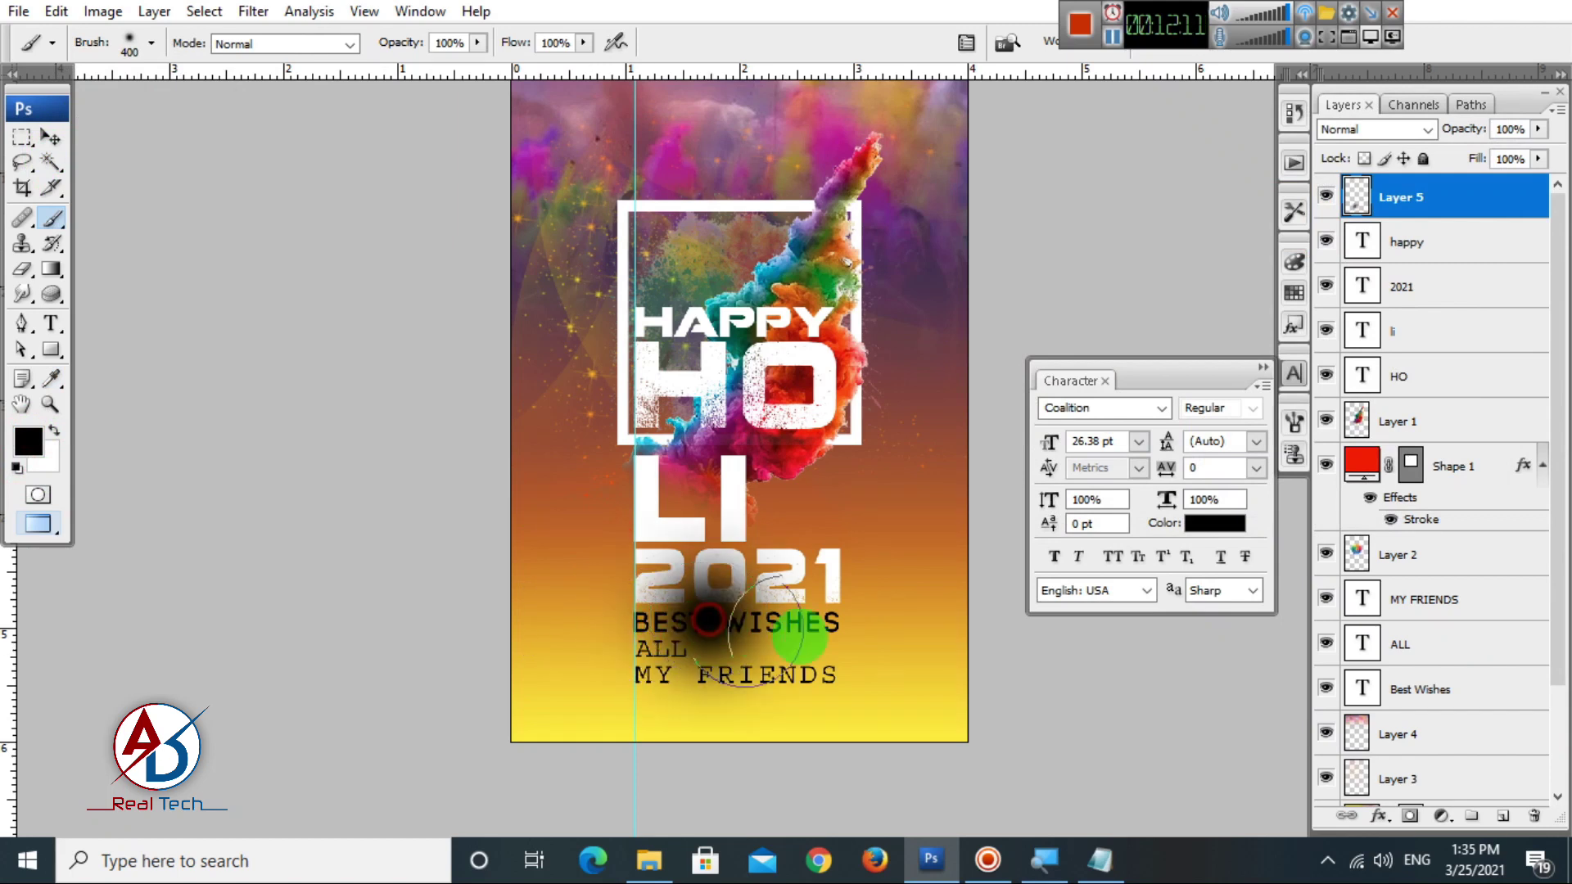
click(50, 137)
key(ctrl+t)
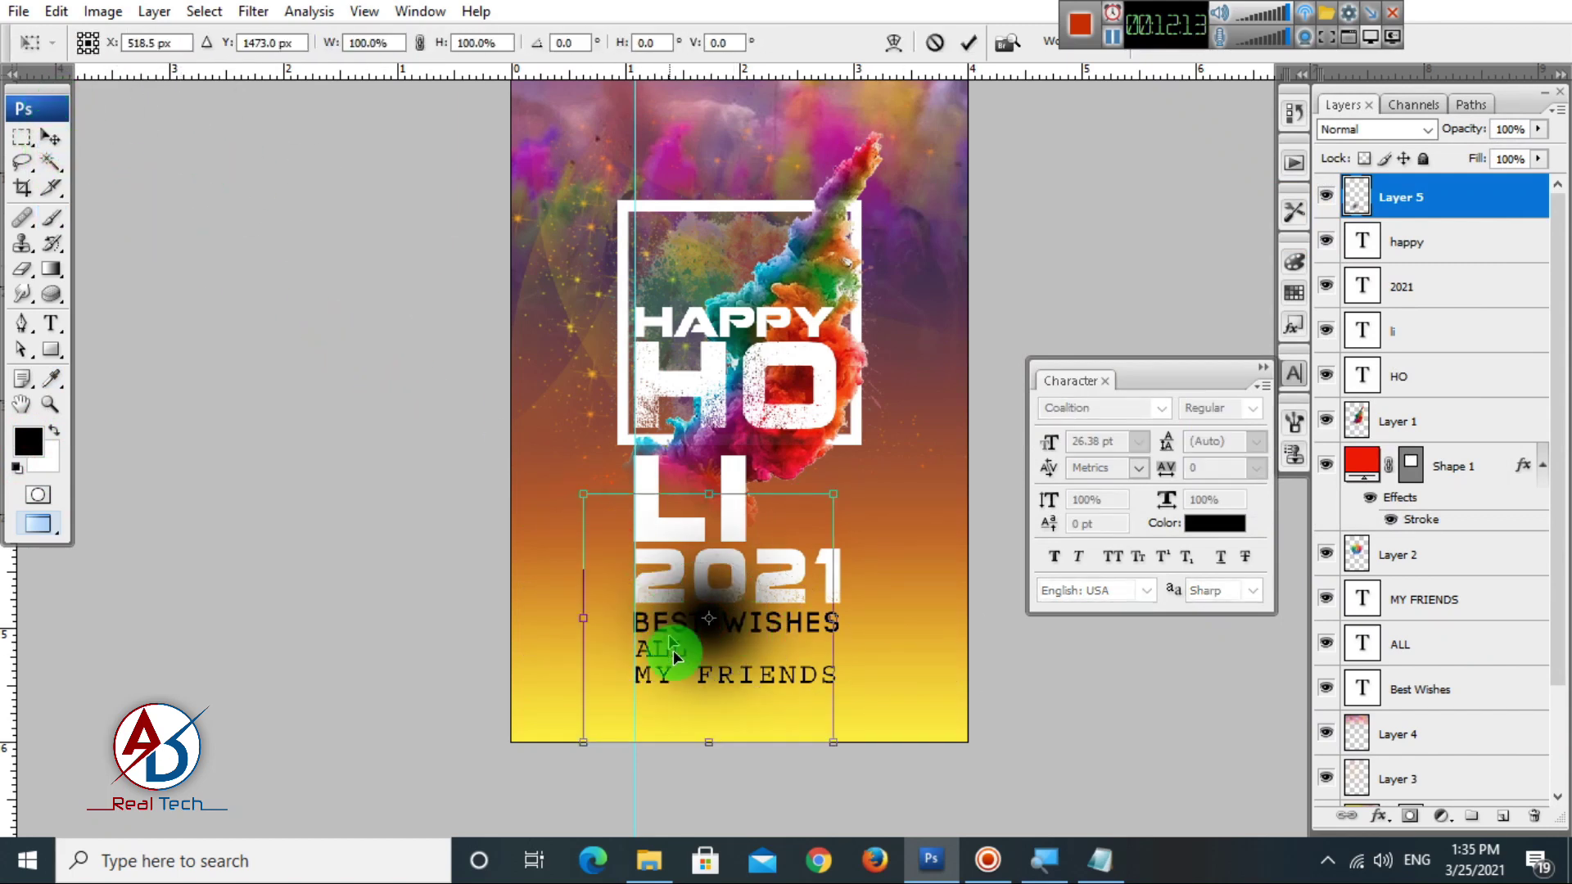
mouse_move(705, 733)
mouse_down()
mouse_move(704, 531)
mouse_move(776, 449)
mouse_move(949, 506)
mouse_up()
double_click(832, 460)
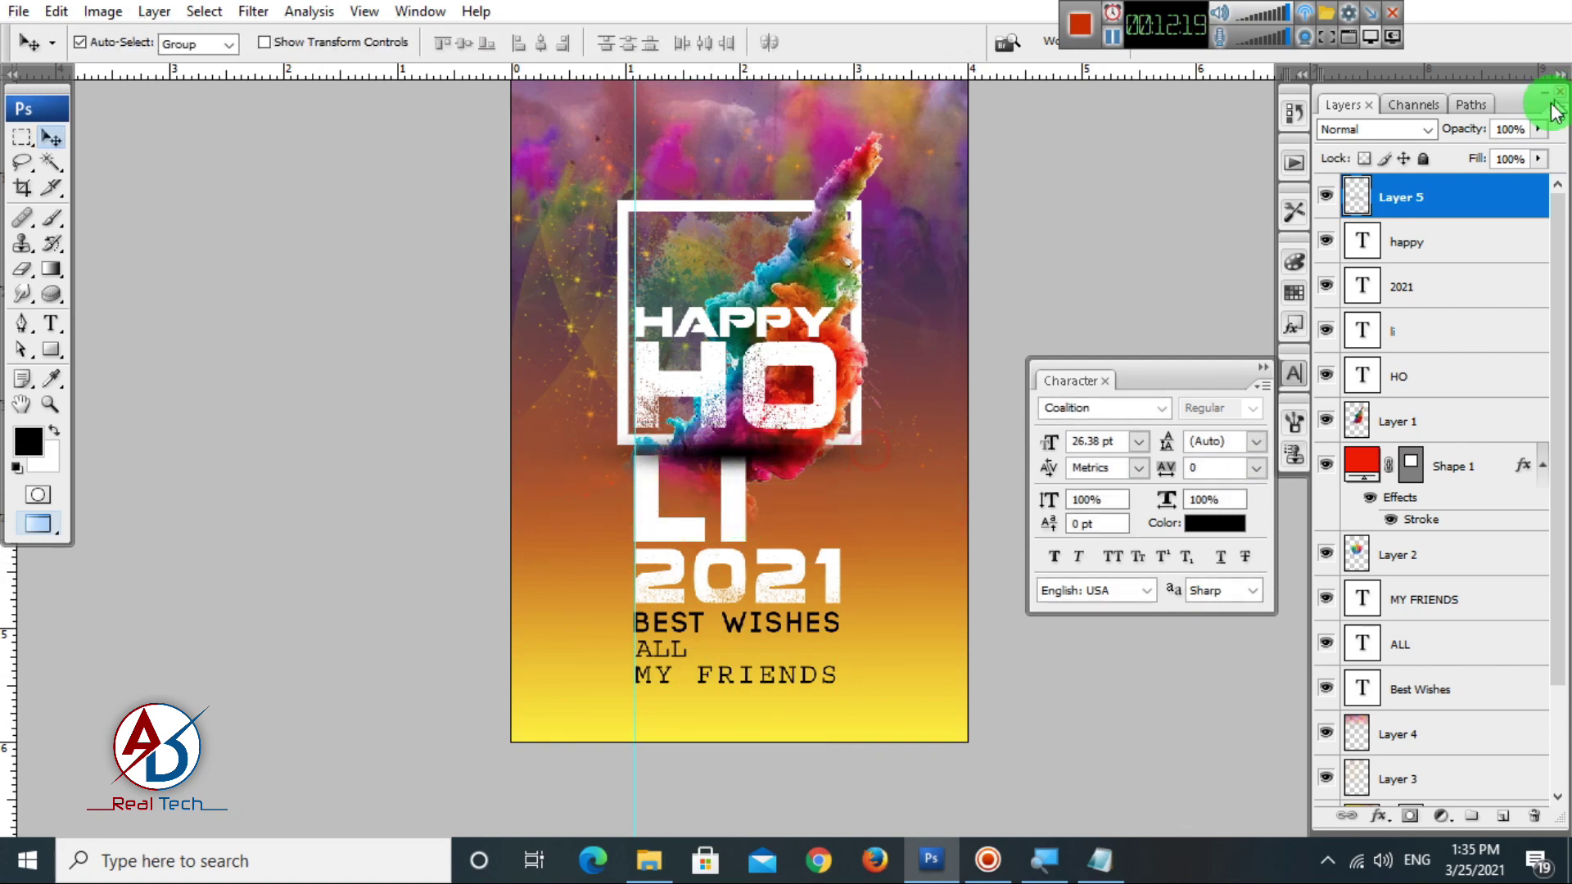
Place Layer 5 directly below Shape 1 and transform its shadow into a thin strip along the base of 2021.
drag(1498, 214, 1499, 536)
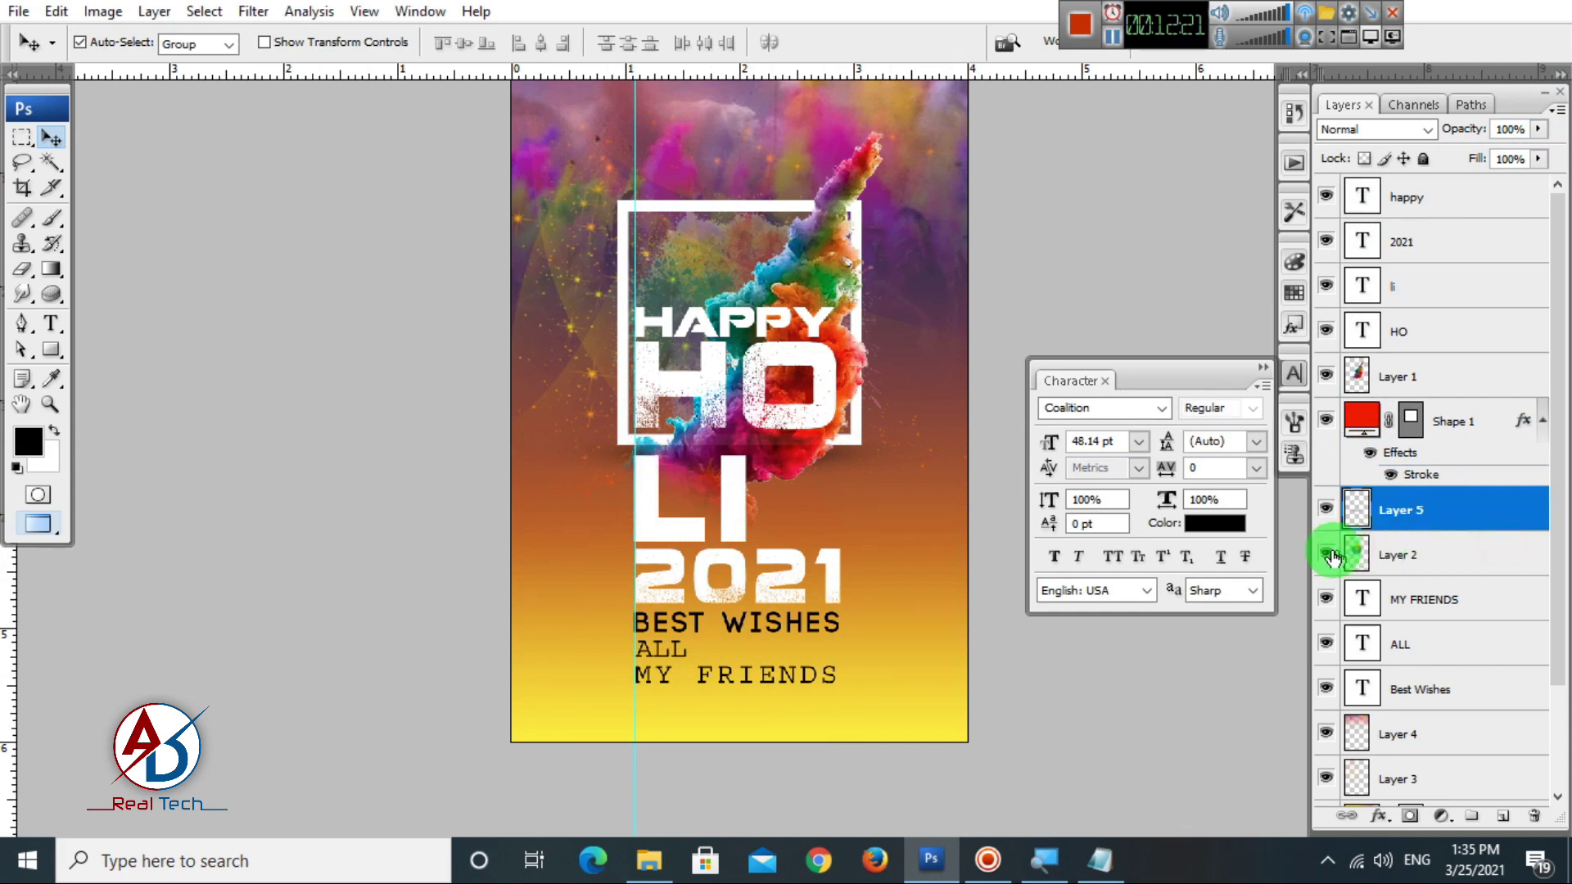
key(ctrl+t)
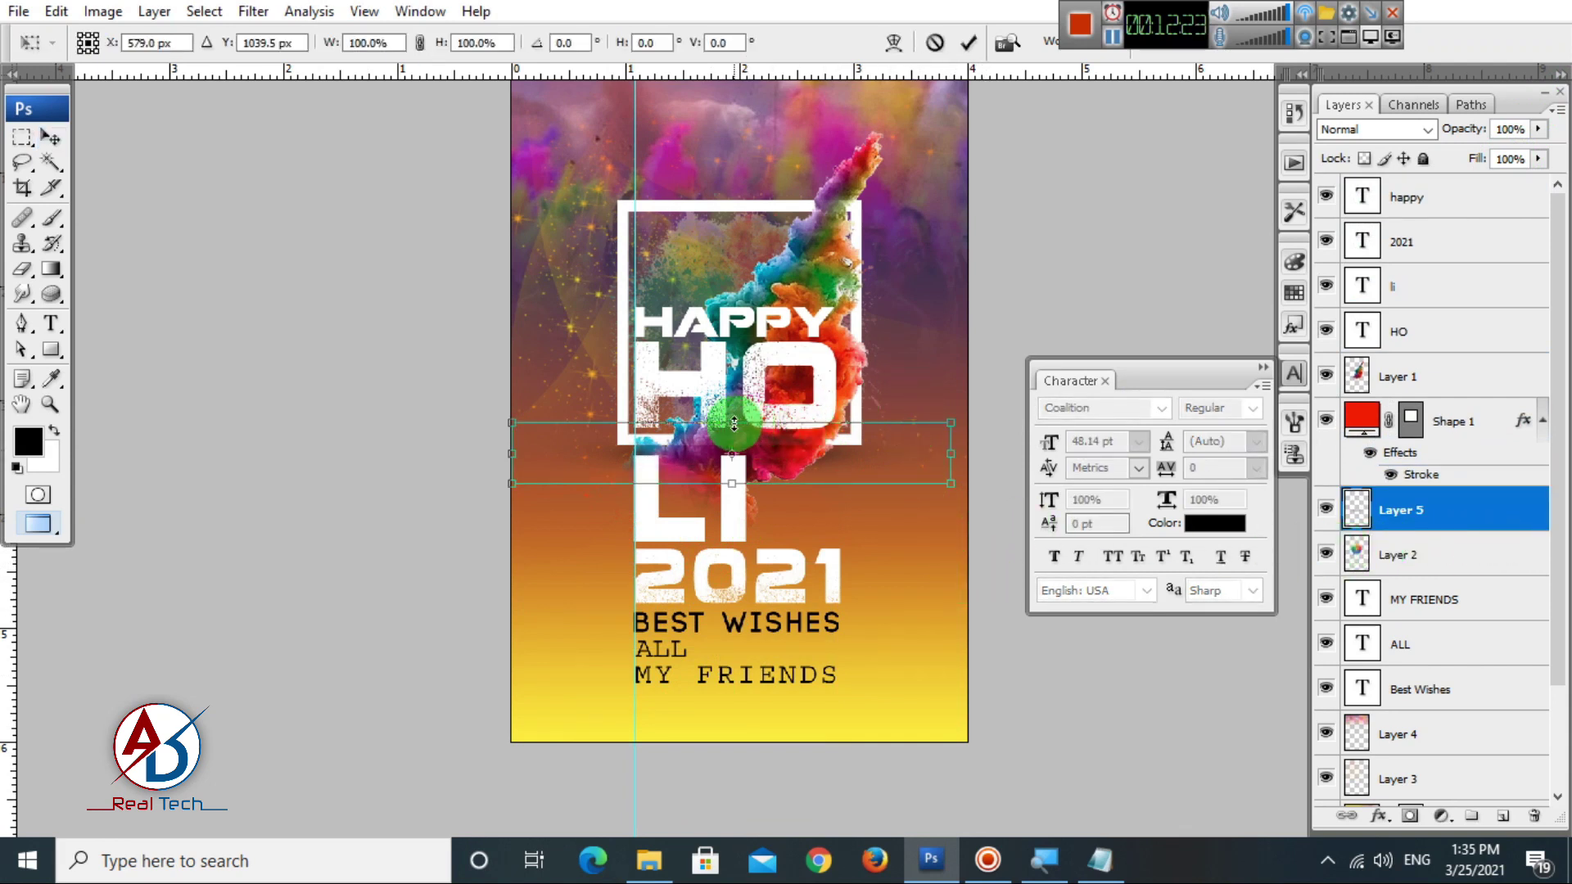
drag(732, 435, 733, 401)
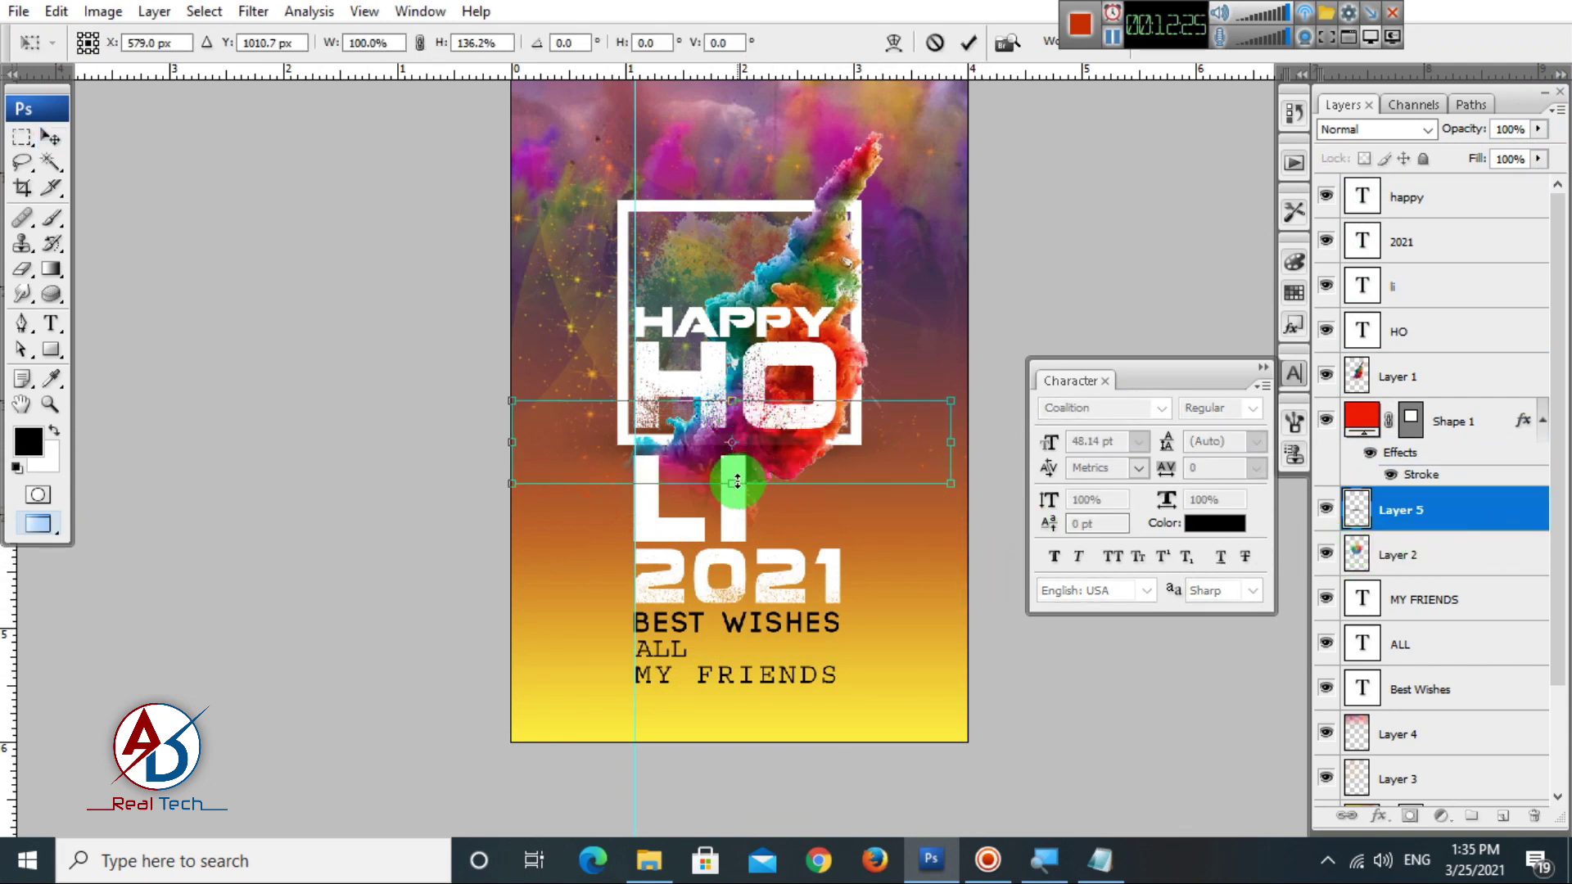
drag(736, 482, 735, 512)
drag(840, 473, 836, 604)
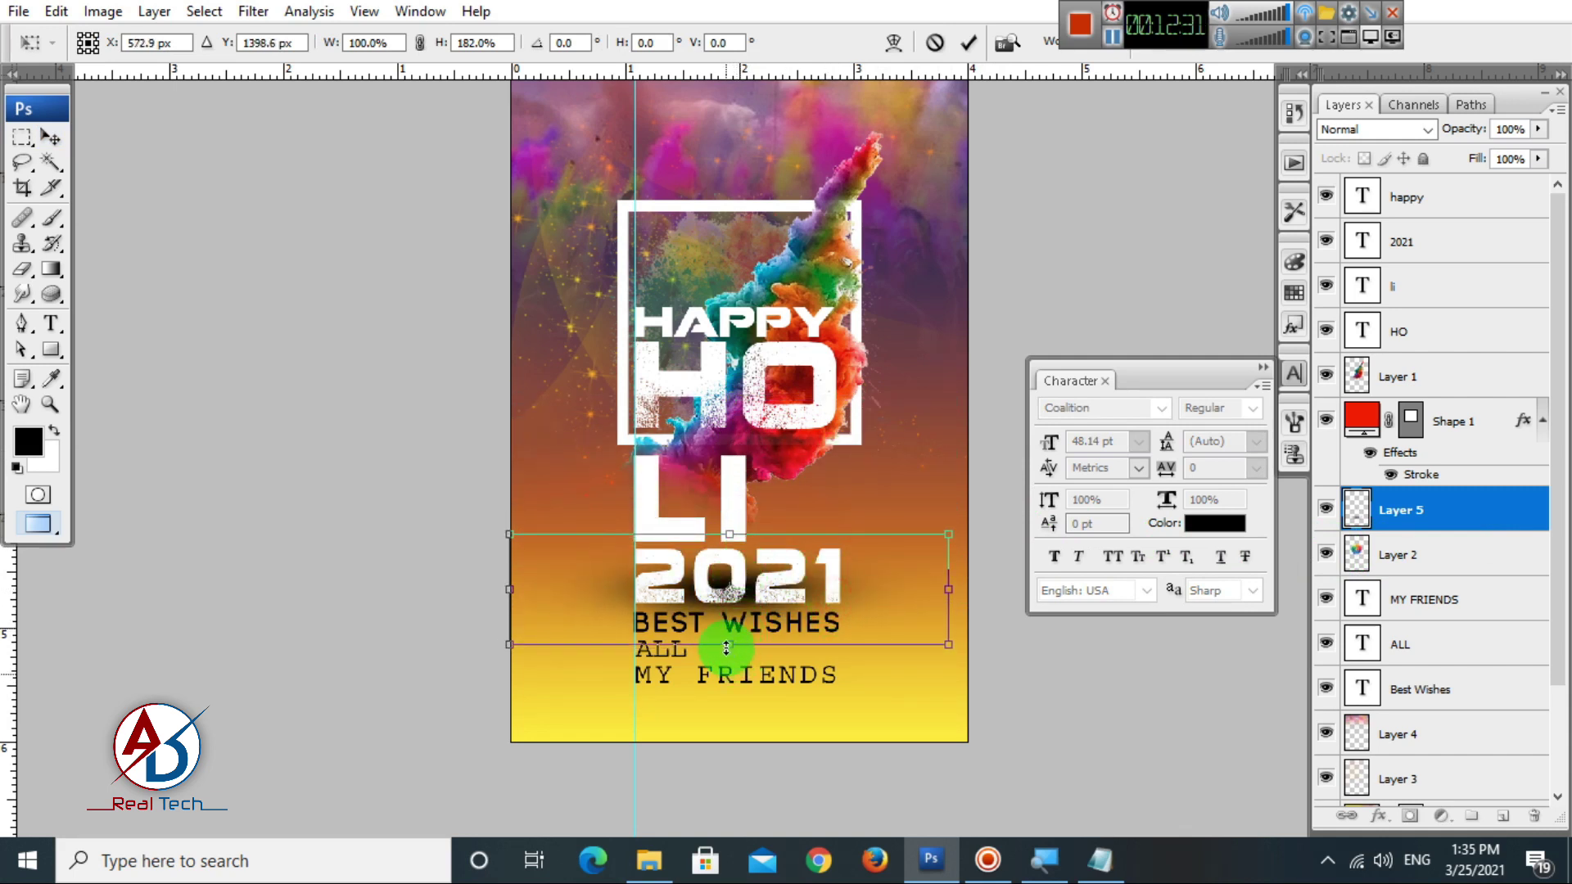
drag(726, 647, 789, 604)
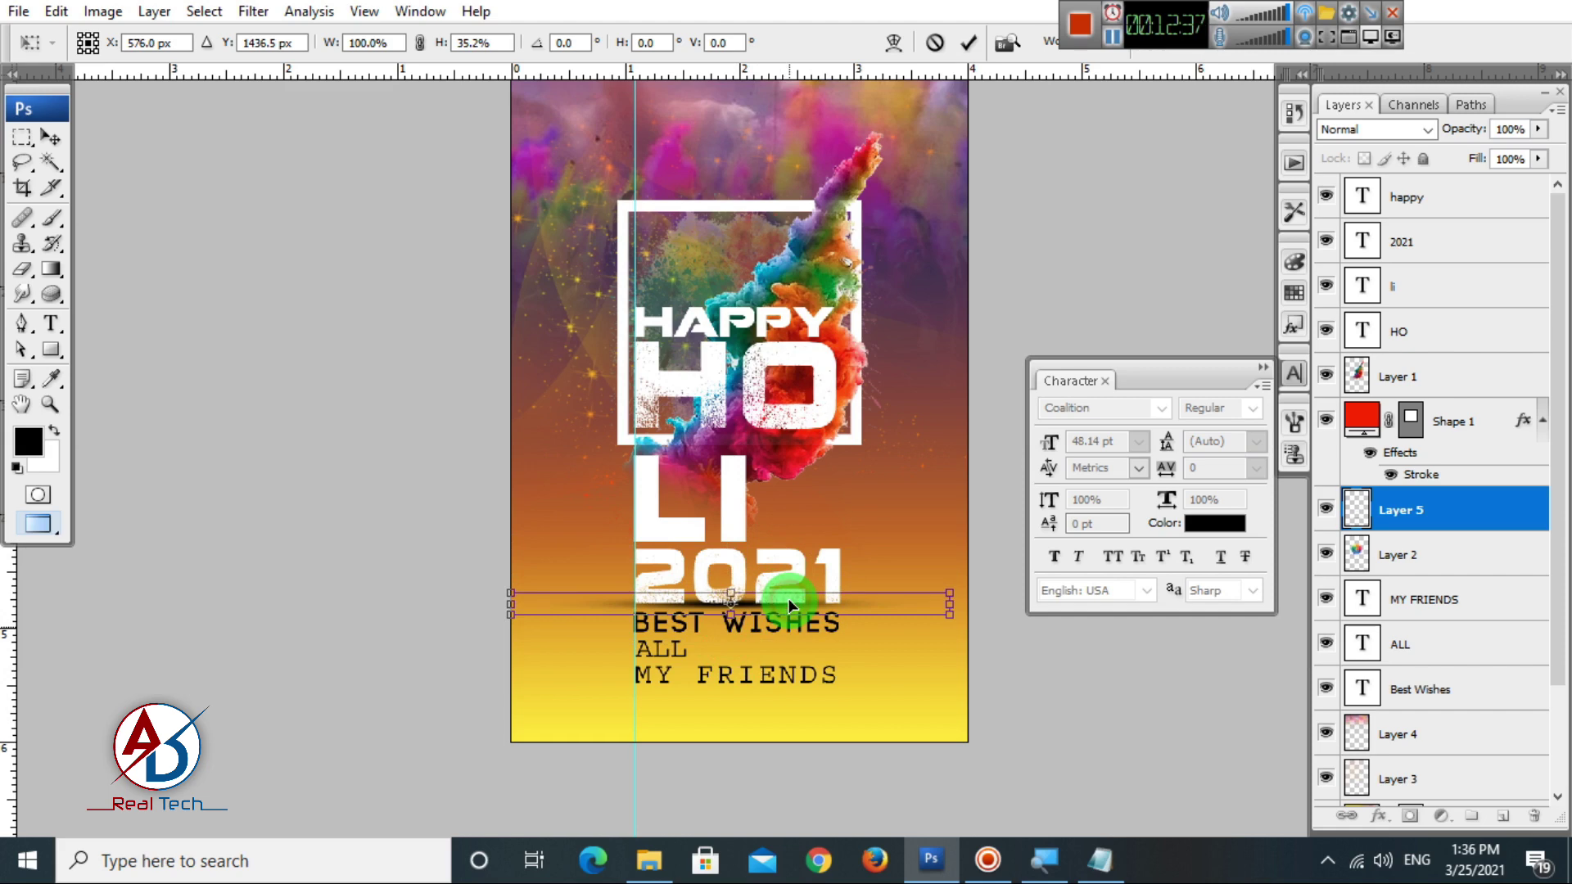
key(Return)
click(824, 602)
Examine the shadow under 2021 up close and against the whole poster.
scroll(823, 602, up, 1)
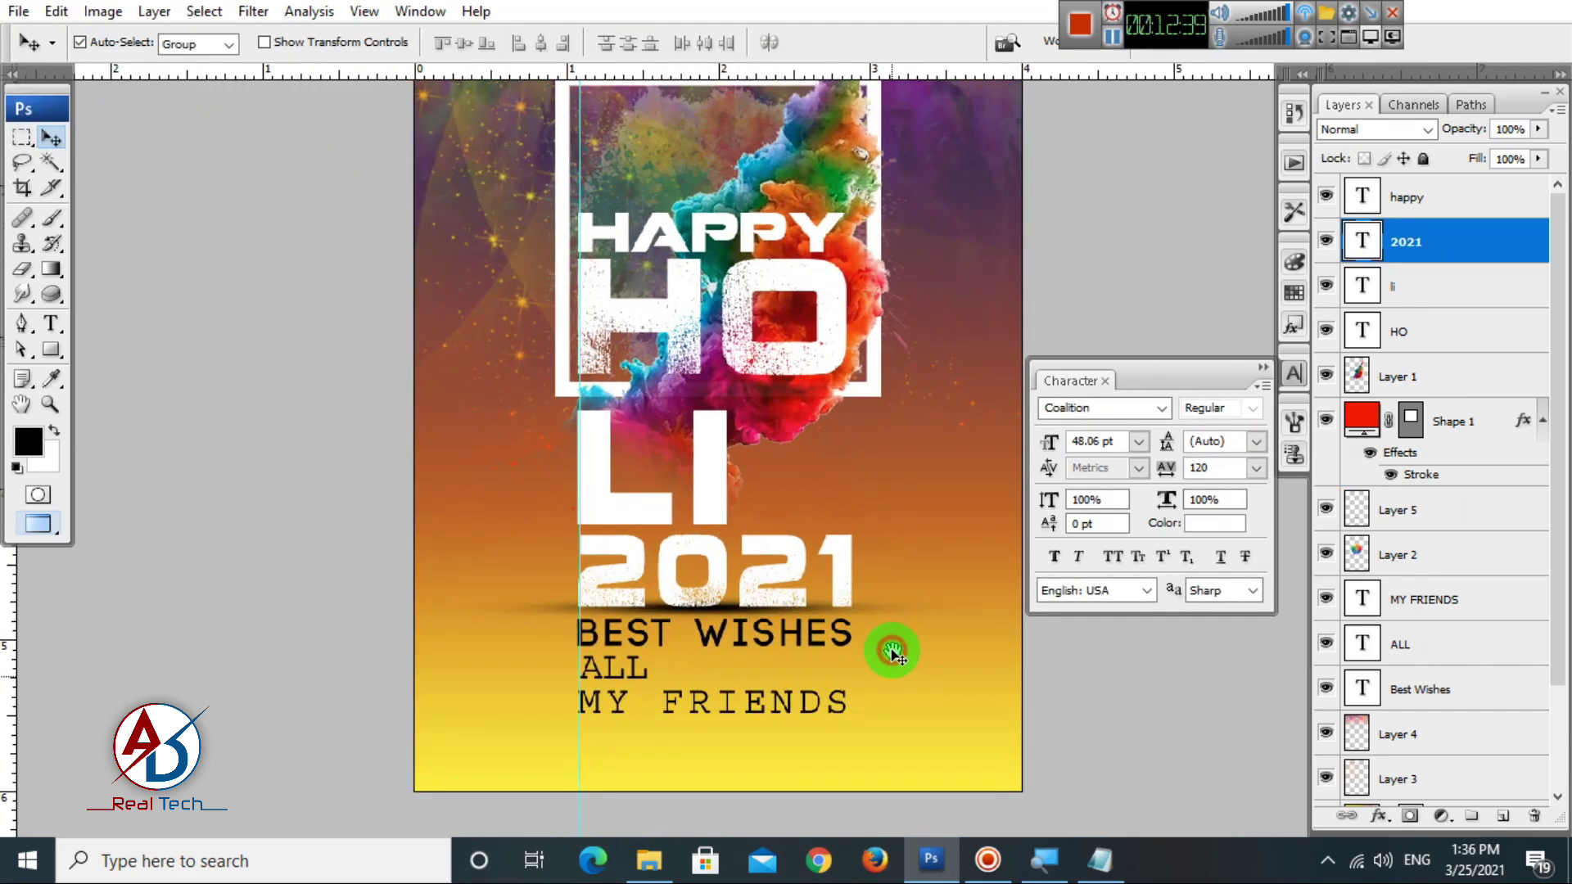
scroll(893, 651, down, 1)
scroll(852, 625, up, 1)
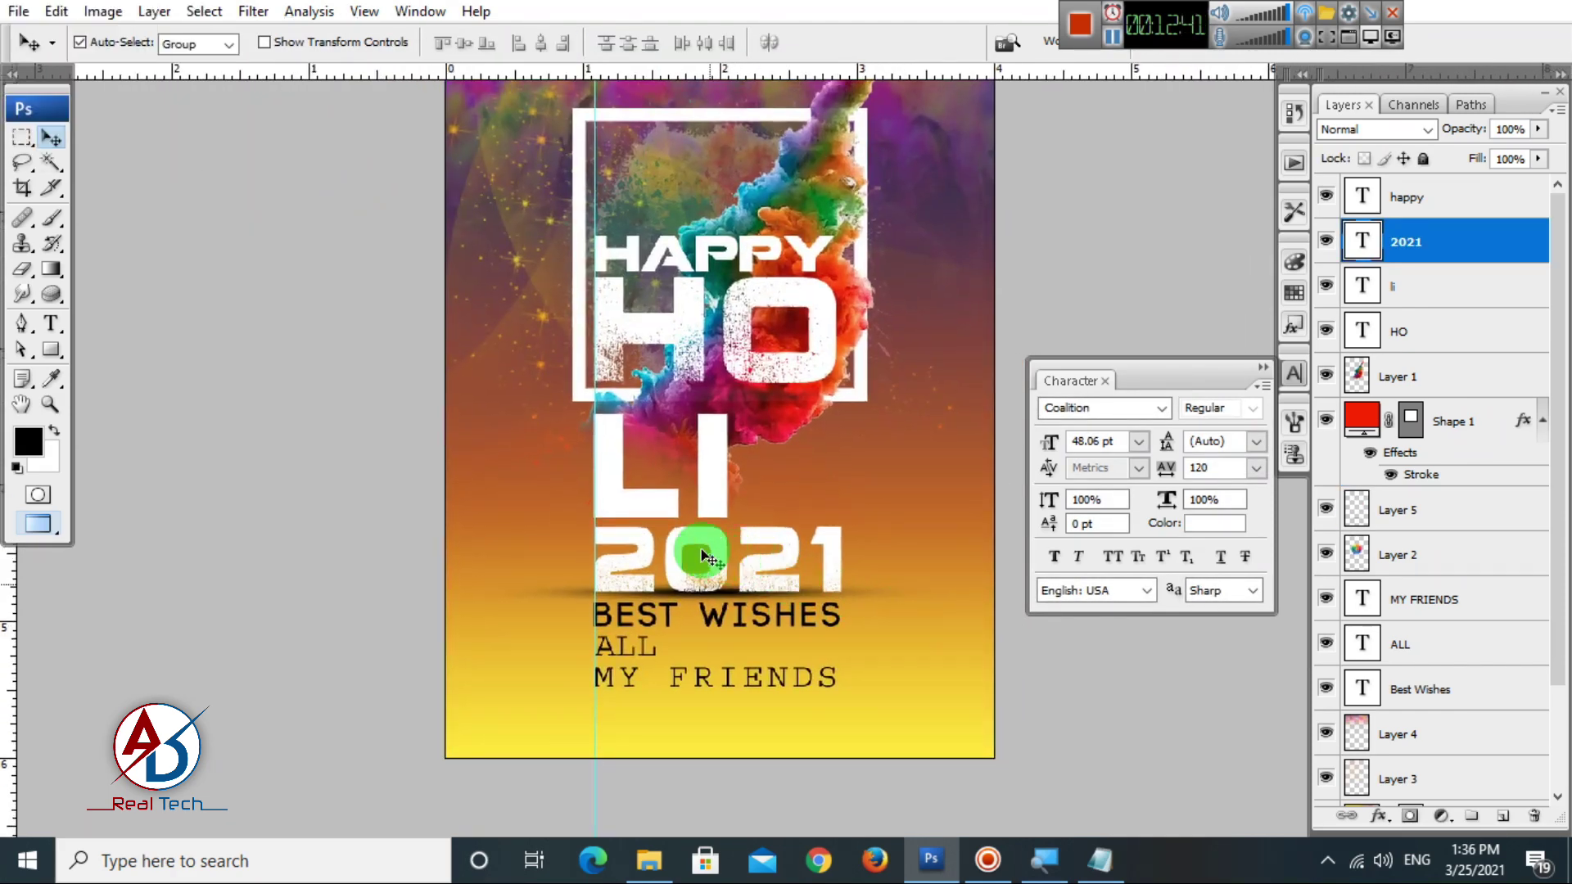
scroll(737, 573, down, 3)
scroll(800, 586, up, 4)
scroll(801, 557, down, 4)
scroll(803, 527, up, 4)
scroll(800, 542, down, 3)
scroll(797, 557, up, 3)
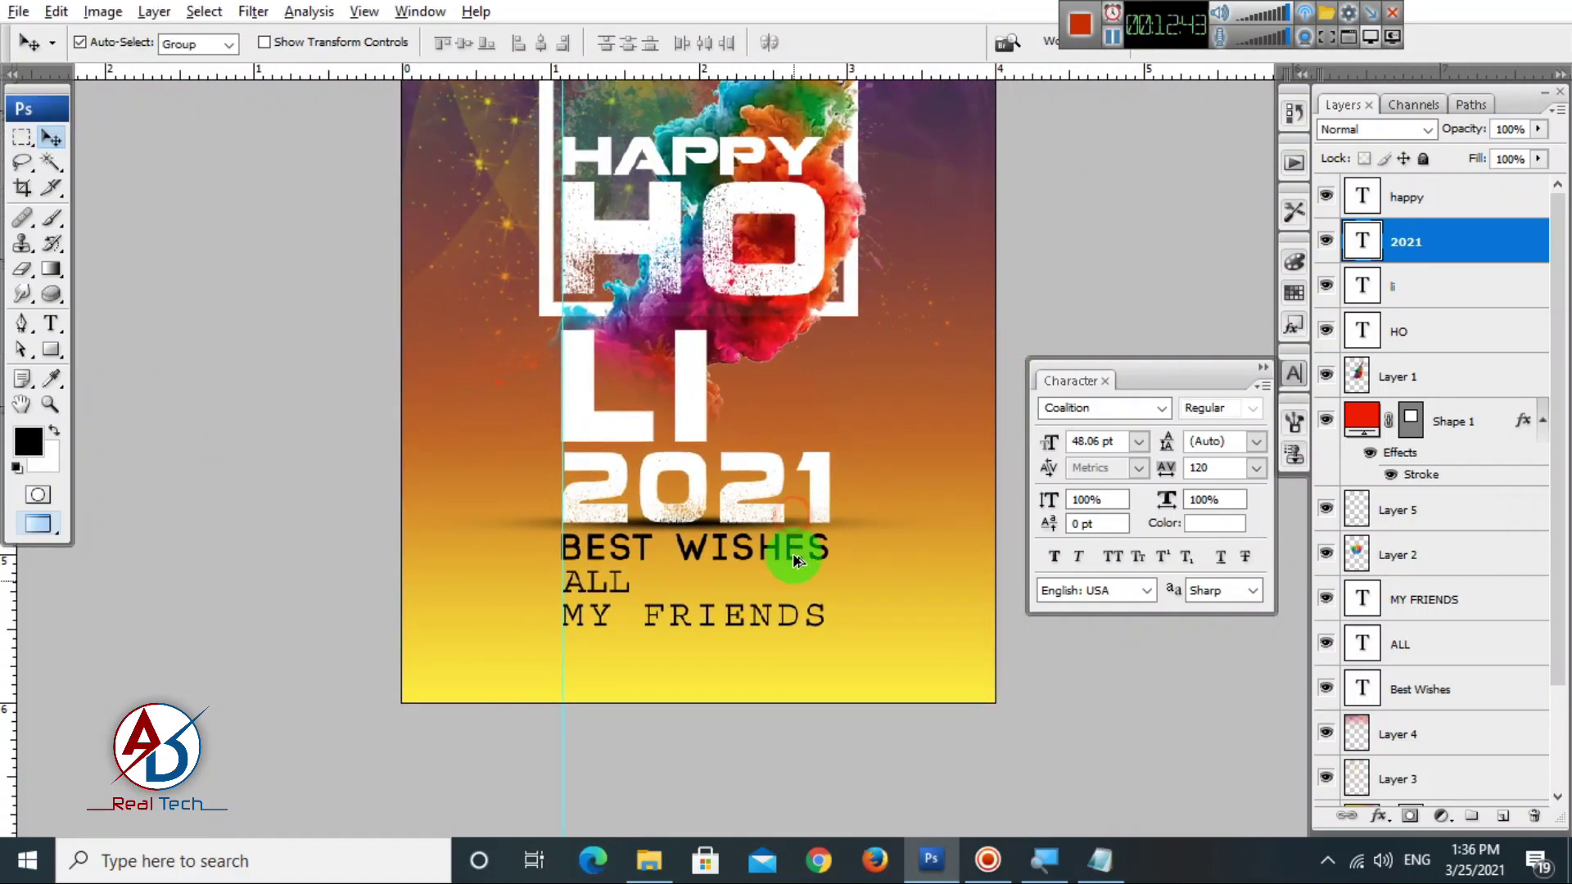
scroll(798, 565, down, 5)
scroll(800, 569, up, 1)
scroll(895, 562, up, 1)
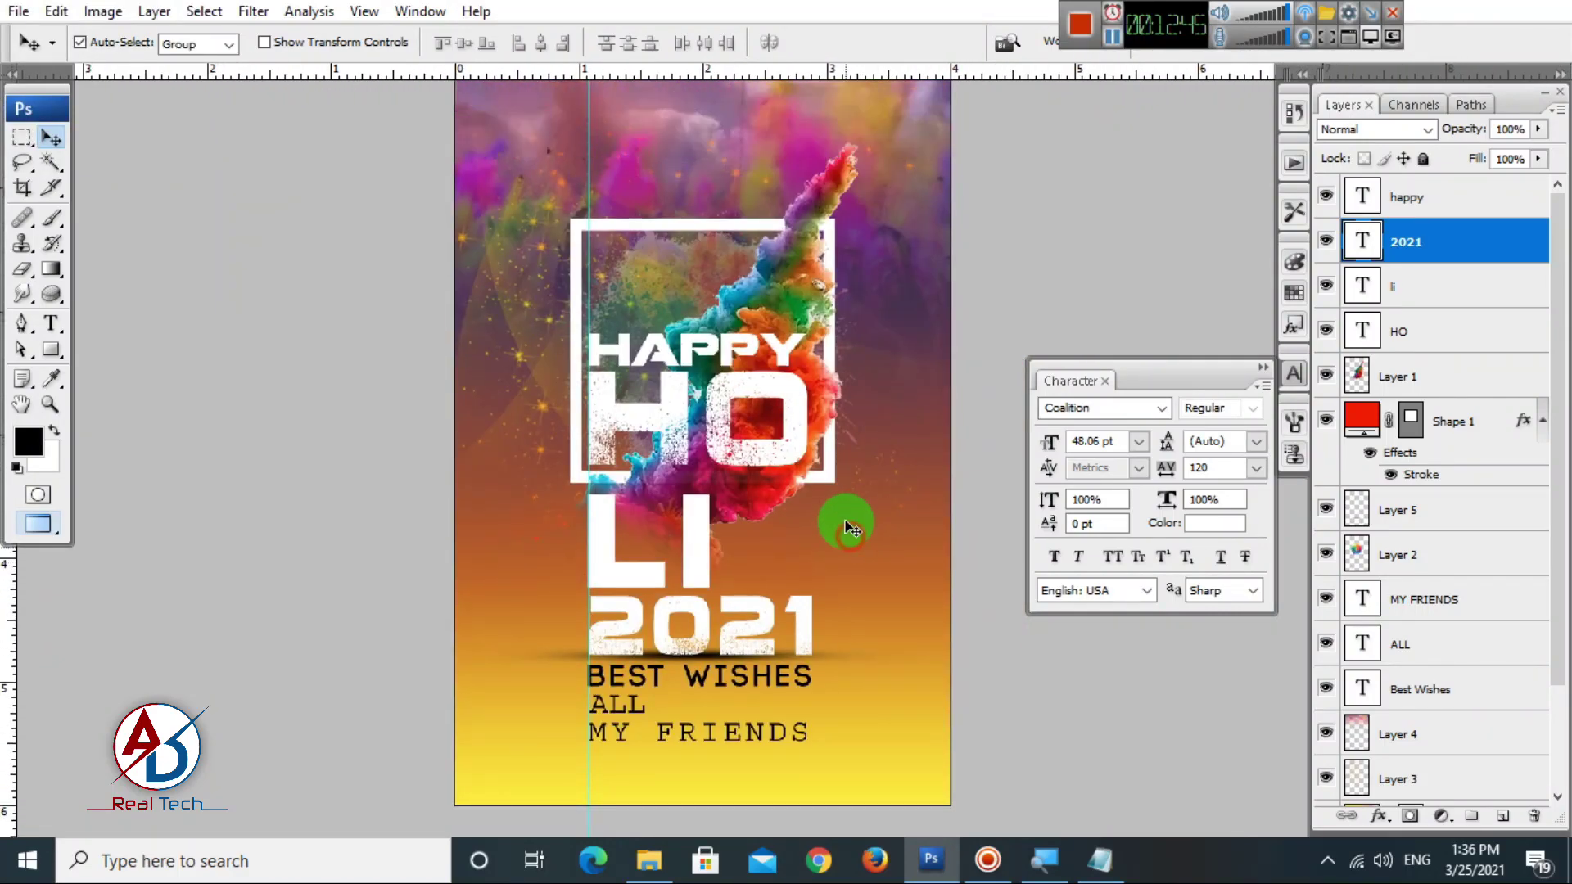
scroll(847, 540, down, 2)
drag(898, 634, 925, 582)
scroll(868, 590, down, 2)
scroll(856, 581, up, 1)
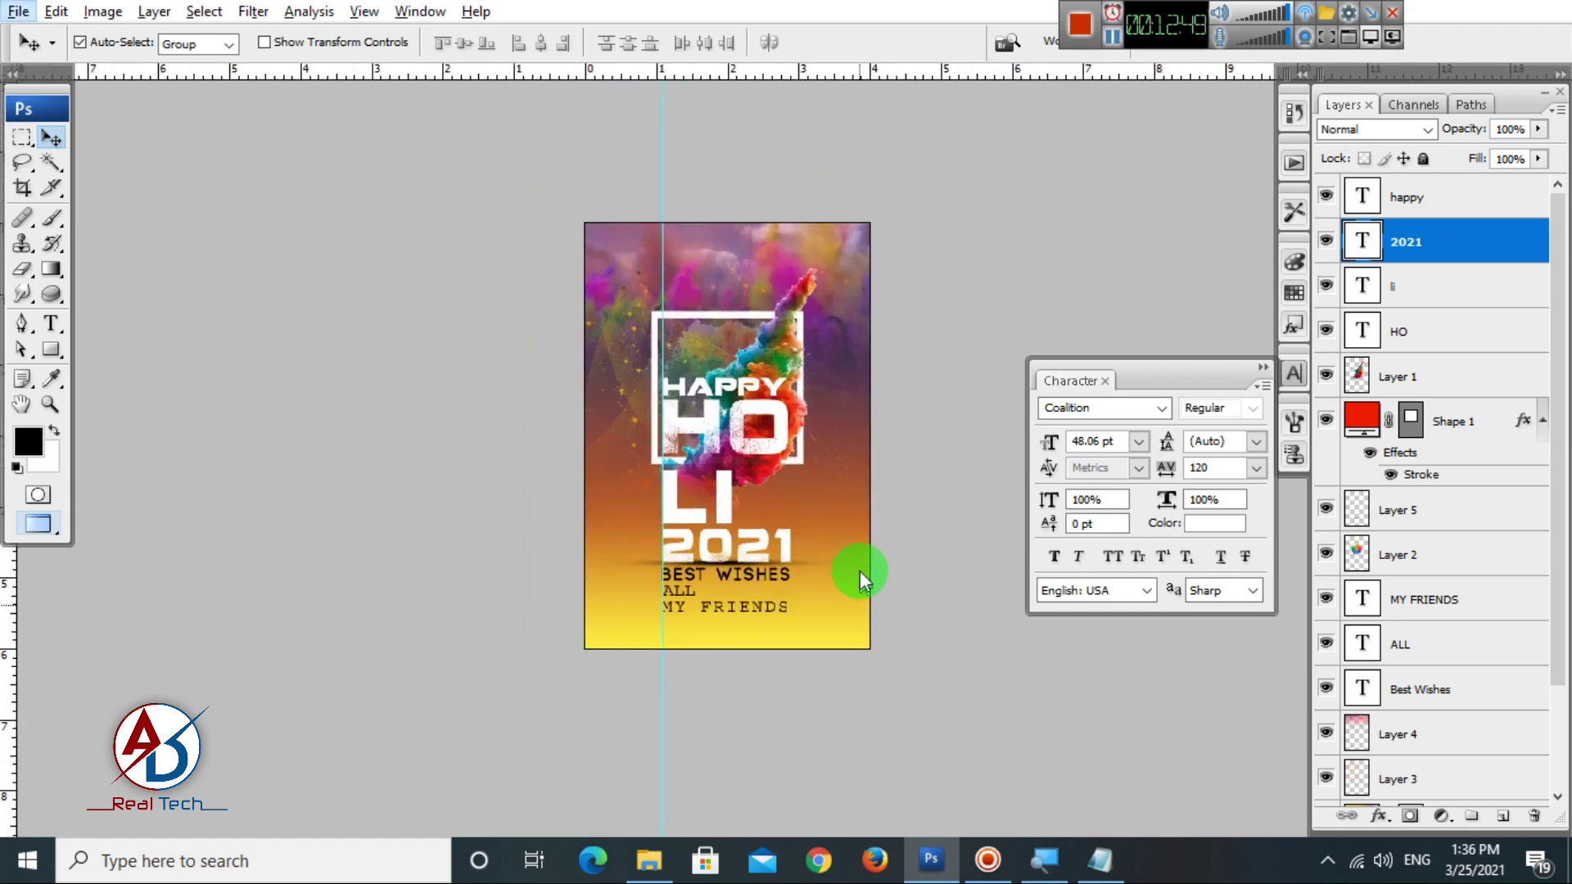
scroll(870, 548, up, 1)
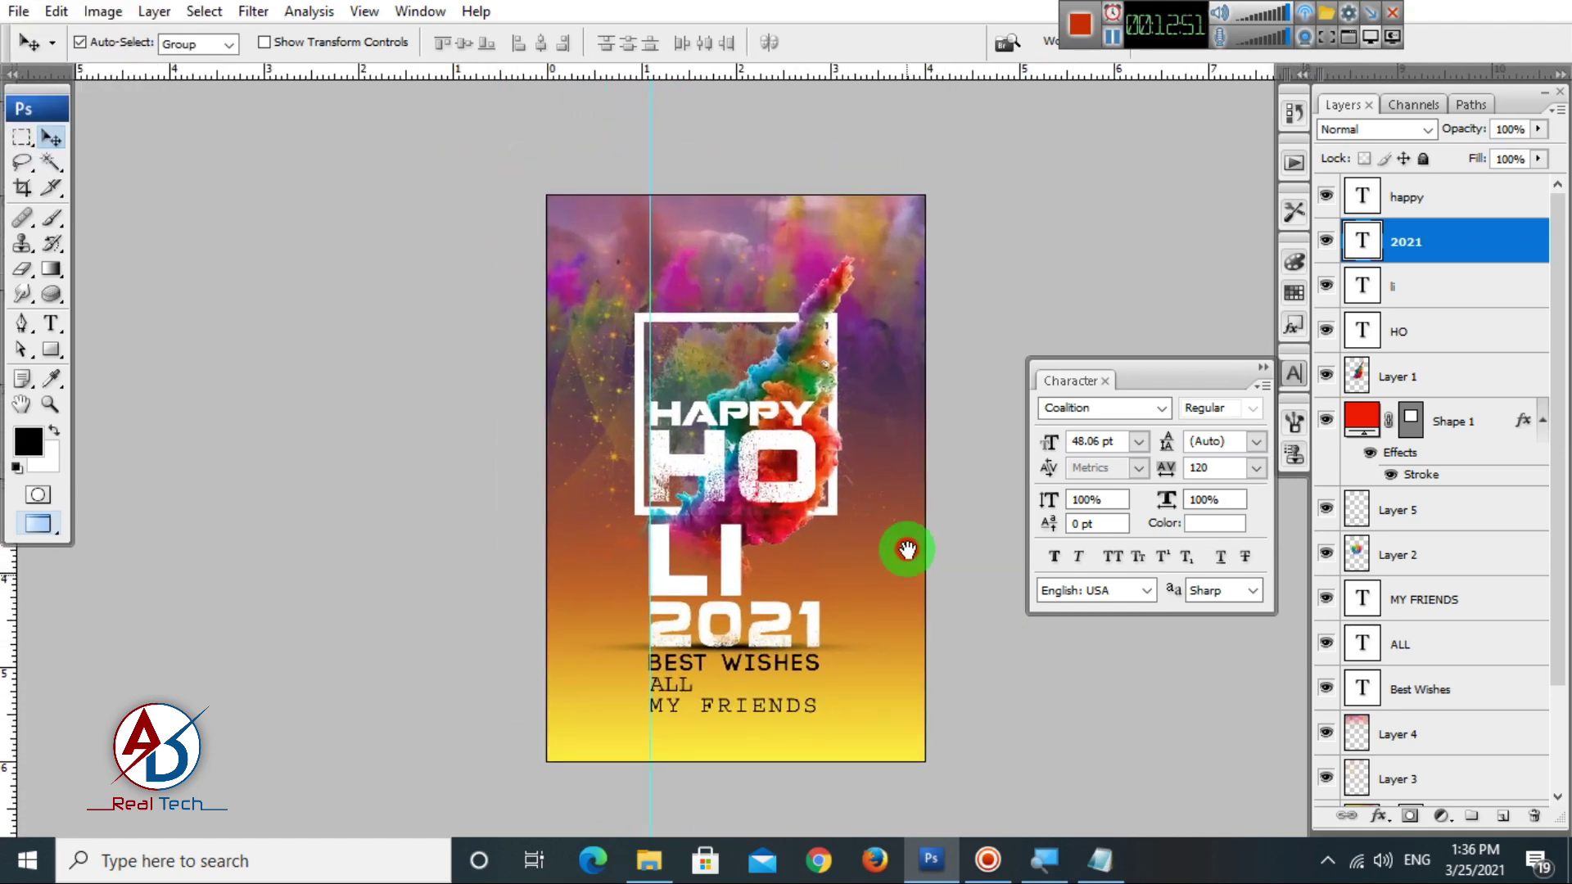
Try the Multiply and Linear Burn blend modes on Layer 4 and restore Normal.
click(741, 258)
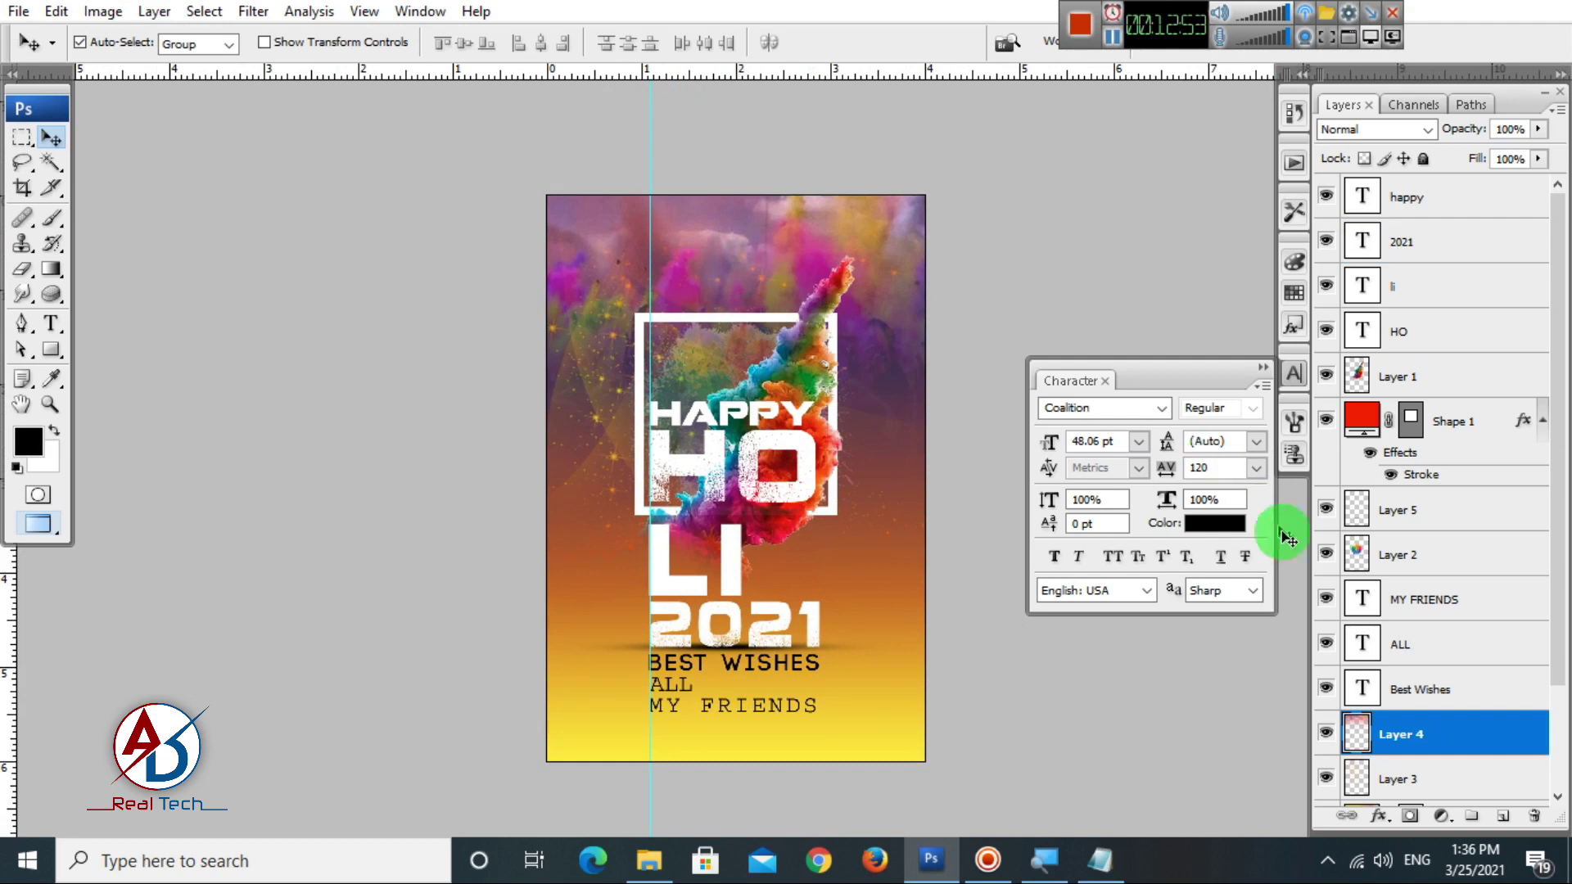
click(1383, 129)
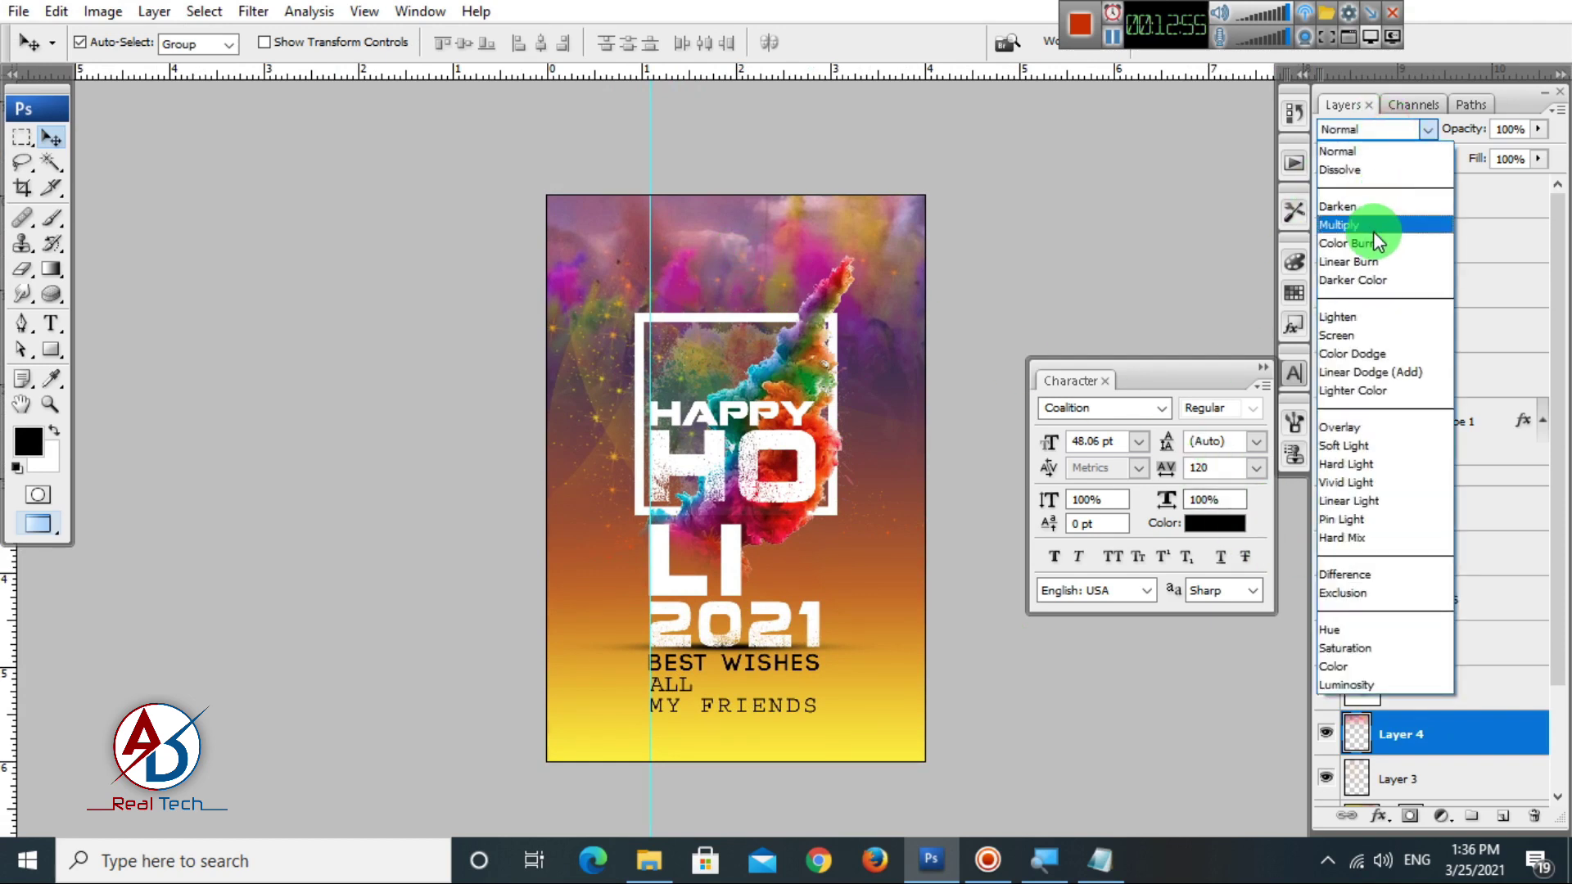
click(1373, 233)
click(1380, 130)
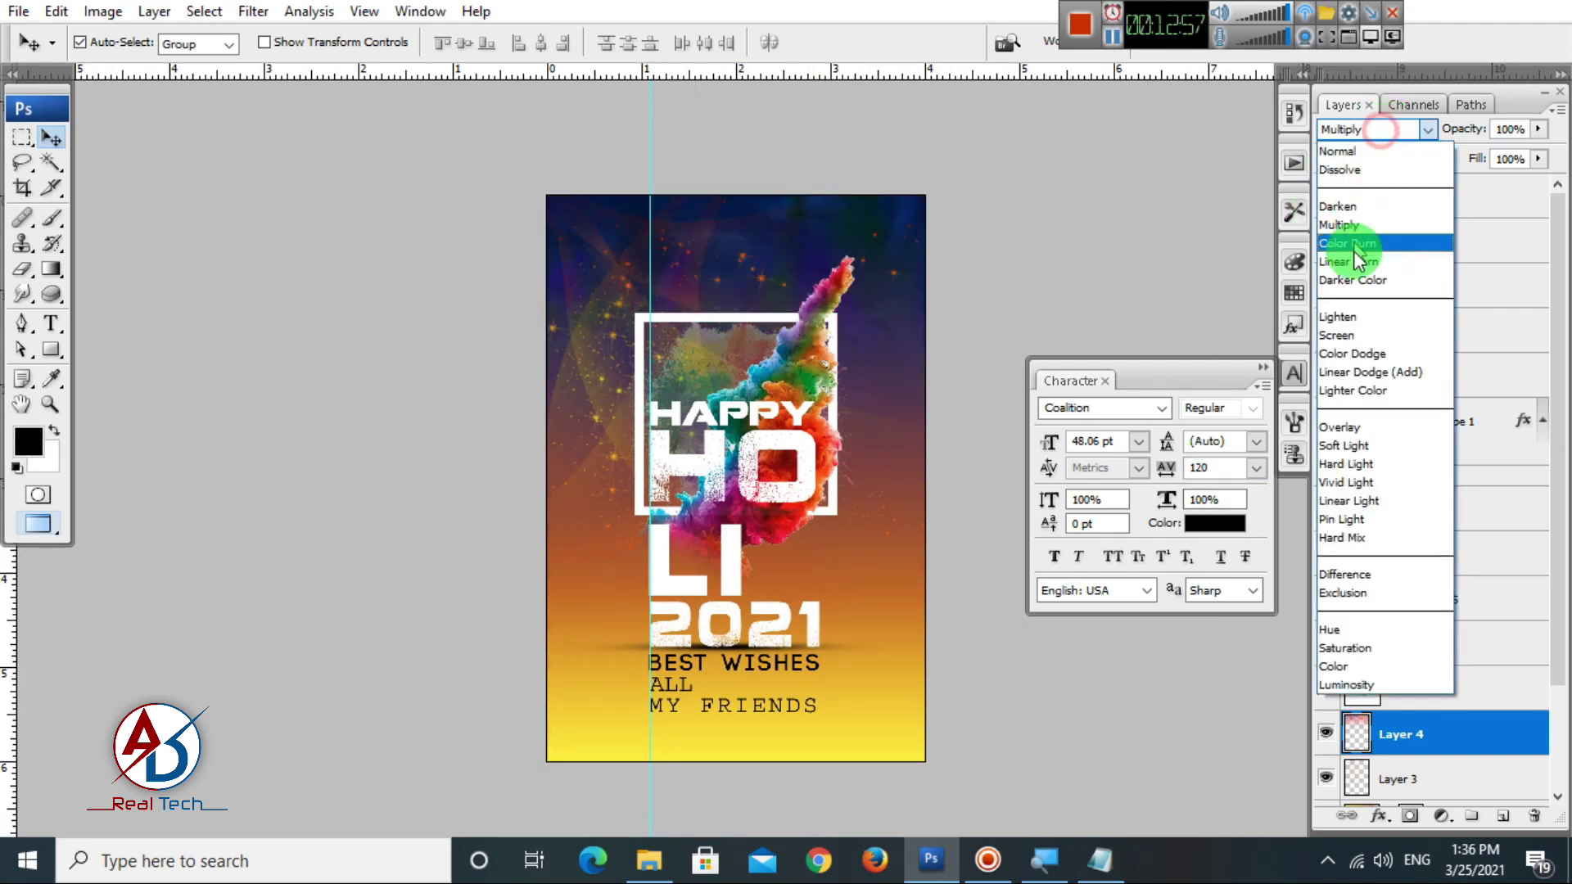
click(1354, 260)
click(1354, 131)
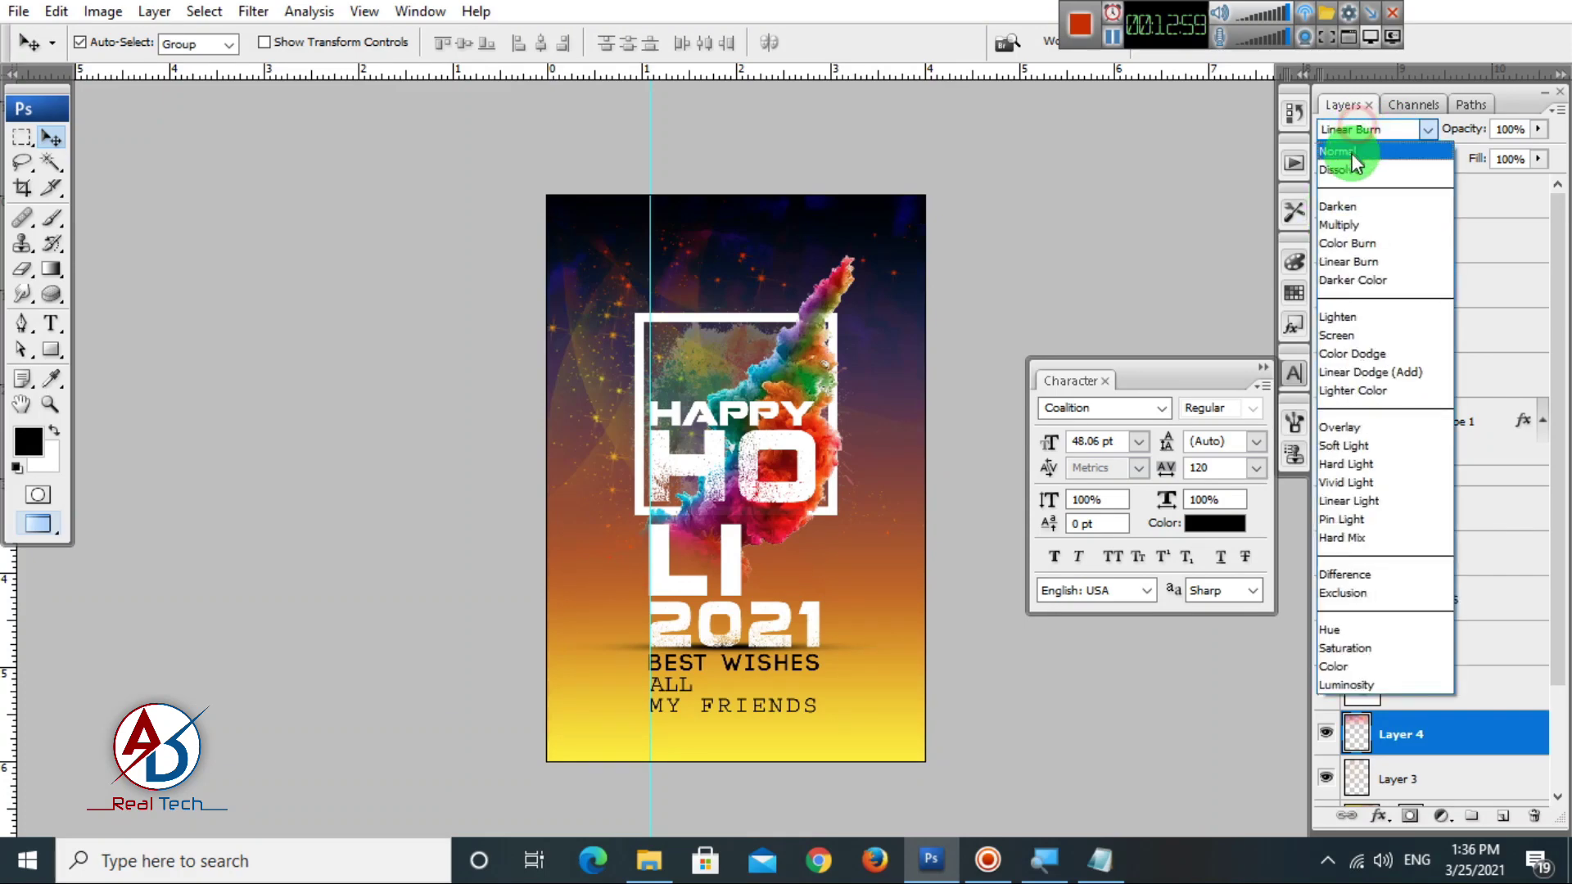
click(1347, 151)
Review the whole poster's composition with the vertical guide hidden and shown again.
scroll(909, 618, down, 3)
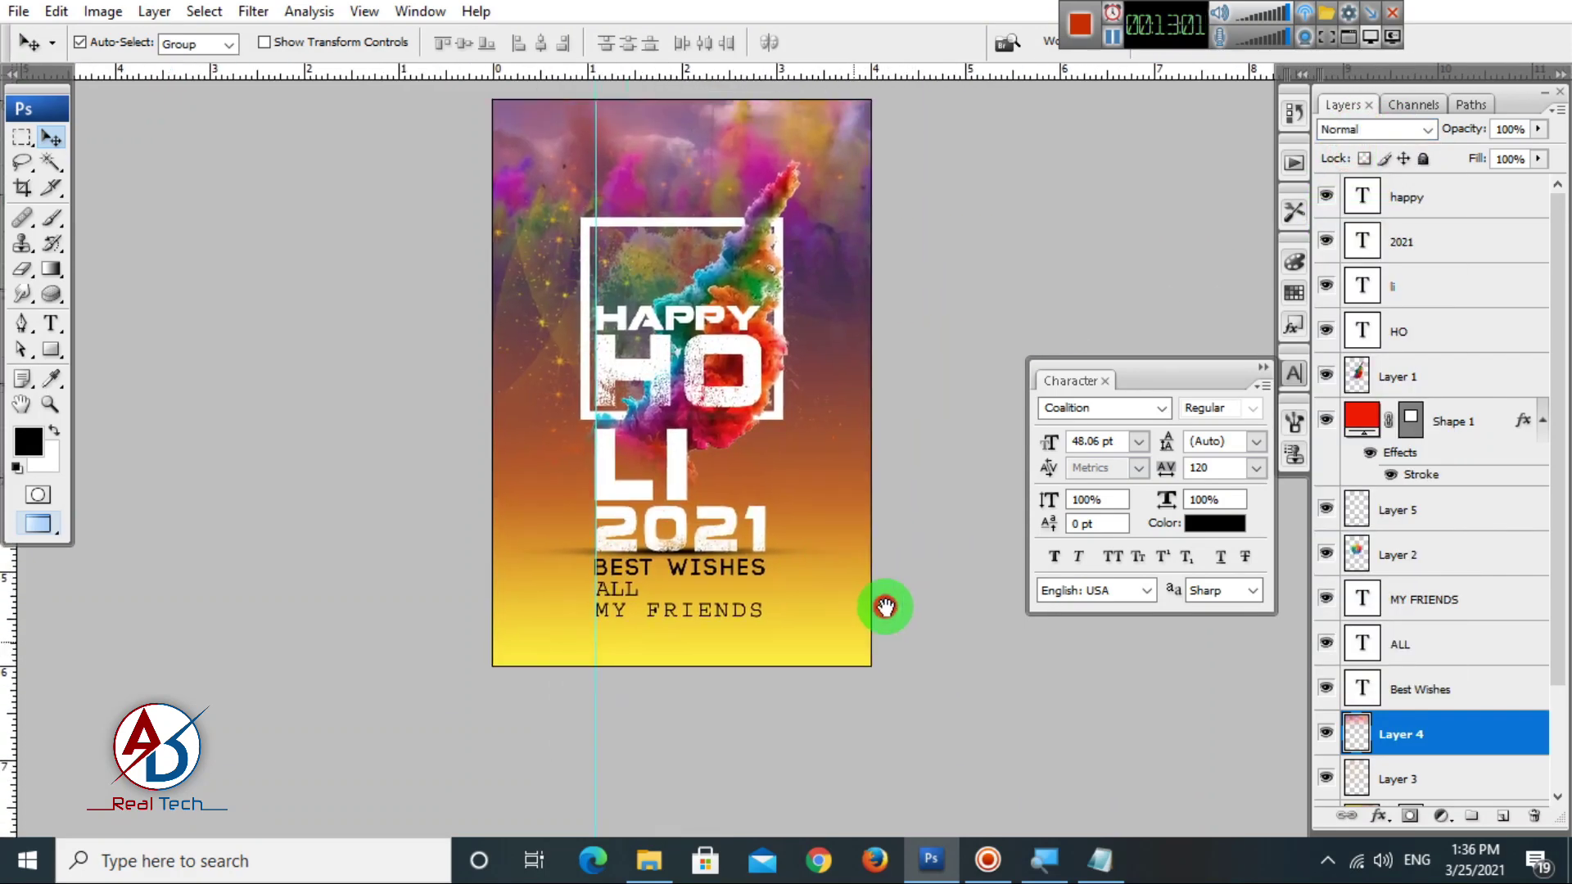
click(1445, 201)
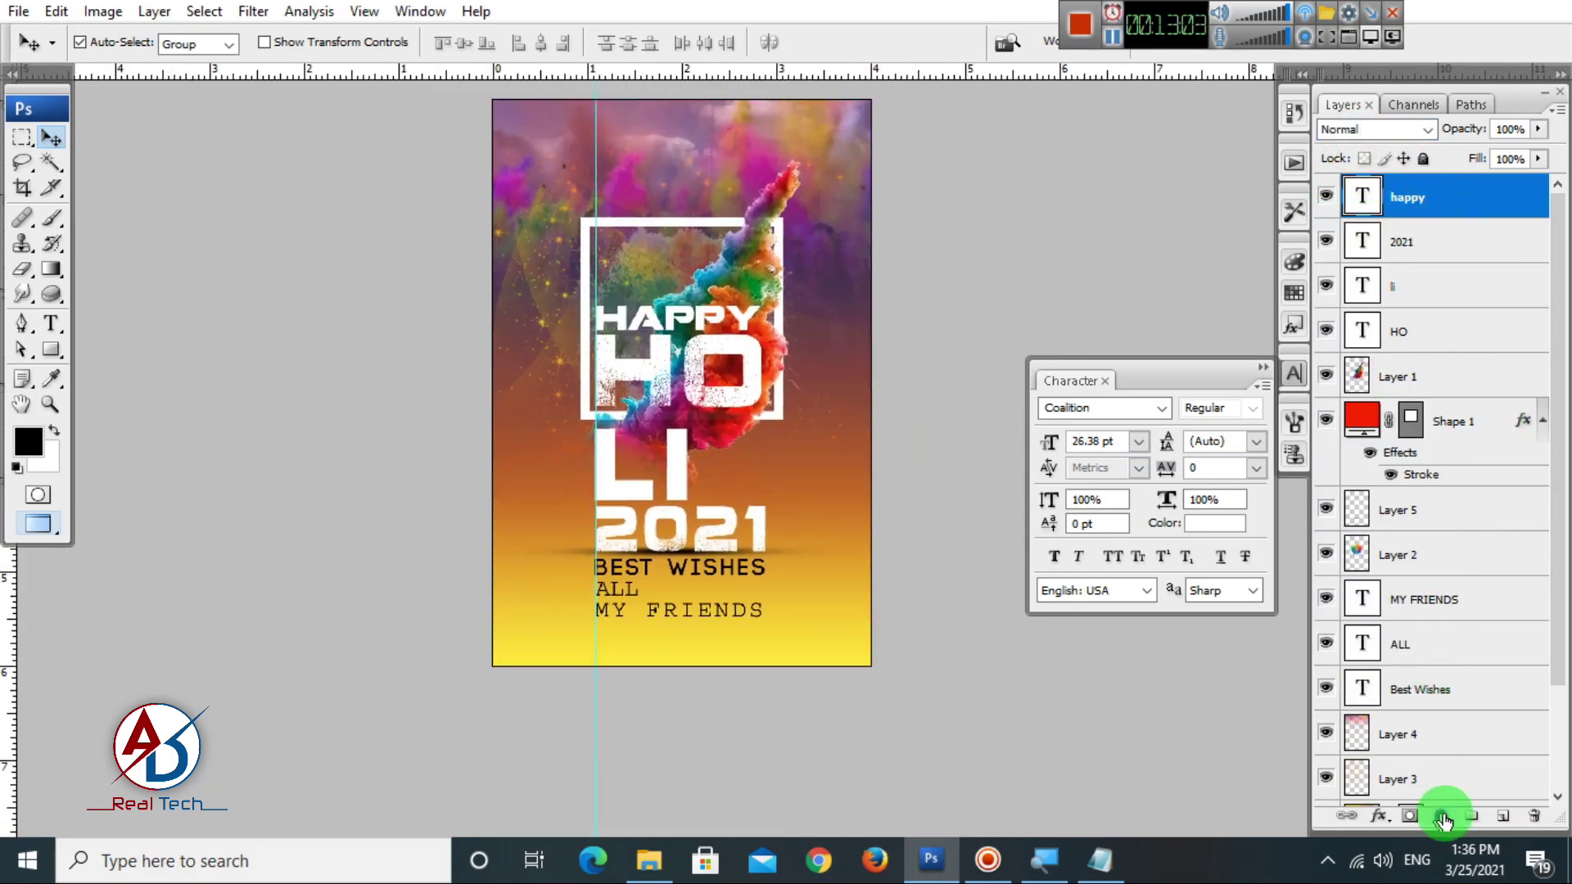
key(ctrl+h)
drag(741, 636, 729, 647)
key(ctrl+h)
drag(742, 511, 868, 564)
scroll(729, 498, down, 5)
scroll(729, 493, up, 5)
scroll(725, 539, up, 2)
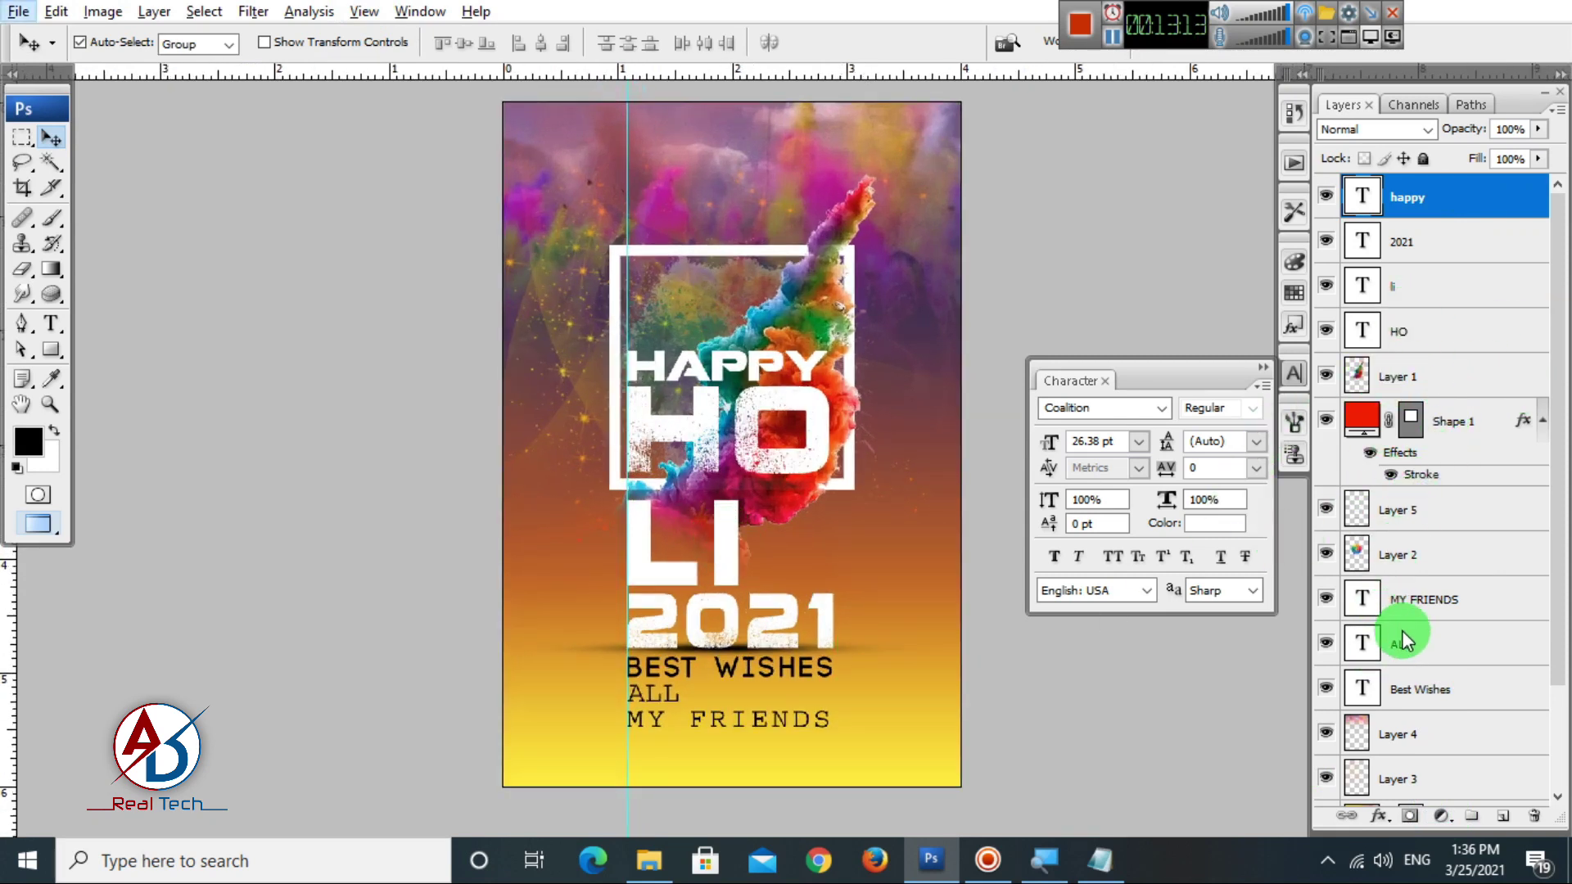
Resize the shadow under 2021 and lower Layer 5's opacity to about 55%.
click(1407, 528)
key(ctrl+t)
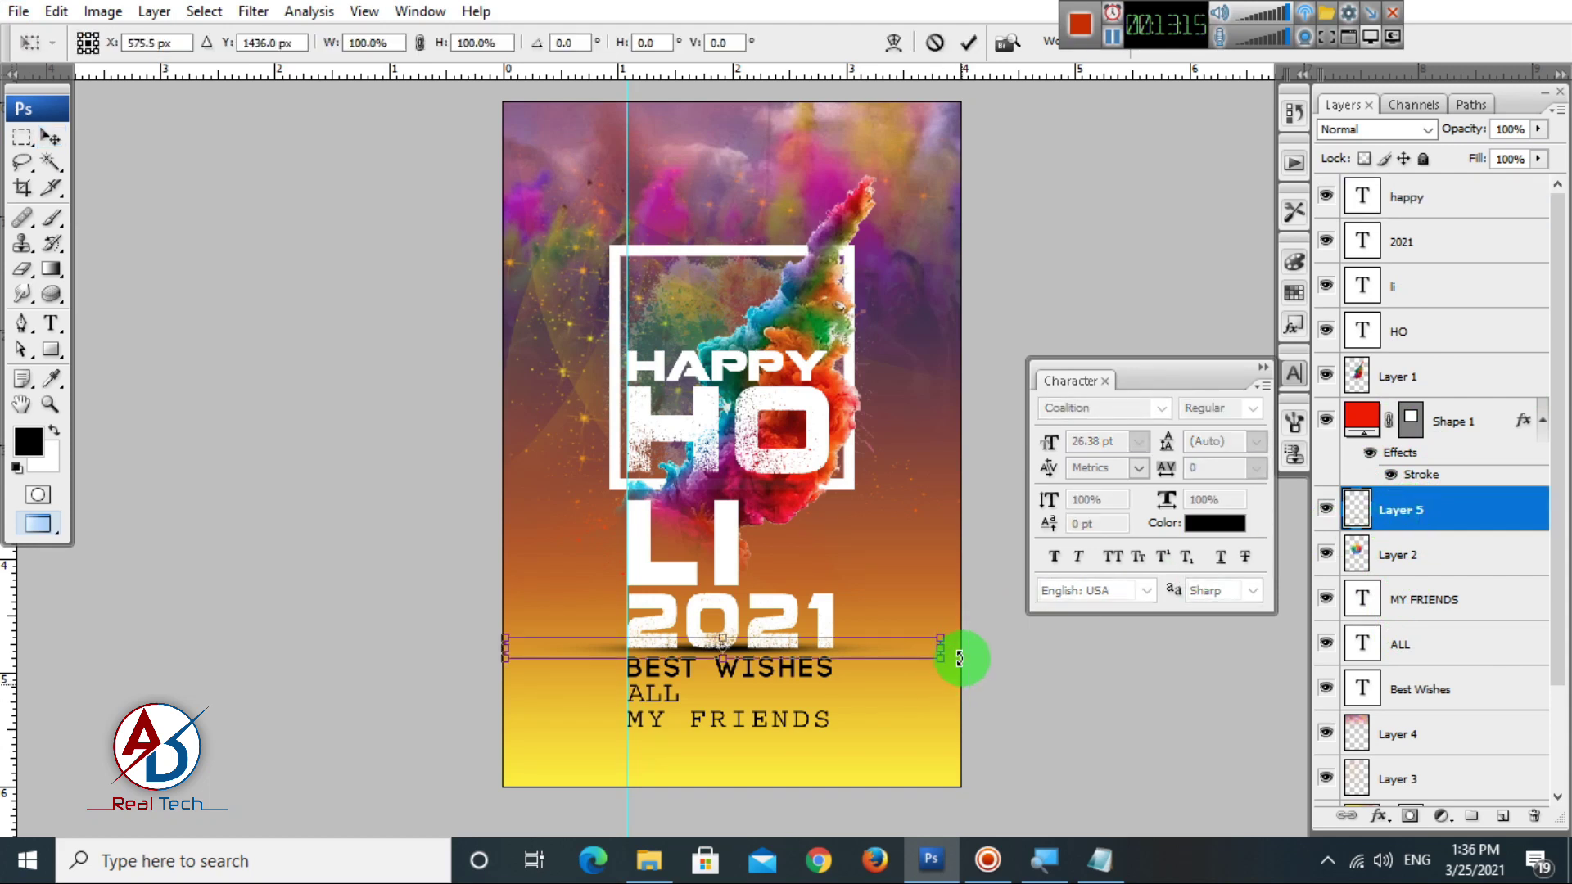
double_click(865, 652)
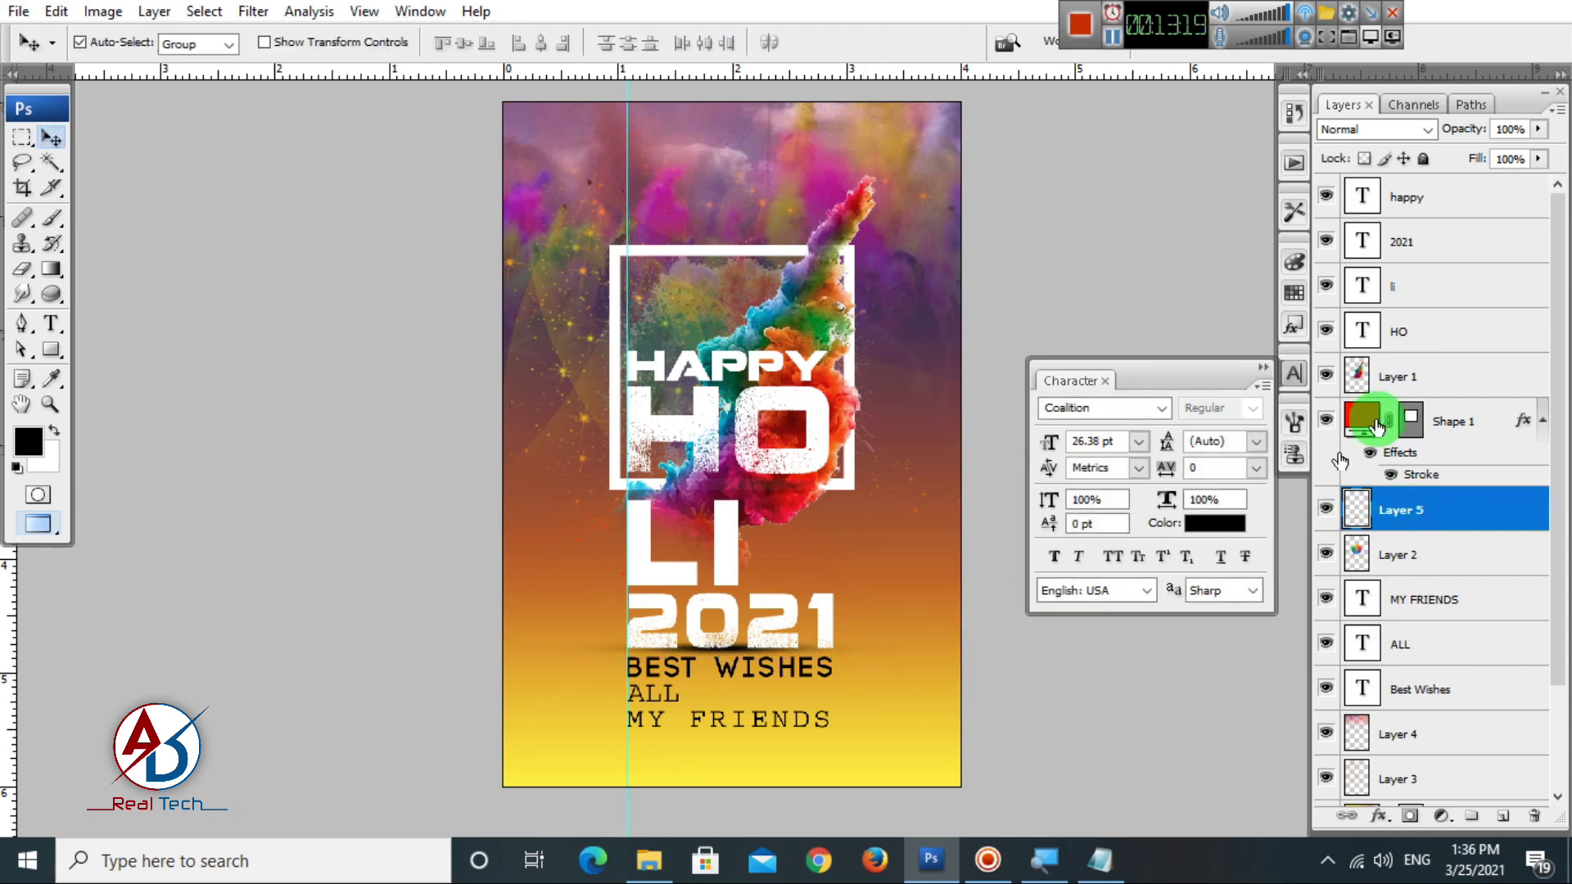
drag(1538, 162, 1487, 167)
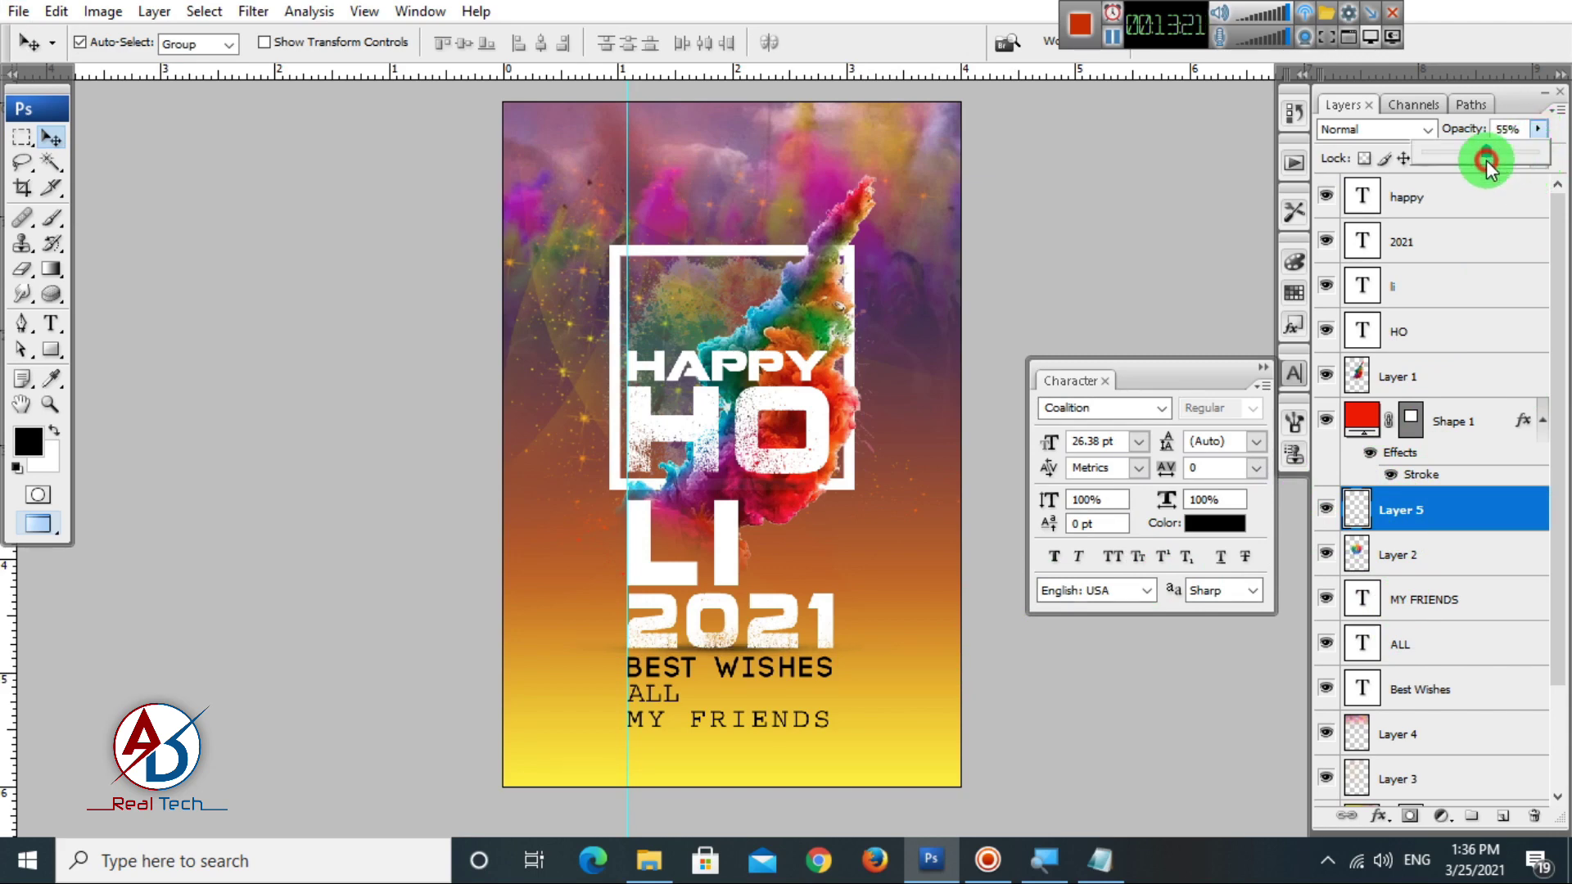
click(1129, 729)
Check how the softened shadow under 2021 blends with the lettering and the gradient background.
scroll(852, 635, up, 3)
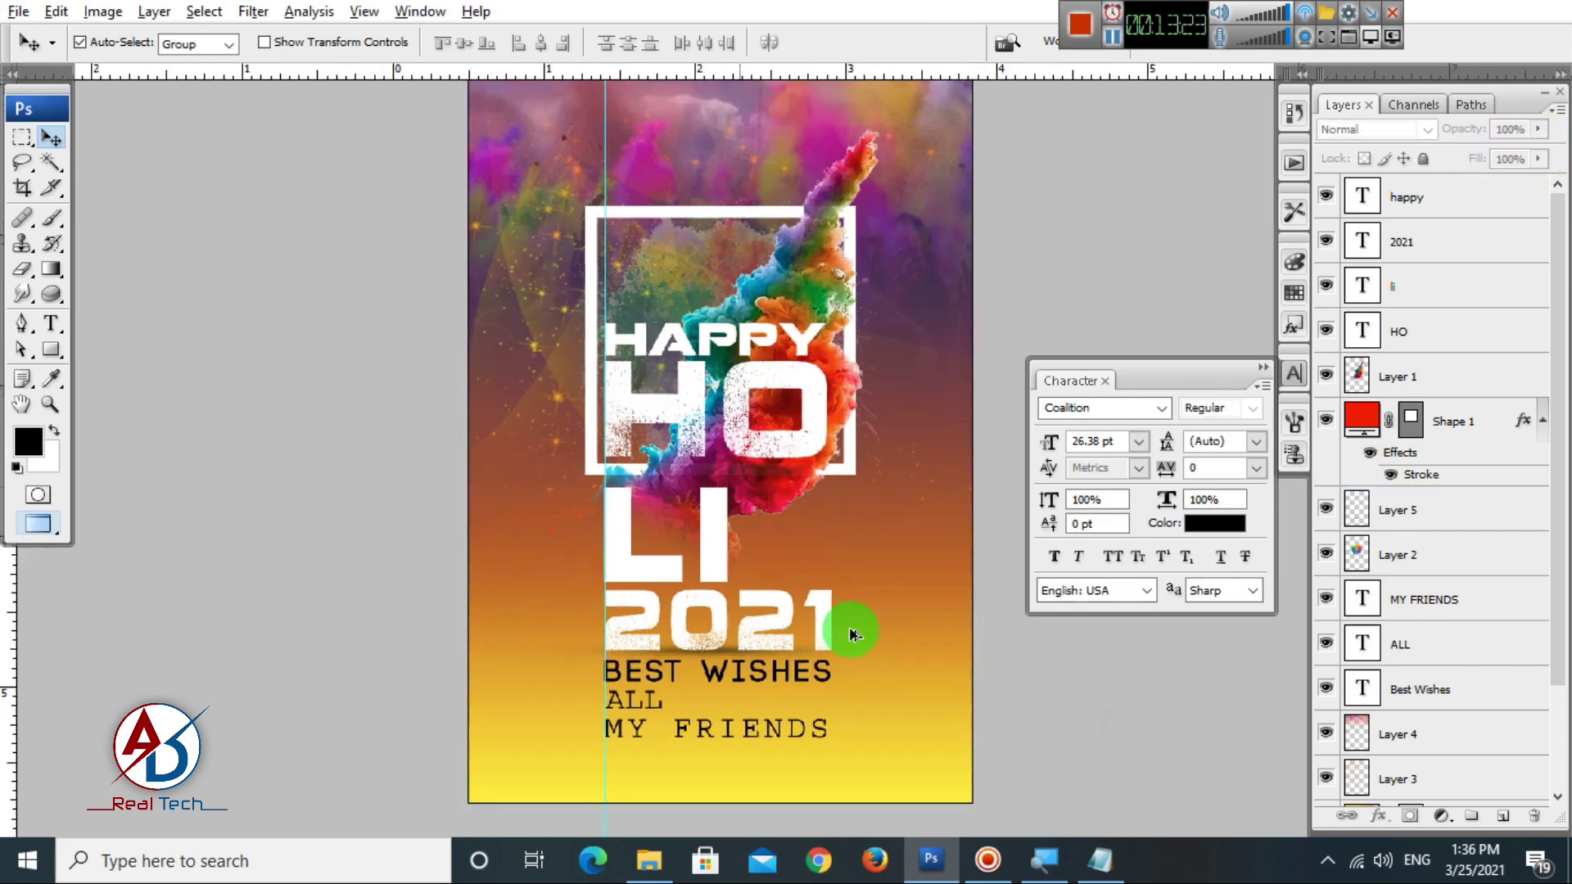
scroll(852, 635, down, 2)
drag(954, 682, 935, 538)
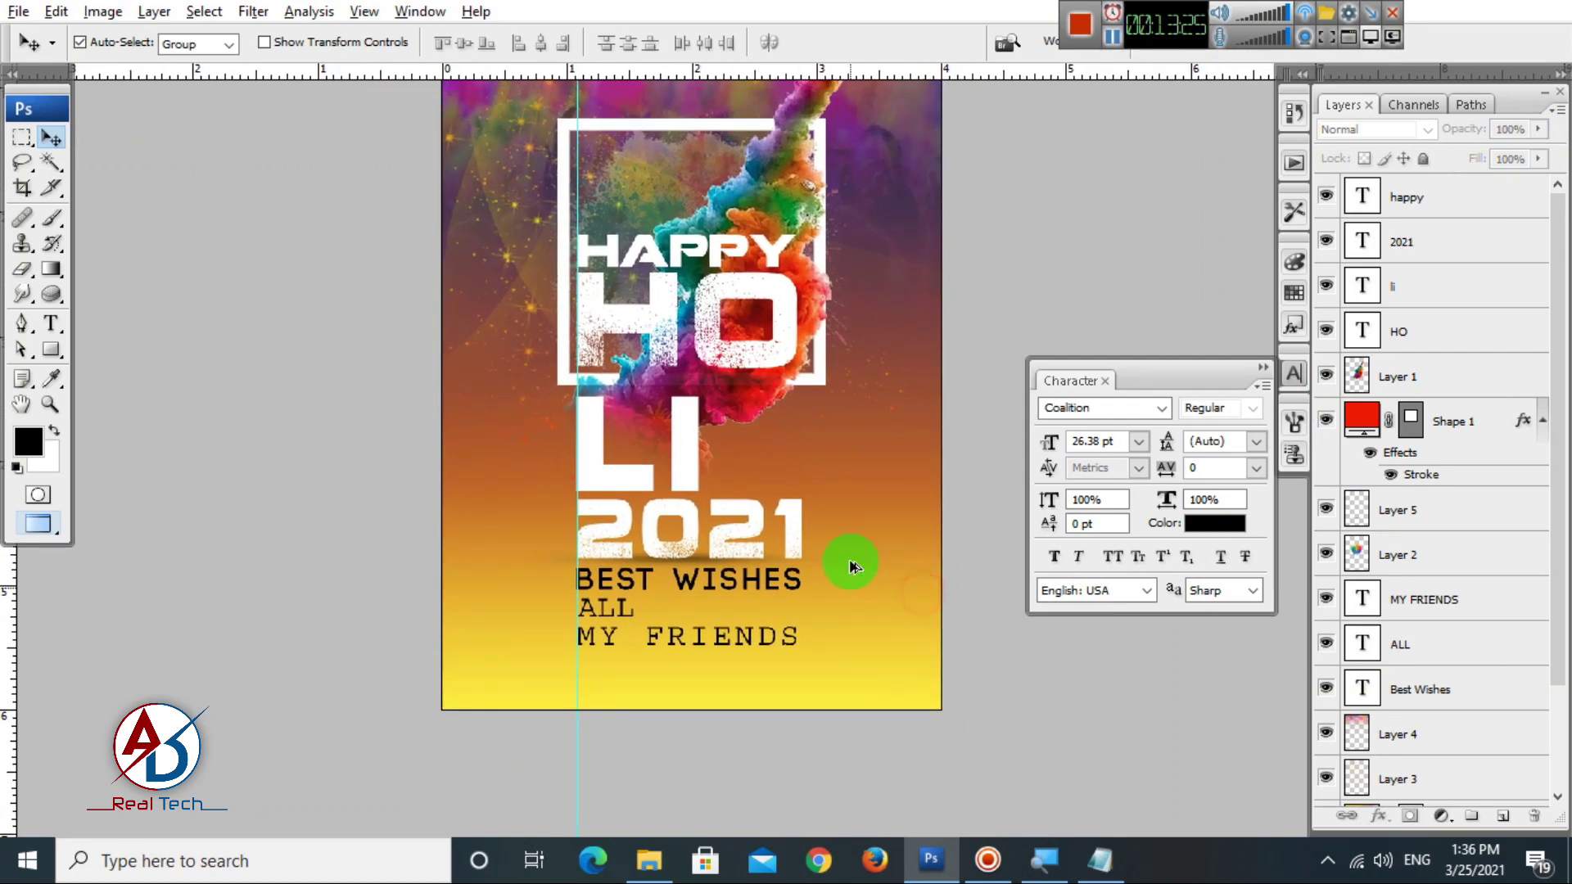
drag(849, 563, 857, 597)
scroll(811, 520, down, 3)
drag(823, 500, 877, 520)
scroll(871, 504, up, 1)
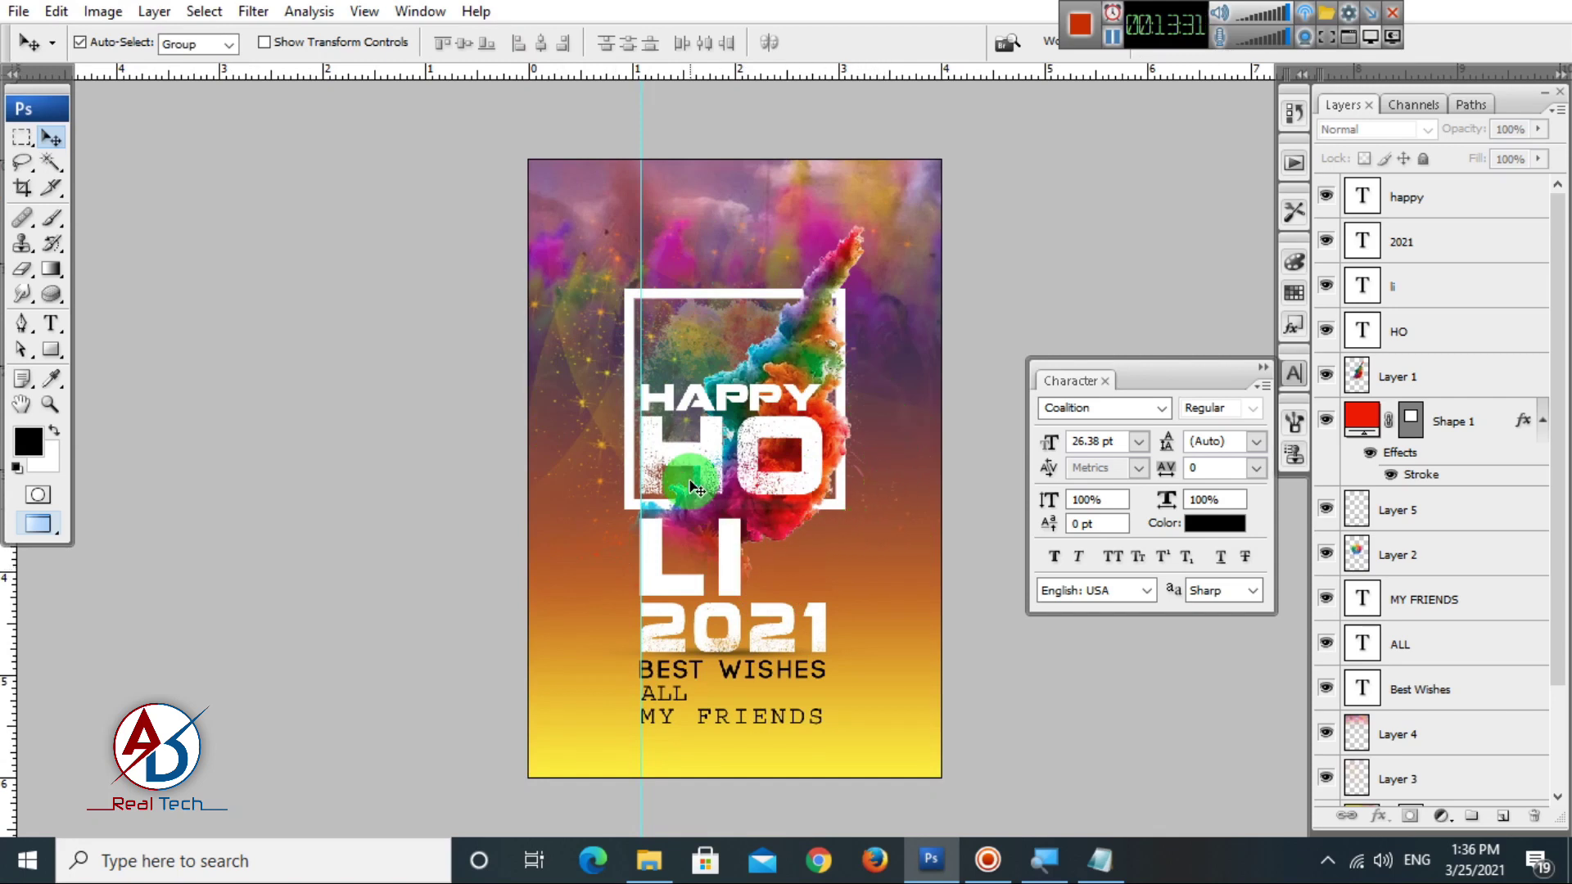
Duplicate the thick white square frame and rotate the copy by 45 degrees into a diamond.
scroll(692, 481, up, 1)
key(alt+space)
drag(823, 517, 820, 523)
drag(620, 342, 586, 340)
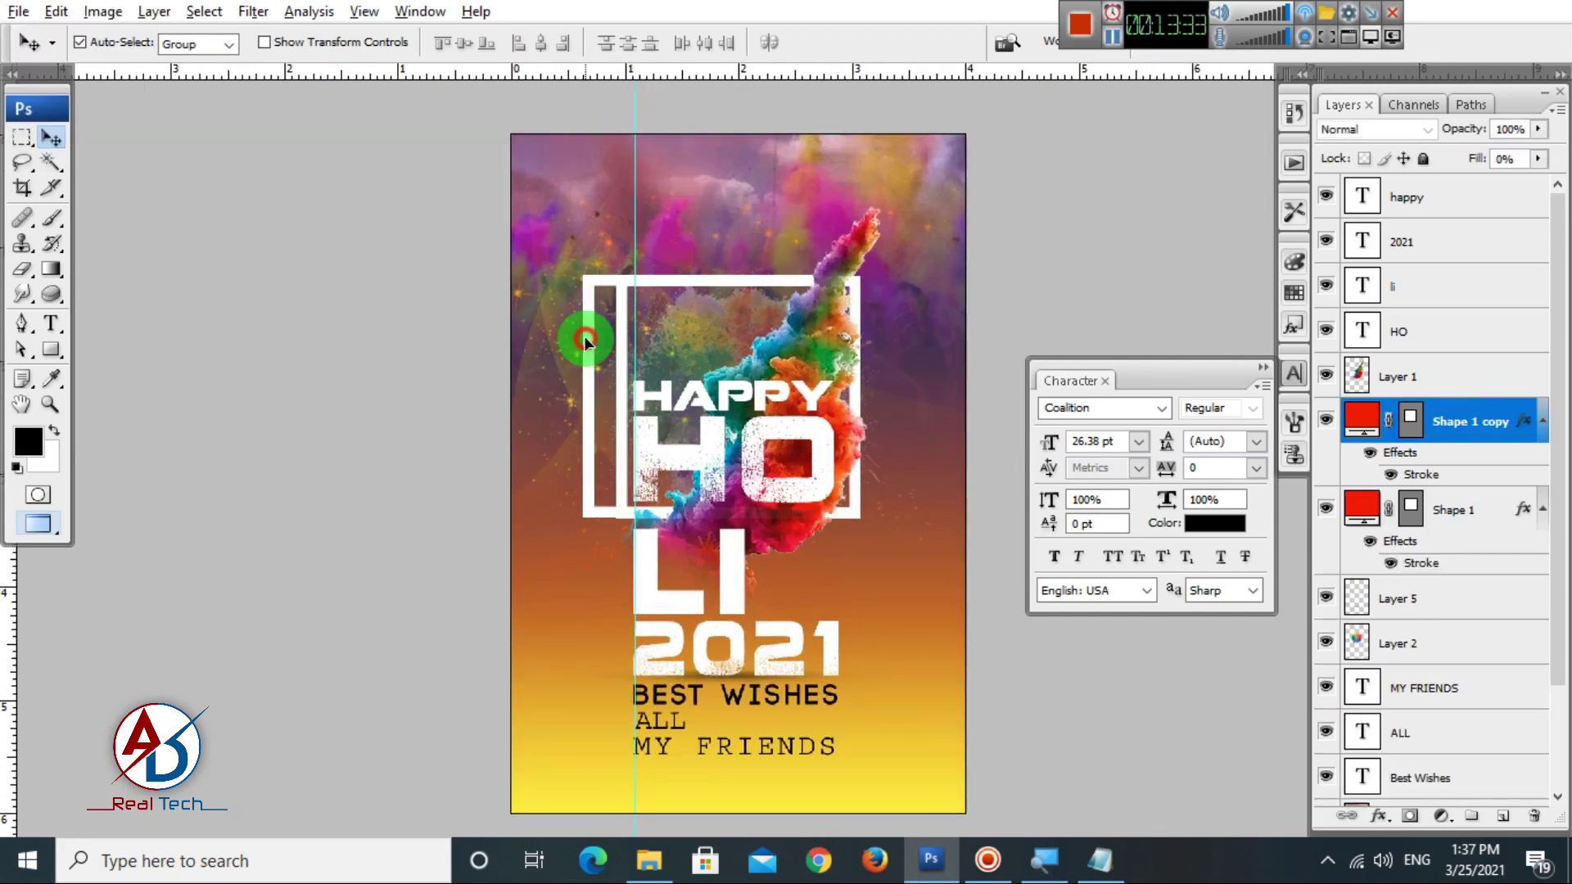
key(ctrl+t)
drag(924, 562, 744, 598)
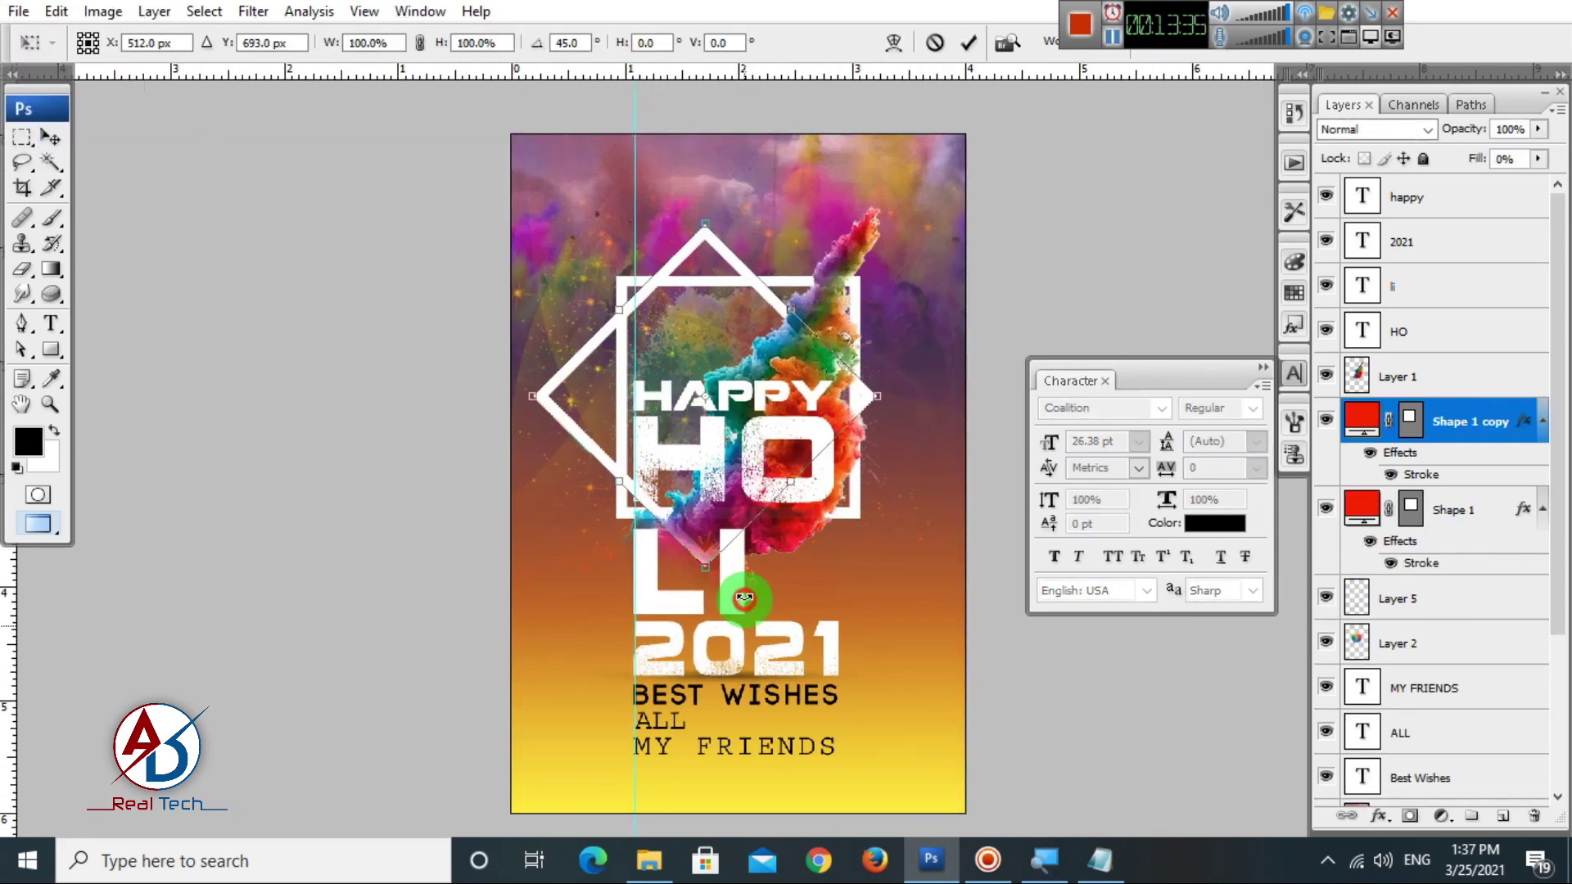
Move the frame copy to the poster's lower-right corner and set its rotation to about 31 degrees.
drag(858, 406, 1045, 765)
scroll(878, 721, down, 1)
key(alt)
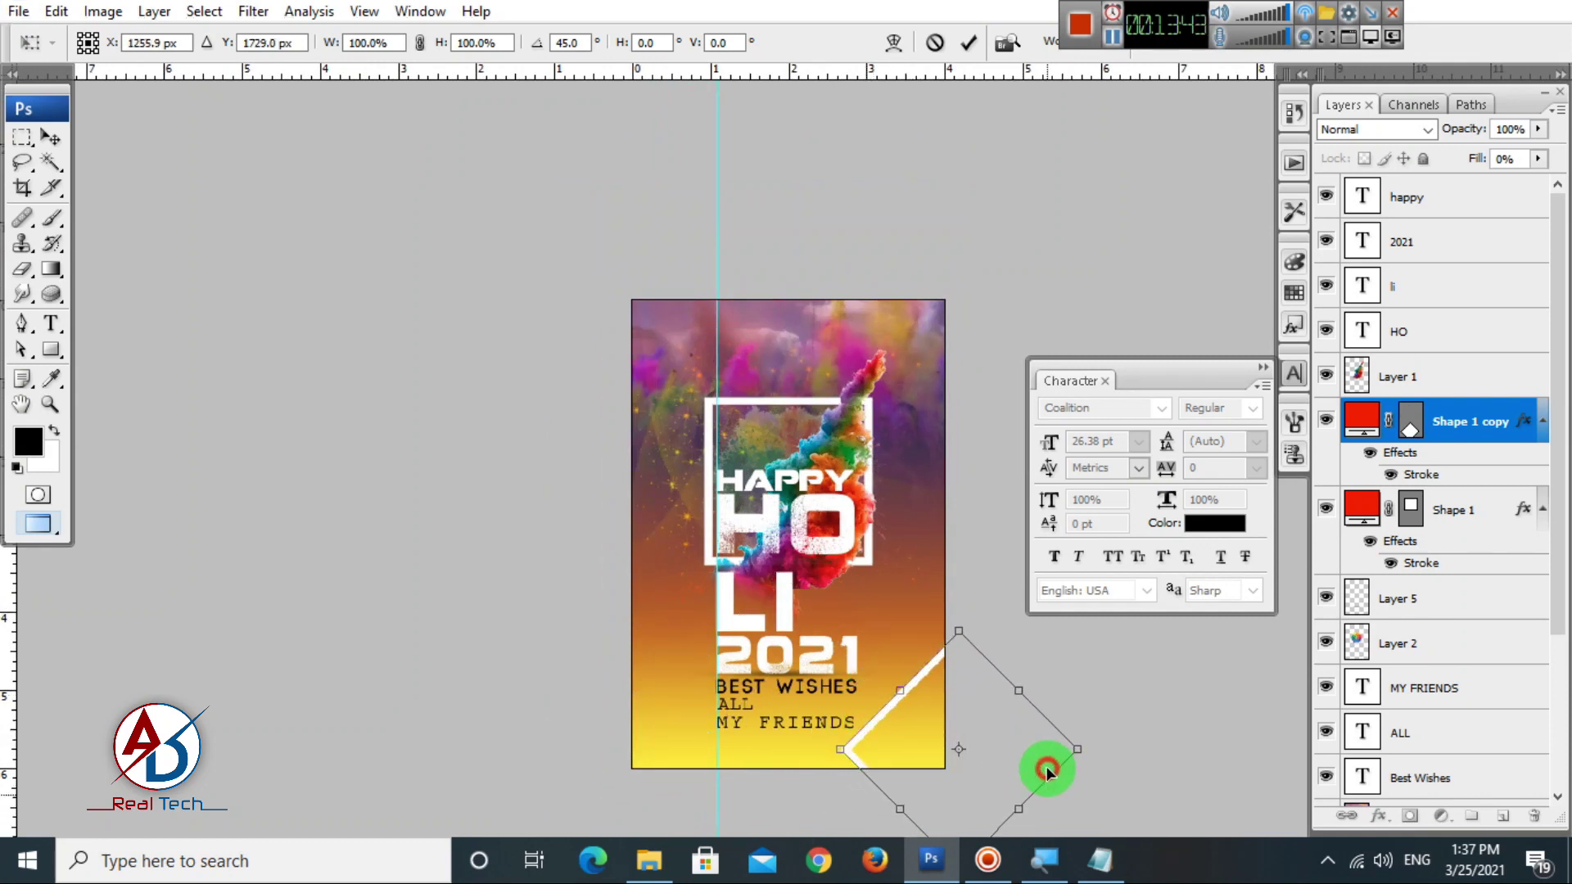
drag(1123, 702, 1119, 649)
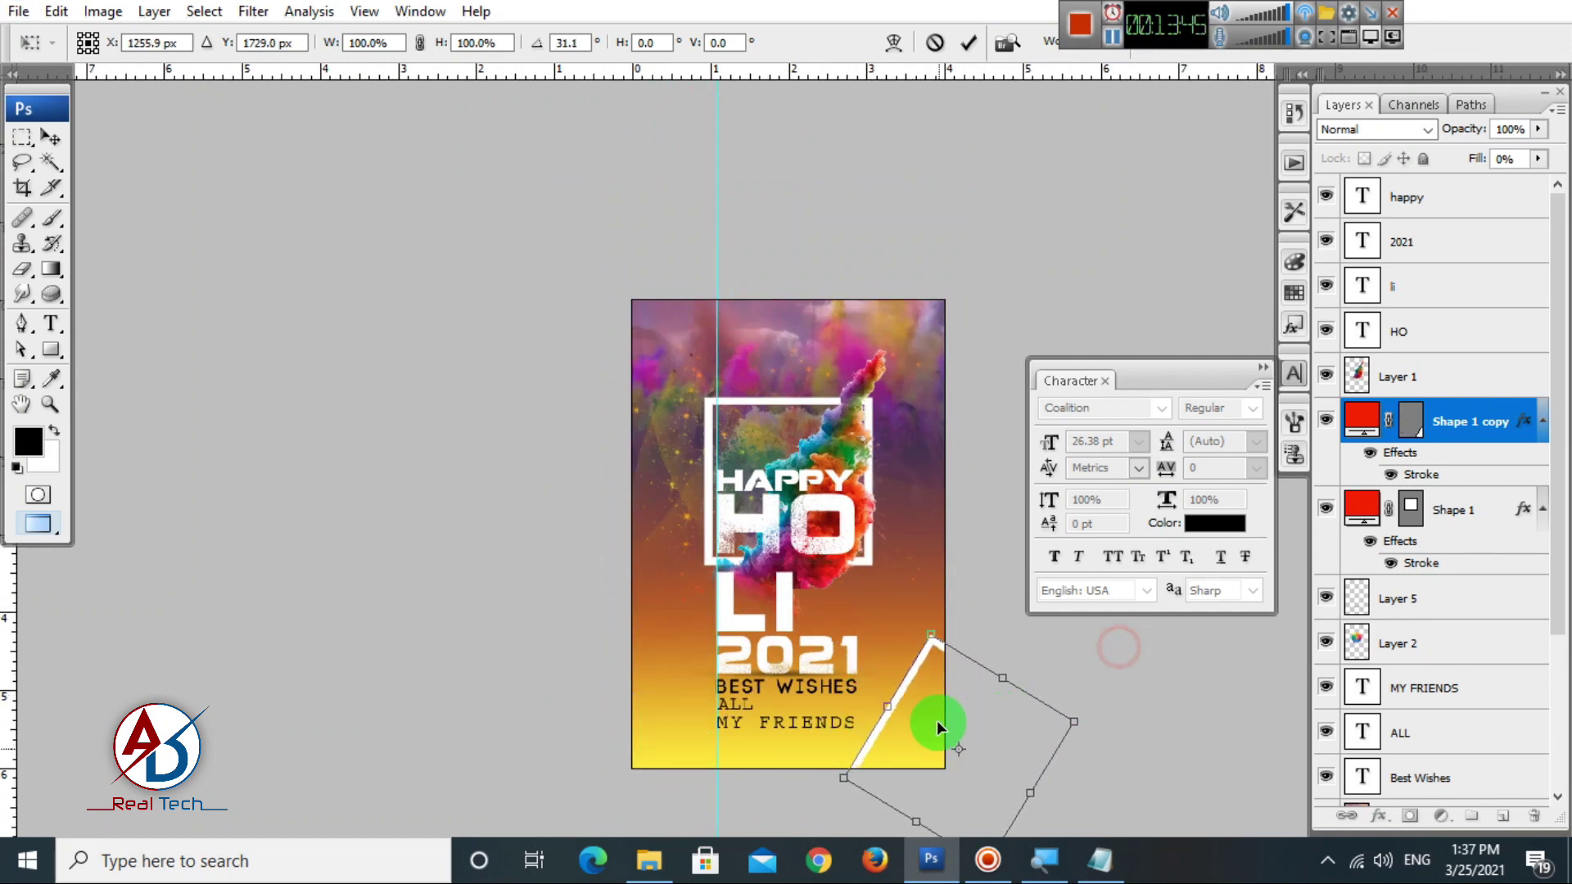
drag(937, 724, 914, 691)
double_click(913, 691)
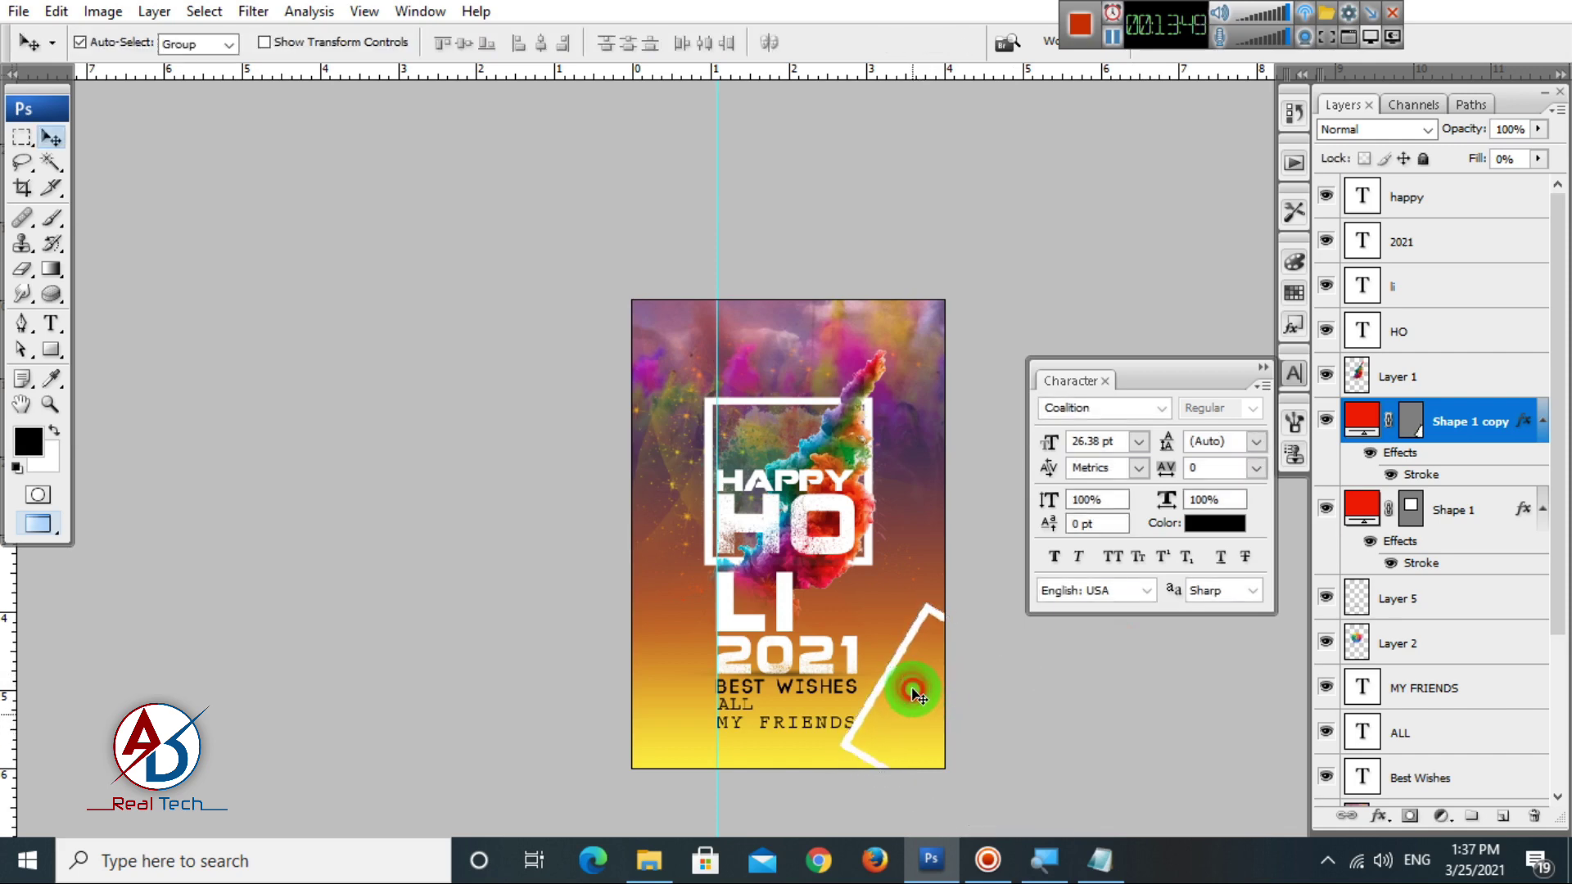
Reduce the Stroke effect size on Shape 1 copy to give the tilted frame a thinner outline.
scroll(1030, 703, up, 2)
drag(1028, 702, 852, 580)
double_click(1426, 477)
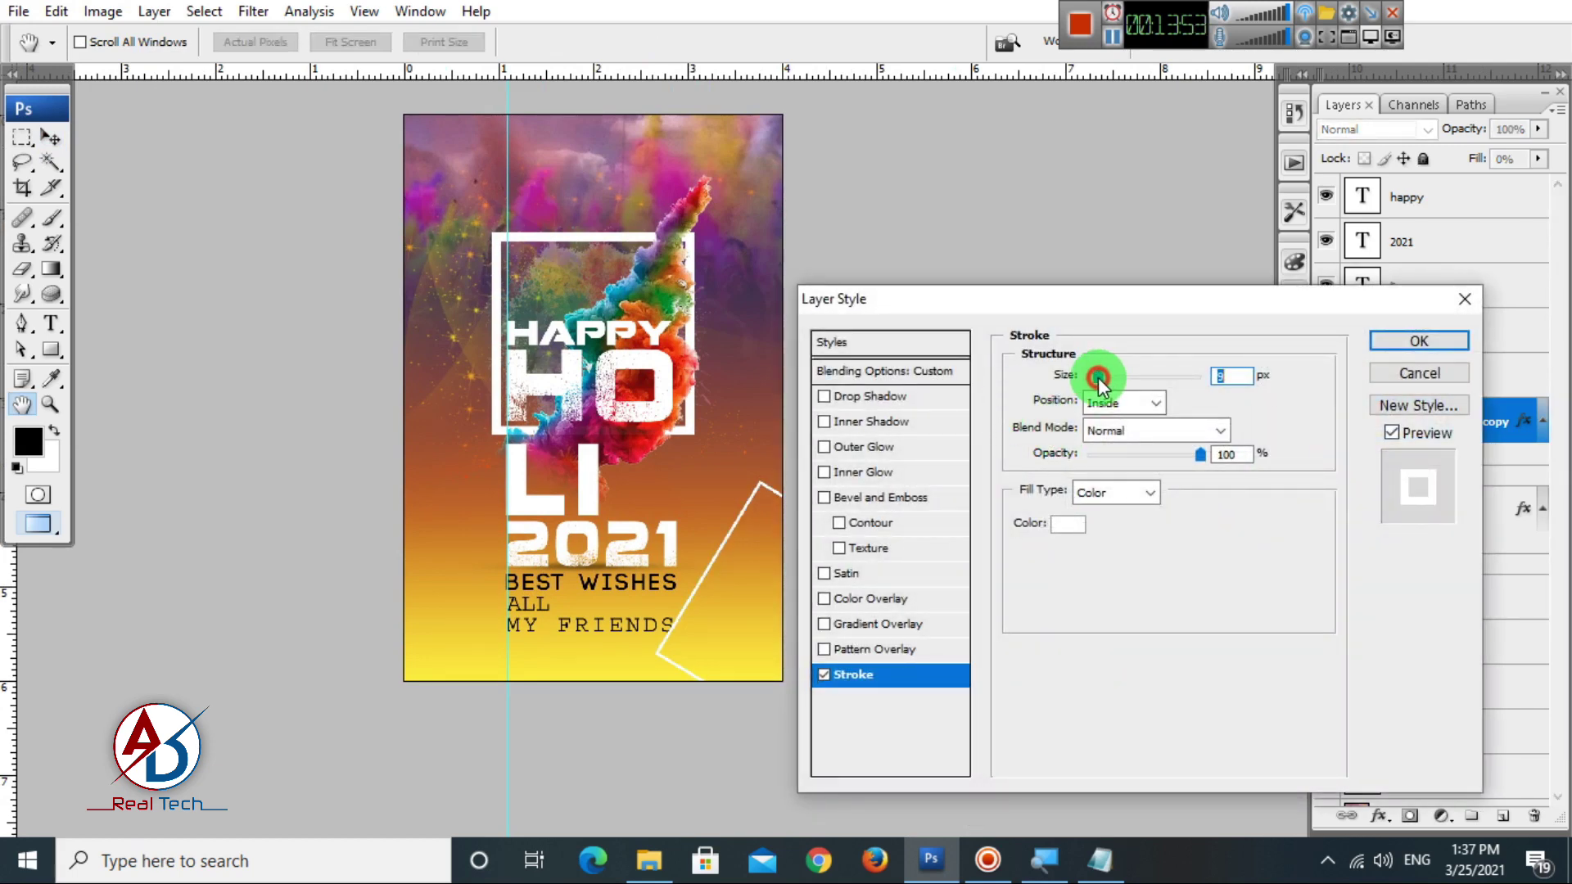
drag(664, 451, 659, 529)
click(1437, 344)
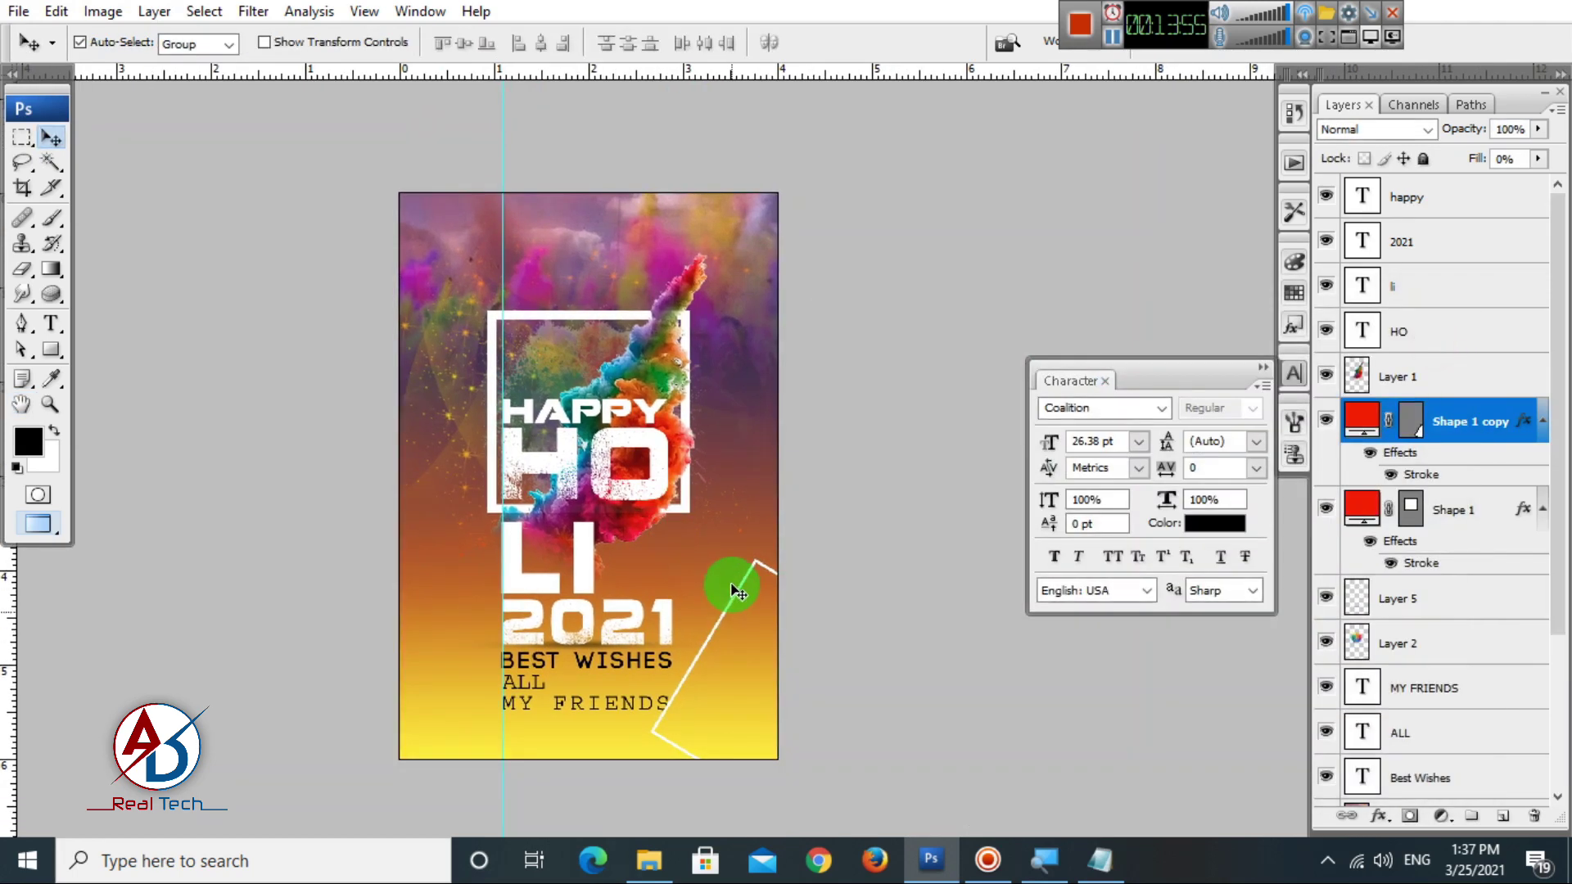
Move the thin tilted frame to the poster's upper-right corner and duplicate it in place.
drag(747, 585, 716, 165)
scroll(763, 444, down, 2)
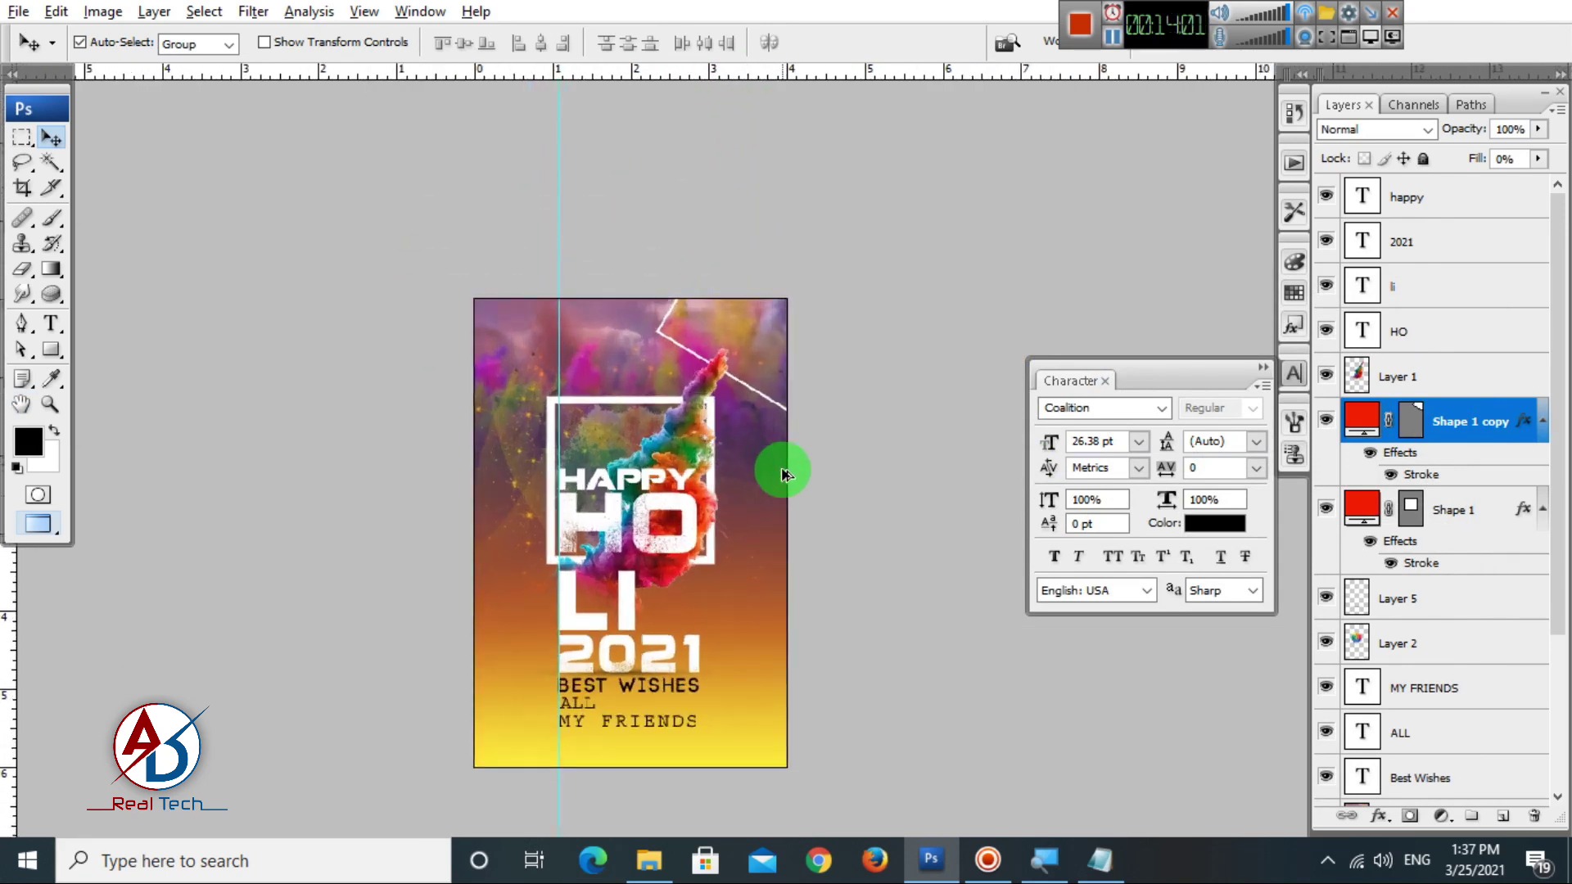
drag(827, 518, 875, 483)
key(ctrl+t)
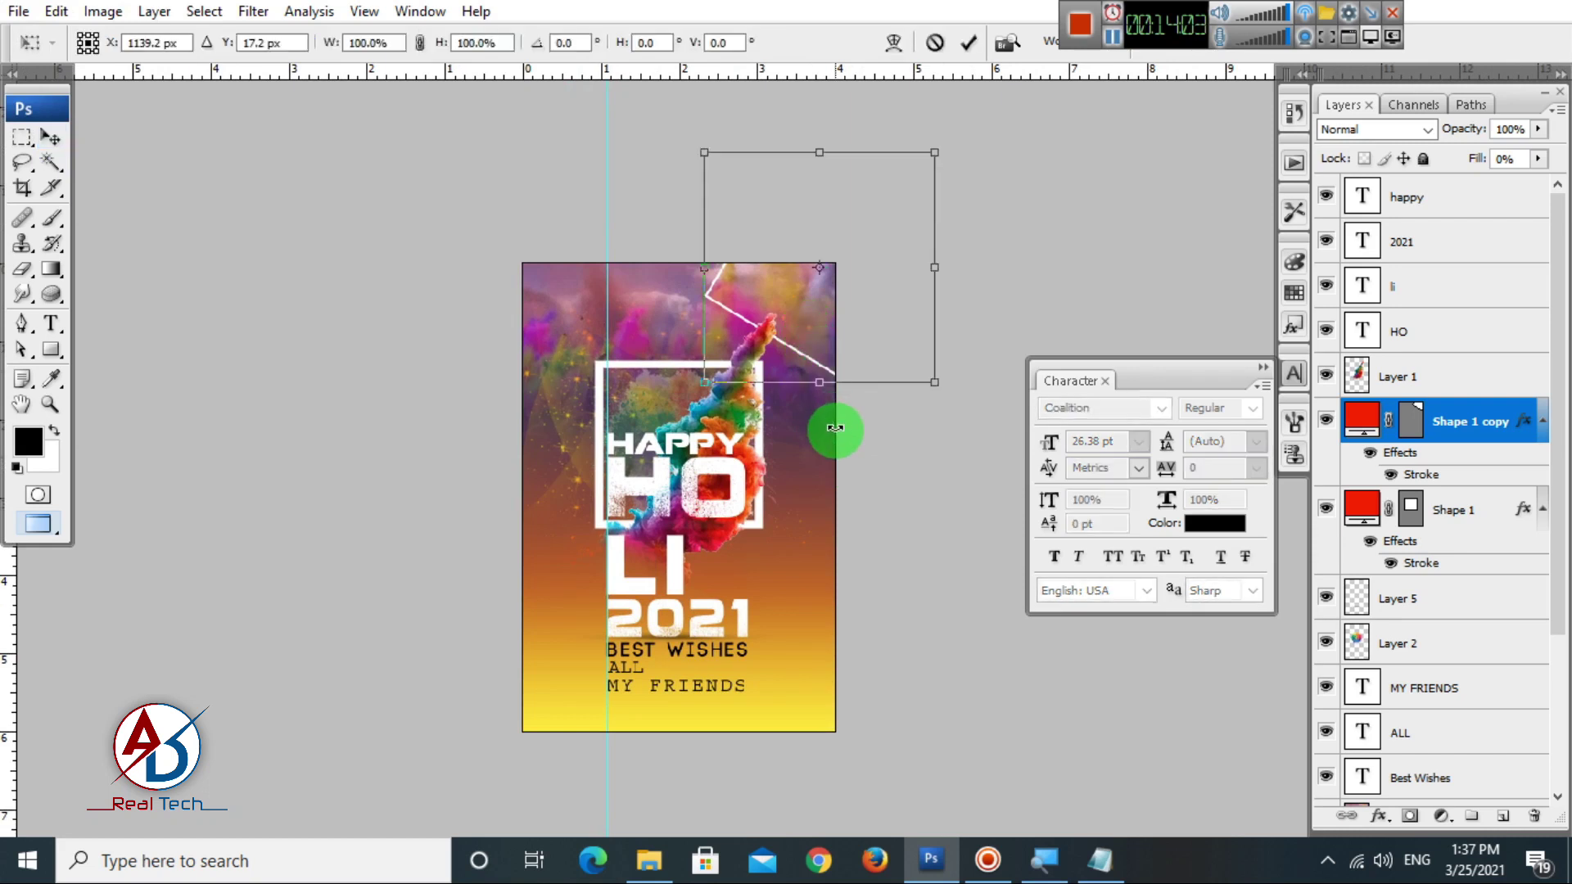
double_click(861, 355)
drag(810, 407, 807, 407)
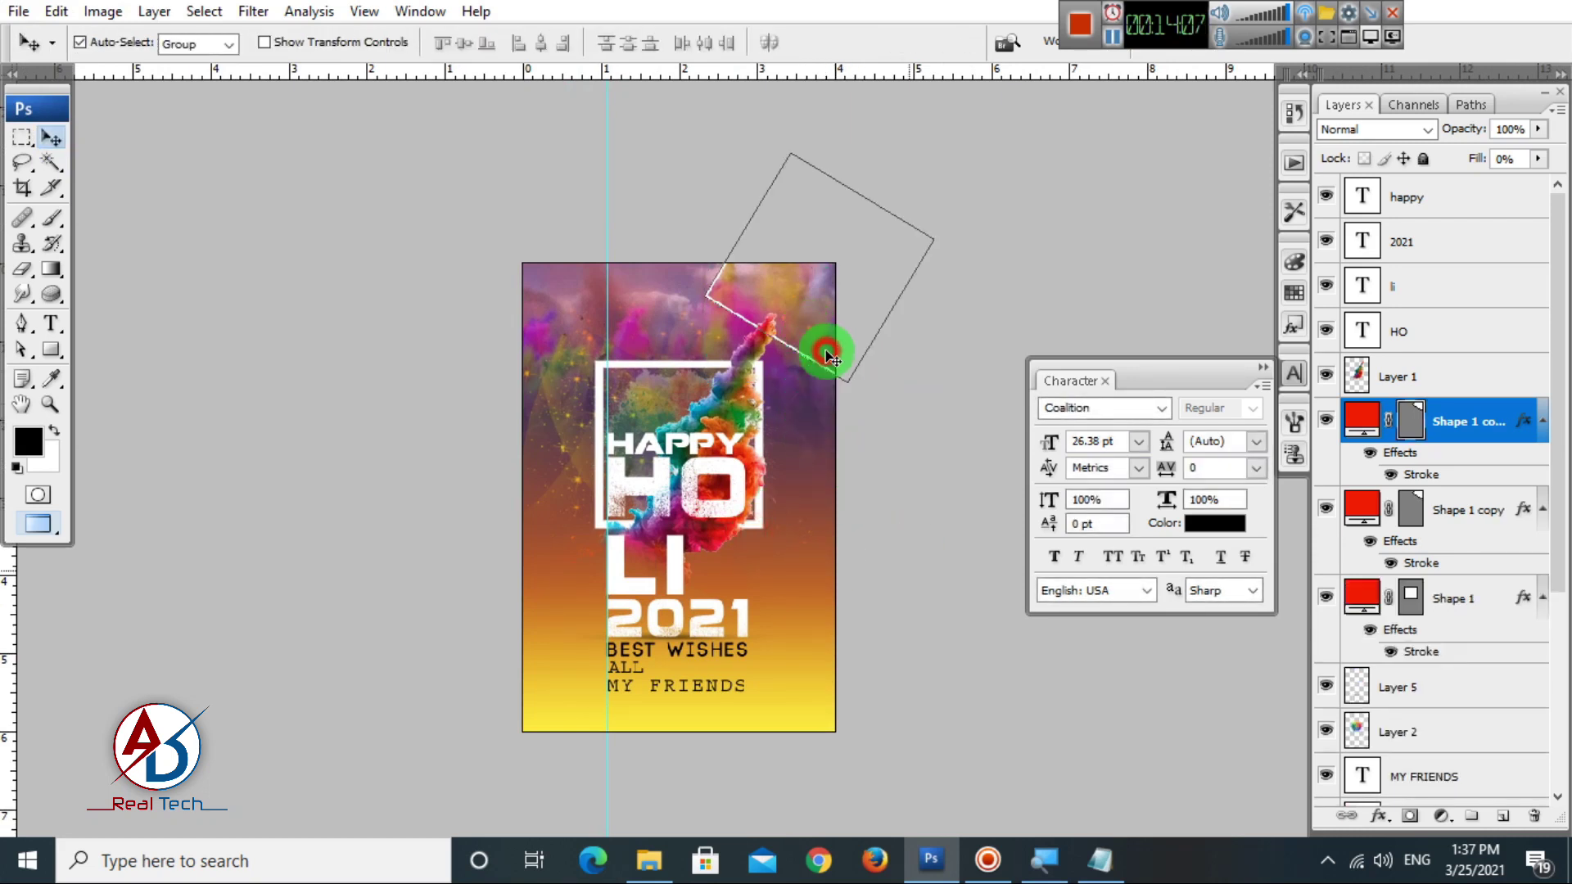
Try another duplicate of the thin corner frame, rotated about 44 degrees and shifted slightly downward.
drag(819, 367, 817, 366)
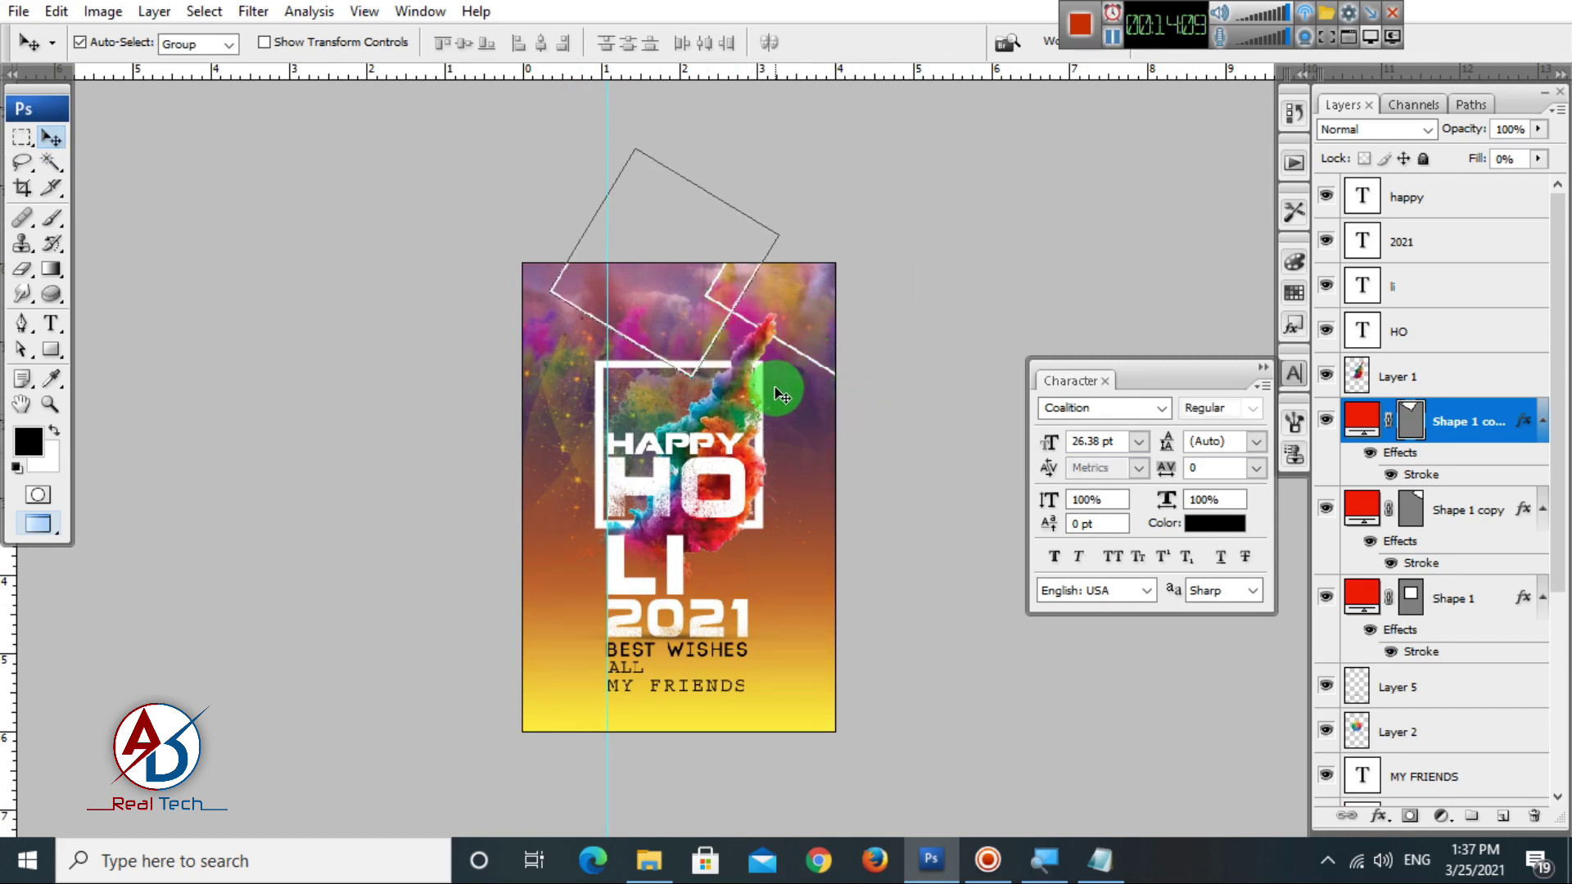
key(ctrl+z)
key(ctrl+j)
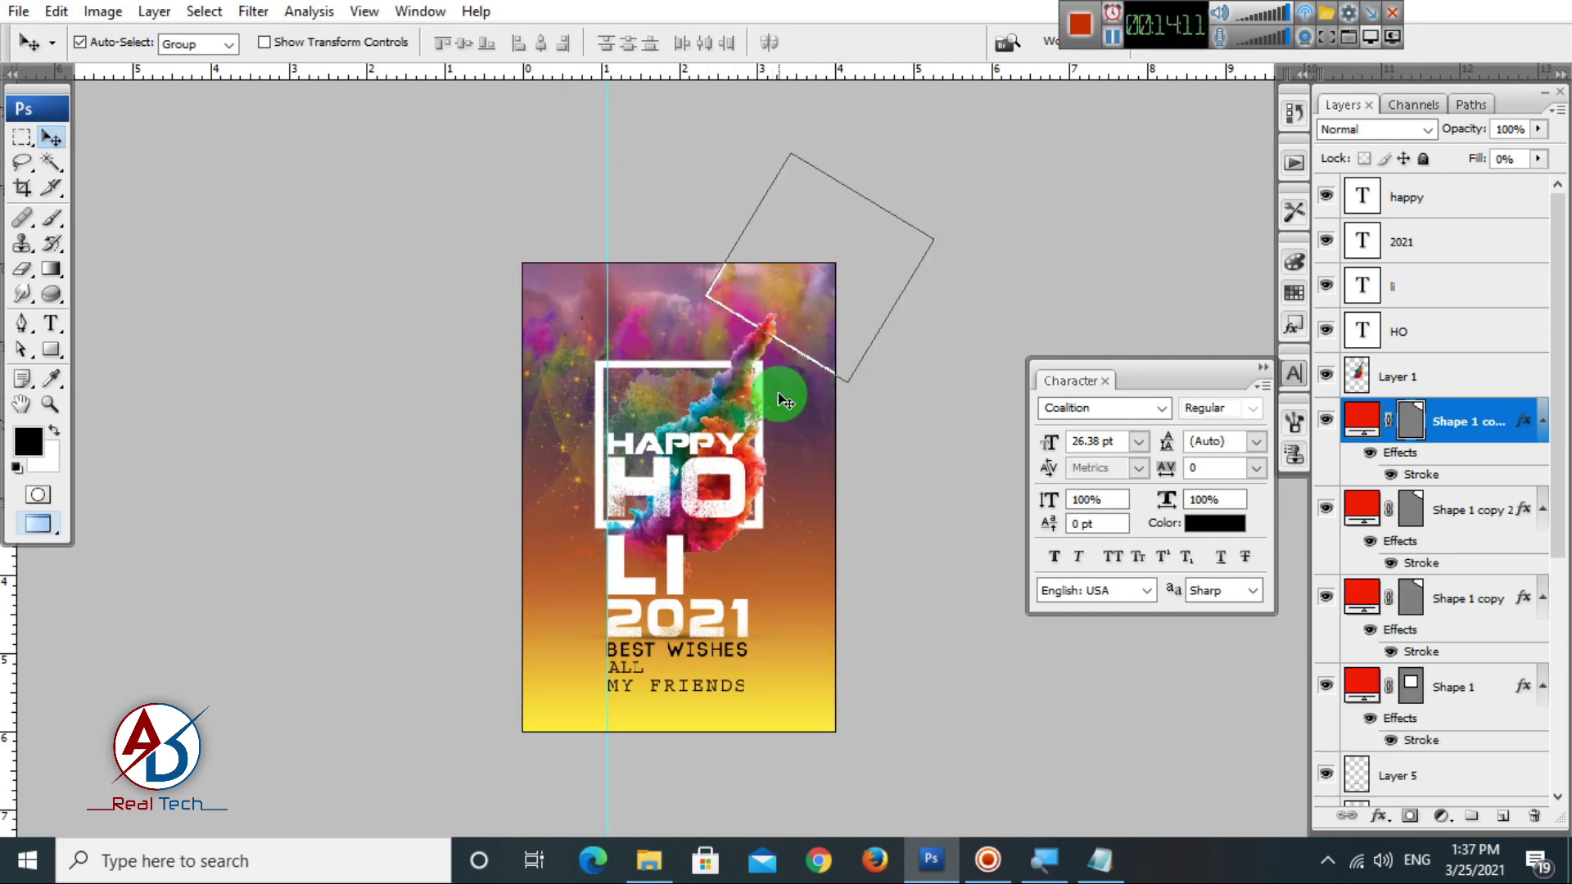
key(ctrl+t)
drag(871, 446, 755, 440)
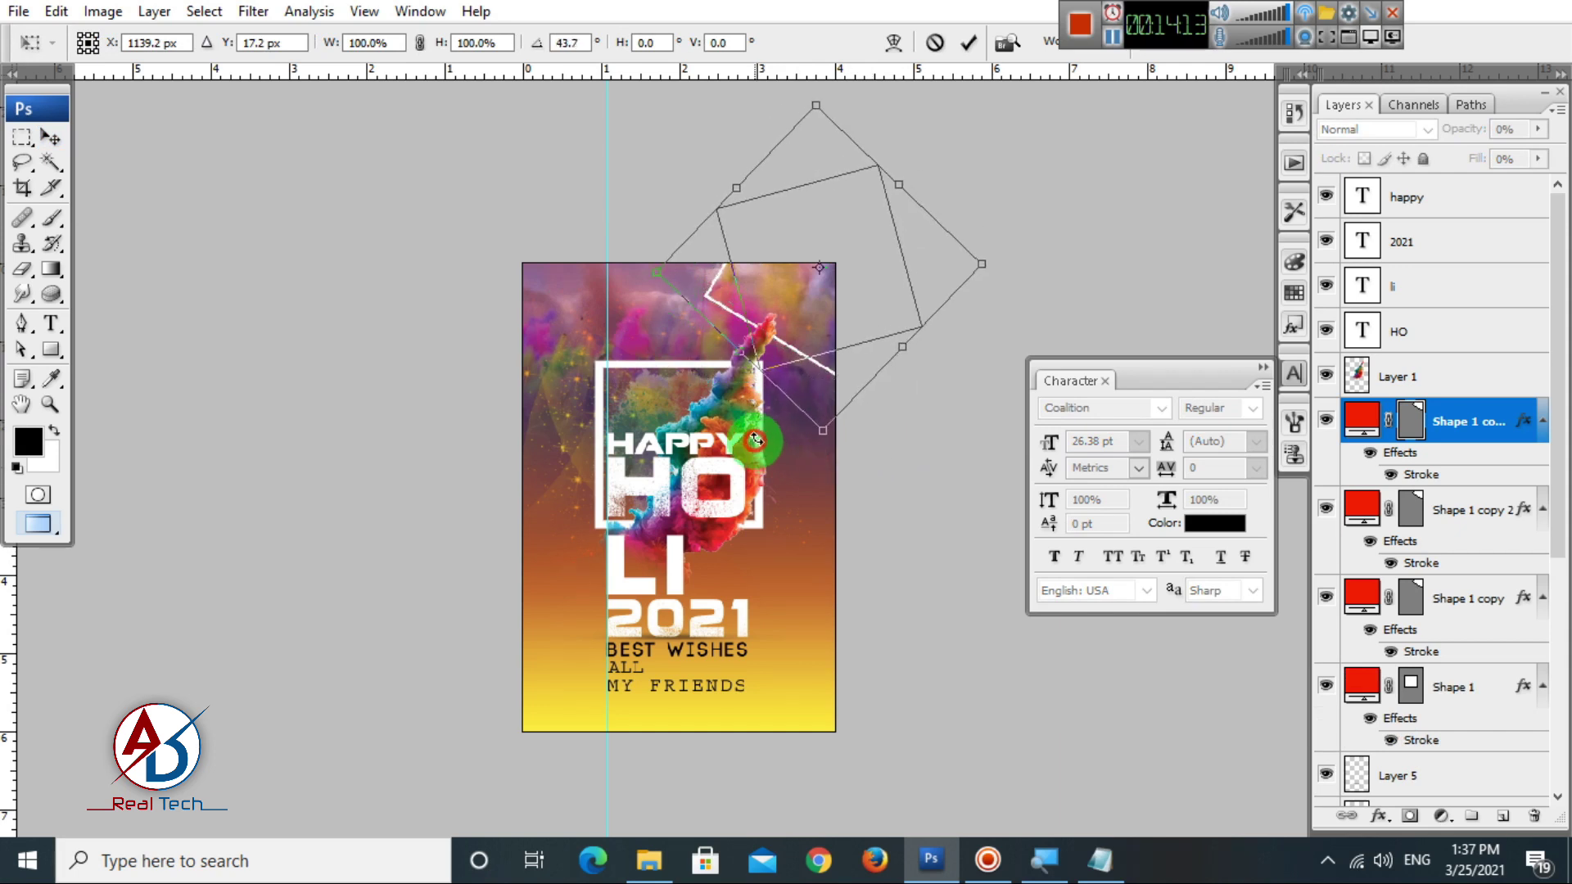
drag(824, 342, 804, 373)
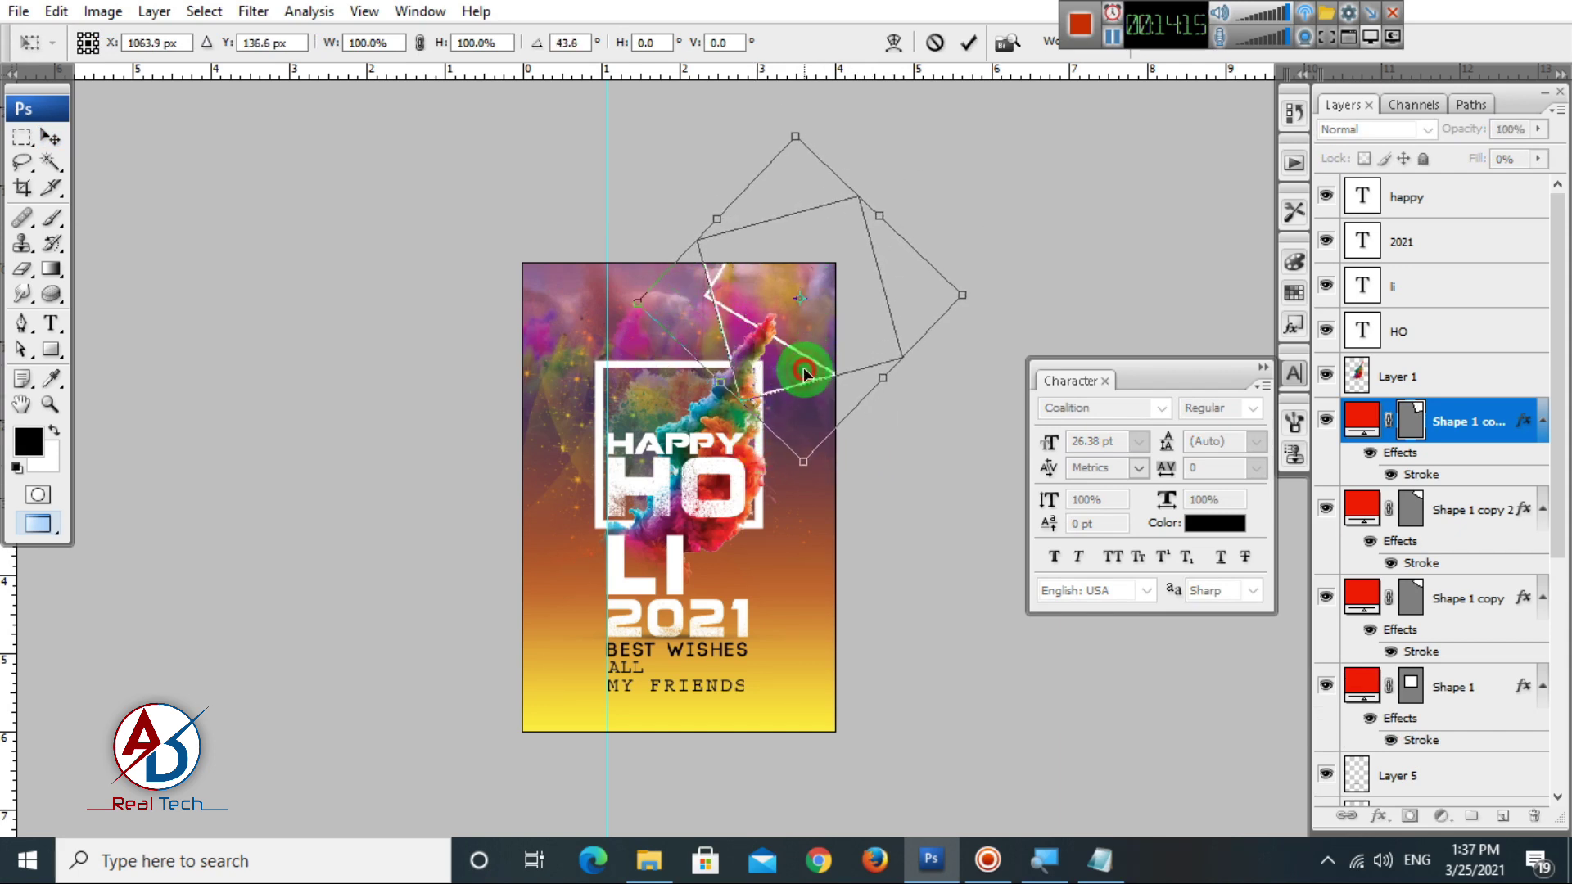
key(Return)
click(810, 391)
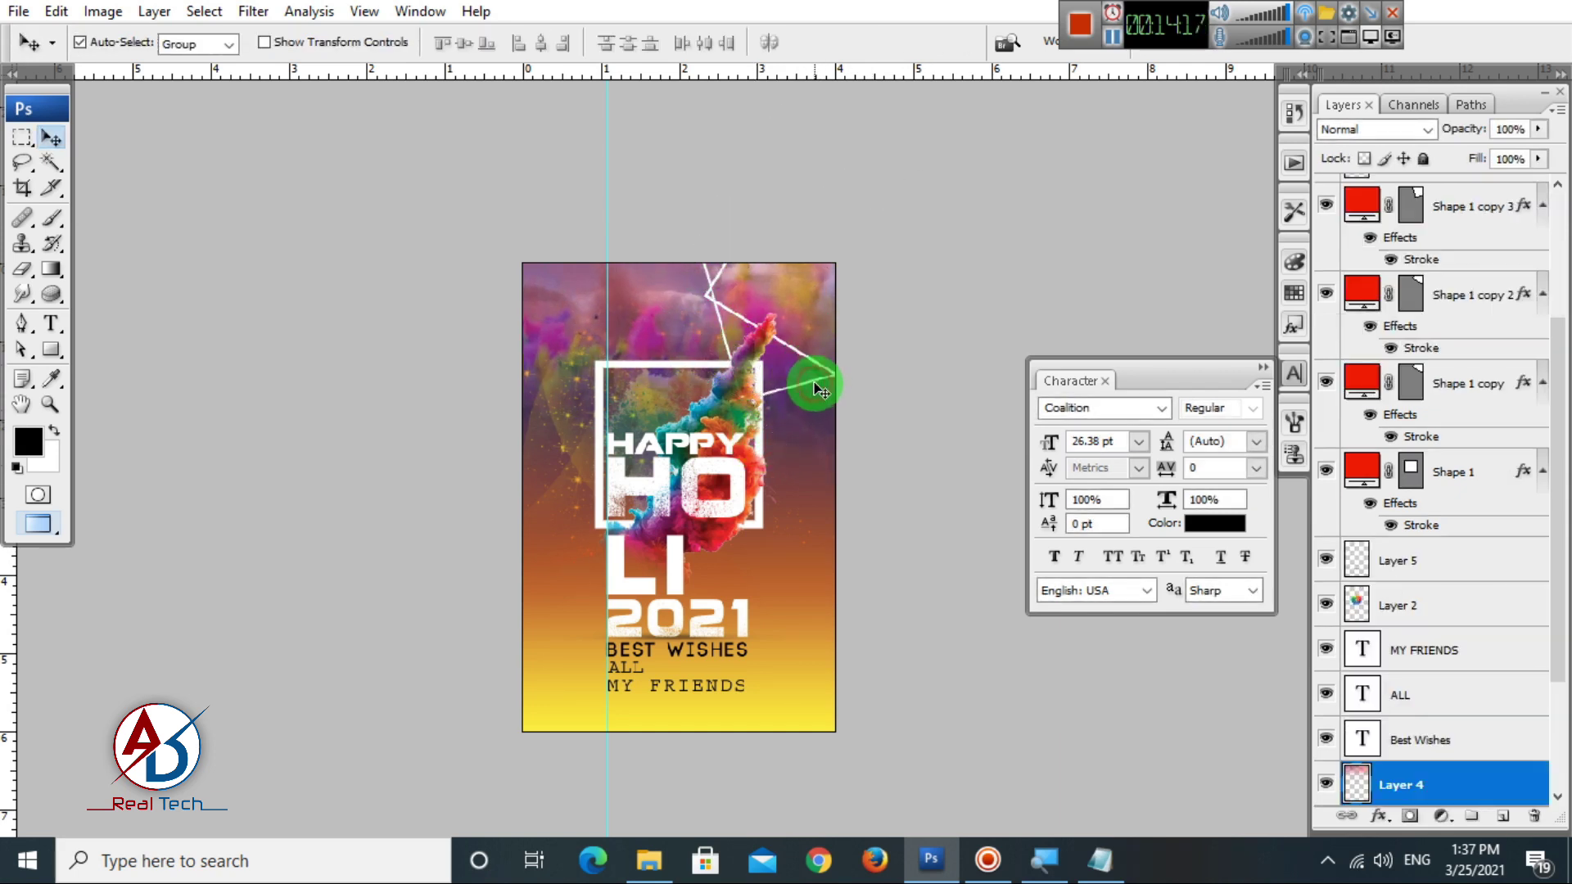
Undo the rotation and duplication of the extra thin corner frame.
key(ctrl+plus)
key(ctrl+plus)
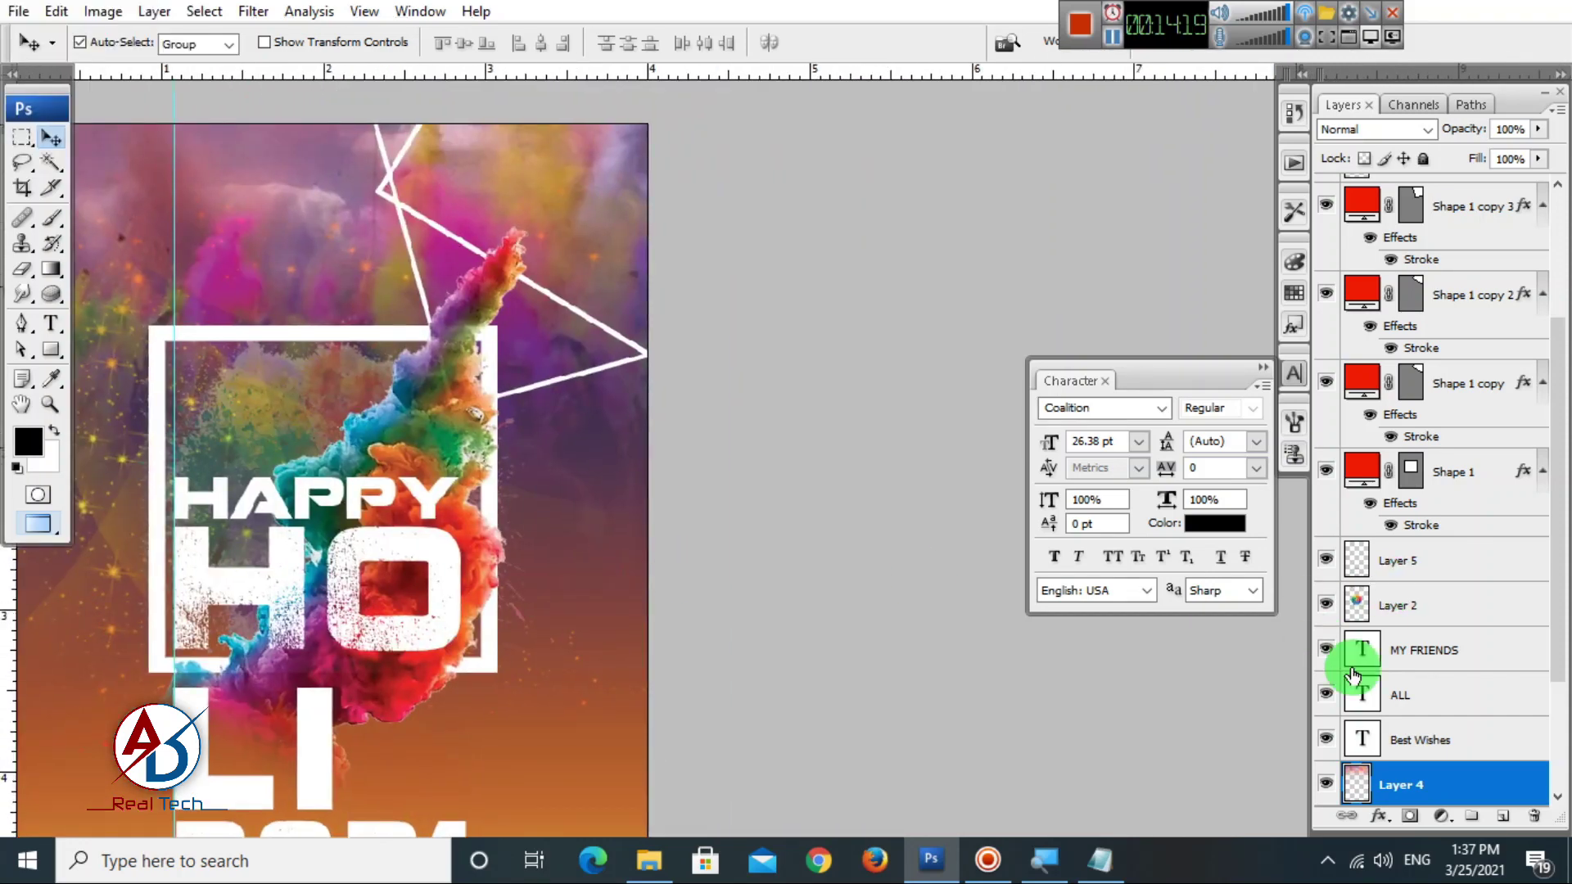
key(ctrl+alt+z)
key(ctrl+alt+z)
key(ctrl+alt+z)
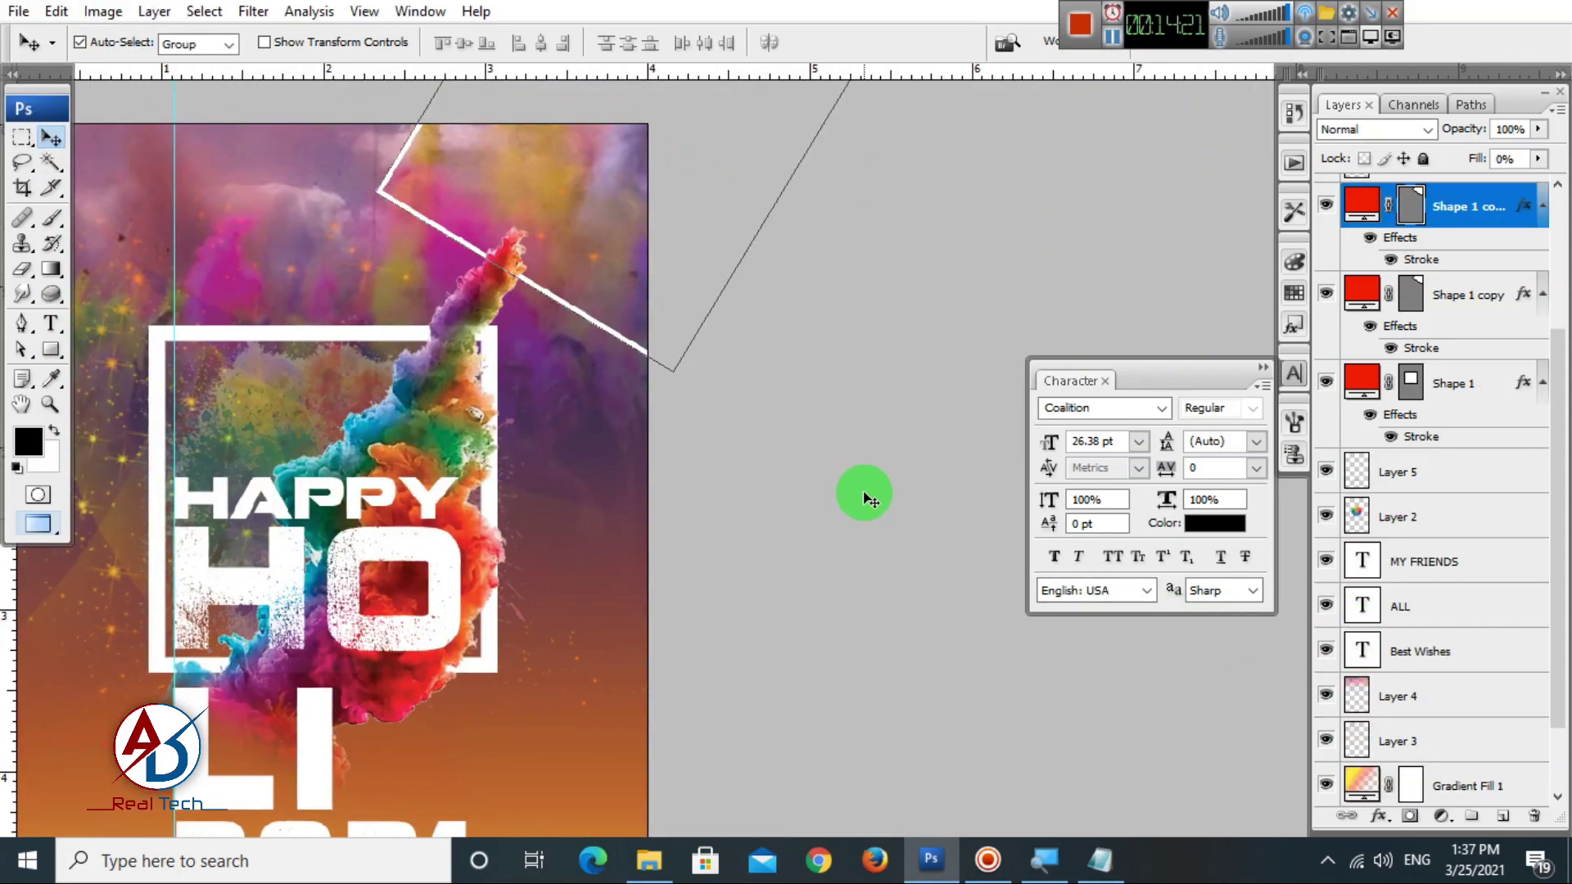
Move Shape 1 copy 2 over the main square frame and rotate it about 14 degrees into a diamond.
click(607, 470)
drag(613, 472, 700, 467)
key(ctrl+0)
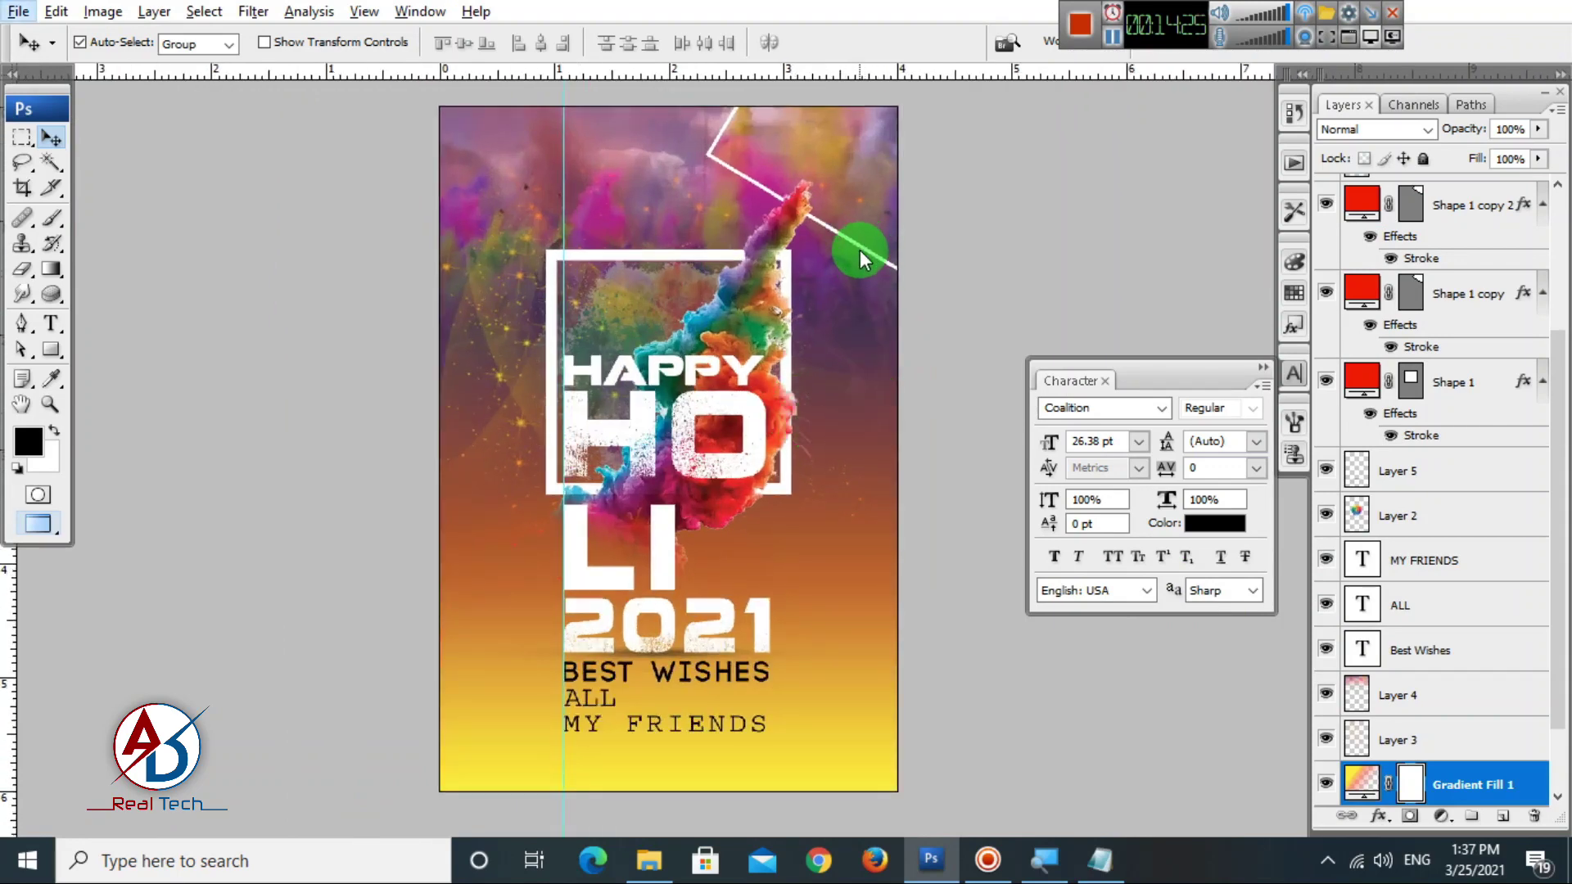
drag(858, 244, 650, 522)
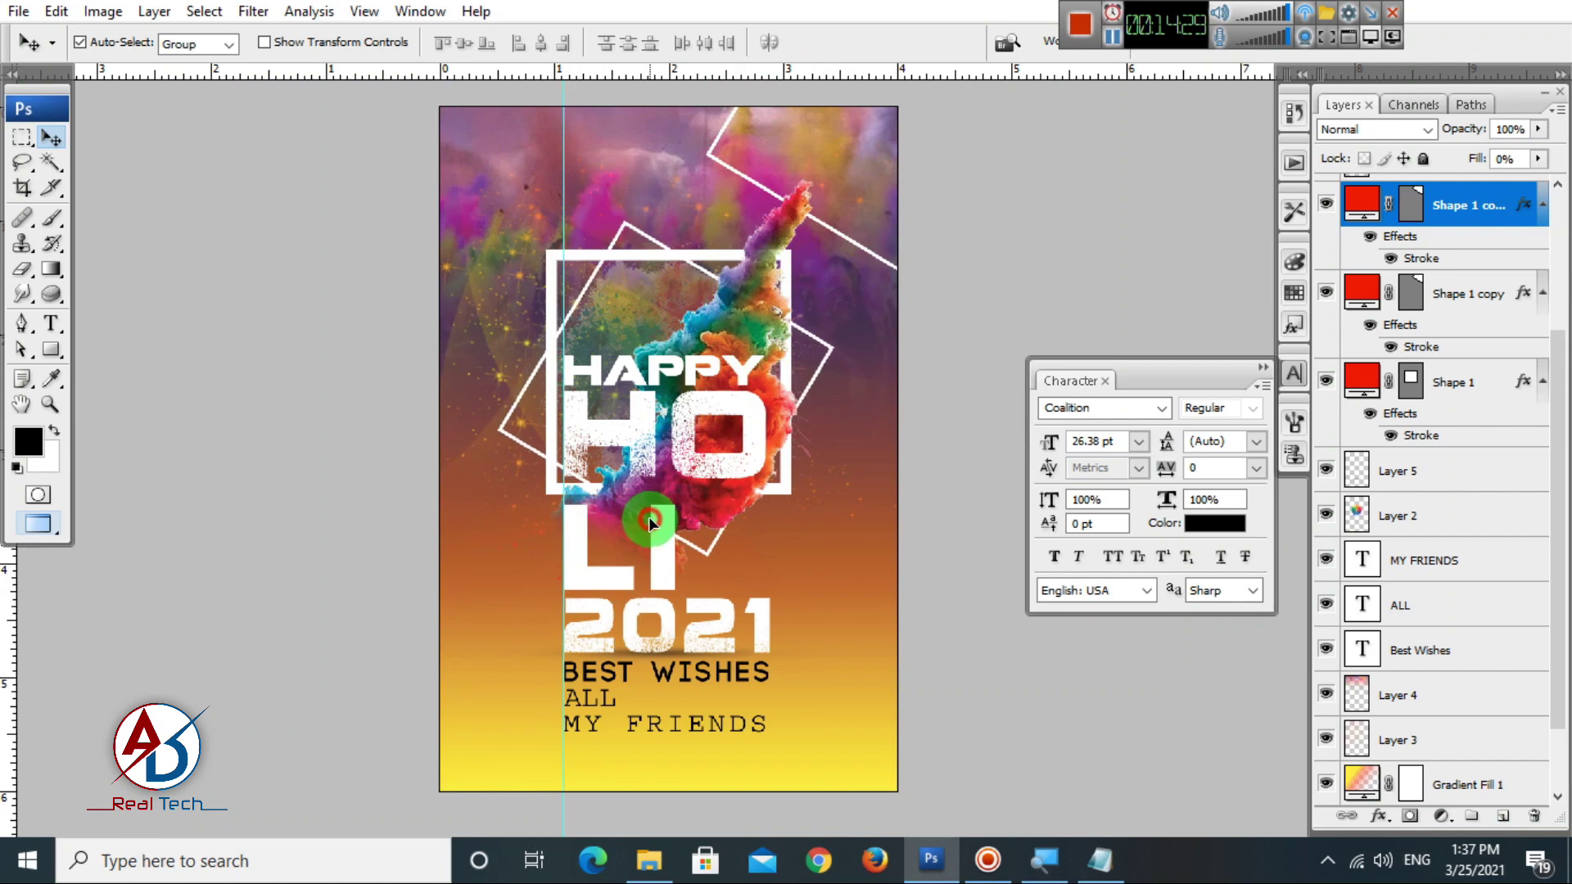
key(ctrl+t)
drag(860, 678, 772, 680)
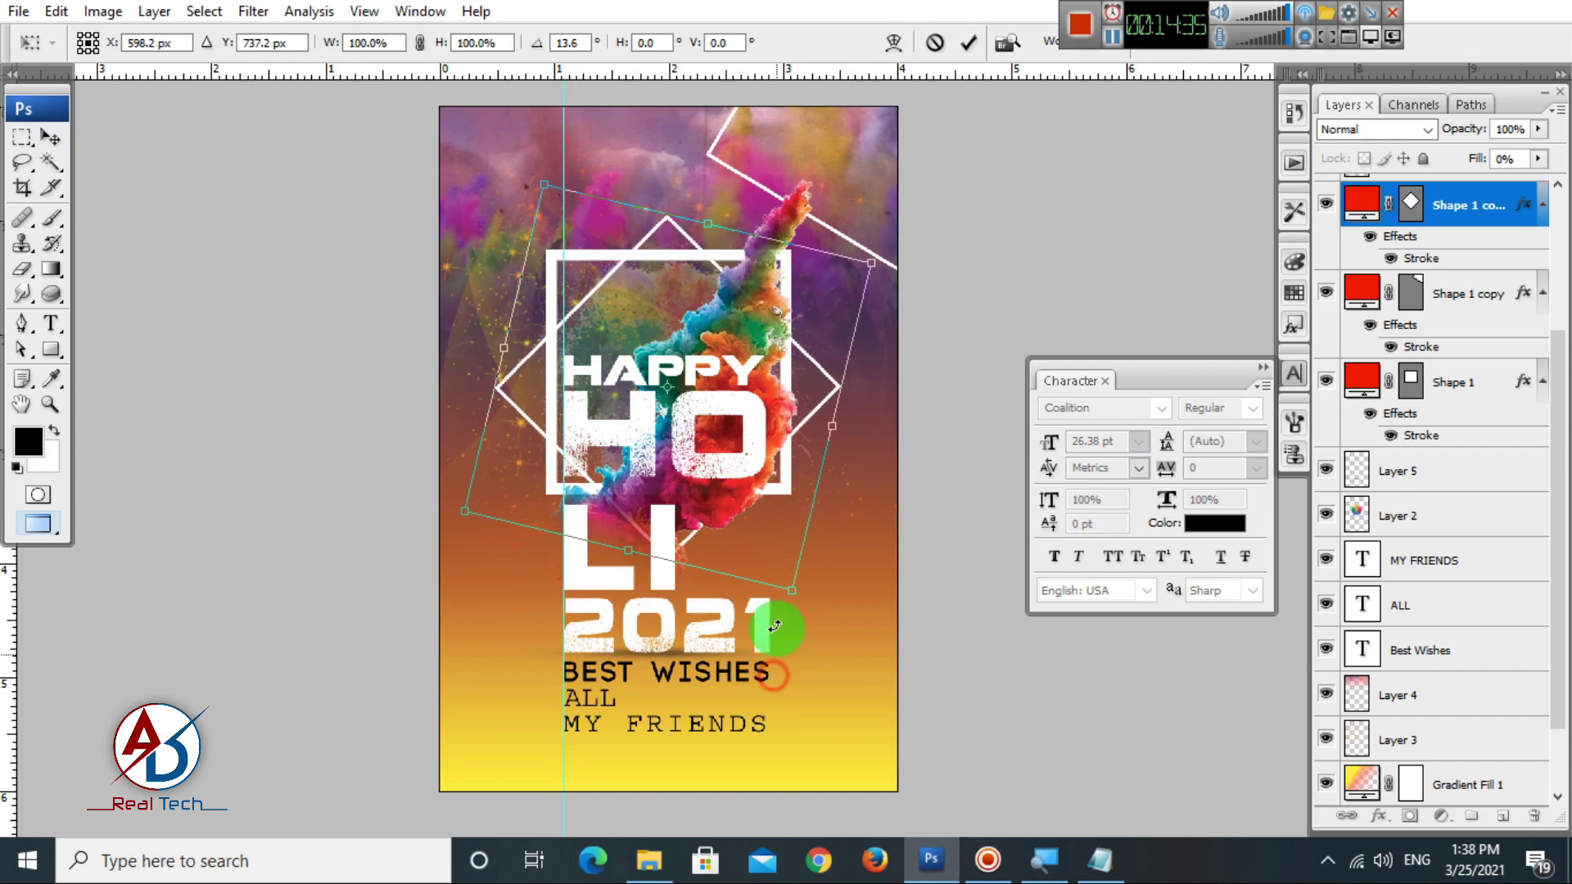
key(Return)
Try moving the remaining thin corner frame to the poster's lower area and stretching its upper-right corner outward.
scroll(779, 521, down, 2)
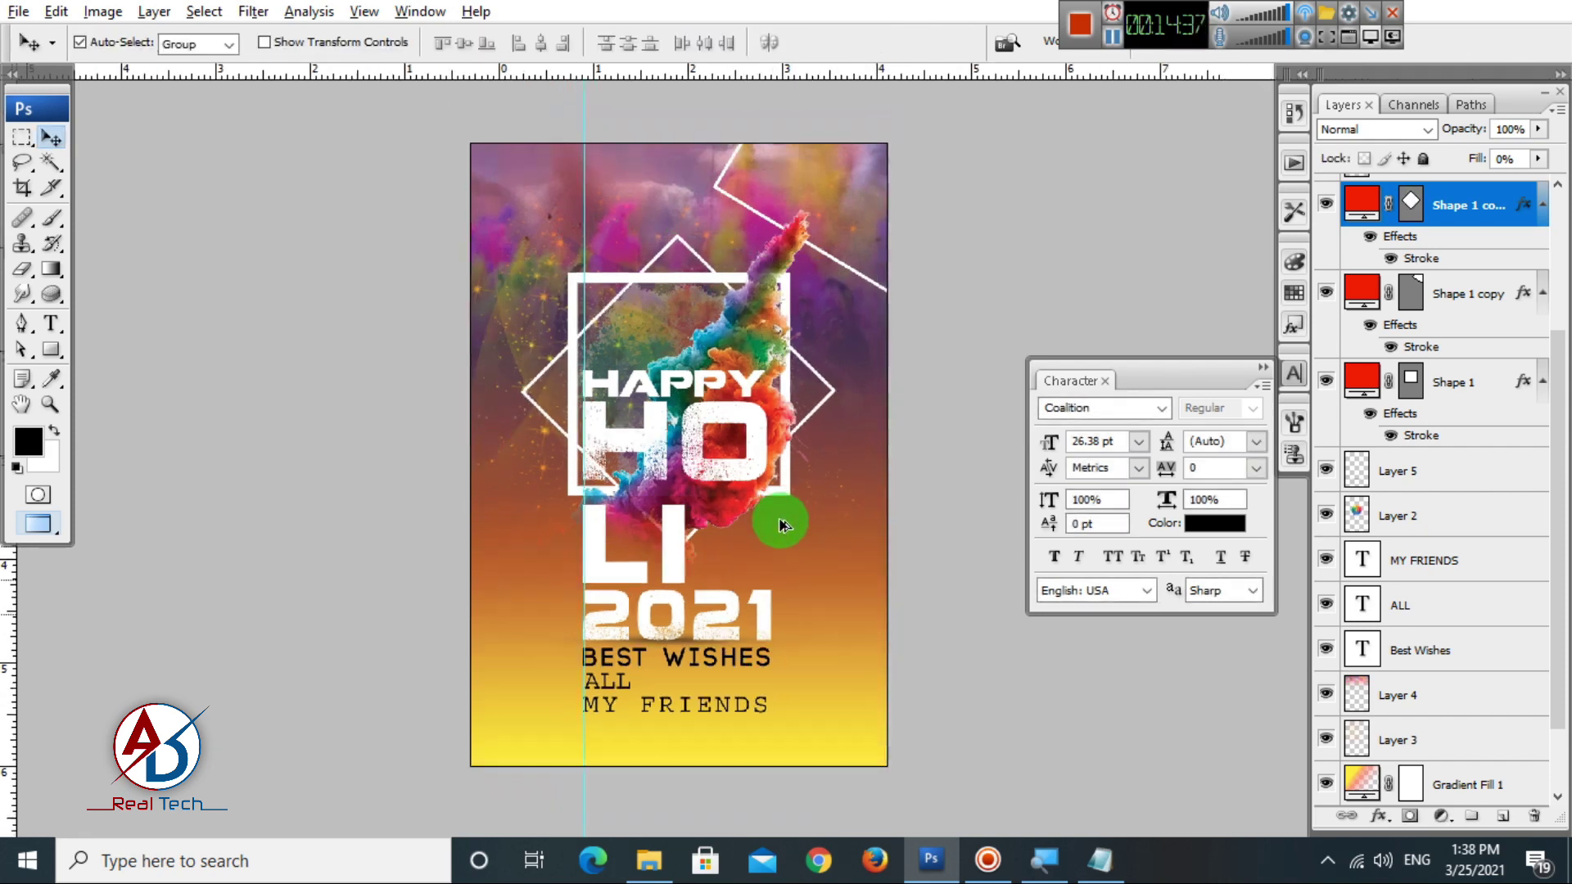
drag(898, 562, 876, 587)
click(821, 319)
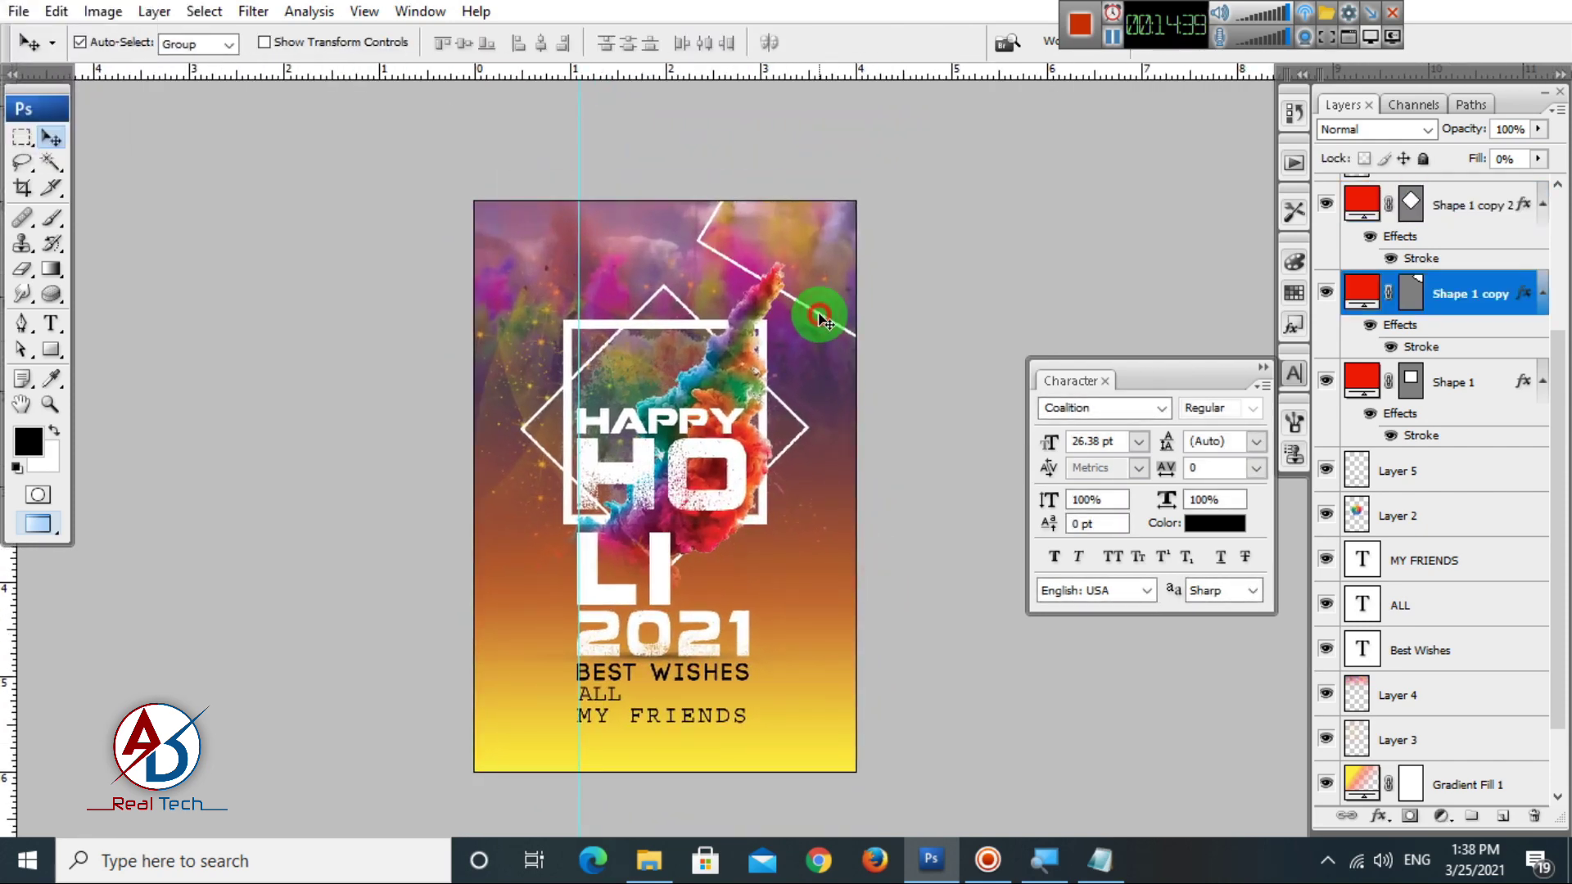
drag(831, 260, 655, 795)
key(ctrl+t)
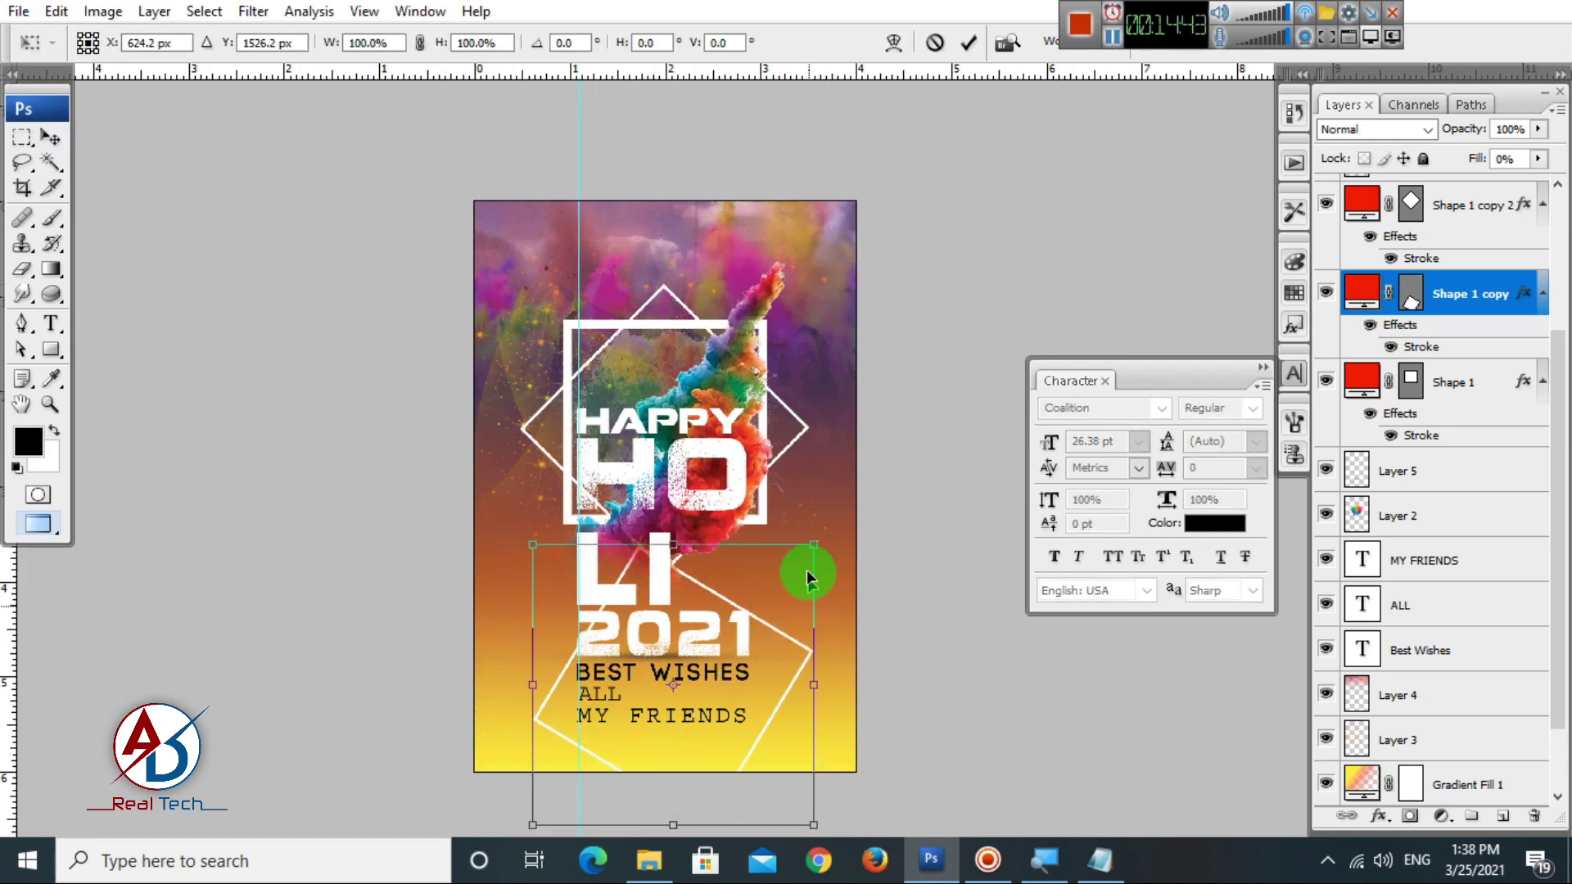
drag(819, 550, 993, 425)
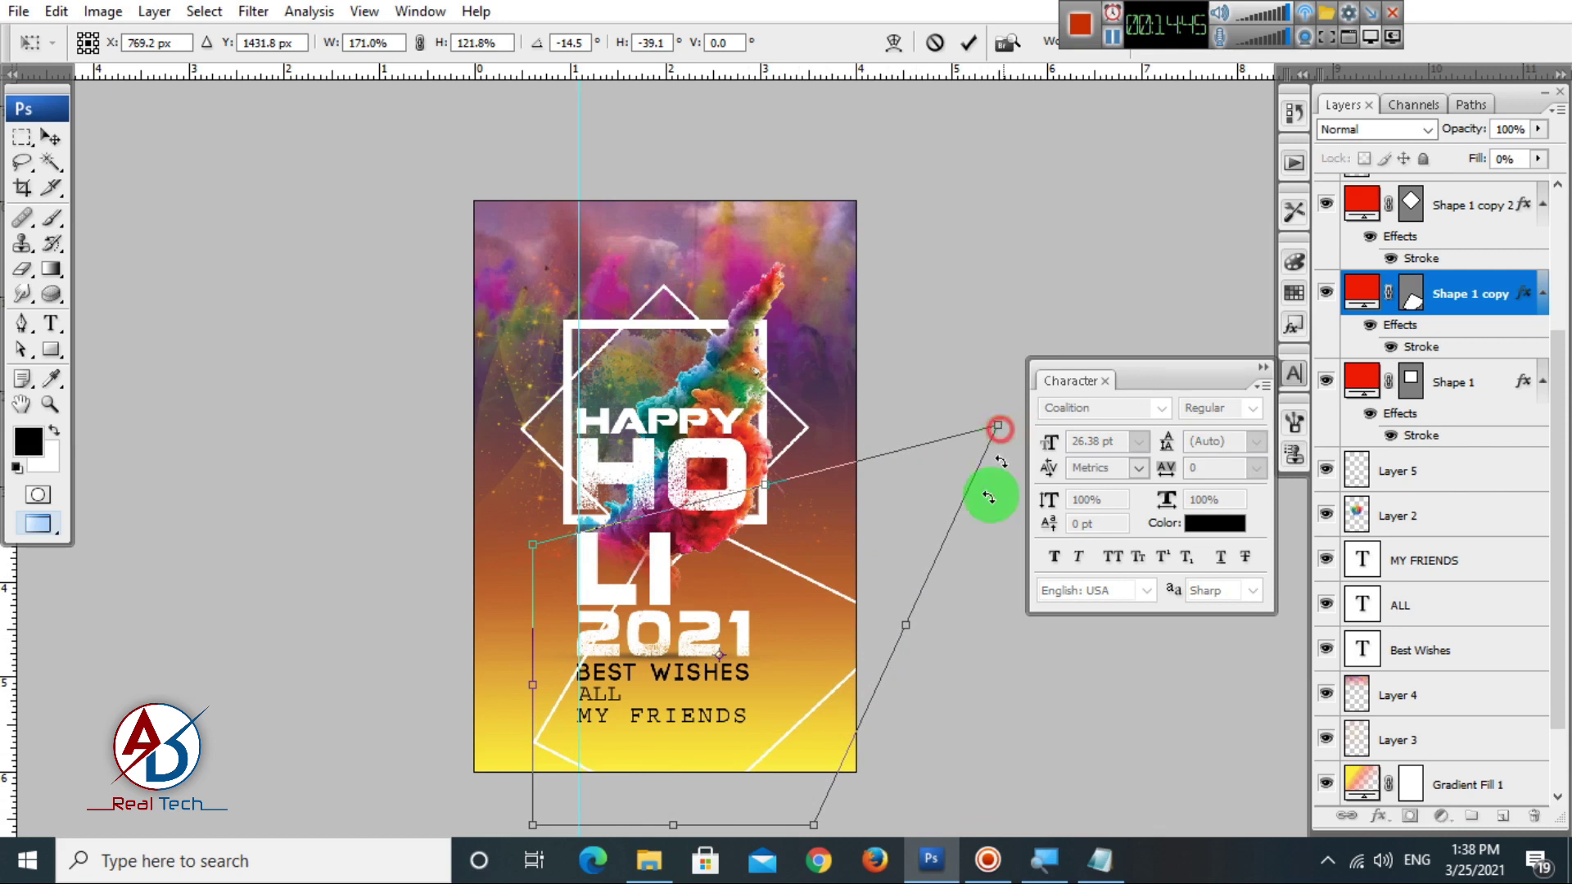
Try distorting the lower thin frame by pulling its bottom corners outward and shifting it across the poster's lower right.
key(alt+space)
alt+click(798, 762)
drag(905, 736, 891, 601)
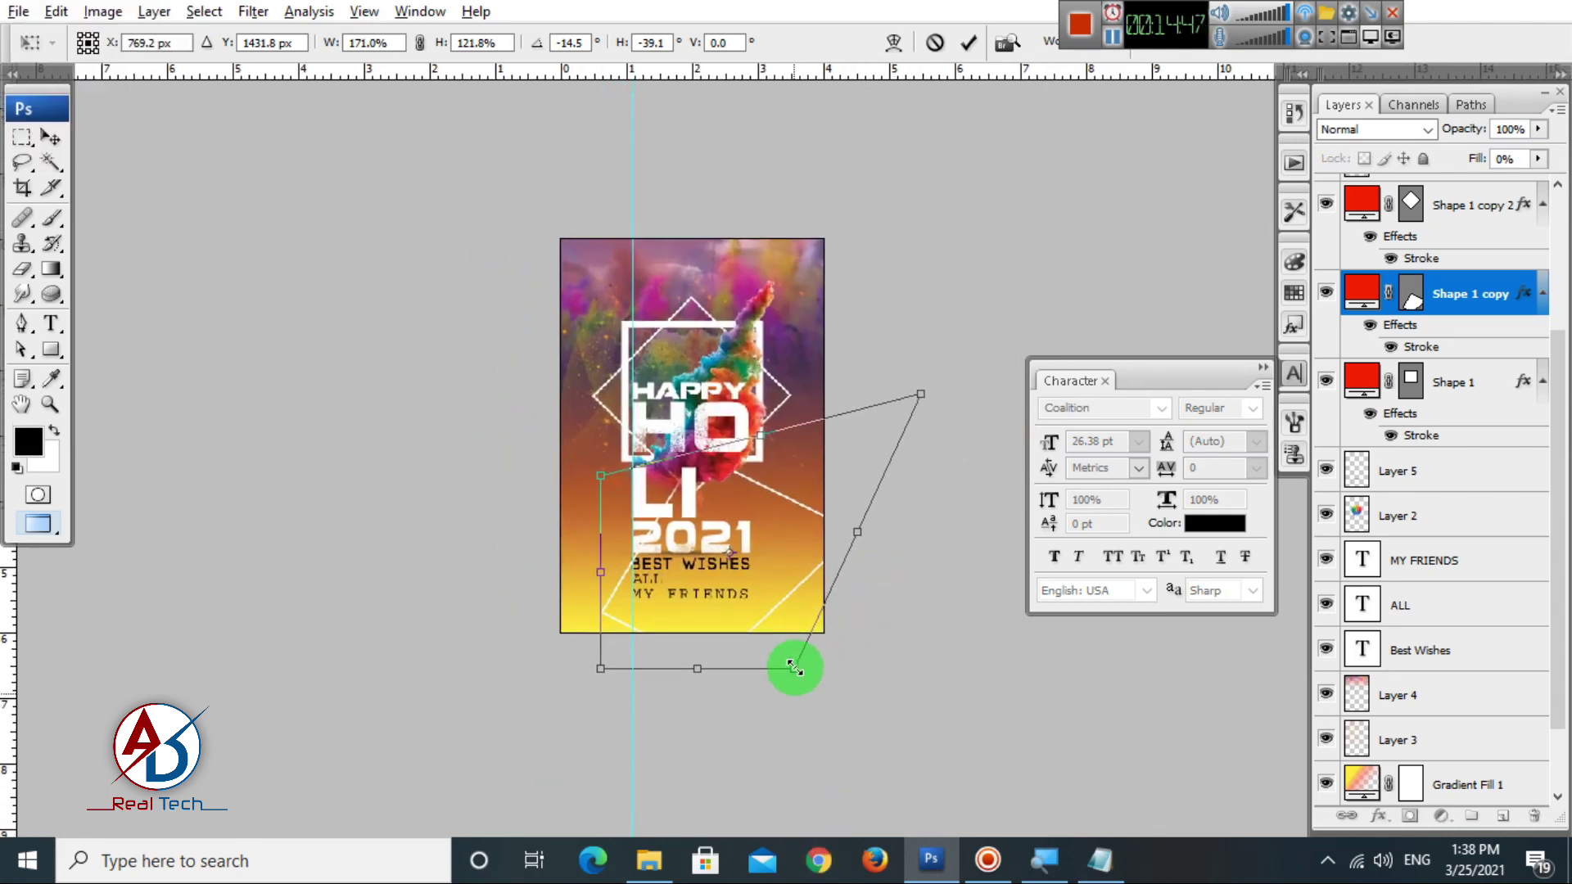
drag(795, 671, 990, 760)
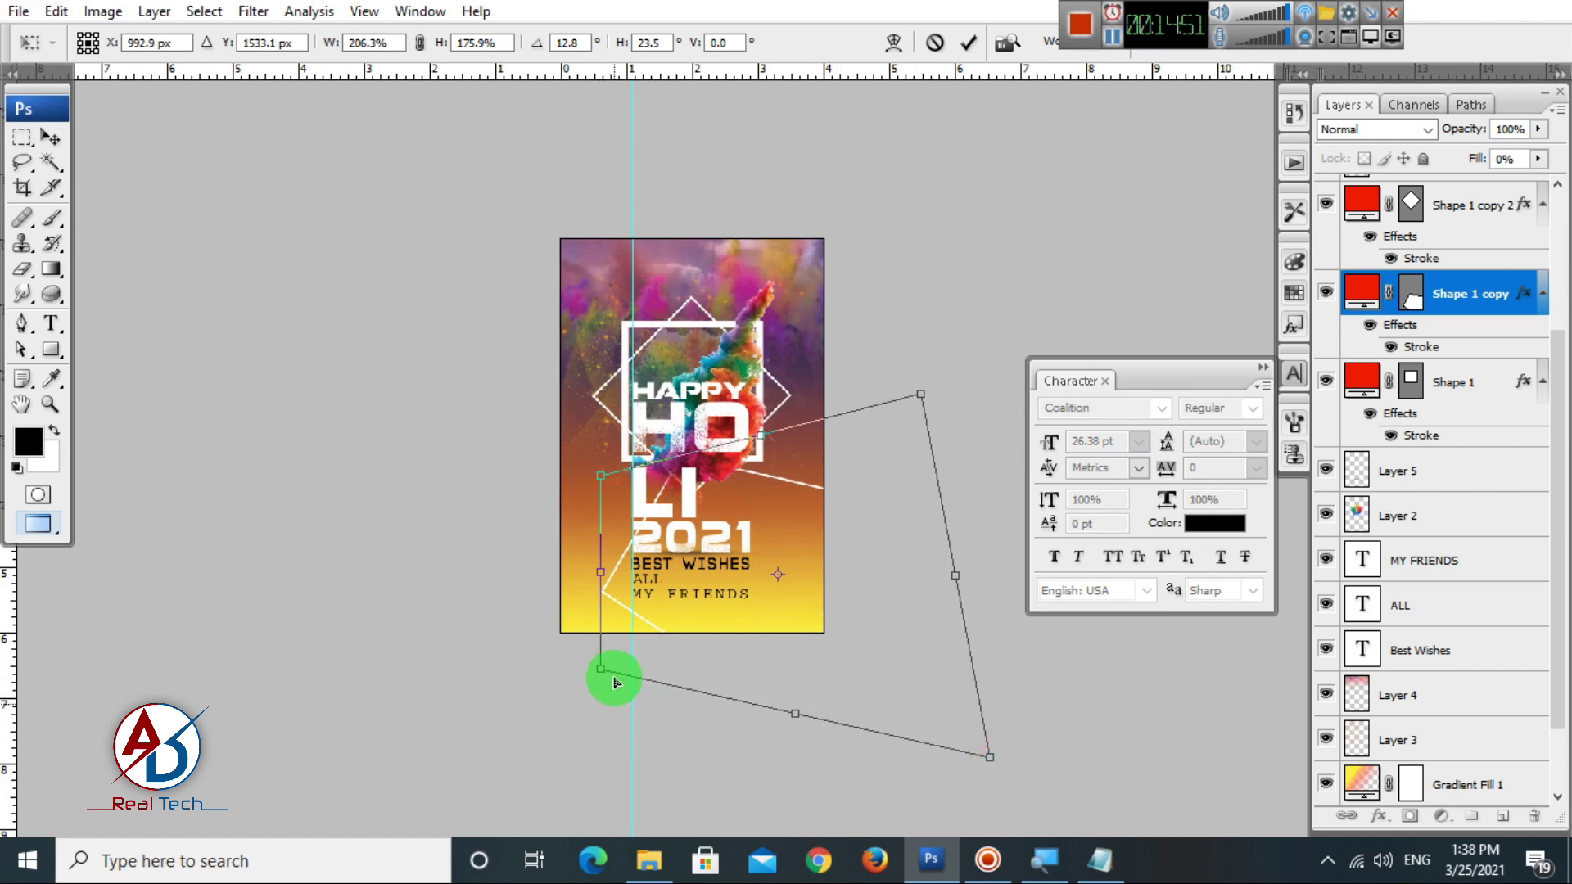
drag(604, 672, 539, 798)
drag(813, 460, 860, 467)
key(Return)
scroll(810, 549, up, 1)
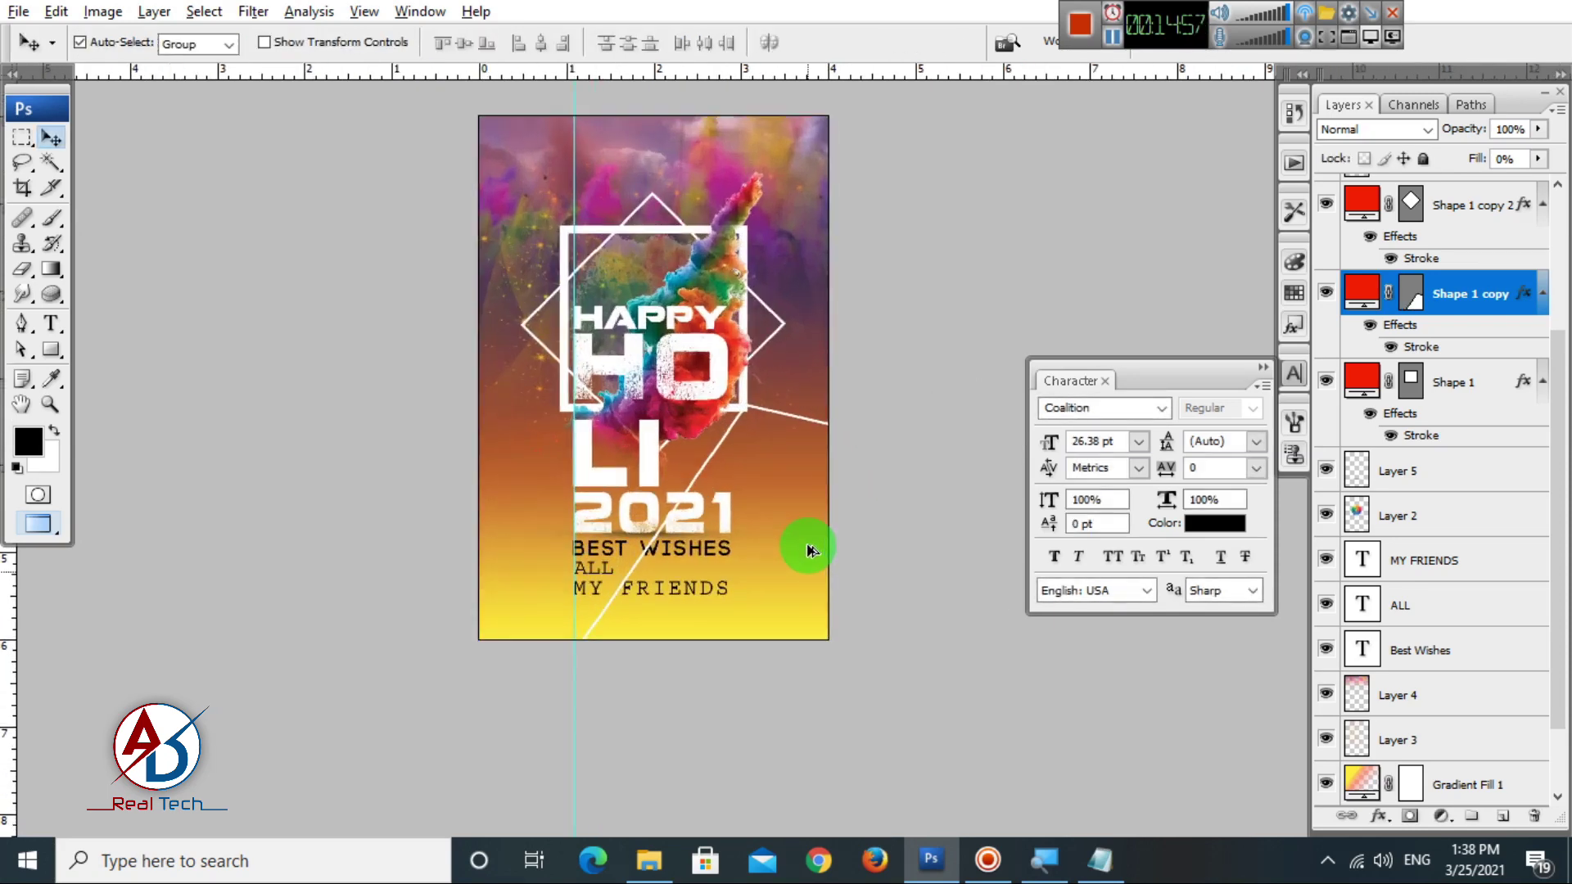
Delete the Shape 1 copy layer holding the distorted thin frame.
right_click(1530, 278)
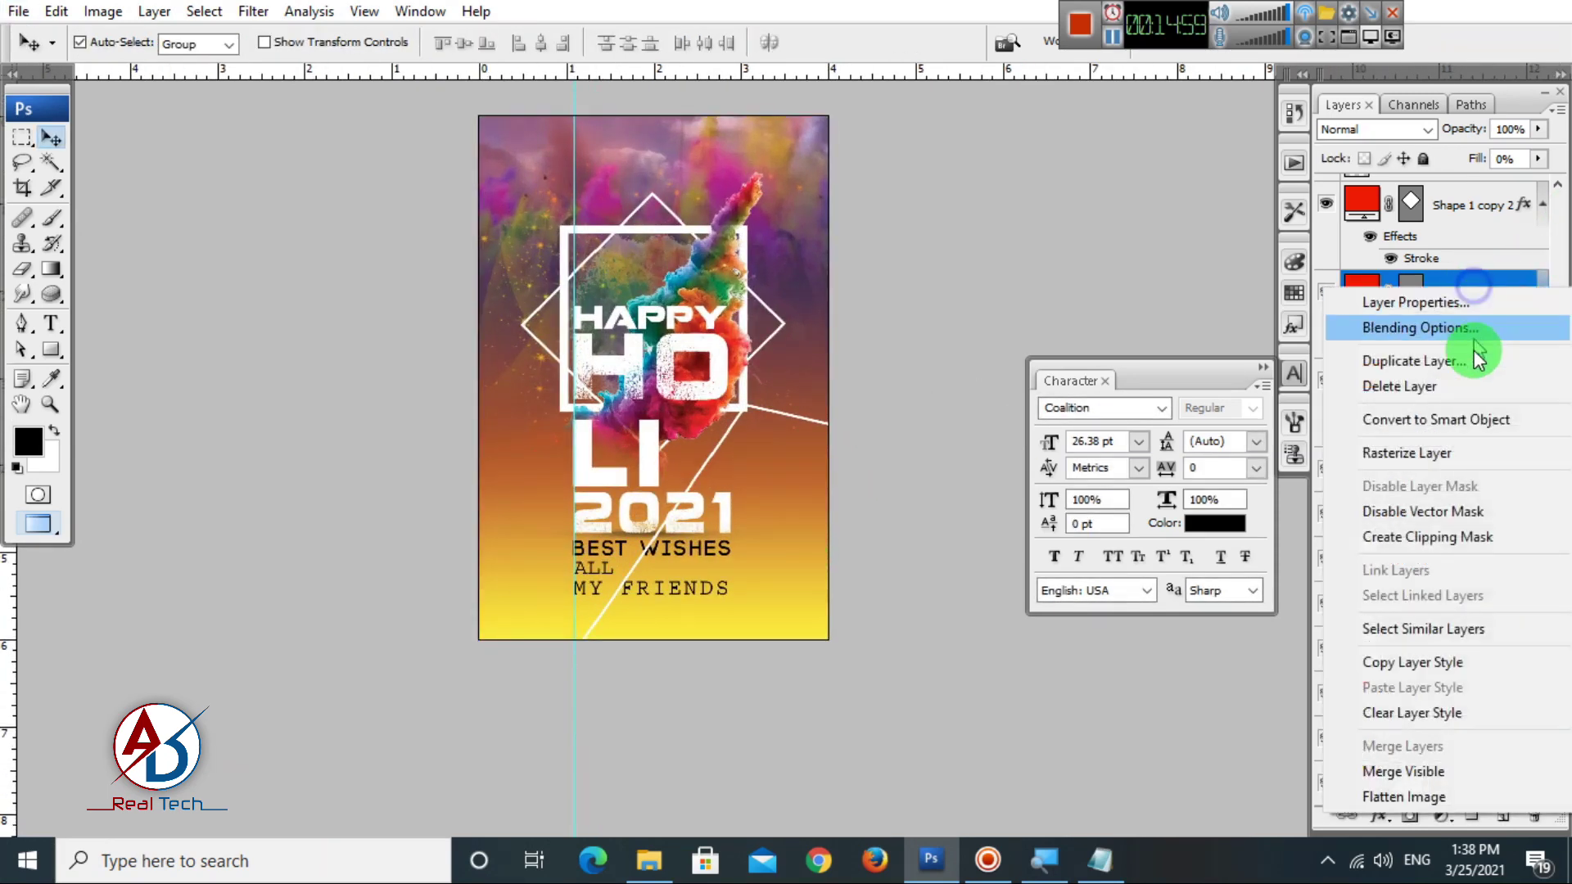
click(1392, 384)
scroll(765, 513, down, 2)
scroll(823, 543, up, 2)
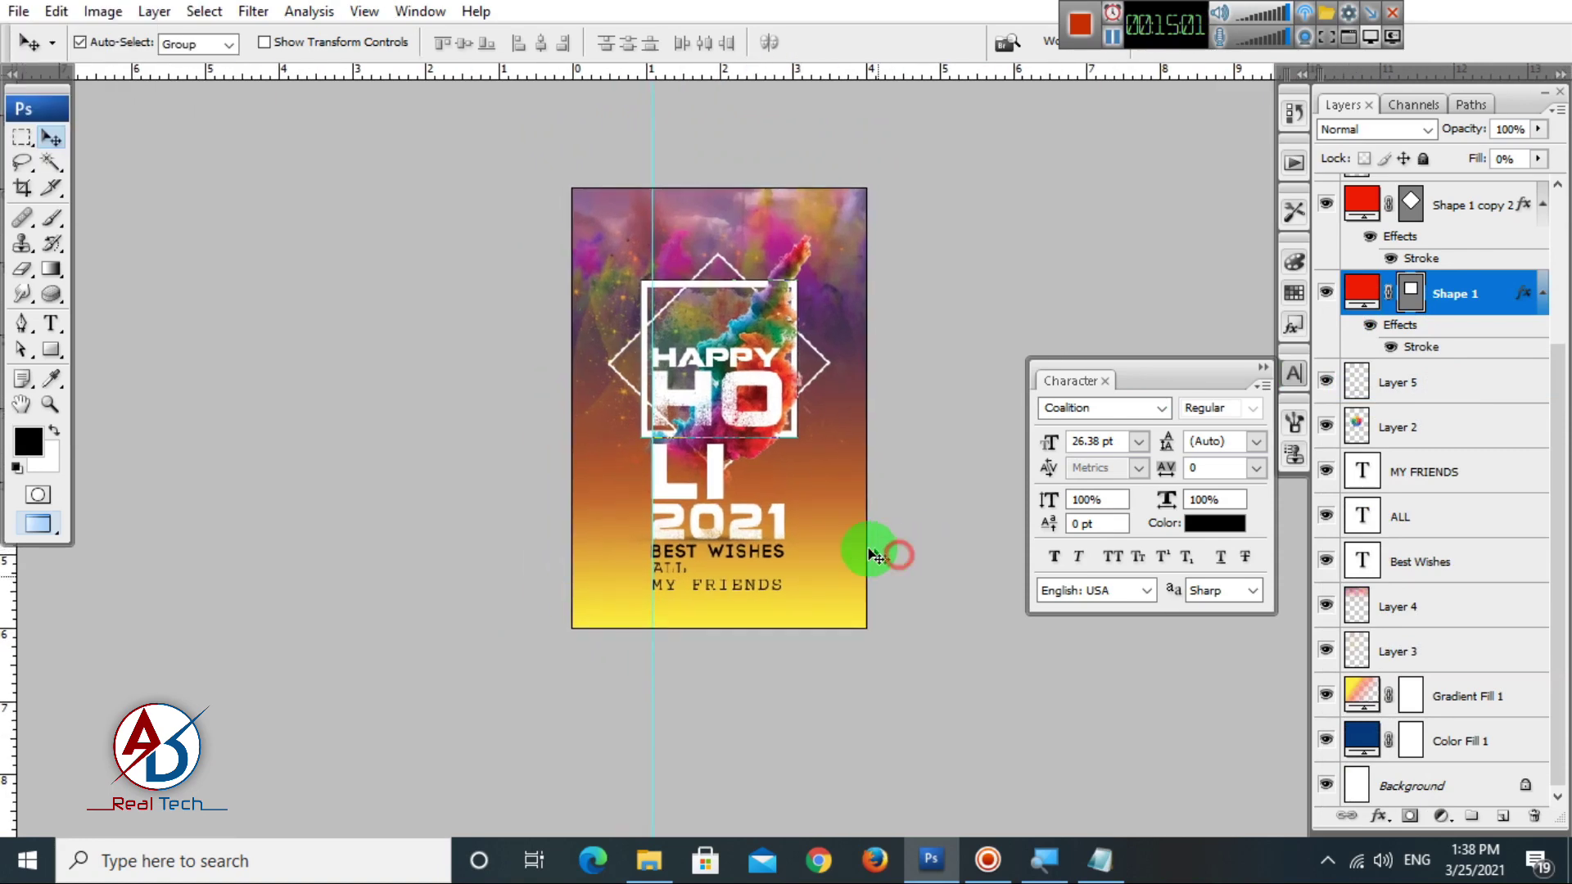
Review the whole poster's composition with the thin diamond frame around the Happy Holi lettering.
click(875, 479)
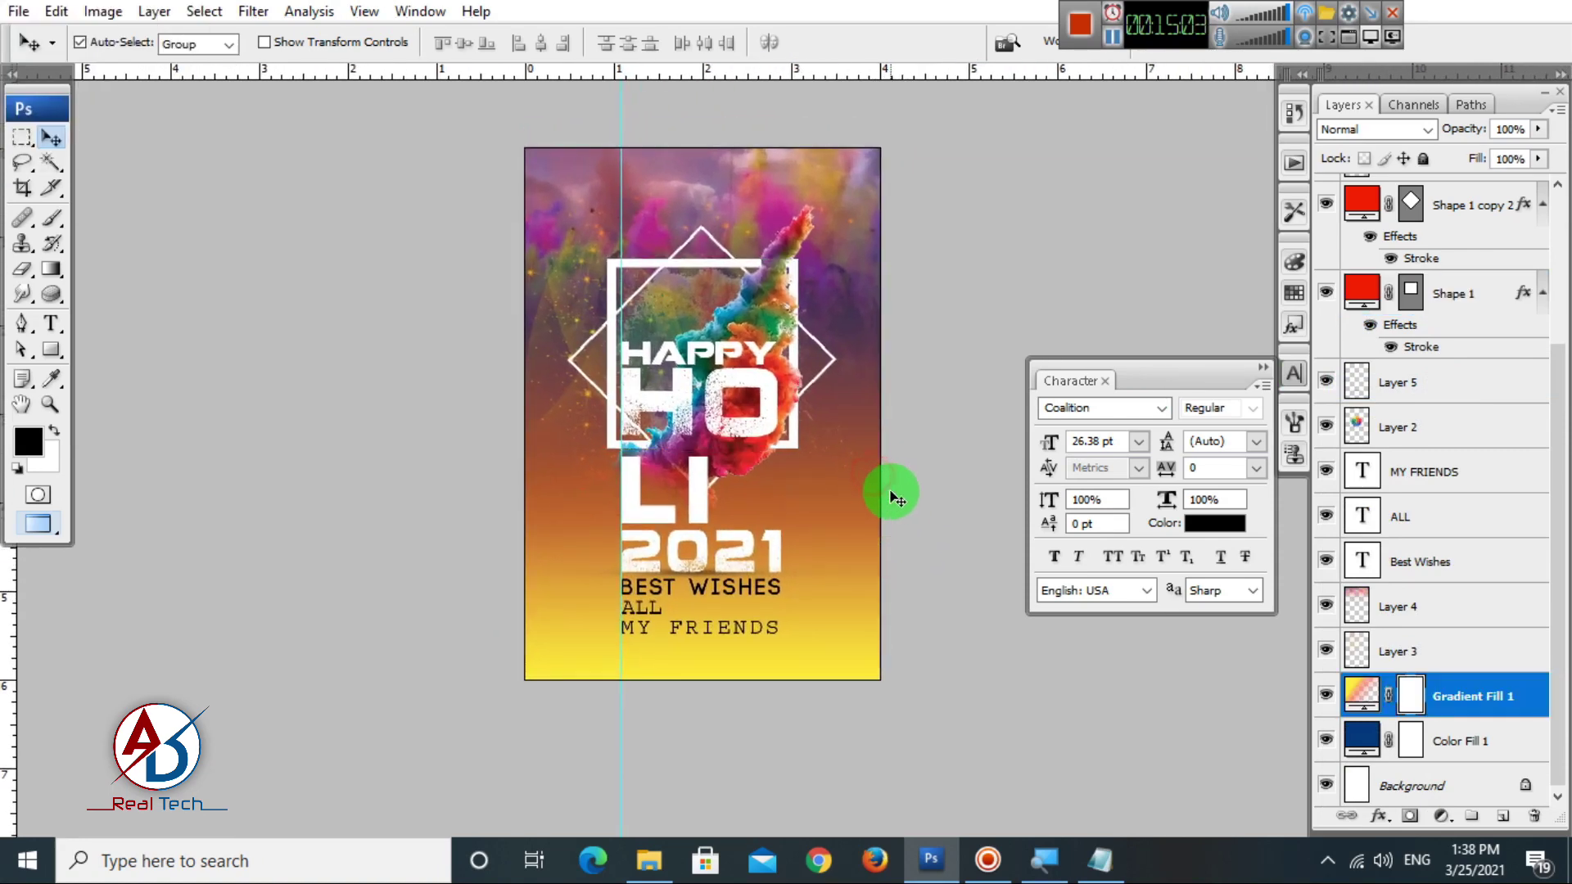
scroll(706, 401, down, 1)
scroll(721, 439, up, 2)
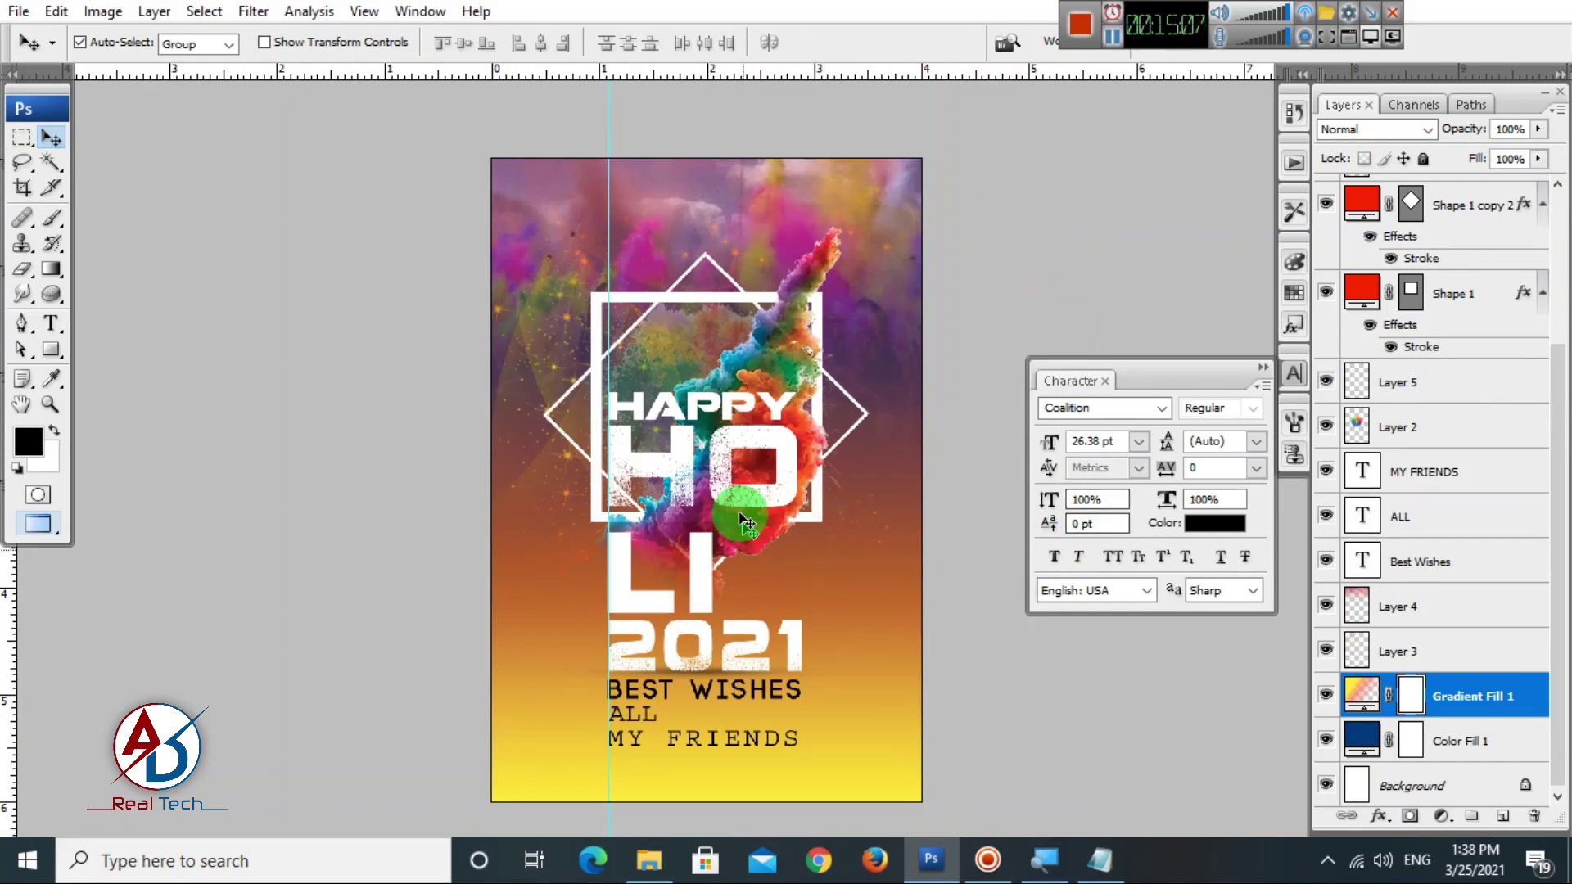
scroll(899, 376, down, 2)
scroll(880, 473, up, 1)
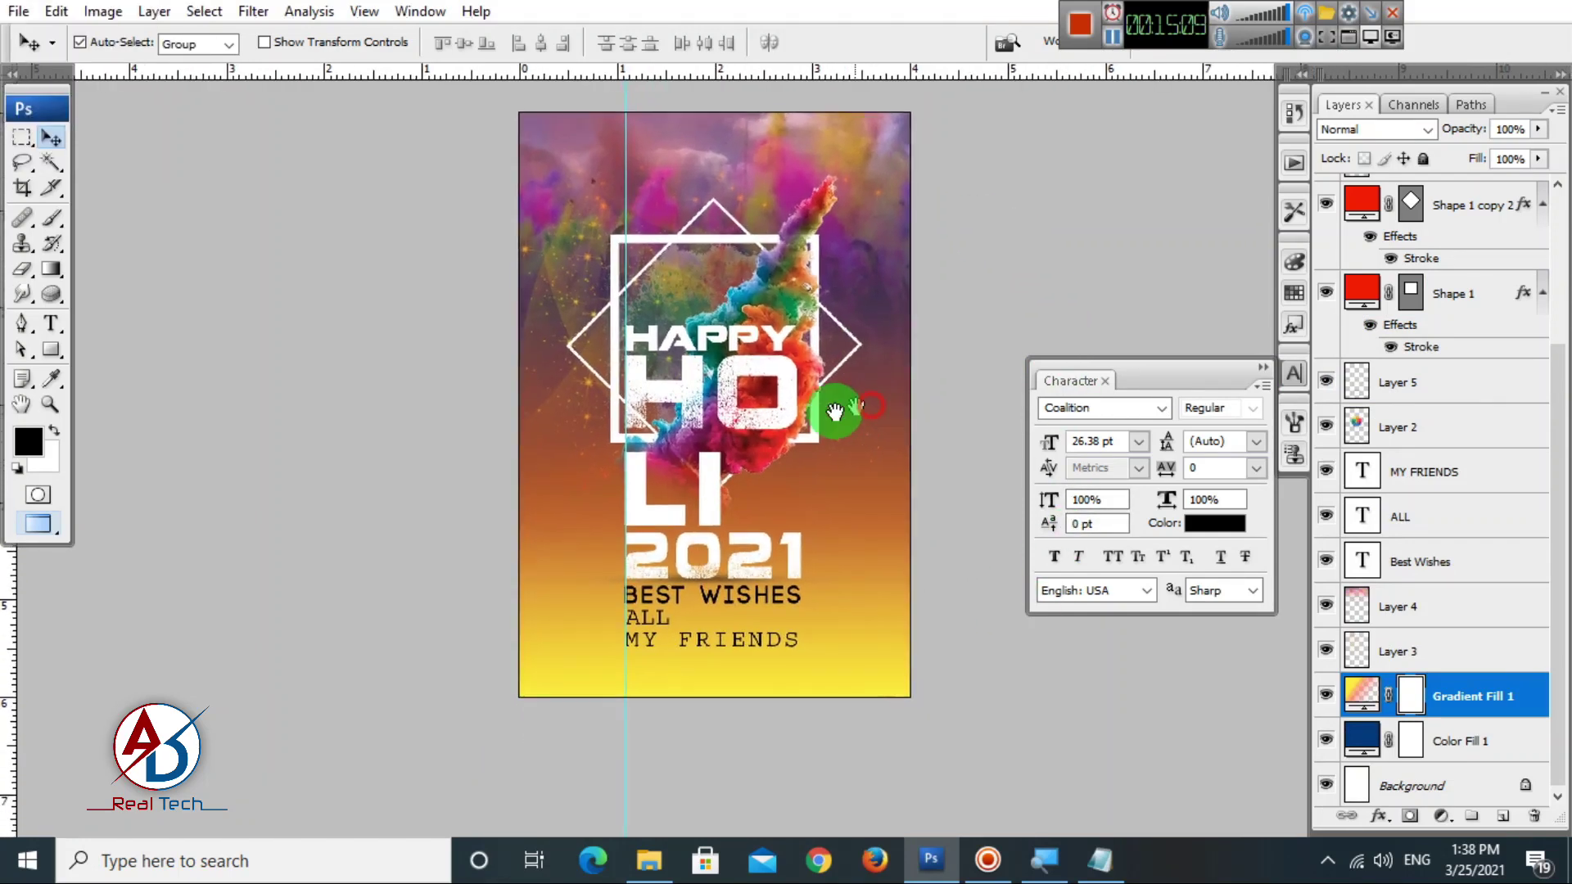
scroll(836, 507, down, 1)
scroll(836, 507, up, 1)
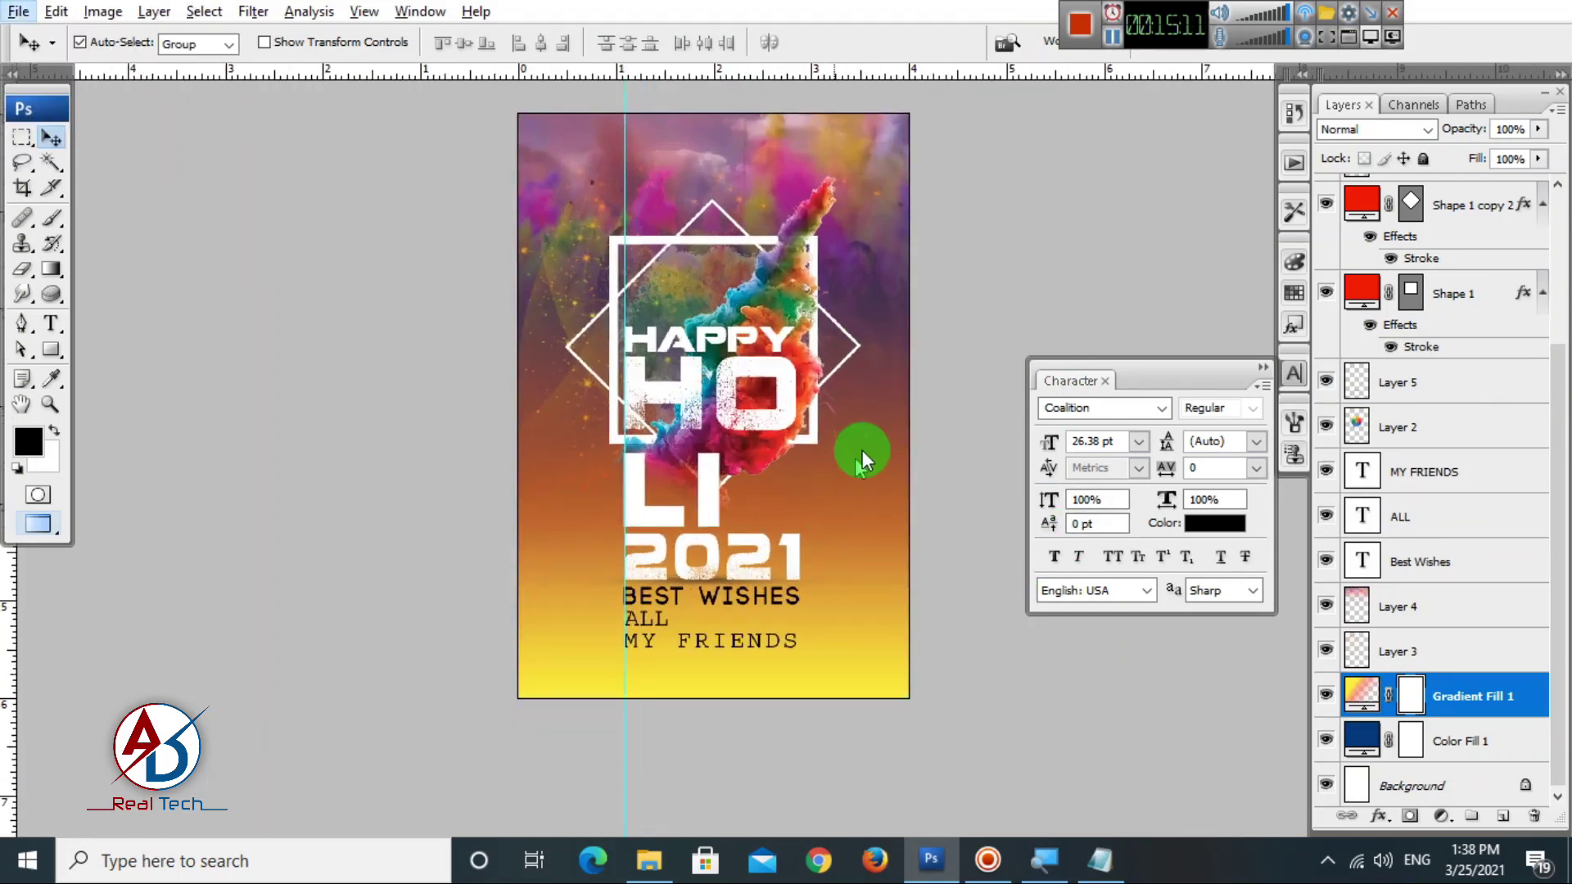